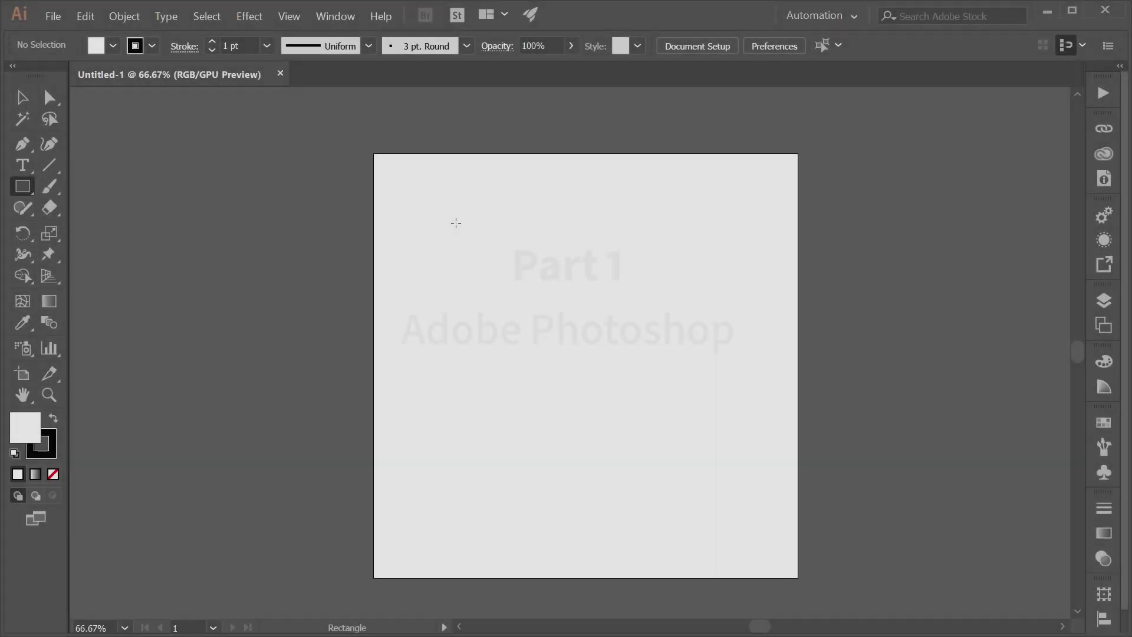
# Draw a wide horizontal rectangle across the top of the blank artboard
pyautogui.moveTo(435, 206); pyautogui.dragTo(737, 252)
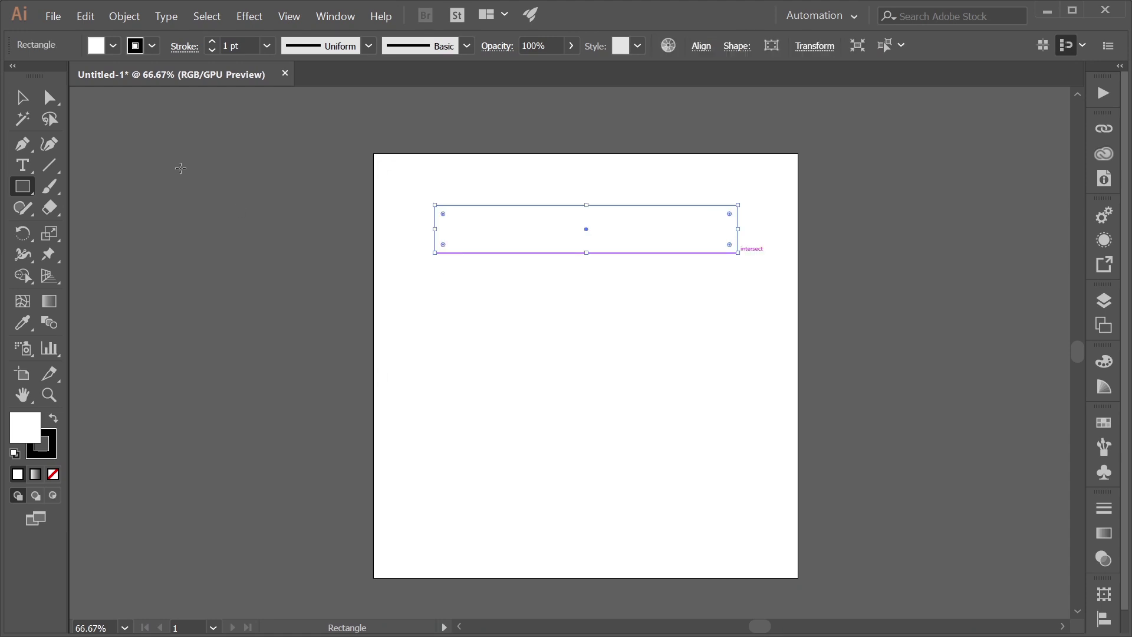
# Give the rectangle a solid black fill with no stroke
pyautogui.press('v')
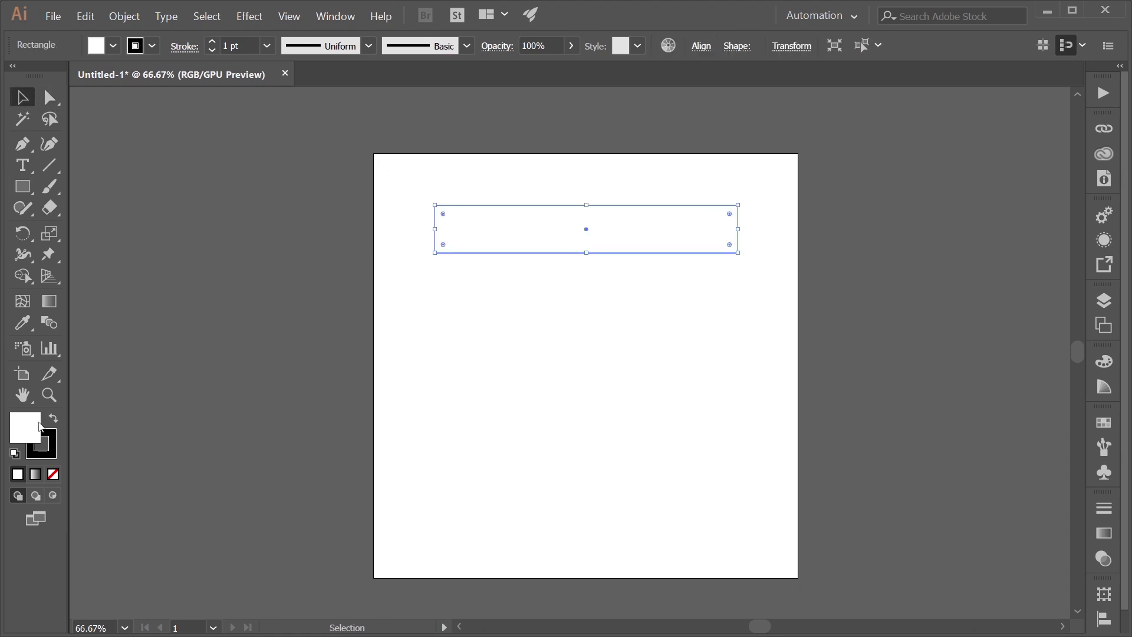
pyautogui.click(53, 417)
pyautogui.click(49, 451)
pyautogui.click(53, 474)
pyautogui.click(26, 425)
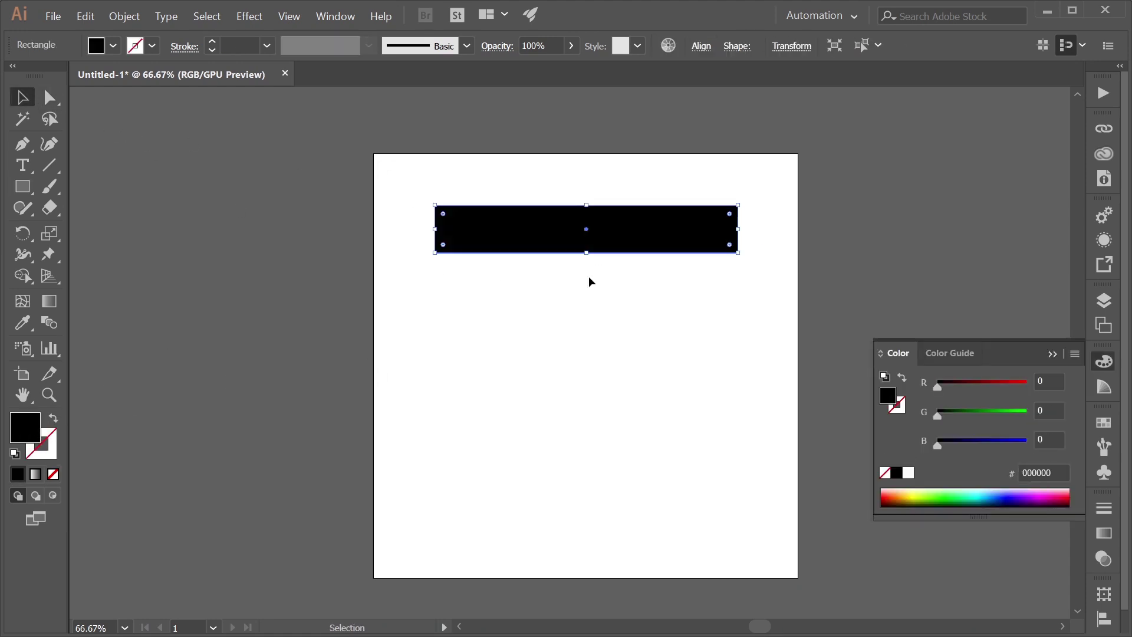
# Duplicate the bar downward into six evenly spaced bars and select them all
pyautogui.hotkey('ctrl', 'alt')
pyautogui.moveTo(709, 216); pyautogui.dragTo(709, 261)
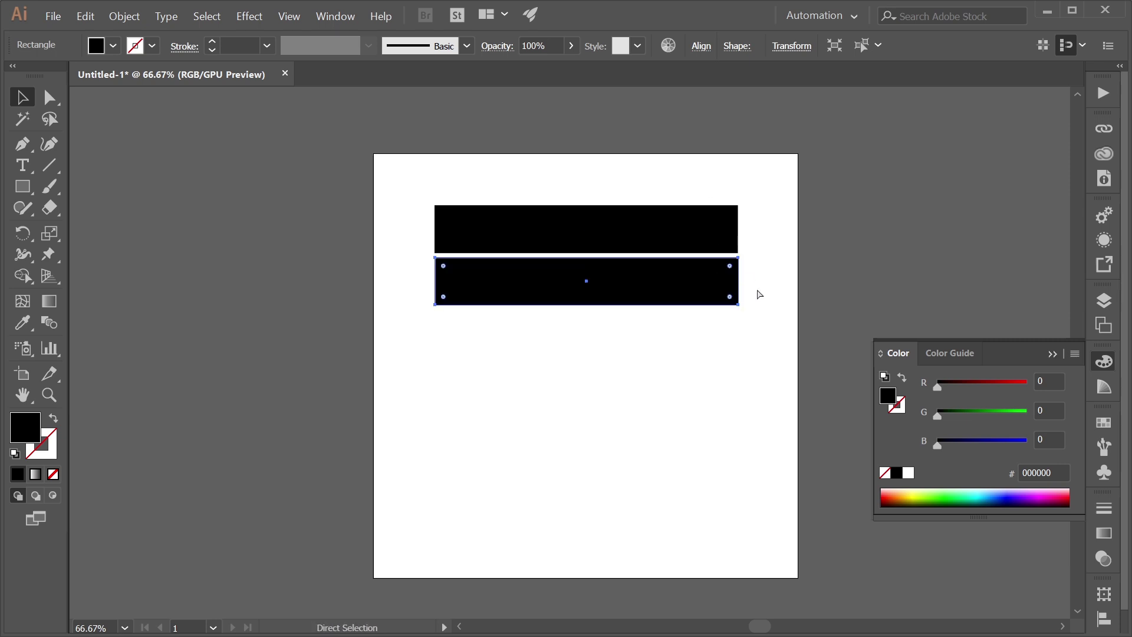
pyautogui.hotkey('ctrl', 'd')
pyautogui.hotkey('ctrl', 'd')
pyautogui.hotkey('ctrl', 'd')
pyautogui.hotkey('ctrl', 'd')
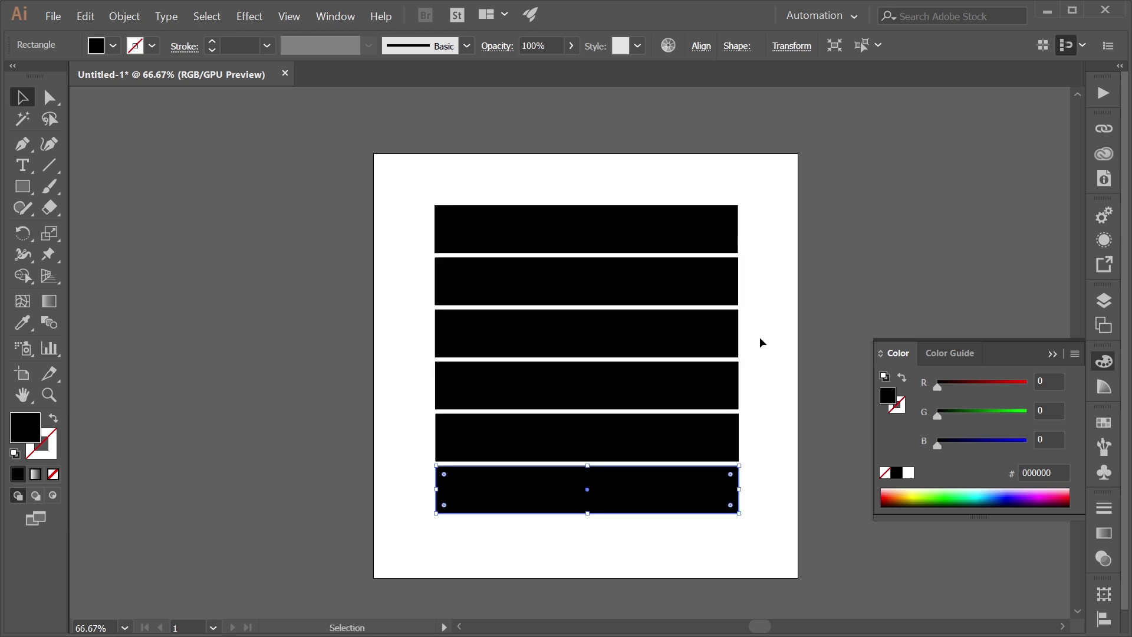
pyautogui.moveTo(763, 219); pyautogui.dragTo(410, 542)
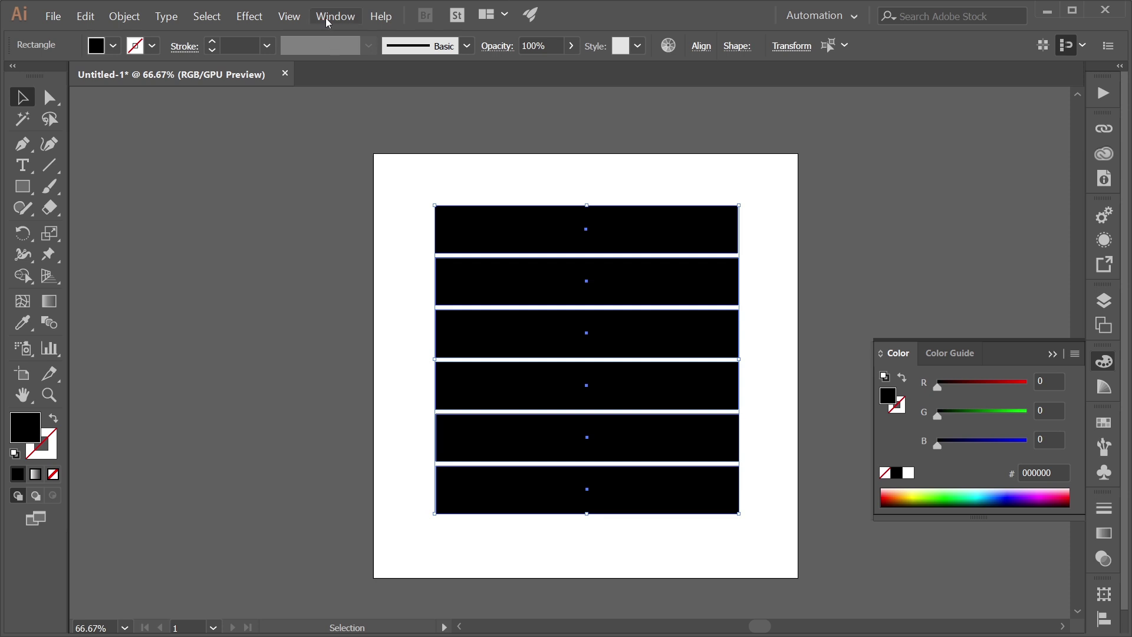
# Apply an Arc warp to the six bars, reducing the bend and adding horizontal distortion
pyautogui.click(260, 22)
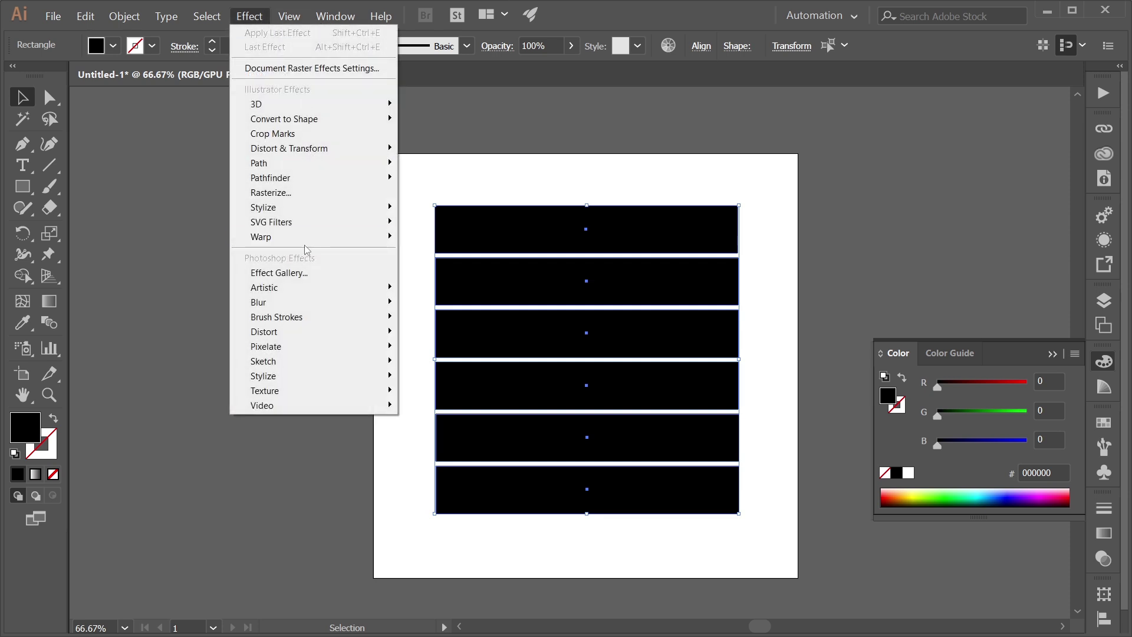
pyautogui.moveTo(260, 237)
pyautogui.click(439, 237)
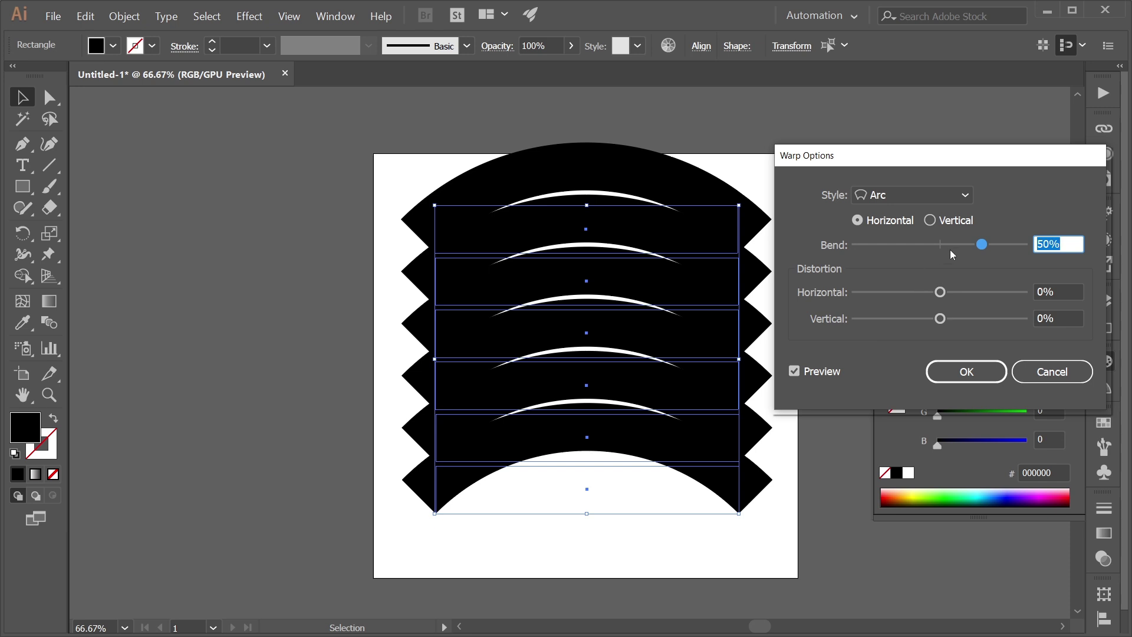
pyautogui.click(952, 245)
pyautogui.moveTo(940, 293)
pyautogui.mouseDown()
pyautogui.moveTo(950, 293)
pyautogui.moveTo(927, 292)
pyautogui.moveTo(935, 318)
pyautogui.mouseUp()
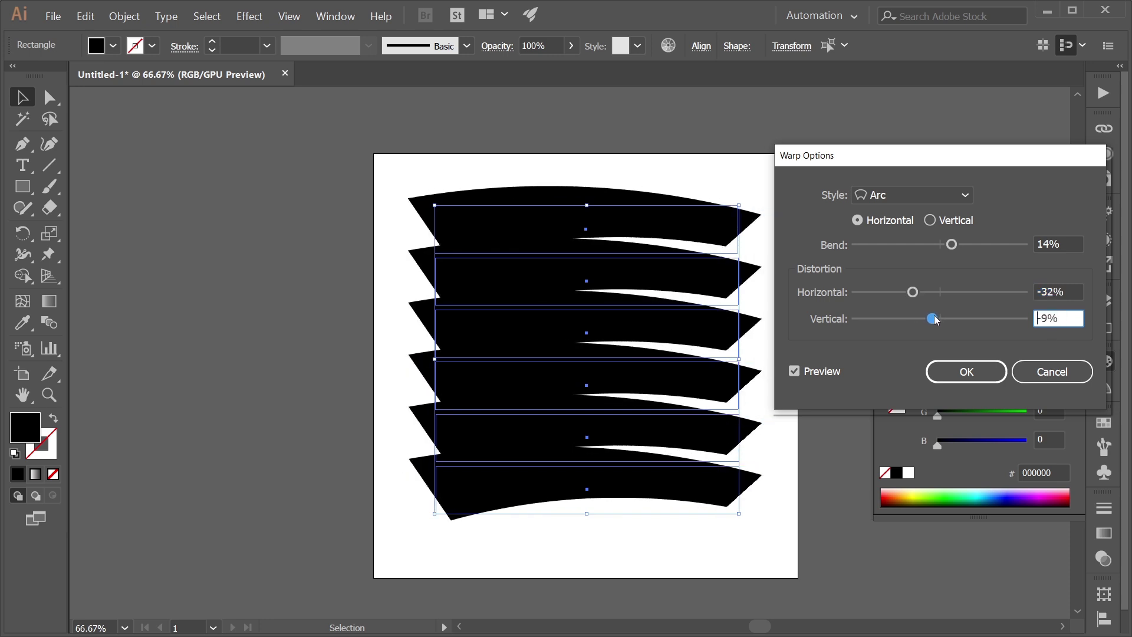
pyautogui.press('Up')
pyautogui.press('Up')
pyautogui.press('Up')
pyautogui.press('Up')
pyautogui.press('Up')
pyautogui.press('Up')
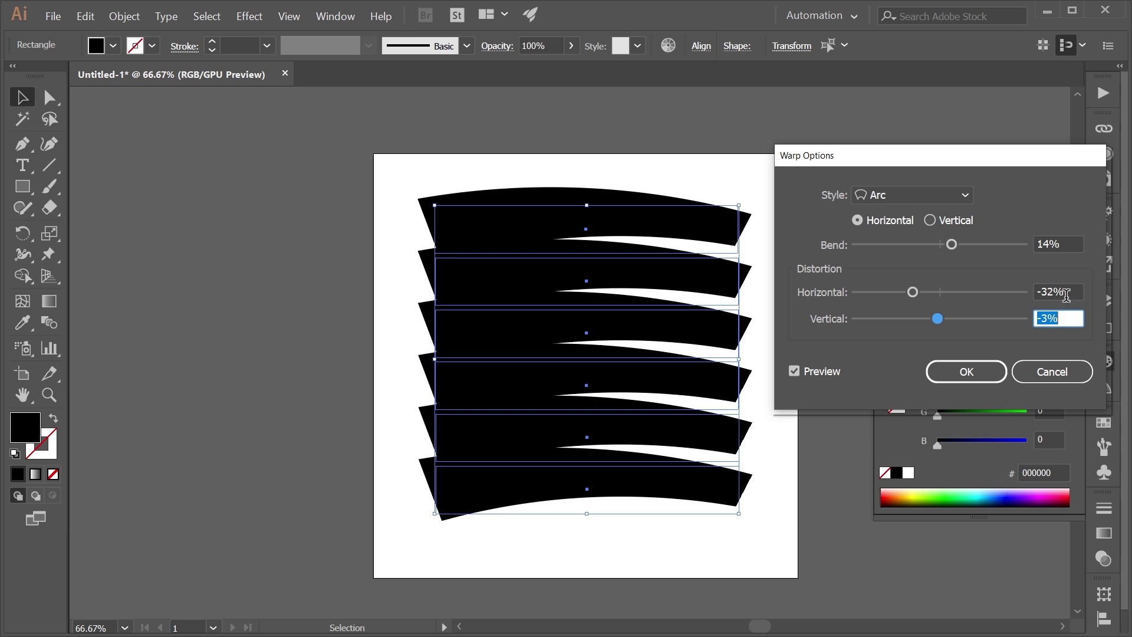
# Fine-tune the Arc warp to Bend 15%, Horizontal -33%, Vertical -3% and confirm
pyautogui.click(1071, 284)
pyautogui.press('Down')
pyautogui.press('Down')
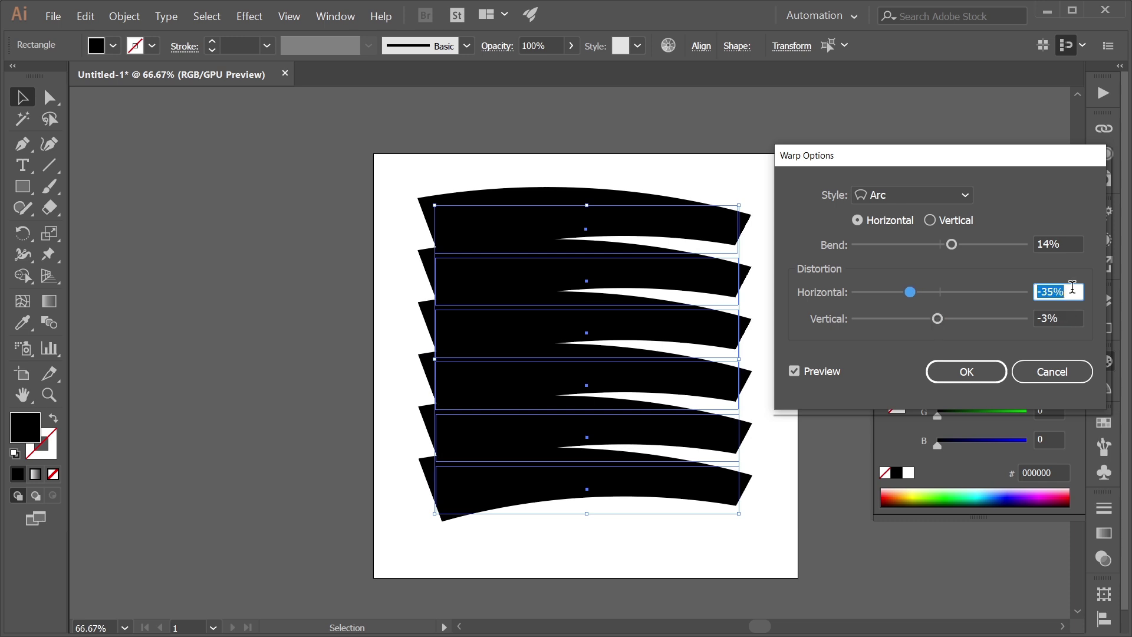
pyautogui.press('Up')
pyautogui.click(1065, 244)
pyautogui.press('Down')
pyautogui.press('Down')
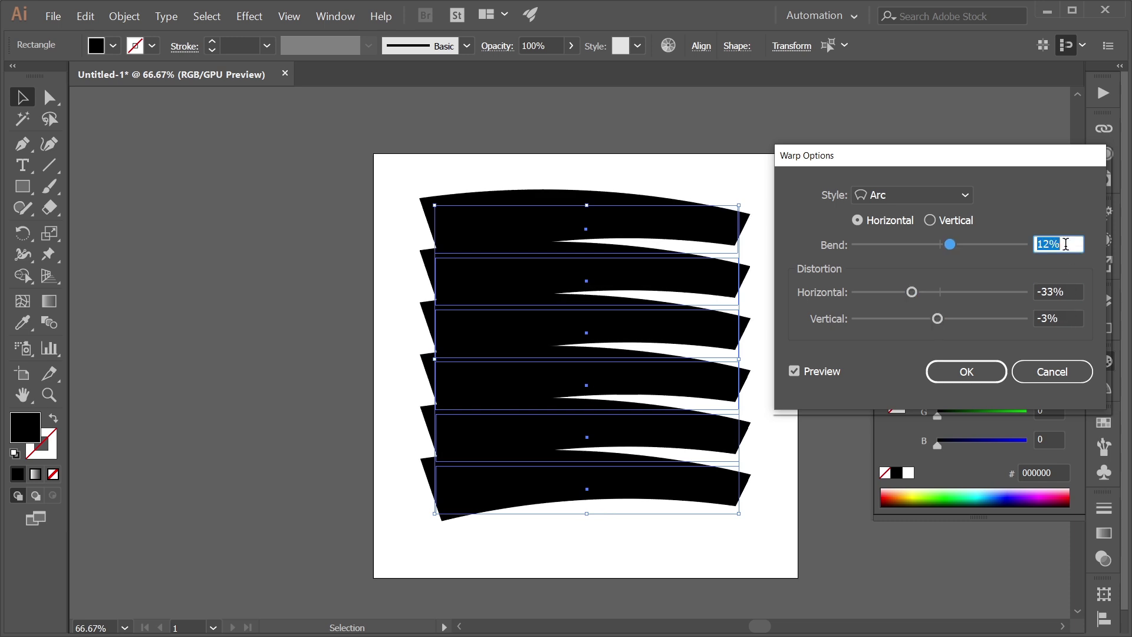
pyautogui.press('Down')
pyautogui.press('Up')
pyautogui.press('Up')
pyautogui.press('Up')
pyautogui.press('Up')
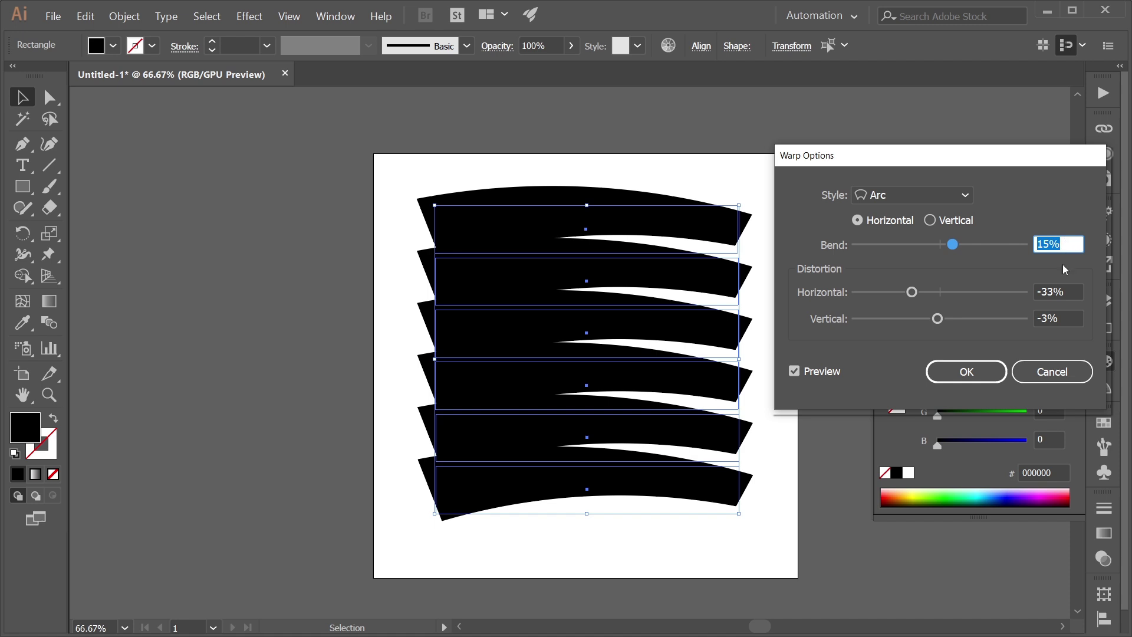
pyautogui.click(992, 365)
pyautogui.click(799, 329)
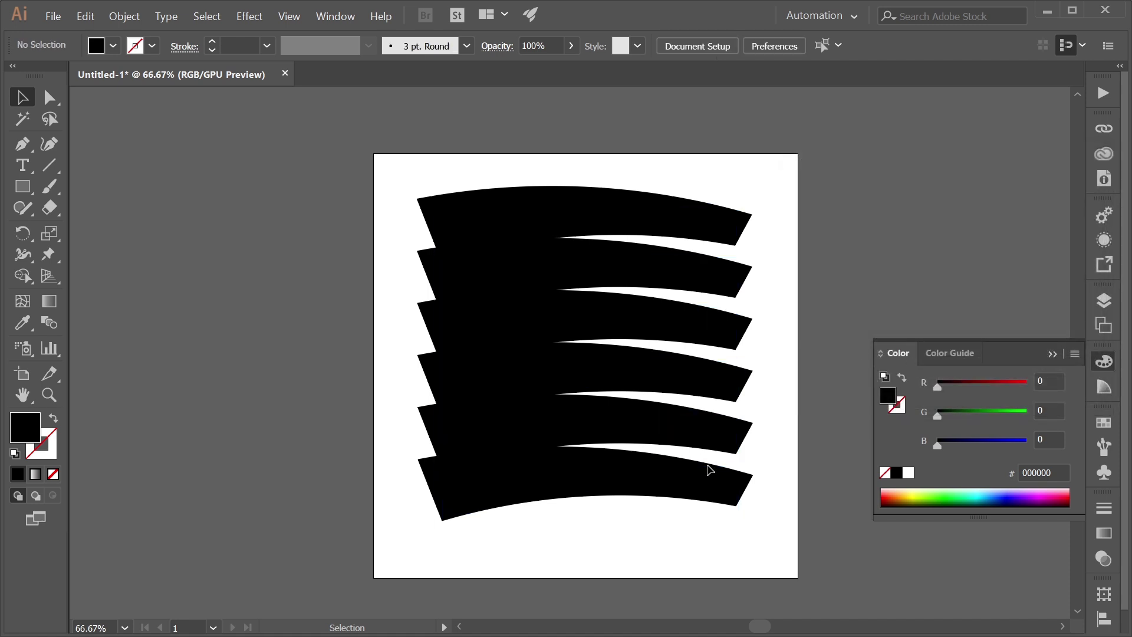
# Select all six warped bars and Expand Appearance so they become editable curved paths
pyautogui.click(661, 479)
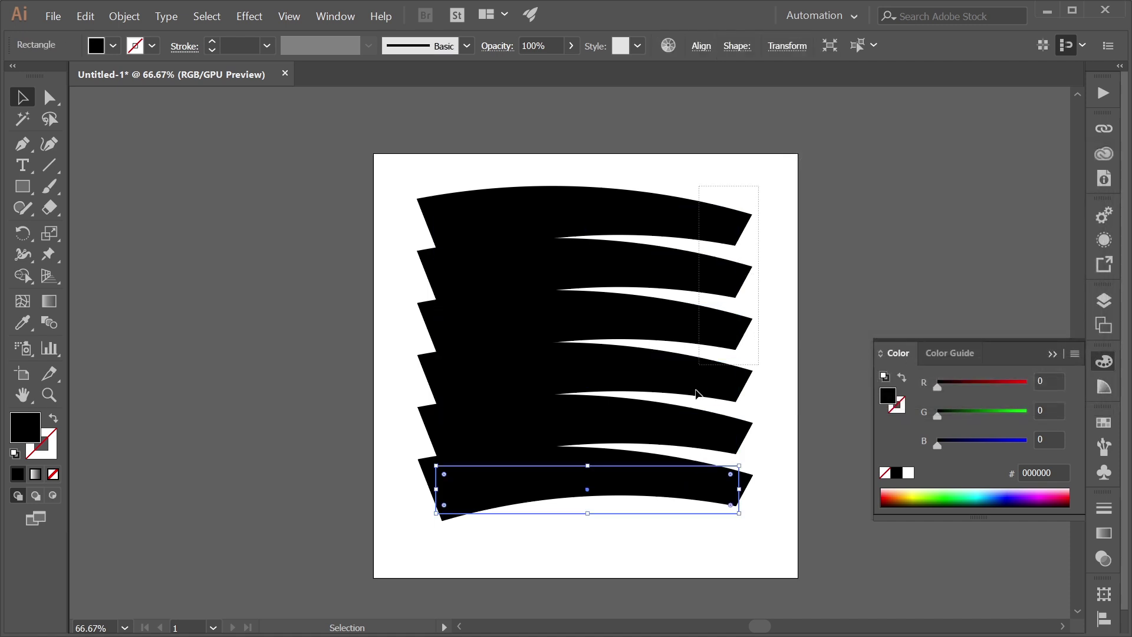
pyautogui.moveTo(759, 190); pyautogui.dragTo(697, 411)
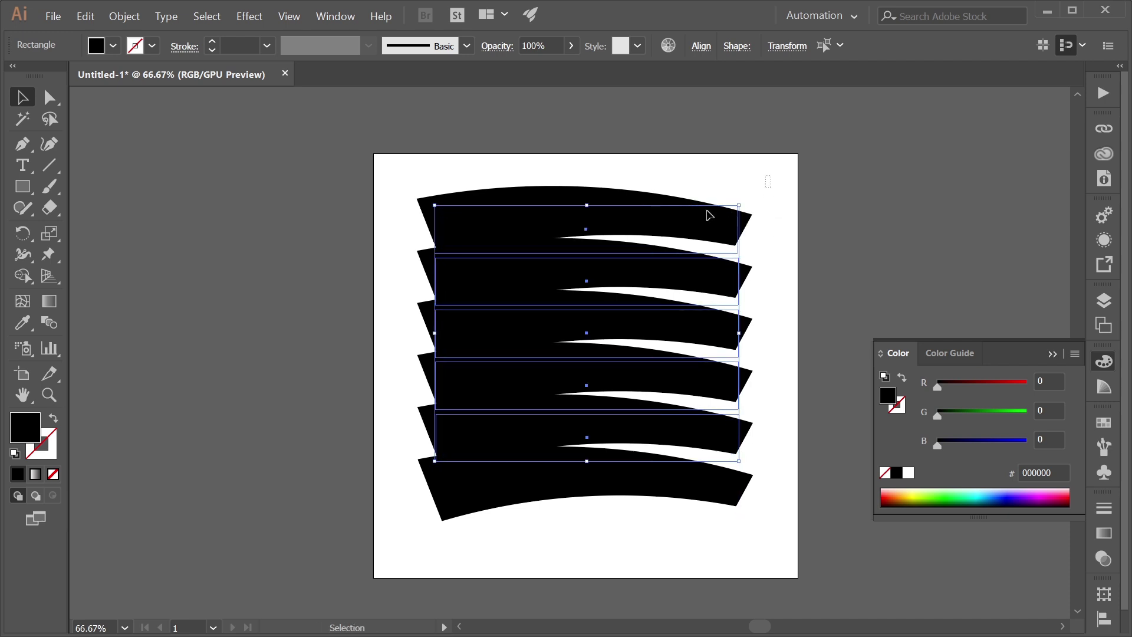
pyautogui.click(709, 215)
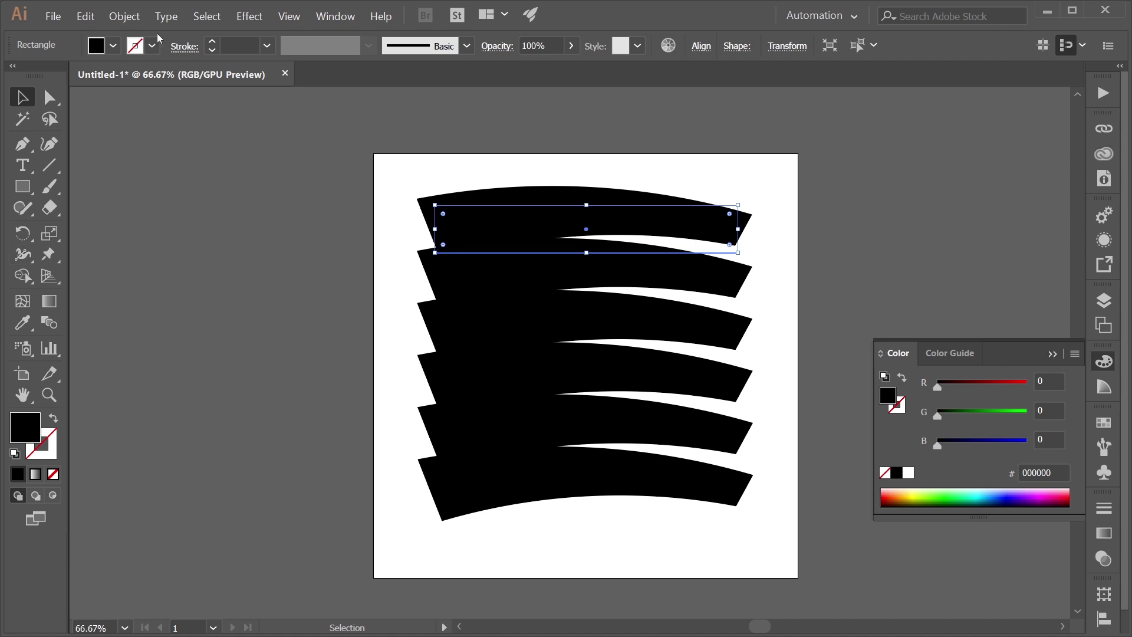
pyautogui.hotkey('ctrl', 'a')
pyautogui.click(124, 16)
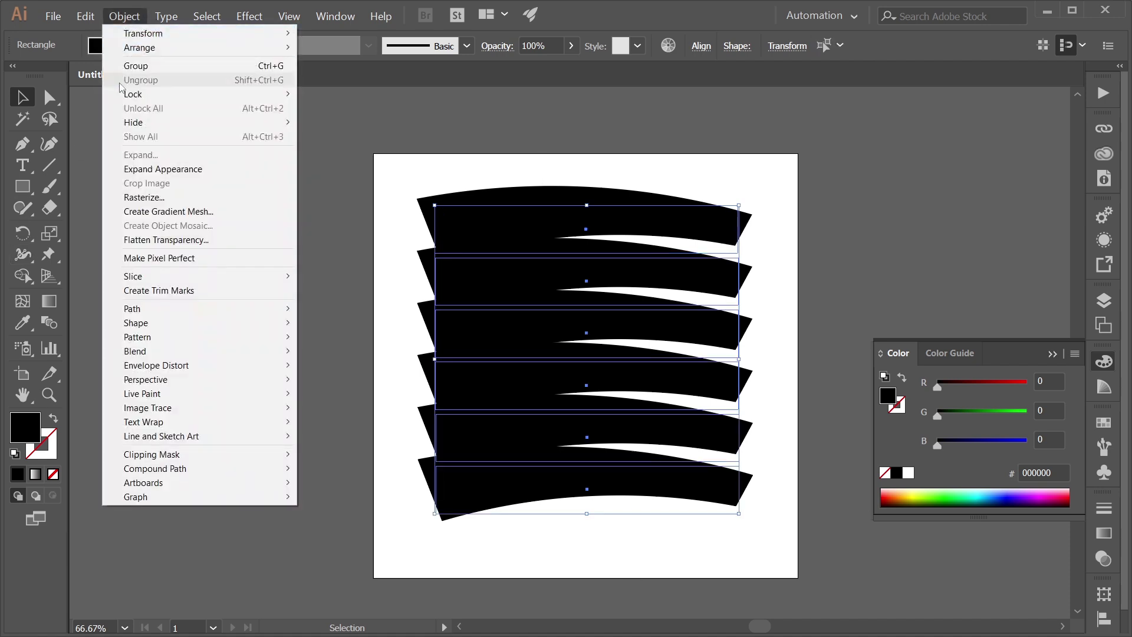
pyautogui.click(163, 169)
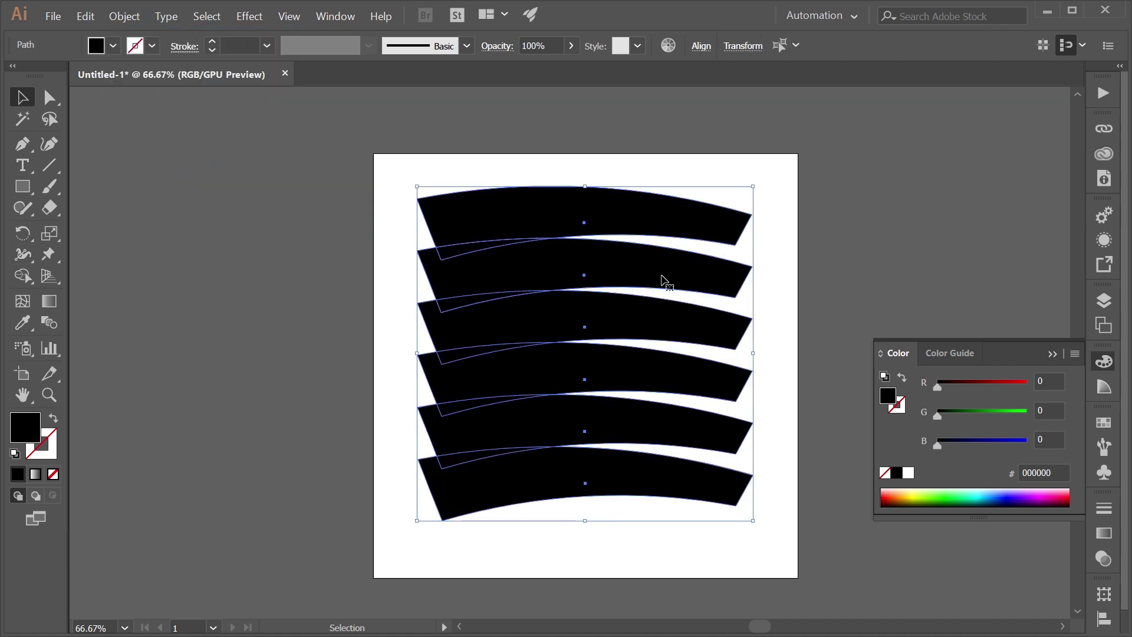
pyautogui.click(773, 217)
pyautogui.click(663, 222)
# Rotate the top curved shape slightly and stack rotated copies down the artboard
pyautogui.keyDown('alt'); pyautogui.scroll(1, 773, 290); pyautogui.keyUp('alt')
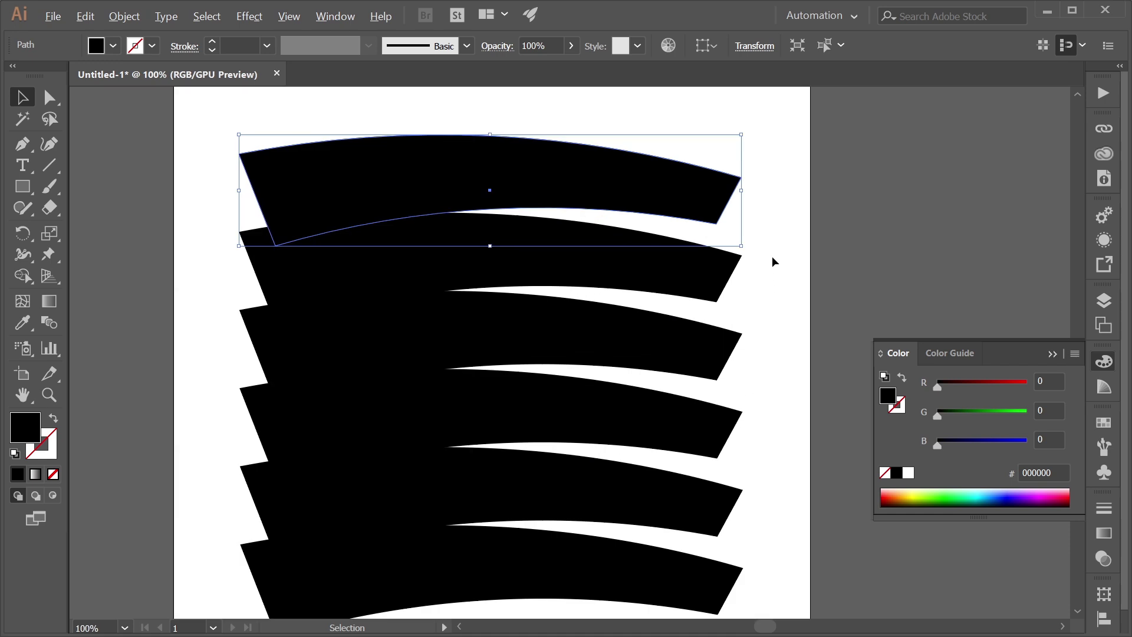
pyautogui.click(23, 233)
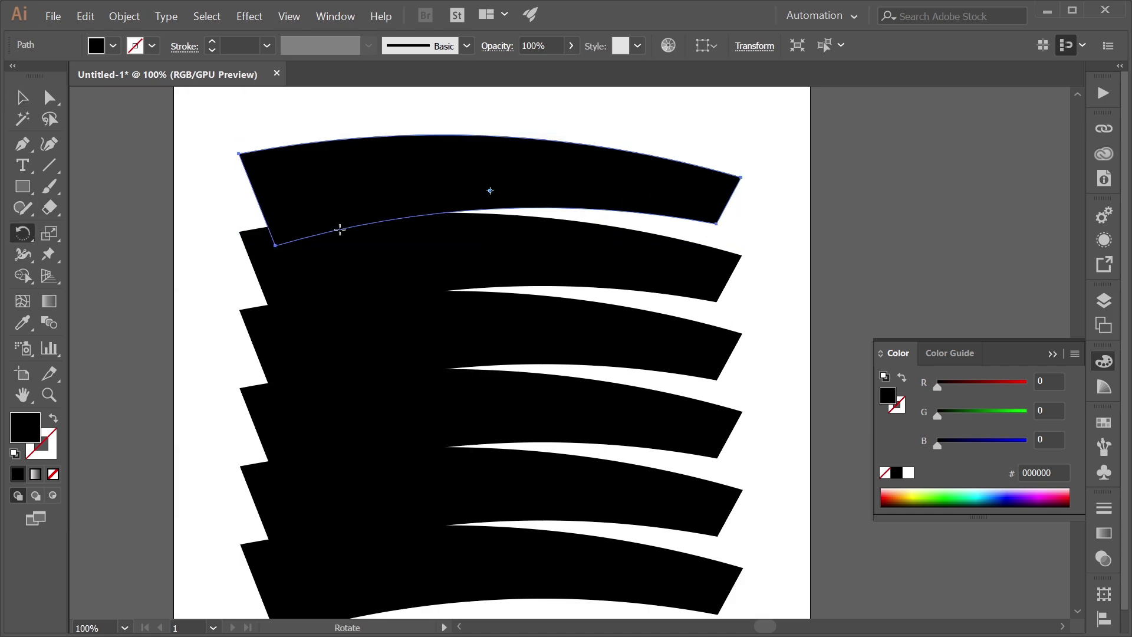
pyautogui.keyDown('alt'); pyautogui.click(492, 191); pyautogui.keyUp('alt')
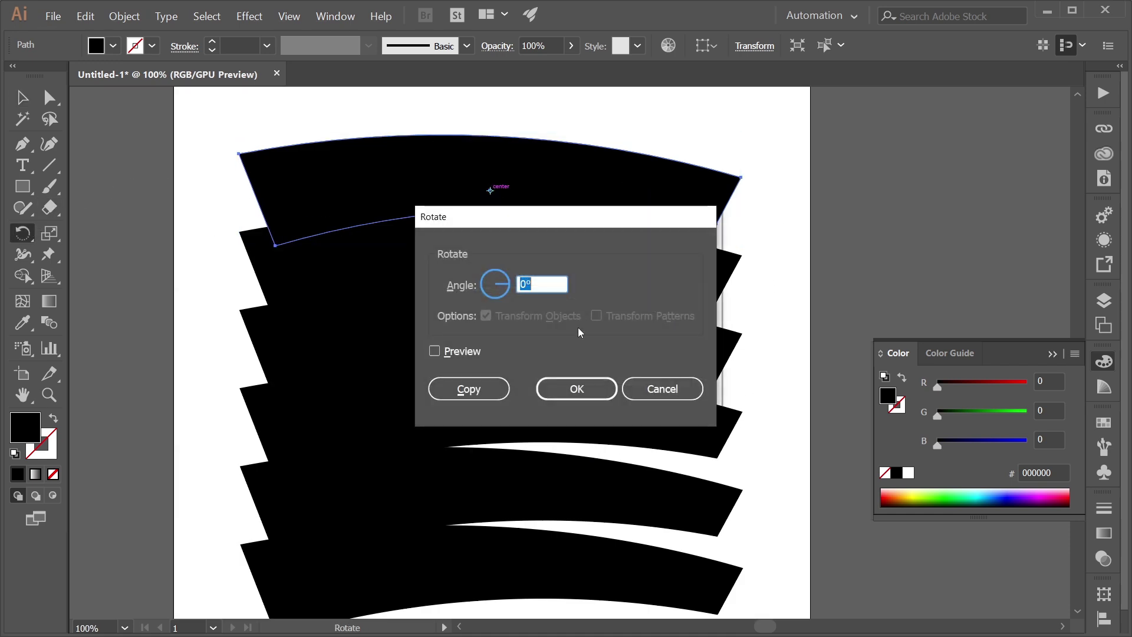
pyautogui.click(574, 386)
pyautogui.hotkey('ctrl', 'z')
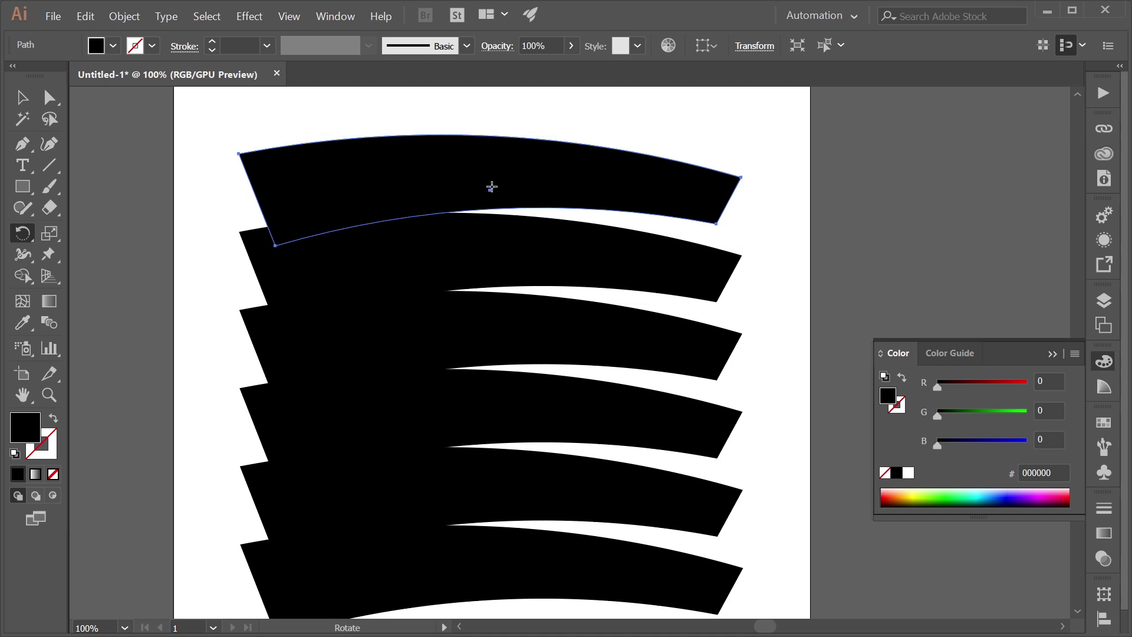
pyautogui.keyDown('alt'); pyautogui.click(491, 187); pyautogui.keyUp('alt')
pyautogui.write('-1')
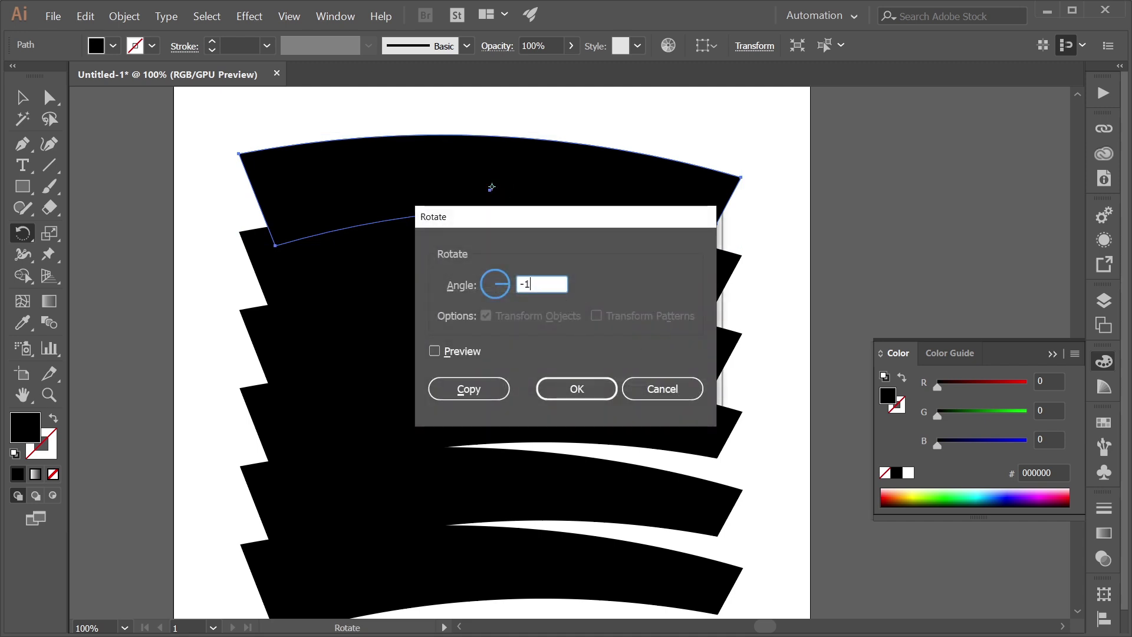
pyautogui.press('Return')
pyautogui.moveTo(491, 189); pyautogui.dragTo(492, 269)
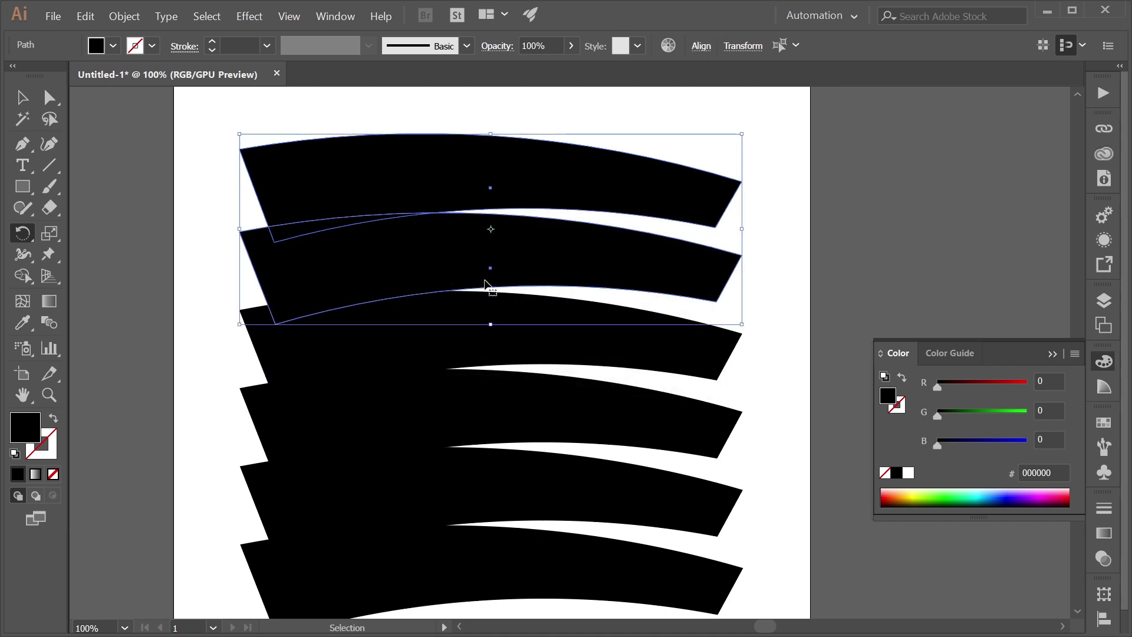
pyautogui.hotkey('ctrl', 'd')
pyautogui.hotkey('ctrl', 'd')
pyautogui.hotkey('ctrl', 'd')
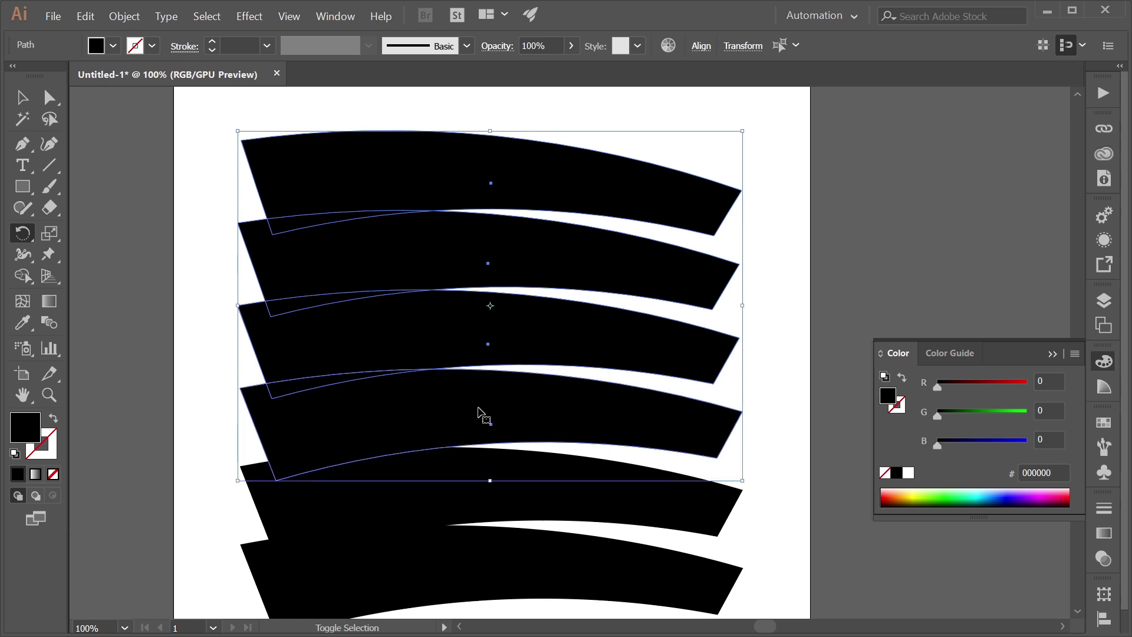
pyautogui.keyDown('shift'); pyautogui.click(460, 540); pyautogui.keyUp('shift')
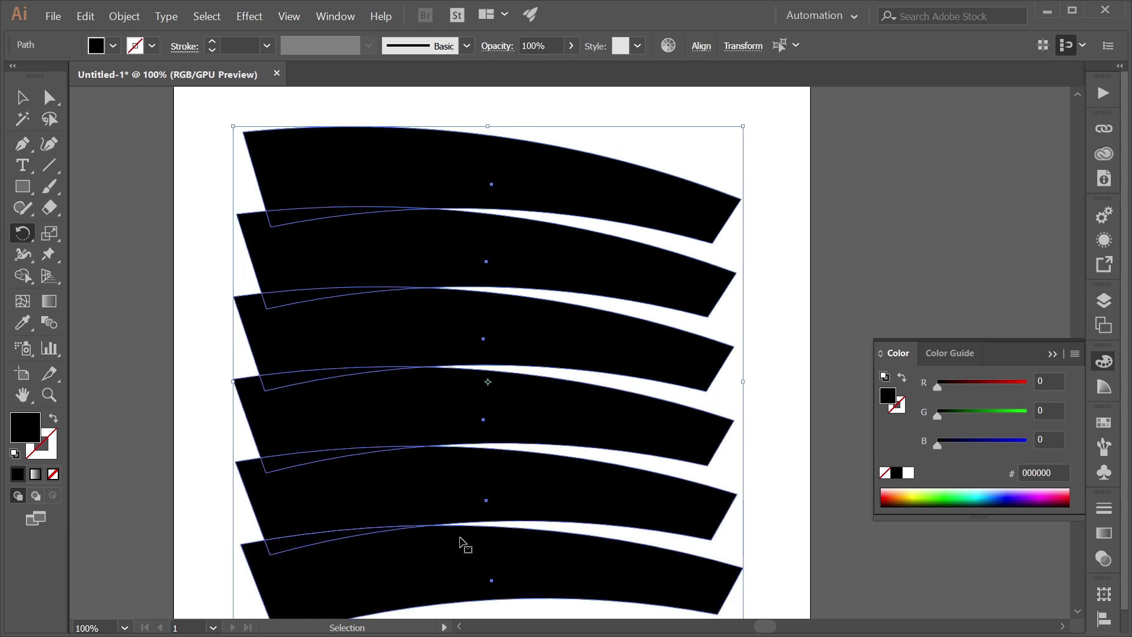
# Select the curved strips one by one from top to bottom
pyautogui.keyDown('alt'); pyautogui.scroll(-2, 527, 299); pyautogui.keyUp('alt')
pyautogui.hotkey('ctrl', 'shift', 'a')
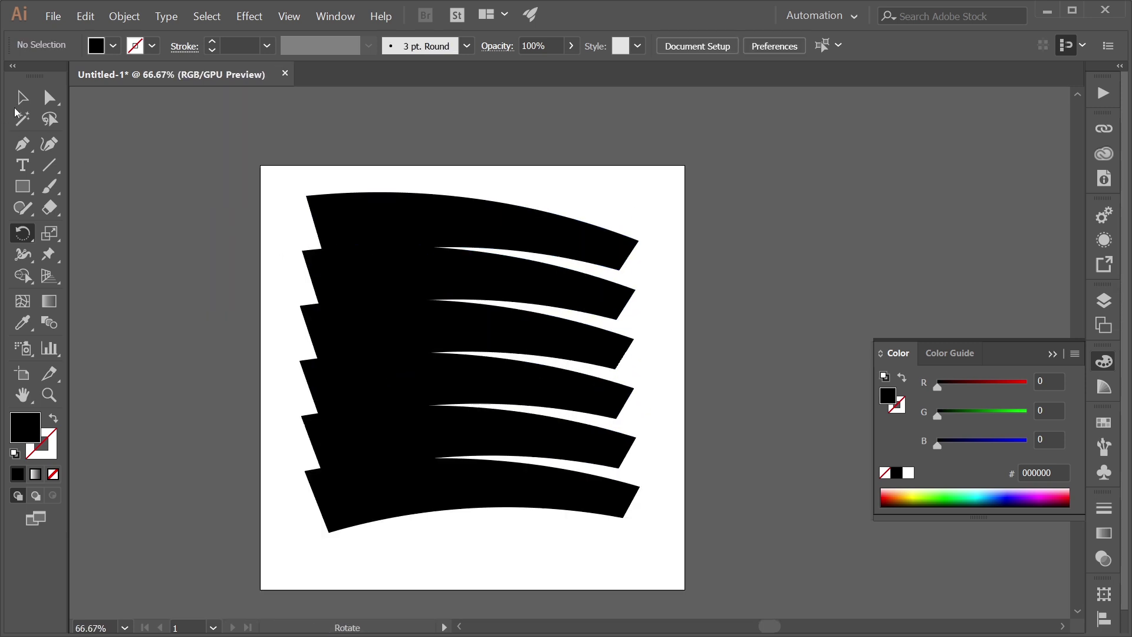
pyautogui.press('v')
pyautogui.keyDown('alt'); pyautogui.scroll(1, 484, 187); pyautogui.keyUp('alt')
pyautogui.click(447, 234)
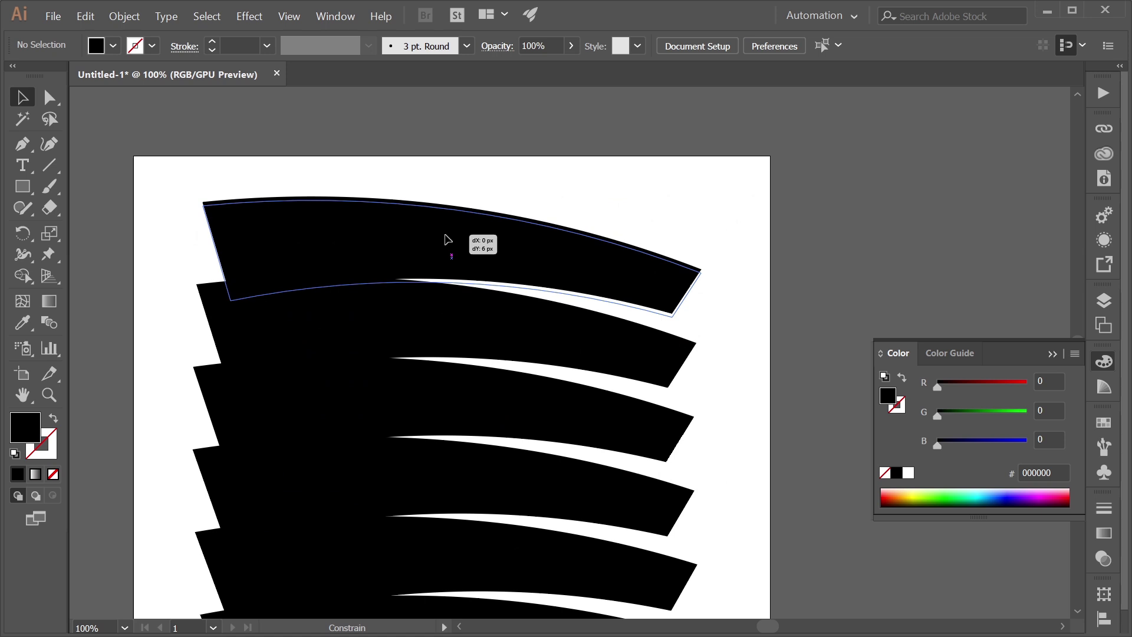
pyautogui.keyDown('shift'); pyautogui.click(482, 310); pyautogui.keyUp('shift')
pyautogui.keyDown('shift'); pyautogui.click(481, 384); pyautogui.keyUp('shift')
pyautogui.keyDown('shift'); pyautogui.click(470, 472); pyautogui.keyUp('shift')
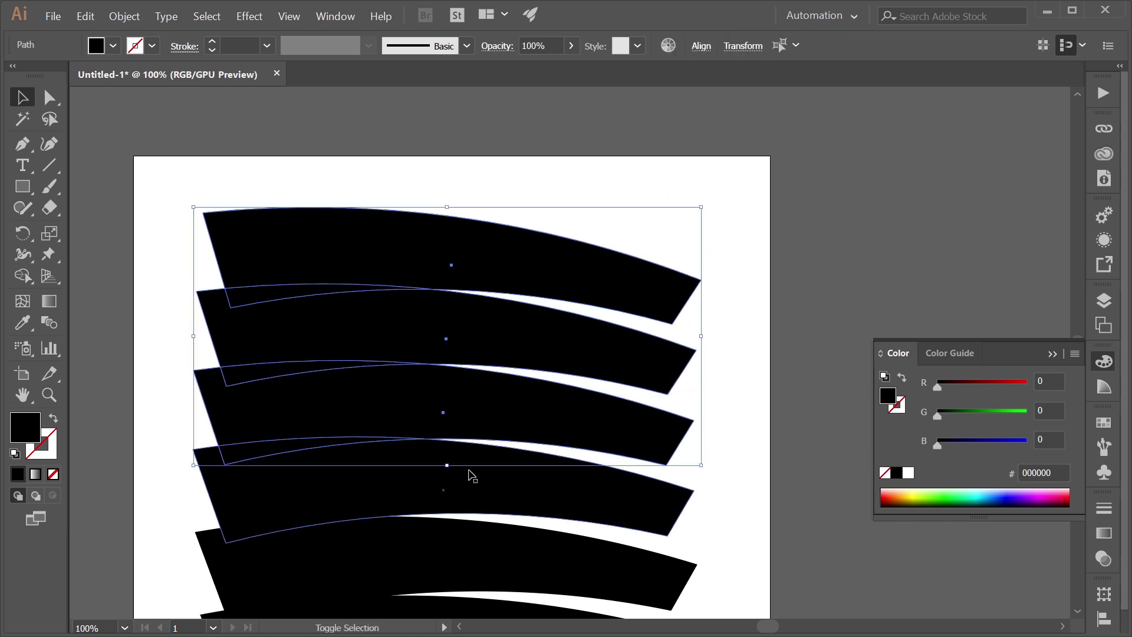
pyautogui.scroll(-3, 495, 412)
pyautogui.keyDown('shift'); pyautogui.click(467, 409); pyautogui.keyUp('shift')
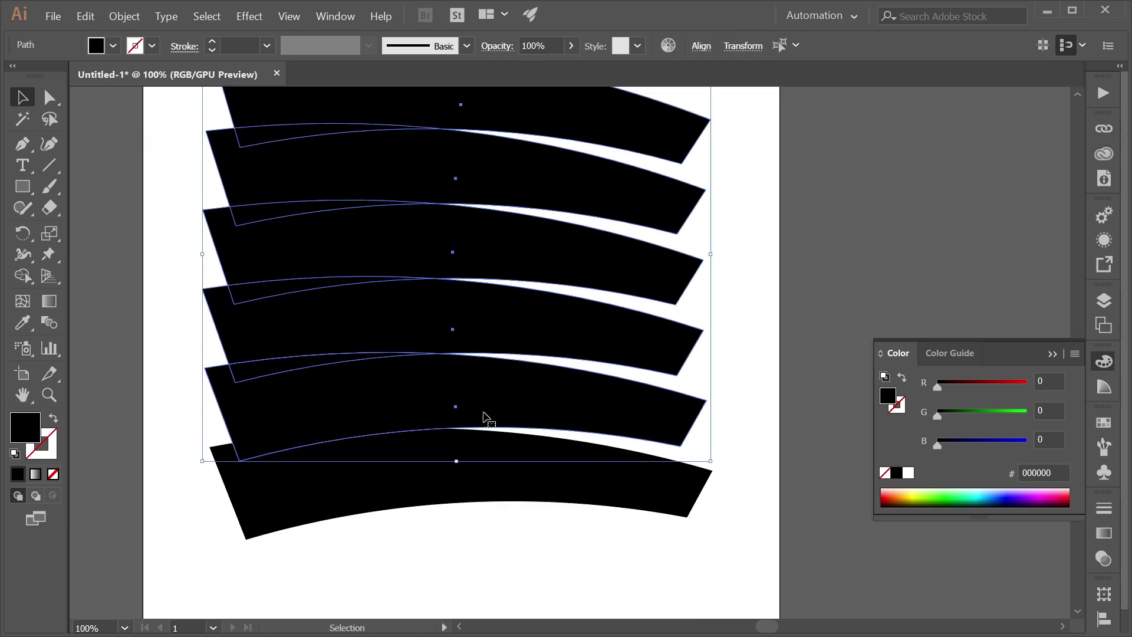
pyautogui.keyDown('alt'); pyautogui.scroll(-1, 651, 252); pyautogui.keyUp('alt')
# Select all six strips and nudge them upward together
pyautogui.click(677, 166)
pyautogui.hotkey('ctrl', 'a')
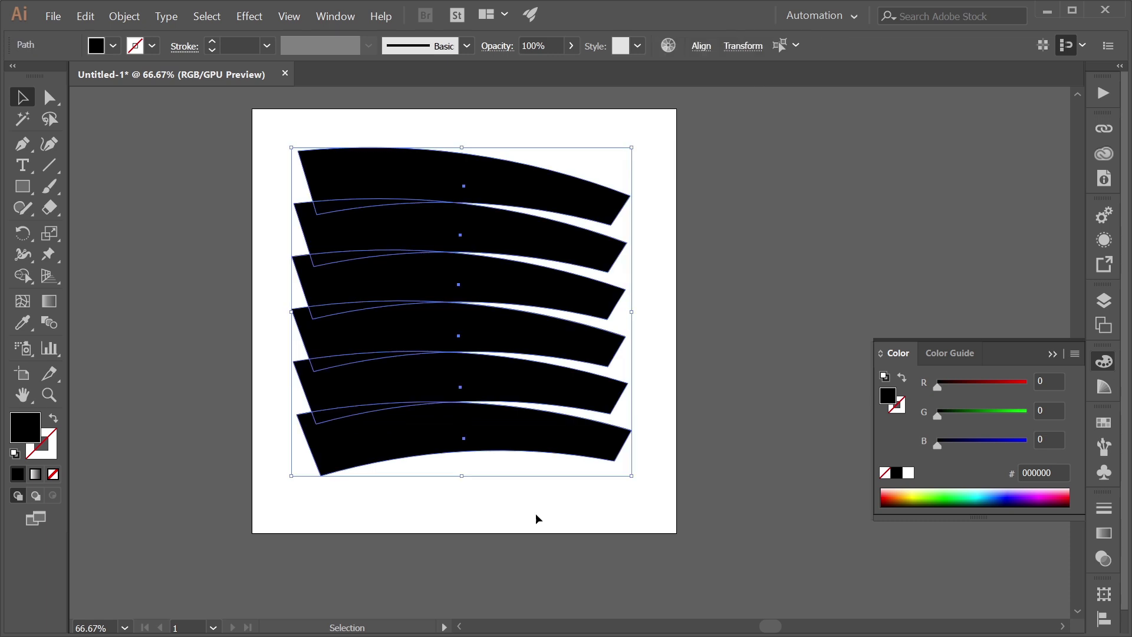
pyautogui.press('Up')
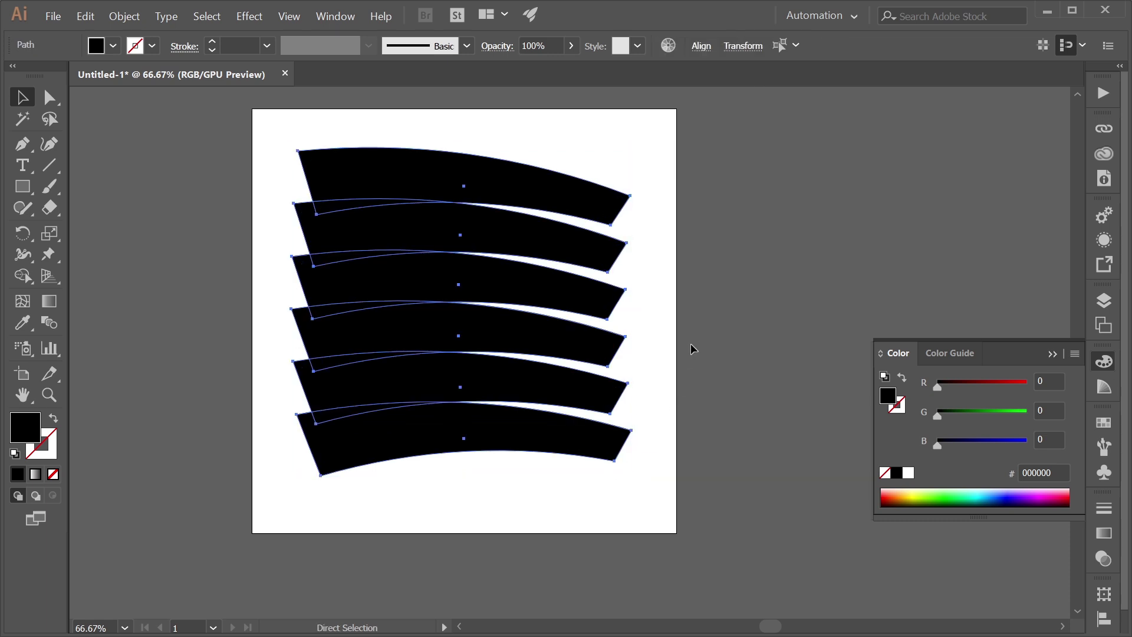
pyautogui.click(694, 334)
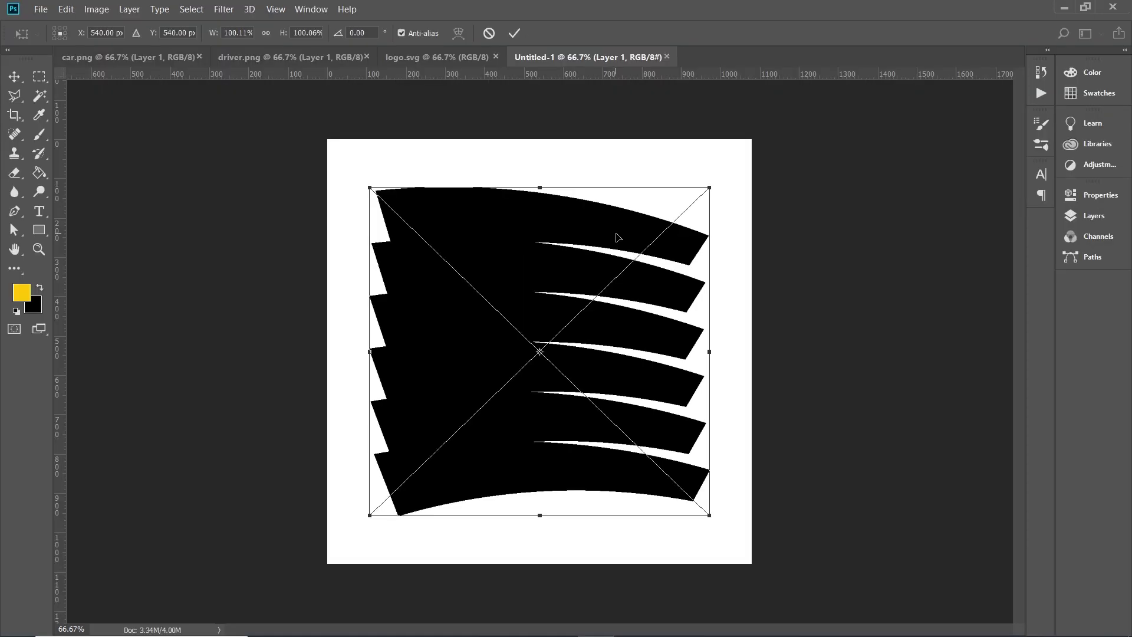
# Commit the placed strips and paste a second copy as pixels above the Background
pyautogui.press('Return')
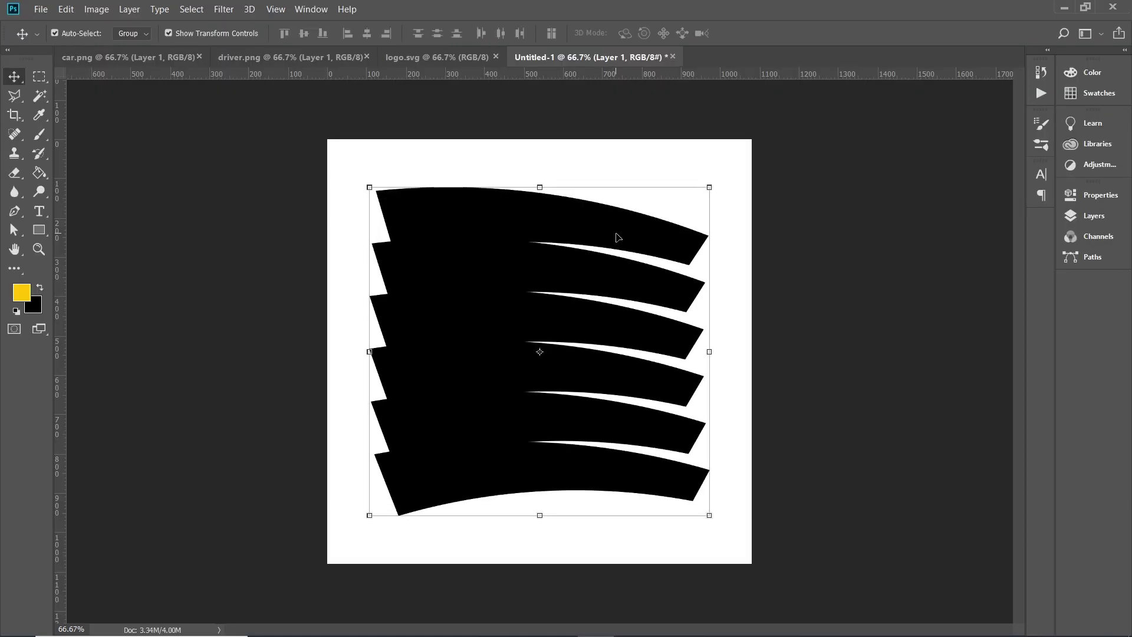
pyautogui.click(1094, 217)
pyautogui.click(953, 313)
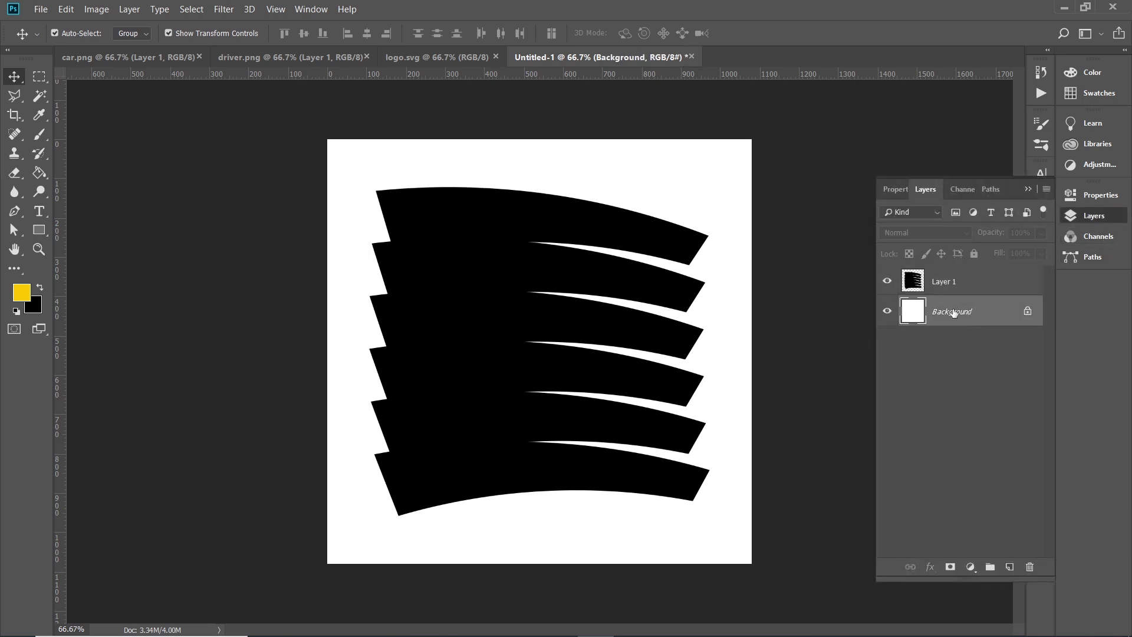
pyautogui.hotkey('ctrl', 'v')
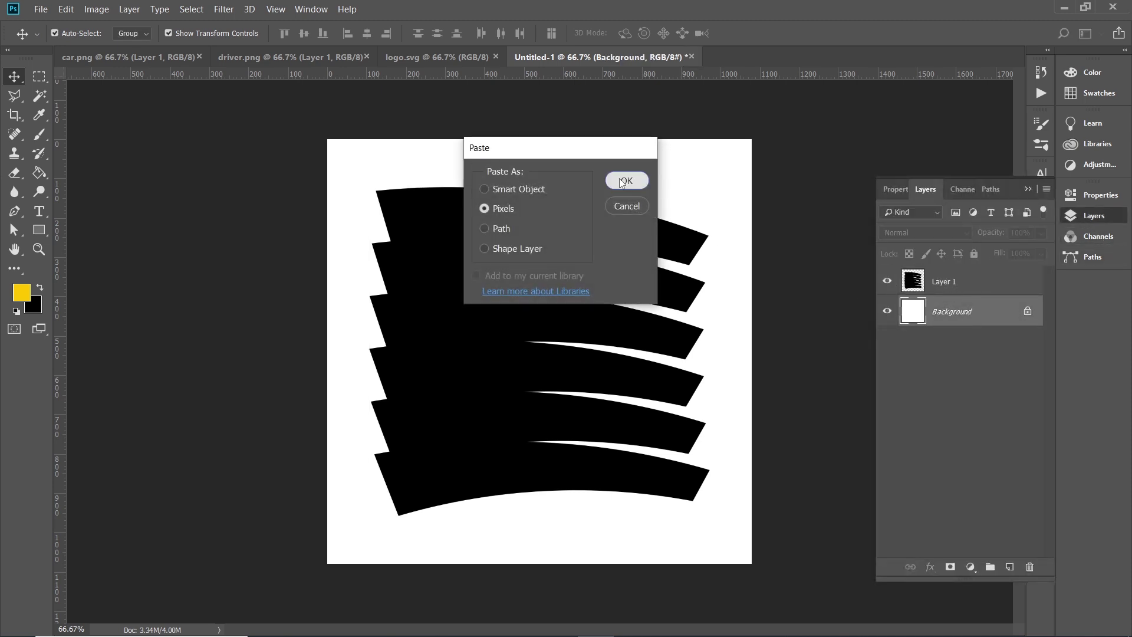
pyautogui.click(623, 180)
# Enlarge the pasted strips copy to about 111% and unlock the Background as Layer 0
pyautogui.moveTo(716, 183); pyautogui.dragTo(728, 166)
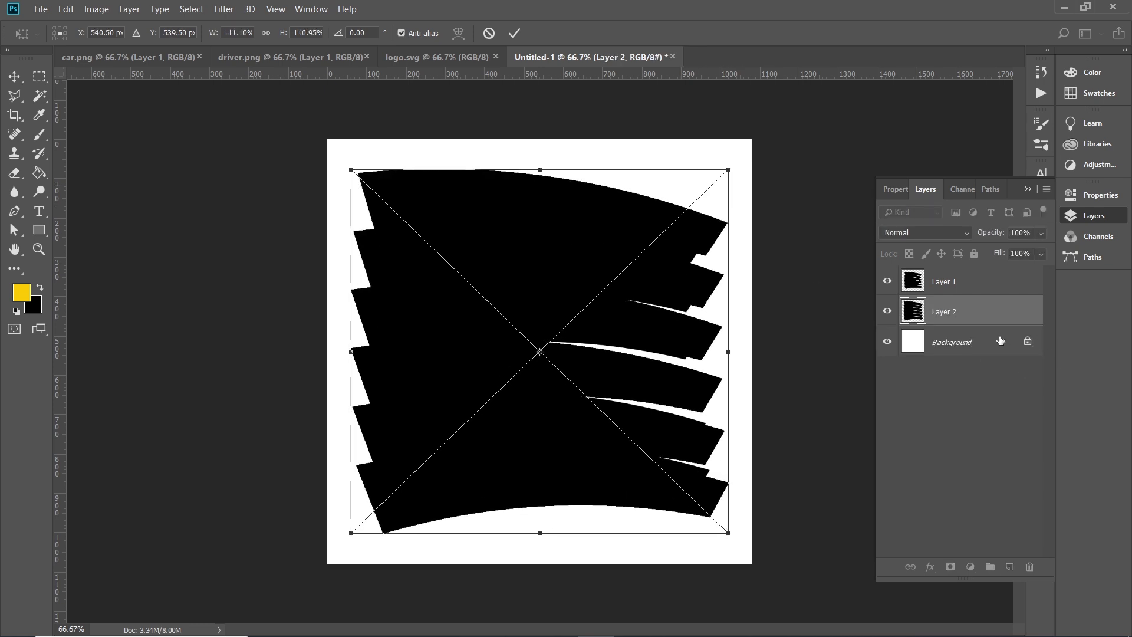
pyautogui.press('Return')
pyautogui.click(1041, 341)
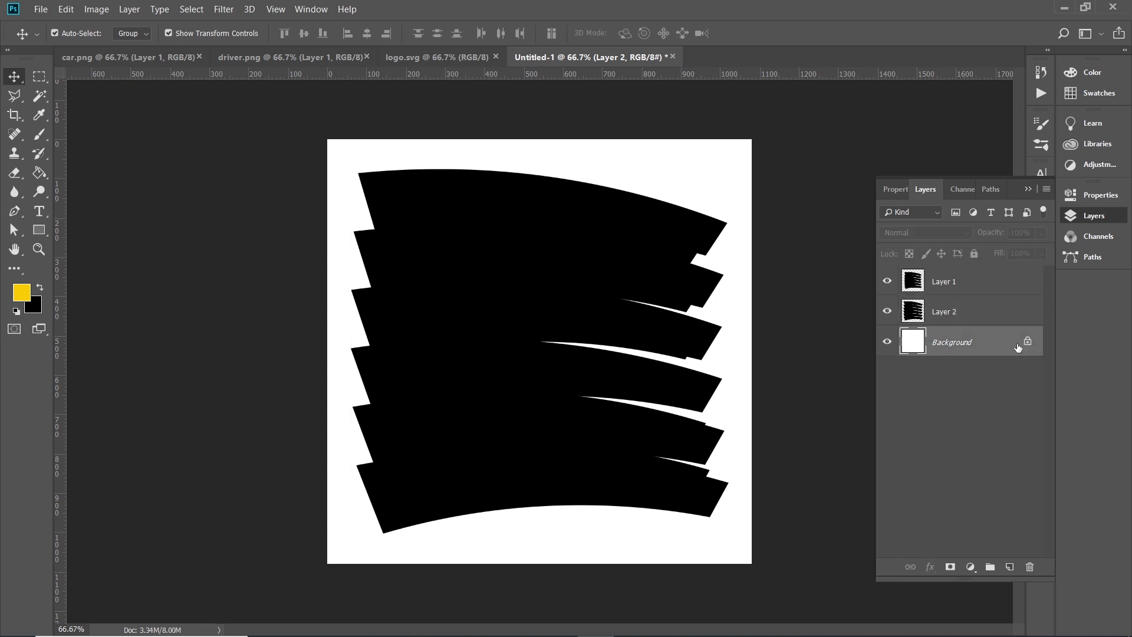
pyautogui.click(1027, 341)
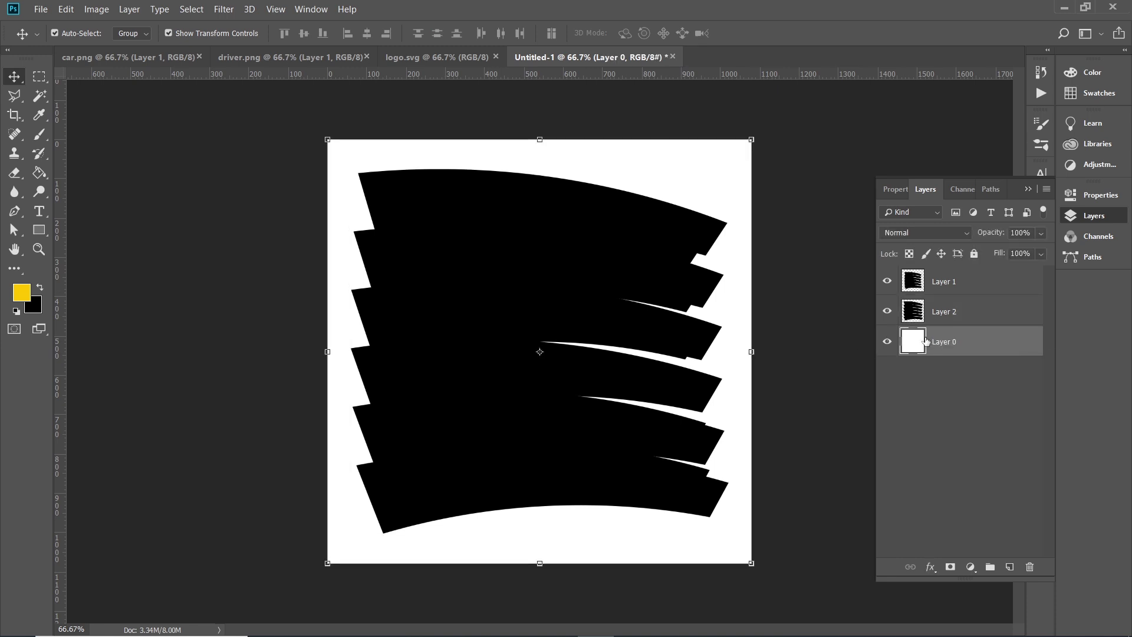
# Give Layer 0 an off-white Color Overlay
pyautogui.doubleClick(889, 412)
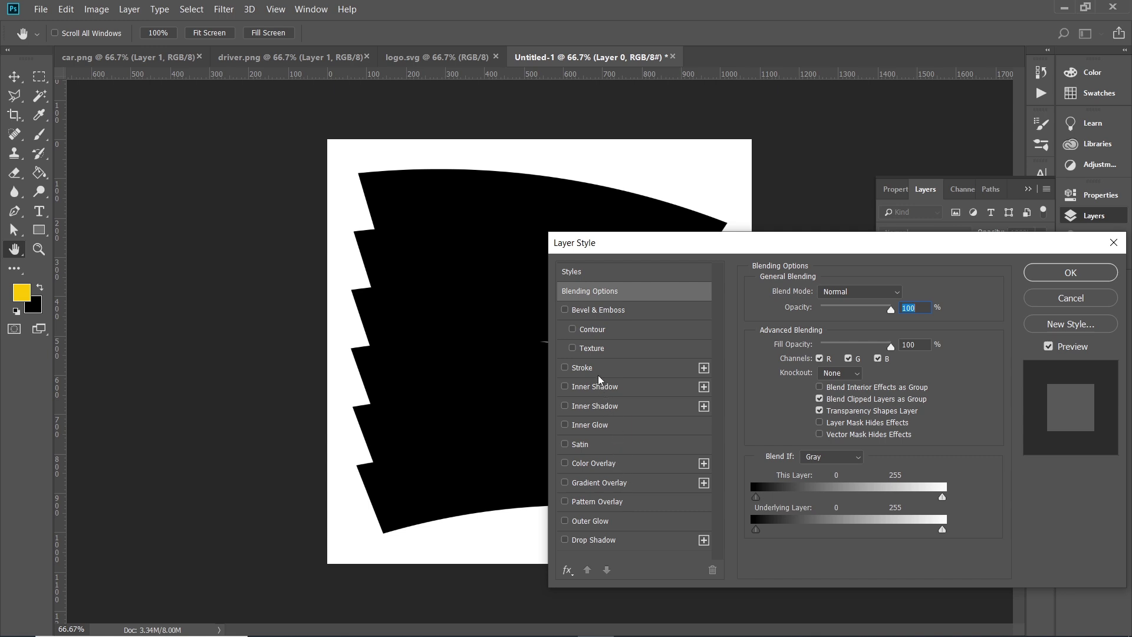
pyautogui.click(595, 463)
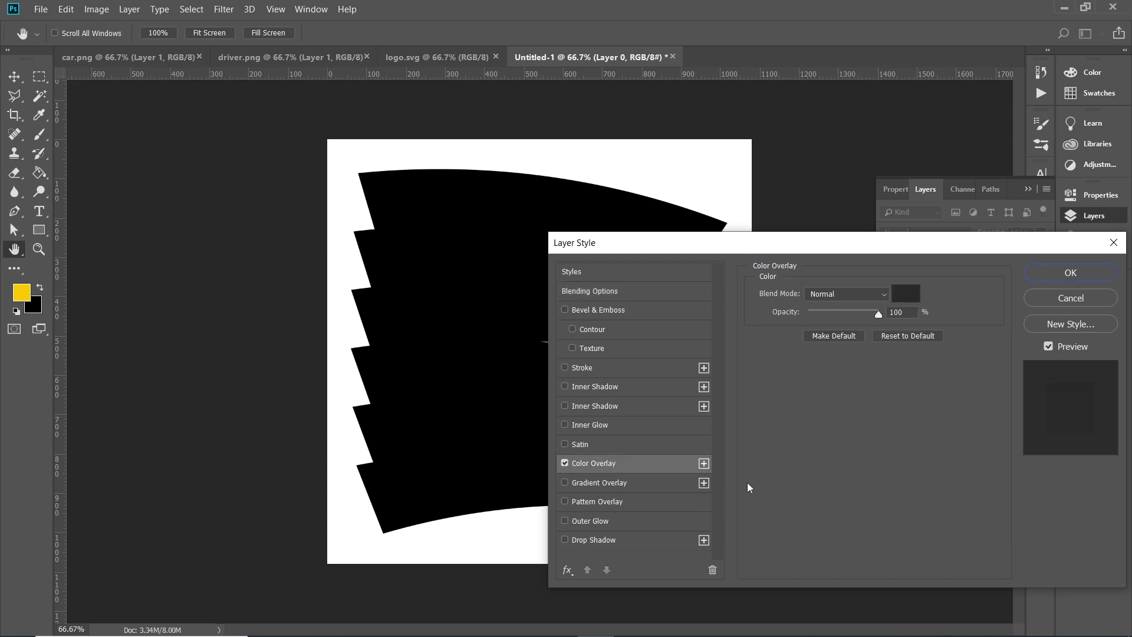
pyautogui.click(905, 293)
pyautogui.moveTo(687, 401); pyautogui.dragTo(678, 388)
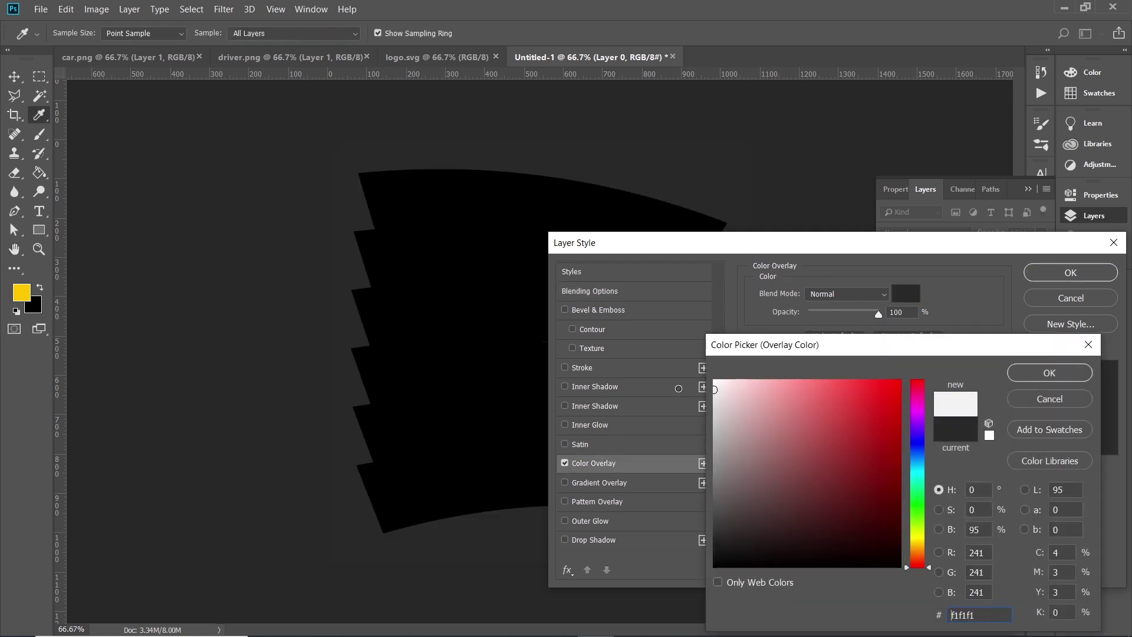
pyautogui.click(1049, 372)
pyautogui.click(1070, 272)
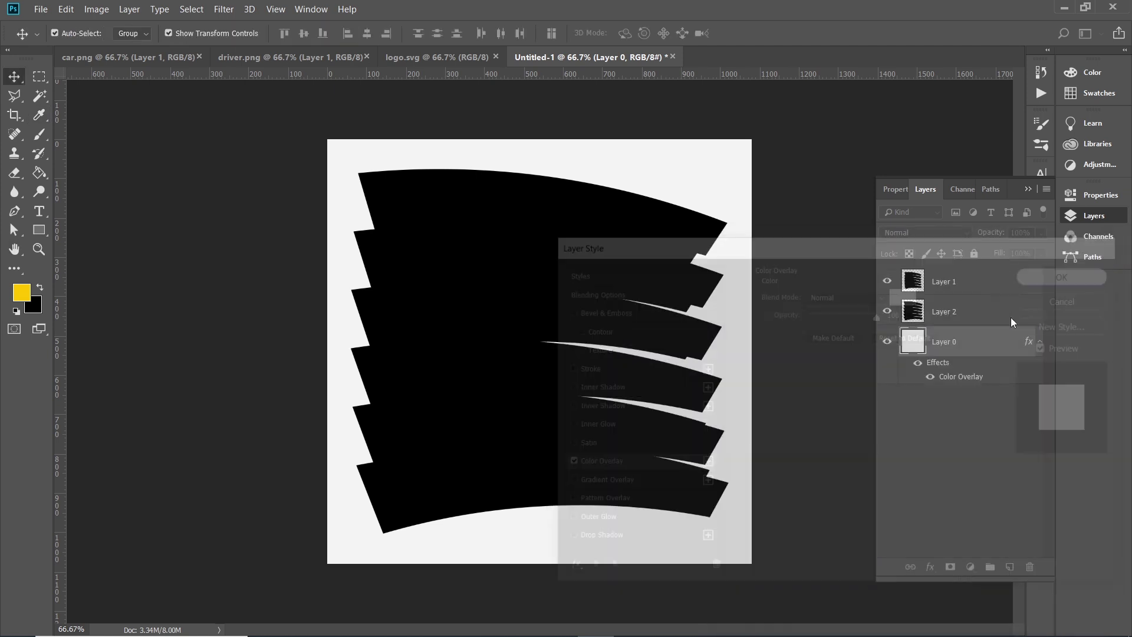
# Give the enlarged strips copy (Layer 2) a white #ffffff Color Overlay
pyautogui.click(914, 317)
pyautogui.doubleClick(913, 312)
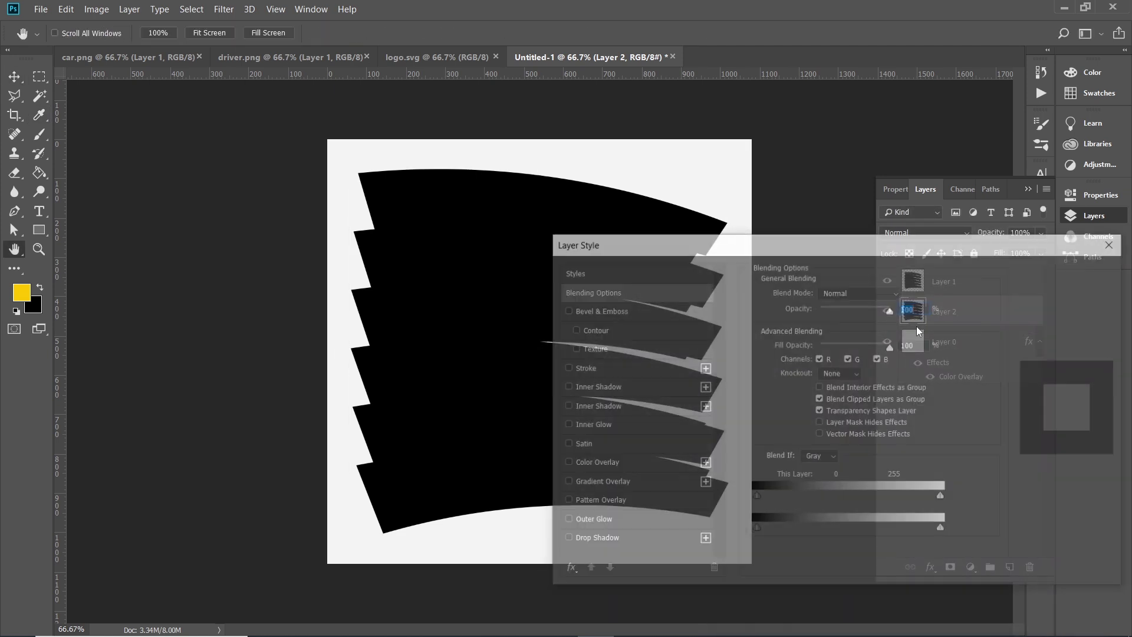
pyautogui.click(601, 465)
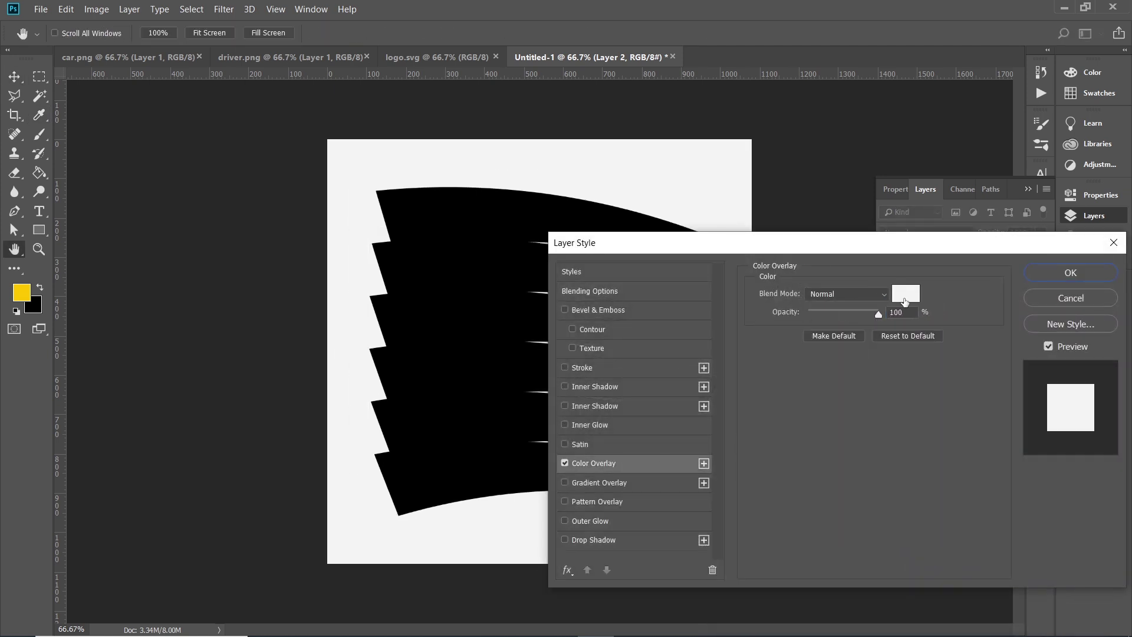
pyautogui.click(905, 294)
pyautogui.write('ffffff')
pyautogui.click(1042, 376)
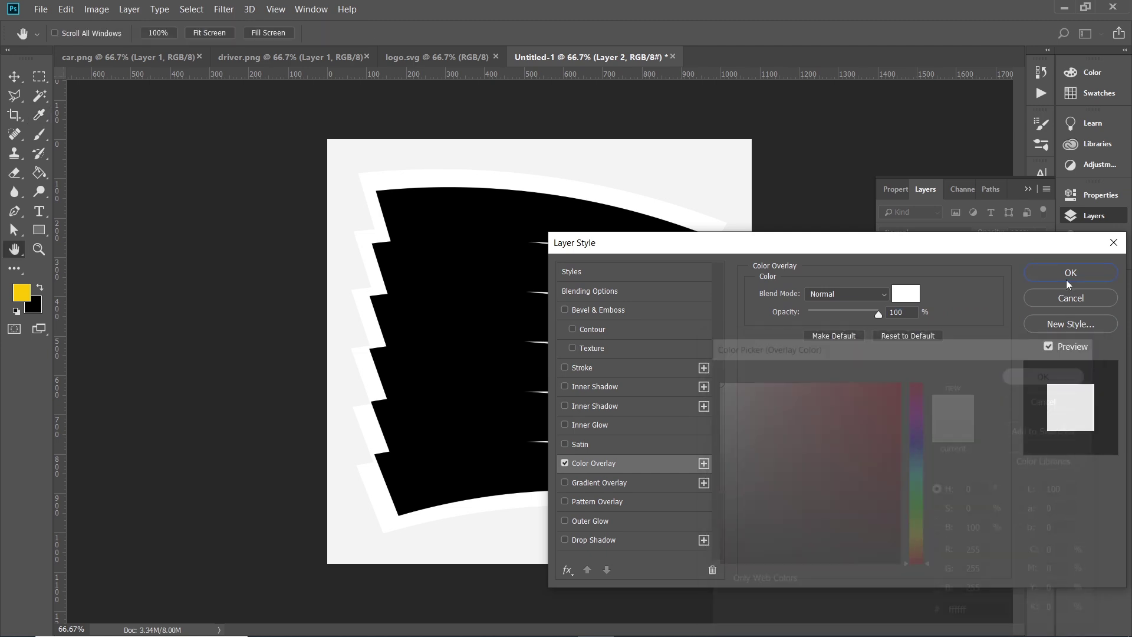
pyautogui.click(1068, 277)
# Duplicate Layer 1 and give the original a golden-yellow Color Overlay
pyautogui.click(662, 247)
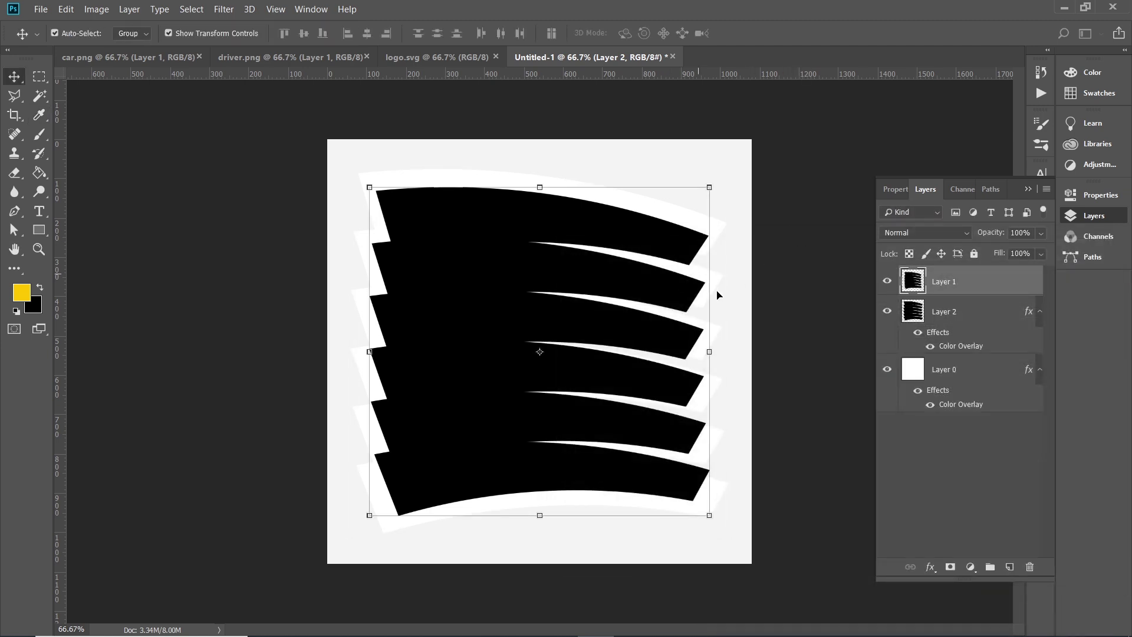
pyautogui.hotkey('ctrl', 'j')
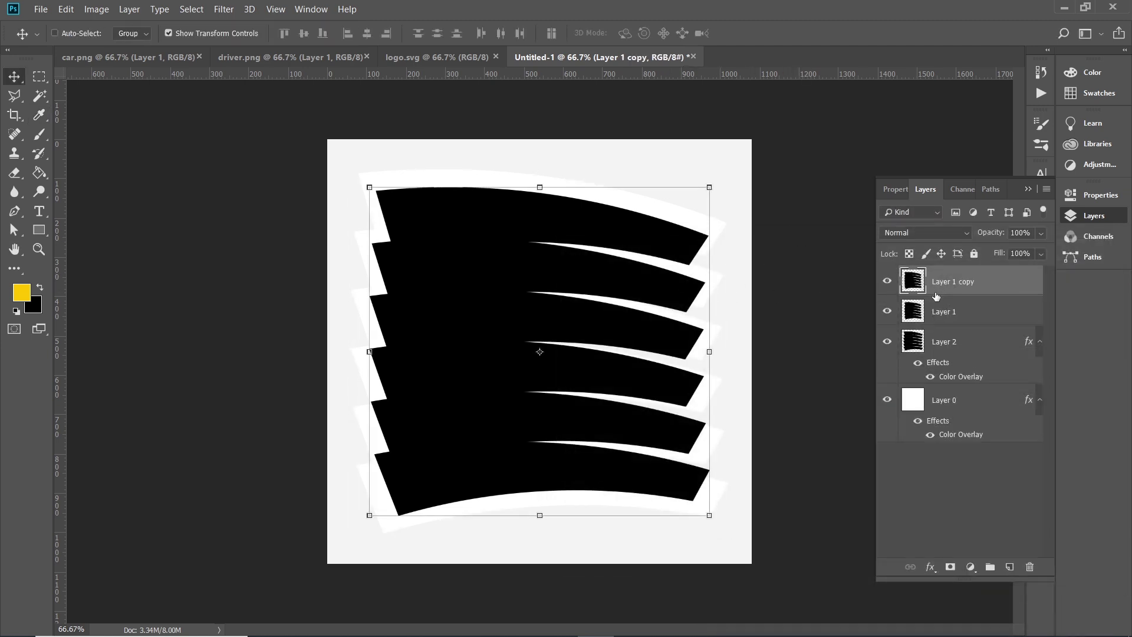
pyautogui.click(920, 308)
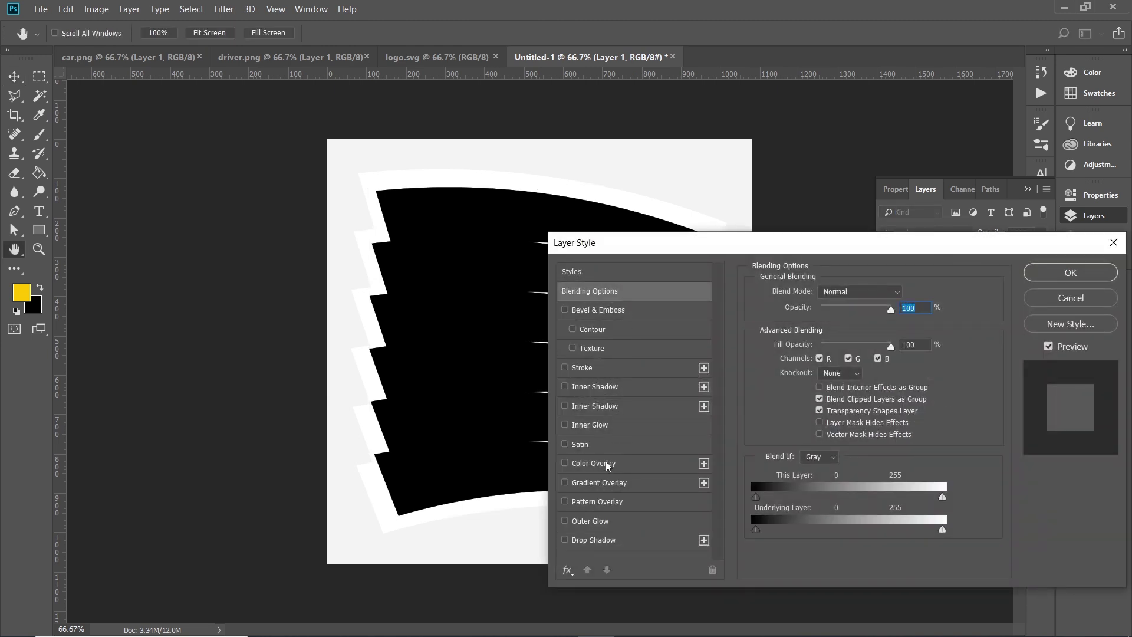
pyautogui.click(607, 463)
pyautogui.click(906, 293)
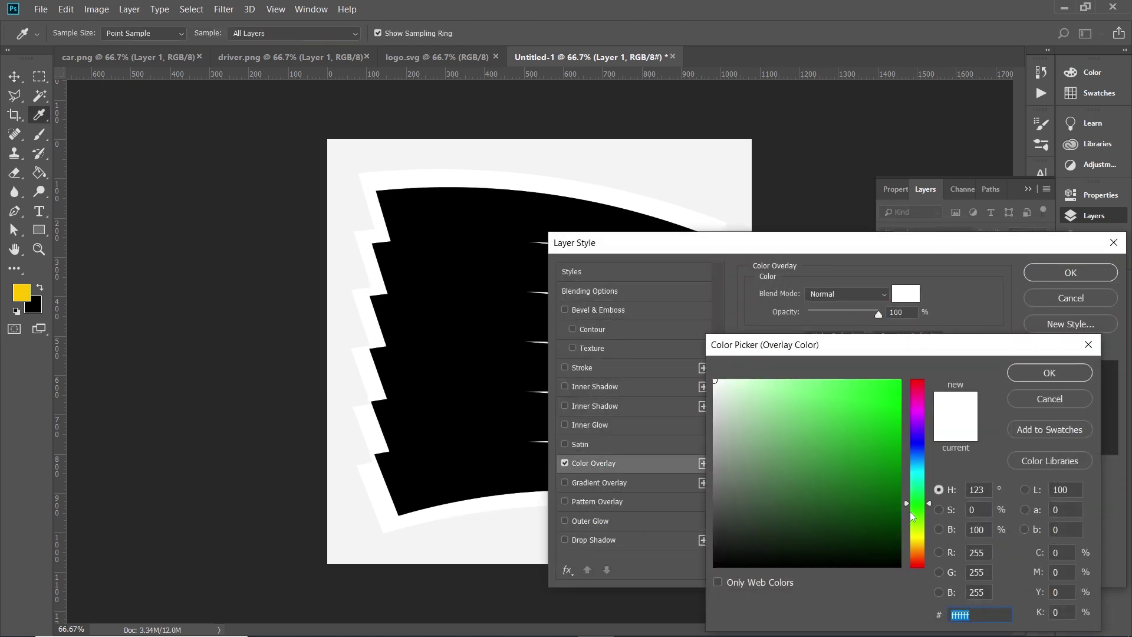
pyautogui.moveTo(912, 512); pyautogui.dragTo(906, 547)
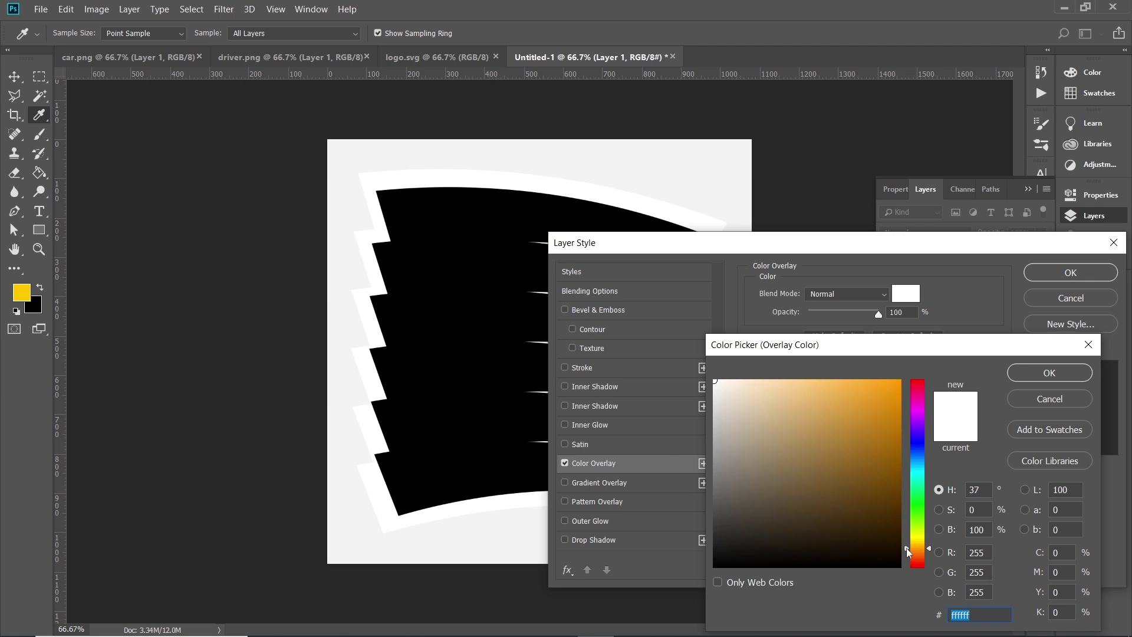
pyautogui.click(899, 384)
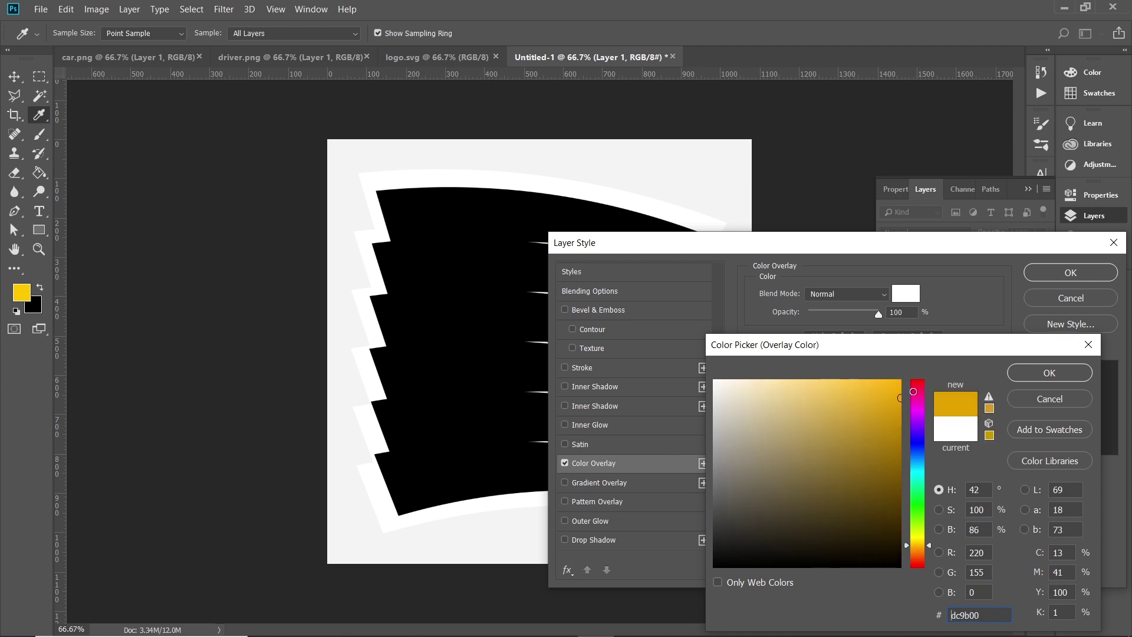
pyautogui.click(1035, 375)
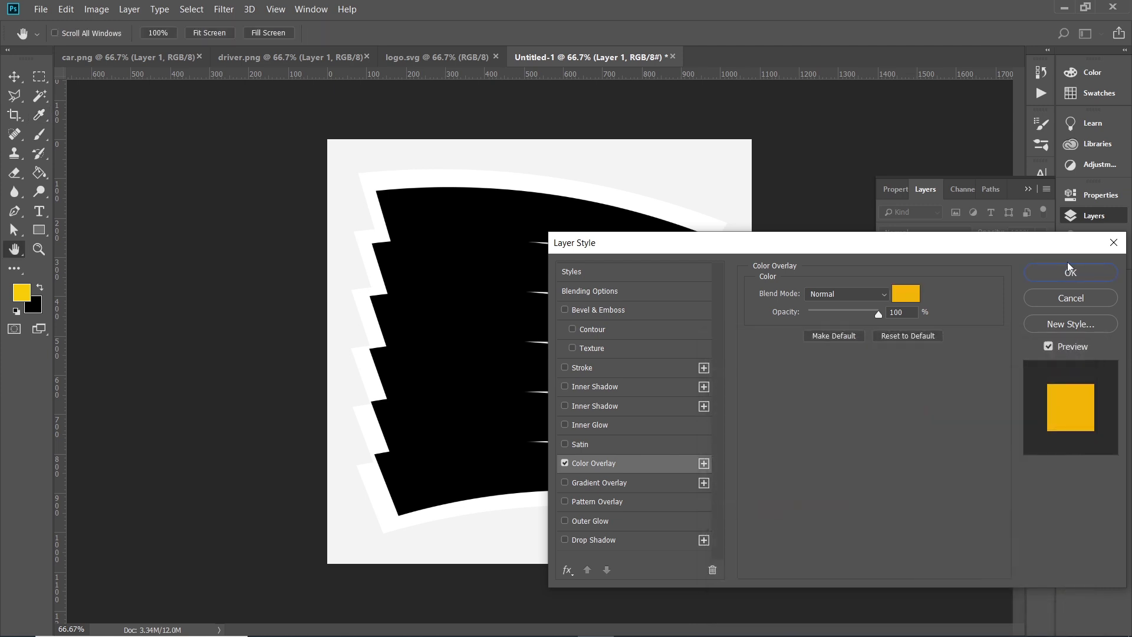
pyautogui.click(1070, 272)
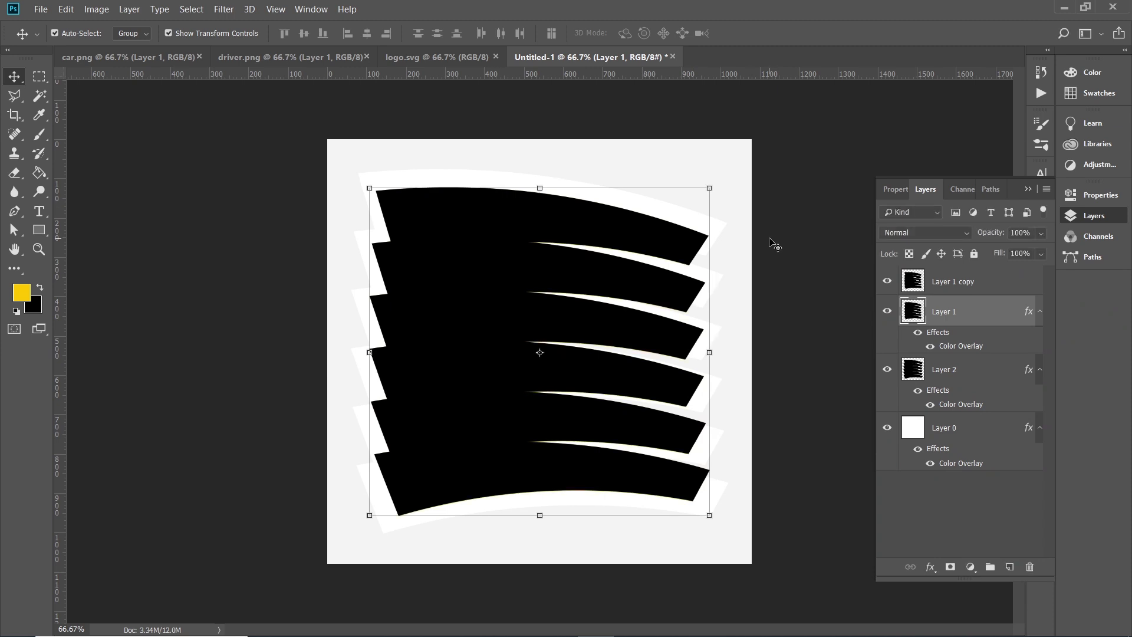
# Nudge the yellow strips down two steps so a yellow edge shows
pyautogui.press('Down')
pyautogui.press('Down')
pyautogui.press('Down')
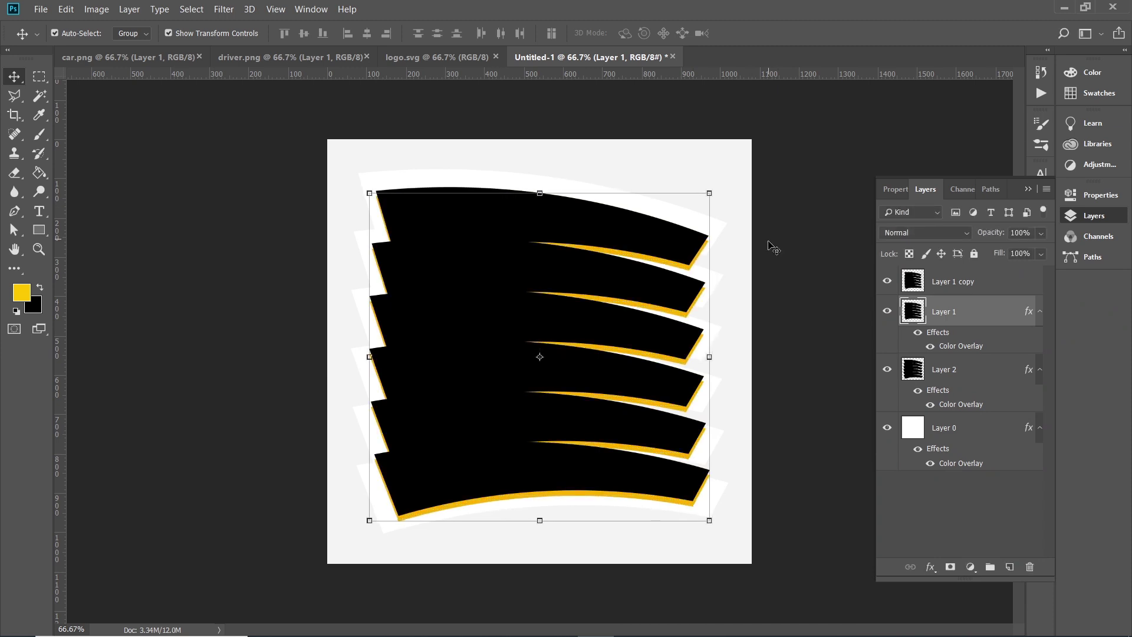
pyautogui.press('Down')
pyautogui.press('Down')
pyautogui.press('Down')
pyautogui.click(776, 269)
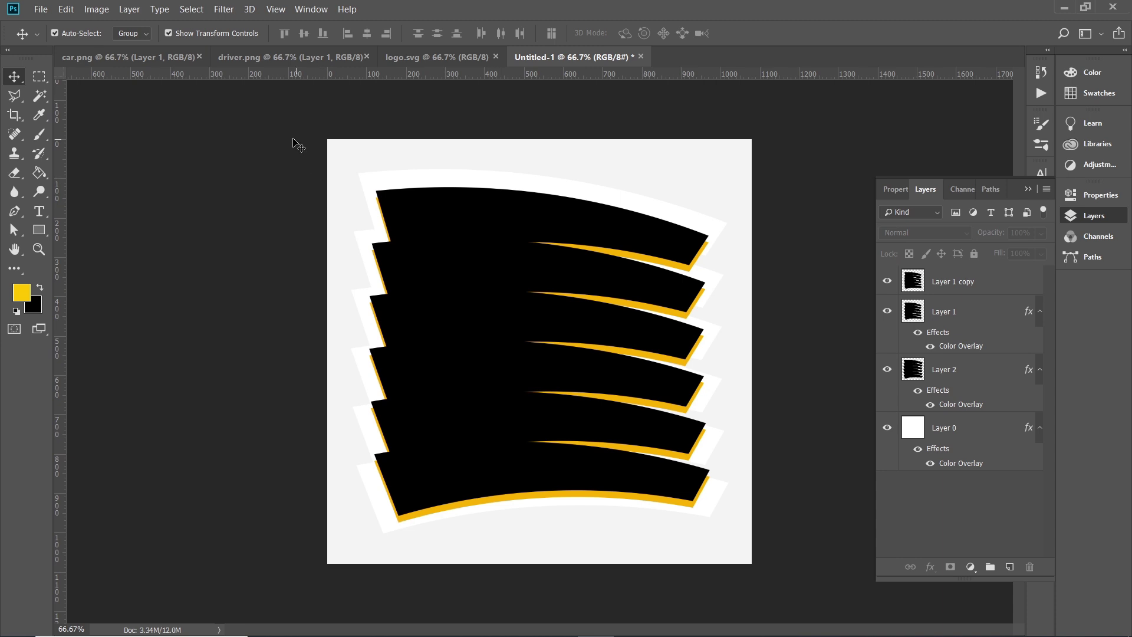
# Close car.png without saving and paste the Renault F1 car into the poster
pyautogui.click(130, 57)
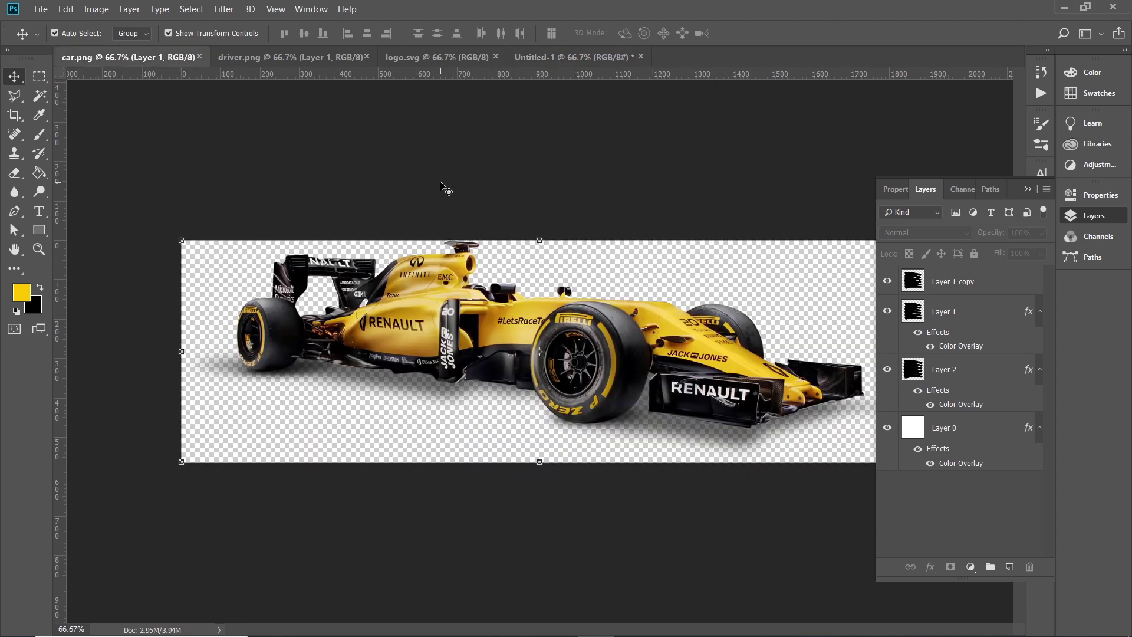
pyautogui.hotkey('ctrl', 'w')
pyautogui.click(587, 253)
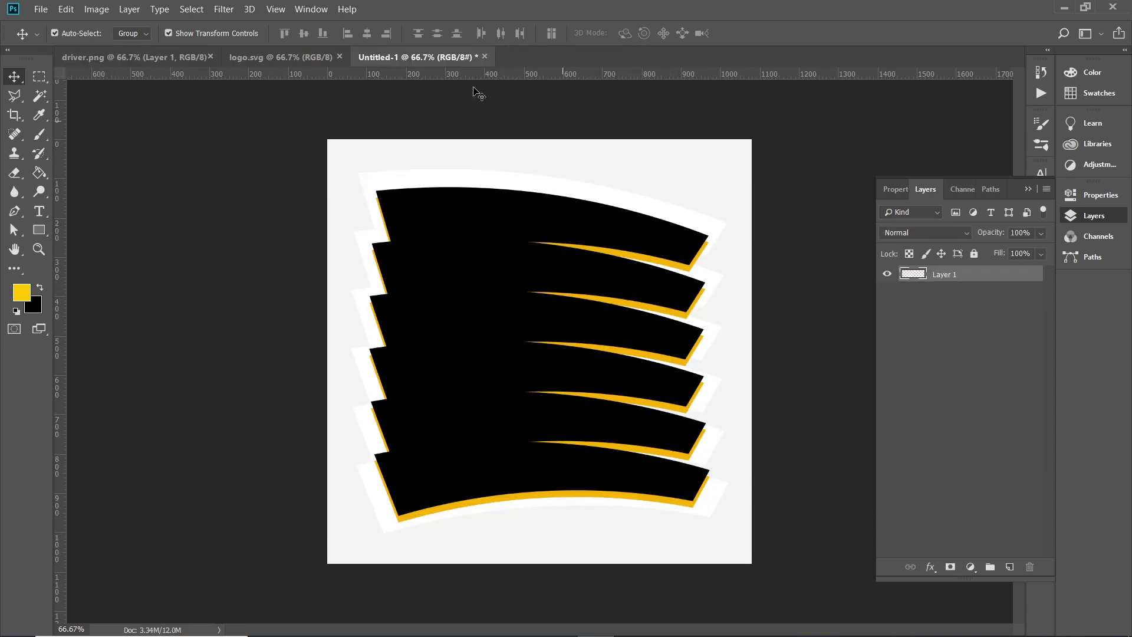
pyautogui.hotkey('ctrl', 'v')
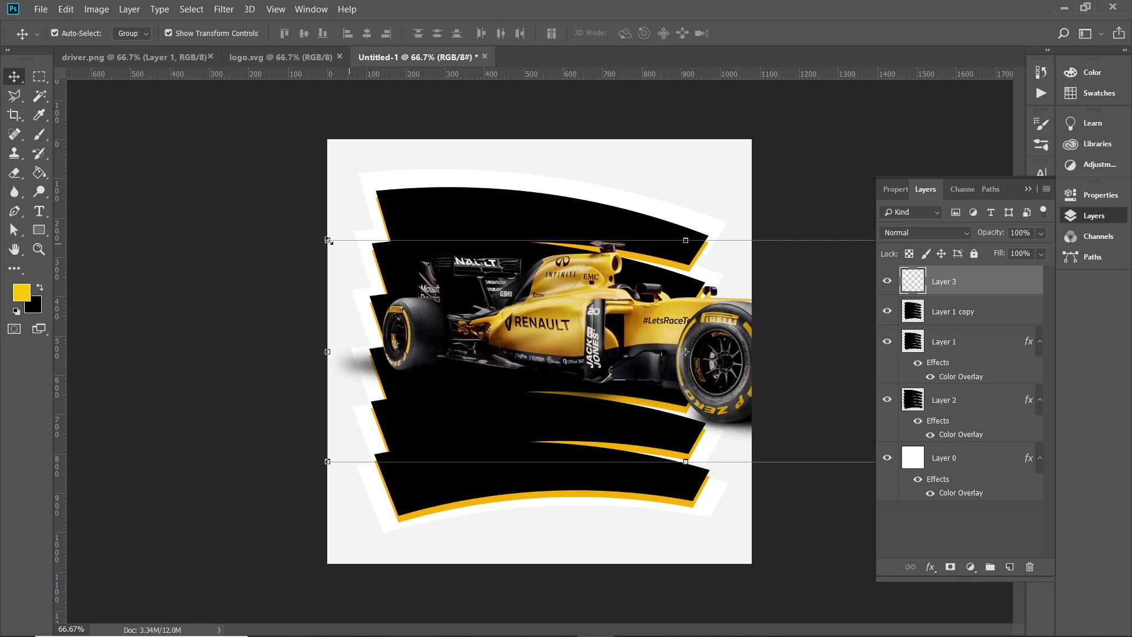
# Scale the car to about 58% and position it across the bottom of the strips
pyautogui.moveTo(329, 241); pyautogui.dragTo(418, 268)
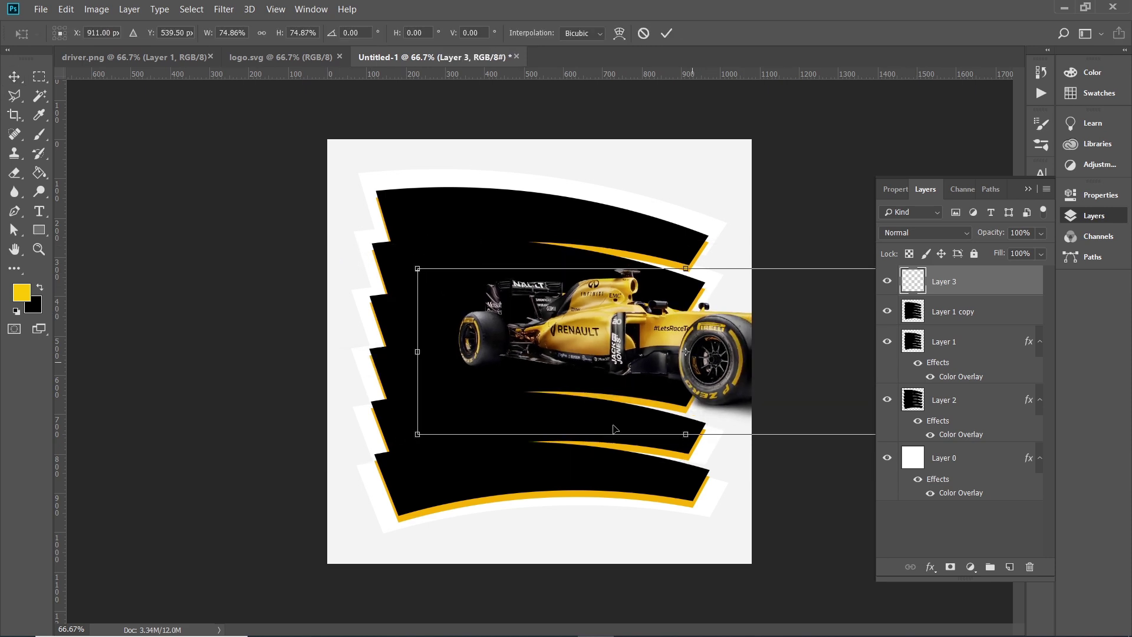
pyautogui.moveTo(613, 429); pyautogui.dragTo(515, 529)
pyautogui.moveTo(830, 369); pyautogui.dragTo(766, 386)
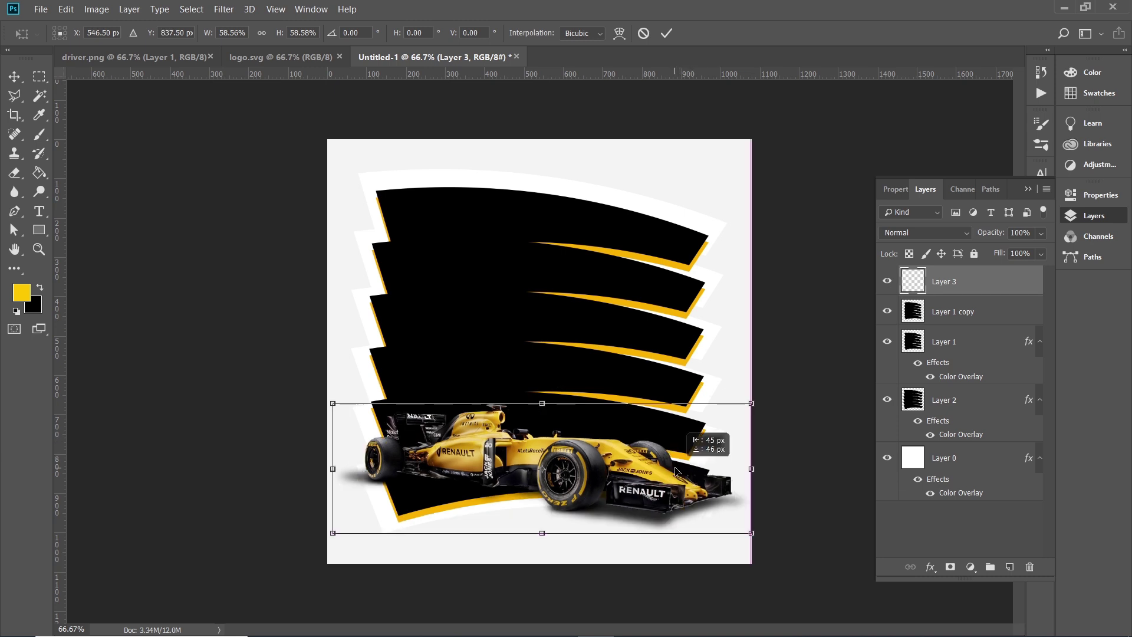
pyautogui.moveTo(684, 459); pyautogui.dragTo(666, 477)
pyautogui.press('Return')
pyautogui.click(955, 312)
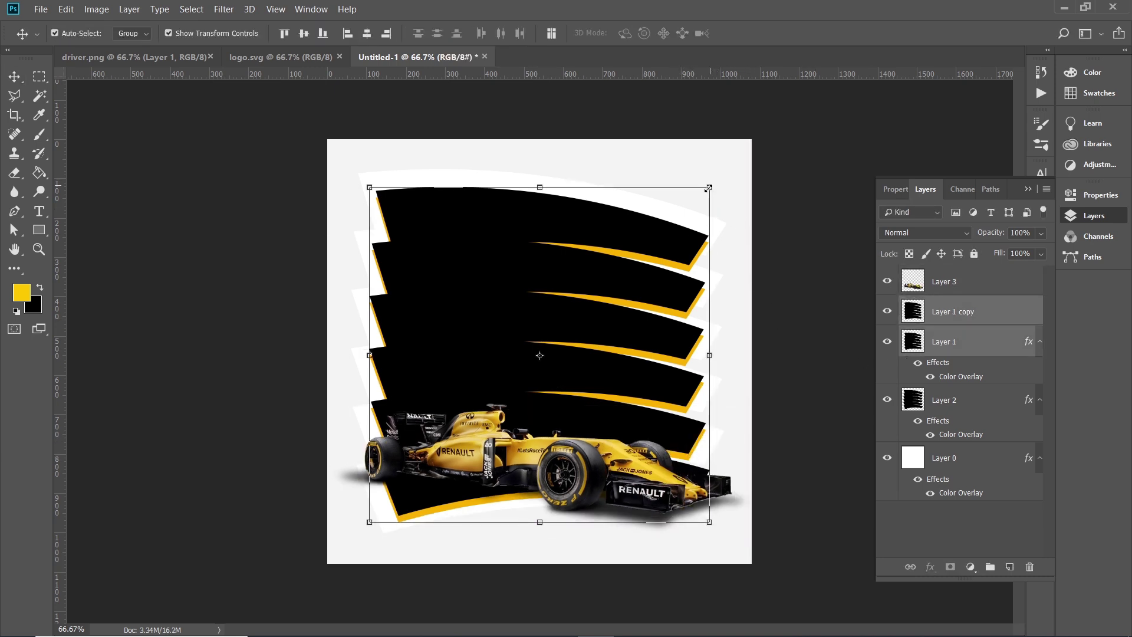
# Scale the black stripe copy to about 95%, reposition it, and skew its bottom edge about -2.6°
pyautogui.moveTo(709, 188); pyautogui.dragTo(698, 208)
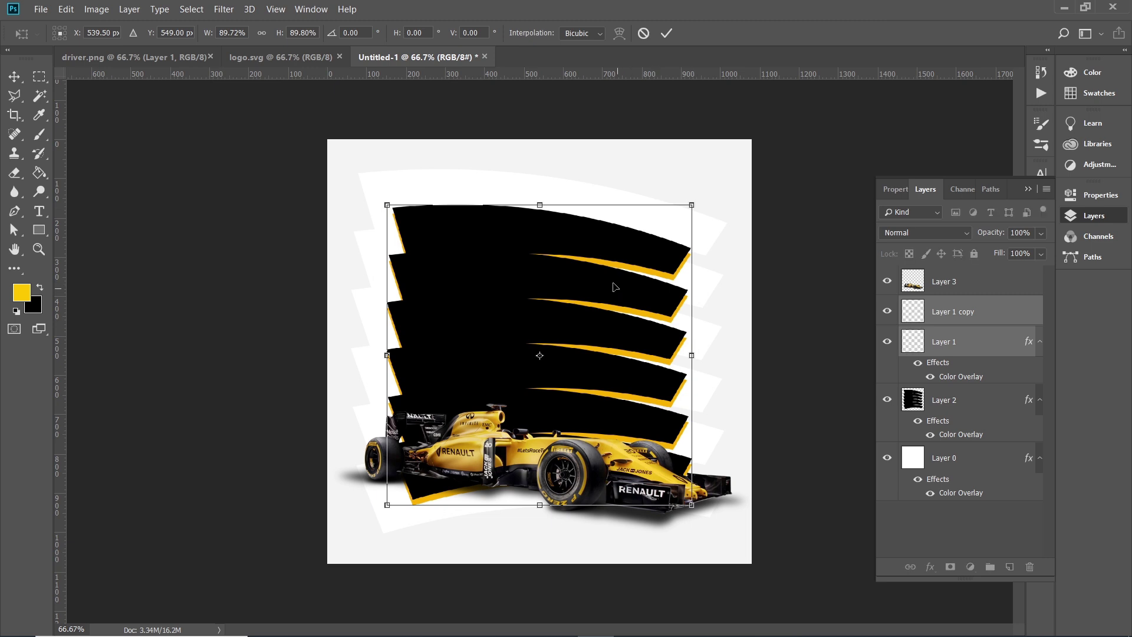
pyautogui.moveTo(614, 285); pyautogui.dragTo(610, 294)
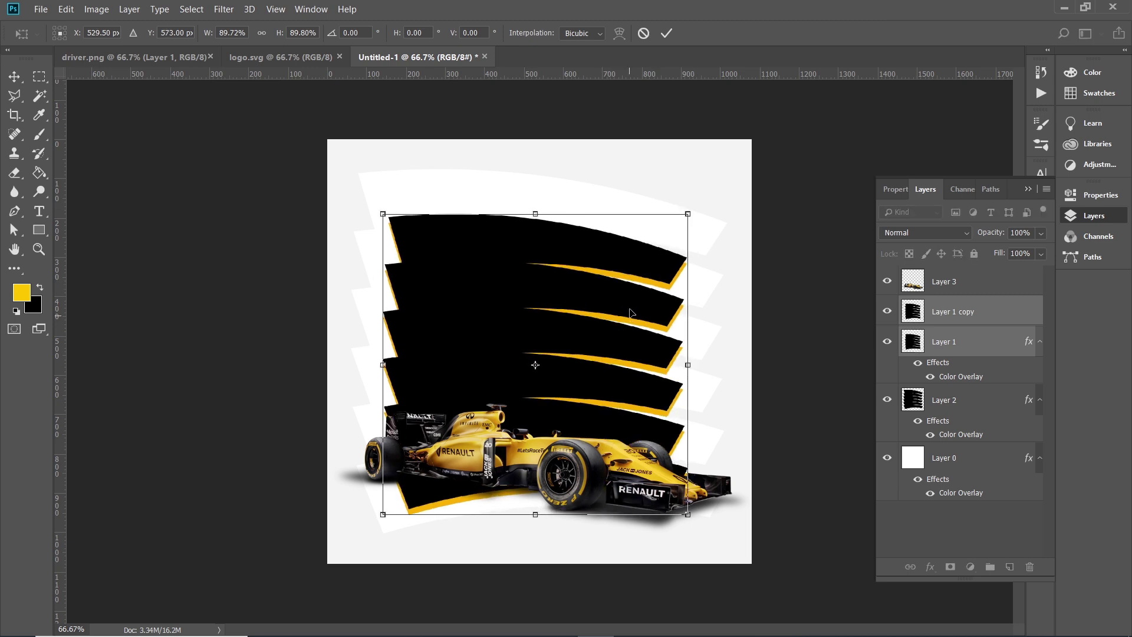
pyautogui.moveTo(689, 211); pyautogui.dragTo(697, 206)
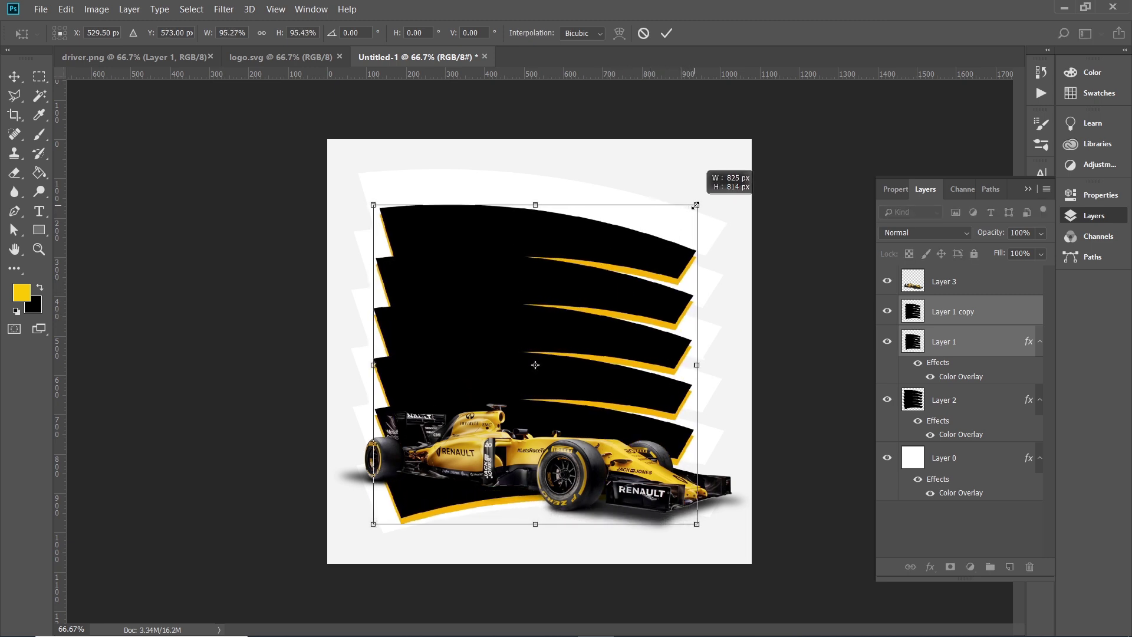
pyautogui.moveTo(635, 280); pyautogui.dragTo(632, 275)
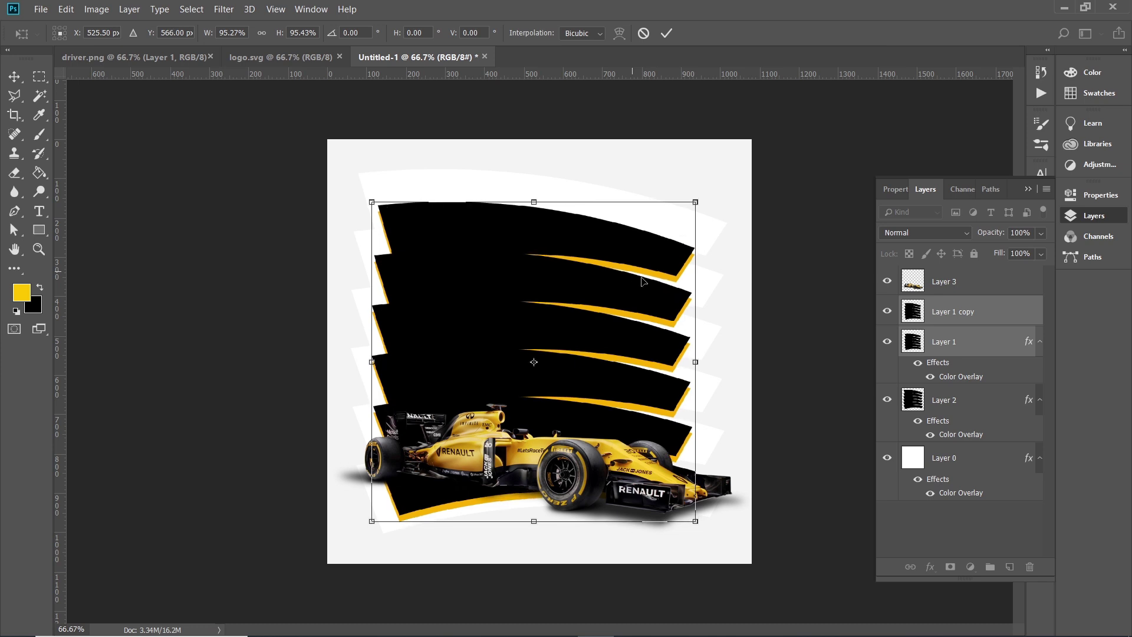
pyautogui.moveTo(700, 484); pyautogui.dragTo(695, 505)
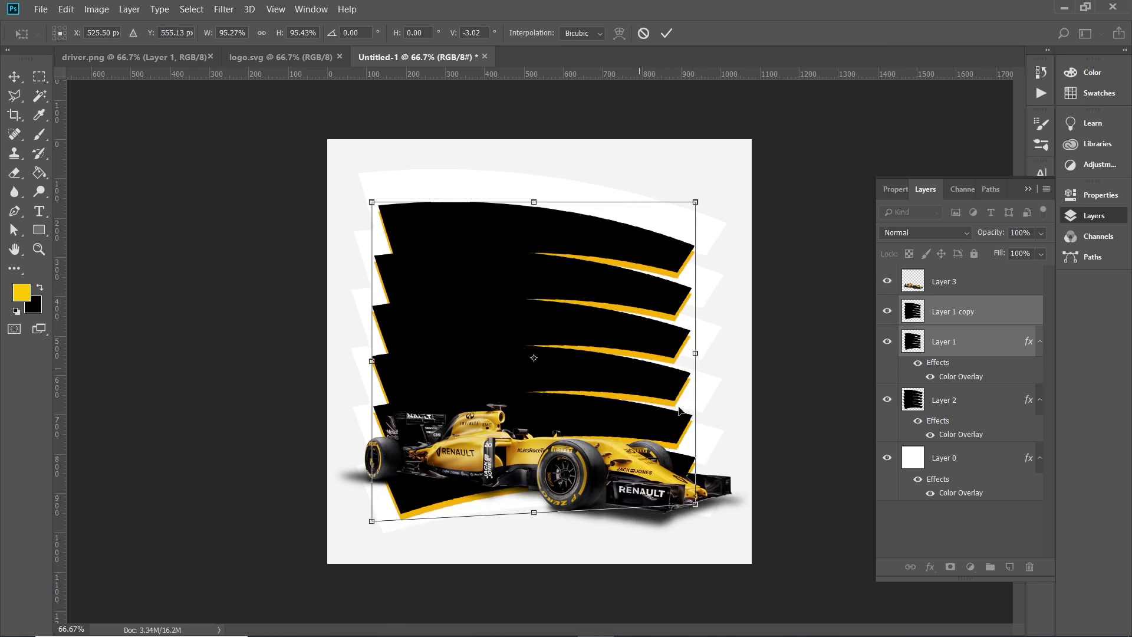
pyautogui.press('Return')
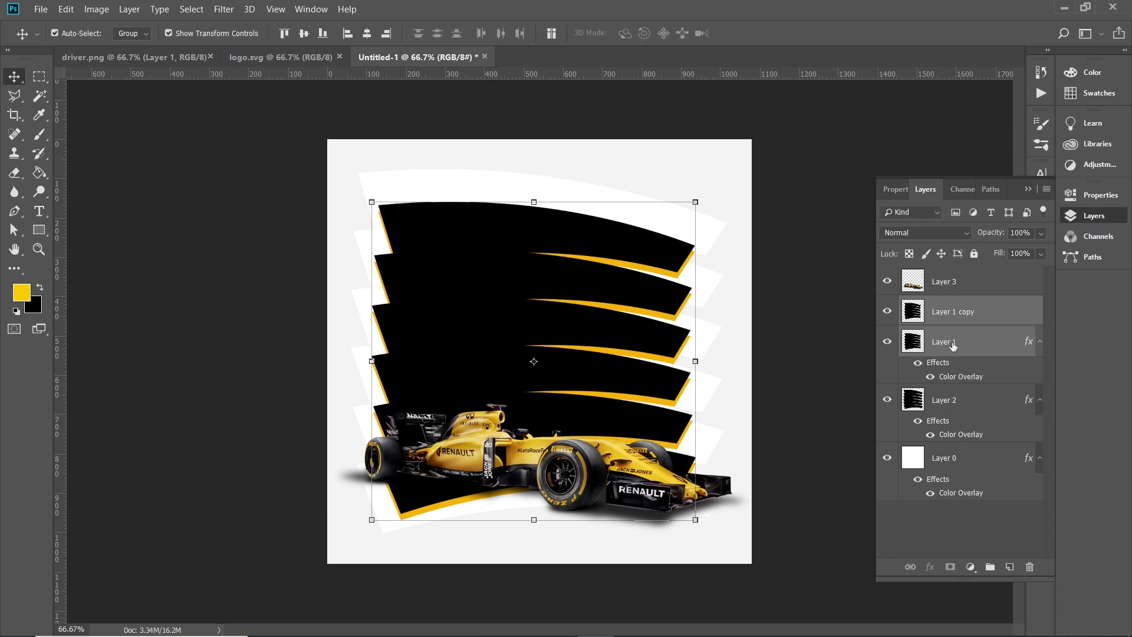
# Nudge the Layer 1 stripes slightly down and bring up the driver.png document
pyautogui.click(953, 348)
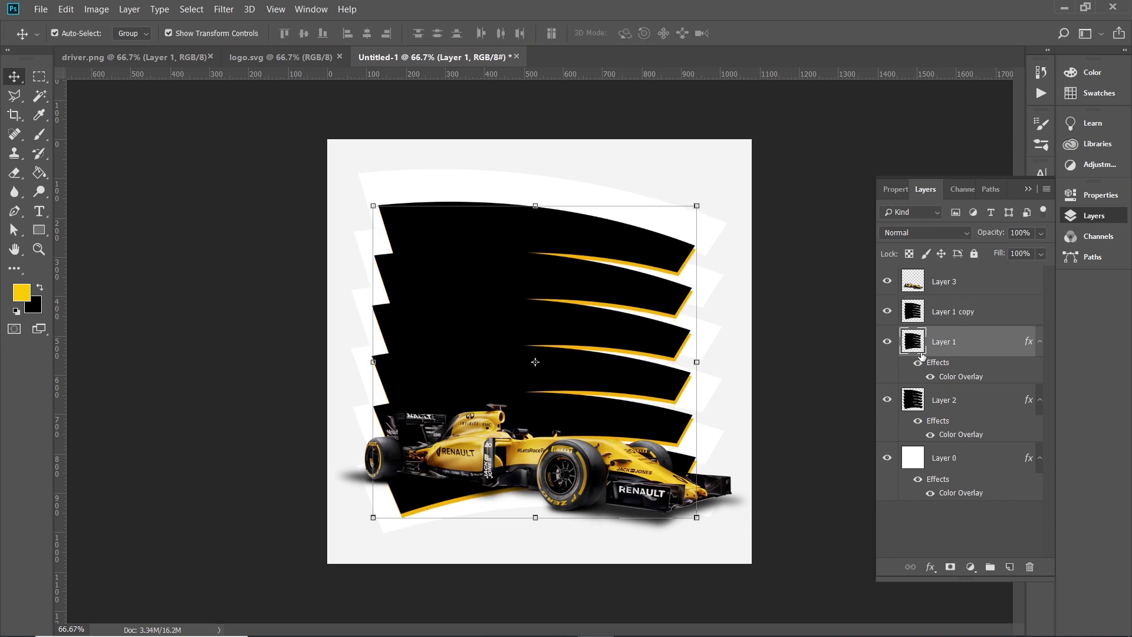
pyautogui.press('Down')
pyautogui.press('Down')
pyautogui.press('Down')
pyautogui.press('Down')
pyautogui.press('Down')
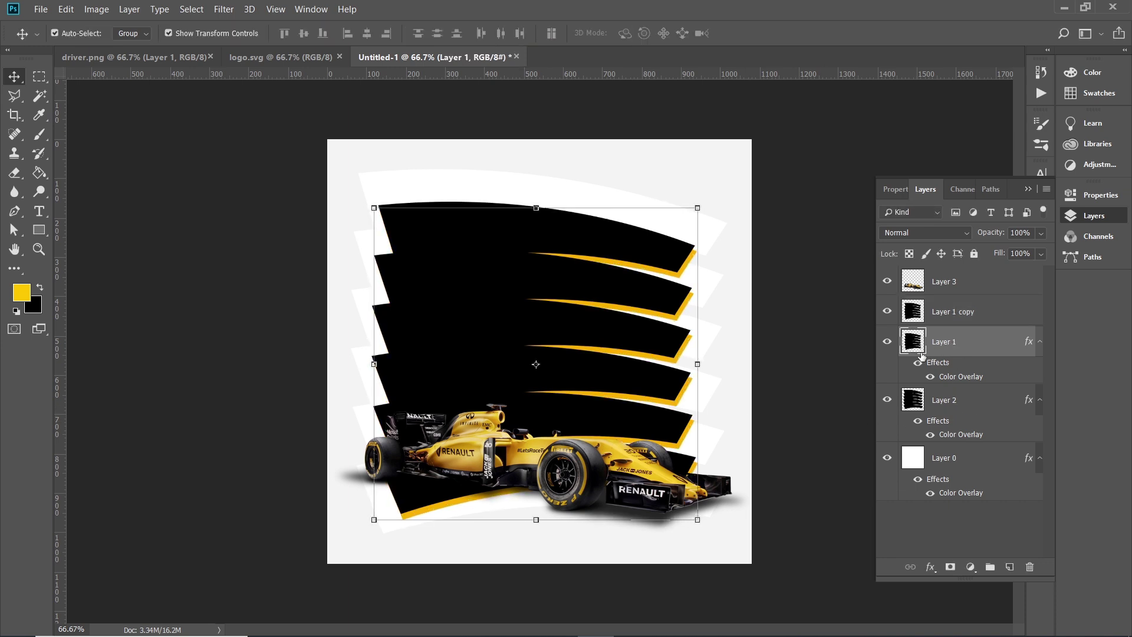
pyautogui.click(802, 300)
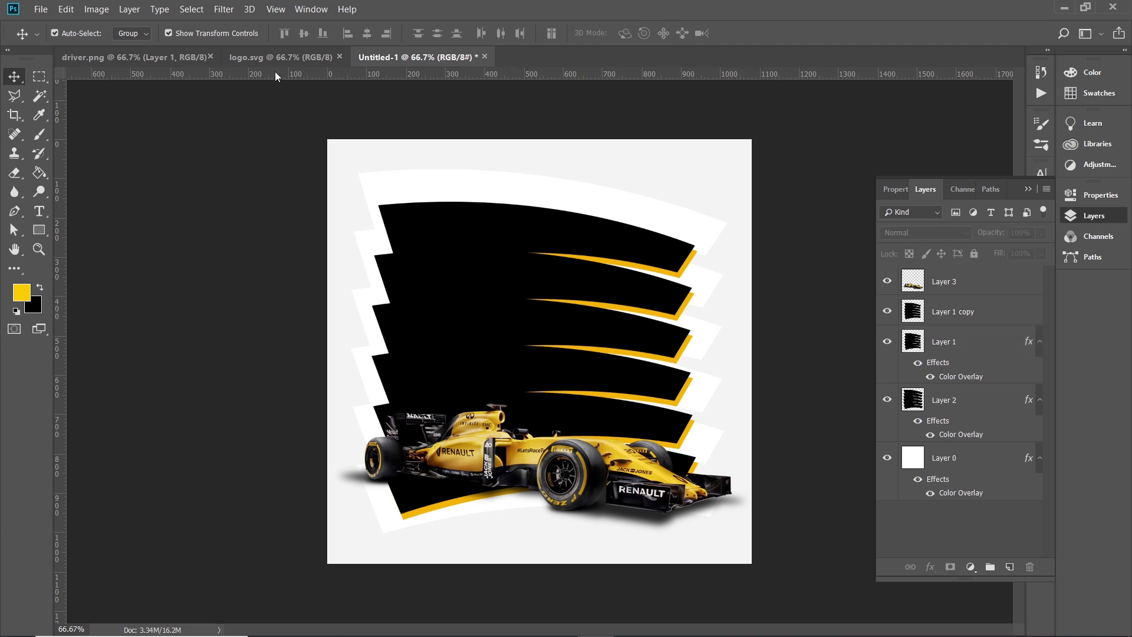
pyautogui.click(135, 57)
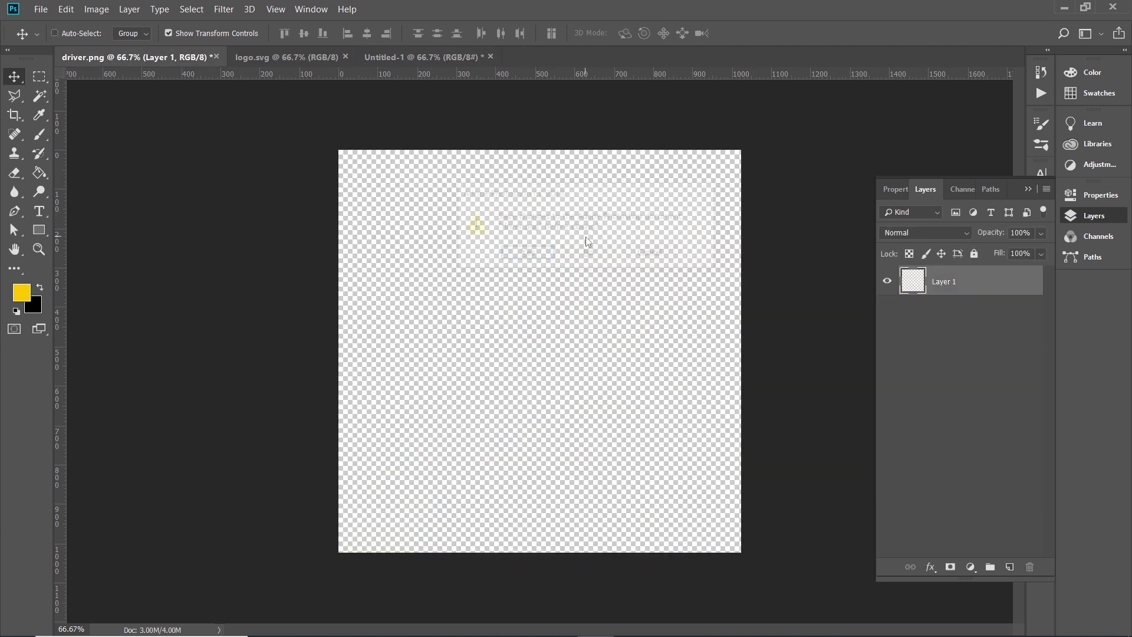
# Close driver.png without saving and paste the driver into the poster above Layer 1 copy
pyautogui.click(582, 251)
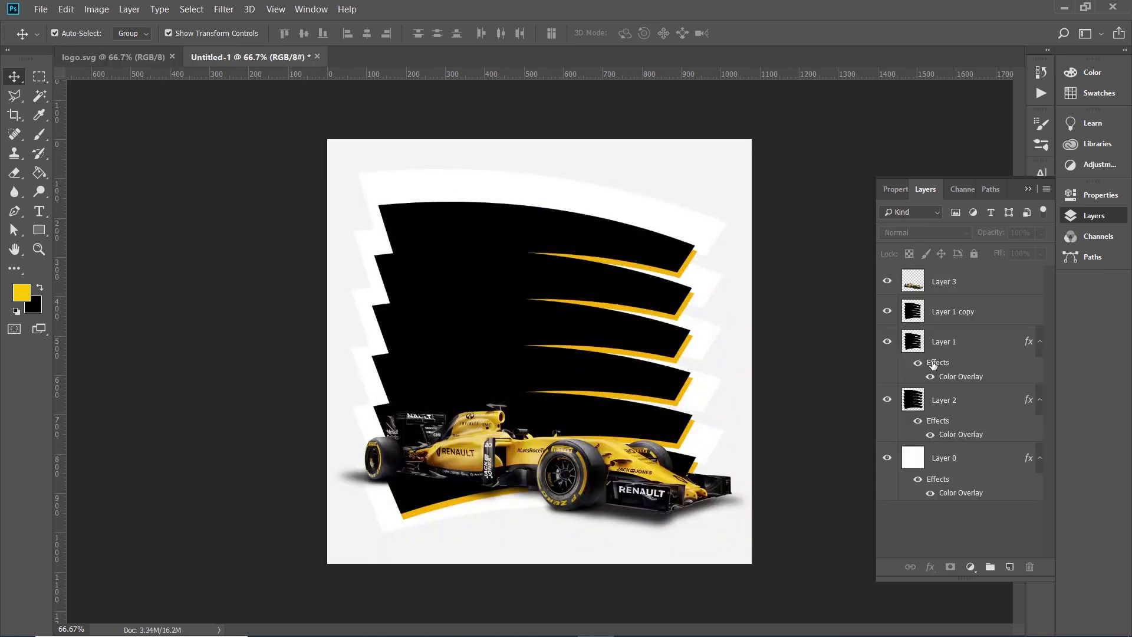
pyautogui.click(935, 324)
pyautogui.hotkey('ctrl', 'v')
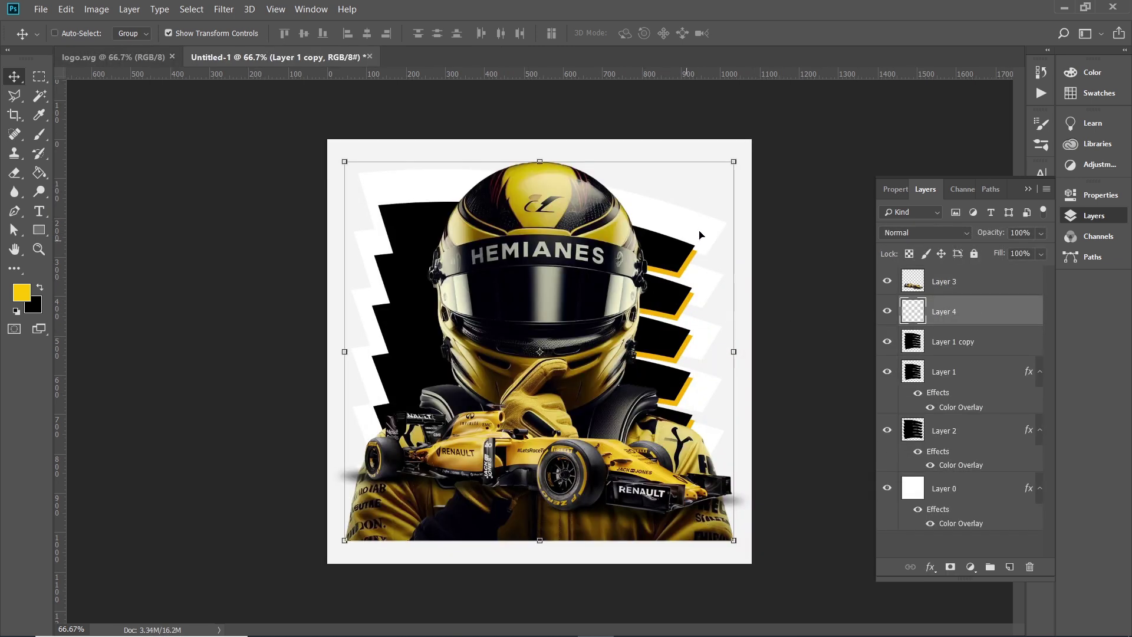
# Scale the pasted driver to about 70% and position it at the poster's upper left
pyautogui.moveTo(734, 162); pyautogui.dragTo(687, 228)
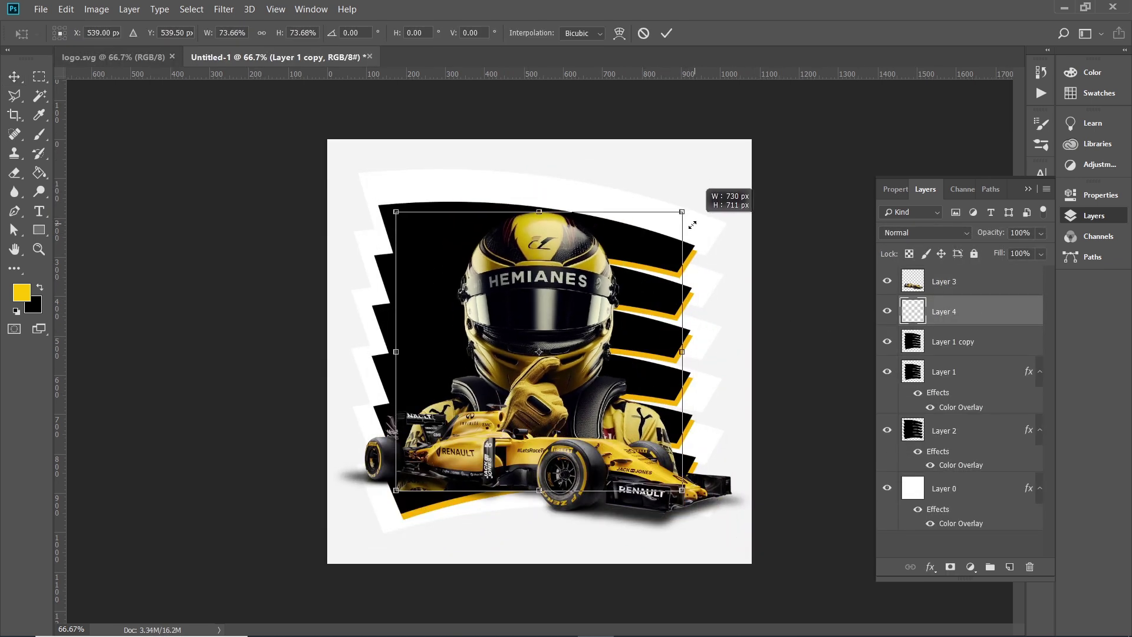
pyautogui.moveTo(557, 299)
pyautogui.mouseDown()
pyautogui.moveTo(478, 245)
pyautogui.moveTo(466, 251)
pyautogui.mouseUp()
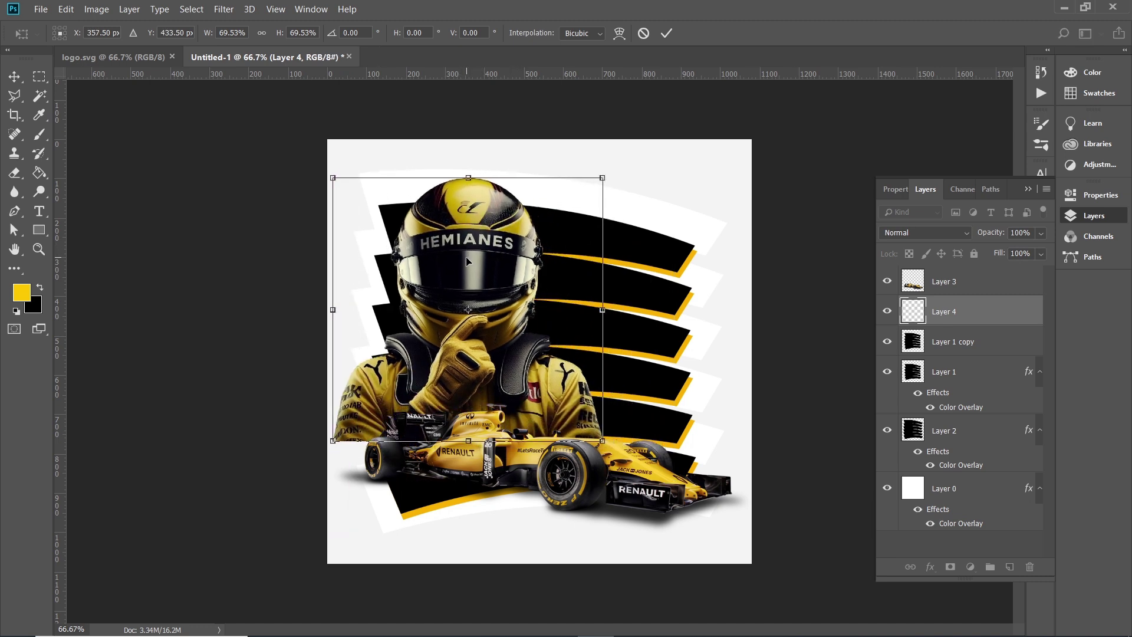
pyautogui.hotkey('shift', 'Up')
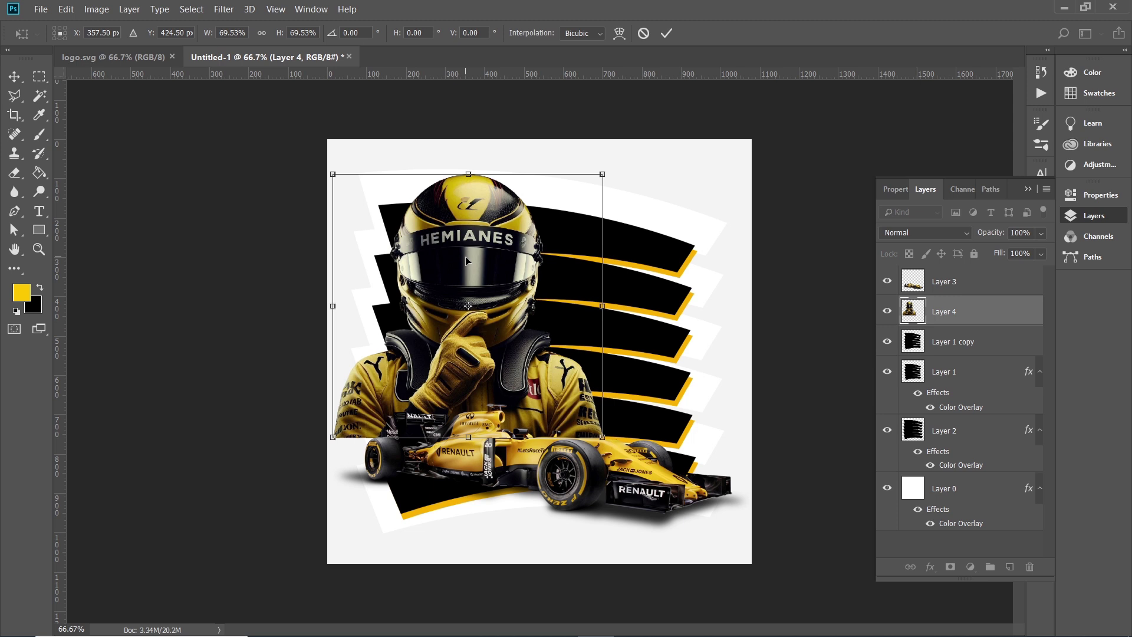
pyautogui.press('Left')
pyautogui.press('Left')
pyautogui.press('Left')
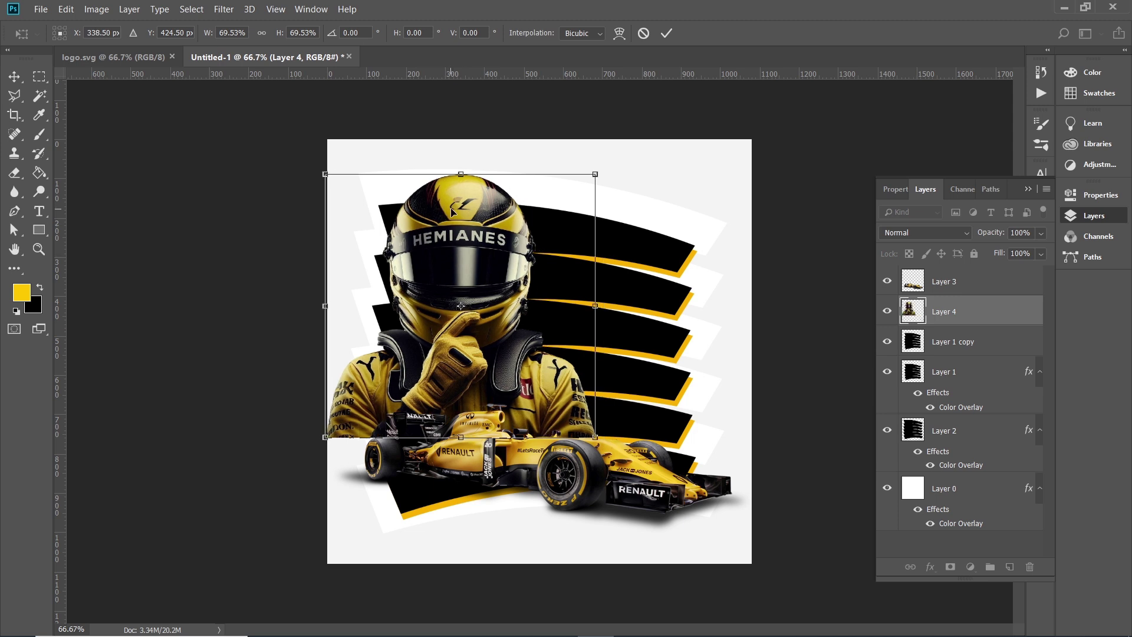
pyautogui.press('Left')
pyautogui.press('Left')
pyautogui.press('Left')
pyautogui.press('Left')
pyautogui.press('Left')
pyautogui.press('Left')
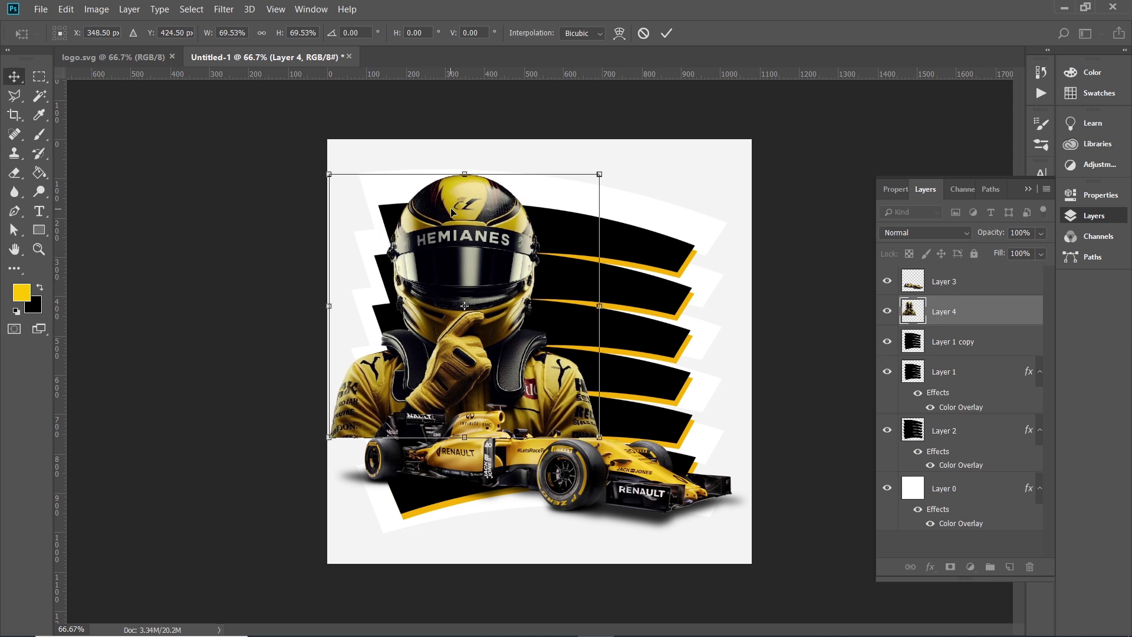
pyautogui.press('Return')
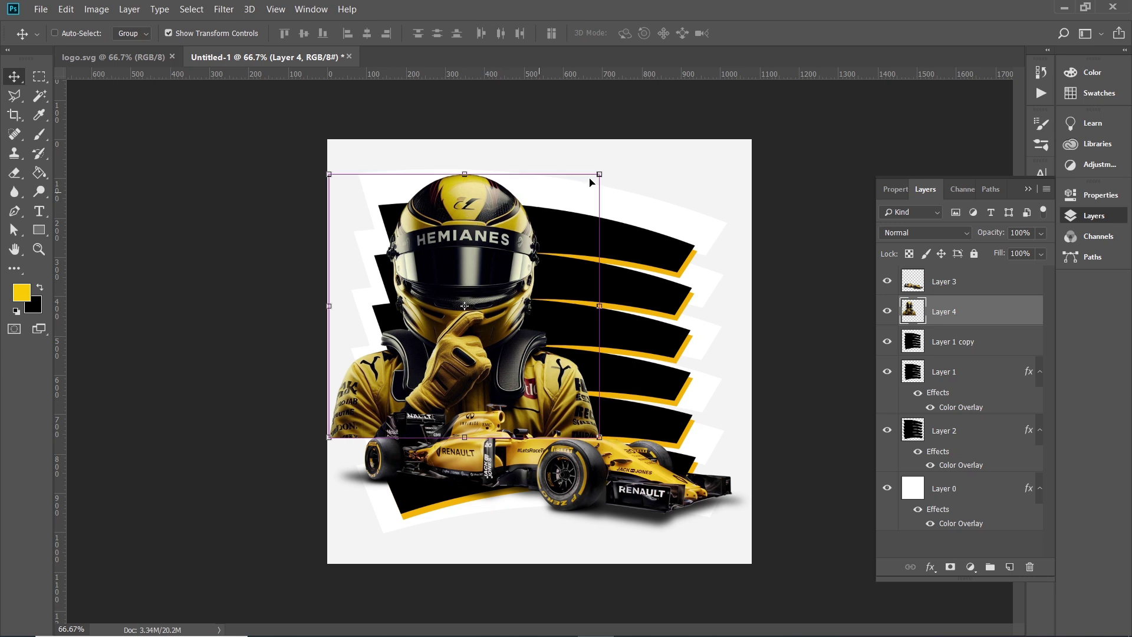
pyautogui.moveTo(599, 175); pyautogui.dragTo(596, 177)
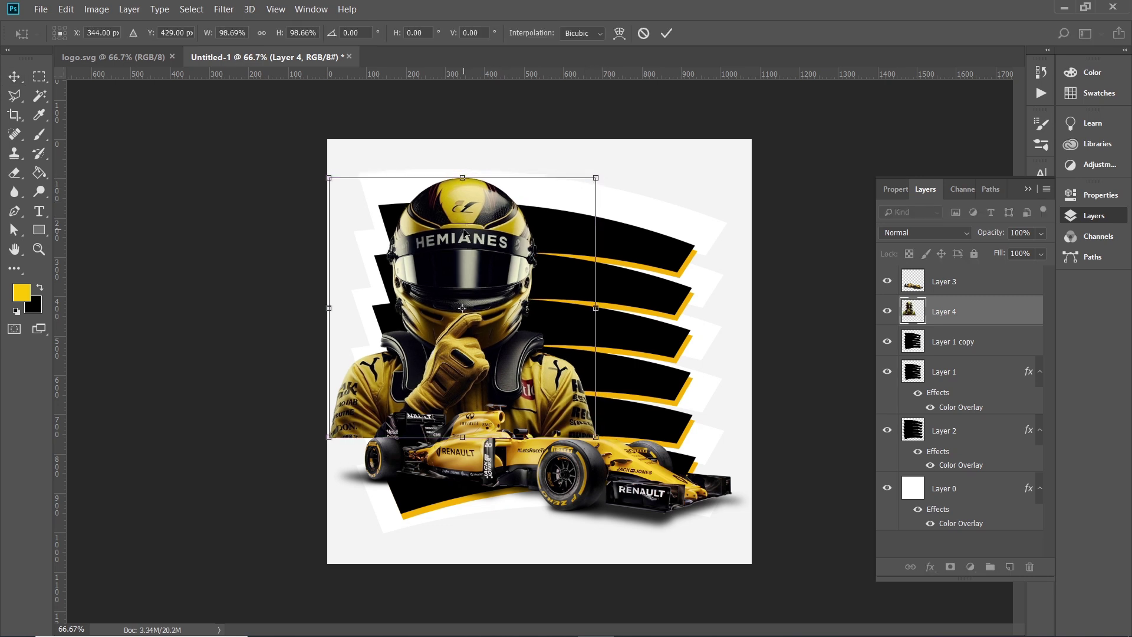
pyautogui.press('Return')
pyautogui.click(929, 347)
# Duplicate the stripes above the driver layer and set up a soft round eraser
pyautogui.hotkey('ctrl', 'j')
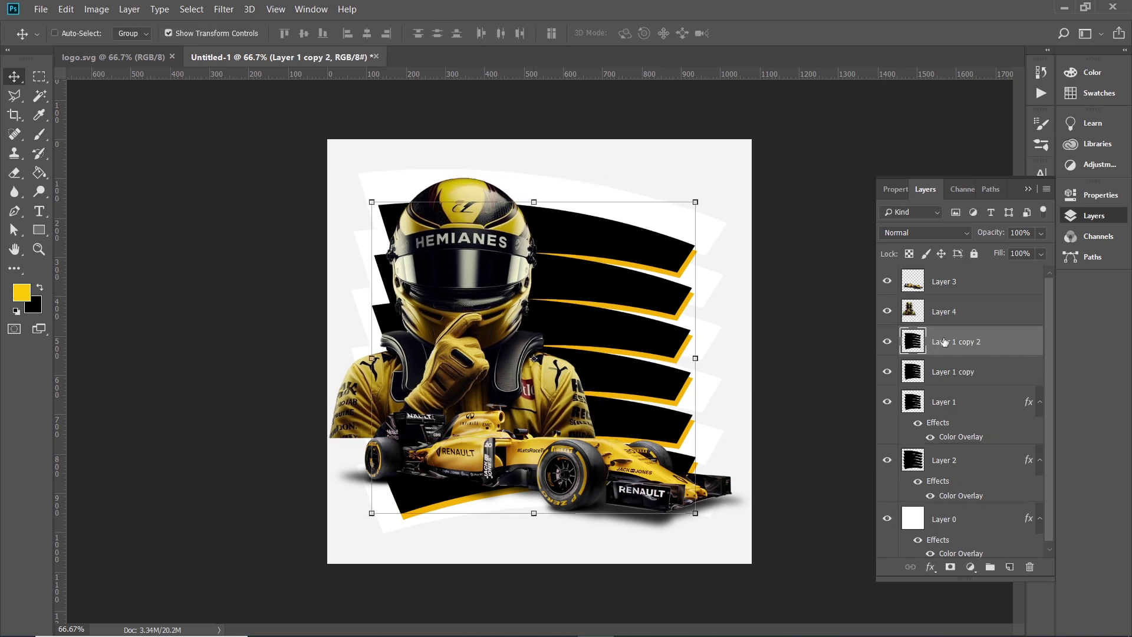
pyautogui.moveTo(943, 342); pyautogui.dragTo(942, 298)
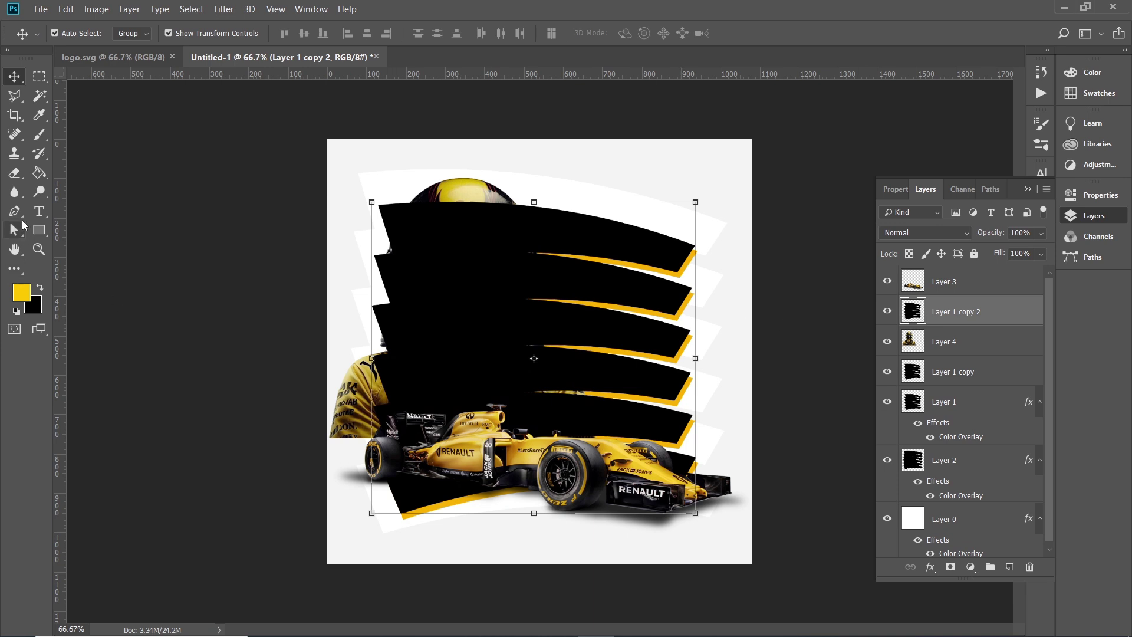
pyautogui.click(16, 174)
pyautogui.rightClick(459, 286)
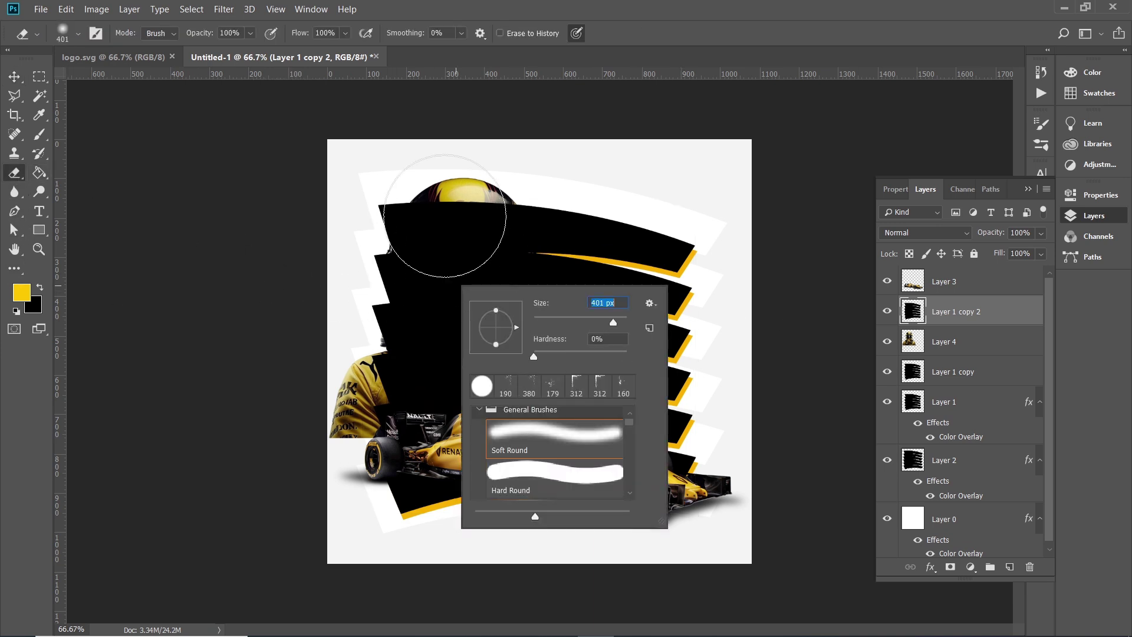
pyautogui.press('Escape')
# Erase the stripe copy over the driver's helmet and shoulders with an 800 px eraser
pyautogui.moveTo(341, 392); pyautogui.dragTo(411, 241)
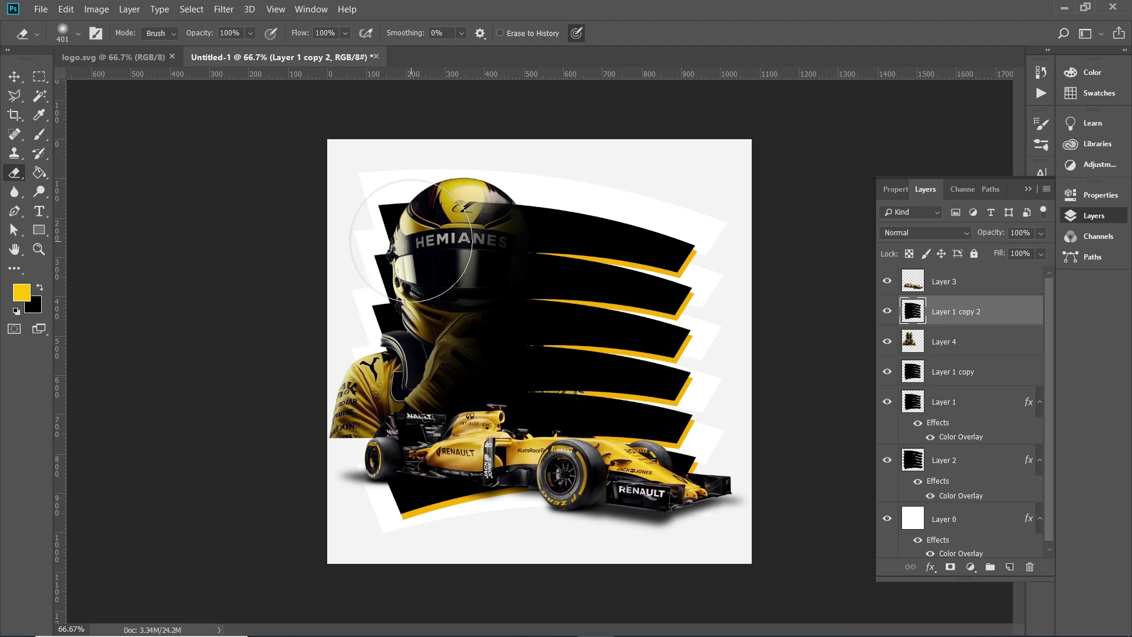
pyautogui.hotkey('ctrl', 'z')
pyautogui.press(']')
pyautogui.press(']')
pyautogui.press(']')
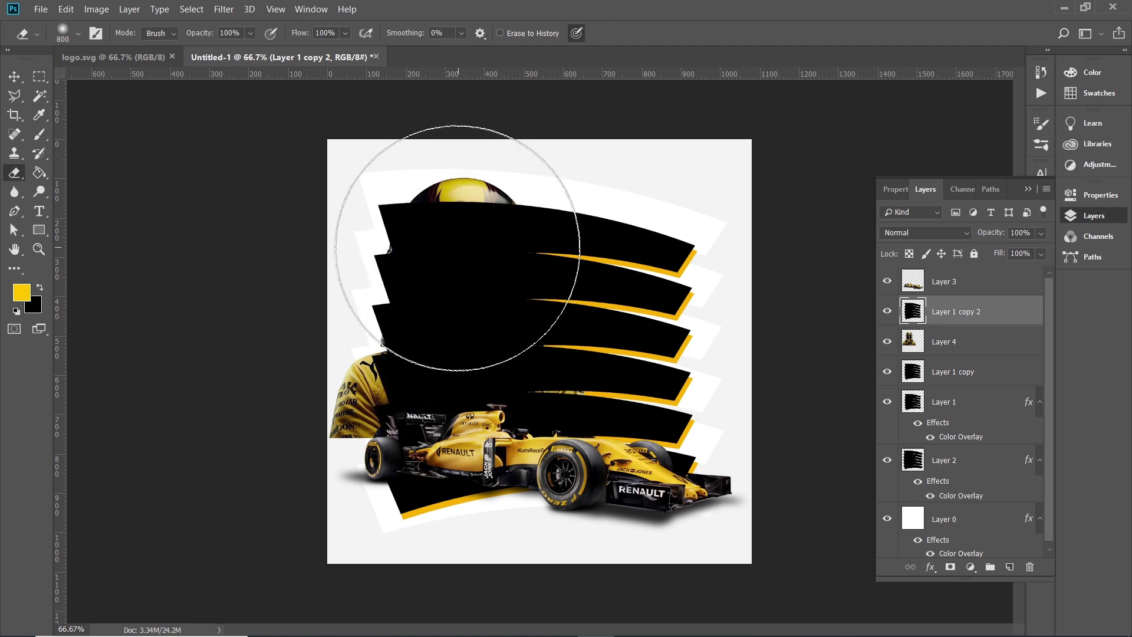
pyautogui.moveTo(457, 247)
pyautogui.mouseDown()
pyautogui.moveTo(407, 237)
pyautogui.moveTo(353, 195)
pyautogui.moveTo(296, 329)
pyautogui.mouseUp()
pyautogui.hotkey('ctrl', 'z')
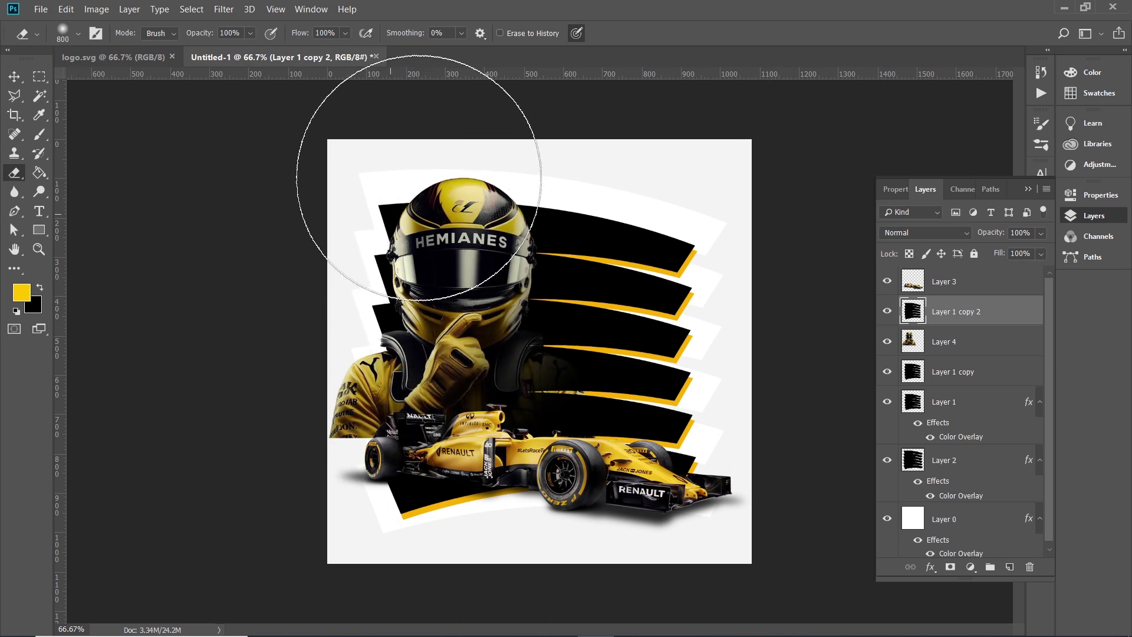
pyautogui.click(938, 334)
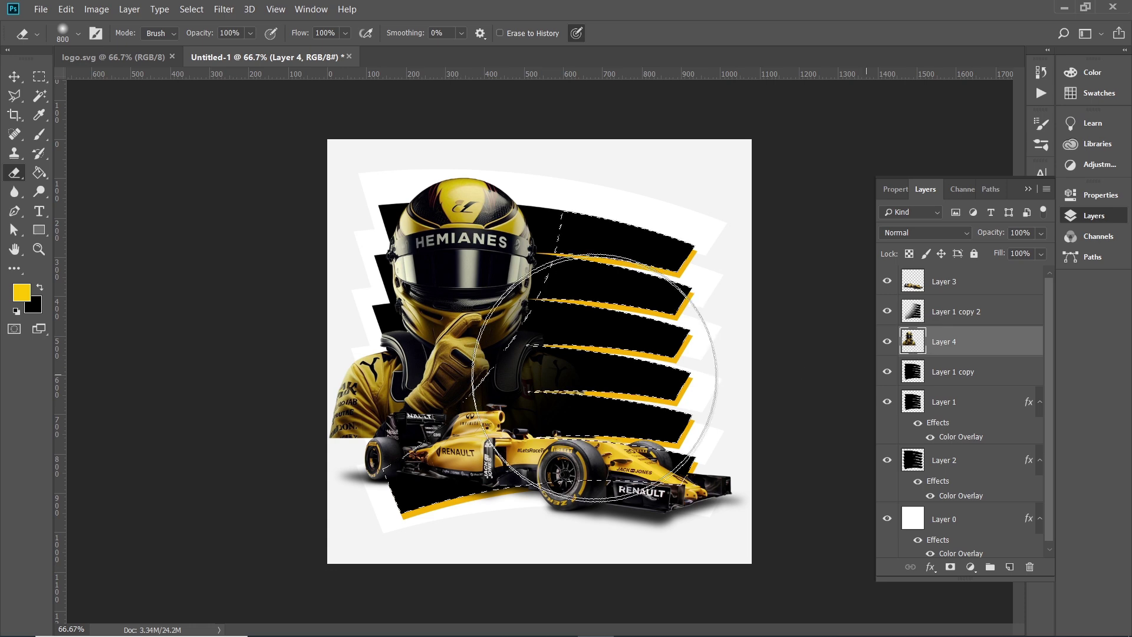
# Erase the driver's left shoulder outside the stripe outline with a 500 px eraser
pyautogui.scroll(2, 636, 420)
pyautogui.scroll(2, 628, 421)
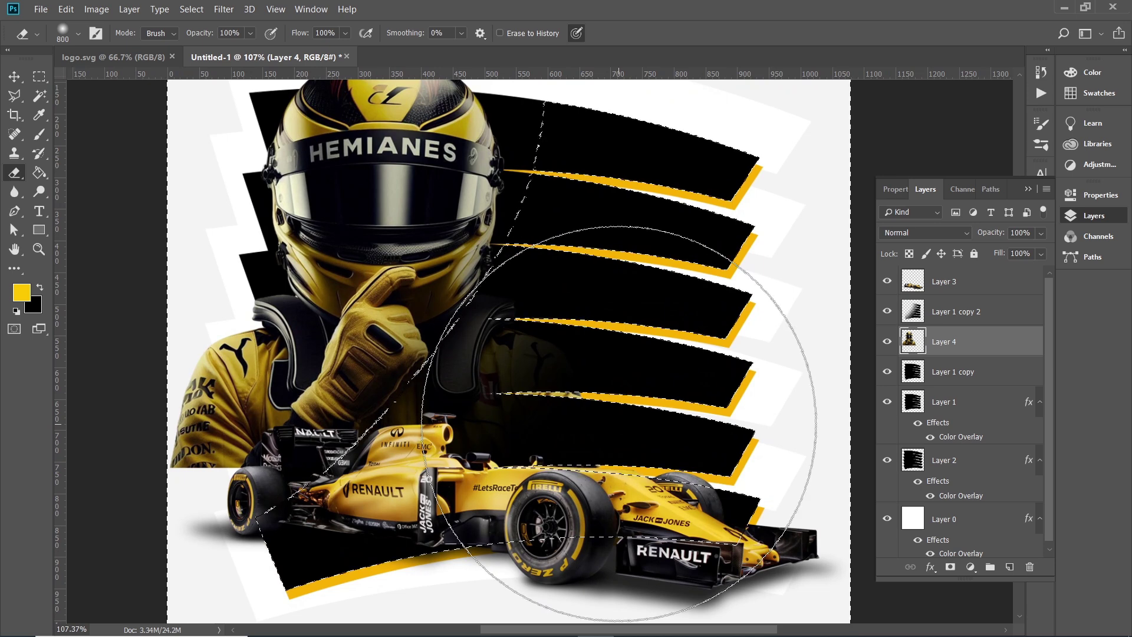
pyautogui.keyDown('ctrl'); pyautogui.click(912, 396); pyautogui.keyUp('ctrl')
pyautogui.keyDown('ctrl'); pyautogui.click(913, 373); pyautogui.keyUp('ctrl')
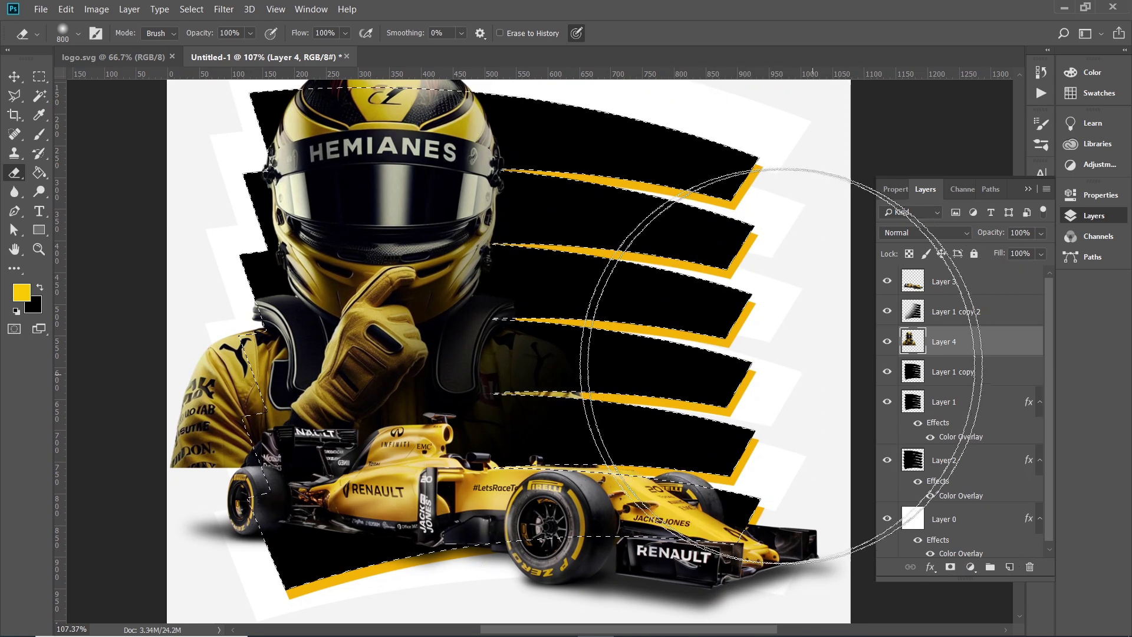
pyautogui.hotkey('ctrl', 'shift', 'i')
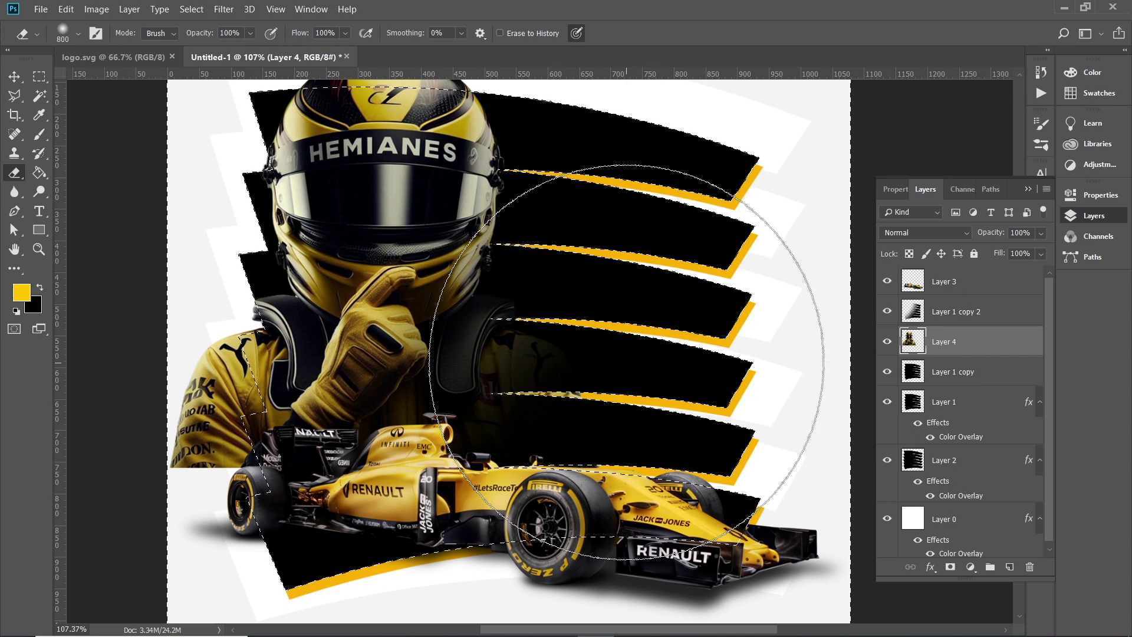
pyautogui.press('[')
pyautogui.press('[')
pyautogui.press('[')
pyautogui.press('[')
pyautogui.press('[')
pyautogui.press('[')
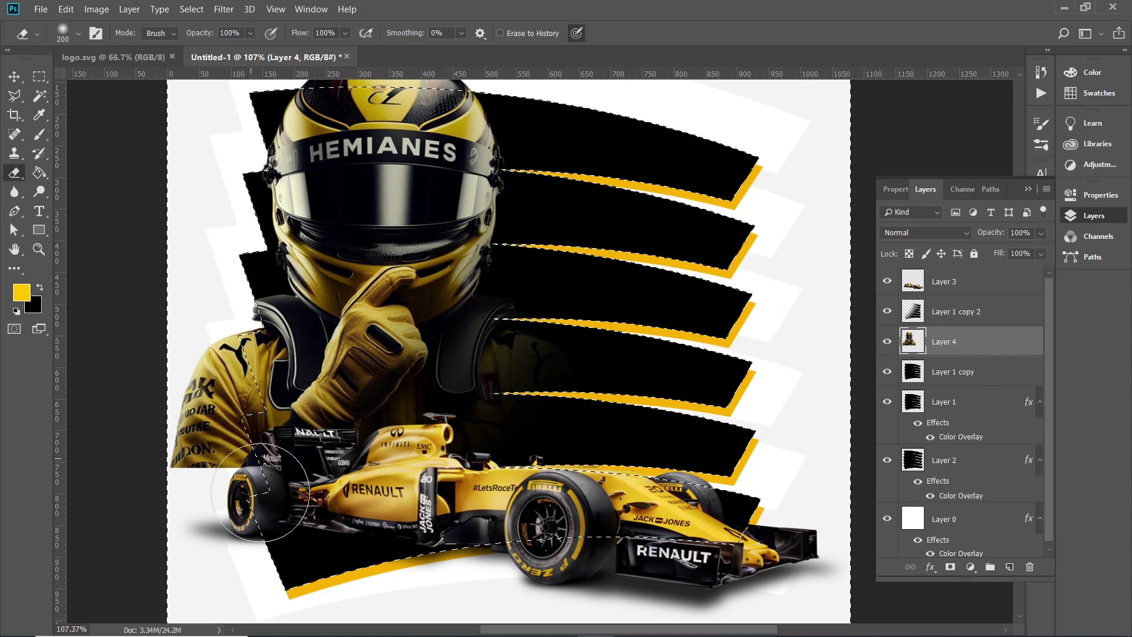
pyautogui.moveTo(260, 492); pyautogui.dragTo(184, 394)
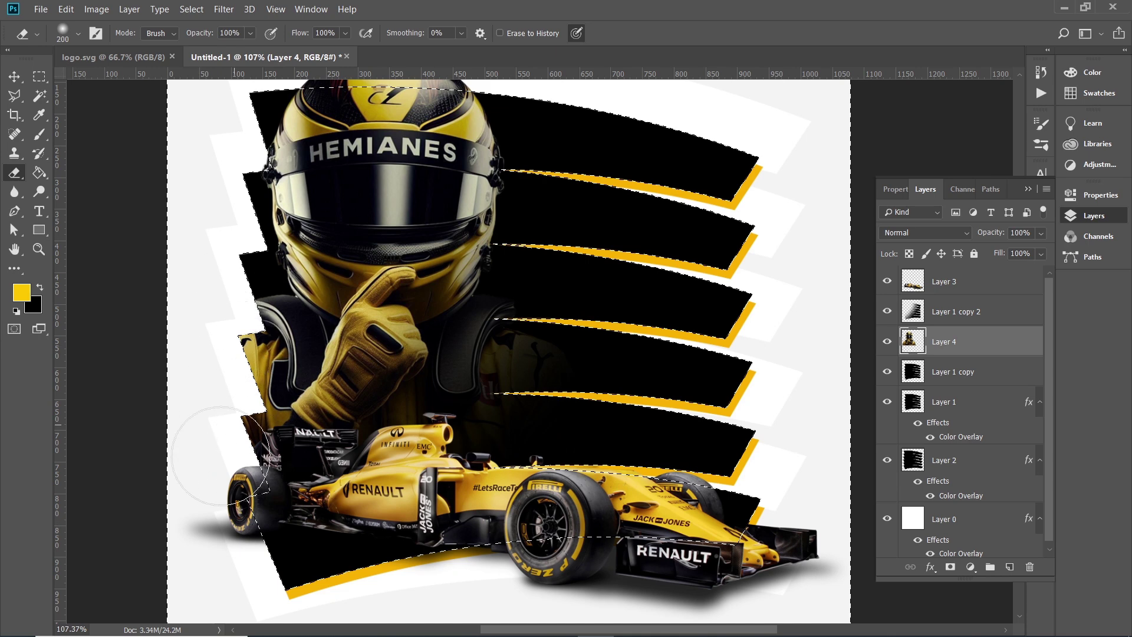
# Duplicate Layer 4, set the original to Luminosity, and keep Layer 4 copy selected
pyautogui.scroll(-1, 365, 377)
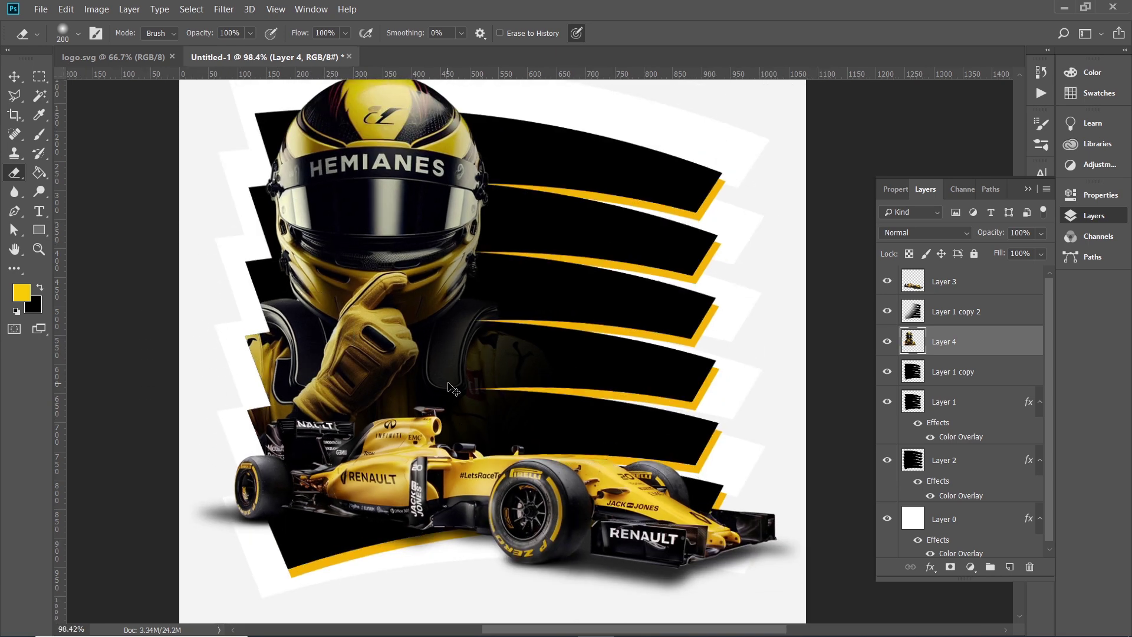
pyautogui.scroll(-1, 365, 377)
pyautogui.scroll(-1, 461, 391)
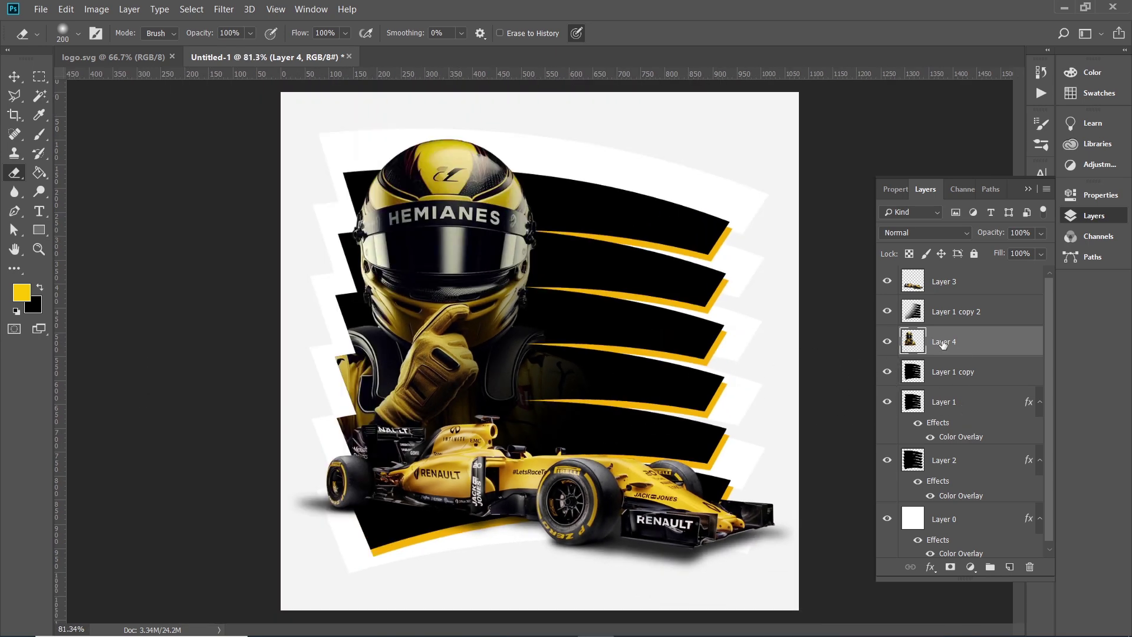
pyautogui.hotkey('ctrl', 'j')
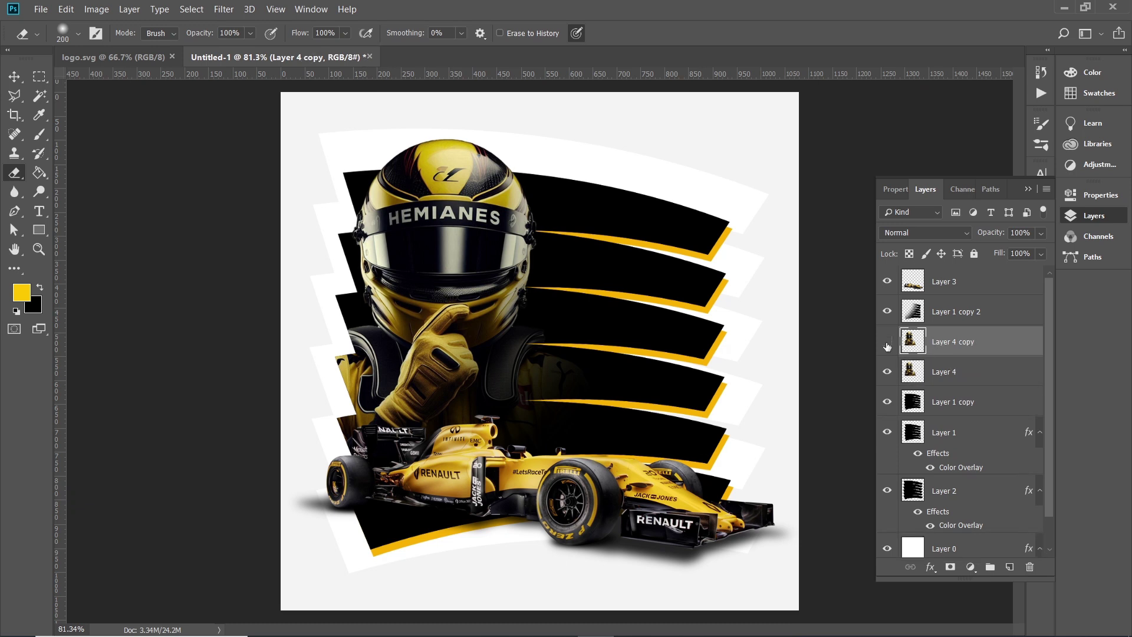
pyautogui.click(943, 371)
pyautogui.click(924, 232)
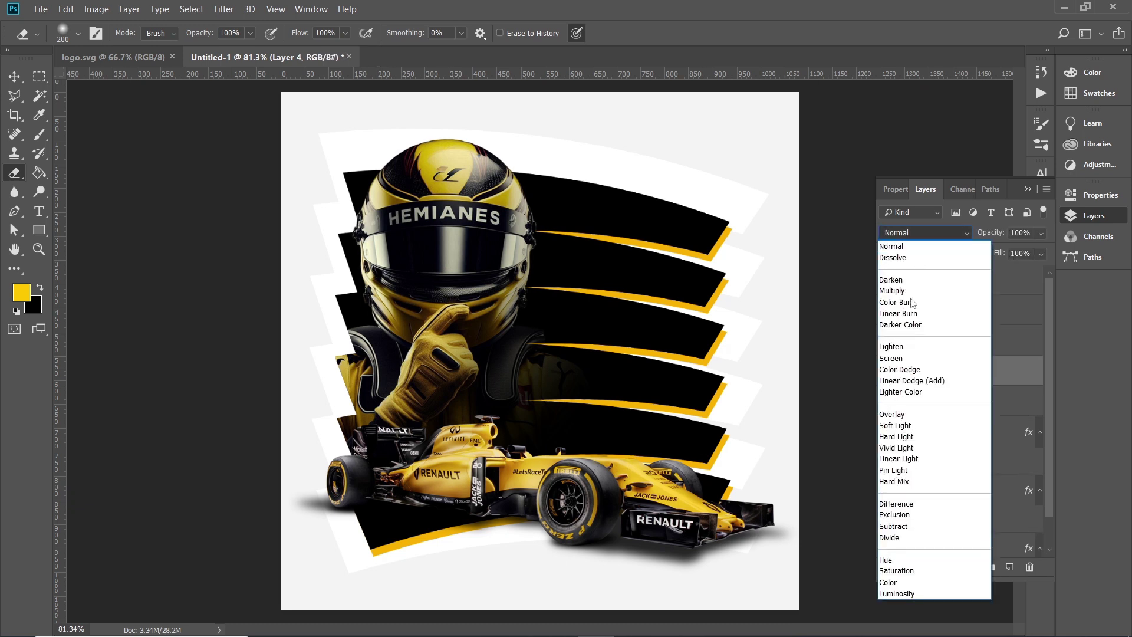
pyautogui.click(899, 593)
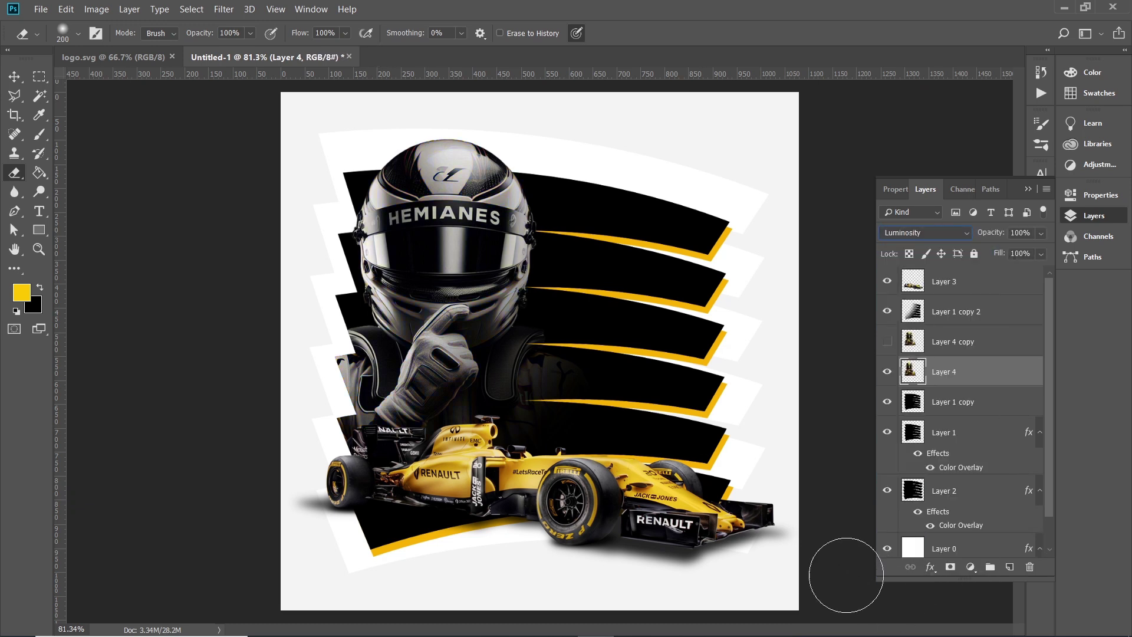
pyautogui.click(913, 344)
pyautogui.rightClick(551, 298)
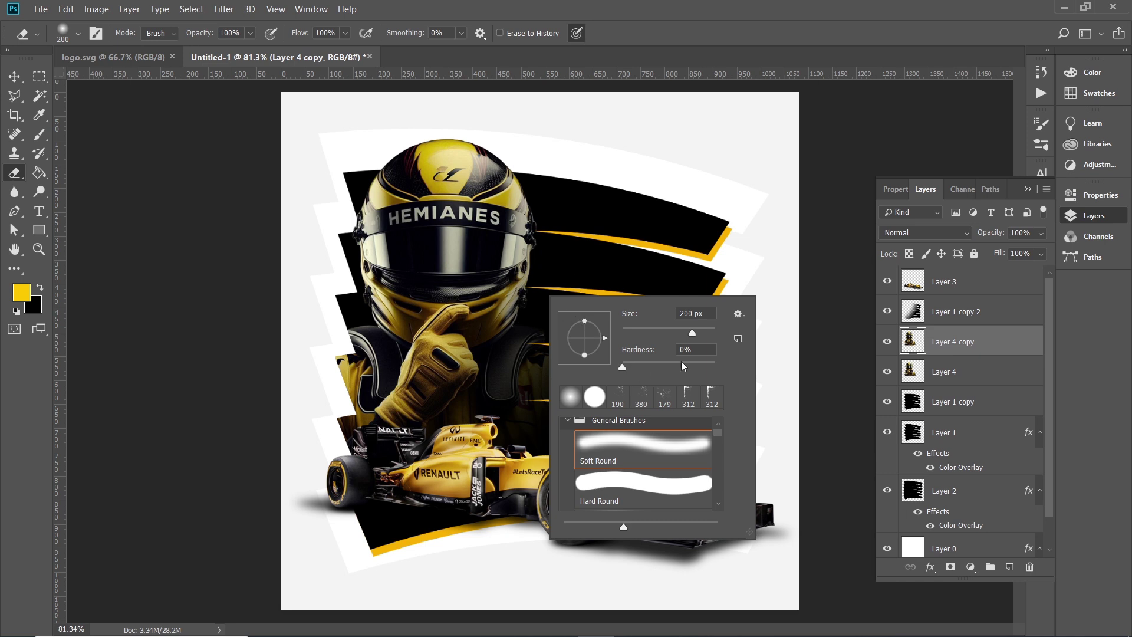
# Pick the pbbymef1 brush from Free Powder Photoshop Brushes 1 at 432 px
pyautogui.press('Return')
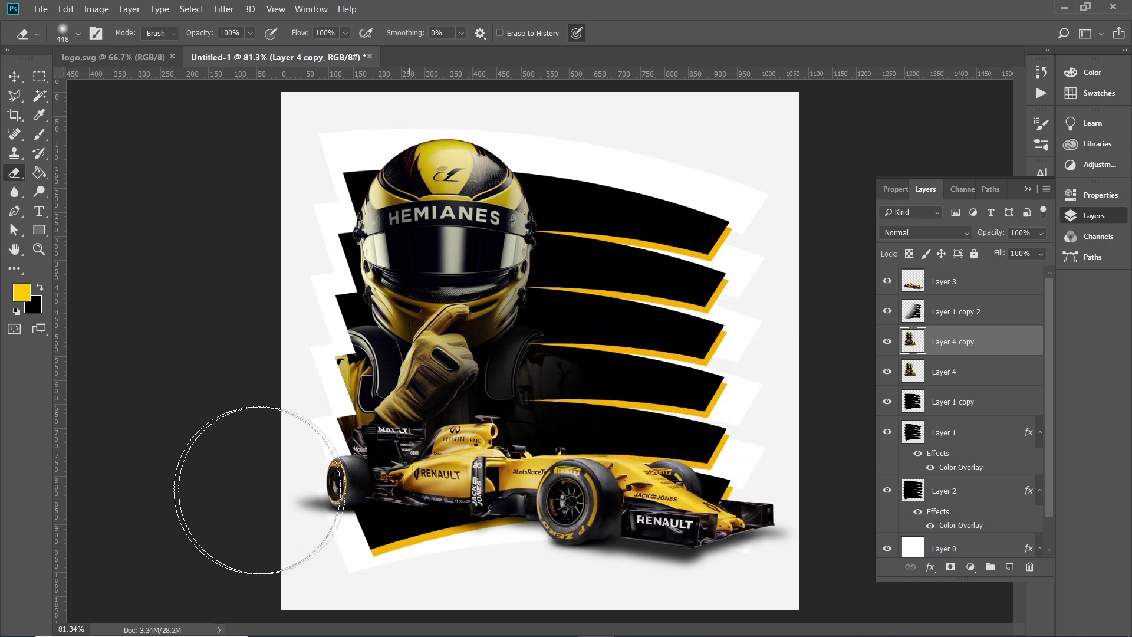
pyautogui.rightClick(585, 395)
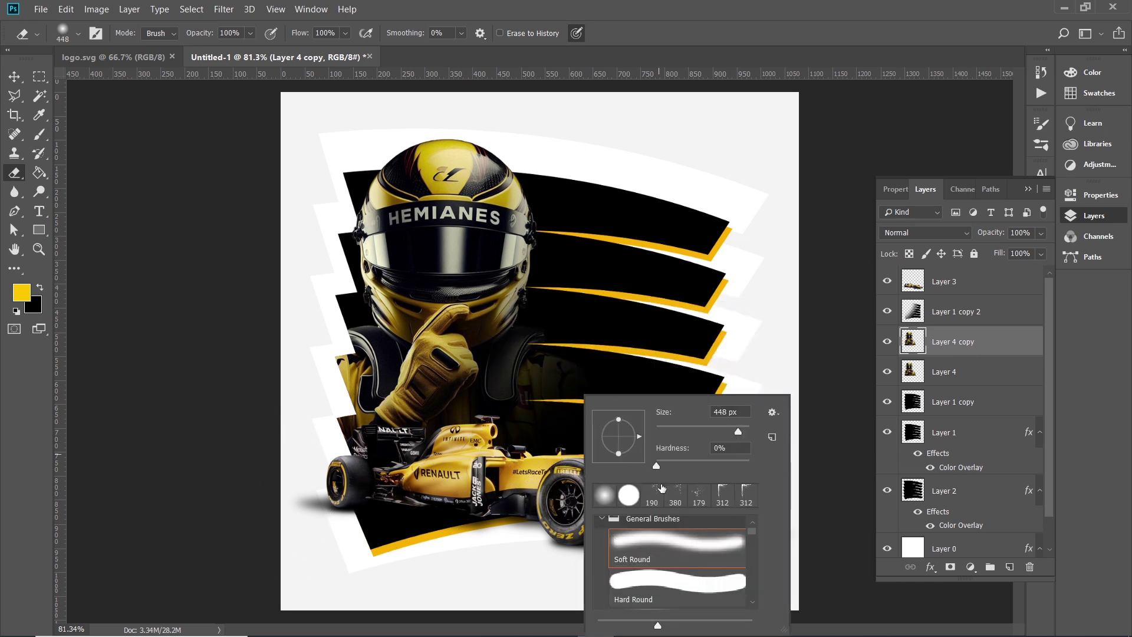
pyautogui.click(602, 519)
pyautogui.scroll(-3, 618, 547)
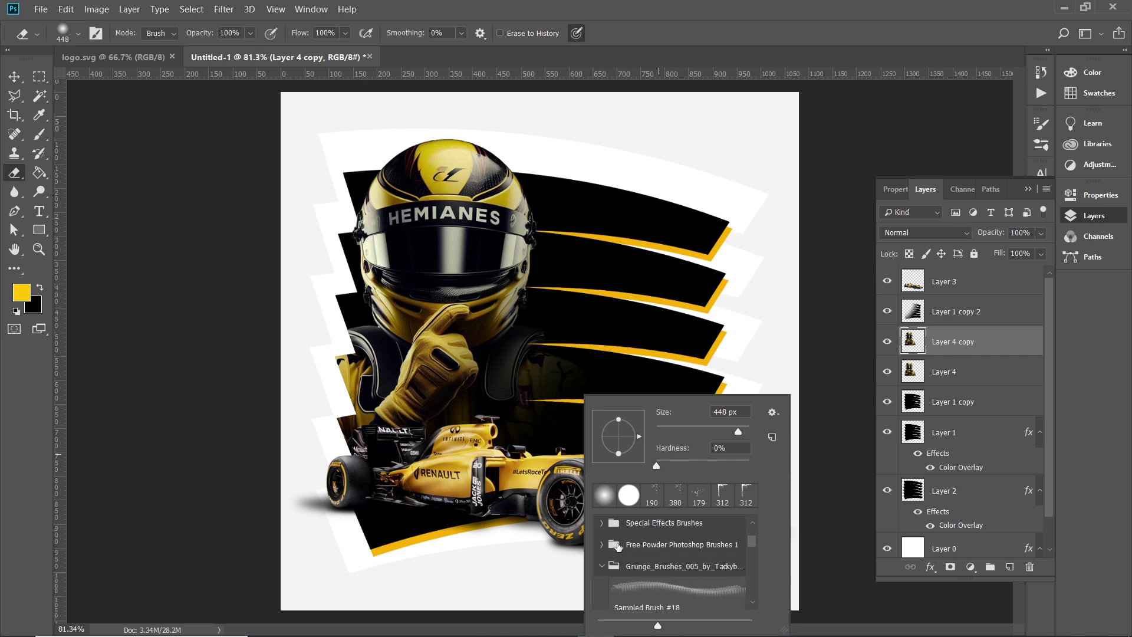
pyautogui.click(603, 568)
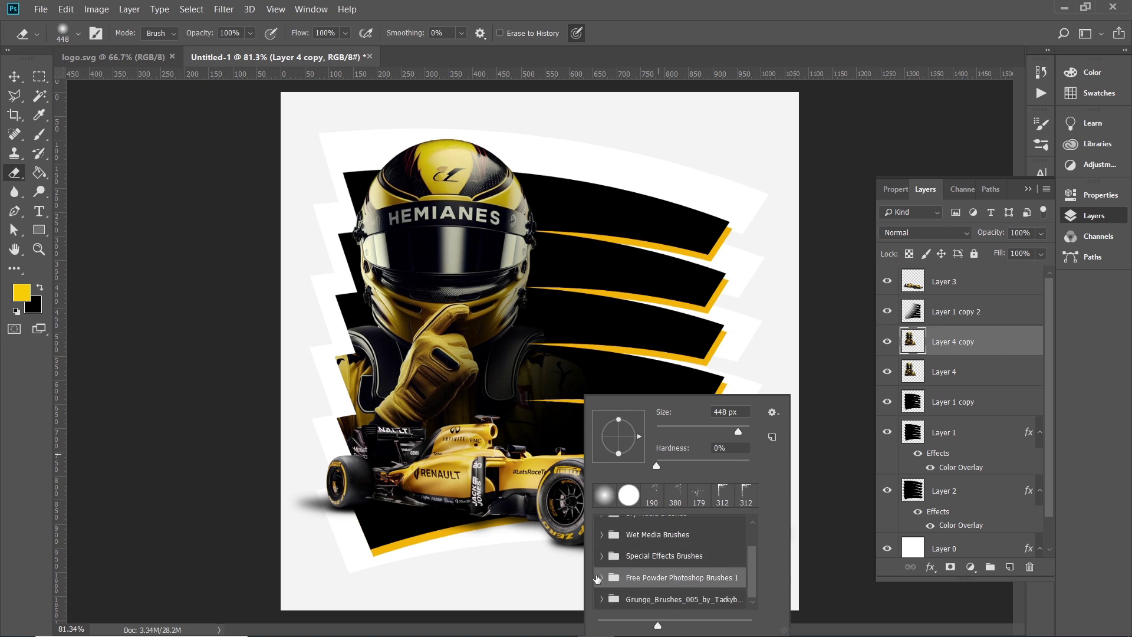
pyautogui.click(601, 577)
pyautogui.click(648, 598)
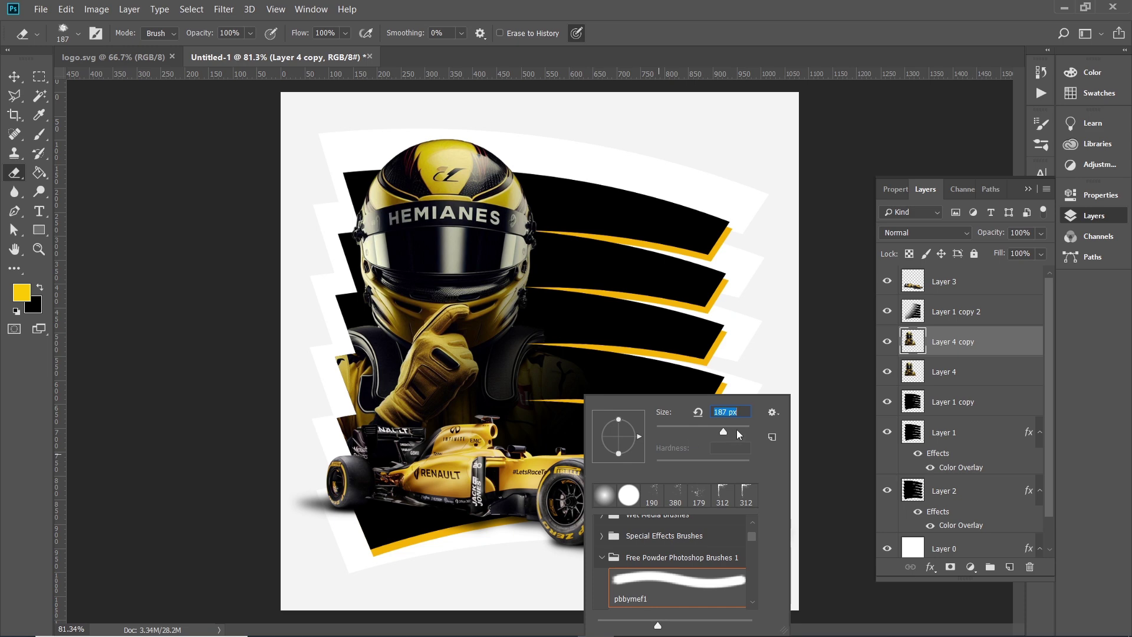
pyautogui.write('432')
pyautogui.press('Return')
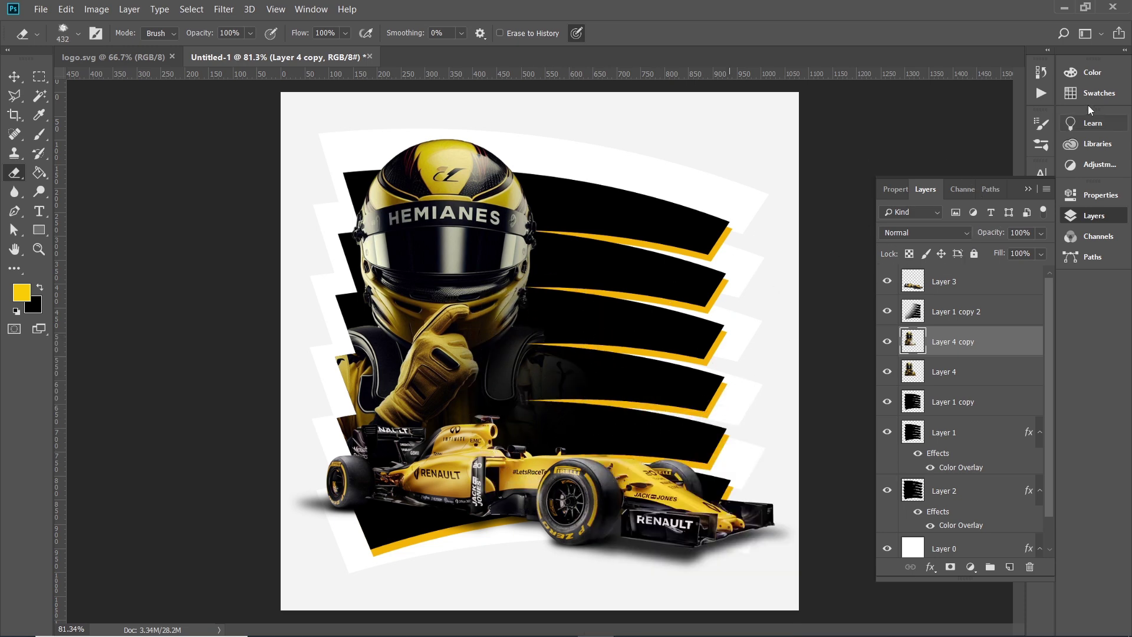
# Give the brush 31% angle jitter and 40% size jitter, and enlarge it to 600 px
pyautogui.click(1026, 190)
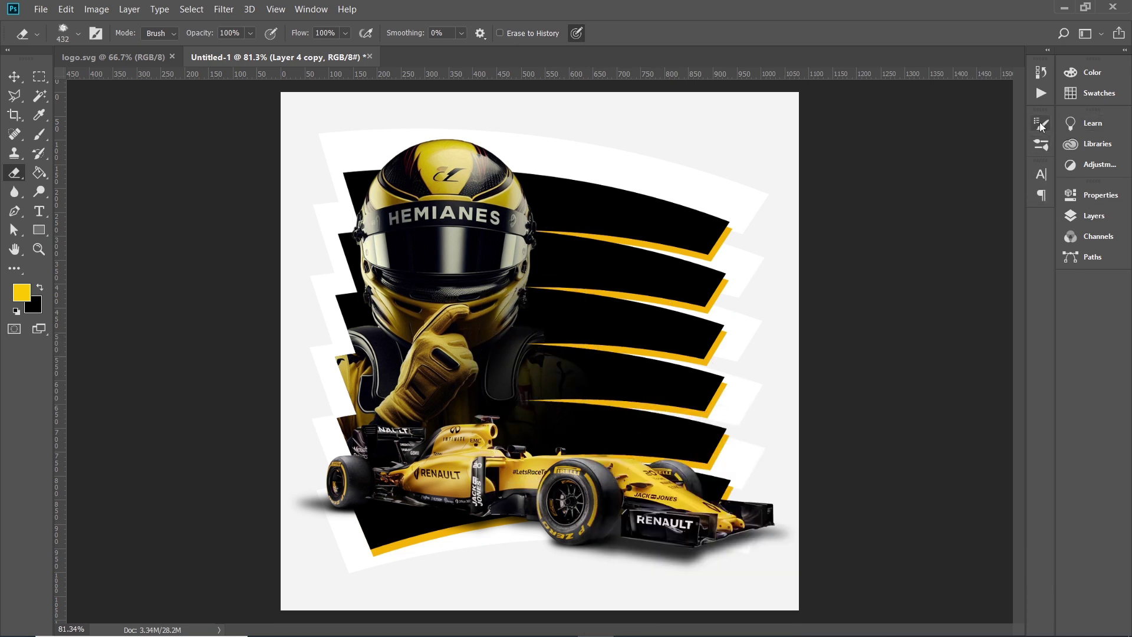
pyautogui.press('F5')
pyautogui.click(779, 179)
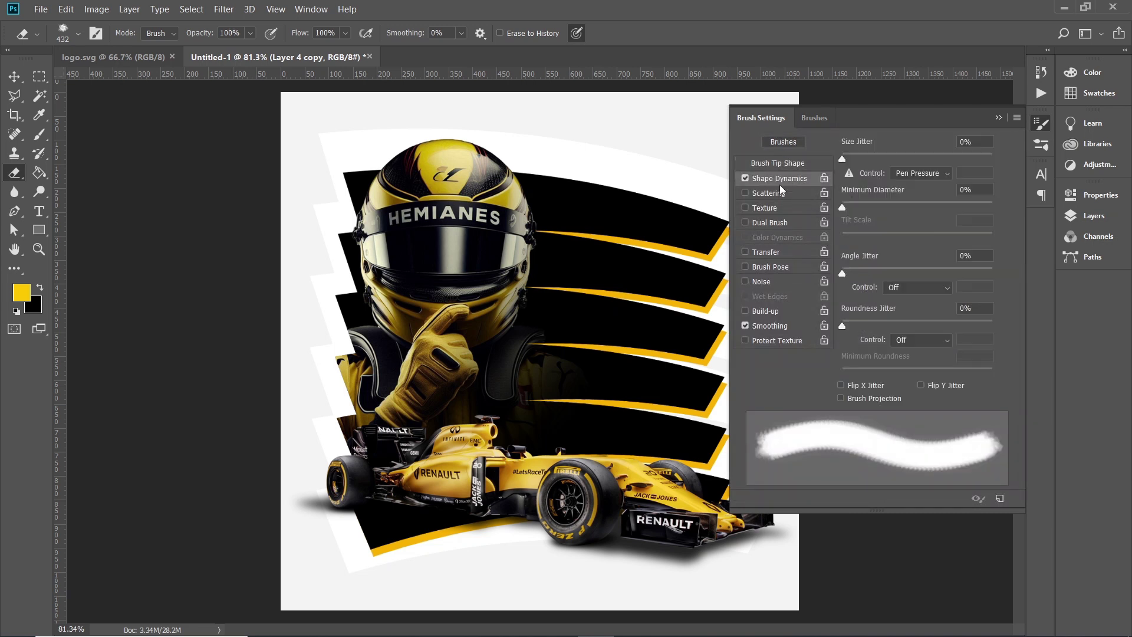
pyautogui.moveTo(861, 326); pyautogui.dragTo(842, 326)
pyautogui.moveTo(865, 272); pyautogui.dragTo(890, 274)
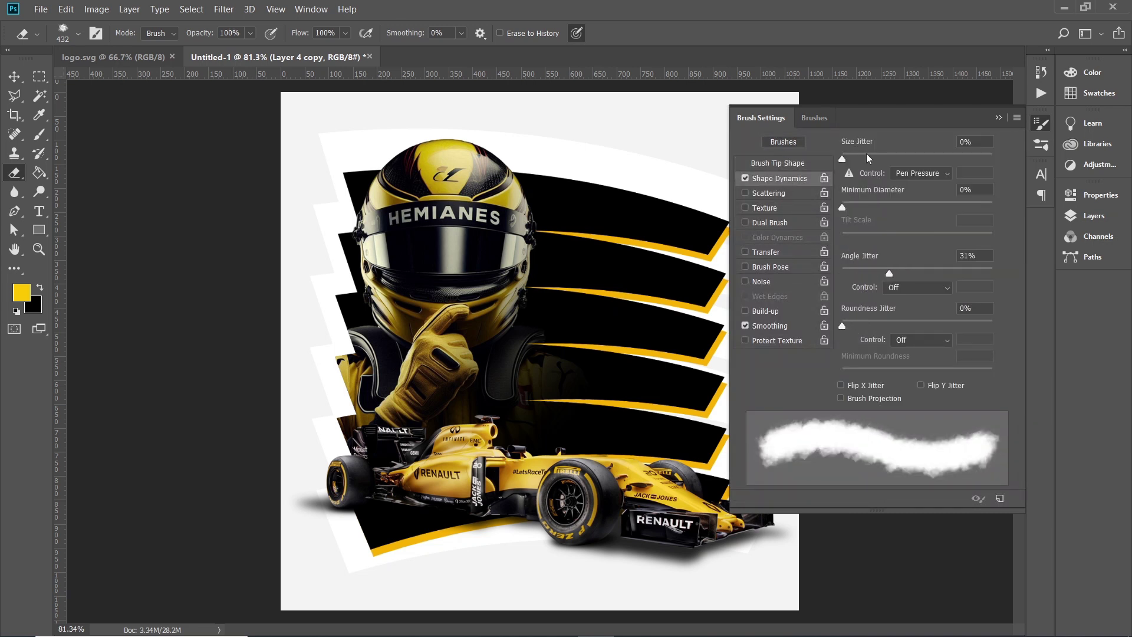
pyautogui.click(901, 159)
pyautogui.click(769, 165)
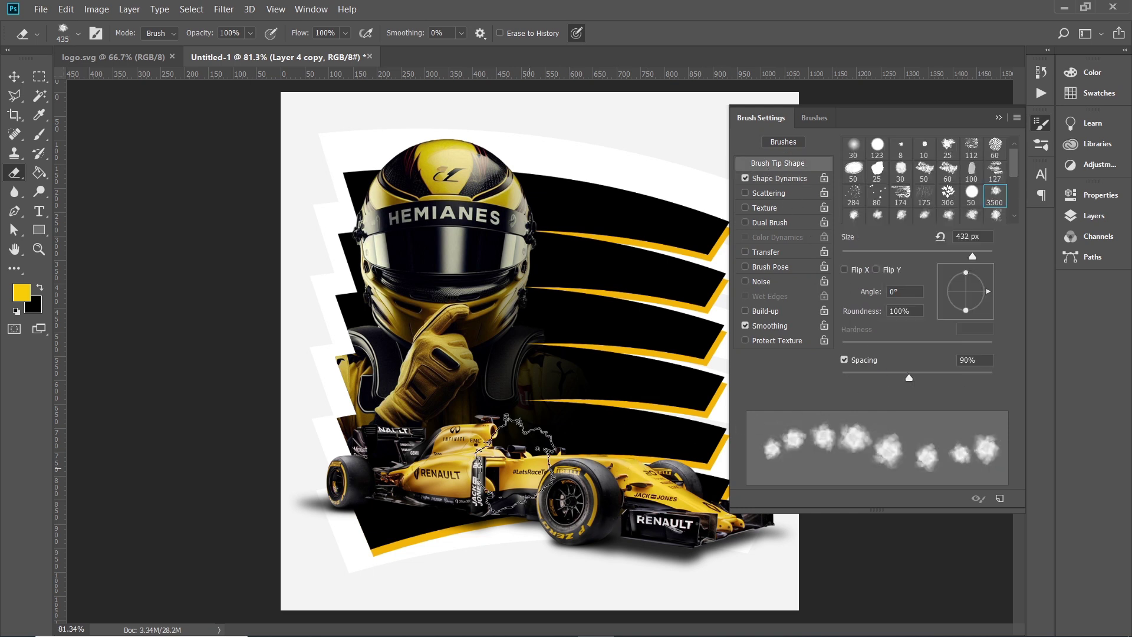
pyautogui.click(998, 117)
pyautogui.press(']')
pyautogui.press(']')
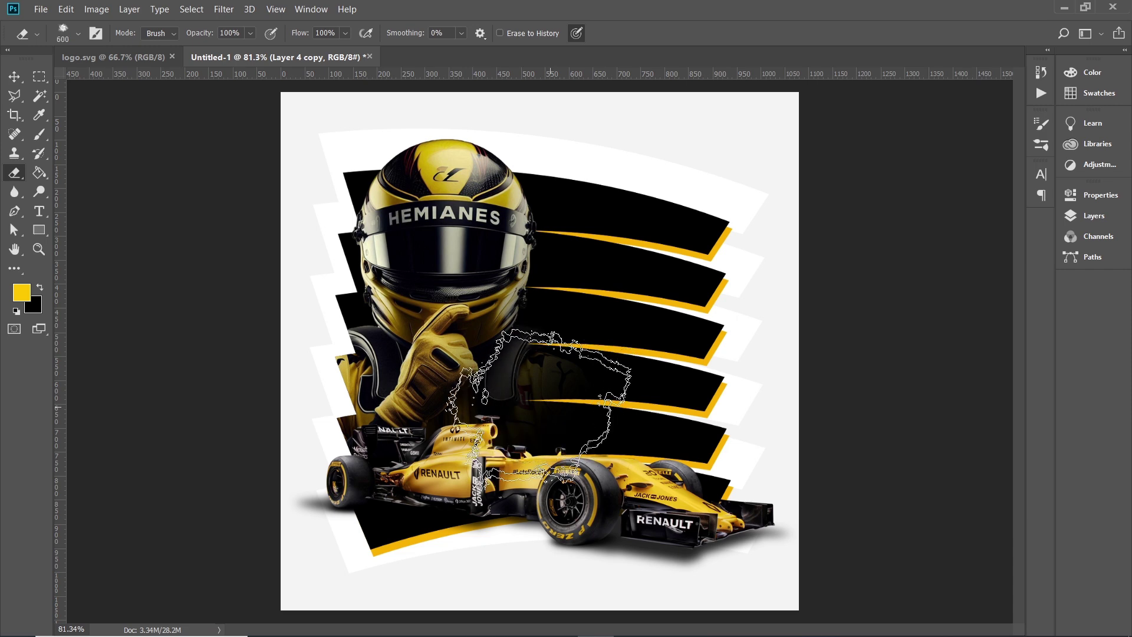
# At 800 px, erase Layer 1 copy 2 stripes right of the driver's torso with a soft round brush
pyautogui.press(']')
pyautogui.press(']')
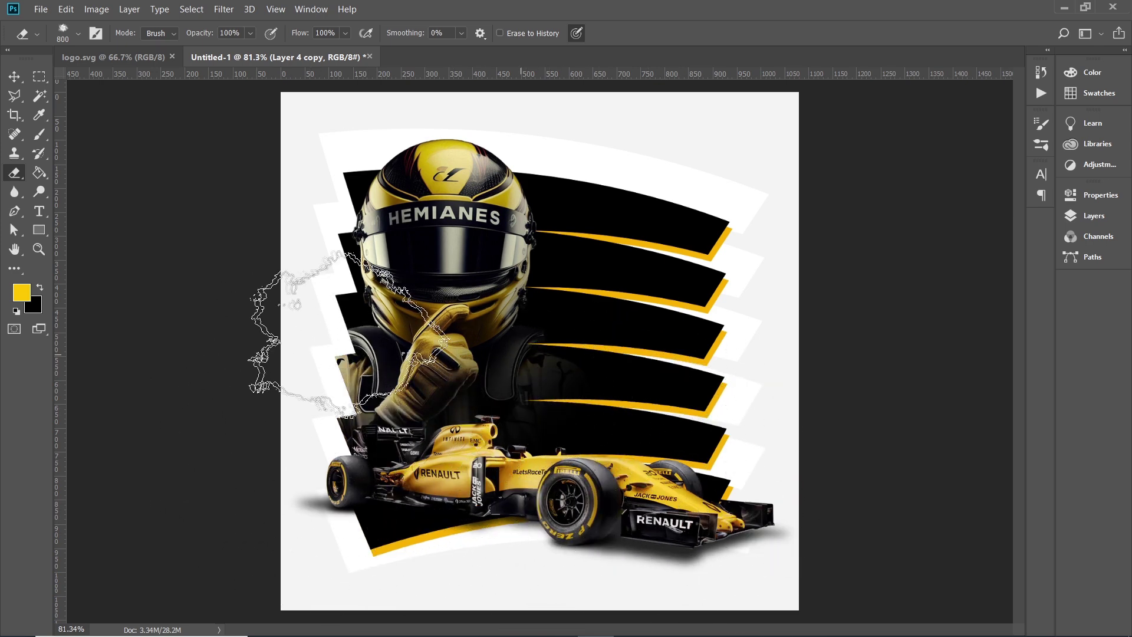
pyautogui.click(1091, 215)
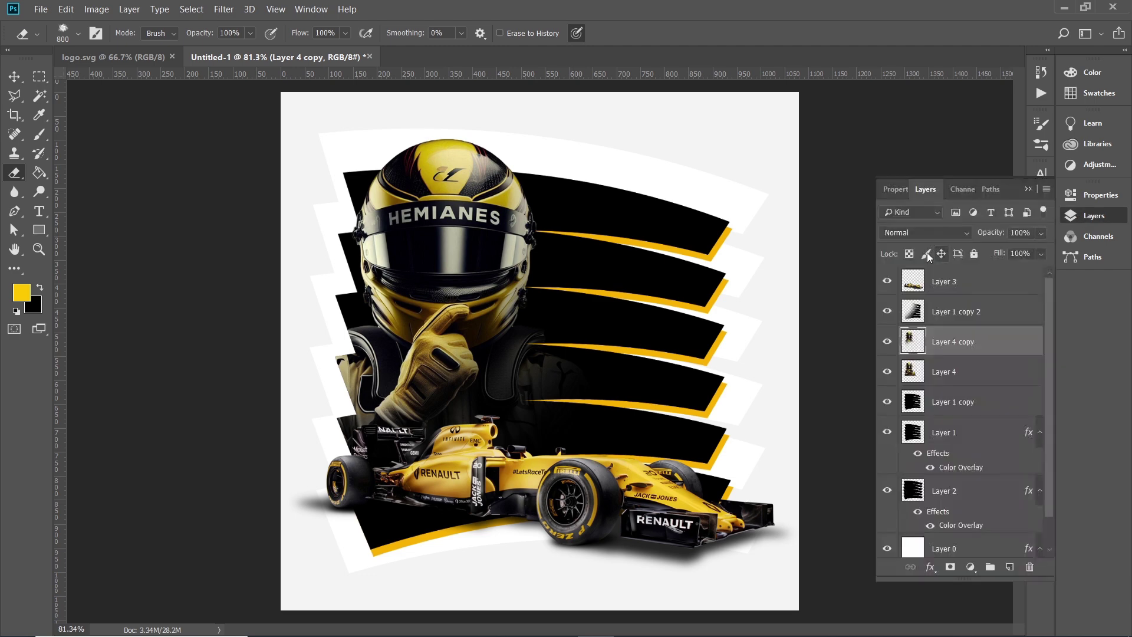
pyautogui.click(937, 319)
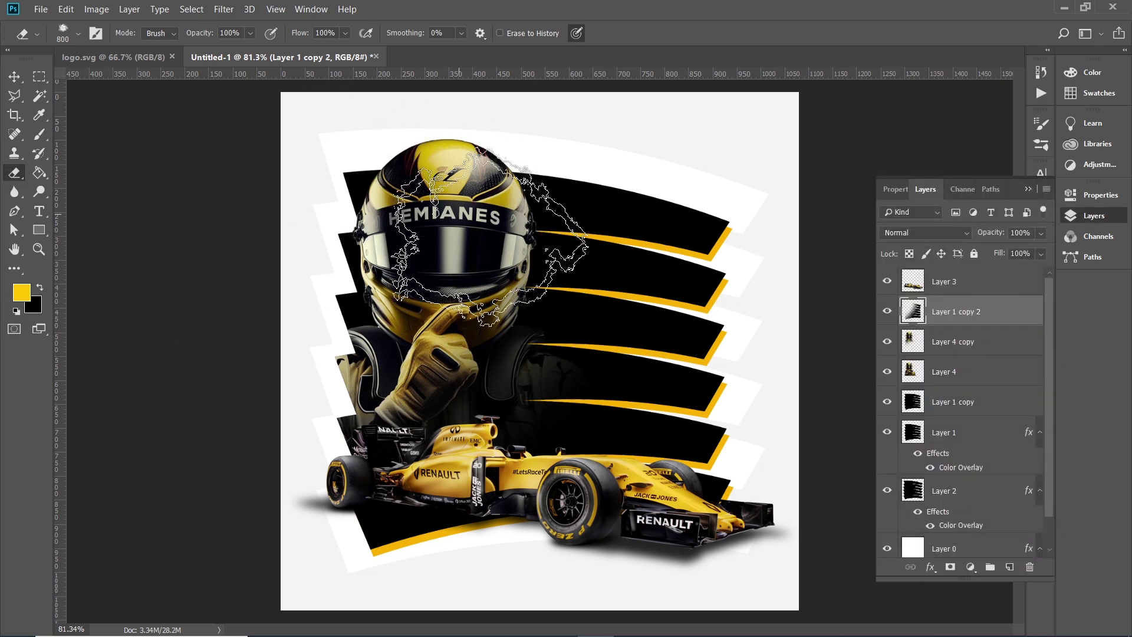
pyautogui.rightClick(539, 347)
pyautogui.click(572, 358)
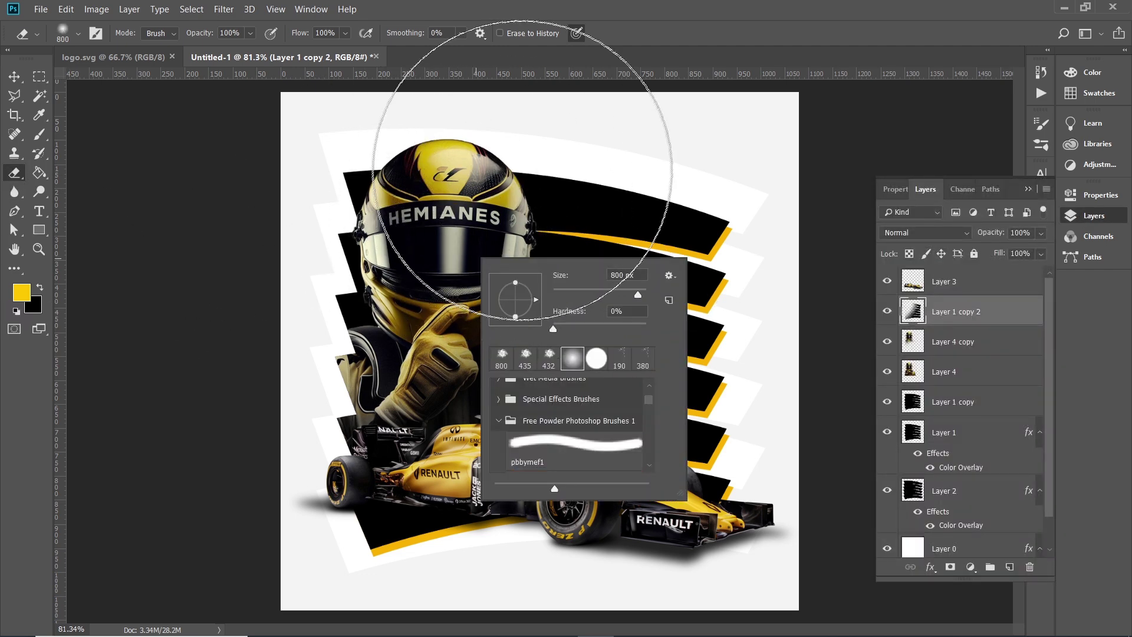
pyautogui.moveTo(444, 313)
pyautogui.mouseDown()
pyautogui.moveTo(475, 227)
pyautogui.moveTo(417, 239)
pyautogui.moveTo(435, 265)
pyautogui.moveTo(407, 233)
pyautogui.mouseUp()
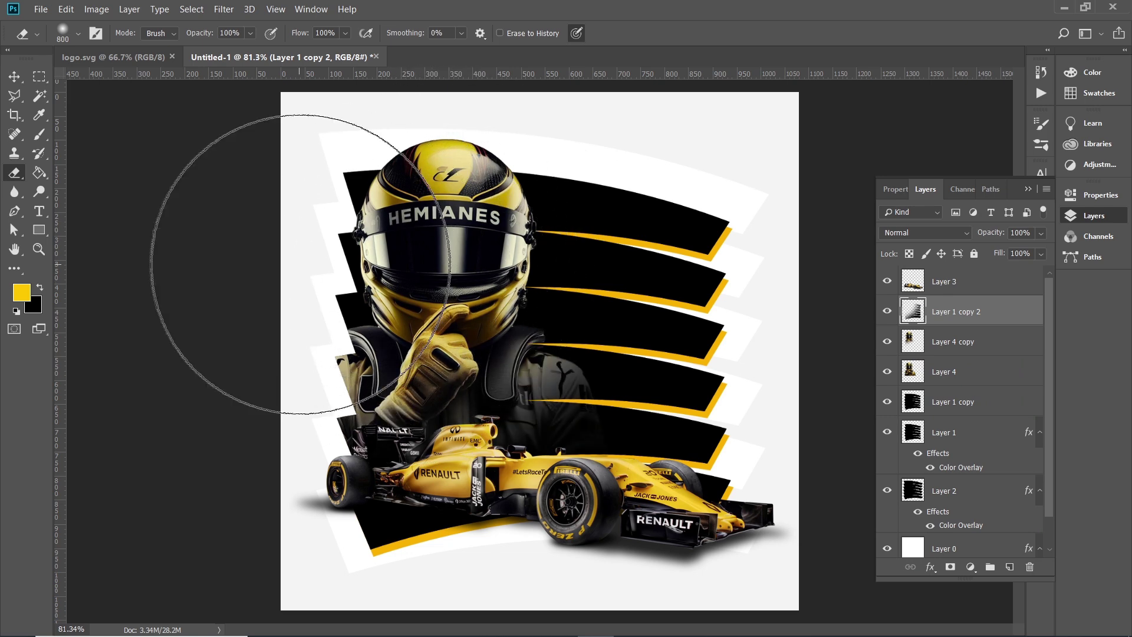
# Move the car layer, Layer 3, up about 34 px
pyautogui.click(14, 79)
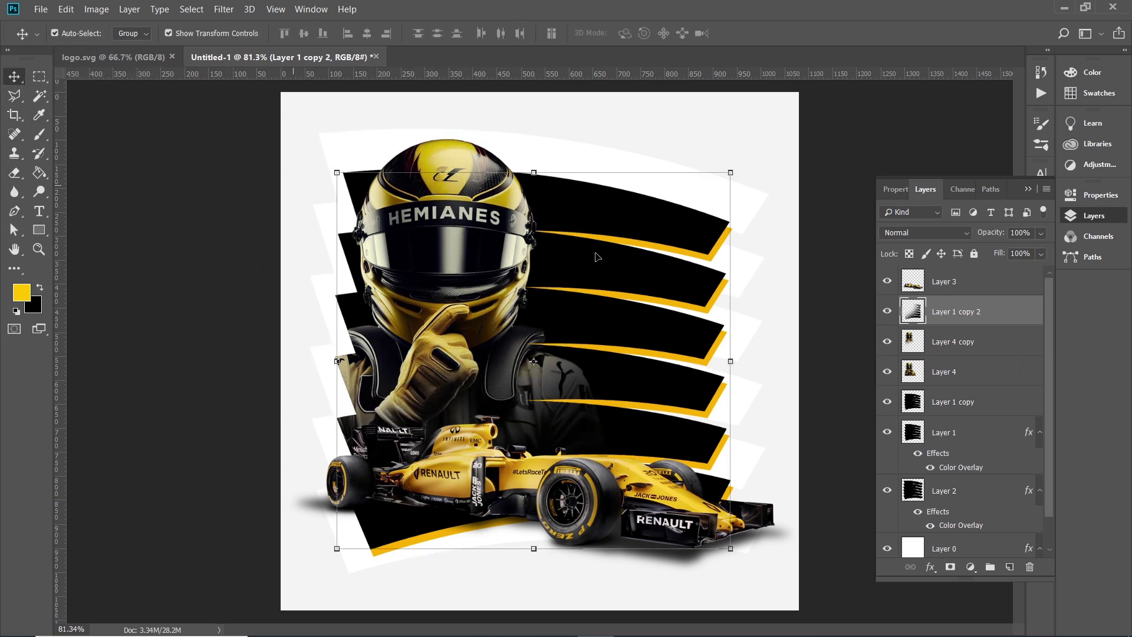
pyautogui.click(833, 155)
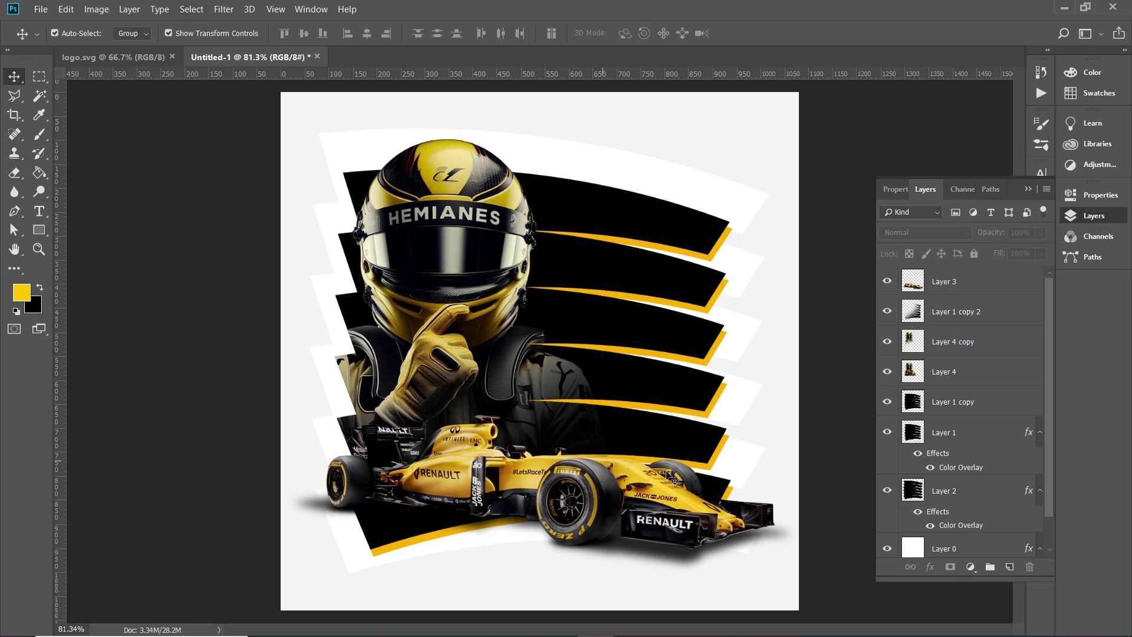
pyautogui.moveTo(653, 505)
pyautogui.mouseDown()
pyautogui.moveTo(649, 485)
pyautogui.moveTo(660, 489)
pyautogui.mouseUp()
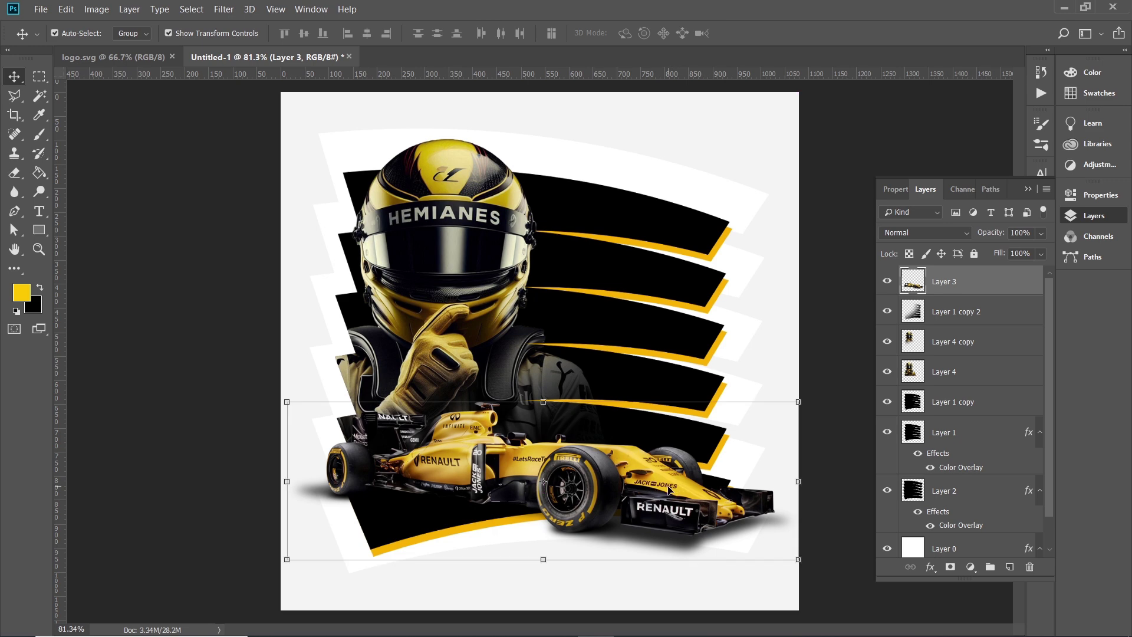
# Close logo.svg without saving and paste the F1 logo into the poster
pyautogui.click(112, 57)
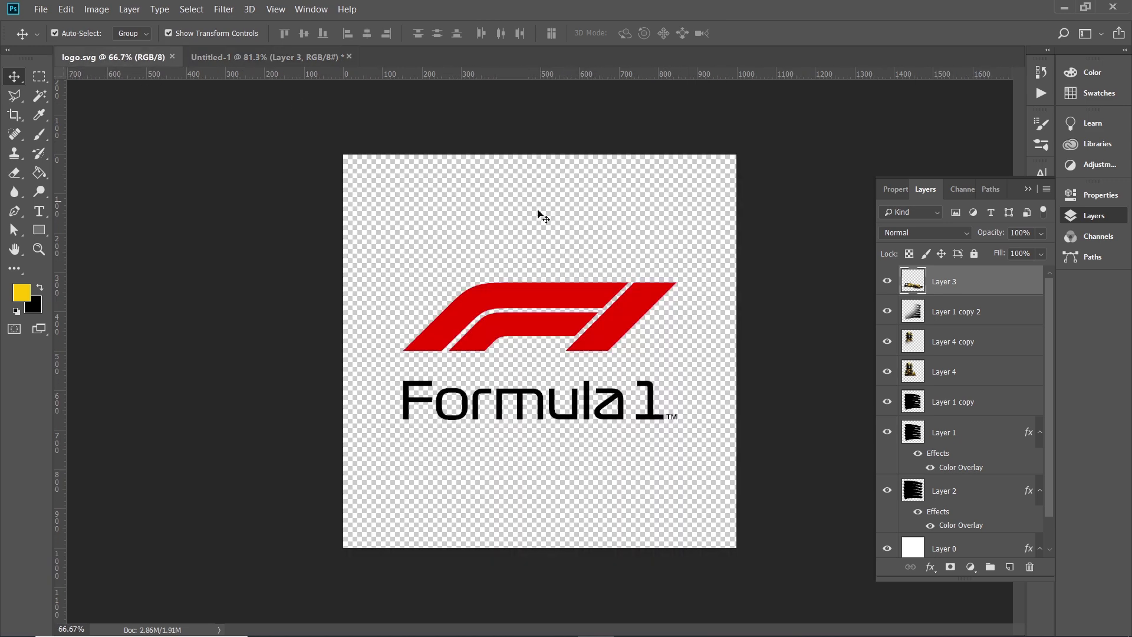
pyautogui.hotkey('ctrl', 'w')
pyautogui.click(587, 254)
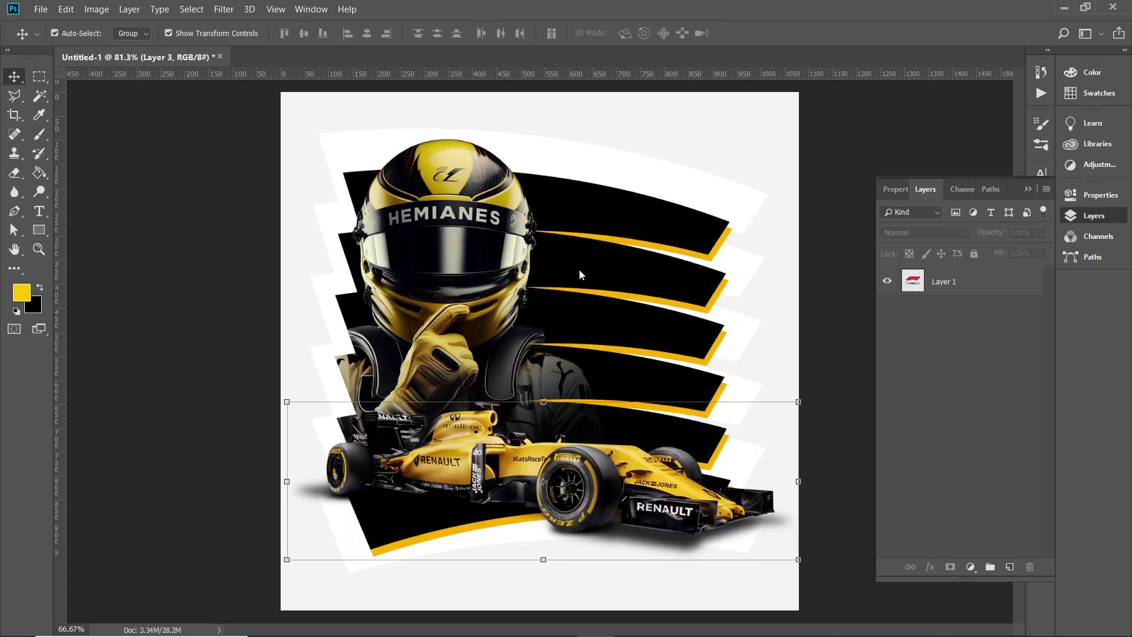
pyautogui.hotkey('ctrl', 'v')
# Scale the F1 logo to about 4.5% and place it on the black band below the car
pyautogui.scroll(-3, 538, 352)
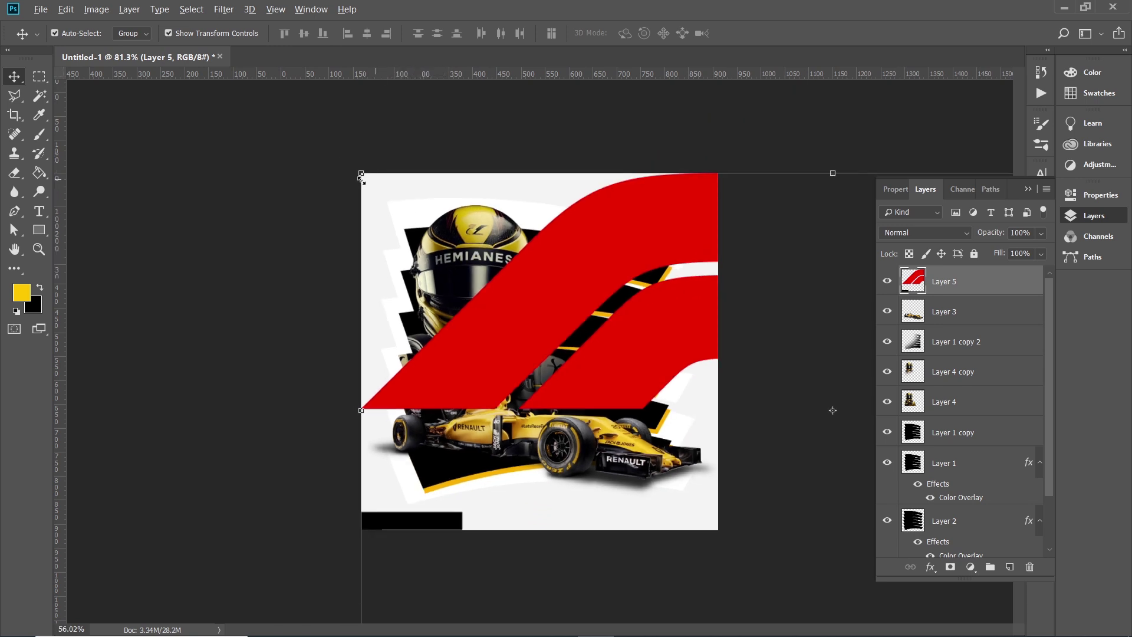
pyautogui.hotkey('ctrl', 't')
pyautogui.moveTo(361, 171)
pyautogui.mouseDown()
pyautogui.moveTo(613, 403)
pyautogui.moveTo(811, 405)
pyautogui.mouseUp()
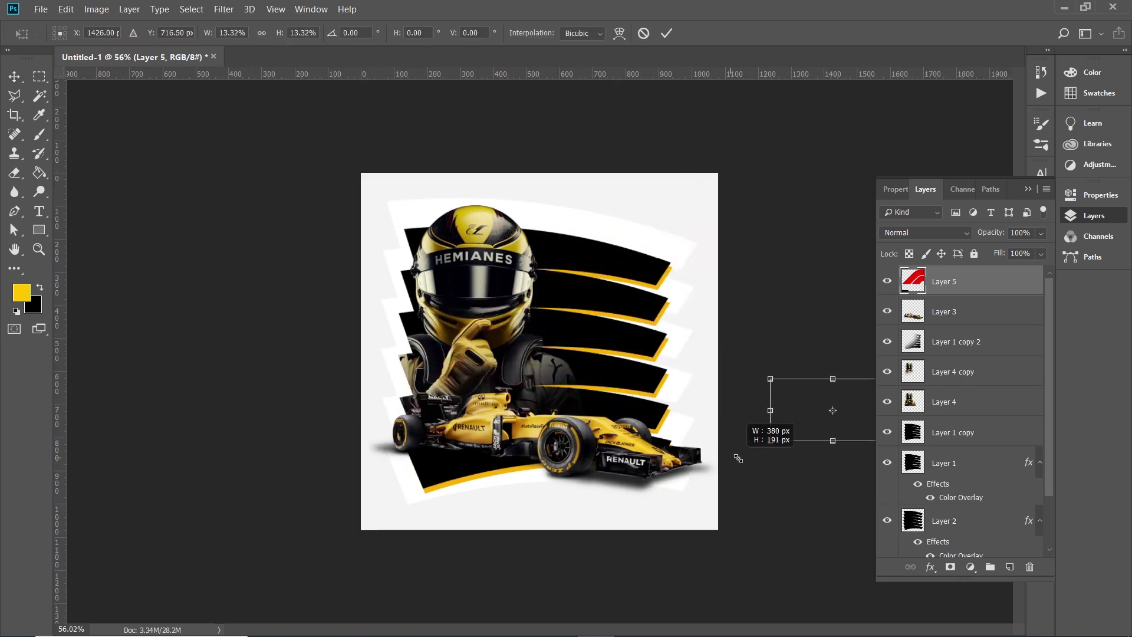
pyautogui.moveTo(544, 434); pyautogui.dragTo(489, 451)
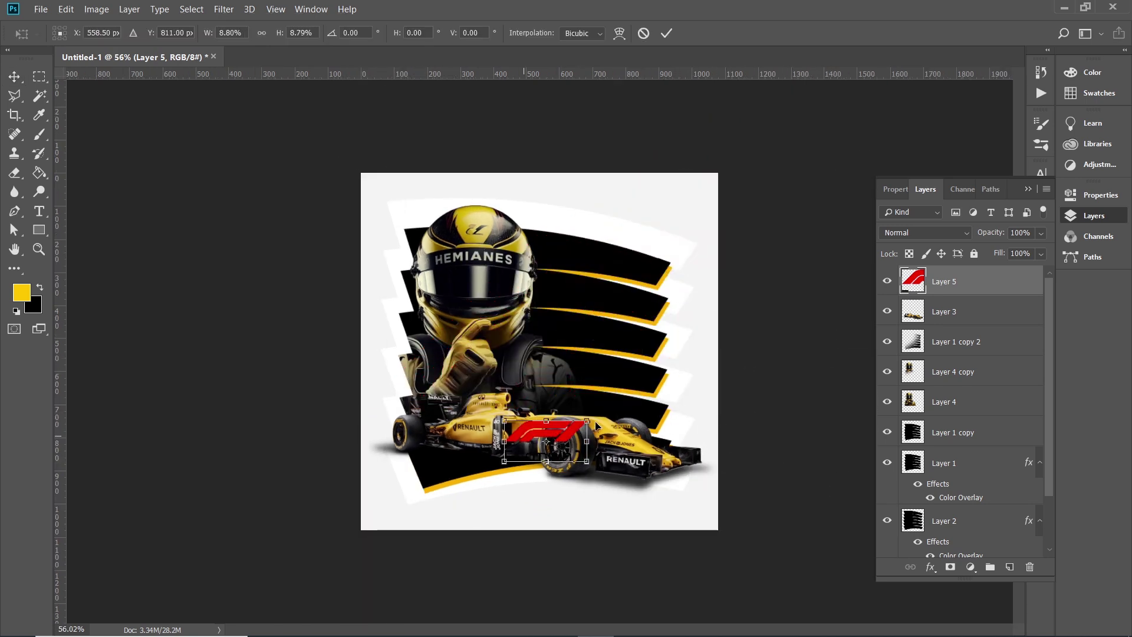
pyautogui.hotkey('ctrl', '+')
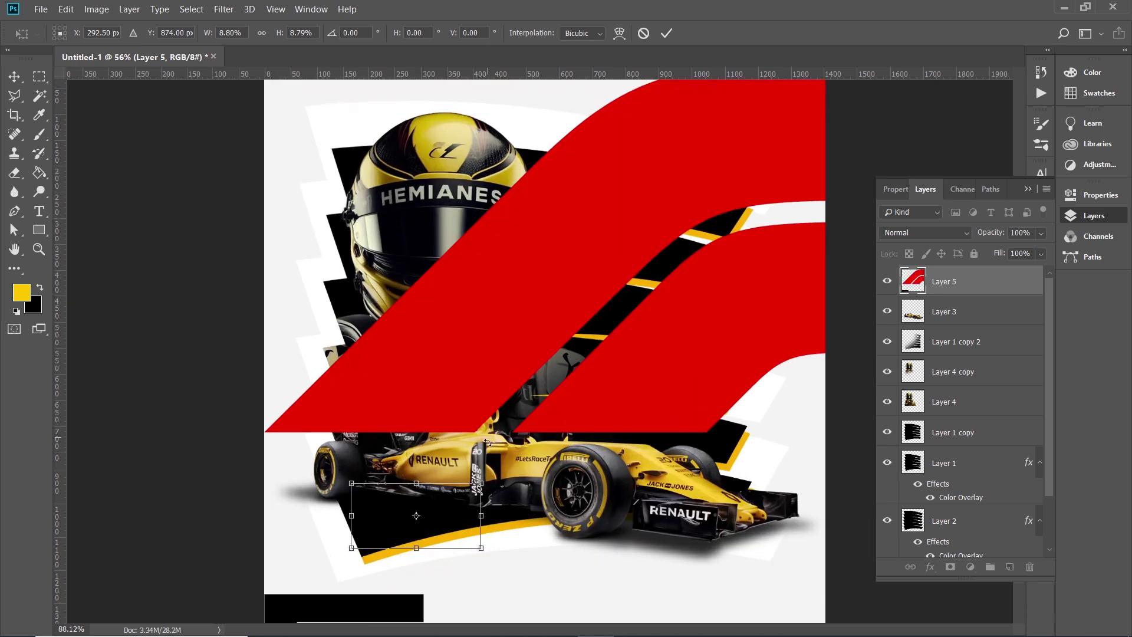
pyautogui.moveTo(481, 483)
pyautogui.mouseDown()
pyautogui.moveTo(415, 516)
pyautogui.moveTo(415, 441)
pyautogui.mouseUp()
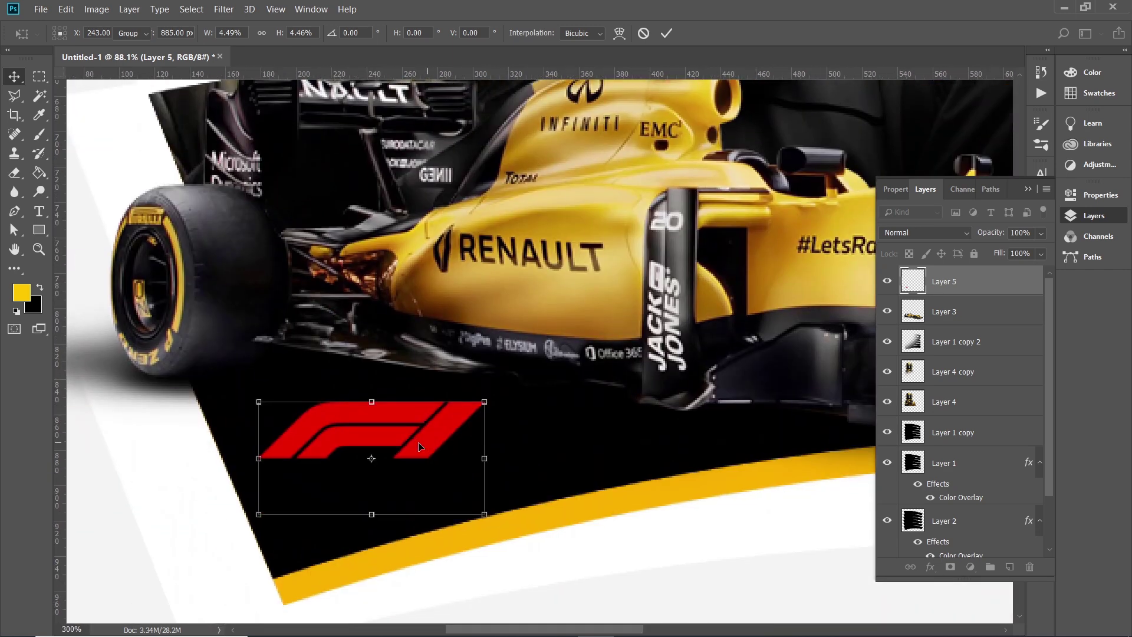
pyautogui.press('Return')
pyautogui.moveTo(429, 443); pyautogui.dragTo(426, 447)
pyautogui.click(39, 76)
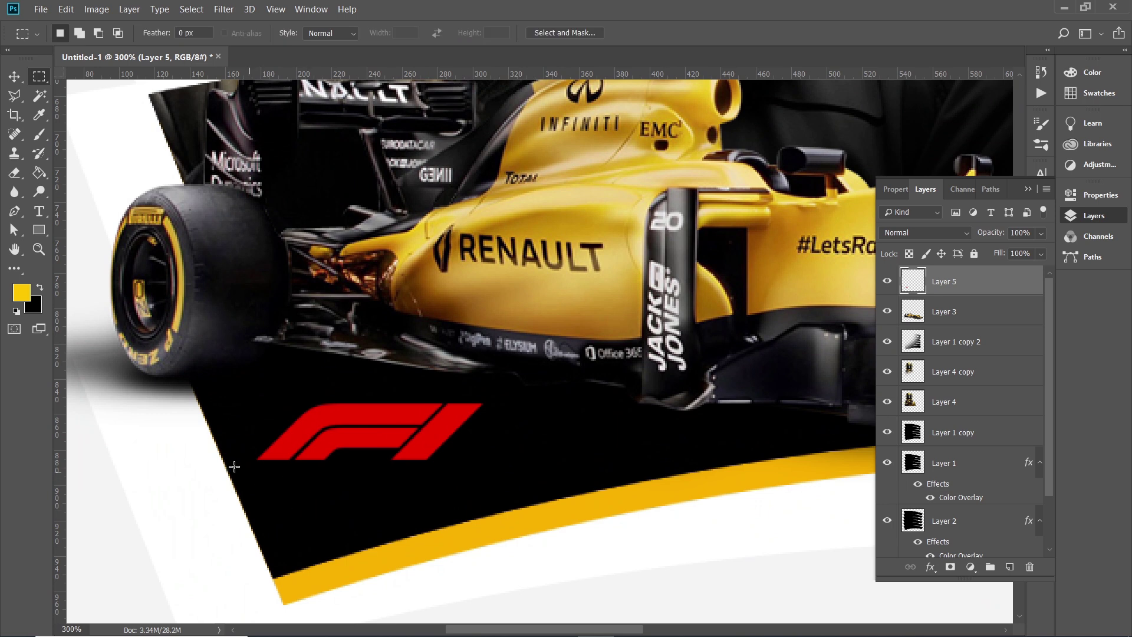
# Copy the area below the F1 logo to Layer 6 and give it a white (ffffff) Color Overlay
pyautogui.moveTo(227, 464); pyautogui.dragTo(535, 562)
pyautogui.hotkey('ctrl', 'j')
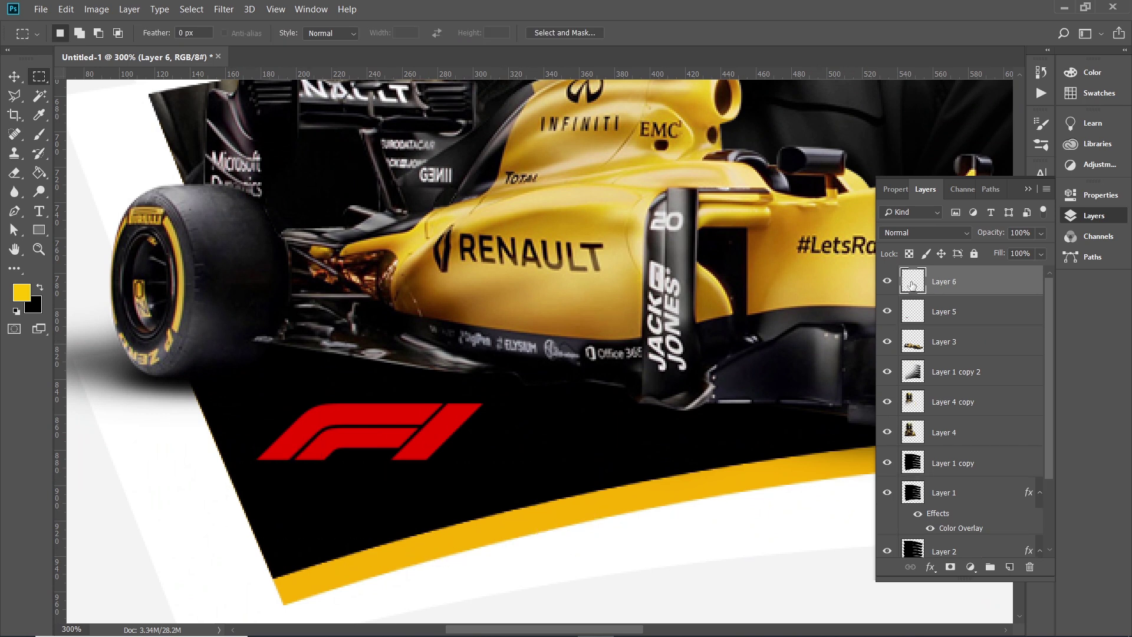
pyautogui.doubleClick(912, 282)
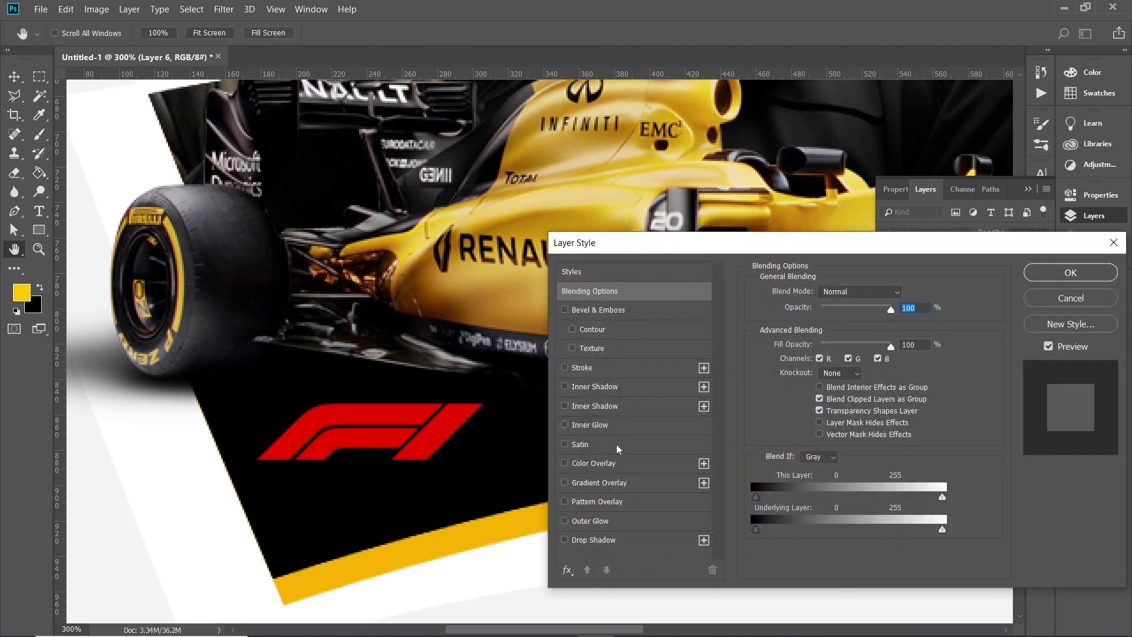
pyautogui.click(631, 459)
pyautogui.click(906, 294)
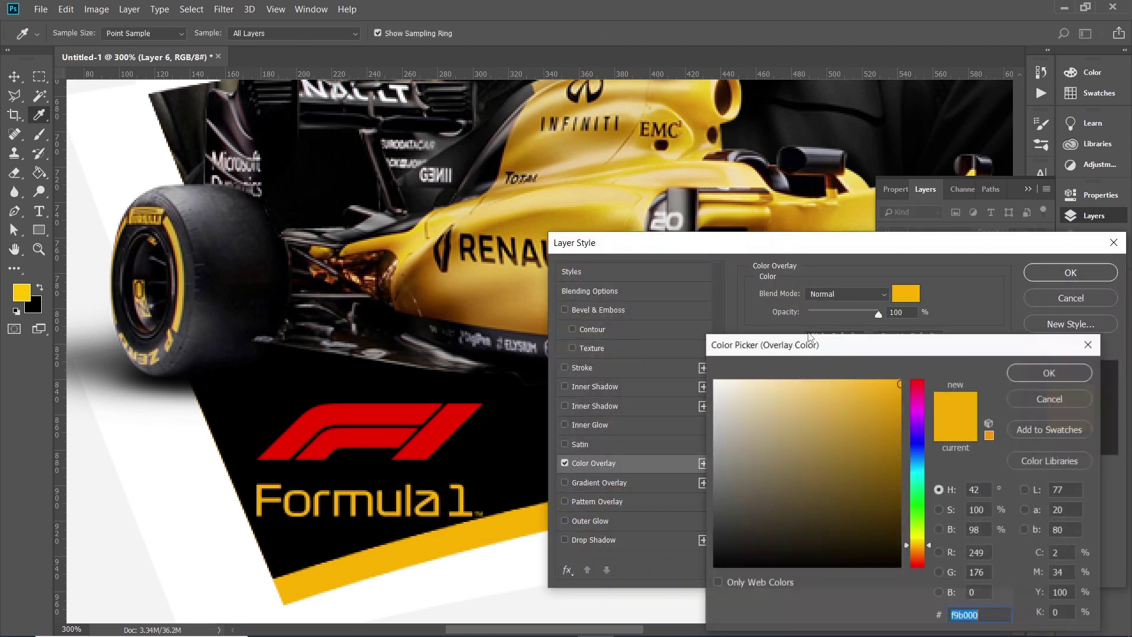
pyautogui.click(714, 380)
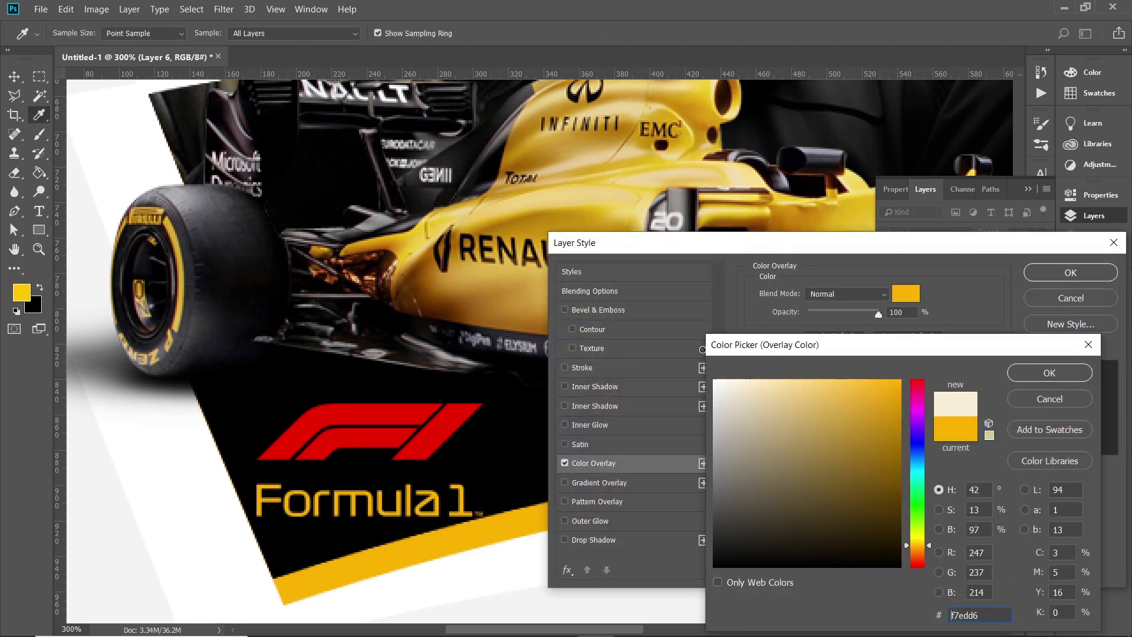
pyautogui.click(1032, 372)
pyautogui.click(1050, 277)
# Scale the F1 logo to about 98% and nudge it up within the black band
pyautogui.click(925, 343)
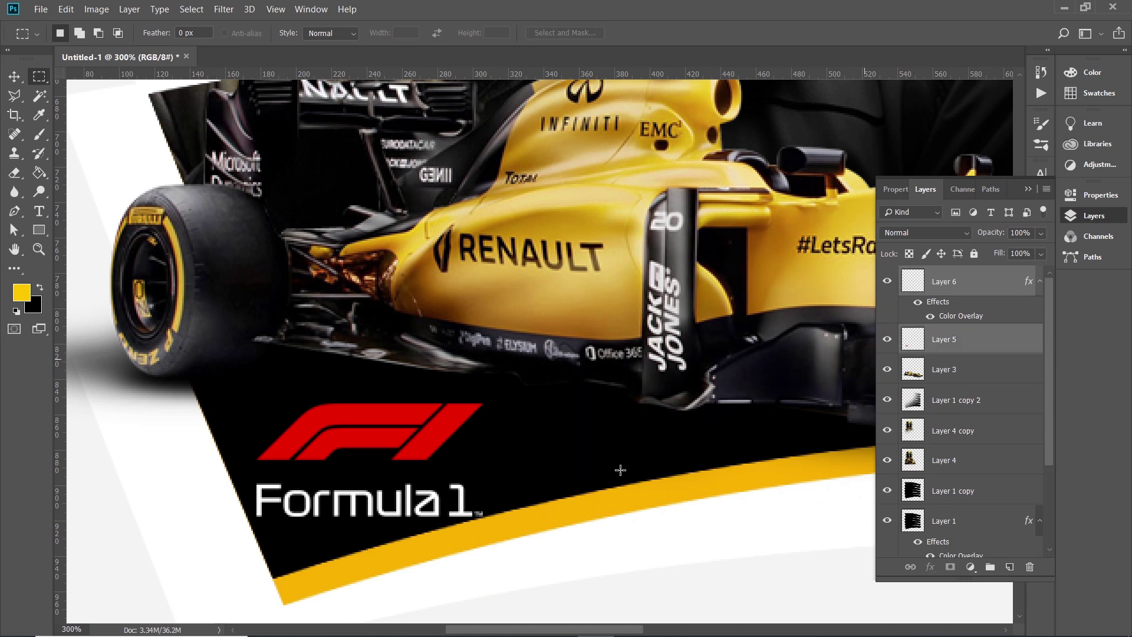
pyautogui.press('v')
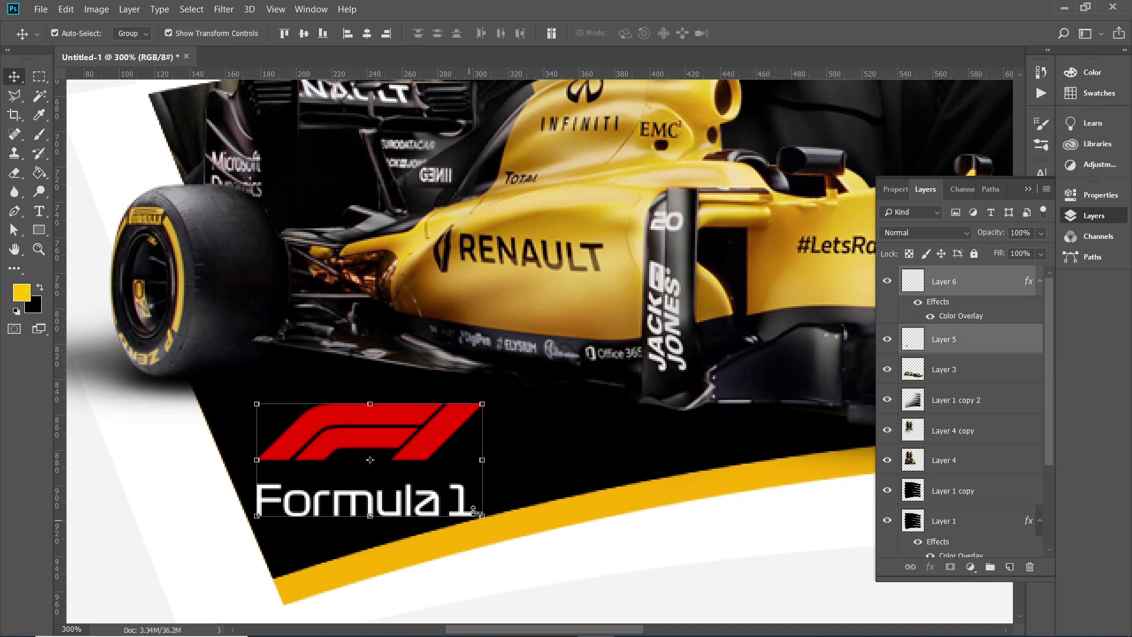
pyautogui.moveTo(473, 510); pyautogui.dragTo(462, 504)
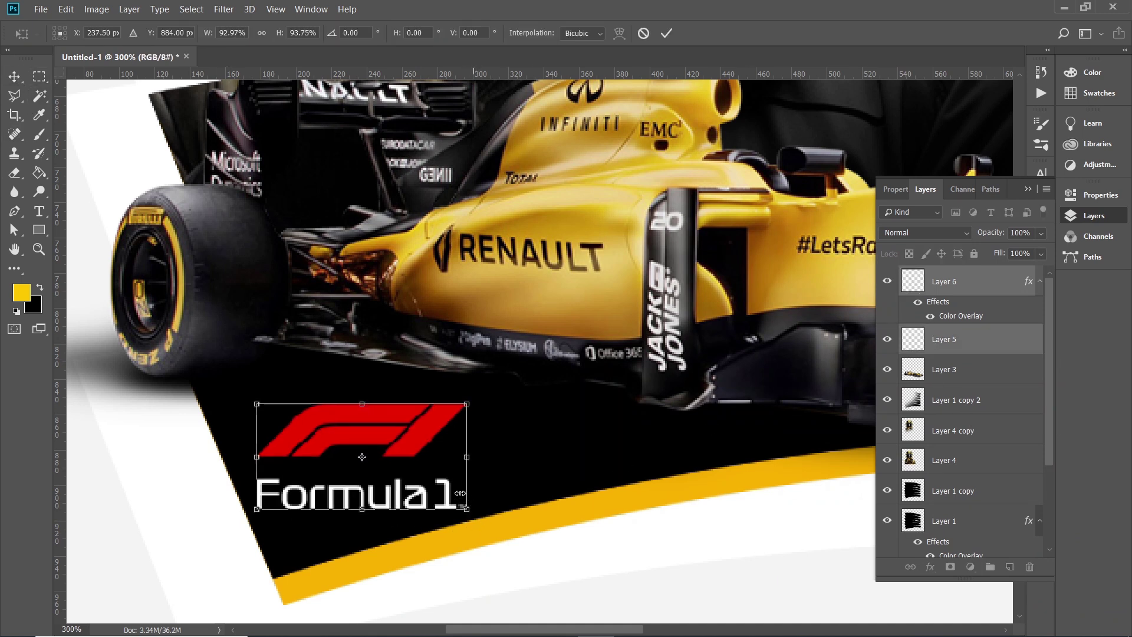
pyautogui.hotkey('ctrl', 'z')
pyautogui.moveTo(437, 431); pyautogui.dragTo(436, 426)
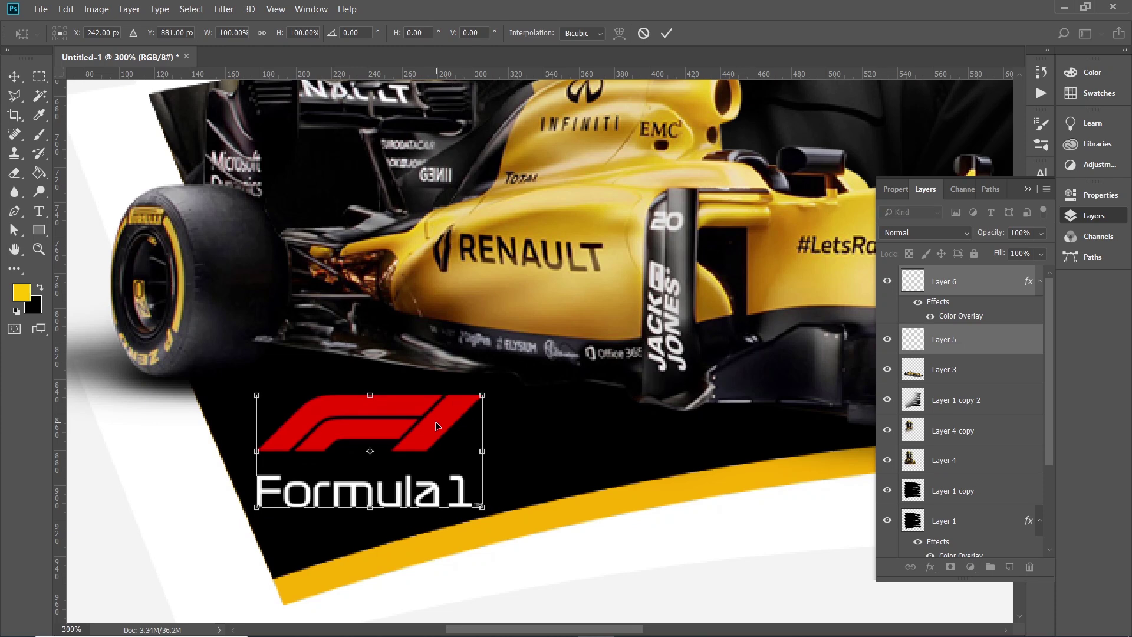
pyautogui.moveTo(482, 508); pyautogui.dragTo(477, 505)
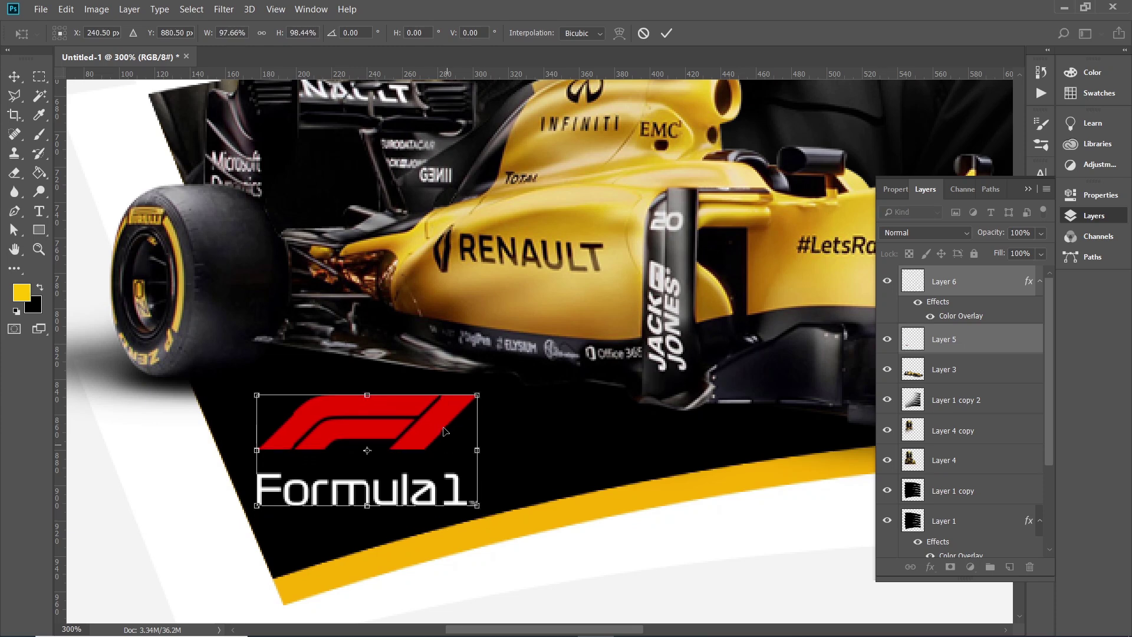
pyautogui.press('Return')
# Zoom out to view the whole poster and deselect the logo layer
pyautogui.scroll(-2, 443, 437)
pyautogui.scroll(-2, 460, 431)
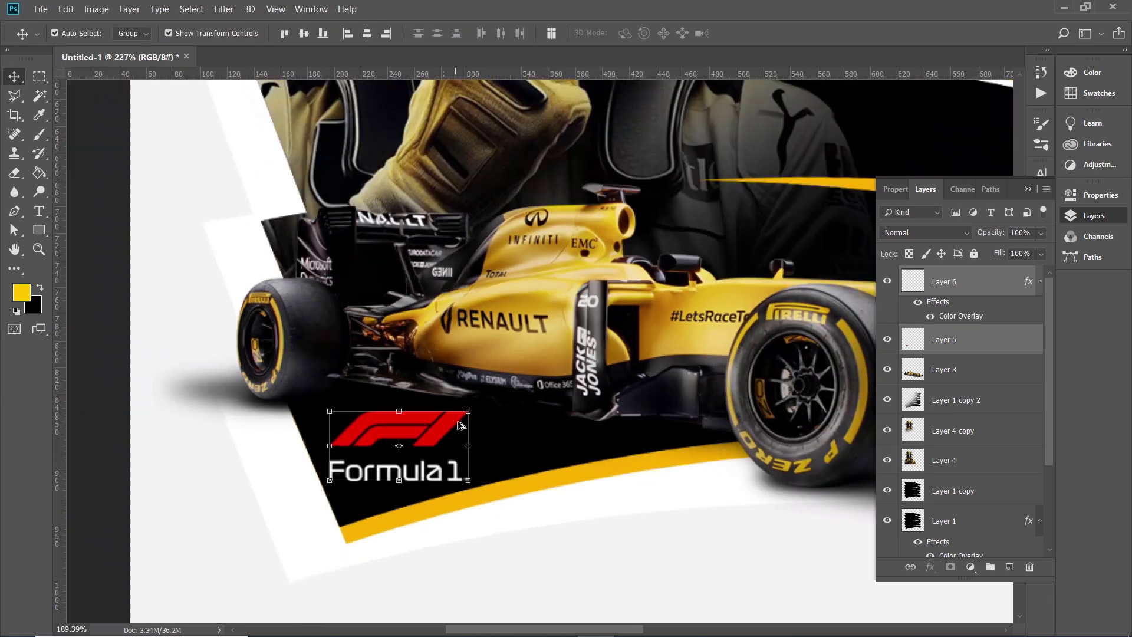
pyautogui.scroll(-2, 483, 422)
pyautogui.scroll(-2, 512, 408)
pyautogui.scroll(-2, 514, 408)
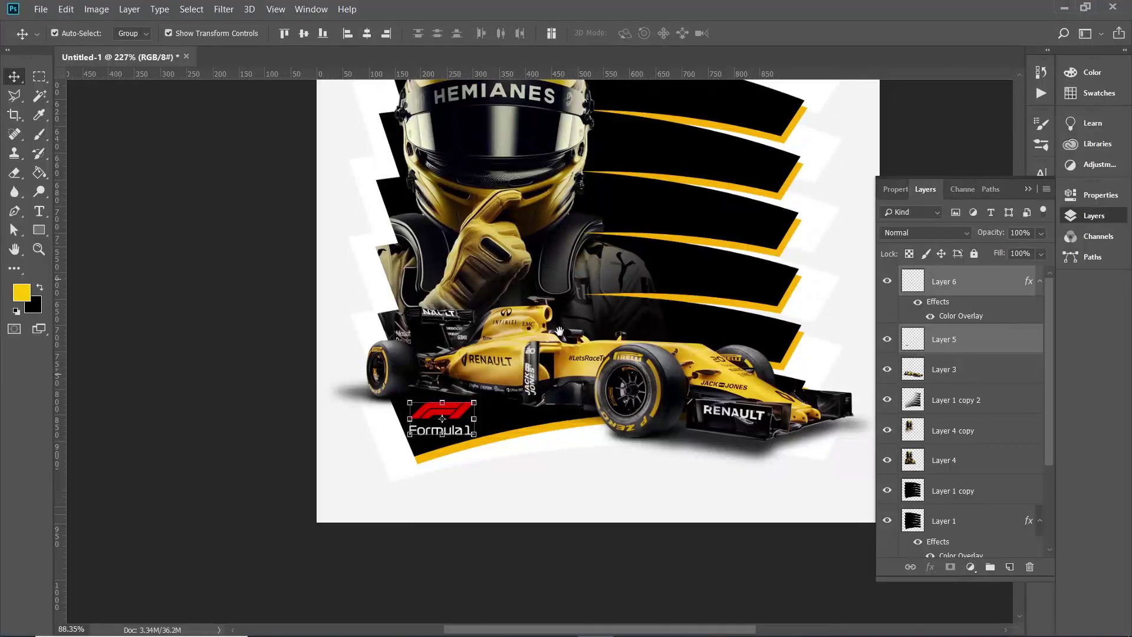
pyautogui.scroll(-2, 519, 377)
pyautogui.scroll(-2, 524, 346)
pyautogui.scroll(-2, 545, 347)
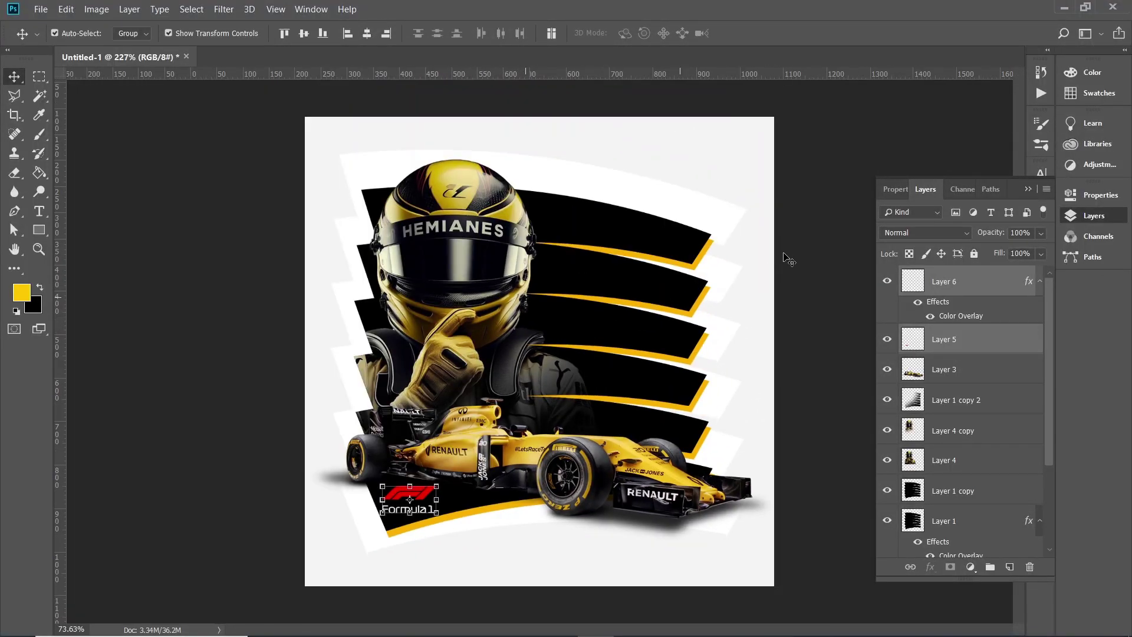
pyautogui.click(796, 254)
pyautogui.scroll(2, 645, 319)
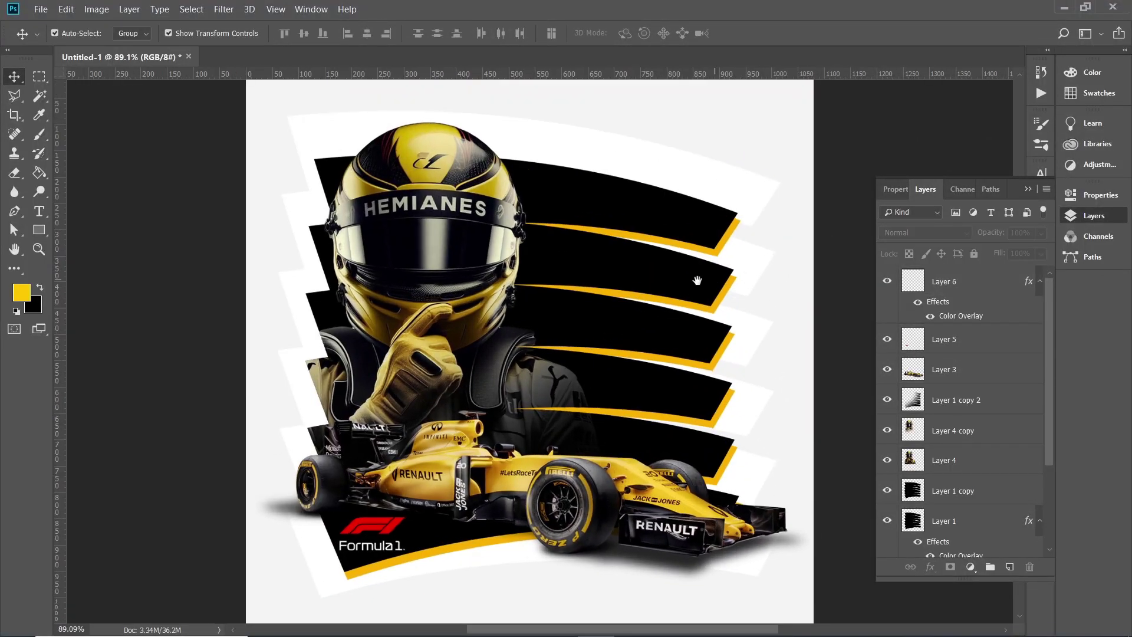
pyautogui.moveTo(697, 280)
pyautogui.mouseDown()
pyautogui.moveTo(607, 264)
pyautogui.moveTo(615, 288)
pyautogui.mouseUp()
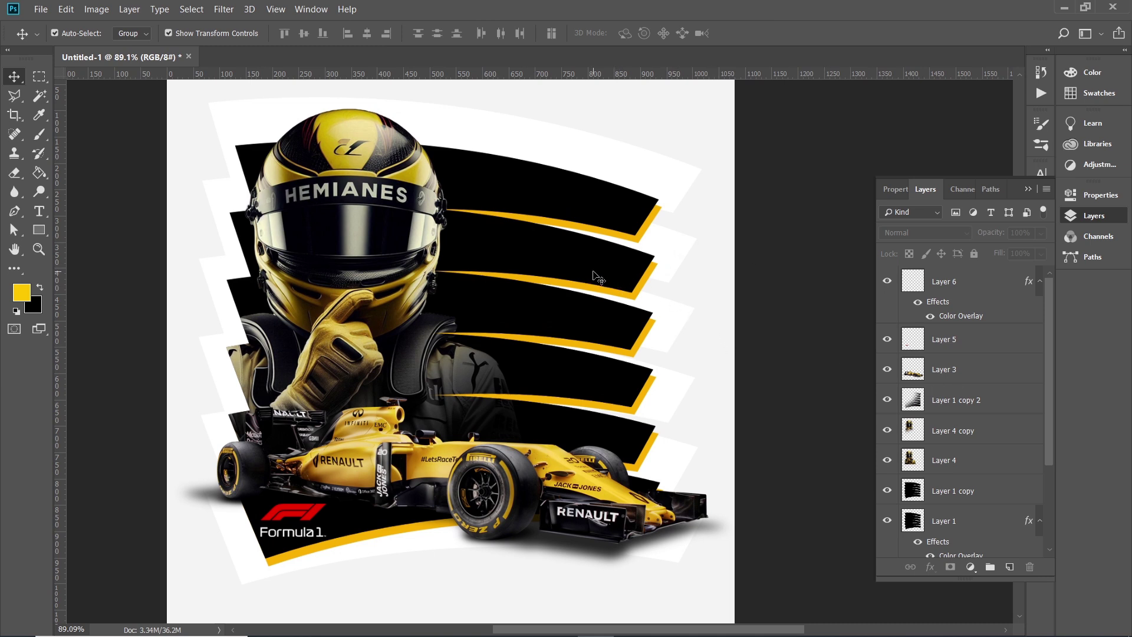
# Duplicate the Layer 1 copy stripes and nudge the copy a few pixels down and right
pyautogui.click(594, 274)
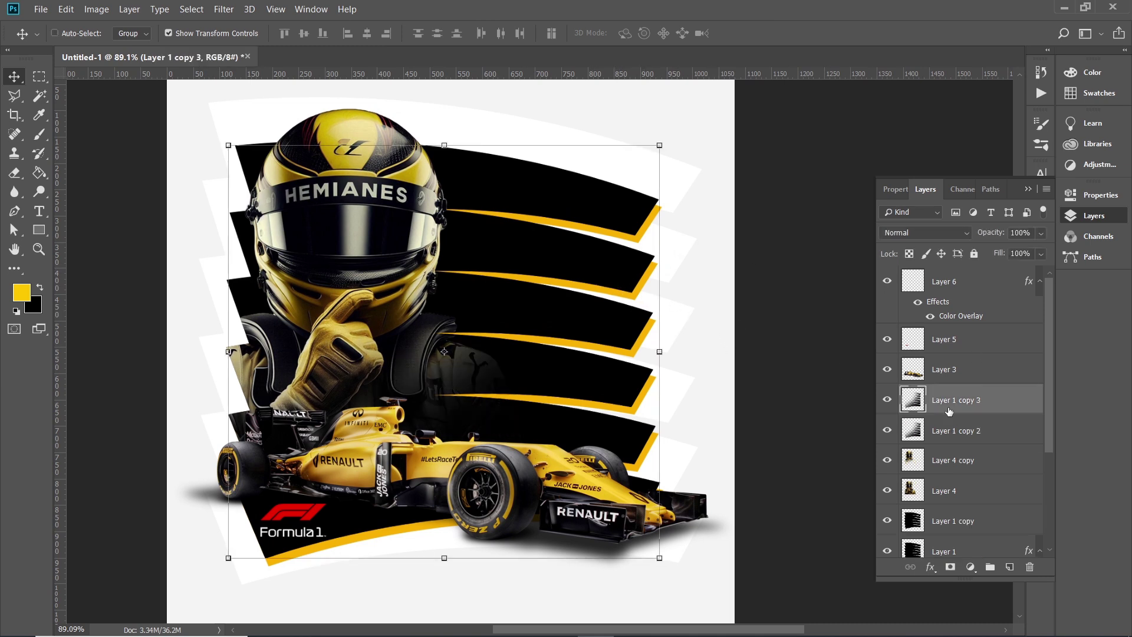
pyautogui.click(930, 498)
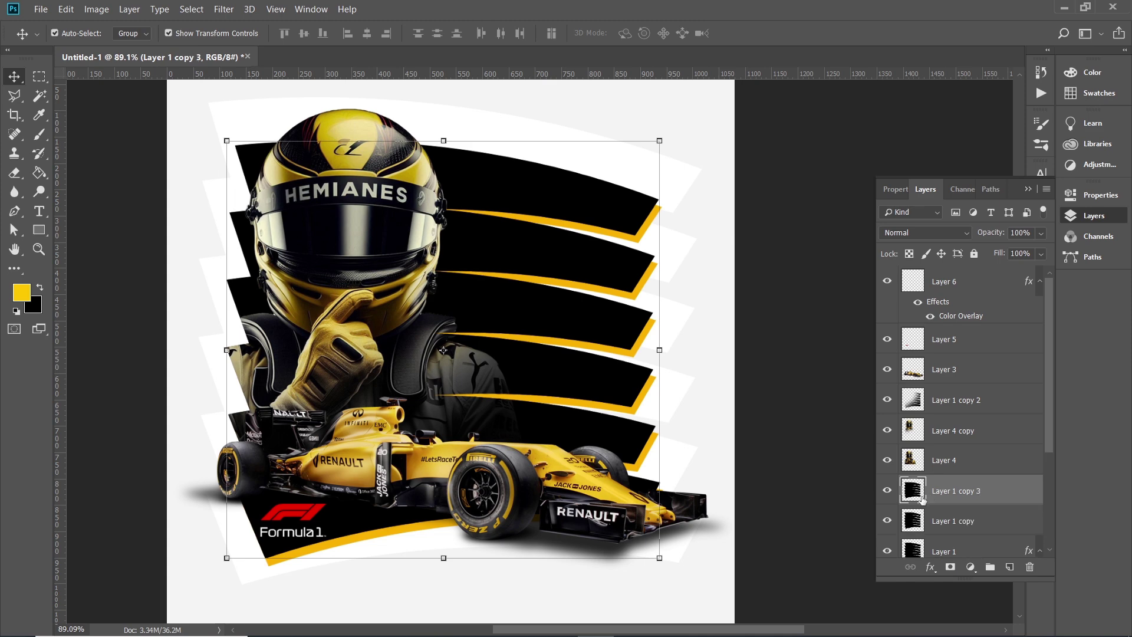
pyautogui.hotkey('ctrl', 'j')
pyautogui.scroll(1, 545, 201)
pyautogui.scroll(1, 546, 202)
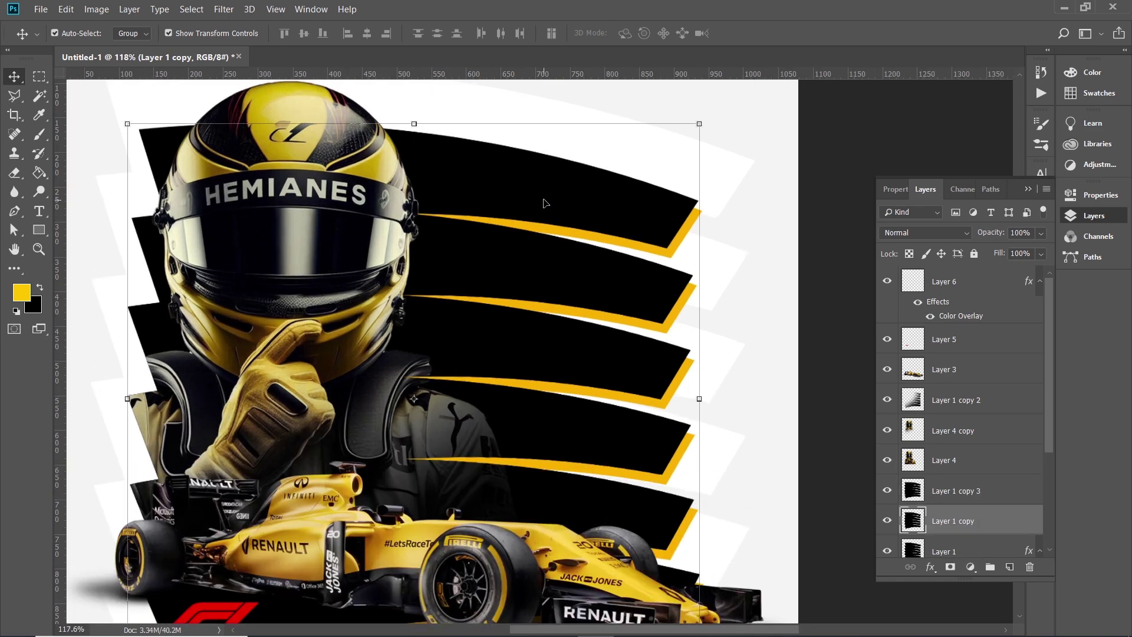
pyautogui.press('Down')
pyautogui.press('Down')
pyautogui.press('Down')
pyautogui.press('Down')
pyautogui.press('Down')
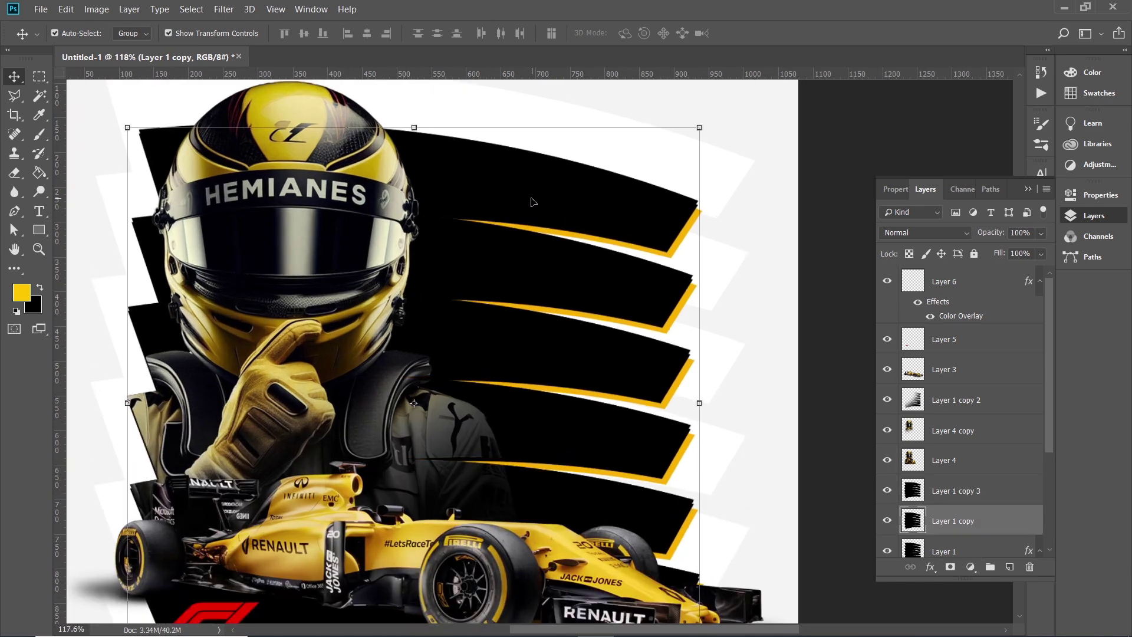
pyautogui.press('Down')
pyautogui.press('Down')
pyautogui.press('Right')
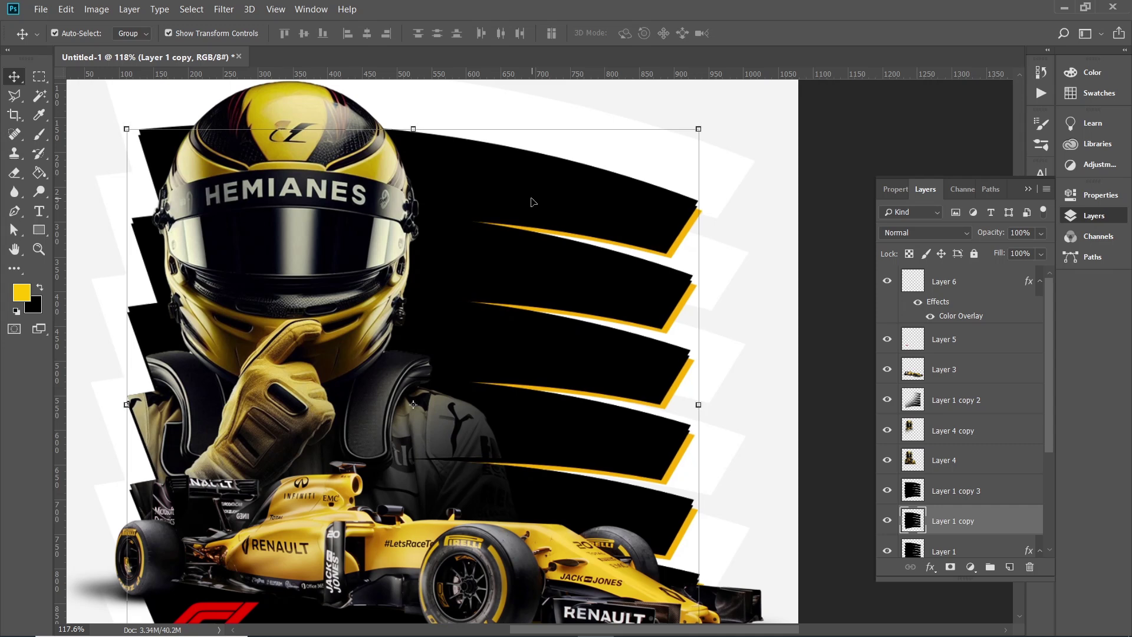
pyautogui.press('Right')
pyautogui.press('Right')
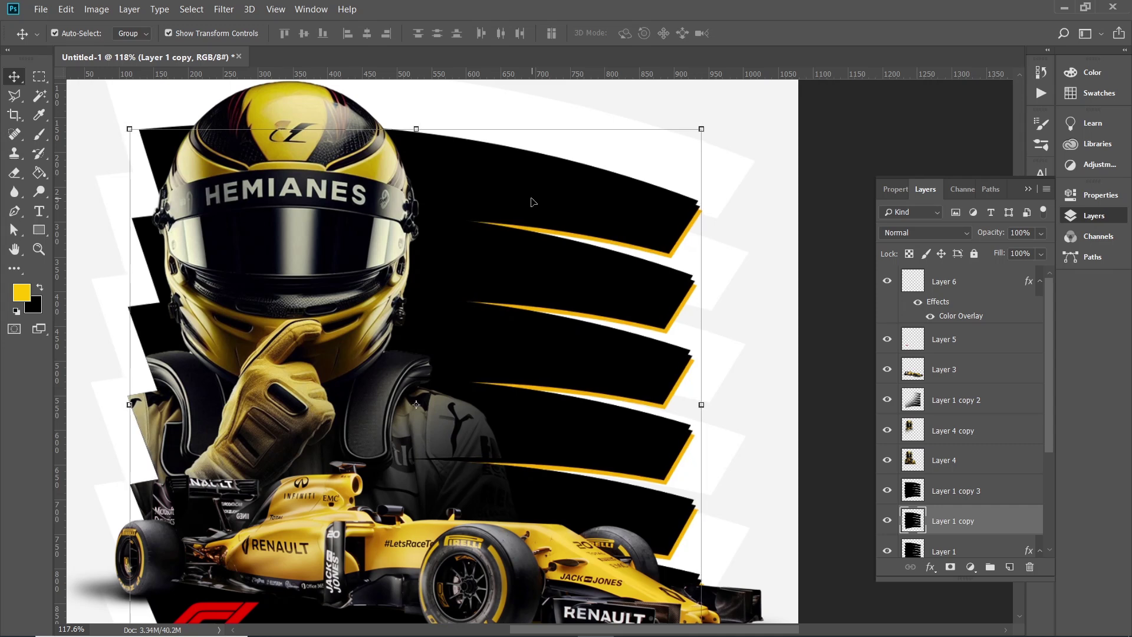
pyautogui.press('Down')
pyautogui.press('Up')
pyautogui.press('Down')
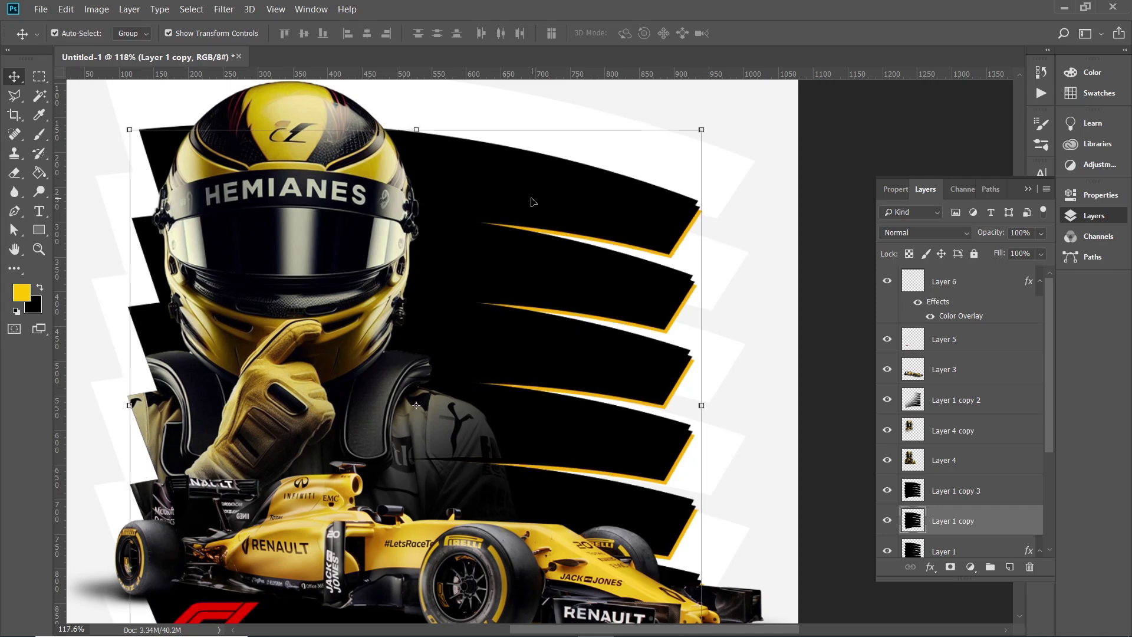
pyautogui.press('Right')
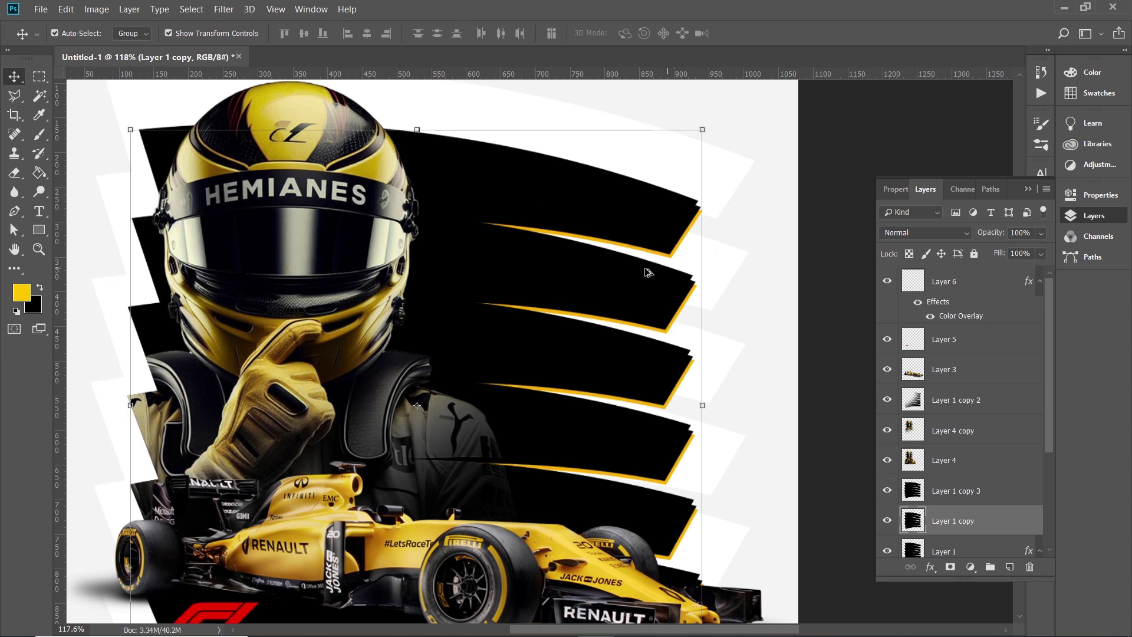
# Align the stripe copy with the guides, disable Auto-Select, and load its outline as a selection
pyautogui.scroll(-1, 646, 272)
pyautogui.scroll(-1, 647, 272)
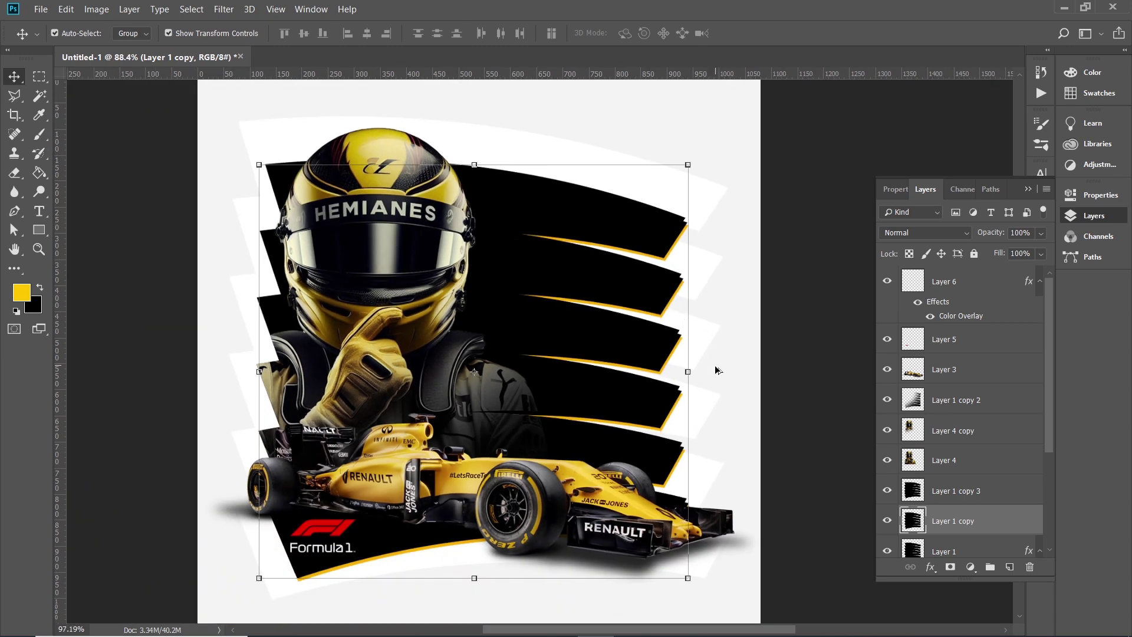
pyautogui.scroll(1, 717, 370)
pyautogui.moveTo(659, 474); pyautogui.dragTo(659, 464)
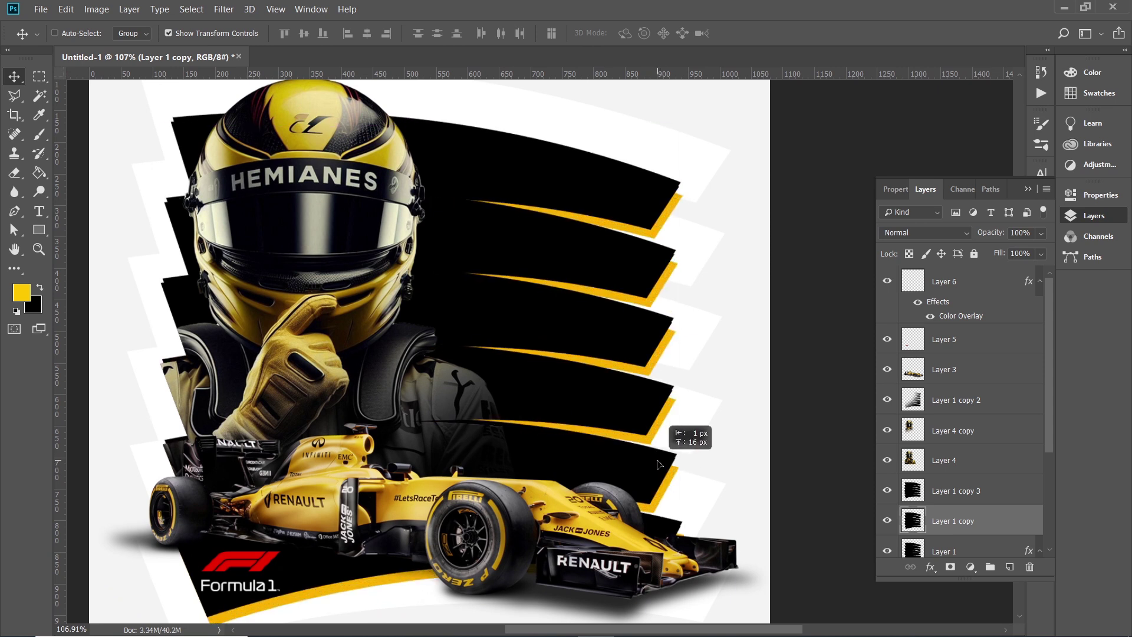
pyautogui.moveTo(659, 465); pyautogui.dragTo(661, 464)
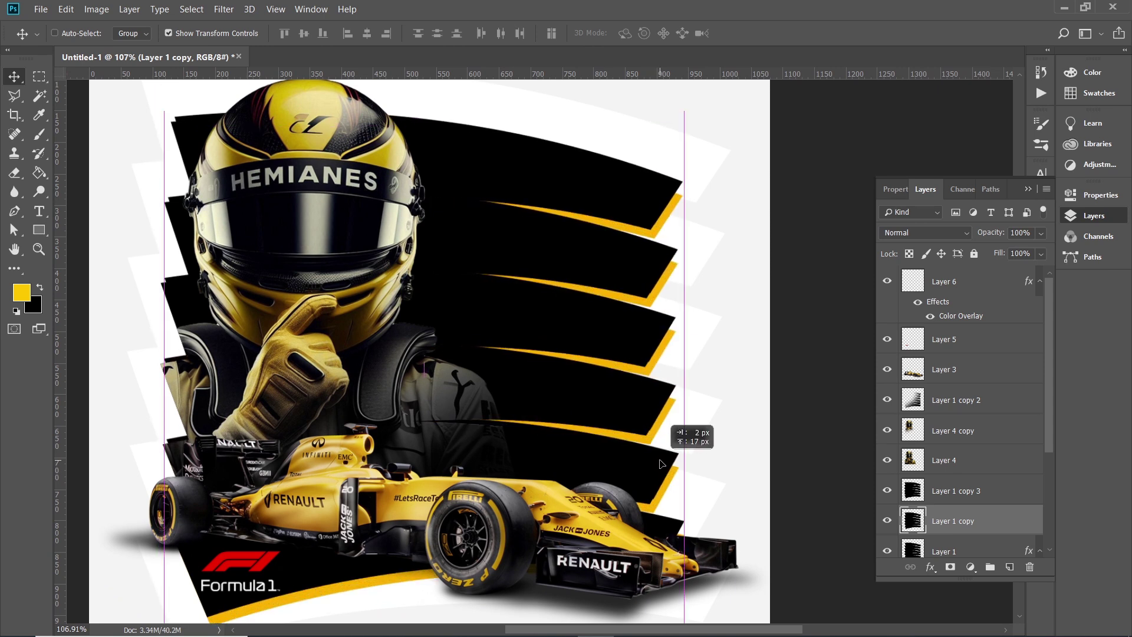
pyautogui.moveTo(661, 464); pyautogui.dragTo(662, 465)
pyautogui.press('Left')
pyautogui.press('Left')
pyautogui.press('Left')
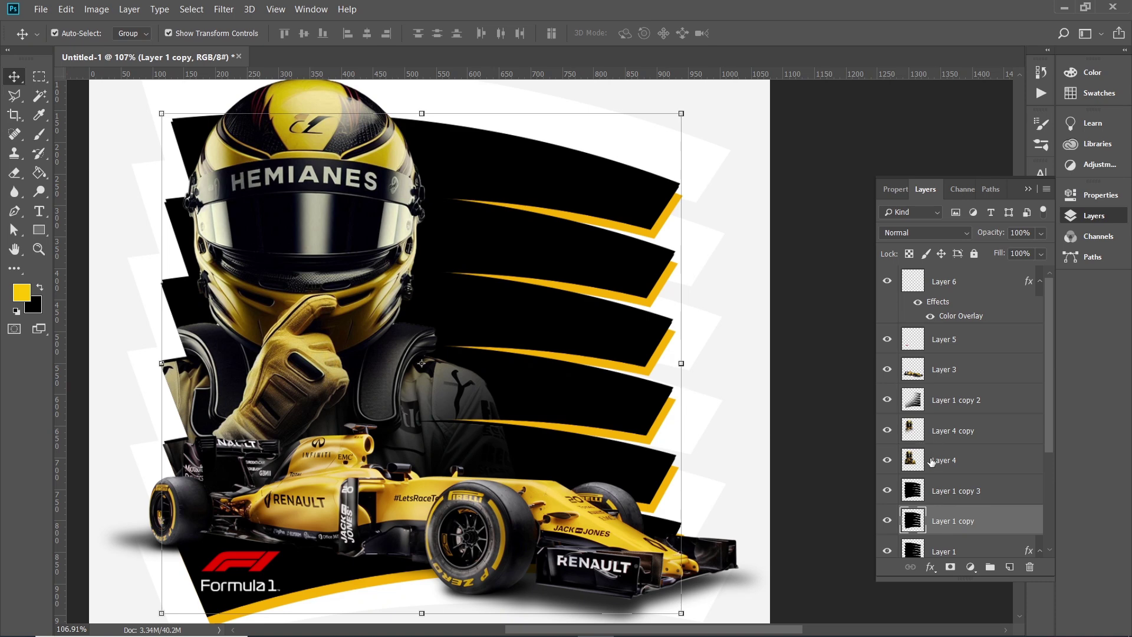
pyautogui.press('ctrl')
pyautogui.keyDown('ctrl'); pyautogui.click(912, 520); pyautogui.keyUp('ctrl')
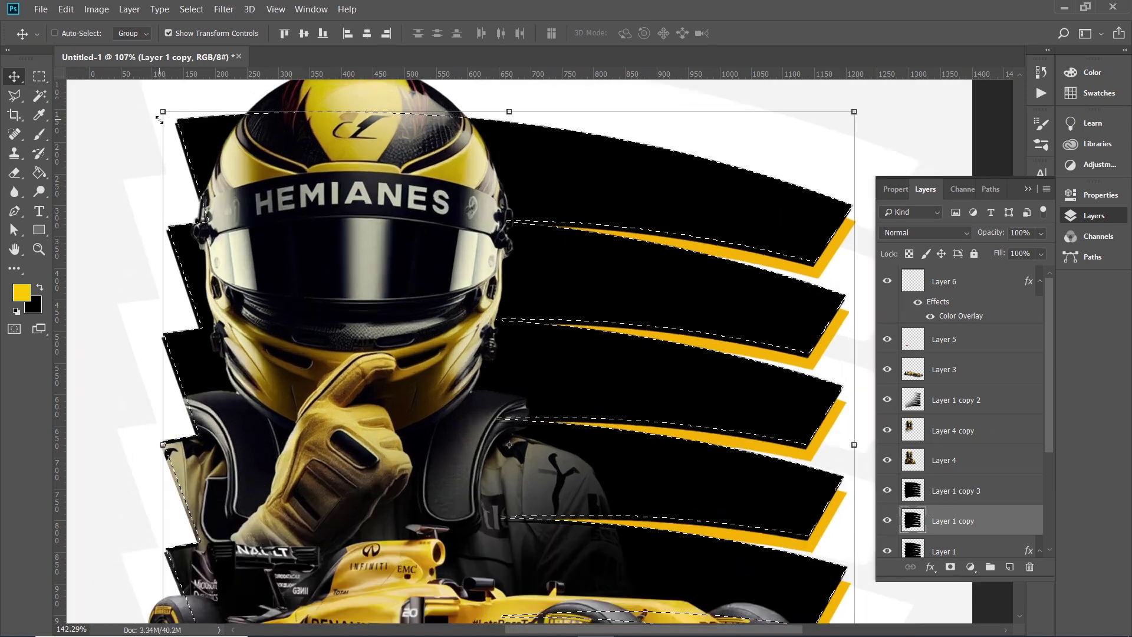
# Set the eraser brush size to 75 px
pyautogui.scroll(3, 163, 118)
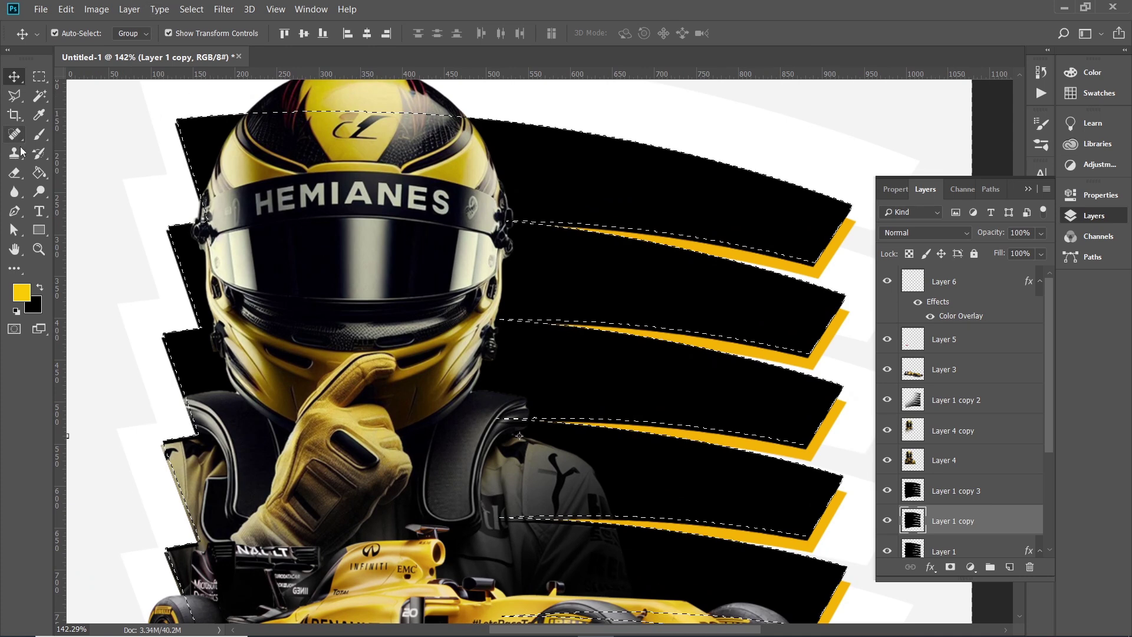
pyautogui.click(14, 172)
pyautogui.rightClick(284, 193)
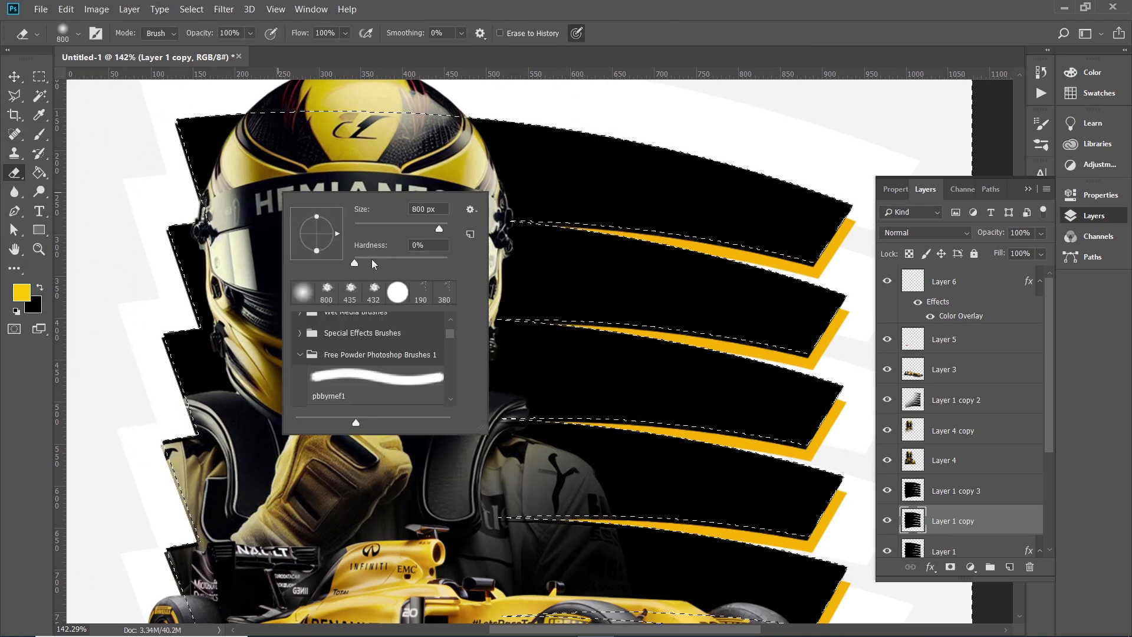
pyautogui.moveTo(413, 228); pyautogui.dragTo(392, 236)
pyautogui.press('Return')
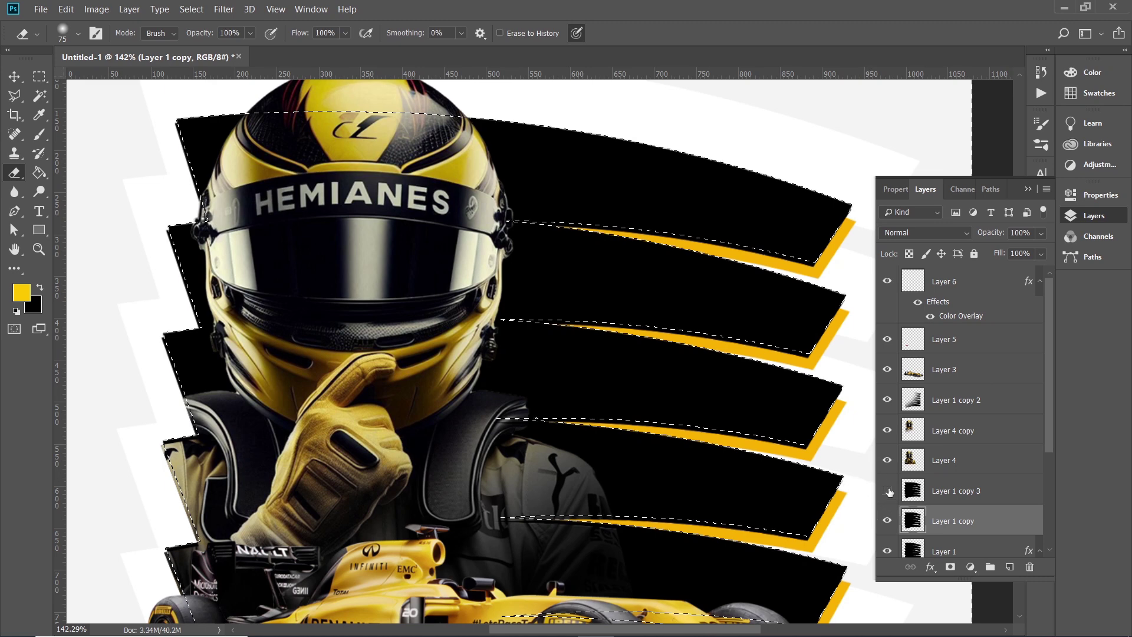
# Erase stray black on Layer 1 copy 3's left edge and beside the rear wing, then clear the selection
pyautogui.click(955, 490)
pyautogui.moveTo(187, 124)
pyautogui.mouseDown()
pyautogui.moveTo(189, 247)
pyautogui.moveTo(162, 242)
pyautogui.moveTo(157, 320)
pyautogui.moveTo(223, 556)
pyautogui.moveTo(281, 481)
pyautogui.mouseUp()
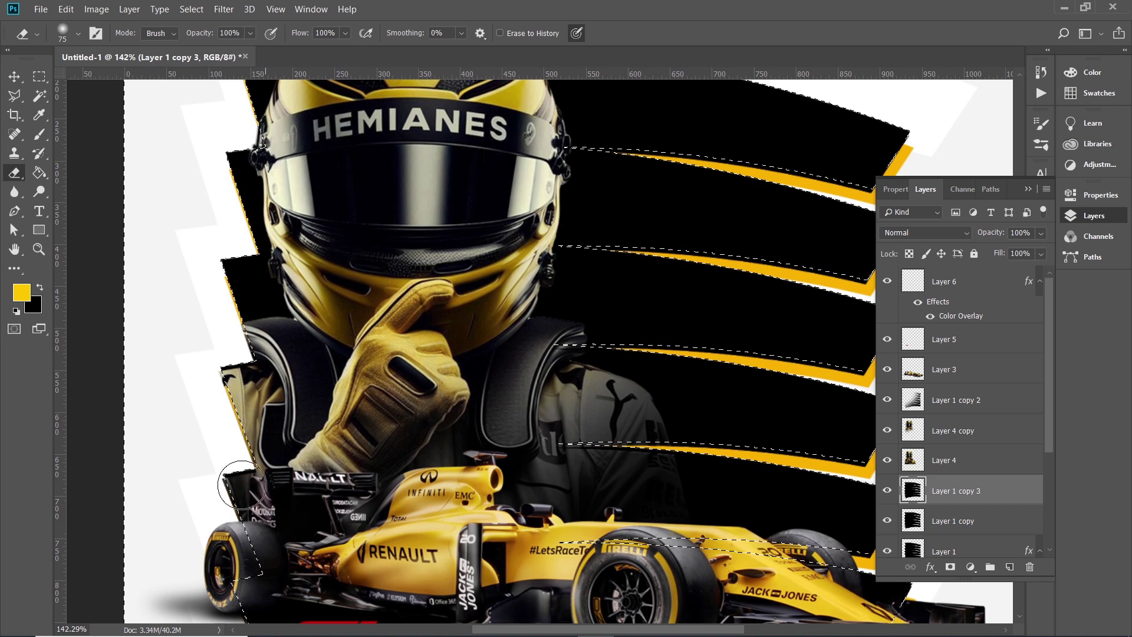
pyautogui.click(241, 484)
pyautogui.hotkey('ctrl', 'd')
pyautogui.click(14, 76)
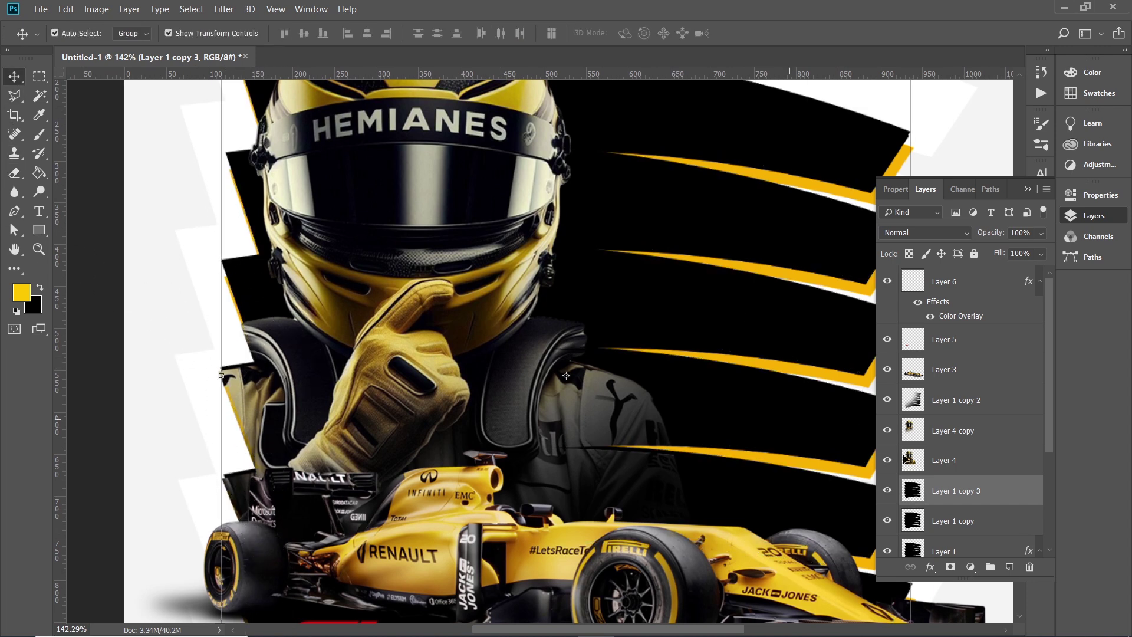
pyautogui.click(939, 512)
pyautogui.scroll(-2, 945, 526)
pyautogui.click(929, 494)
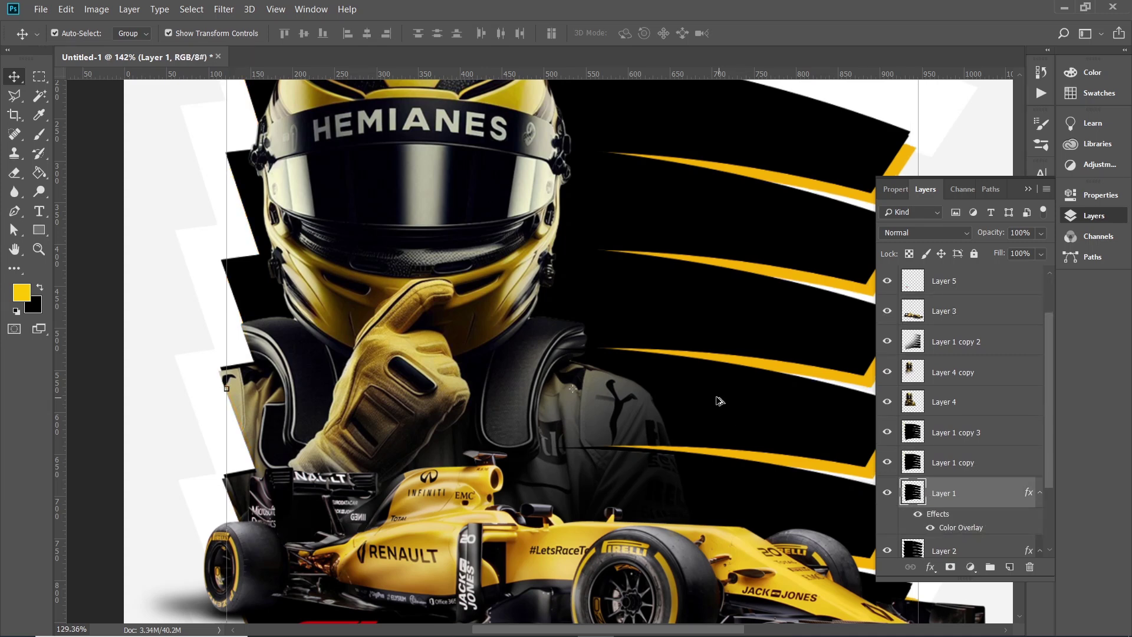
# Nudge the Layer 1 copy 3 stripes layer slightly into position
pyautogui.scroll(-2, 719, 401)
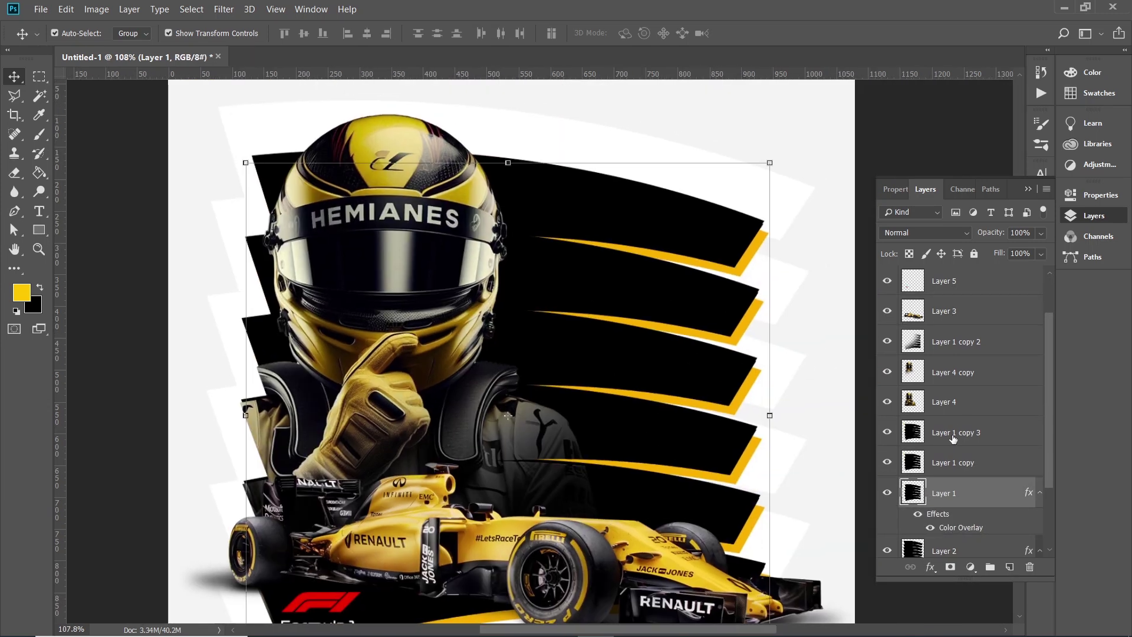
pyautogui.click(952, 437)
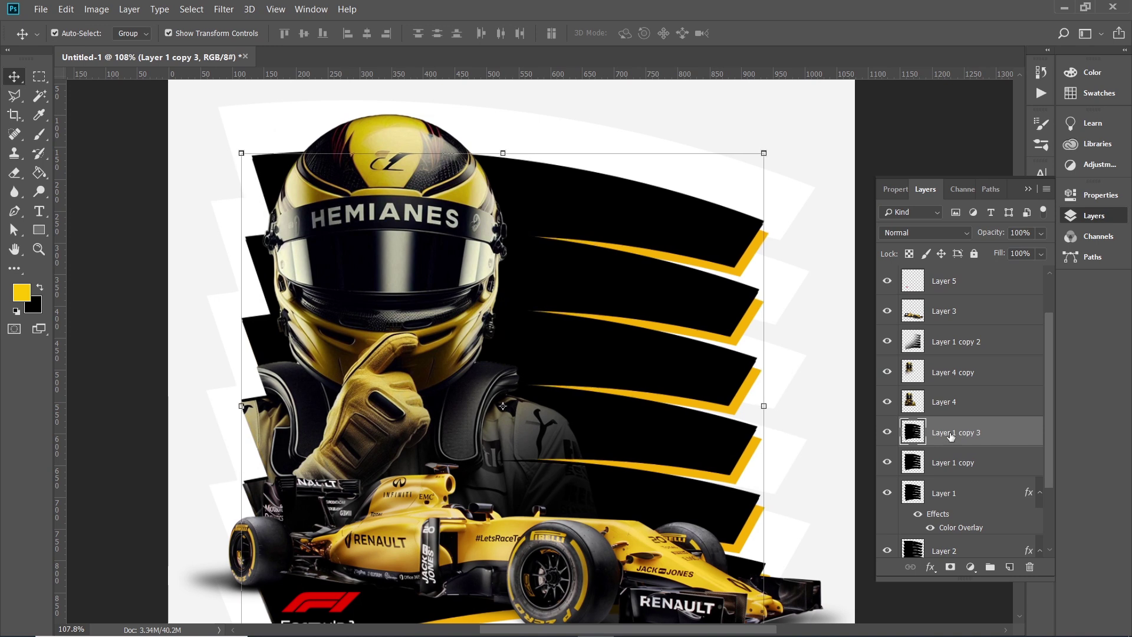
pyautogui.press('Up')
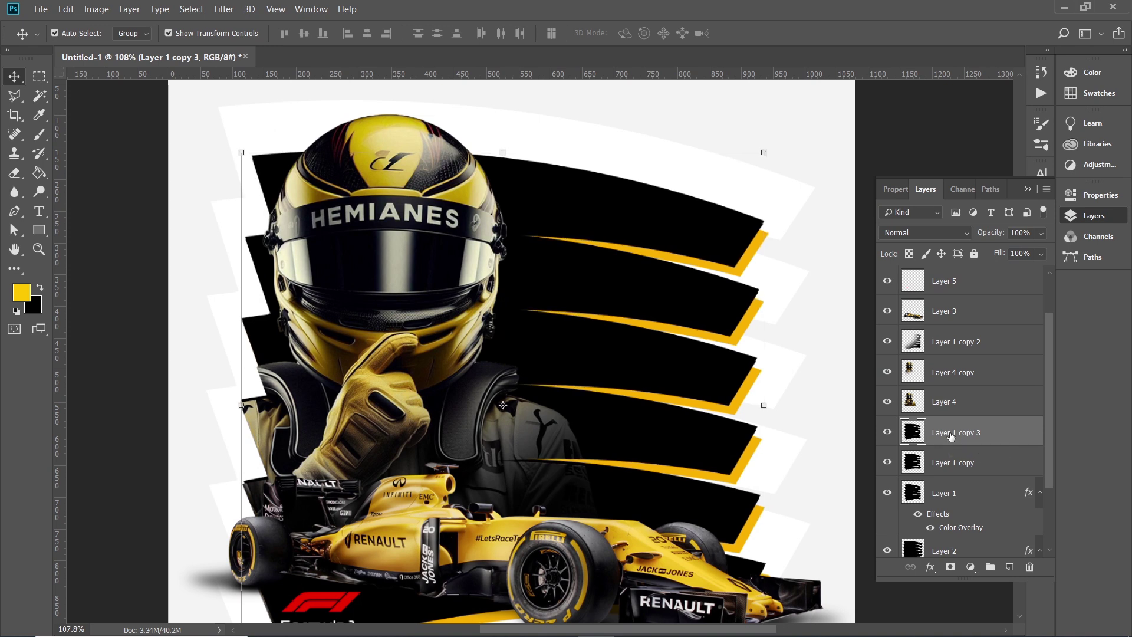
pyautogui.press('Down')
pyautogui.press('Down')
pyautogui.press('Down')
pyautogui.press('Left')
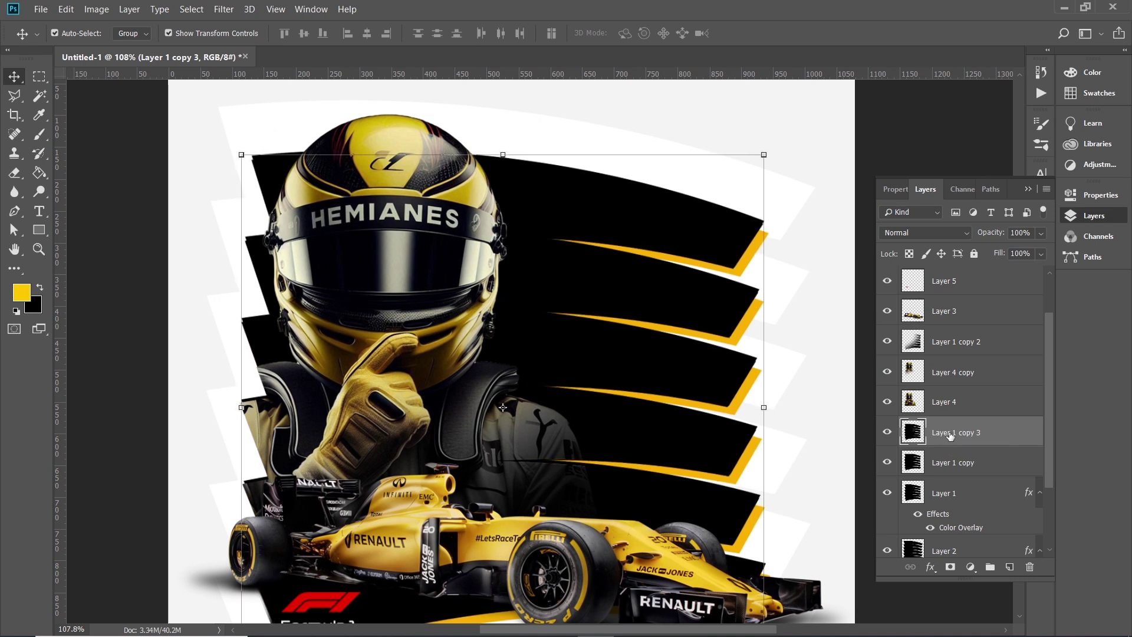
# Load the Layer 1 copy stripes as a selection and erase stripe pixels over the helmet and suit
pyautogui.click(942, 456)
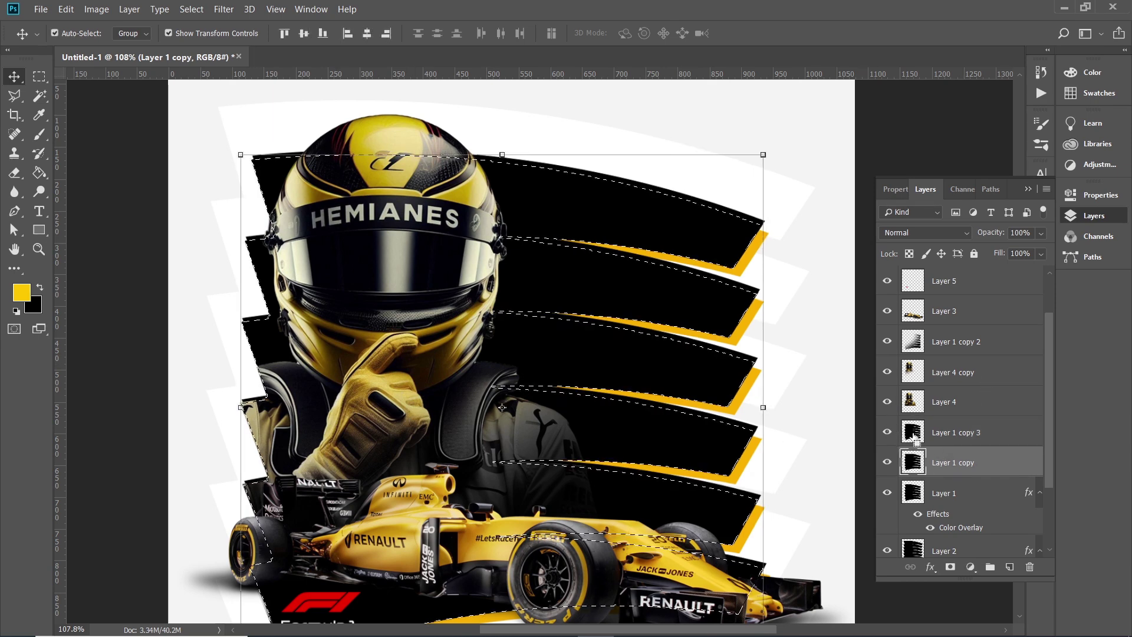
pyautogui.keyDown('ctrl'); pyautogui.click(913, 462); pyautogui.keyUp('ctrl')
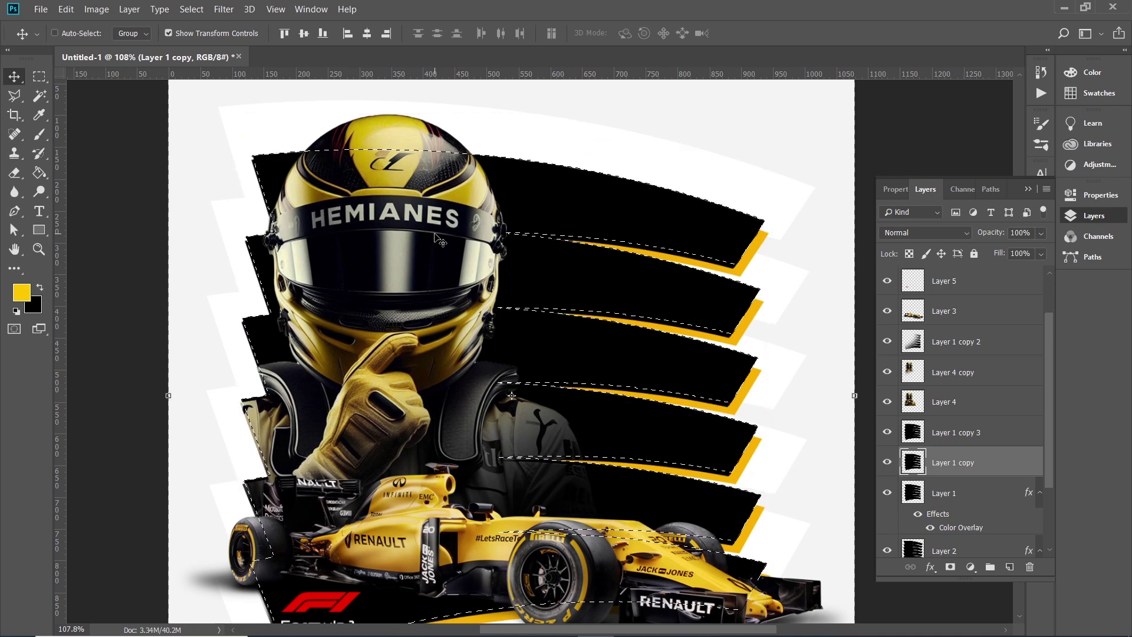
pyautogui.click(55, 33)
pyautogui.click(14, 172)
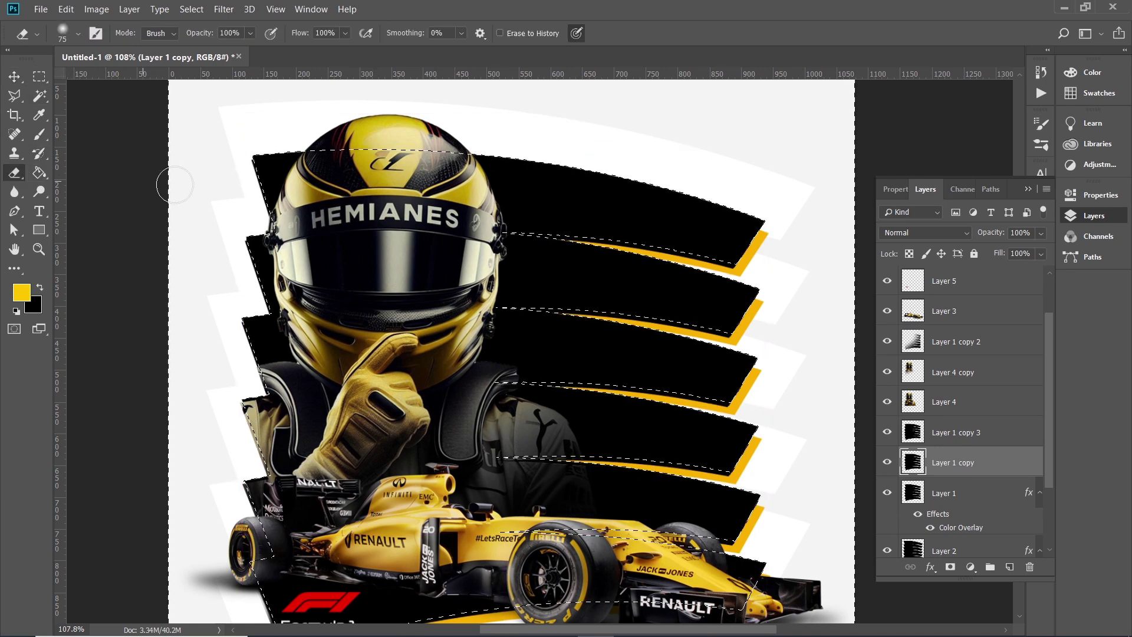
pyautogui.click(955, 432)
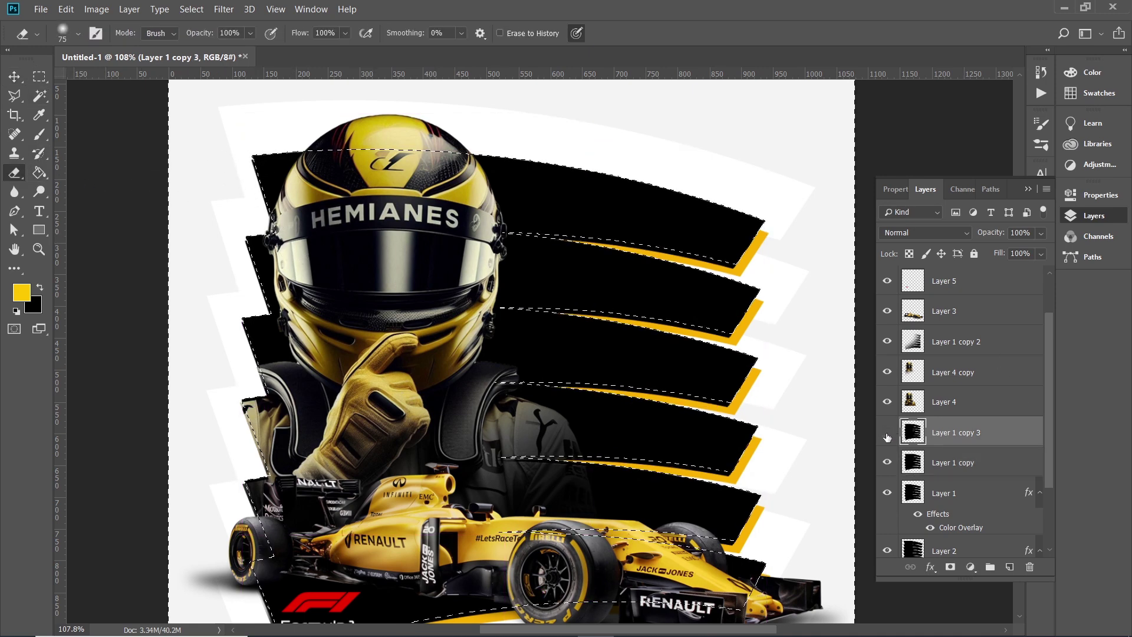
pyautogui.moveTo(299, 187)
pyautogui.mouseDown()
pyautogui.moveTo(270, 410)
pyautogui.moveTo(253, 443)
pyautogui.mouseUp()
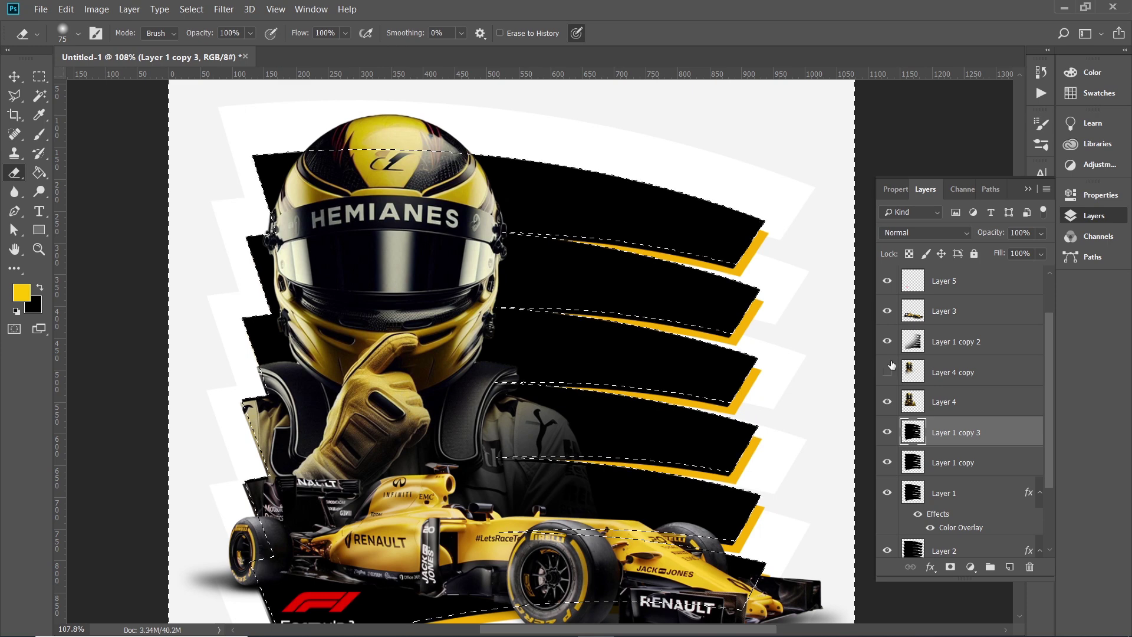
pyautogui.click(911, 403)
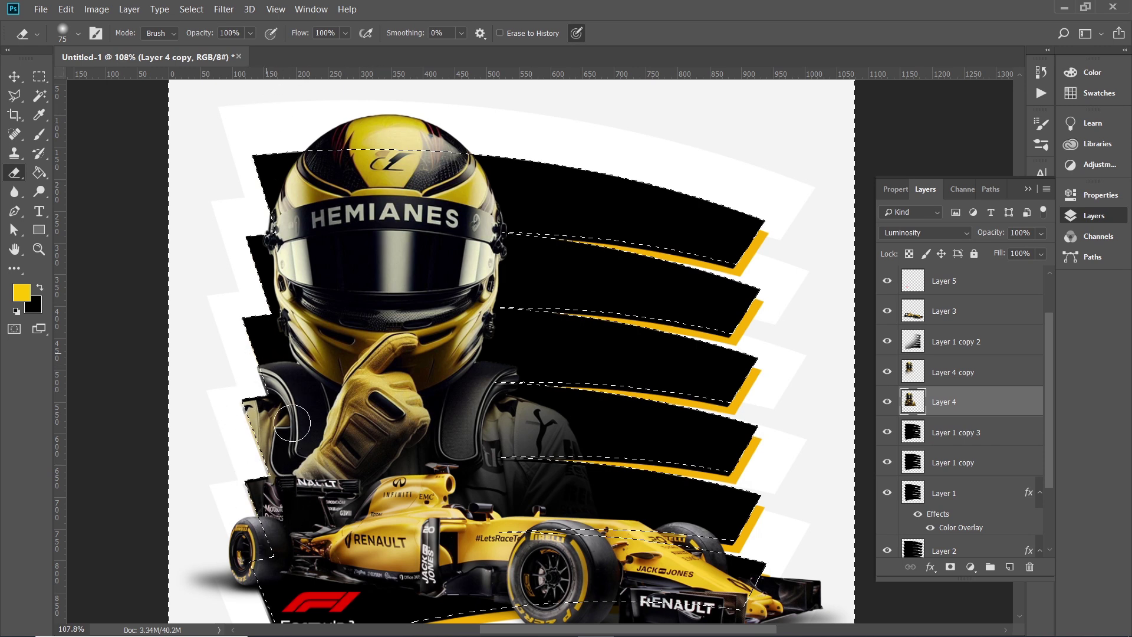
# Clear the stripe selection with Ctrl+D and deselect the Layer 4 copy layer
pyautogui.click(928, 375)
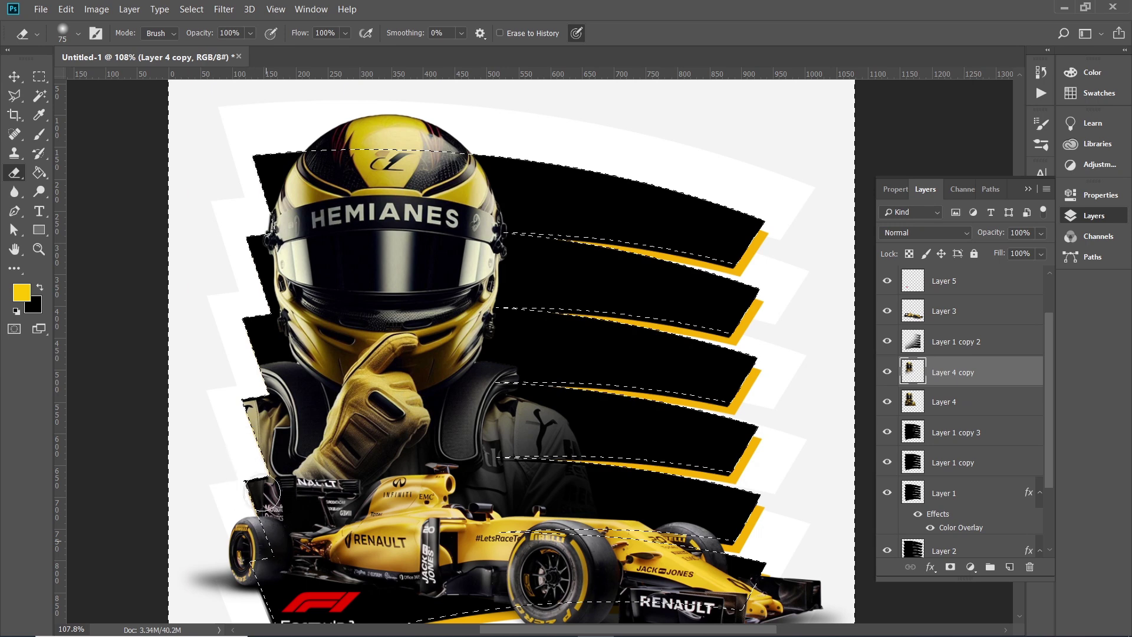
pyautogui.hotkey('ctrl', 'd')
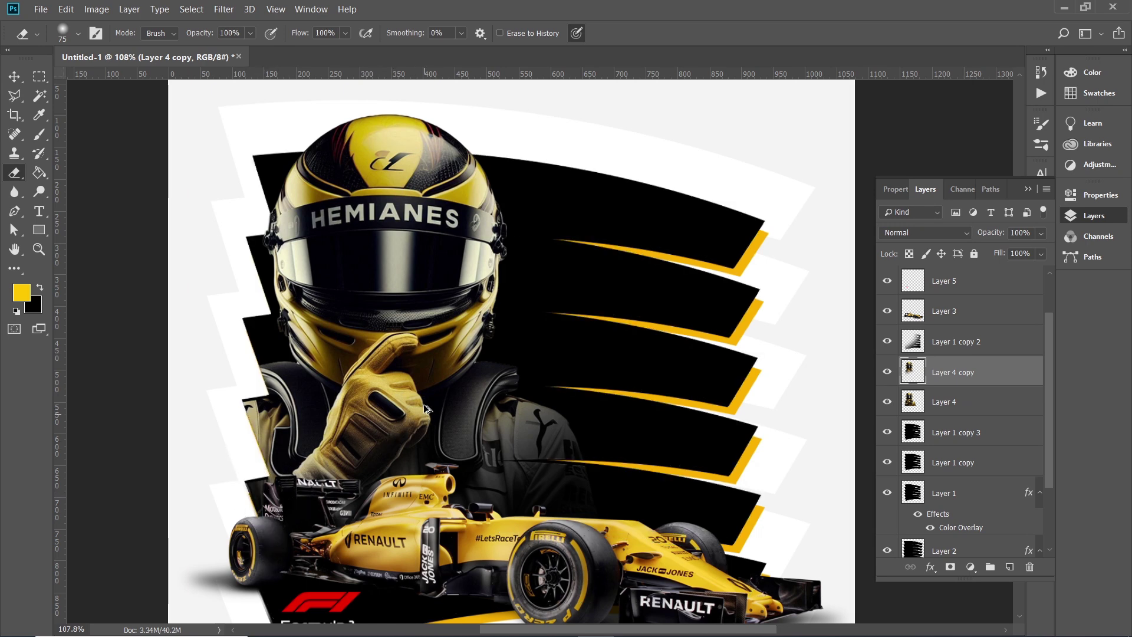
pyautogui.scroll(-3, 469, 404)
pyautogui.scroll(-1, 469, 404)
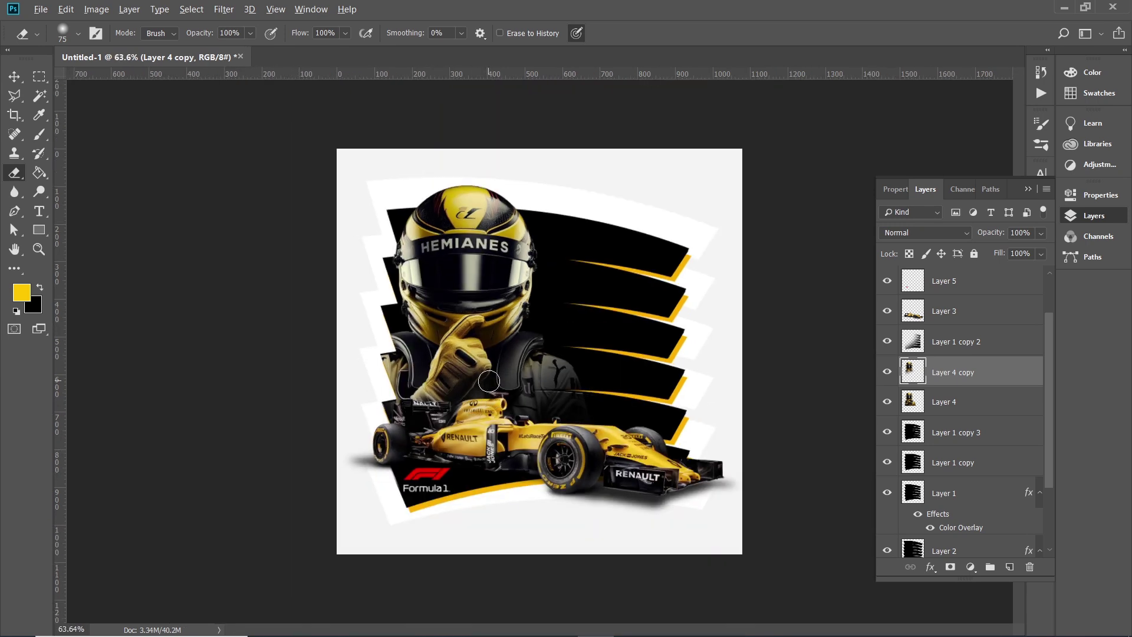
pyautogui.press('v')
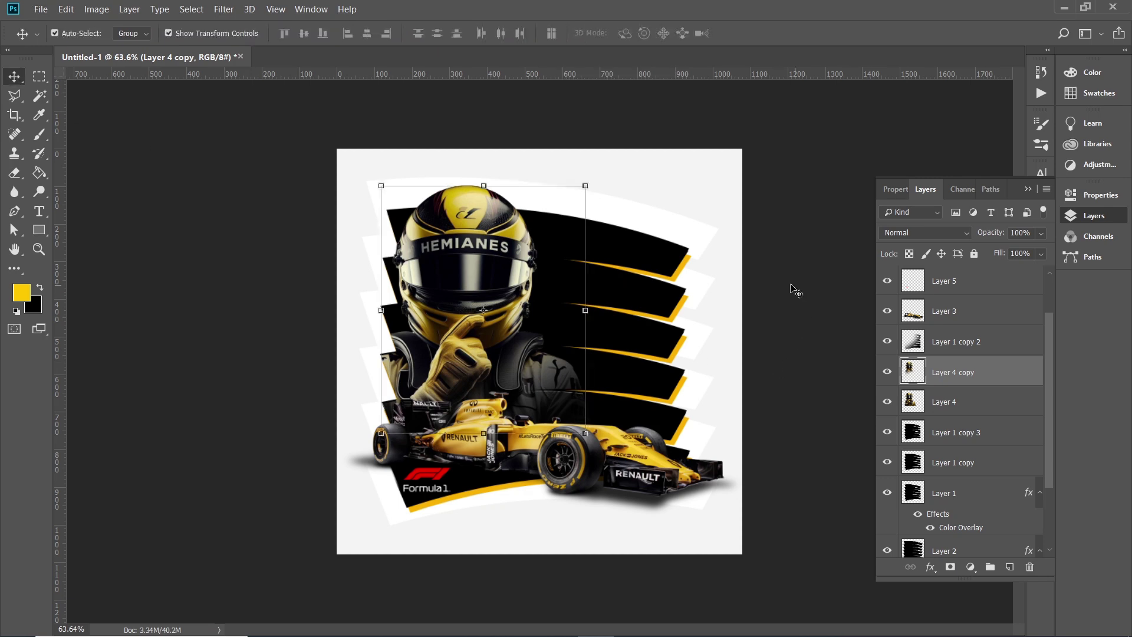
pyautogui.click(796, 290)
# Reselect the Layer 4 driver layer and switch to the Rectangle tool
pyautogui.scroll(1, 695, 427)
pyautogui.scroll(2, 696, 426)
pyautogui.scroll(1, 696, 426)
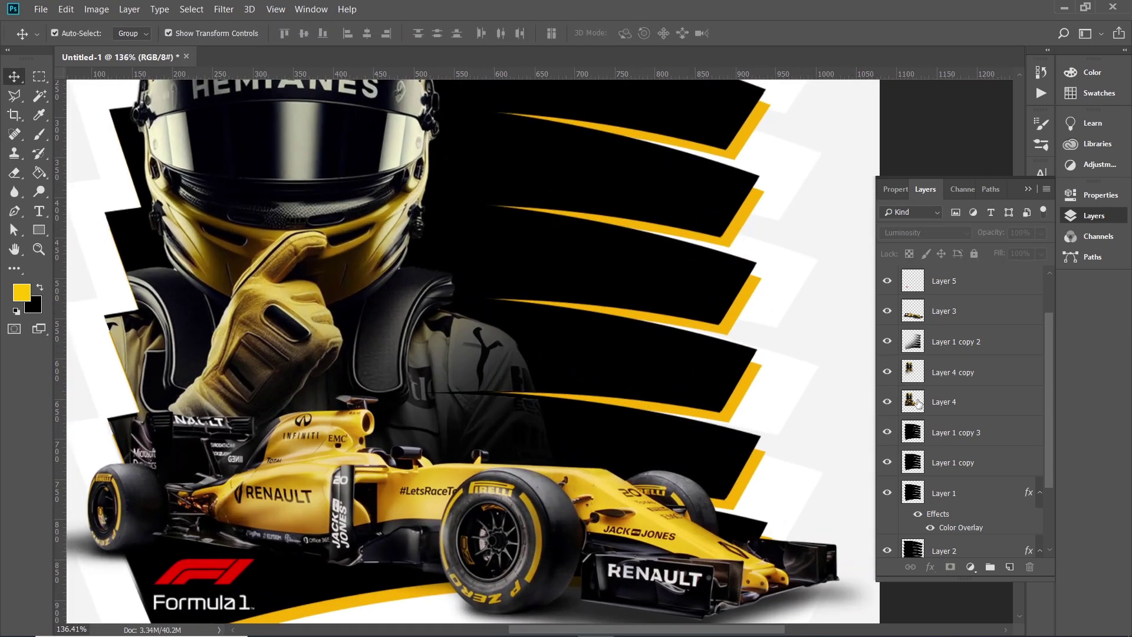
pyautogui.click(916, 402)
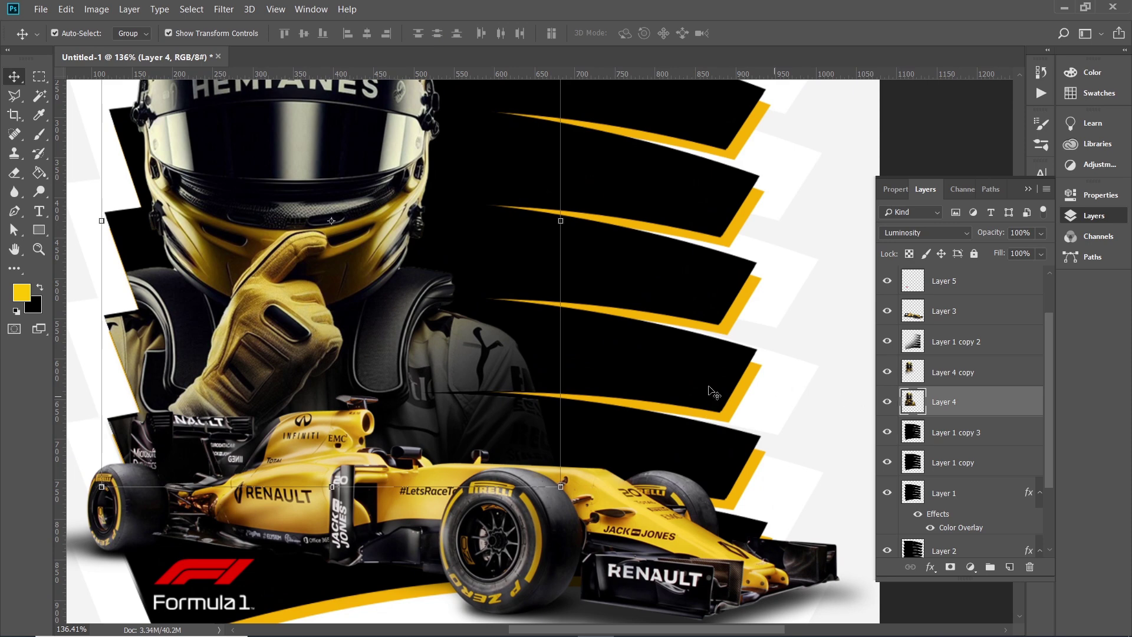
pyautogui.scroll(-2, 580, 364)
pyautogui.click(38, 230)
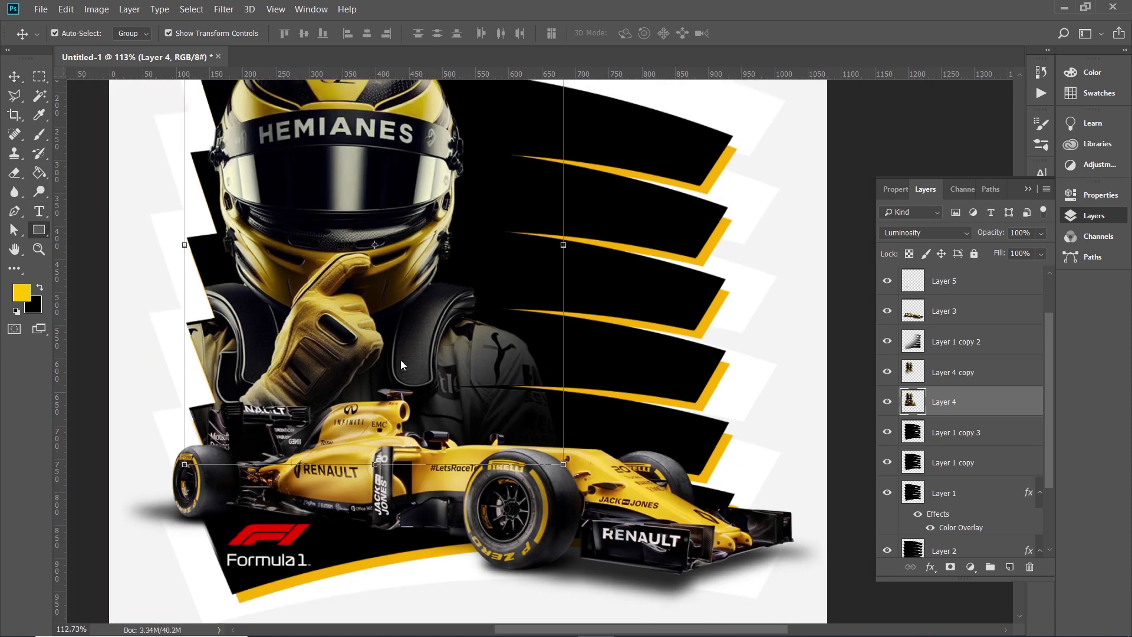
pyautogui.scroll(2, 483, 406)
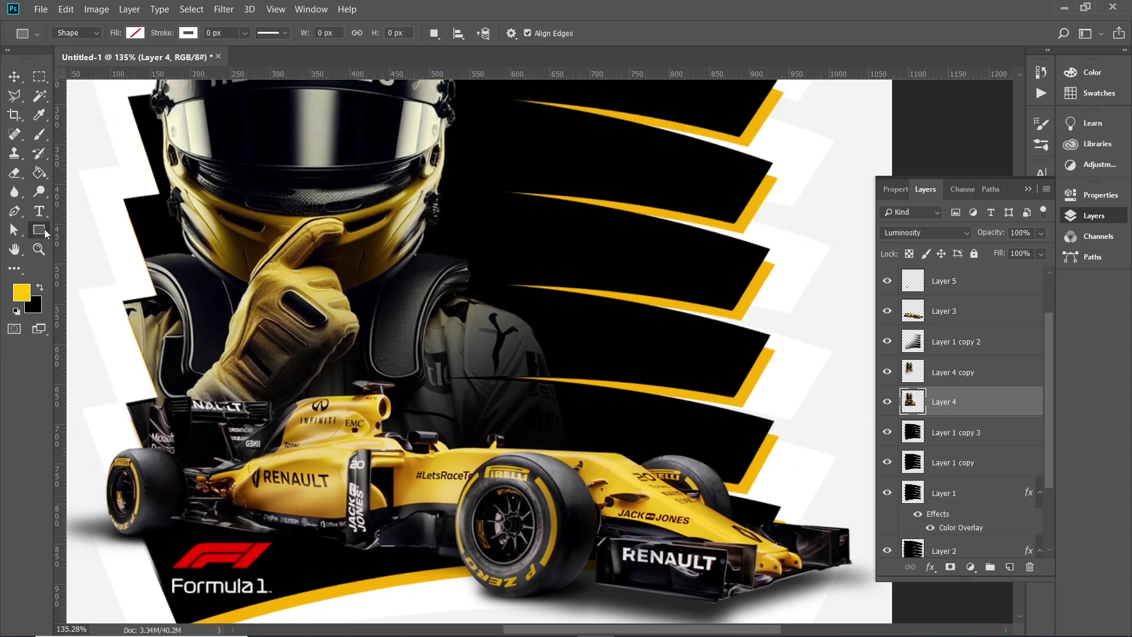
# Add an AUSTRALIA text layer on the poster
pyautogui.press('t')
pyautogui.scroll(1, 468, 331)
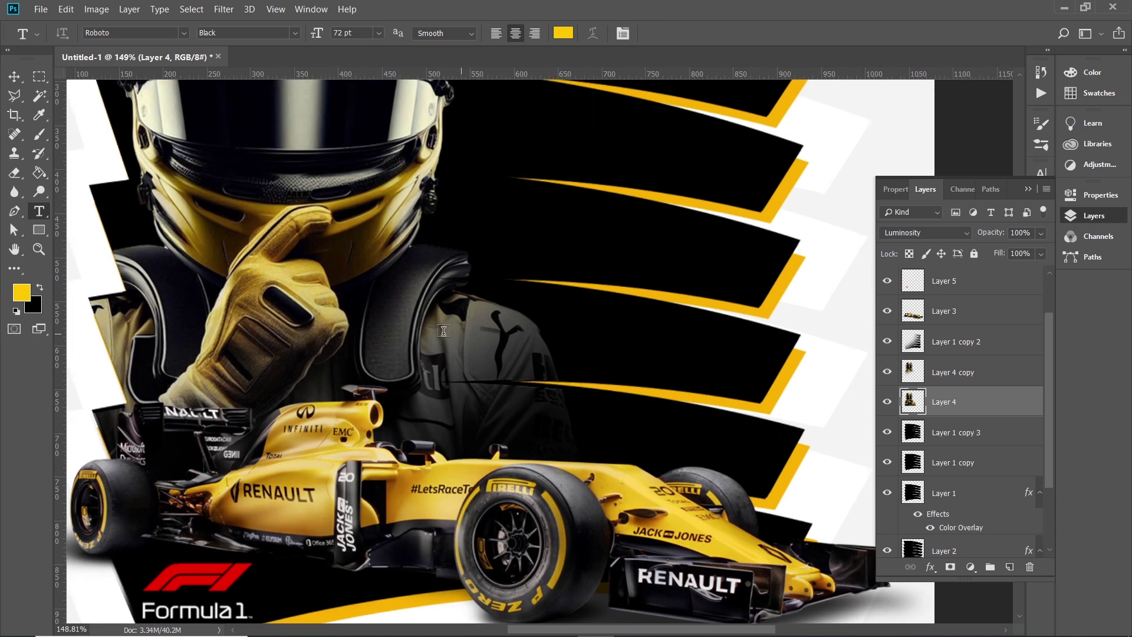
pyautogui.click(443, 333)
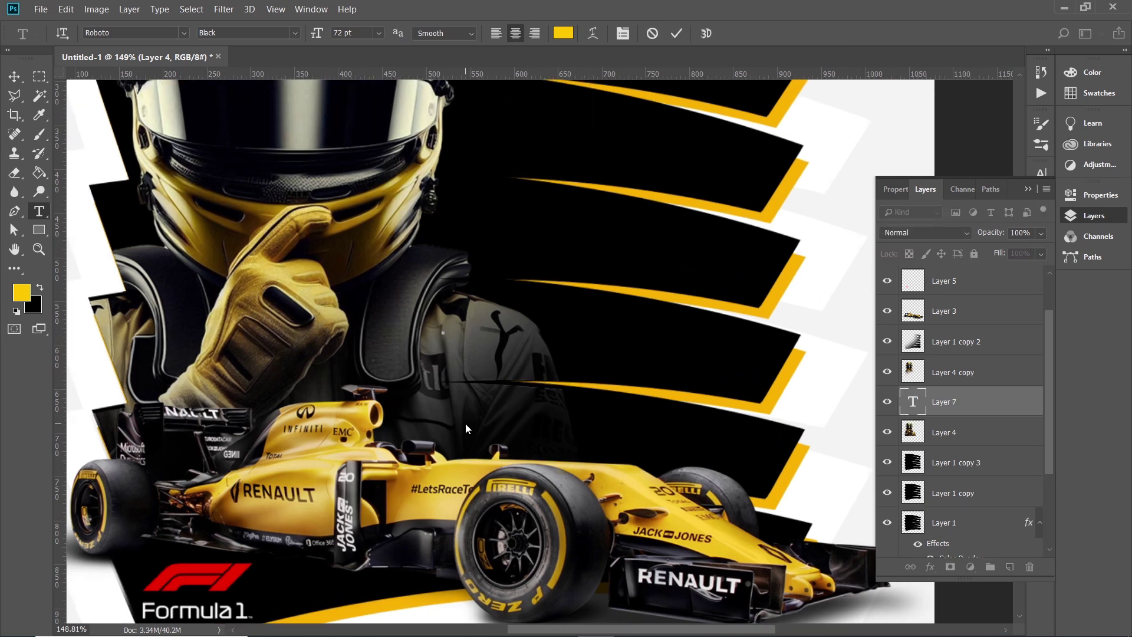
pyautogui.write('AU')
pyautogui.write('STRA')
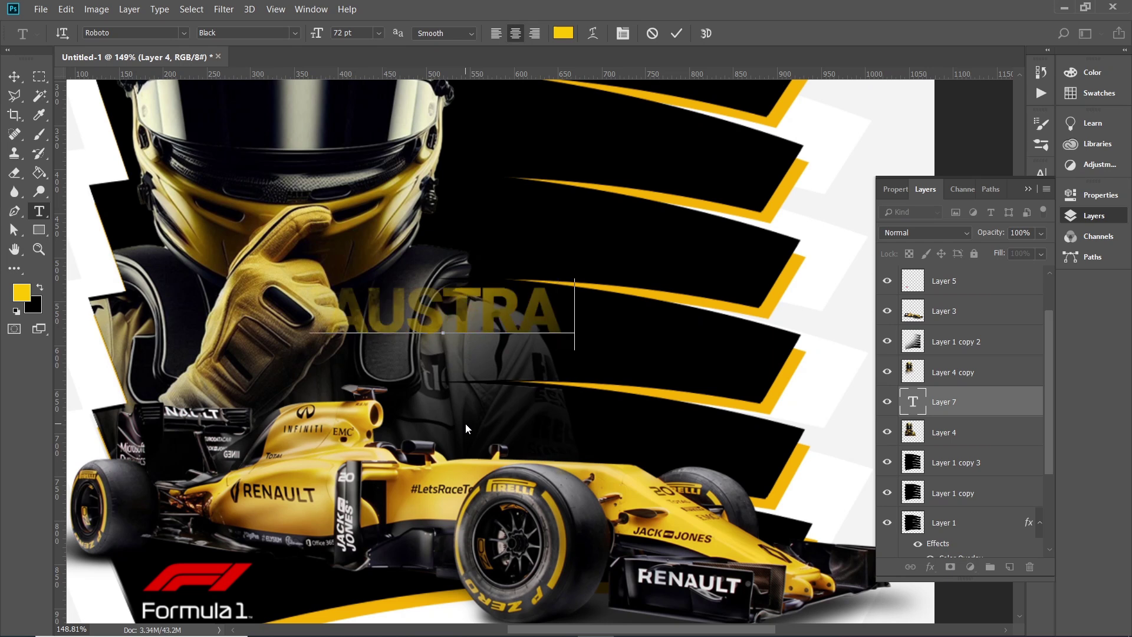
pyautogui.write('LIA')
pyautogui.hotkey('ctrl', 'a')
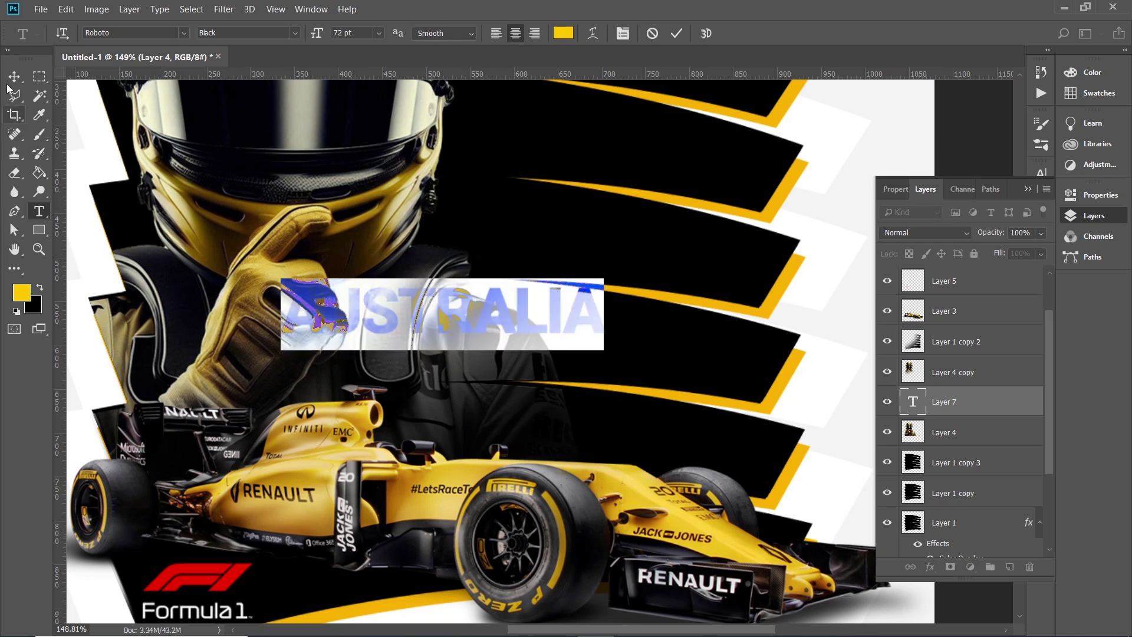
pyautogui.click(15, 76)
pyautogui.hotkey('ctrl', 'shift', ']')
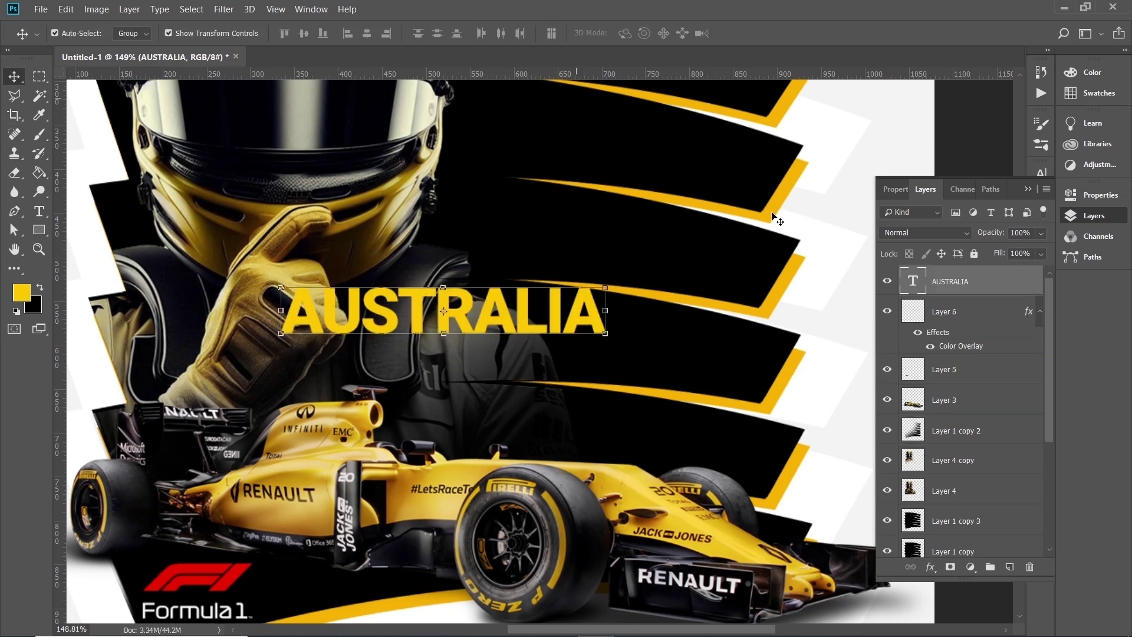
# Change AUSTRALIA to Peyda Black and move it onto the black stripes
pyautogui.doubleClick(913, 281)
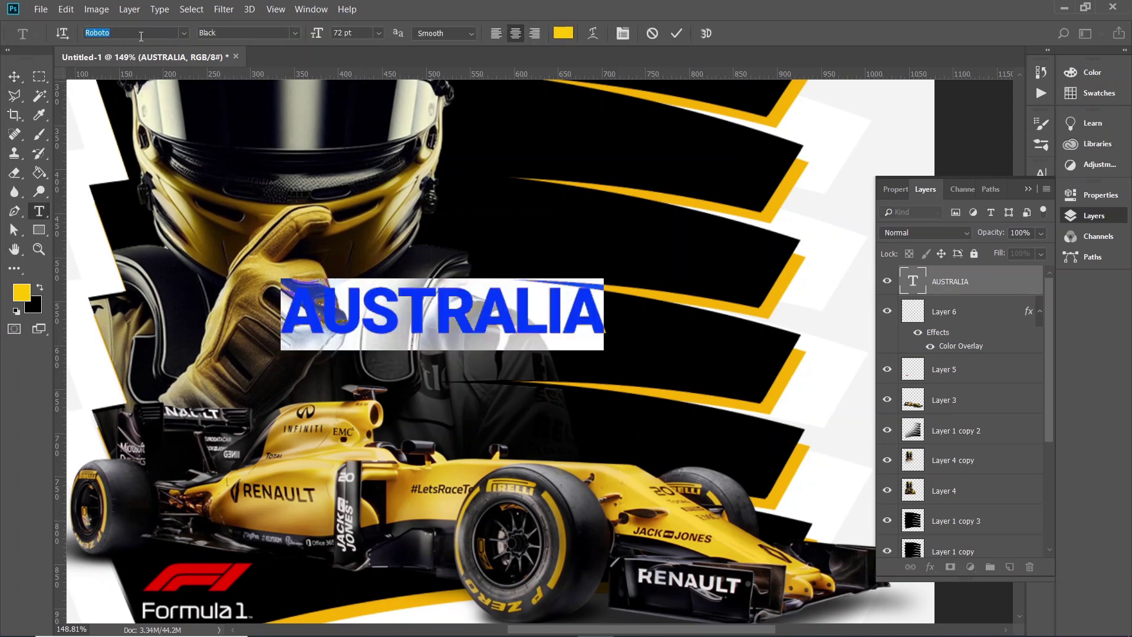
pyautogui.click(184, 33)
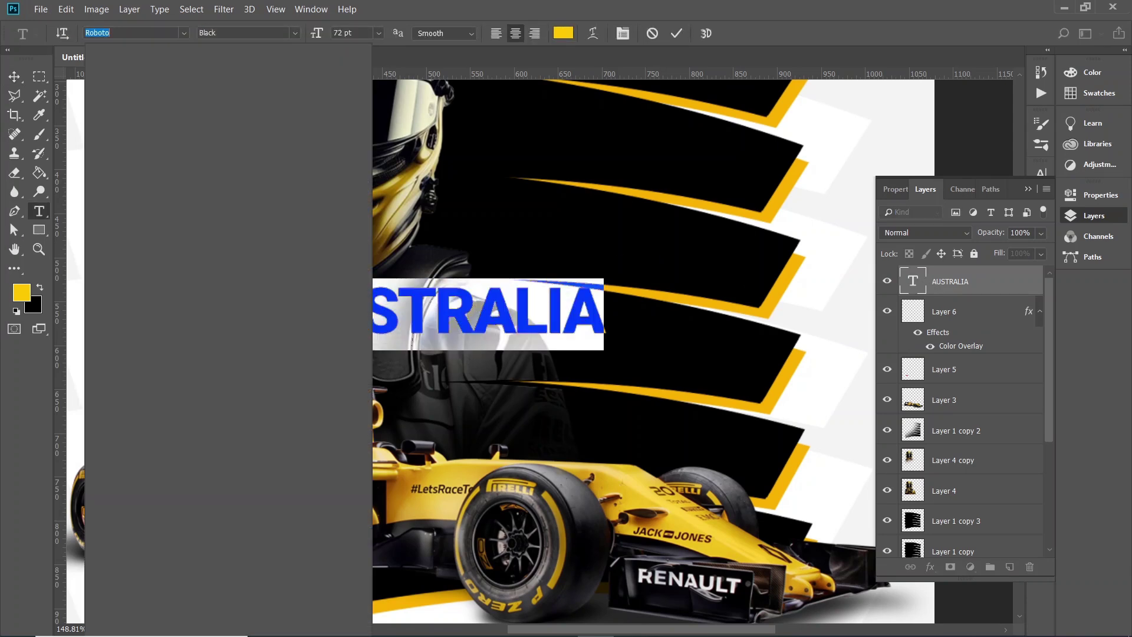
pyautogui.write('PEYDA')
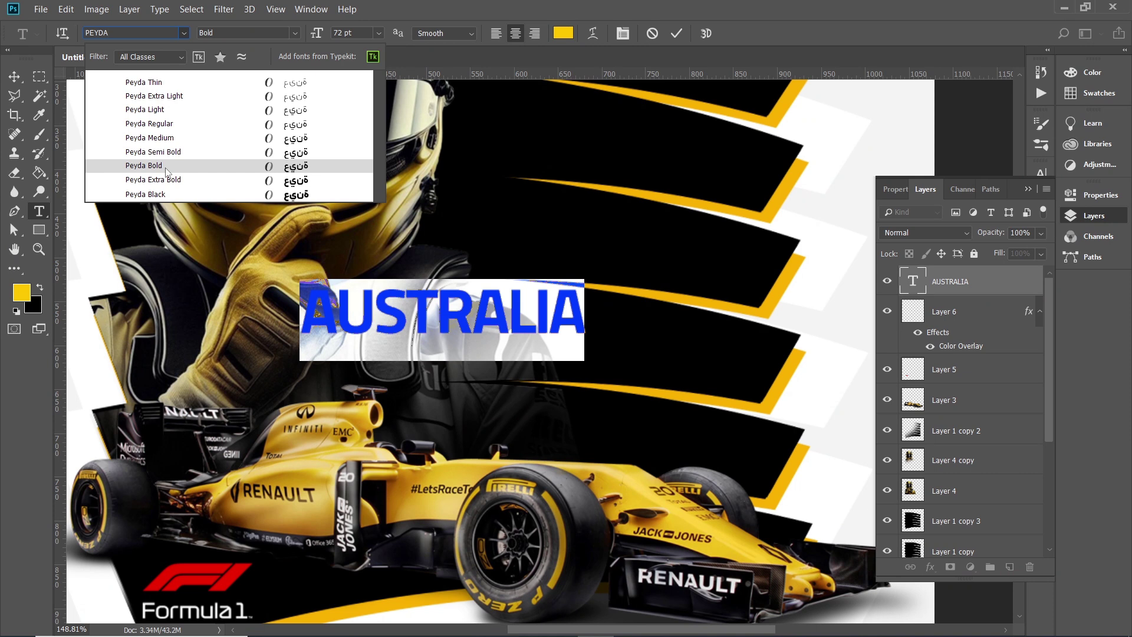
pyautogui.click(147, 193)
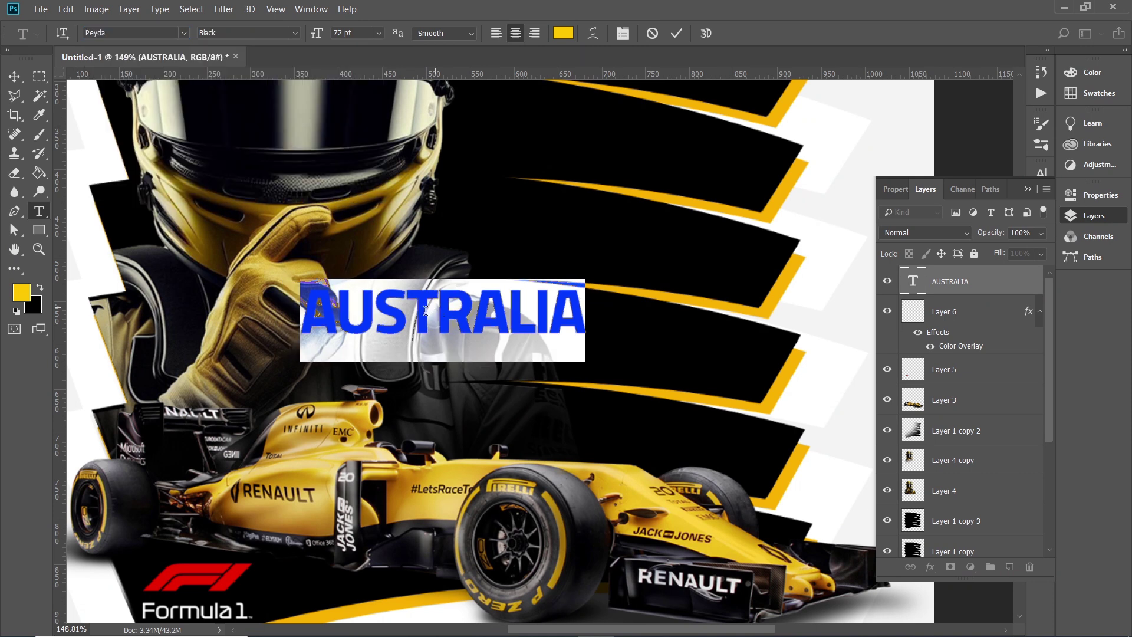
pyautogui.click(14, 76)
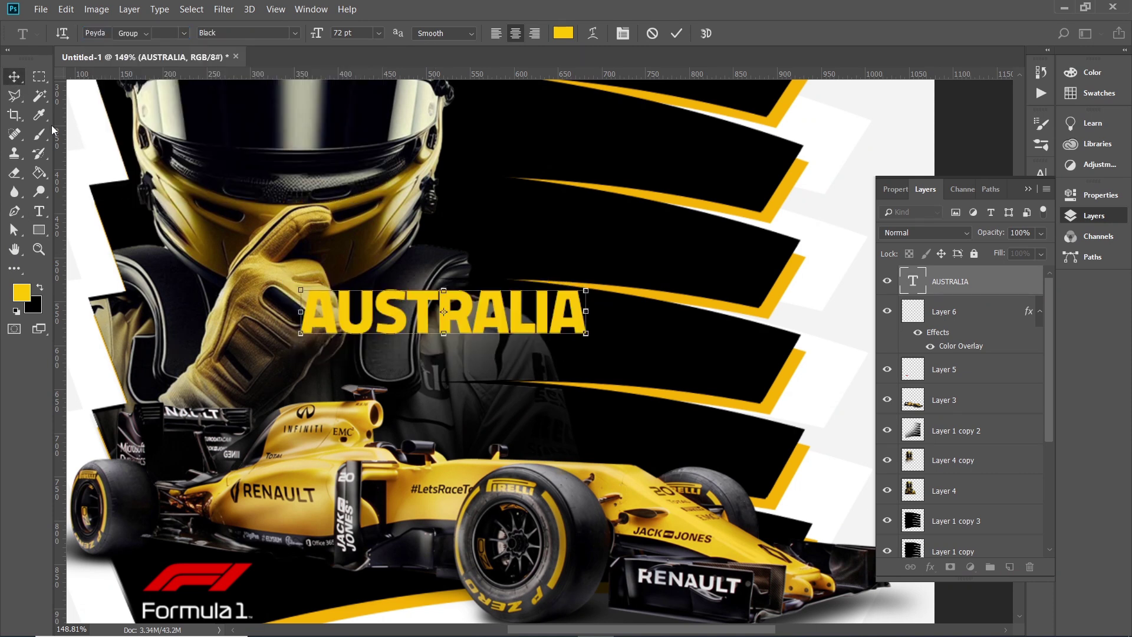
pyautogui.moveTo(453, 302); pyautogui.dragTo(565, 312)
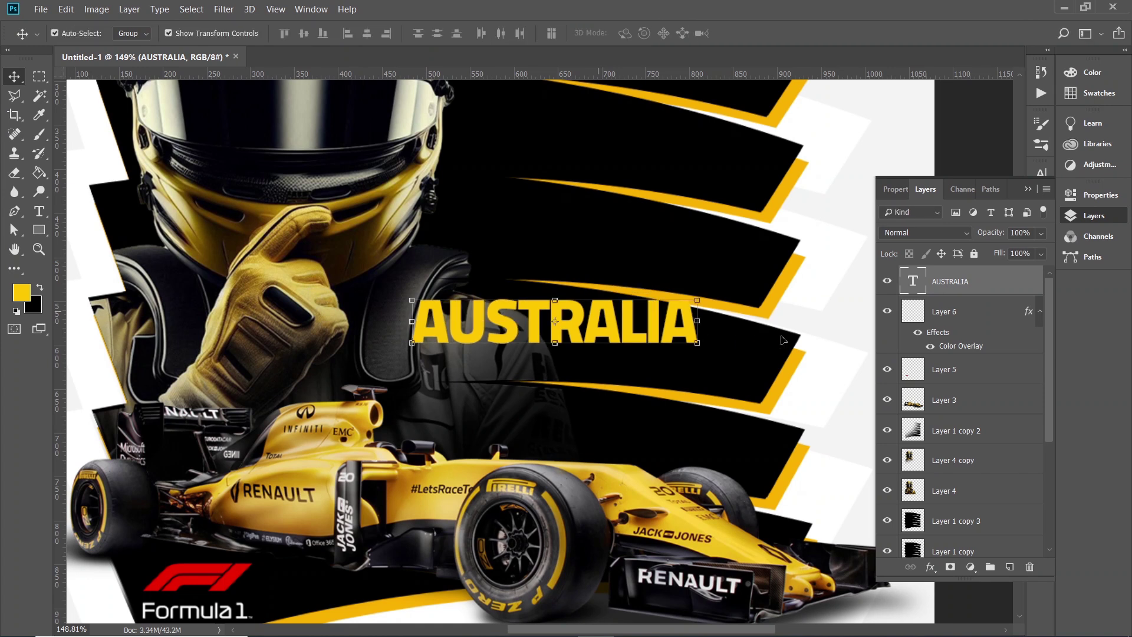
# Make the AUSTRALIA text white and duplicate it into a new layer
pyautogui.doubleClick(902, 287)
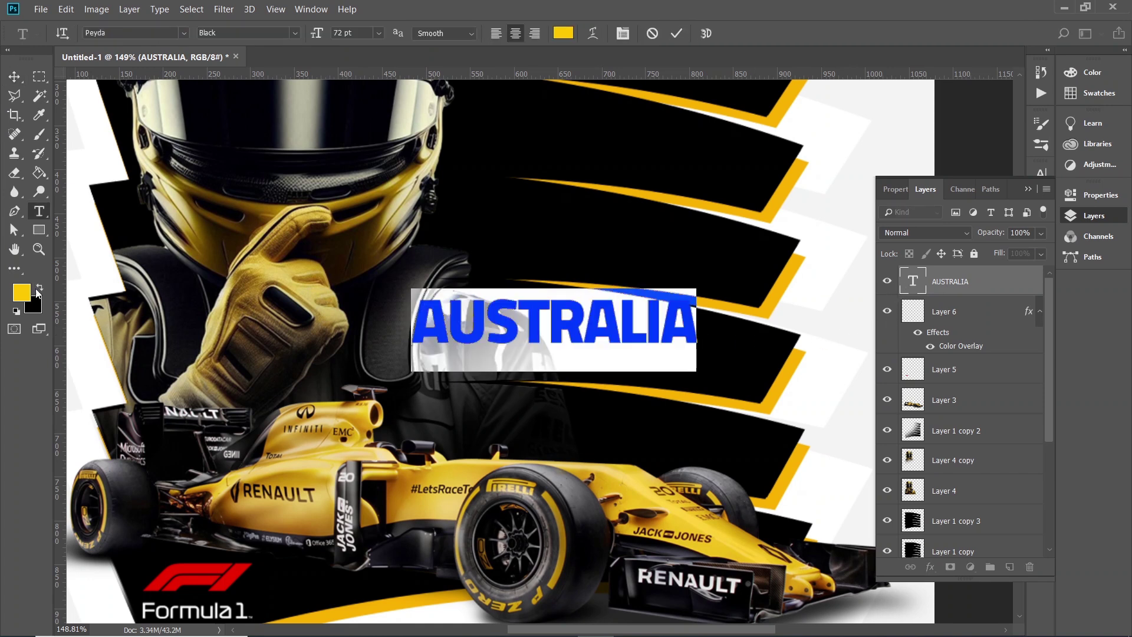
pyautogui.click(17, 313)
pyautogui.click(39, 288)
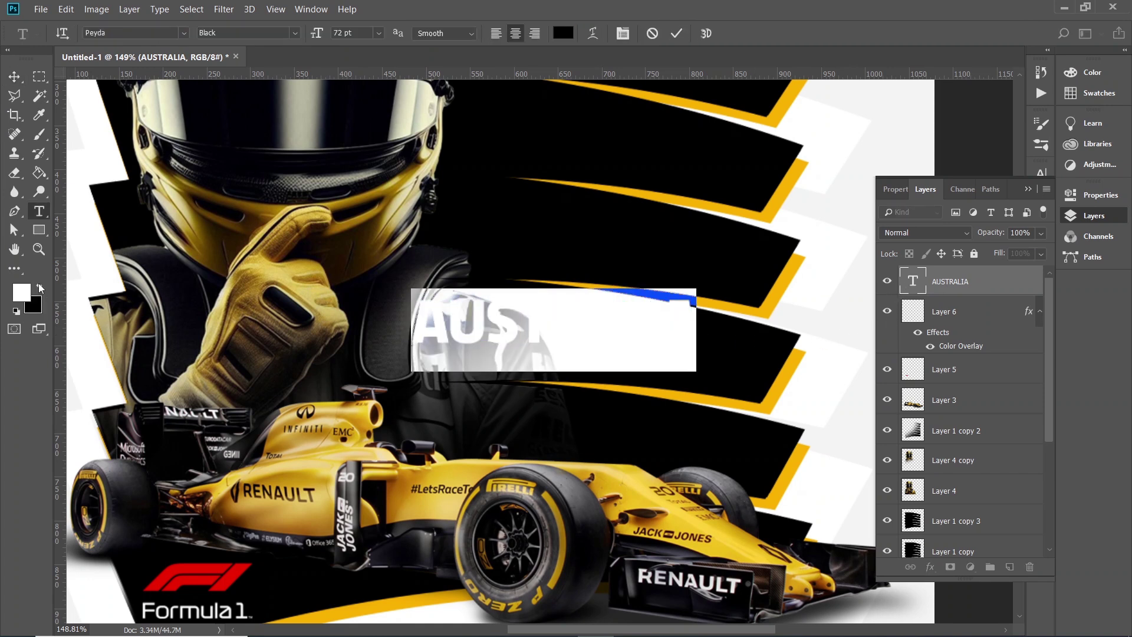
pyautogui.click(8, 74)
pyautogui.moveTo(642, 327); pyautogui.dragTo(683, 303)
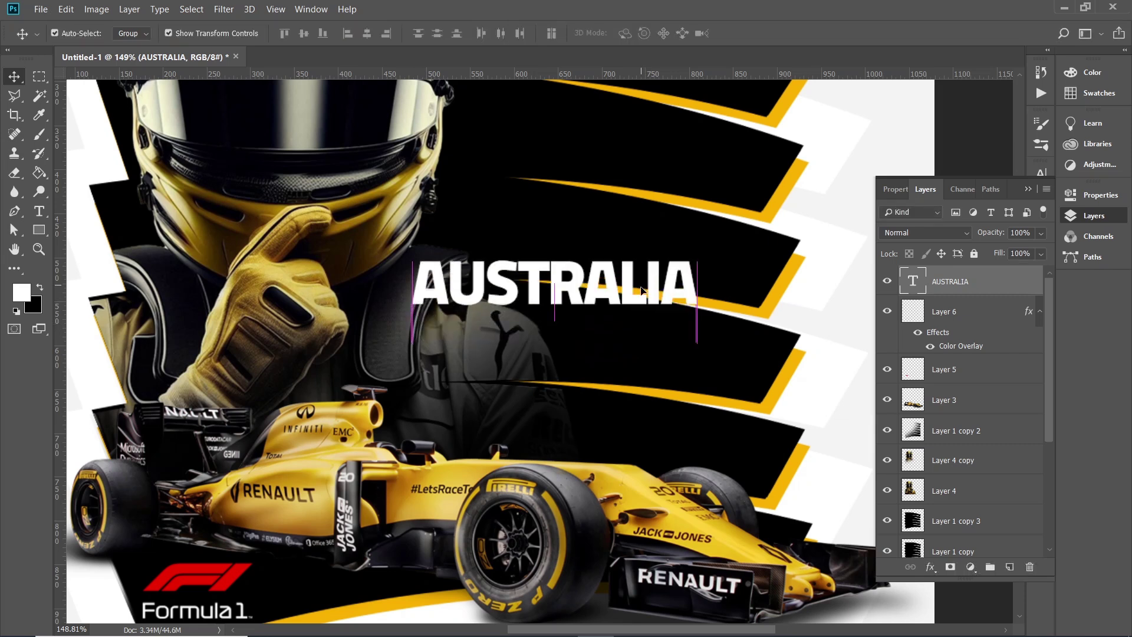
# Move the AUSTRALIA copy below the original and retype it as MELBOURNE
pyautogui.click(940, 287)
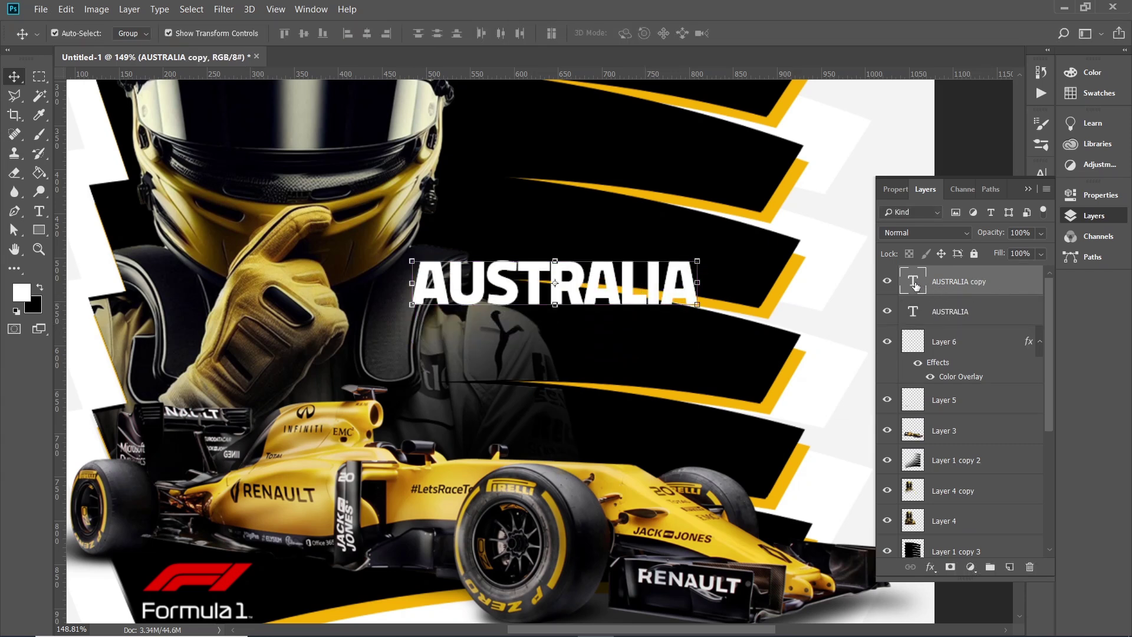
pyautogui.moveTo(660, 283); pyautogui.dragTo(660, 337)
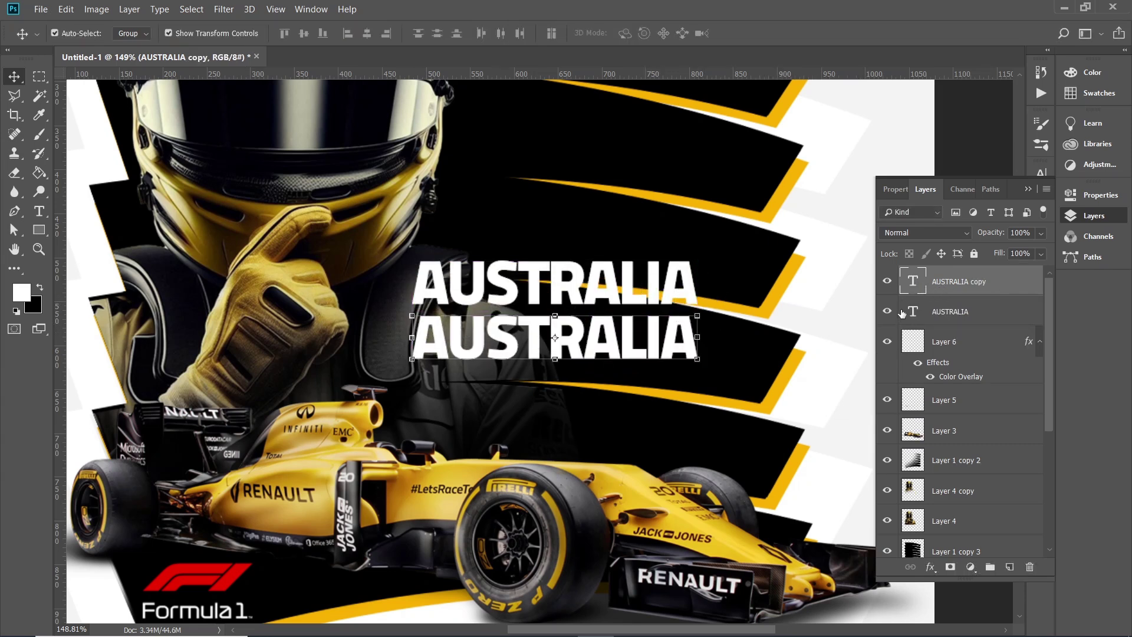
pyautogui.doubleClick(910, 282)
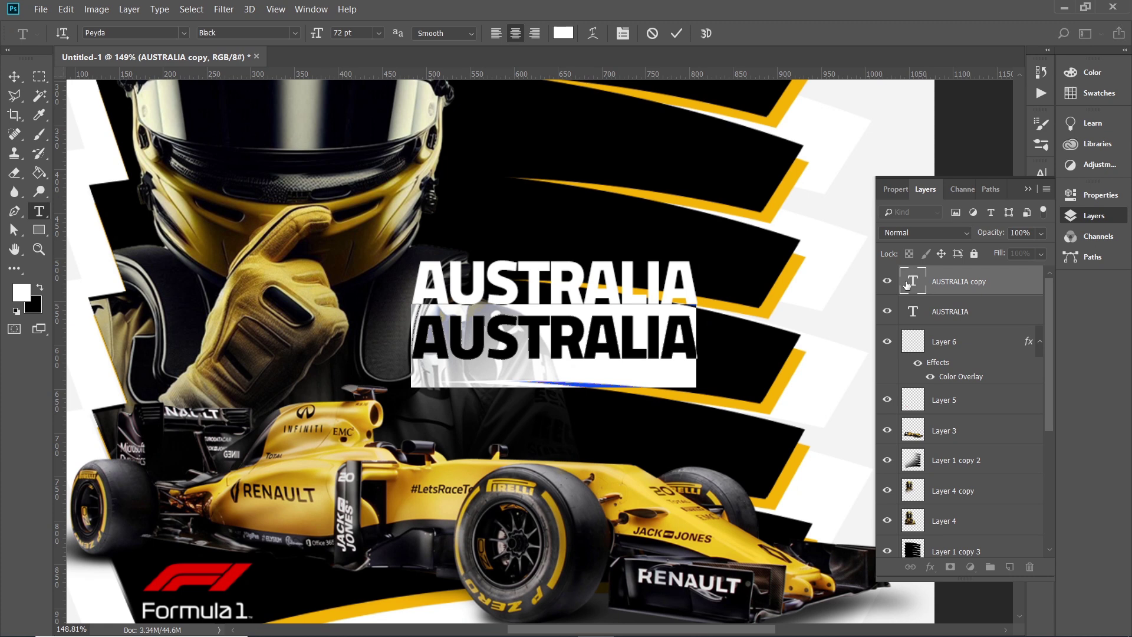
pyautogui.write('m')
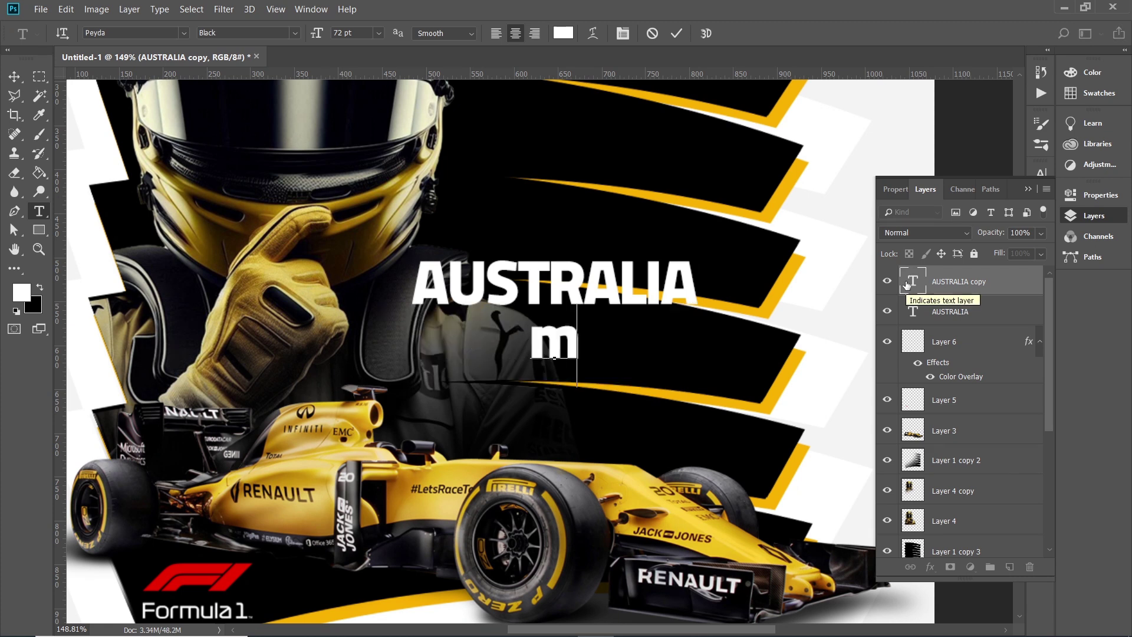
pyautogui.press('BackSpace')
pyautogui.write('ME')
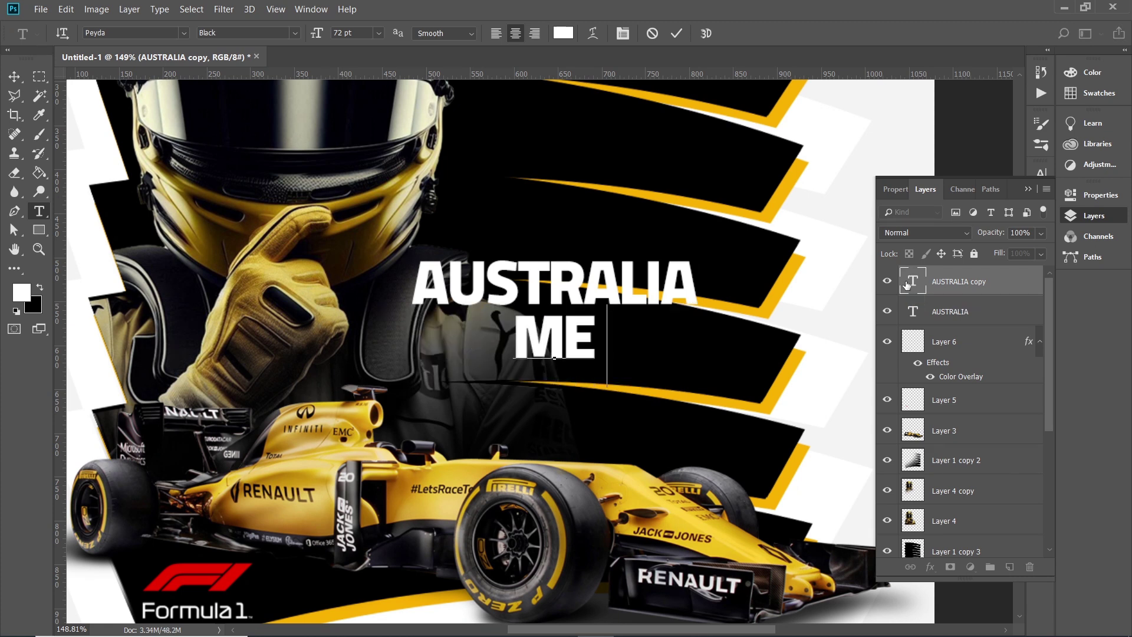
pyautogui.write('LBCUR')
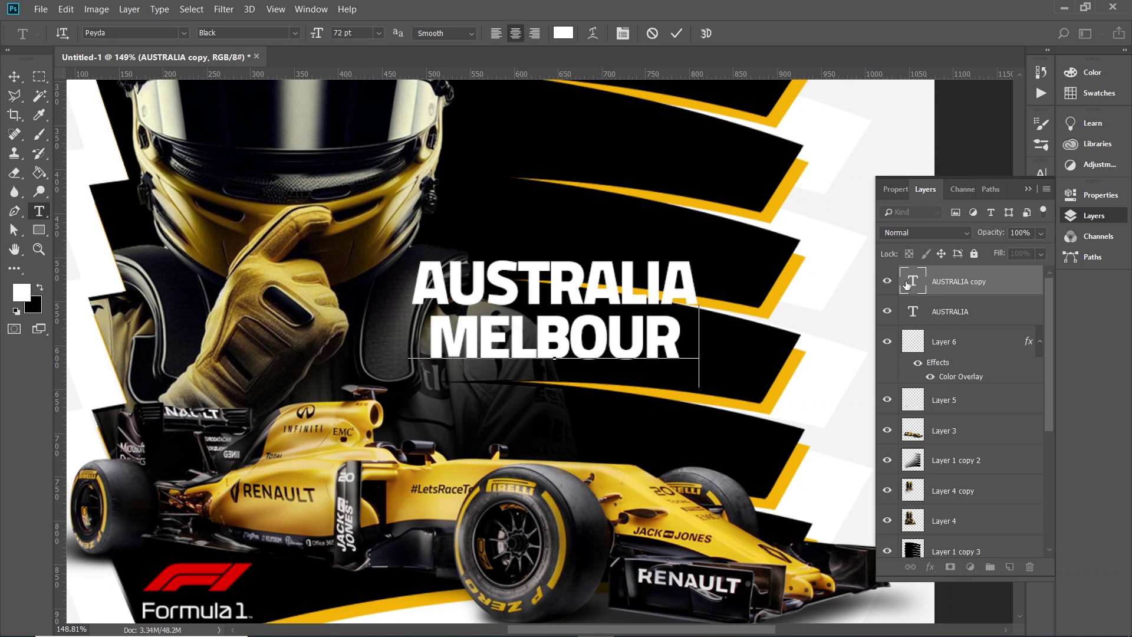
pyautogui.write('NE')
pyautogui.hotkey('ctrl', 'a')
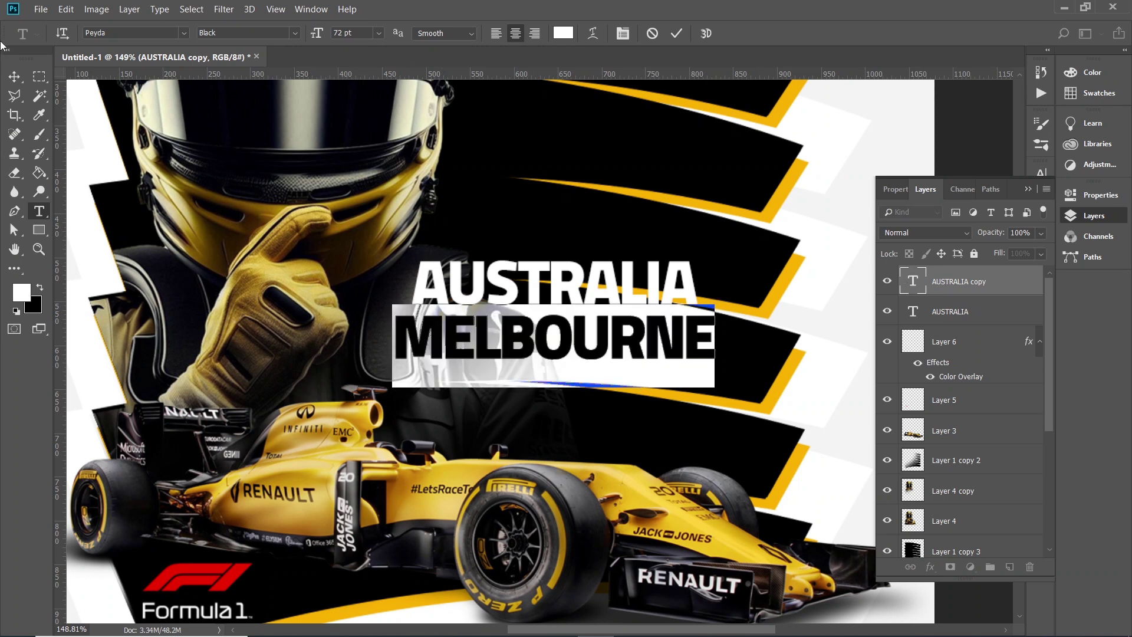
pyautogui.click(13, 77)
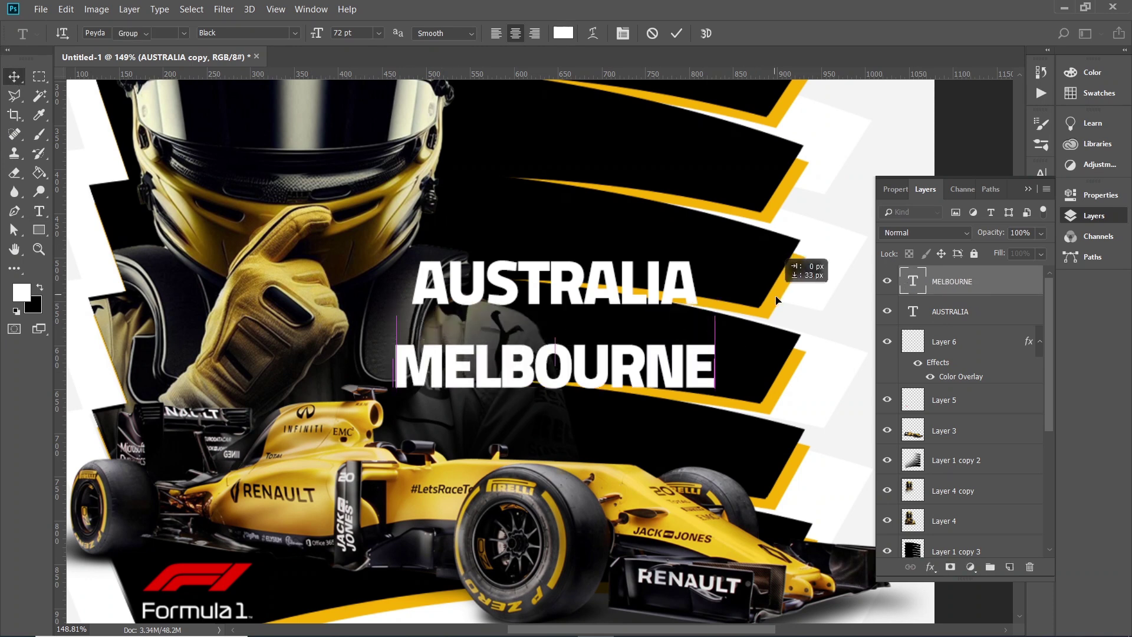
pyautogui.press('Down')
pyautogui.press('Down')
pyautogui.press('Down')
pyautogui.press('Right')
pyautogui.press('Right')
pyautogui.press('Right')
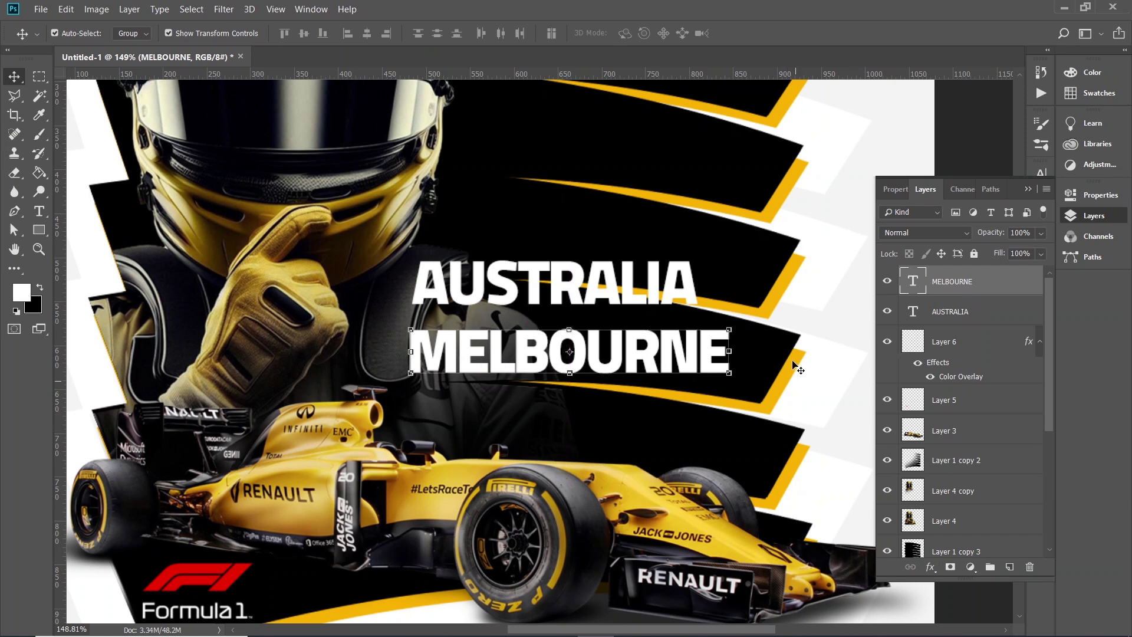
pyautogui.press('Down')
pyautogui.press('Down')
pyautogui.press('Down')
pyautogui.press('Down')
pyautogui.press('Down')
pyautogui.press('Down')
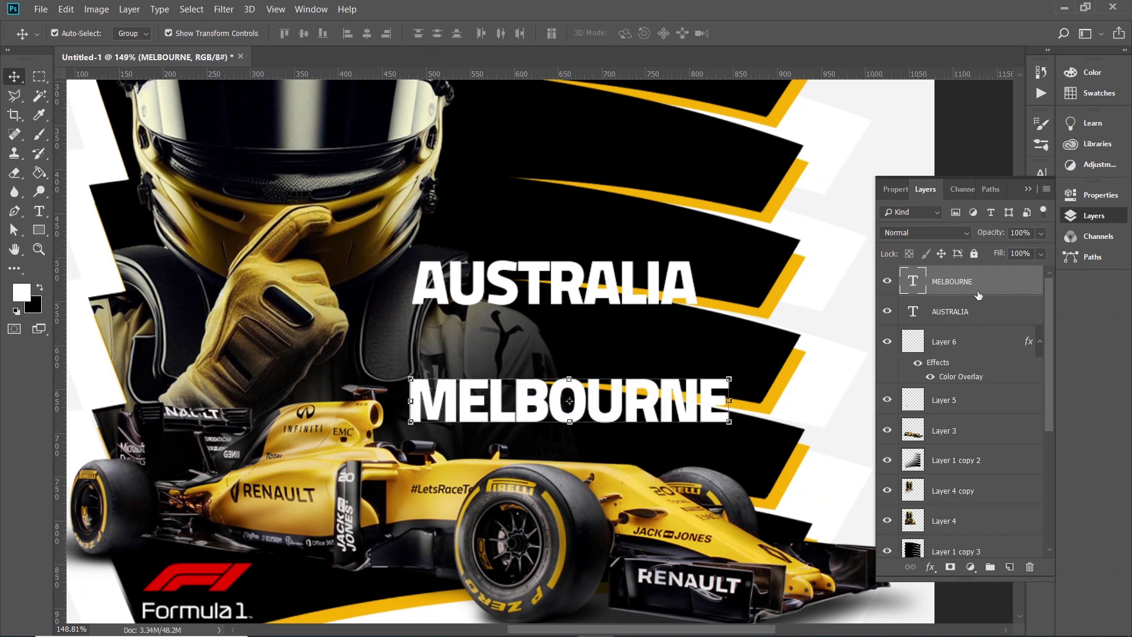
# Duplicate MELBOURNE into a 2024 line between the titles, aligned with MELBOURNE
pyautogui.hotkey('ctrl', 'j')
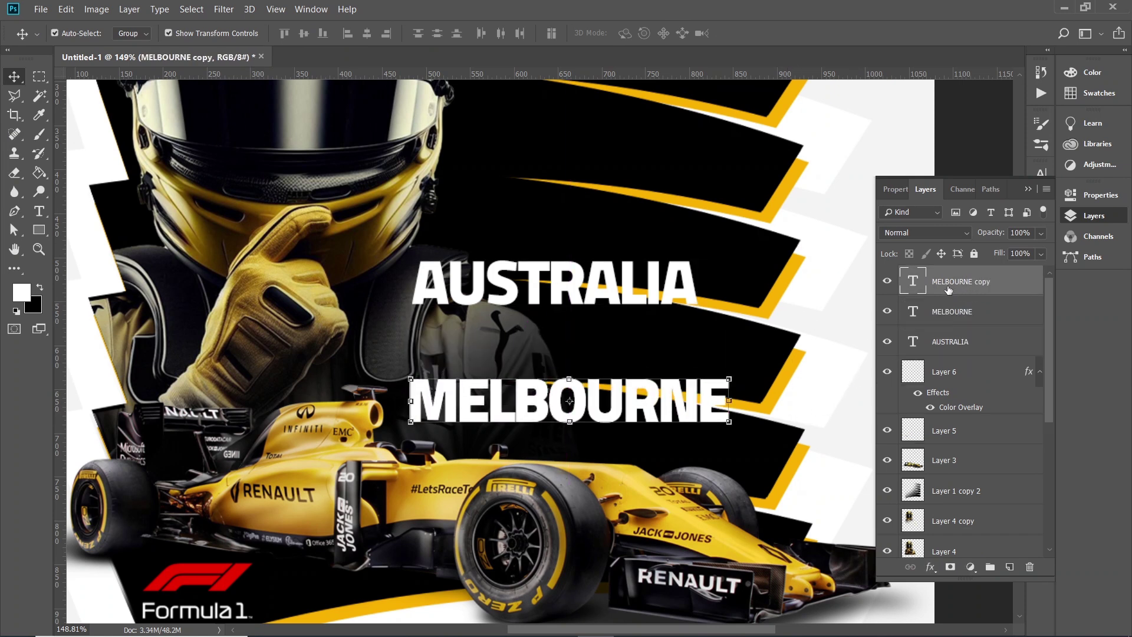
pyautogui.keyDown('ctrl'); pyautogui.moveTo(681, 379); pyautogui.dragTo(680, 322); pyautogui.keyUp('ctrl')
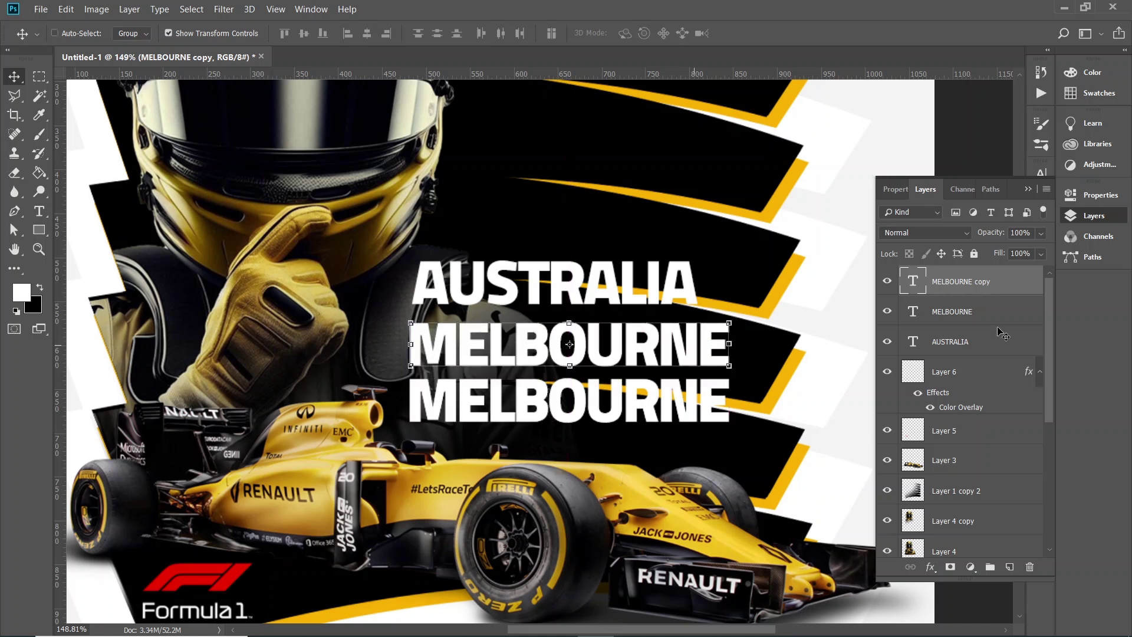
pyautogui.doubleClick(912, 282)
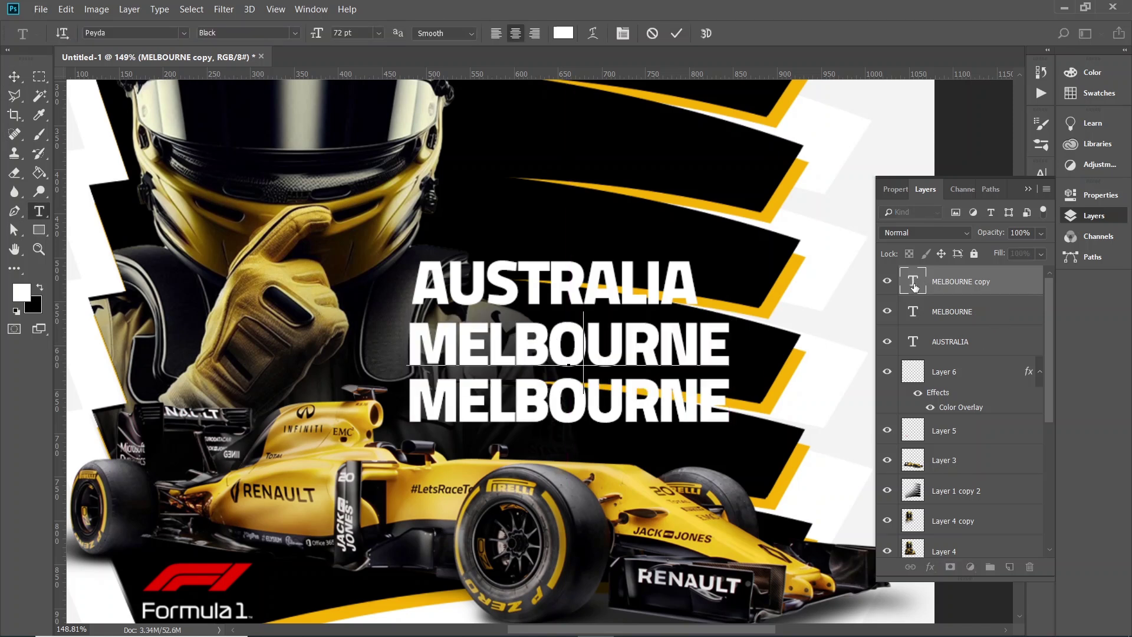
pyautogui.write('2024')
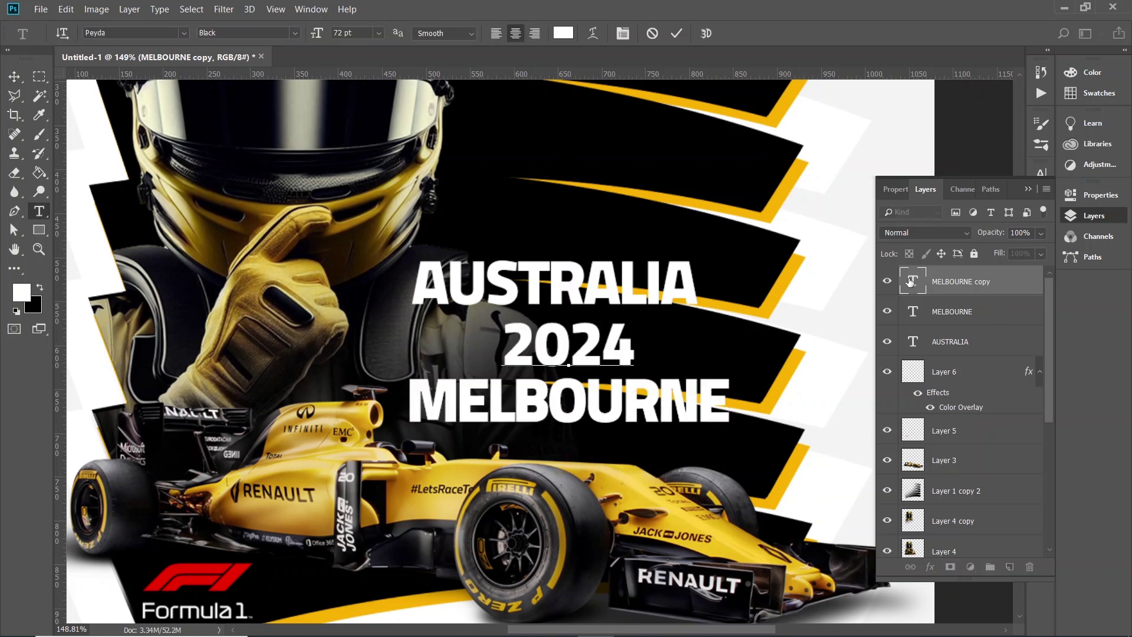
pyautogui.click(13, 76)
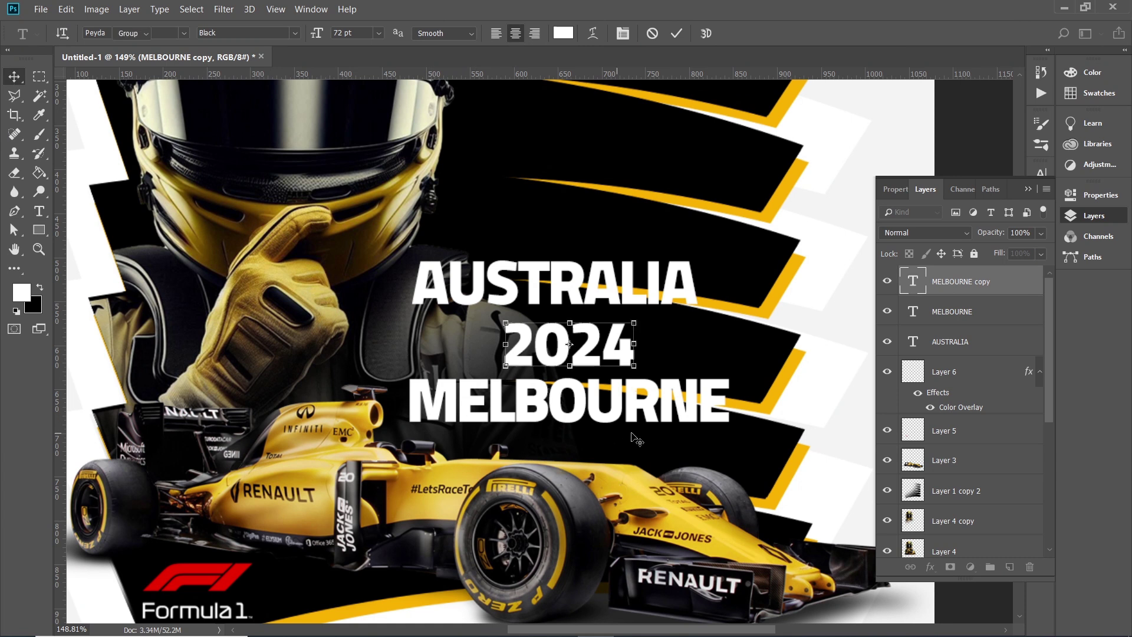
pyautogui.moveTo(636, 440); pyautogui.dragTo(538, 434)
# Set AUSTRALIA to Bold at 50 pt and position it just above 2024
pyautogui.click(912, 339)
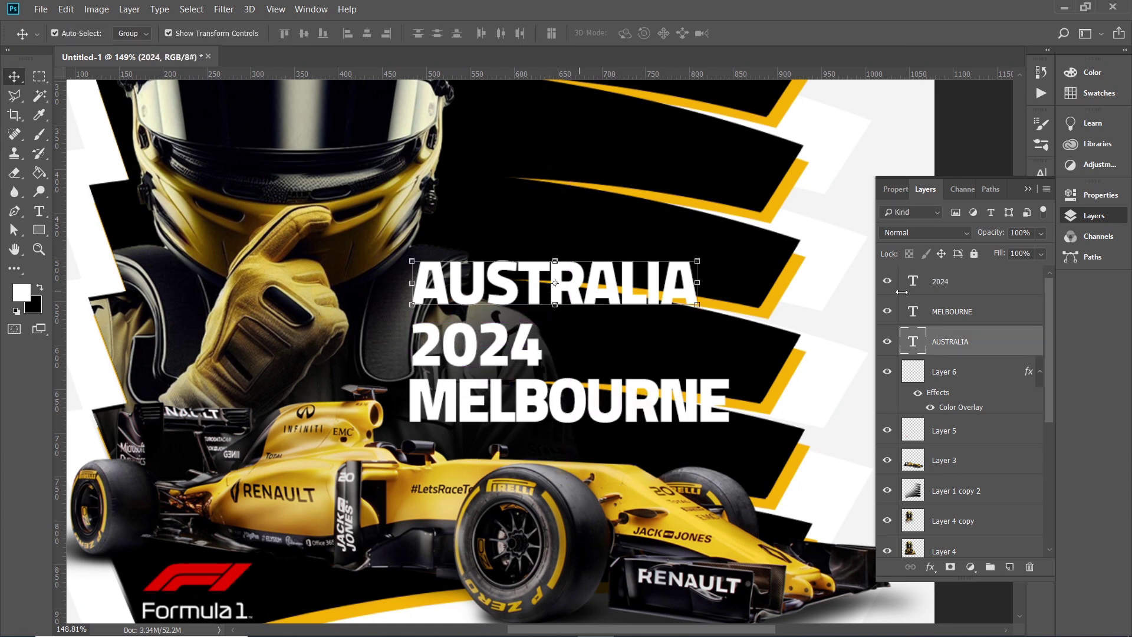
pyautogui.doubleClick(913, 339)
pyautogui.click(294, 33)
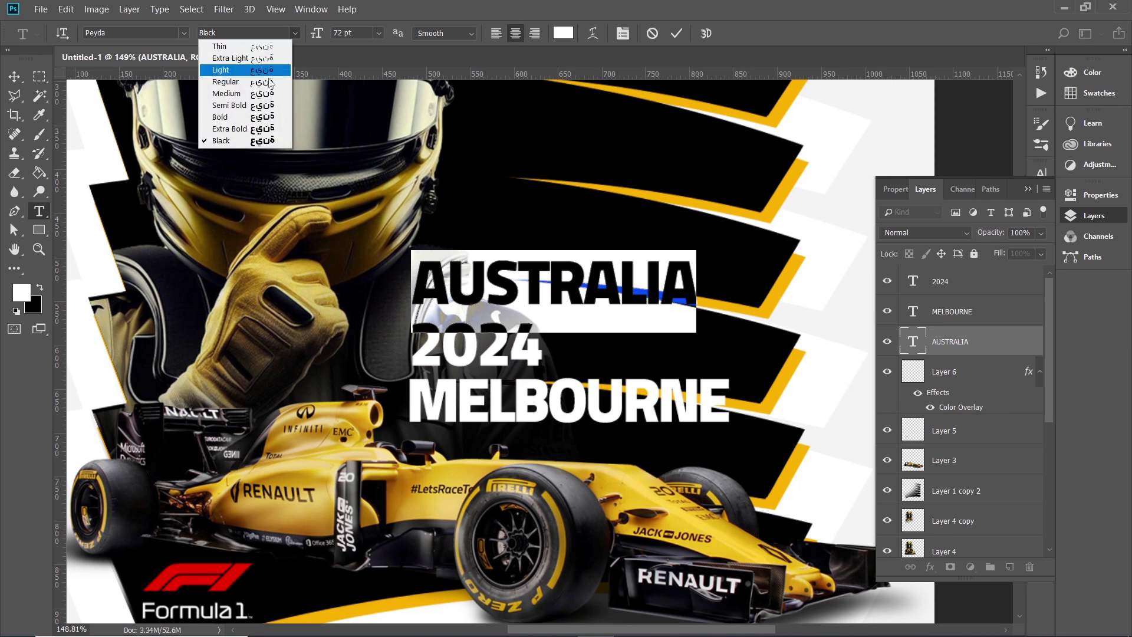
pyautogui.click(262, 116)
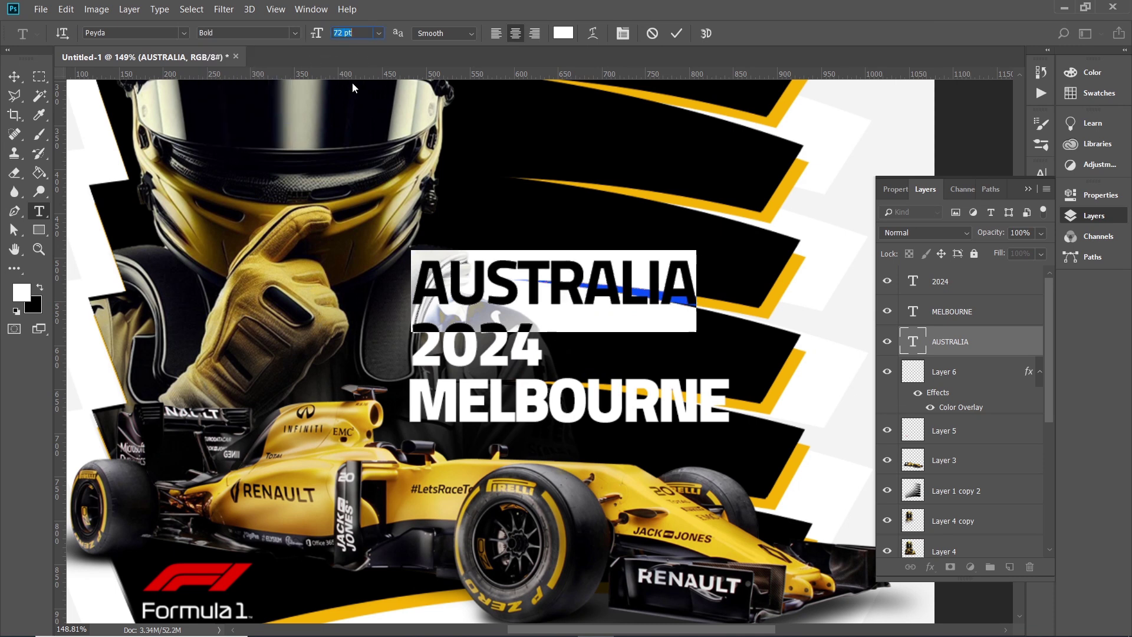
pyautogui.write('60')
pyautogui.press('Return')
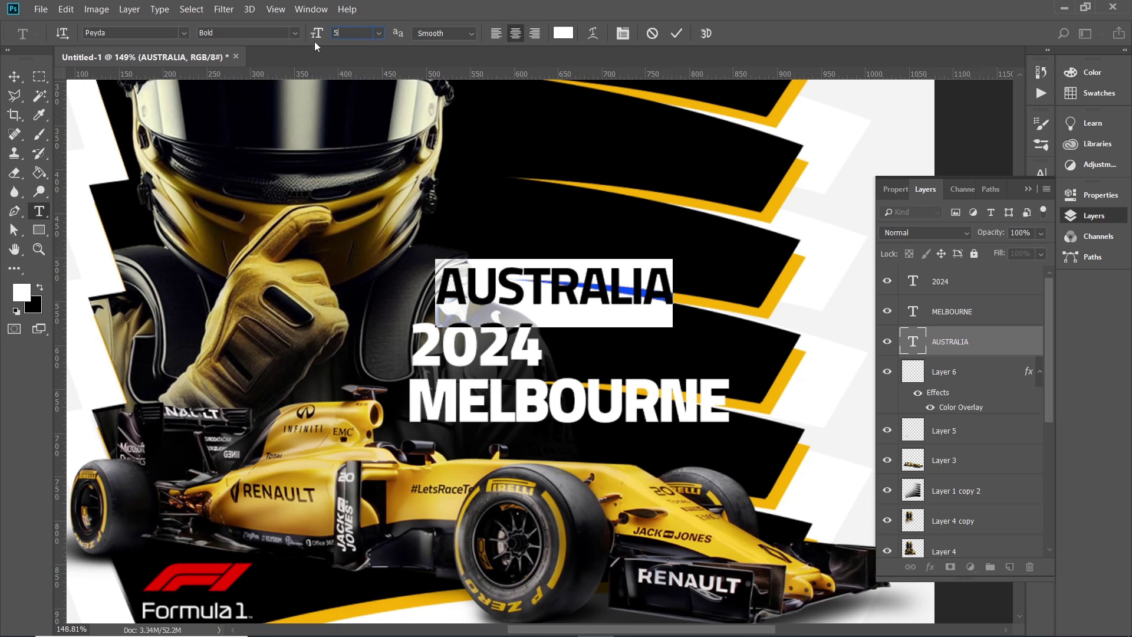
pyautogui.write('0')
pyautogui.press('Return')
pyautogui.click(15, 76)
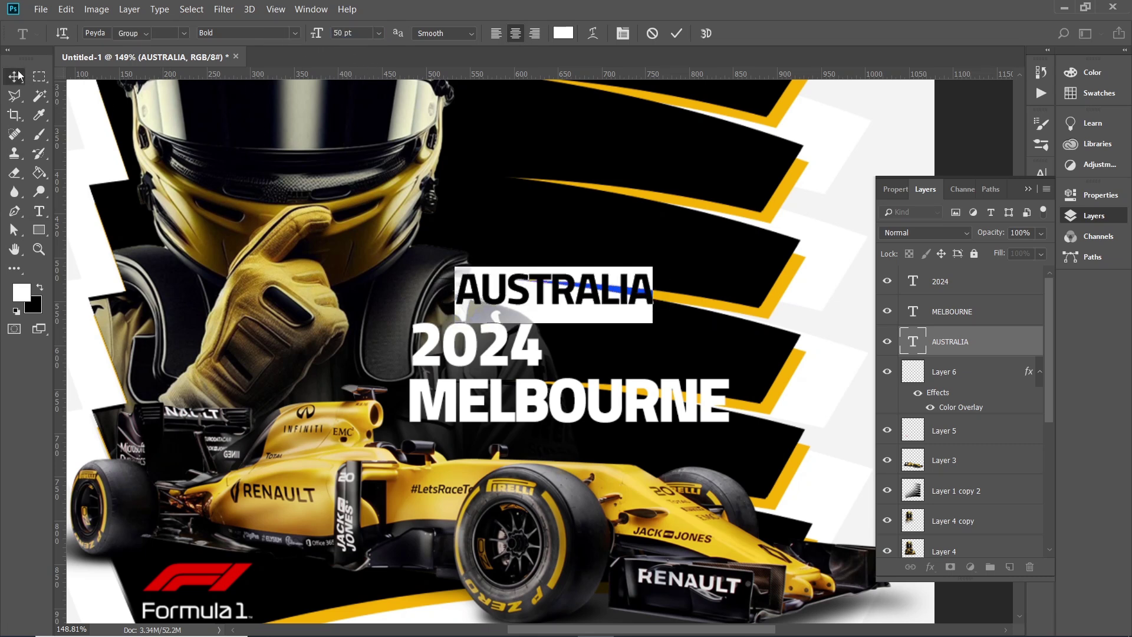
pyautogui.moveTo(700, 183); pyautogui.dragTo(656, 185)
pyautogui.moveTo(651, 187); pyautogui.dragTo(658, 194)
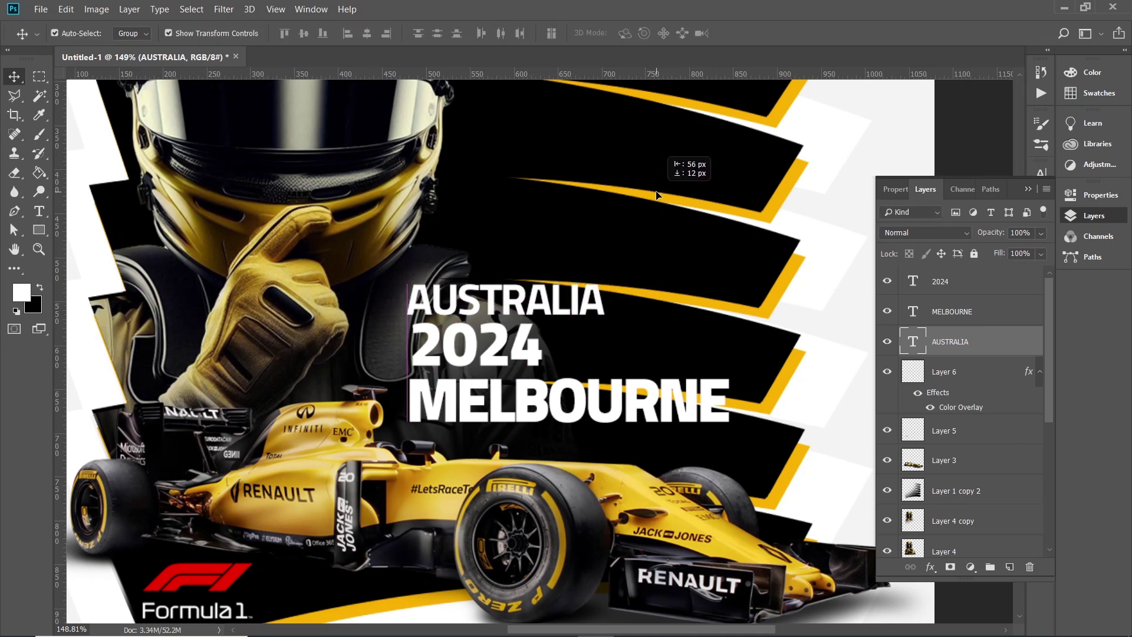
pyautogui.moveTo(658, 194); pyautogui.dragTo(657, 195)
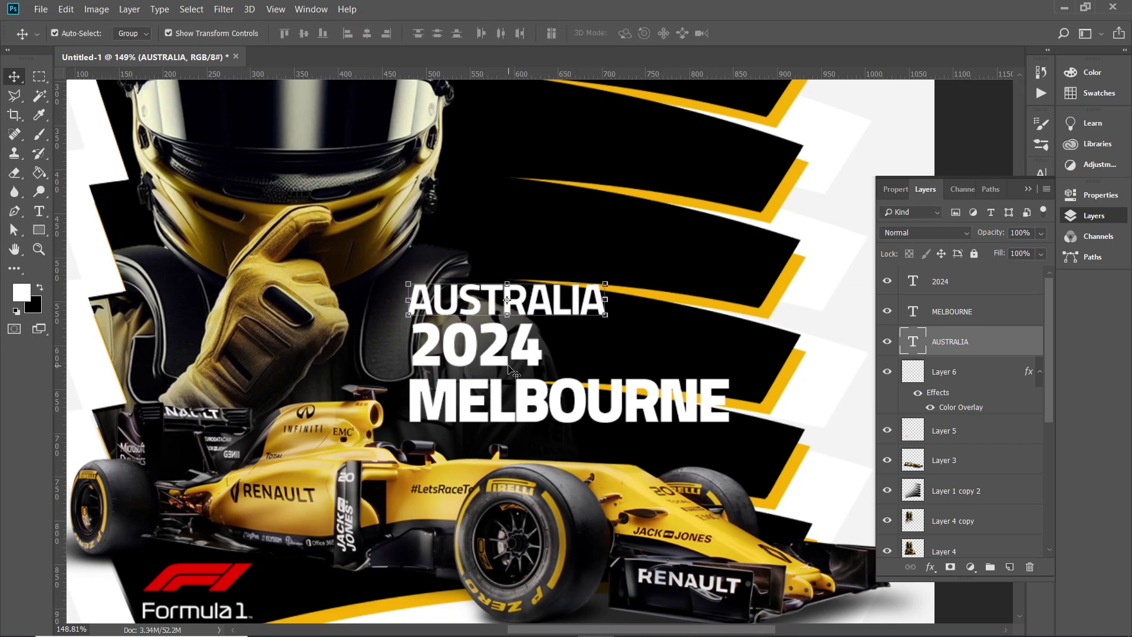
# Draw a 388 × 84 px rectangle around MELBOURNE and bring up its fill colour options
pyautogui.click(39, 230)
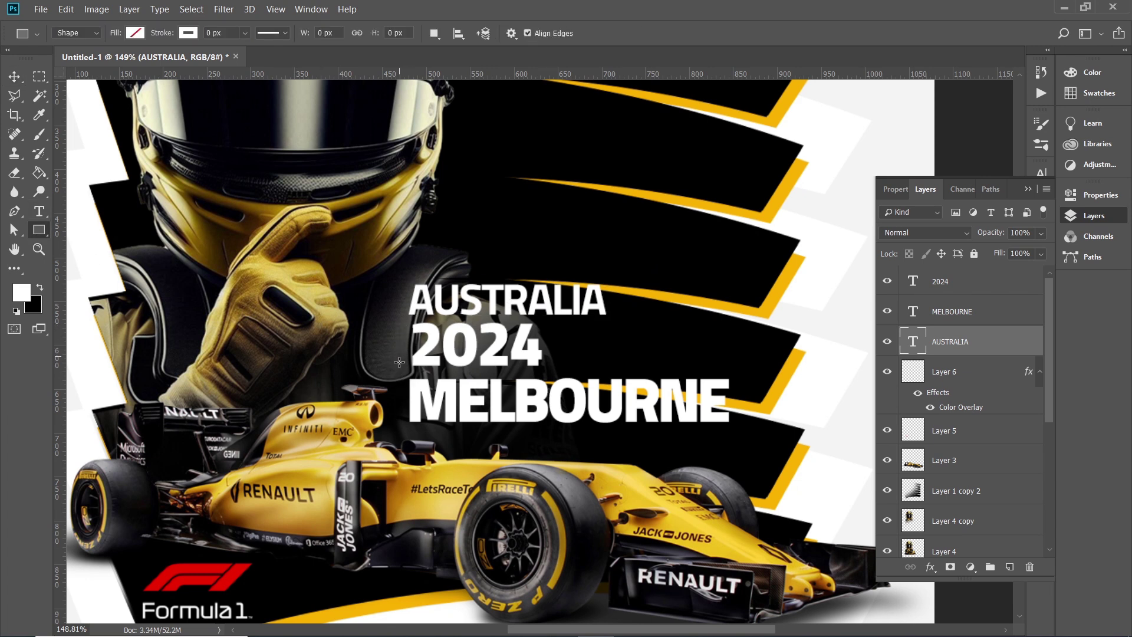
pyautogui.moveTo(399, 370); pyautogui.dragTo(738, 440)
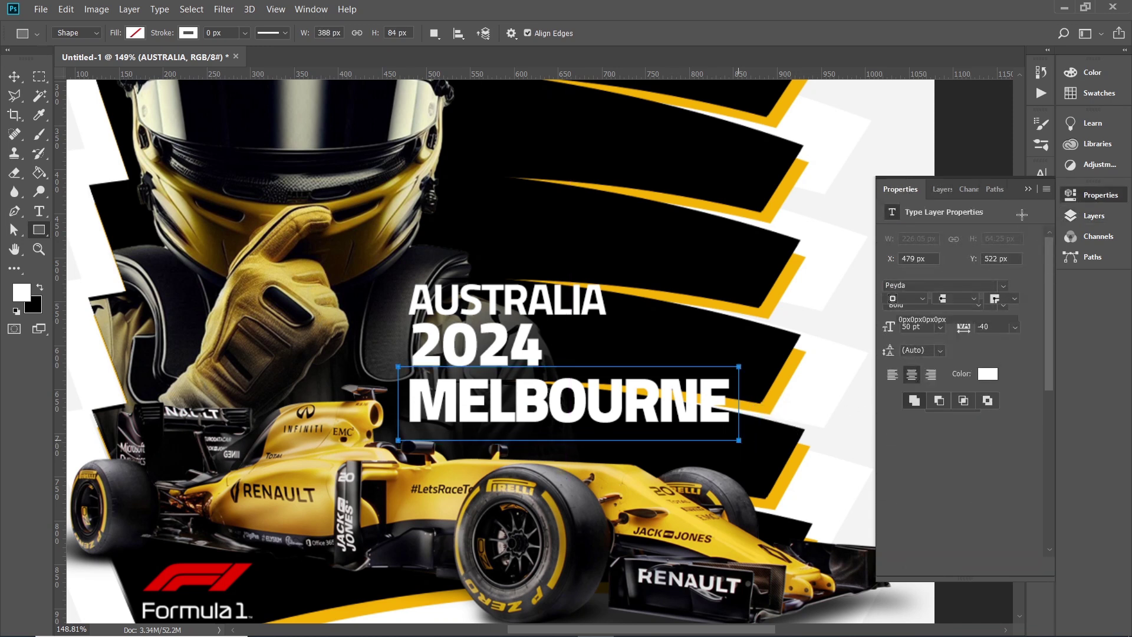
pyautogui.click(1027, 189)
pyautogui.click(1093, 215)
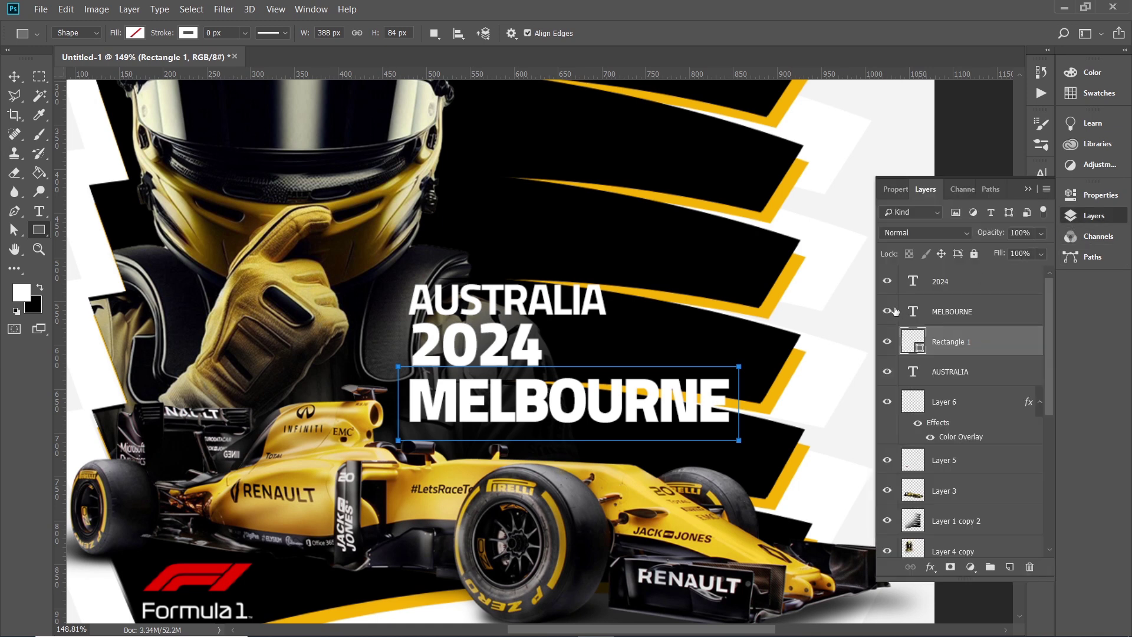
pyautogui.click(135, 33)
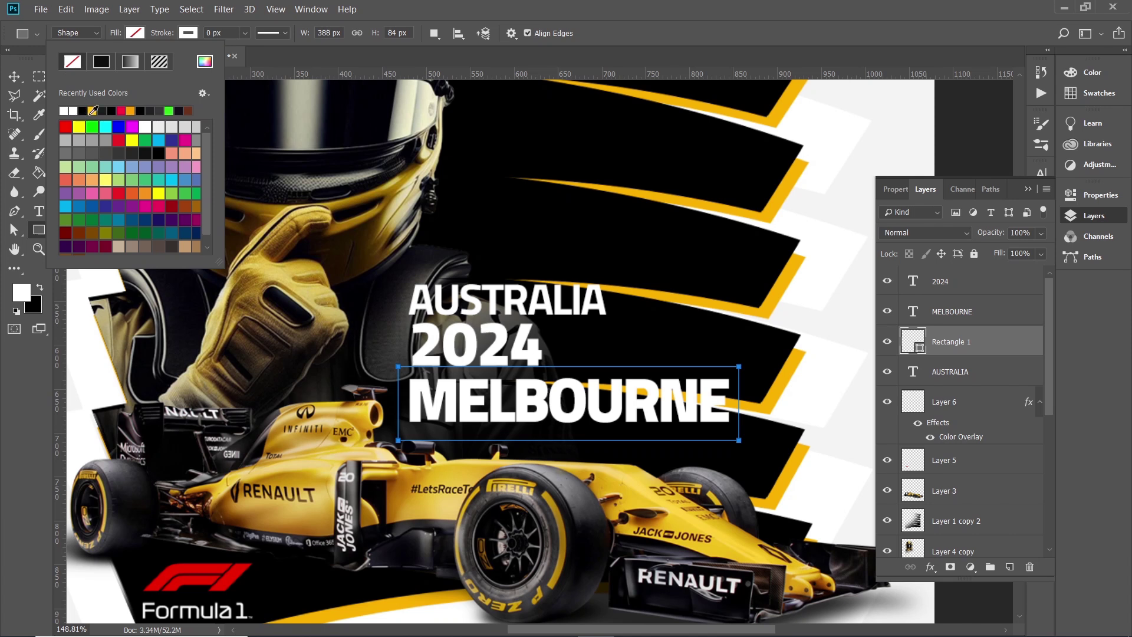
# Inspect the rectangle's yellow fill in the Color Picker, leaving it unchanged
pyautogui.click(92, 110)
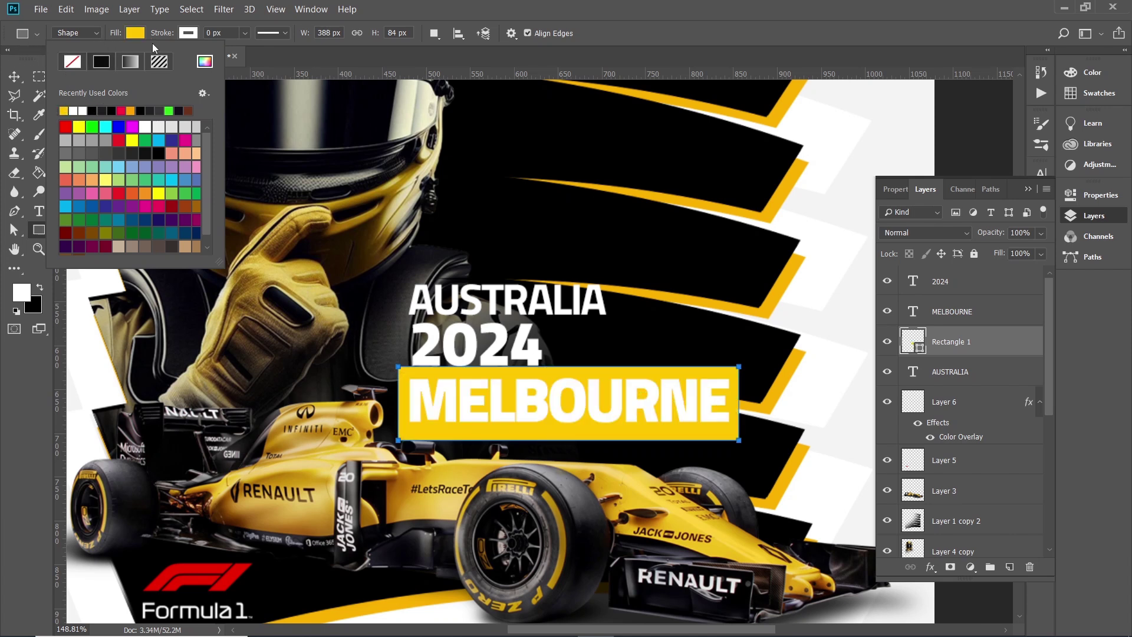
pyautogui.press('Escape')
pyautogui.press('v')
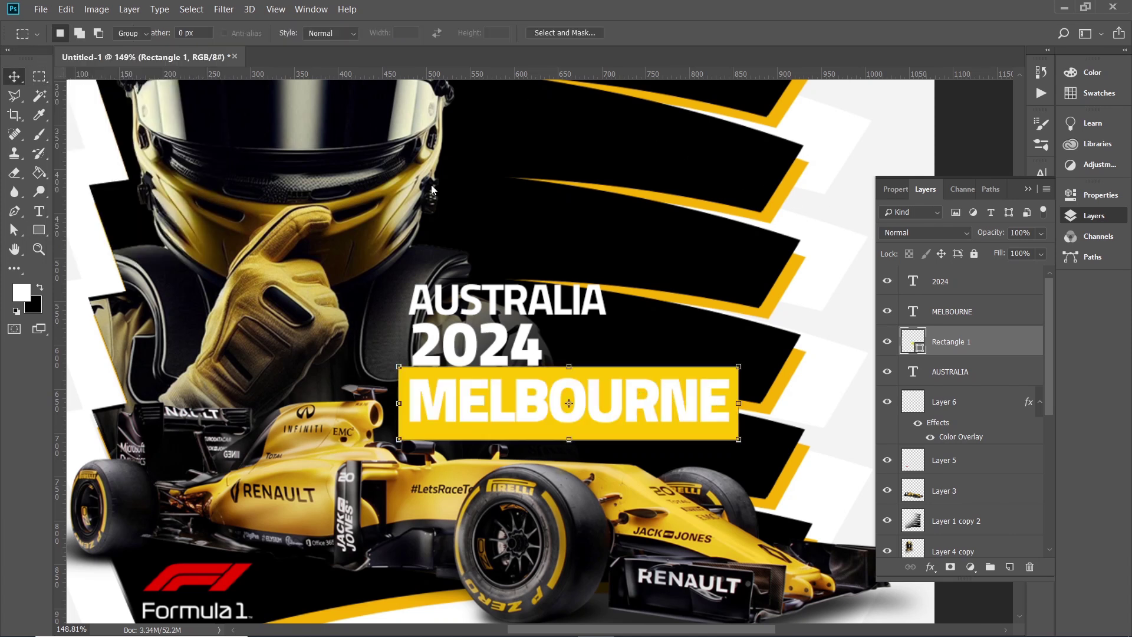
pyautogui.doubleClick(911, 345)
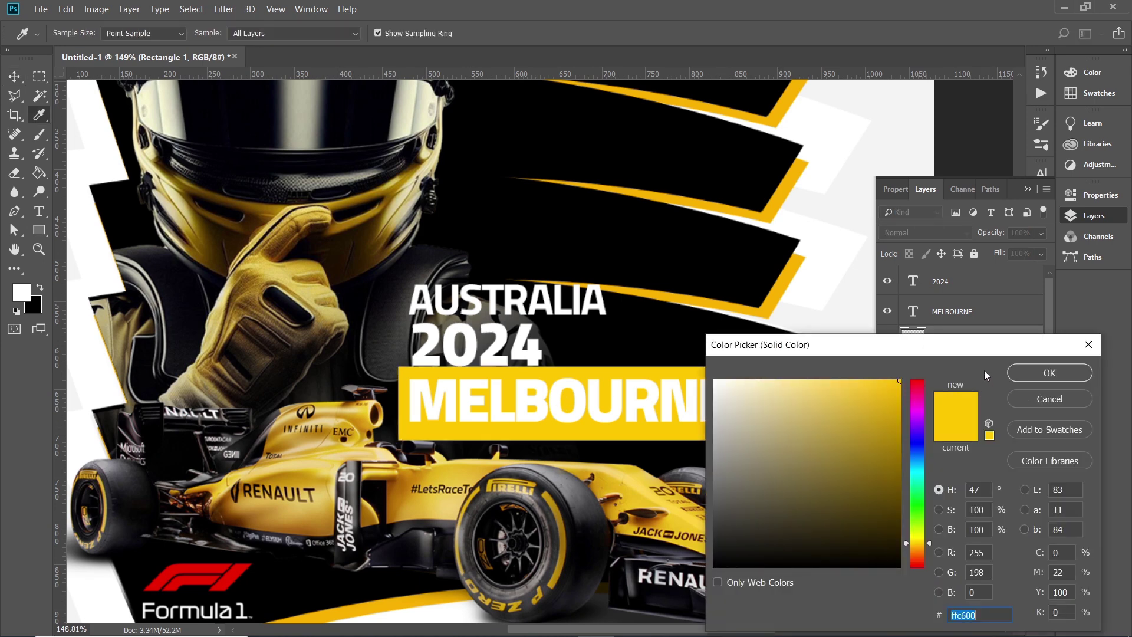
pyautogui.click(880, 400)
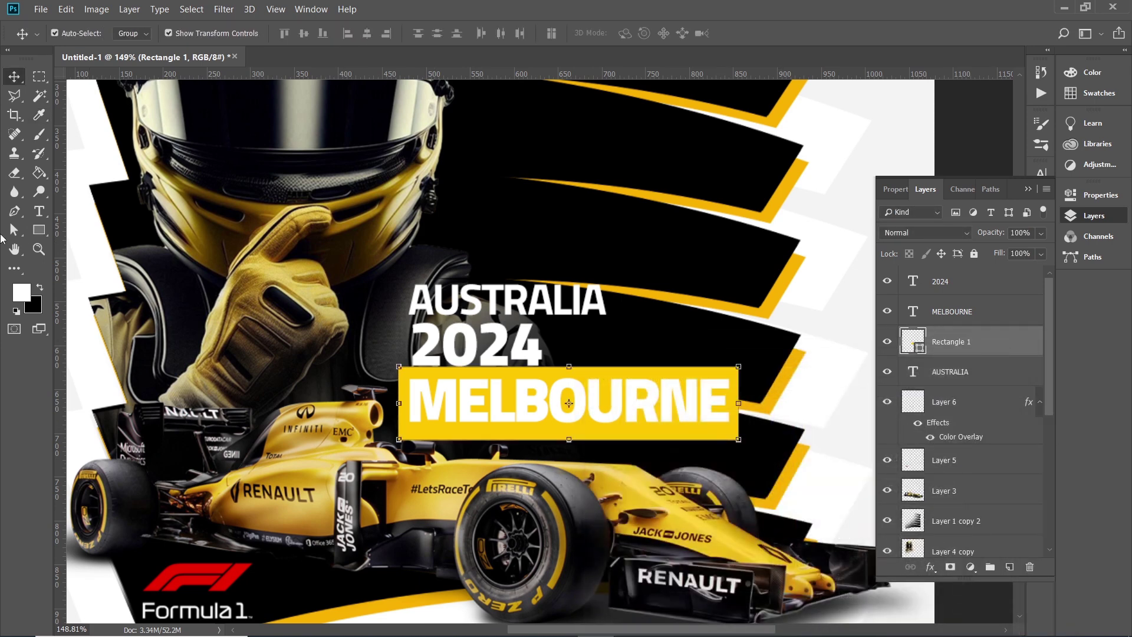
# Zoom in on the text block and delete the Rectangle 1 layer behind MELBOURNE
pyautogui.scroll(3, 799, 392)
pyautogui.click(792, 488)
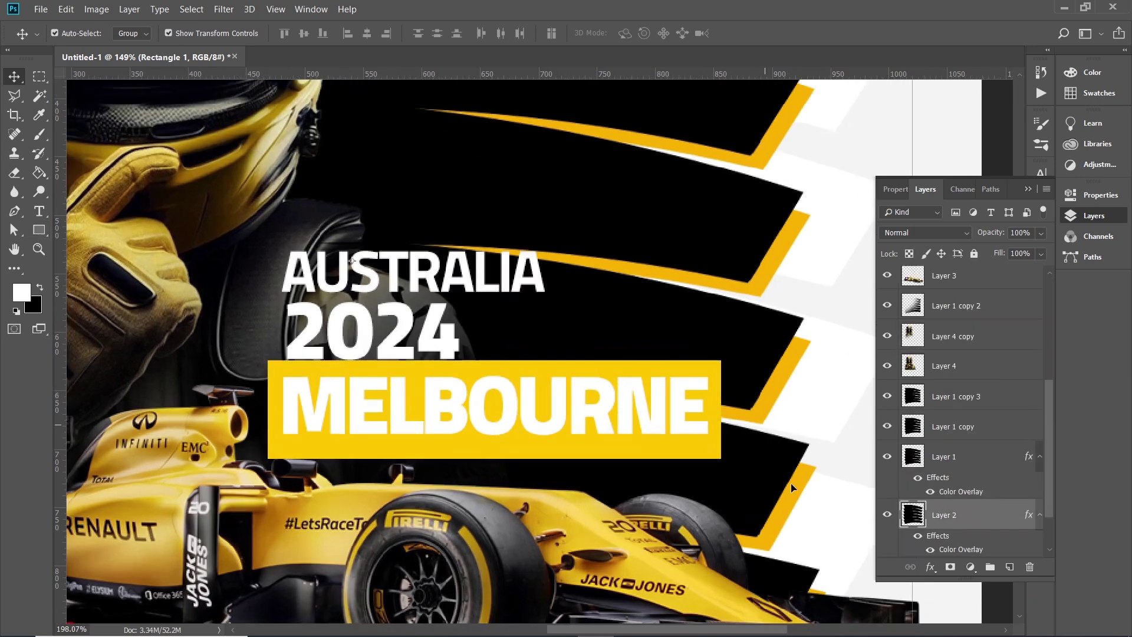
pyautogui.click(718, 385)
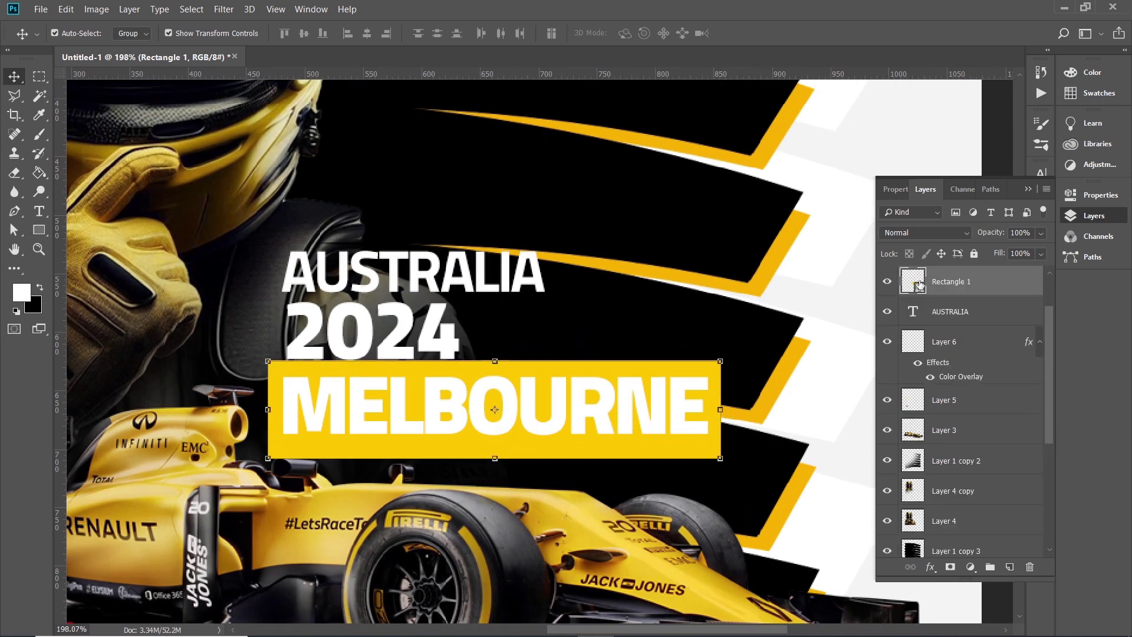
pyautogui.press('Delete')
# Set up the Rectangle tool in shape mode with a yellow fill
pyautogui.press('u')
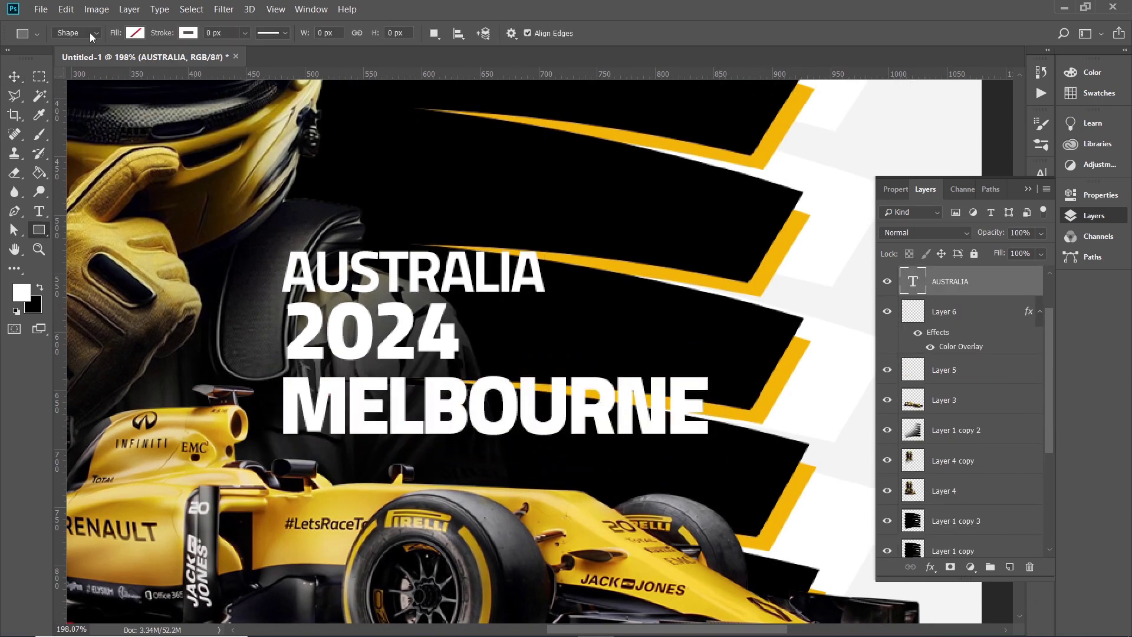
pyautogui.click(89, 33)
pyautogui.click(94, 33)
pyautogui.click(77, 36)
pyautogui.click(136, 33)
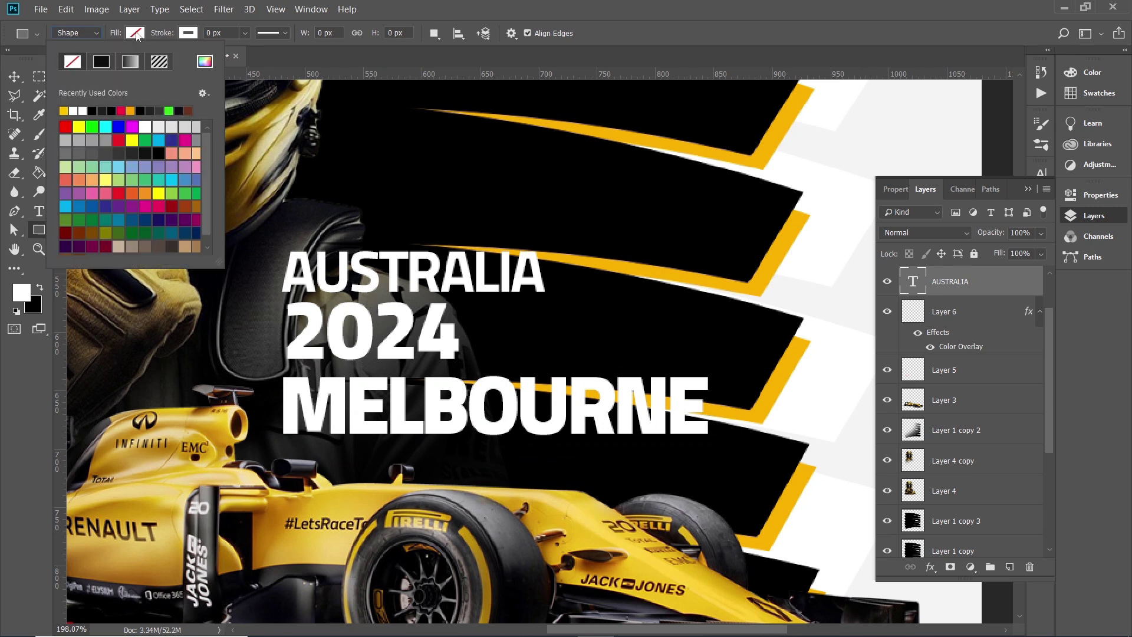
pyautogui.click(64, 111)
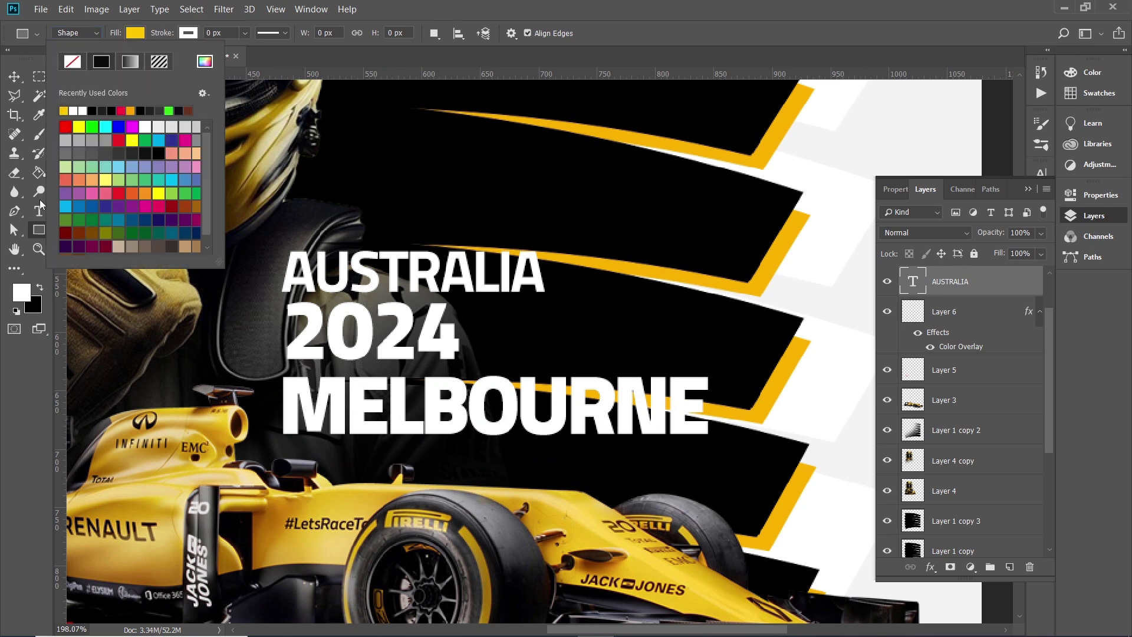
pyautogui.click(39, 135)
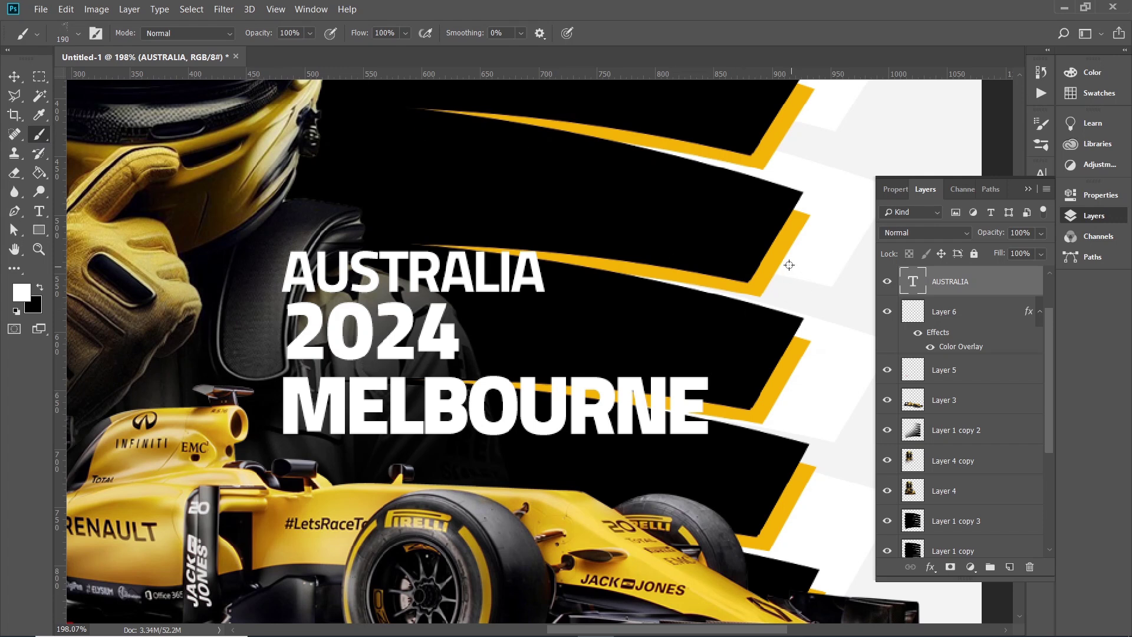
pyautogui.keyDown('alt'); pyautogui.click(645, 288); pyautogui.keyUp('alt')
pyautogui.click(38, 230)
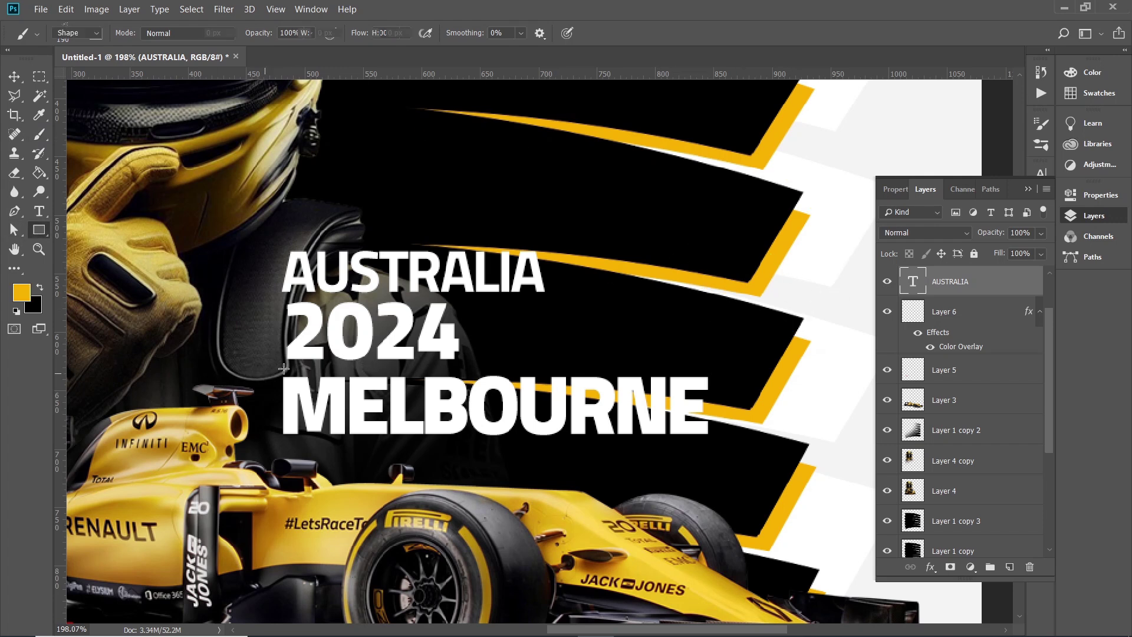
# Draw a yellow rectangle covering the MELBOURNE text
pyautogui.moveTo(269, 362); pyautogui.dragTo(724, 463)
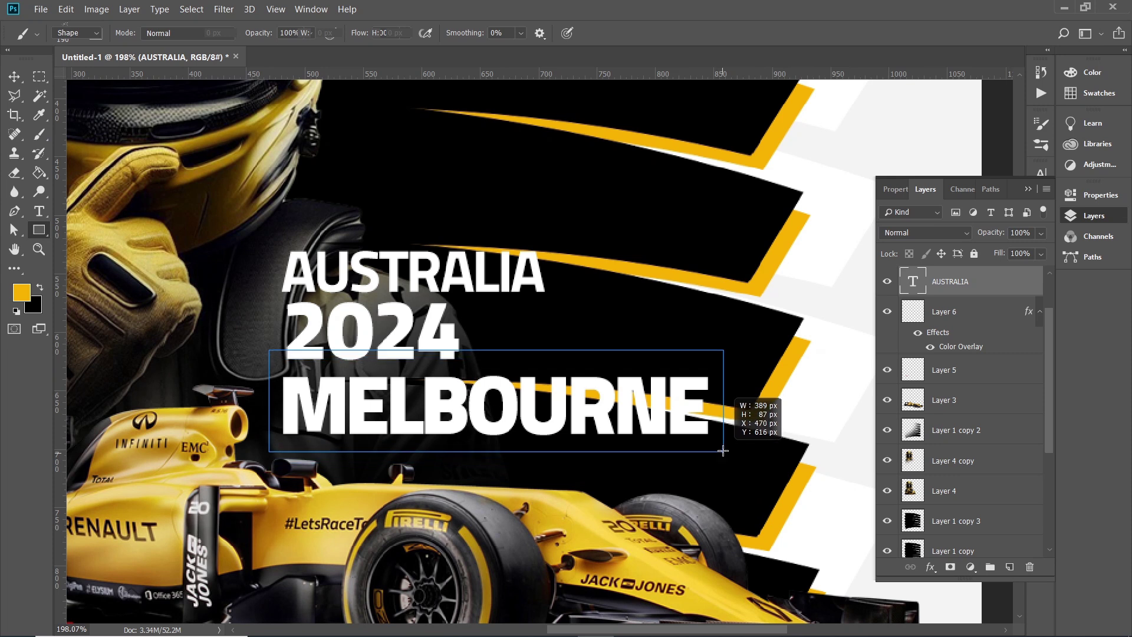
pyautogui.moveTo(724, 463); pyautogui.dragTo(723, 453)
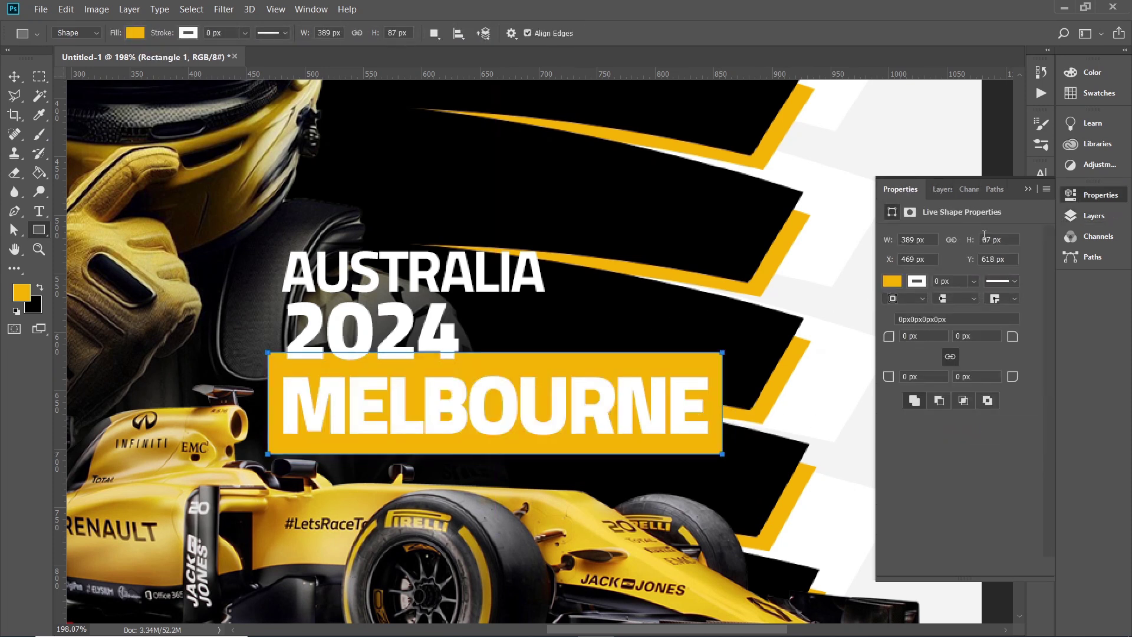
pyautogui.click(988, 190)
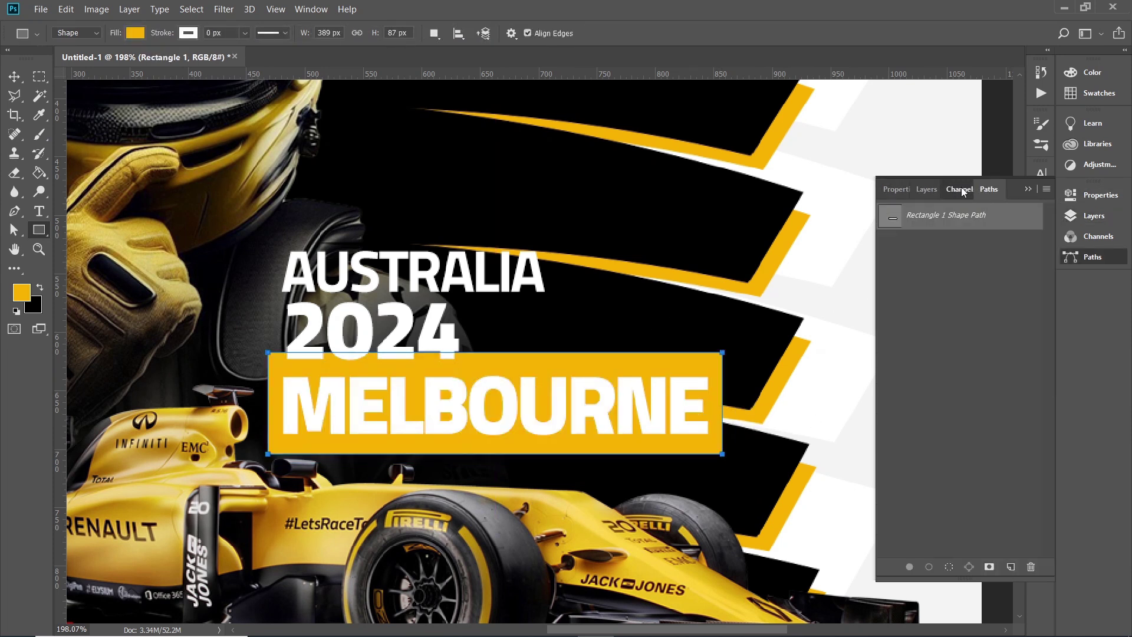
pyautogui.click(960, 190)
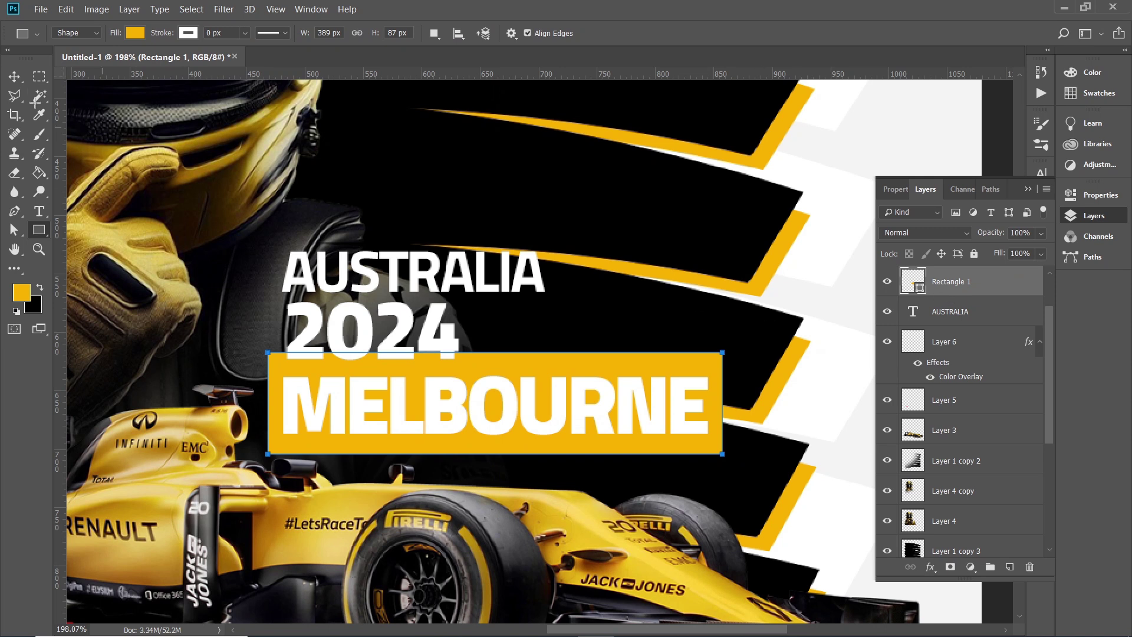
# Widen the yellow rectangle slightly to 389×87 px and nudge it left
pyautogui.click(14, 76)
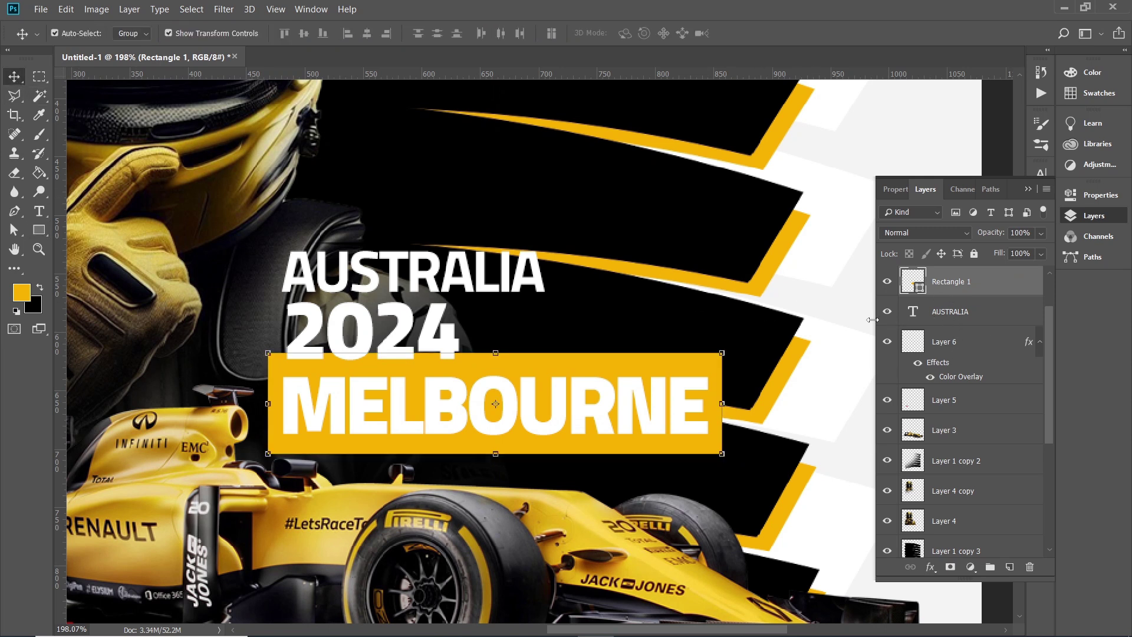
pyautogui.click(722, 453)
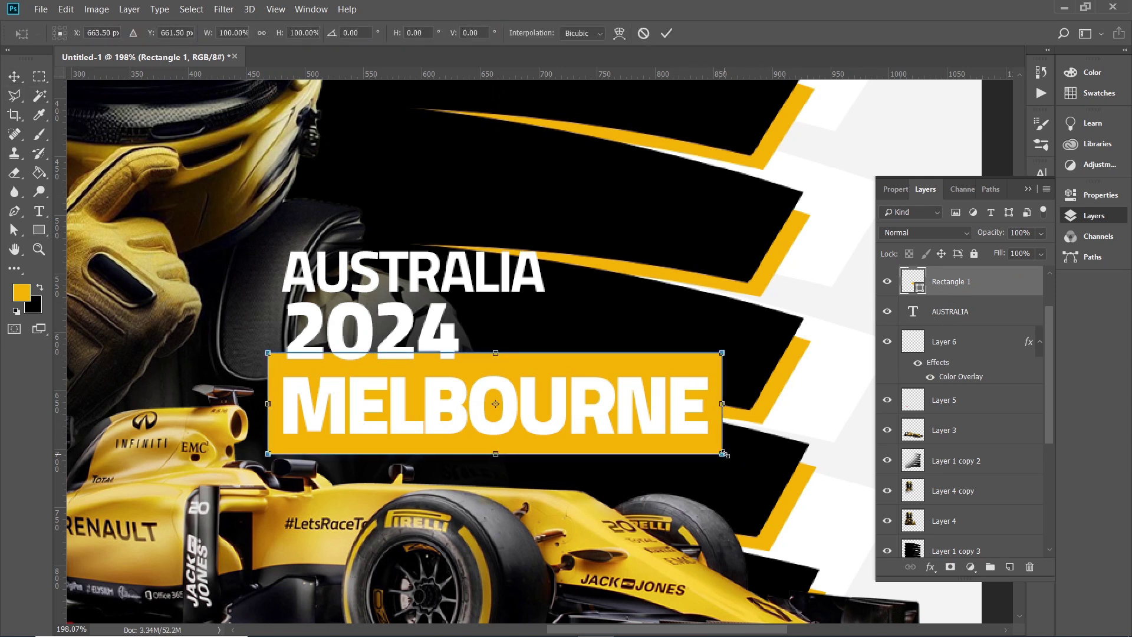
pyautogui.moveTo(723, 453); pyautogui.dragTo(726, 454)
pyautogui.press('Return')
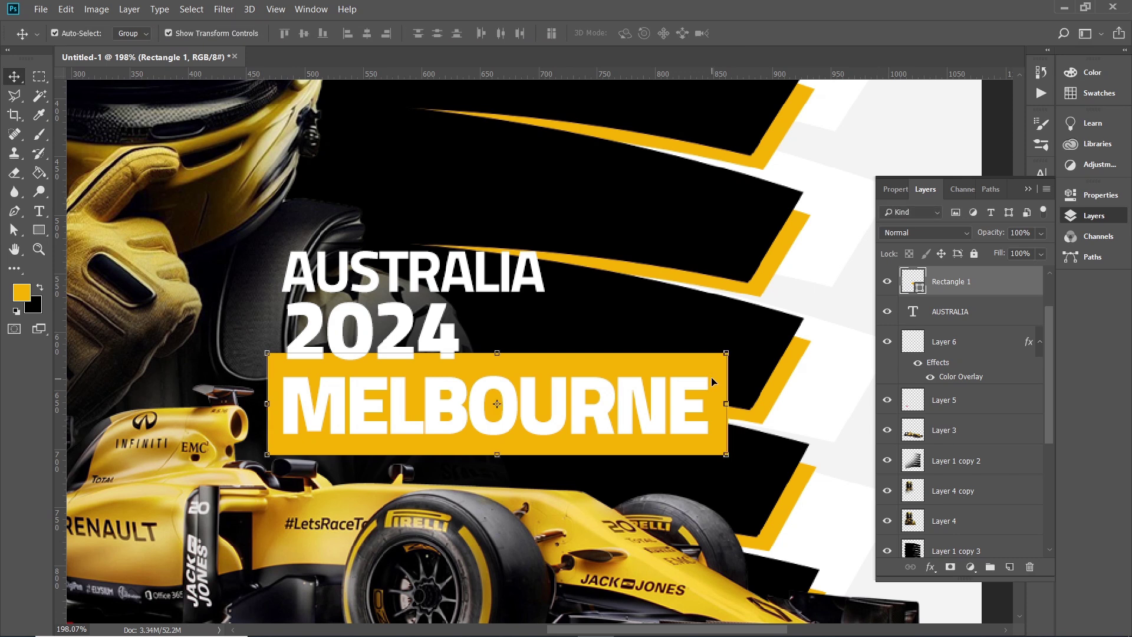
pyautogui.press('Left')
pyautogui.press('Left')
# Duplicate the yellow bar, narrow it to about 183 px behind 2024, and move AUSTRALIA up-left
pyautogui.hotkey('ctrl', 'j')
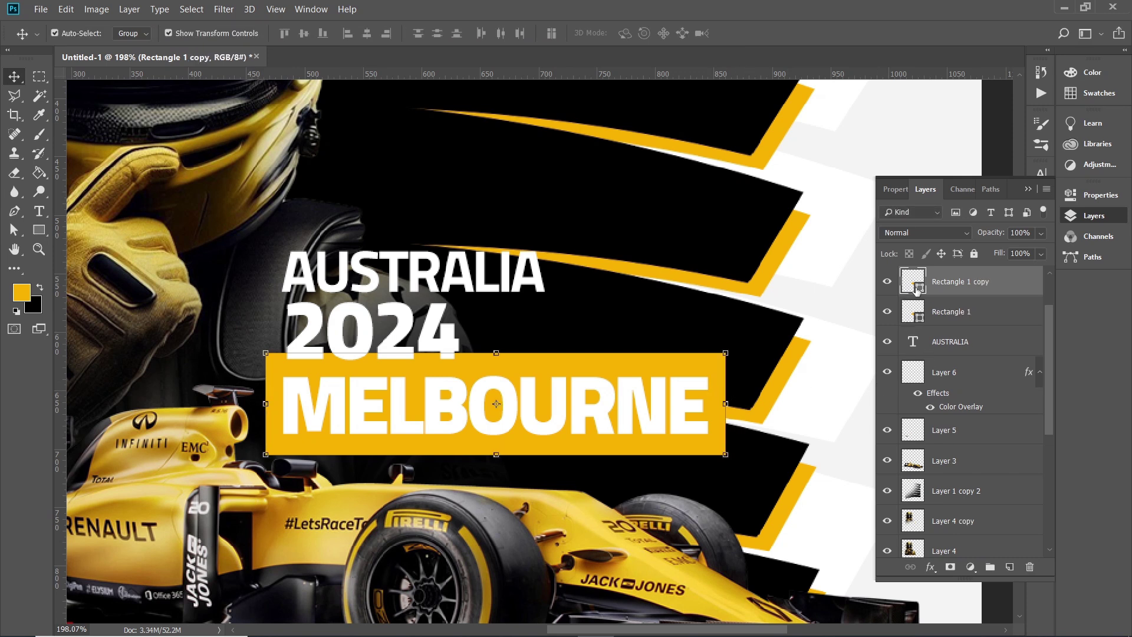
pyautogui.moveTo(603, 396); pyautogui.dragTo(599, 309)
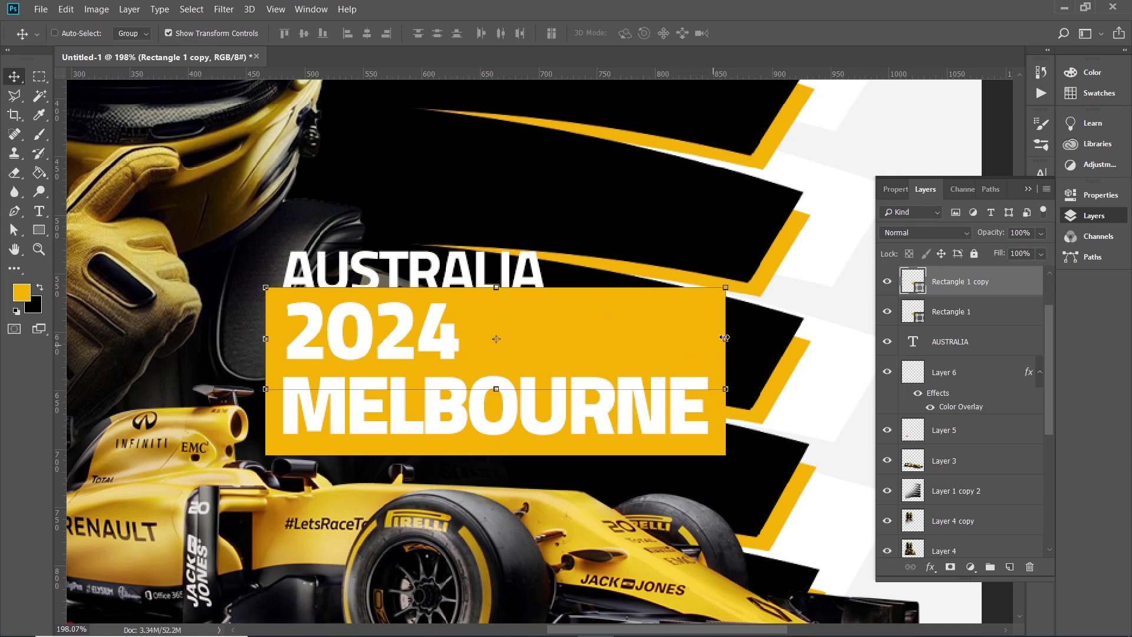
pyautogui.moveTo(724, 337); pyautogui.dragTo(476, 353)
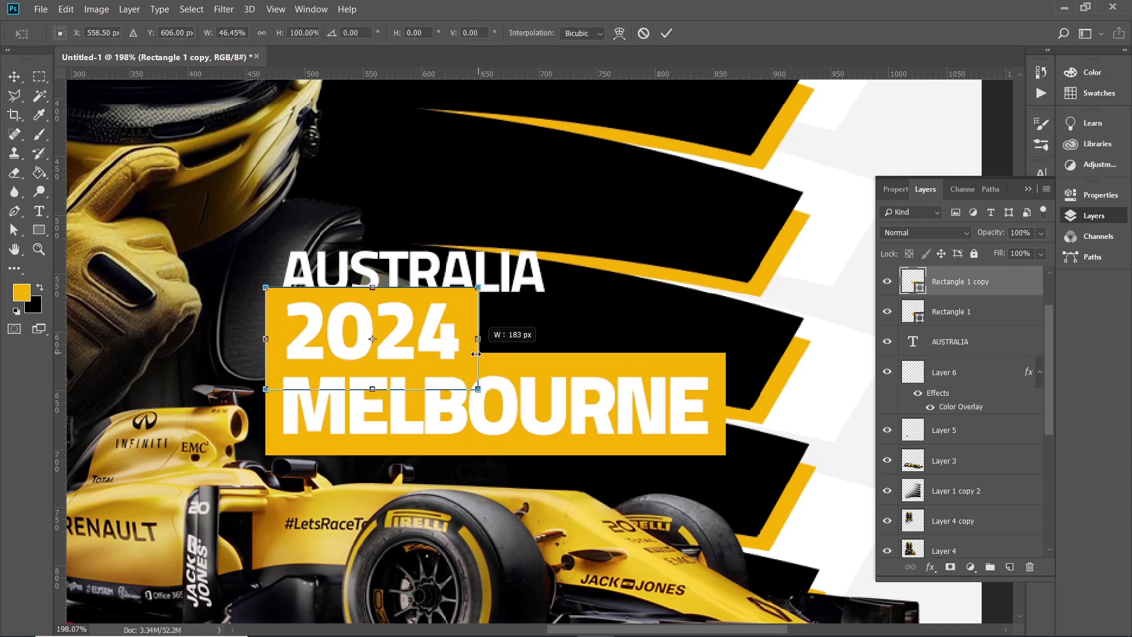
pyautogui.moveTo(475, 354); pyautogui.dragTo(481, 339)
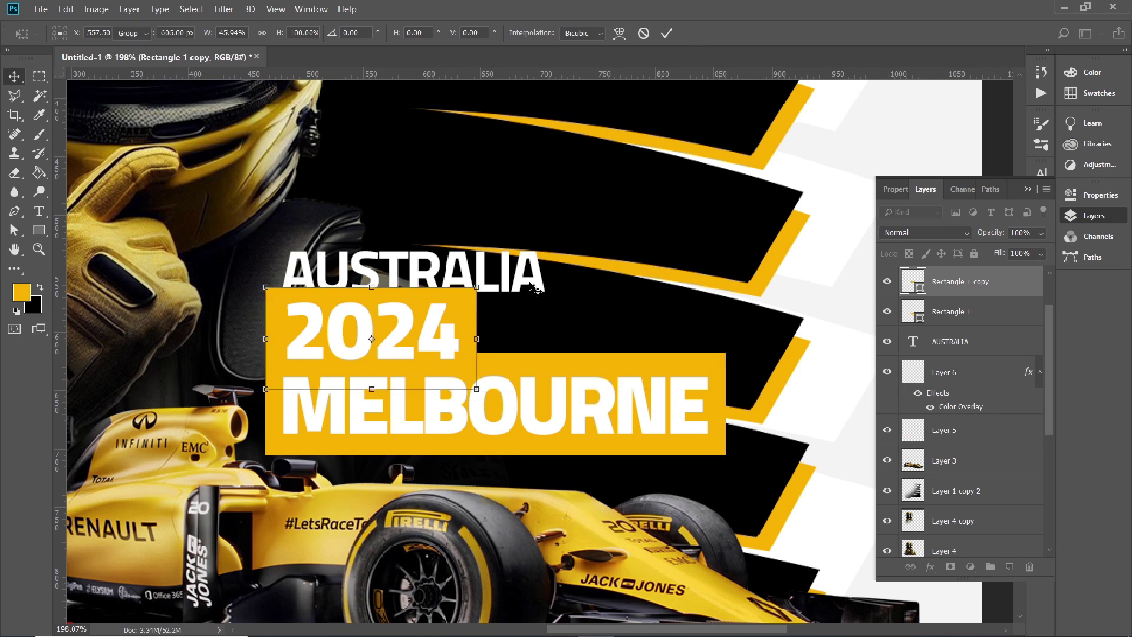
pyautogui.press('Return')
pyautogui.moveTo(532, 286); pyautogui.dragTo(514, 261)
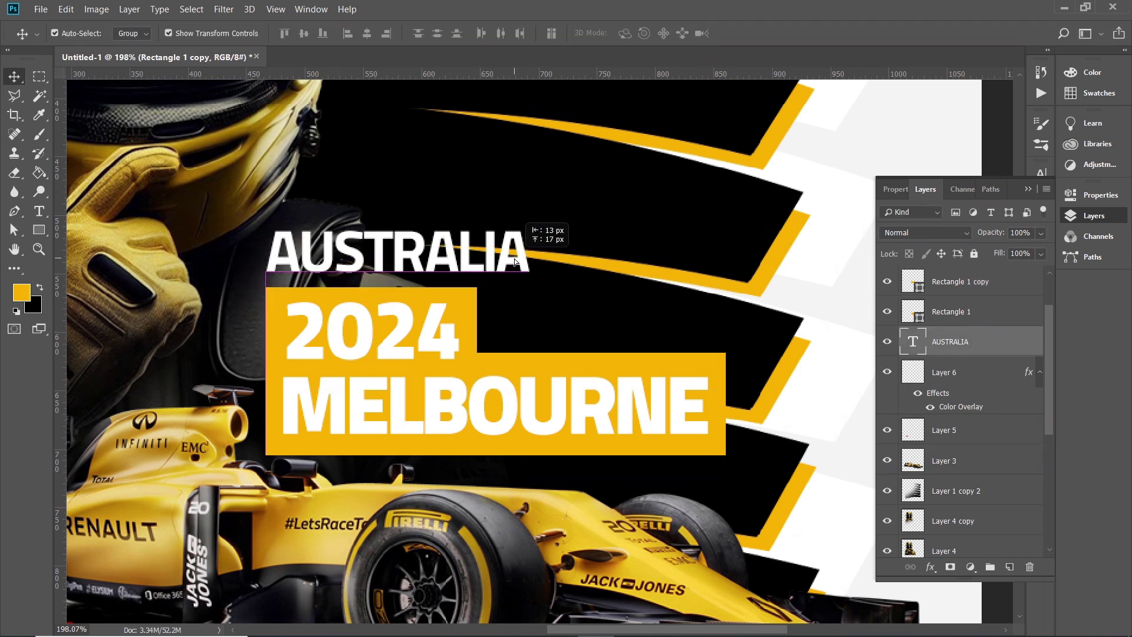
# Change the 2024 text colour to black
pyautogui.click(442, 336)
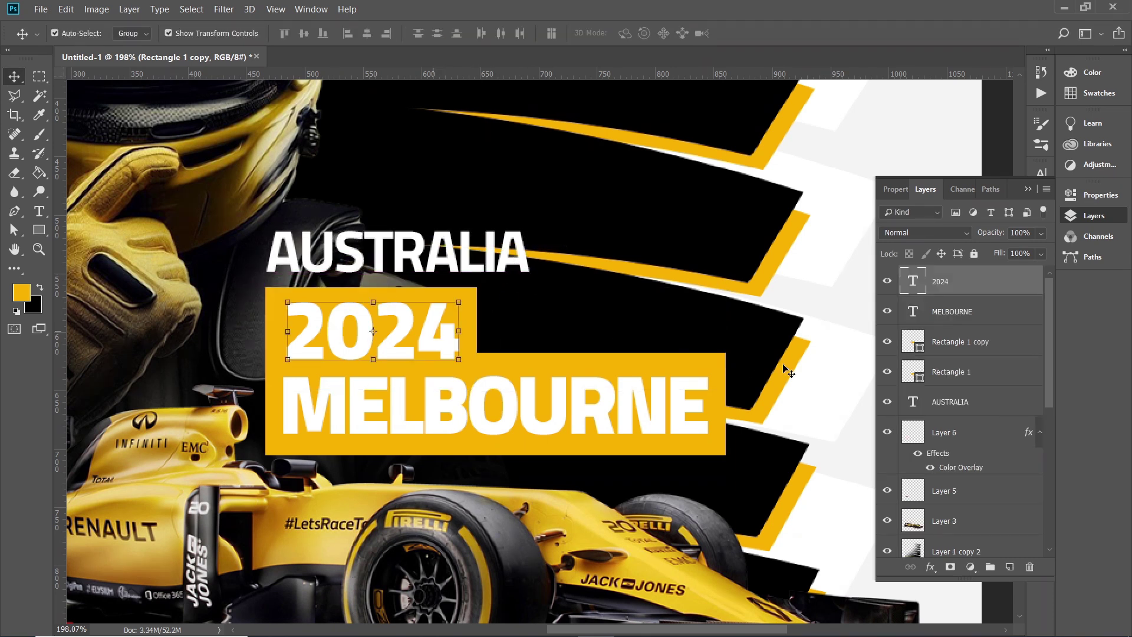
pyautogui.doubleClick(912, 283)
pyautogui.click(40, 287)
pyautogui.click(21, 292)
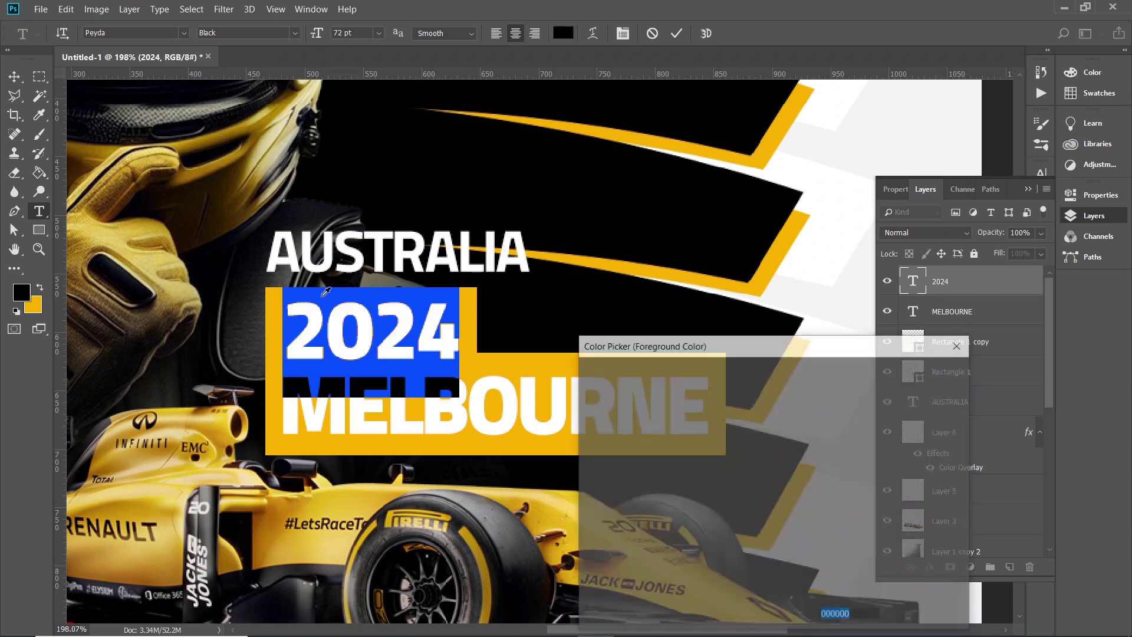
pyautogui.click(915, 379)
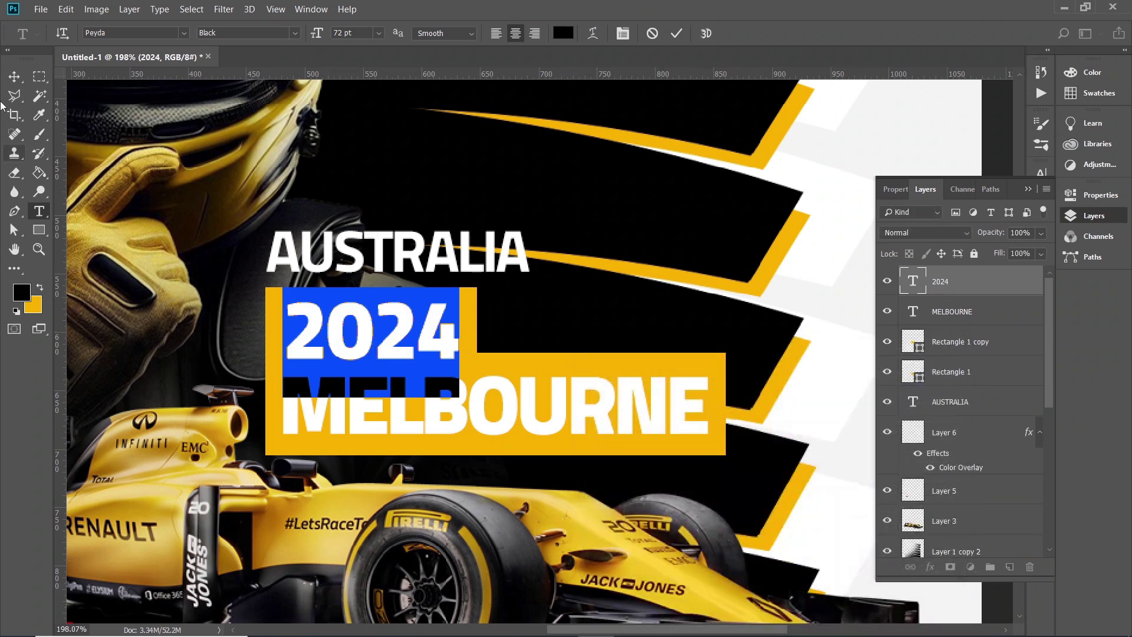
pyautogui.click(14, 77)
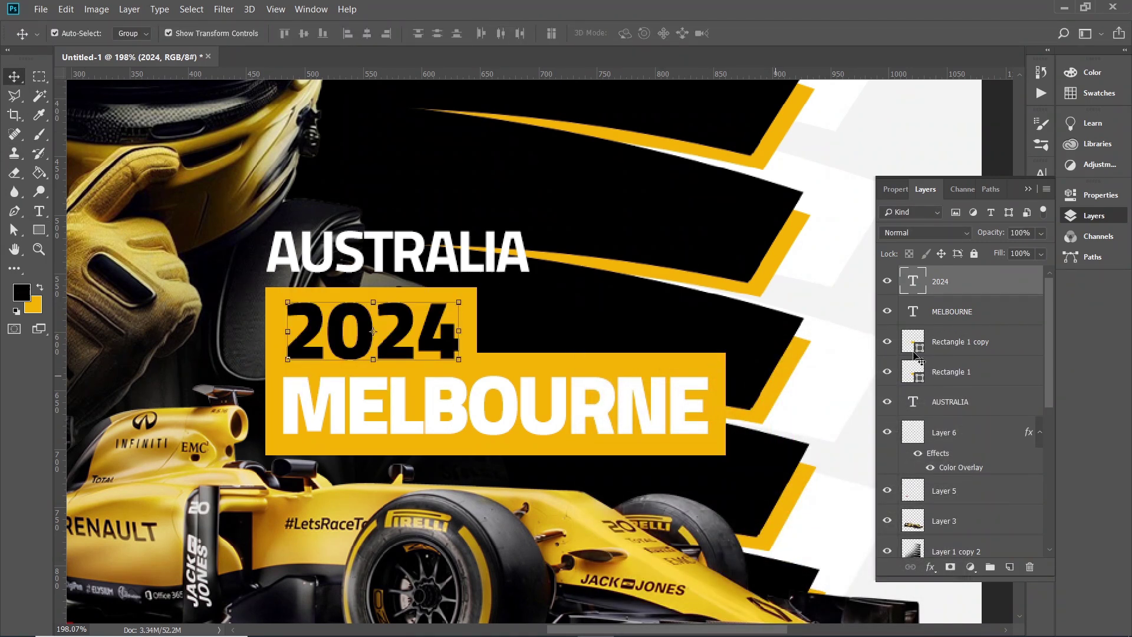
# Make the MELBOURNE text black on its yellow bar and zoom out
pyautogui.doubleClick(913, 310)
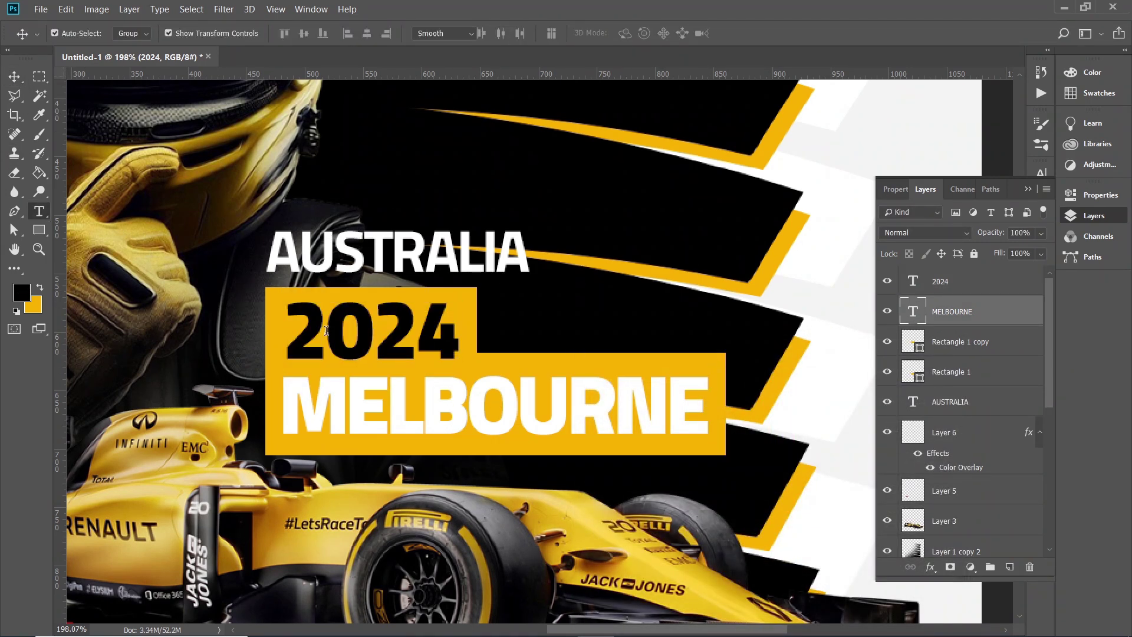
pyautogui.click(39, 288)
pyautogui.click(14, 77)
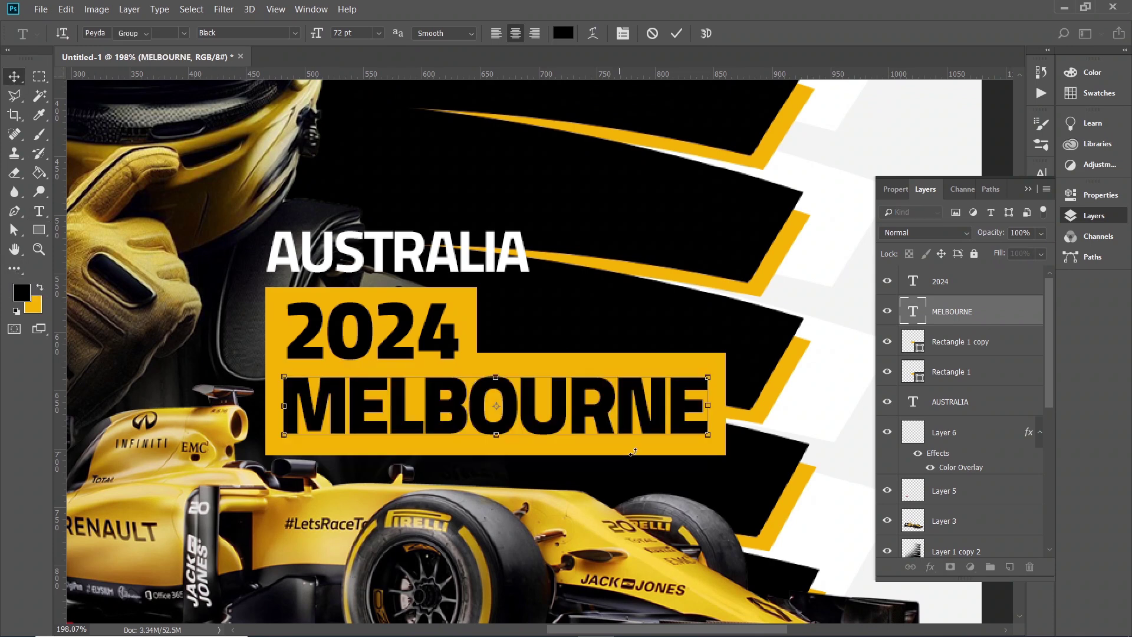
pyautogui.scroll(-3, 588, 376)
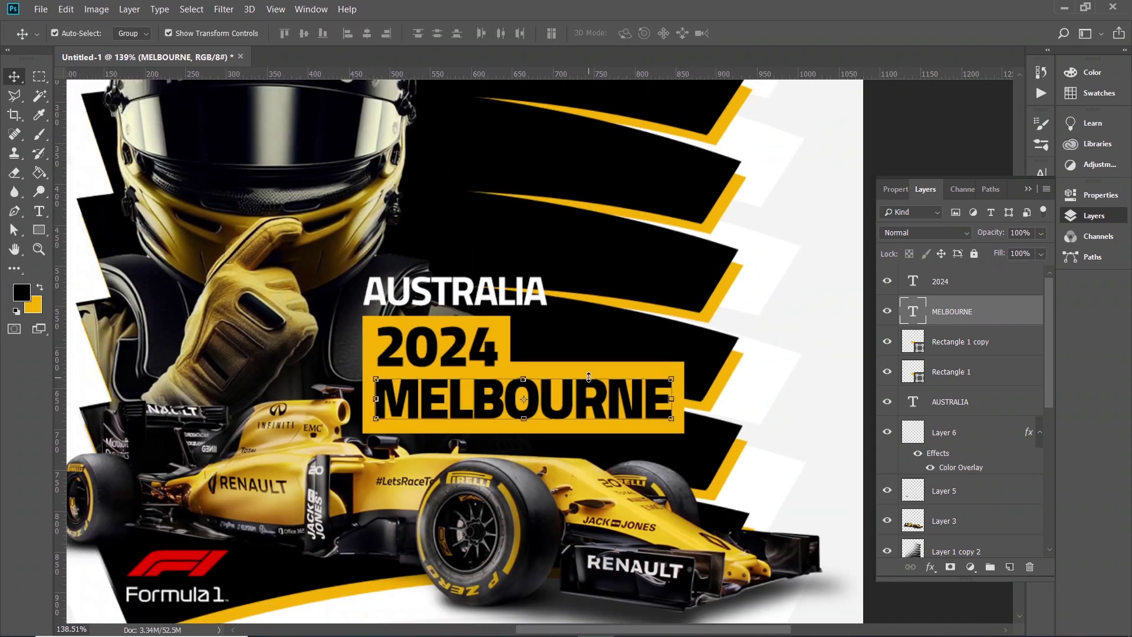
# Move the 2024, MELBOURNE, yellow box and AUSTRALIA layers down about 24 px
pyautogui.click(946, 282)
pyautogui.hotkey('shift', 'alt', '[')
pyautogui.hotkey('shift', 'alt', '[')
pyautogui.hotkey('shift', 'alt', '[')
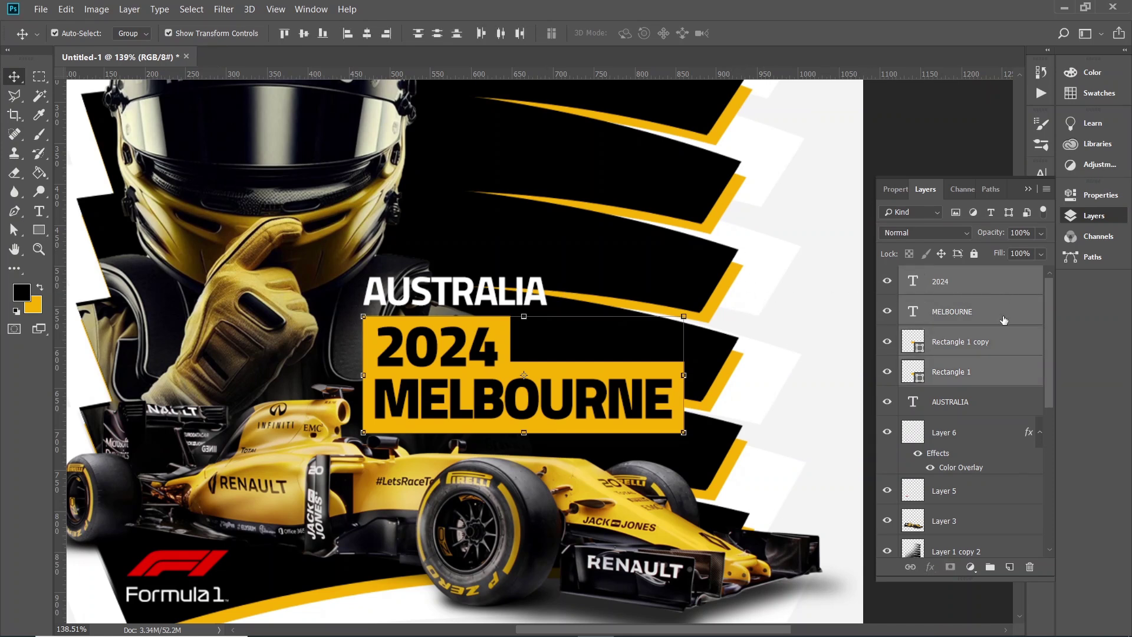
pyautogui.keyDown('ctrl'); pyautogui.click(949, 402); pyautogui.keyUp('ctrl')
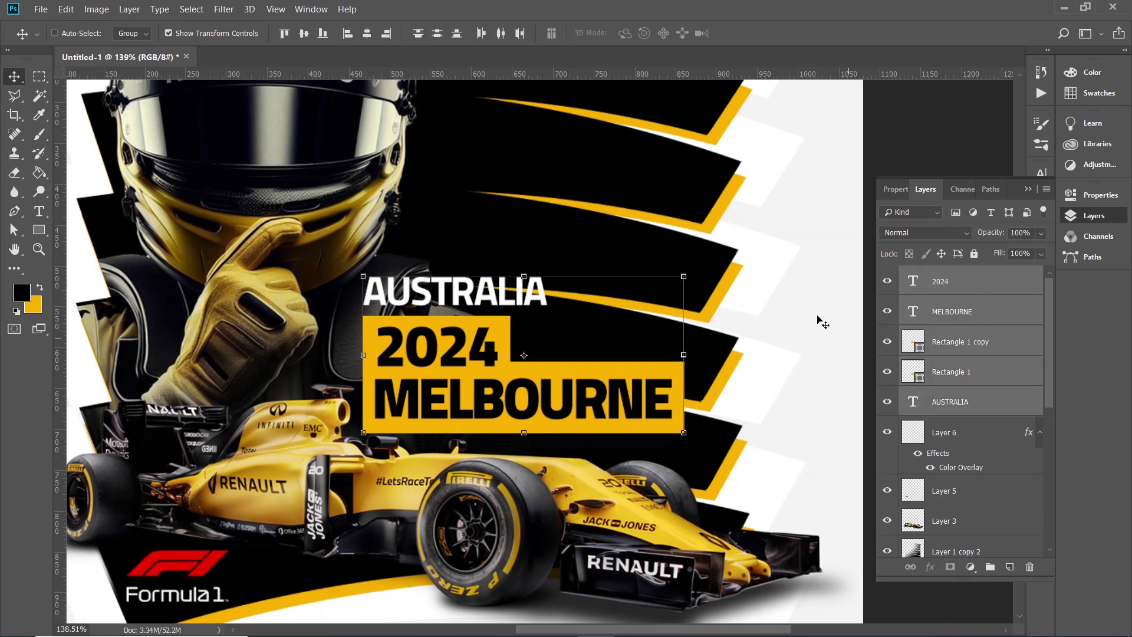
pyautogui.moveTo(822, 314); pyautogui.dragTo(825, 339)
# Bring the Layer 3 race car in front of the title text
pyautogui.click(948, 522)
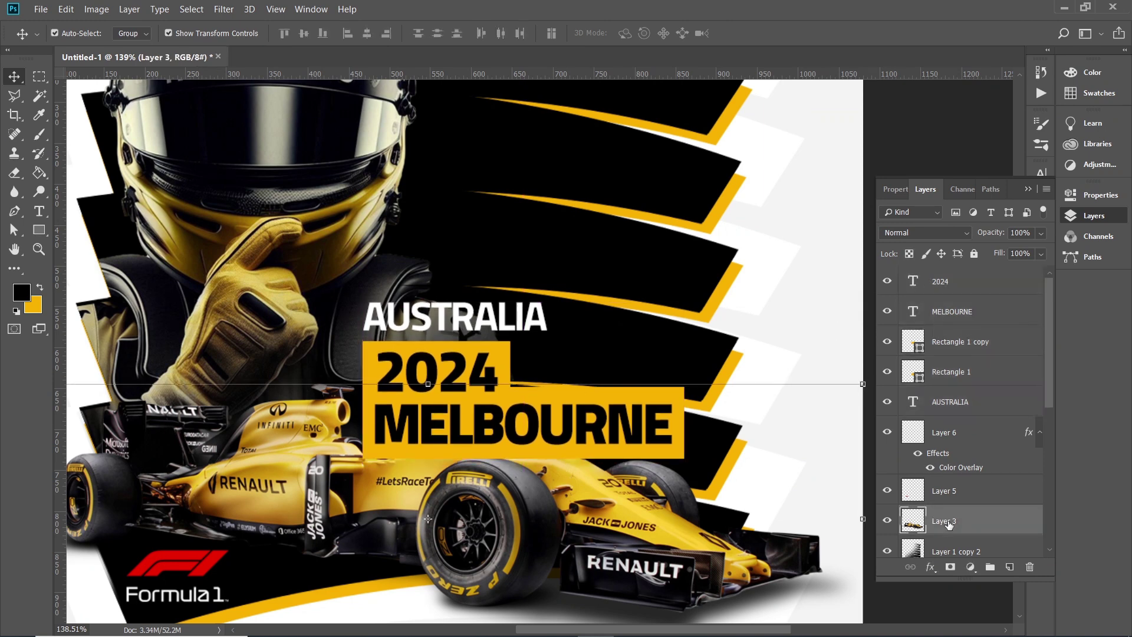
pyautogui.hotkey('ctrl', 'shift', ']')
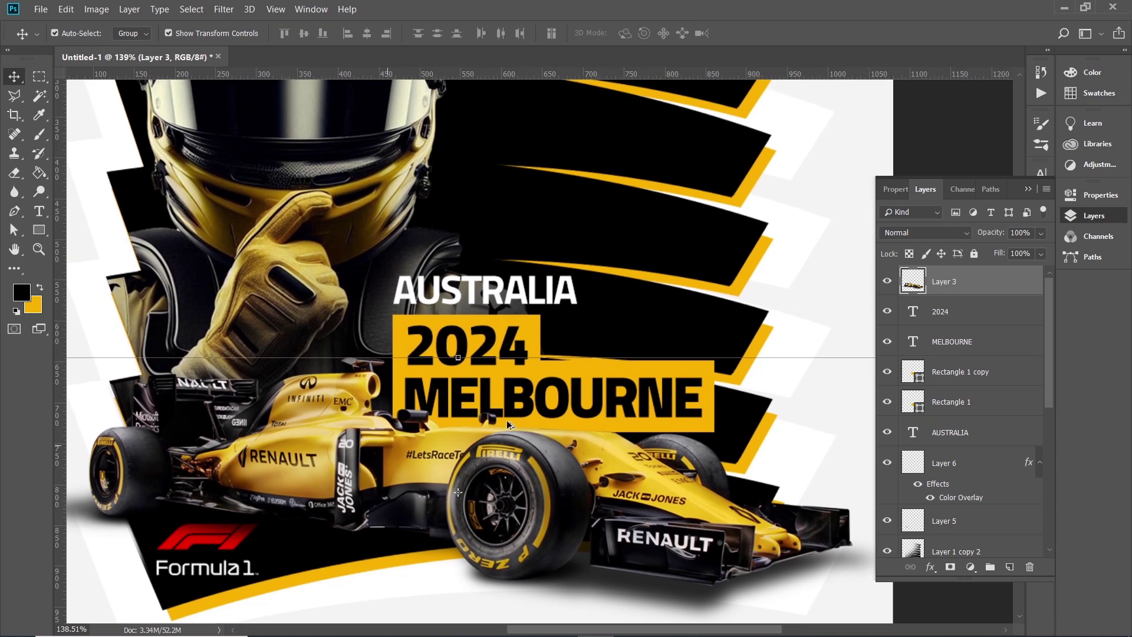
pyautogui.scroll(-2, 504, 422)
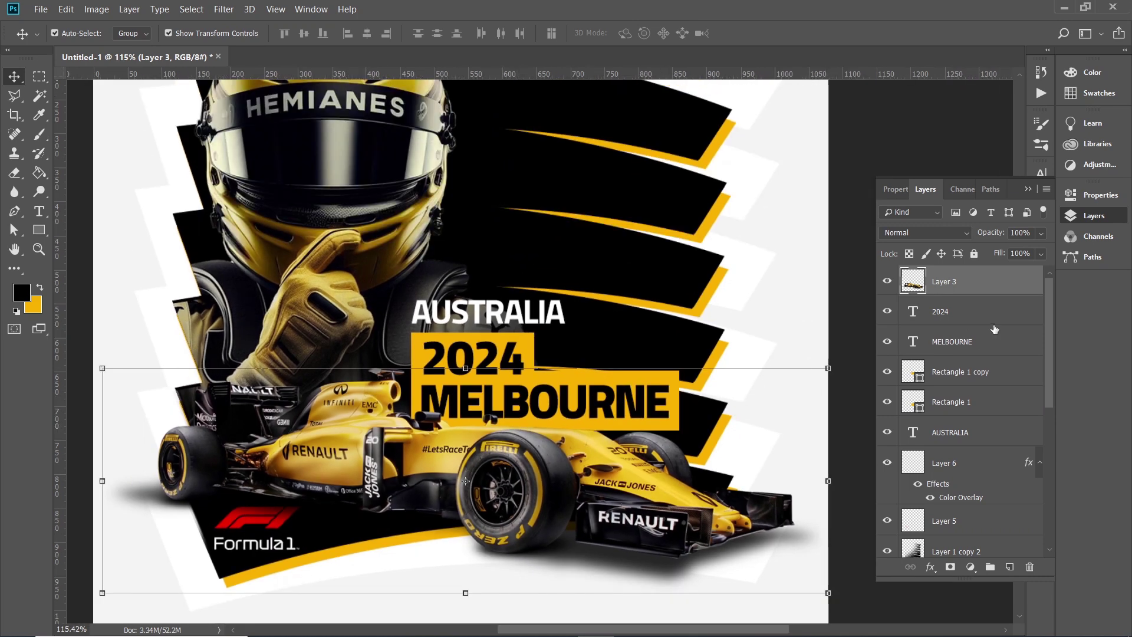
# Select the title layers from 2024 to AUSTRALIA and nudge them up and left
pyautogui.hotkey('alt', '[')
pyautogui.keyDown('shift'); pyautogui.click(949, 430); pyautogui.keyUp('shift')
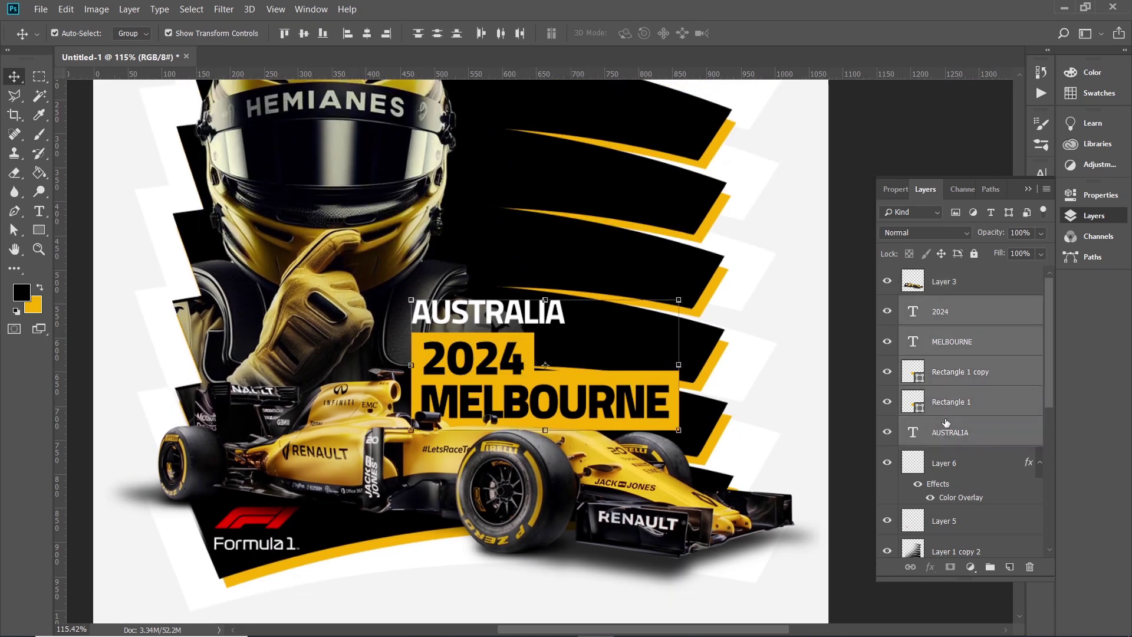
pyautogui.press('Up')
pyautogui.press('Up')
pyautogui.press('Up')
pyautogui.press('Up')
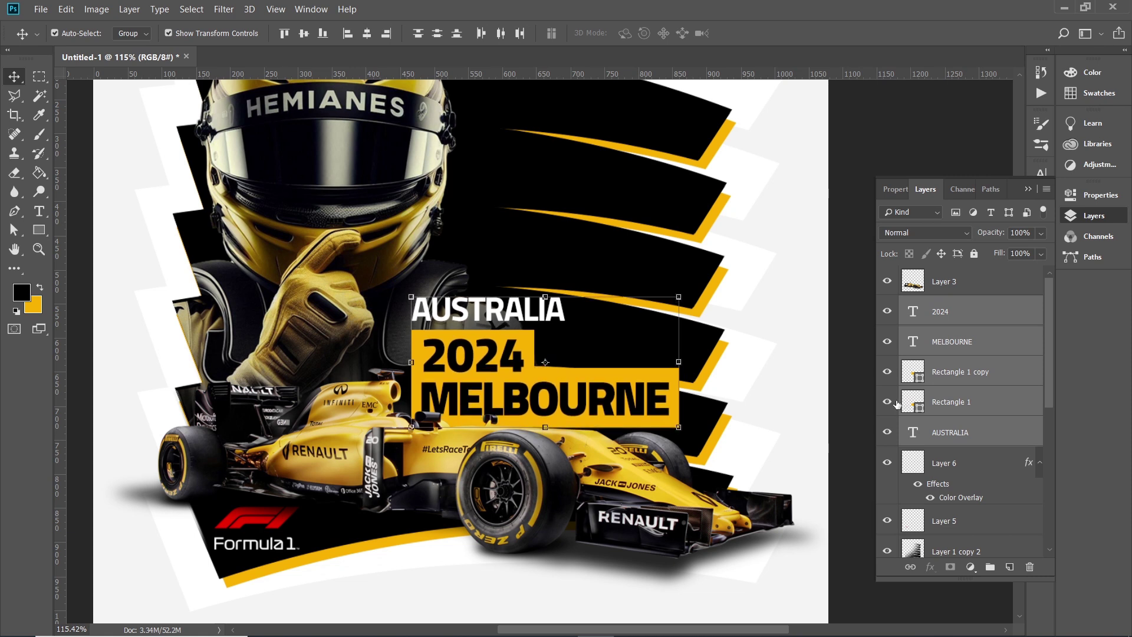
pyautogui.press('Up')
pyautogui.press('Left')
pyautogui.press('Left')
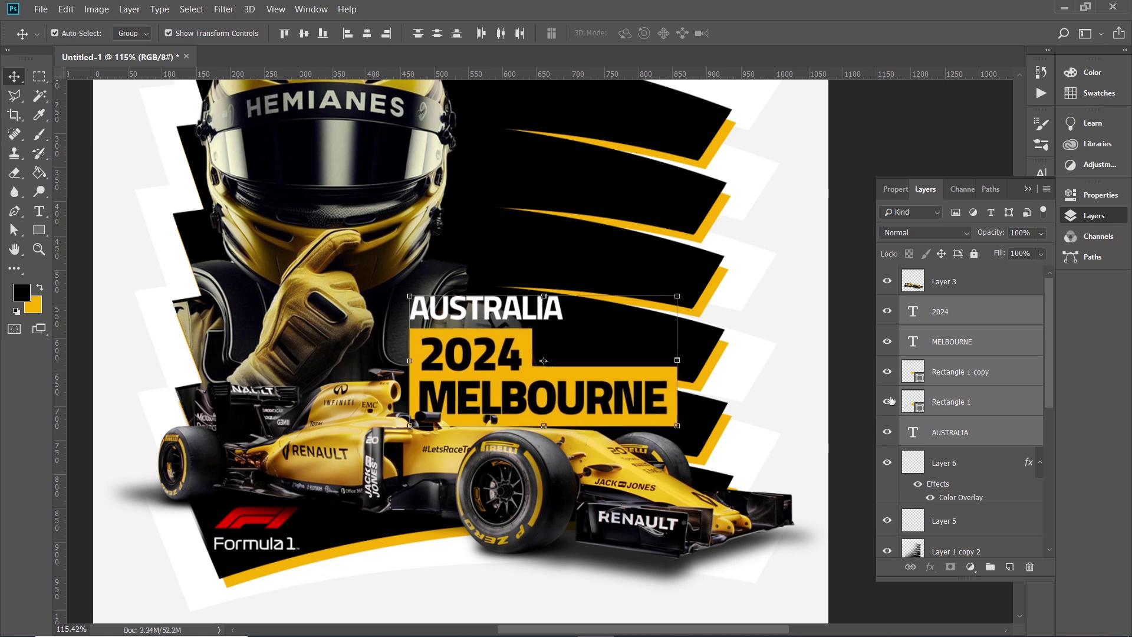
pyautogui.press('Up')
pyautogui.press('Up')
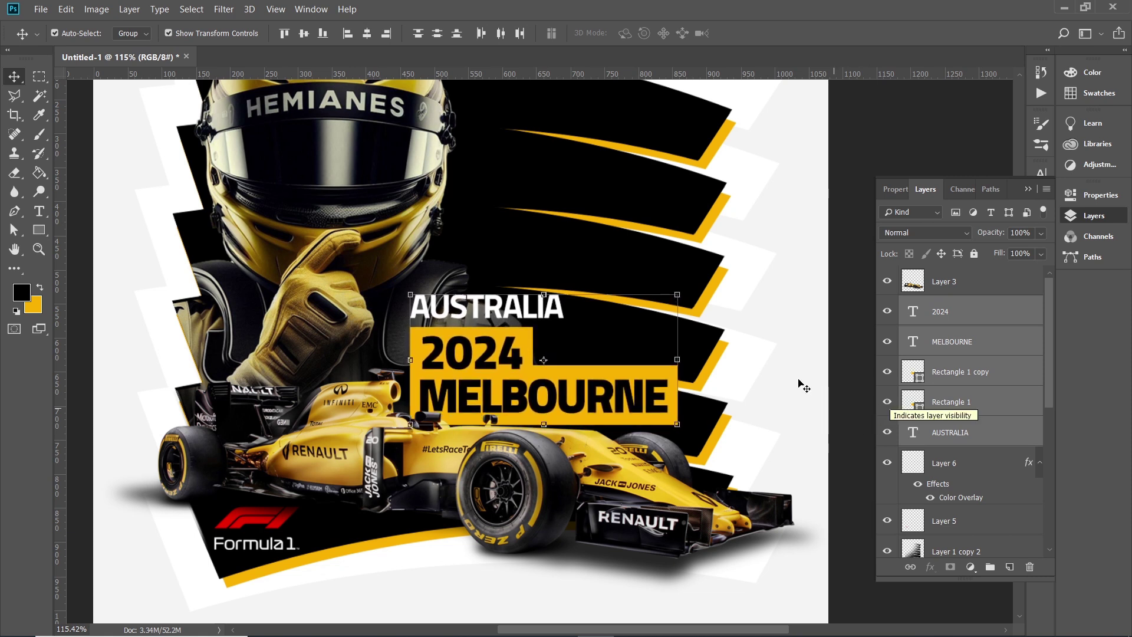
# Scale the title block to about 104% and nudge it slightly left and down
pyautogui.moveTo(677, 294); pyautogui.dragTo(691, 283)
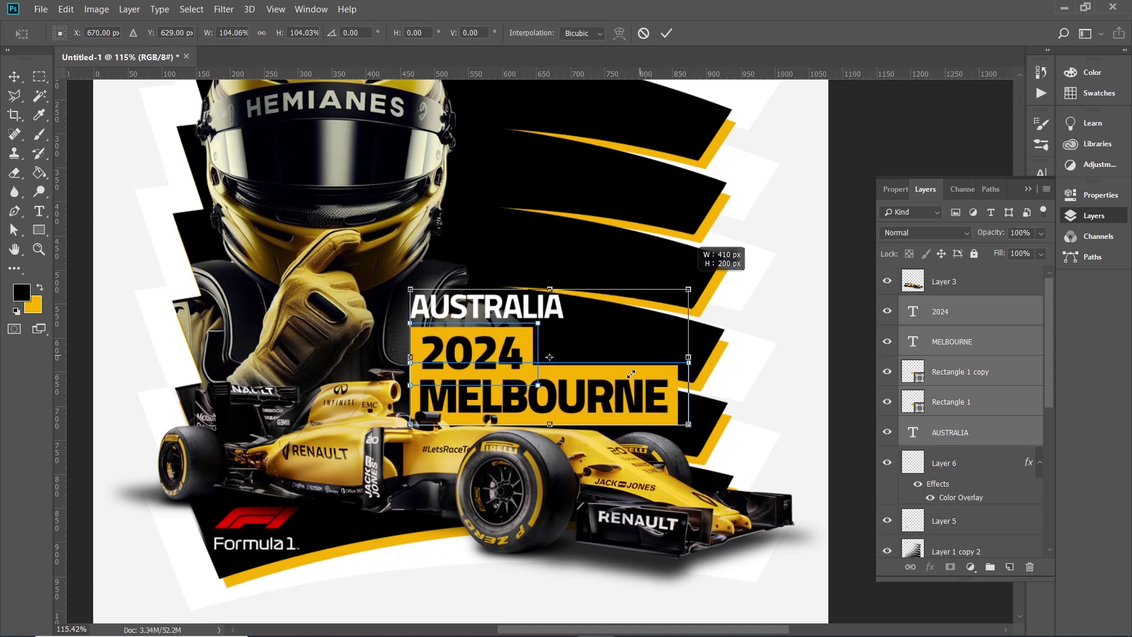
pyautogui.moveTo(691, 283); pyautogui.dragTo(688, 290)
pyautogui.press('Return')
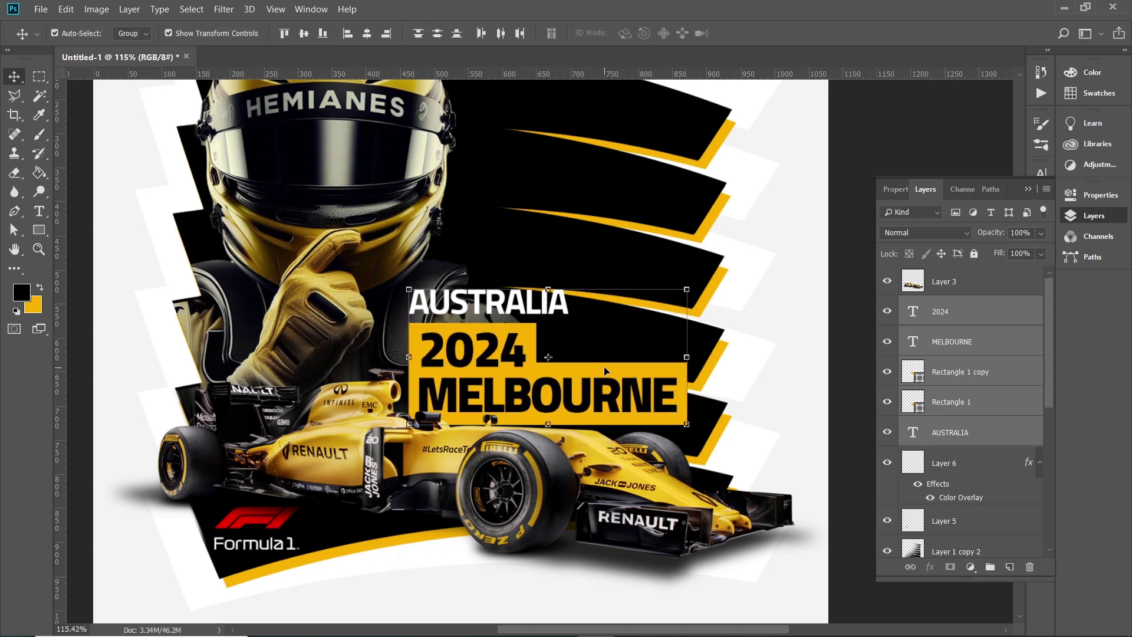
pyautogui.press('Down')
pyautogui.press('Left')
pyautogui.press('Left')
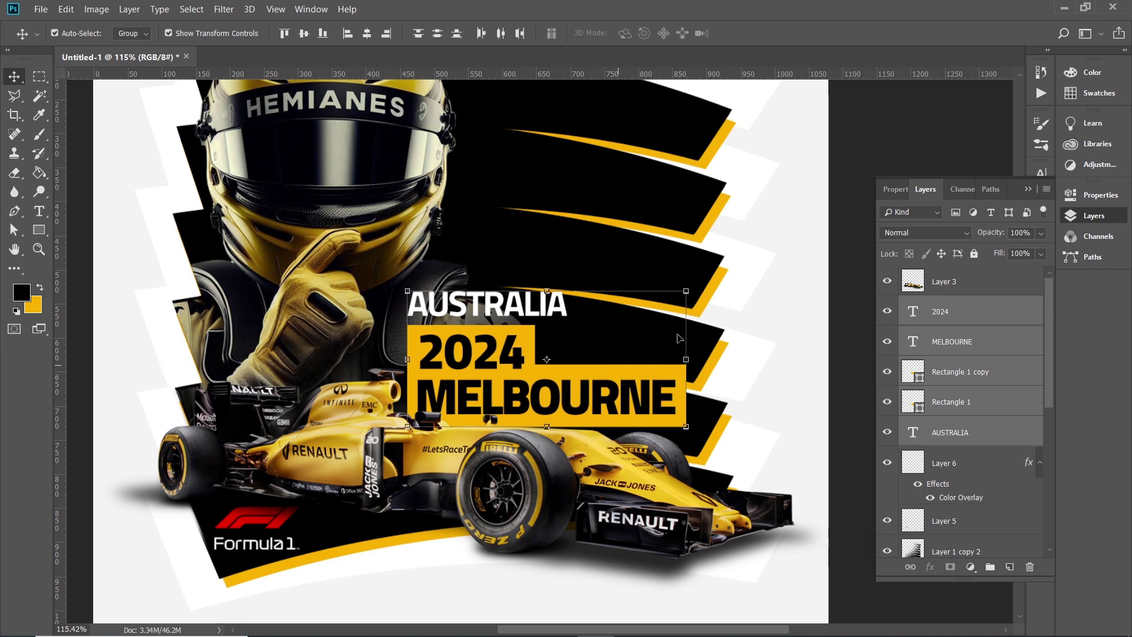
# Duplicate the AUSTRALIA text about 94 px higher
pyautogui.scroll(2, 547, 295)
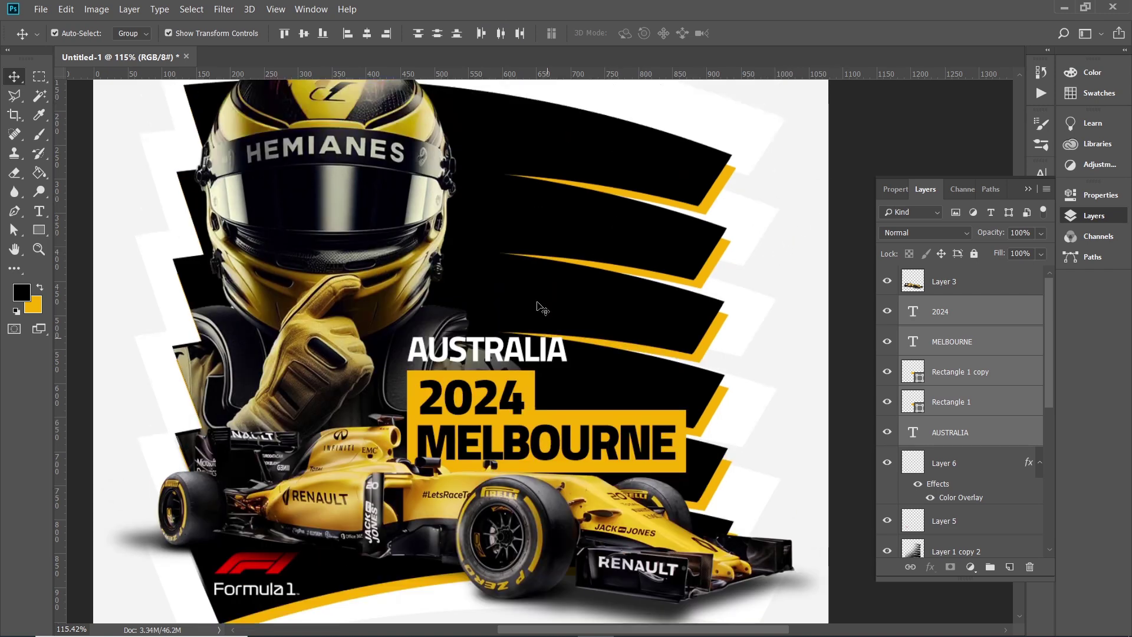
pyautogui.click(507, 344)
pyautogui.click(504, 349)
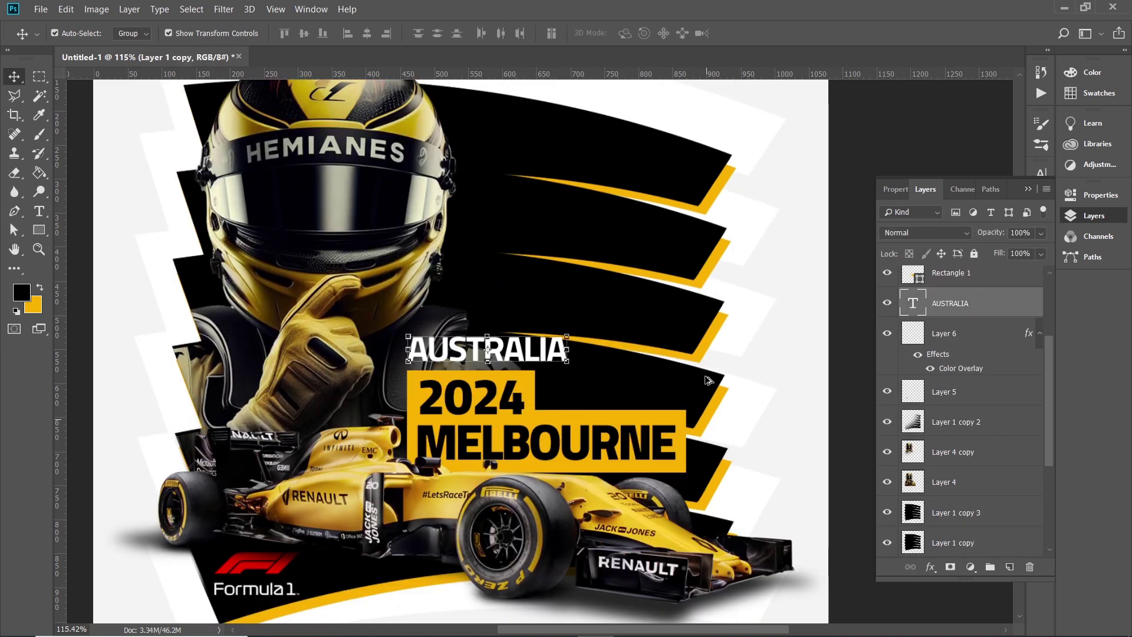
pyautogui.moveTo(708, 380); pyautogui.dragTo(709, 325)
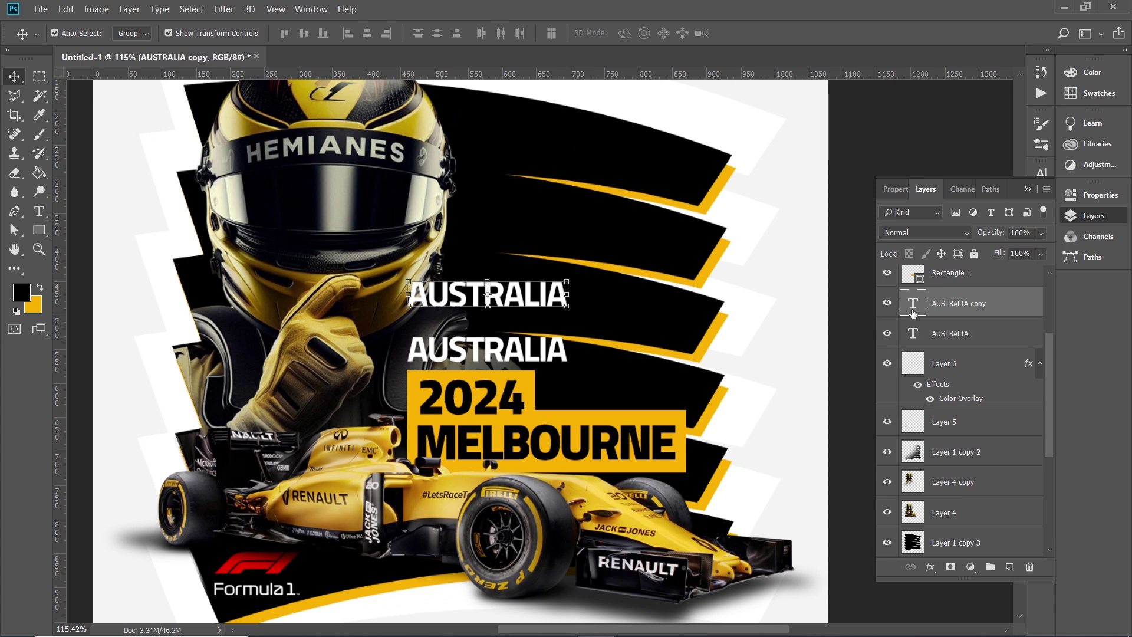
# Change the duplicated text to read 22-24MAY
pyautogui.doubleClick(913, 312)
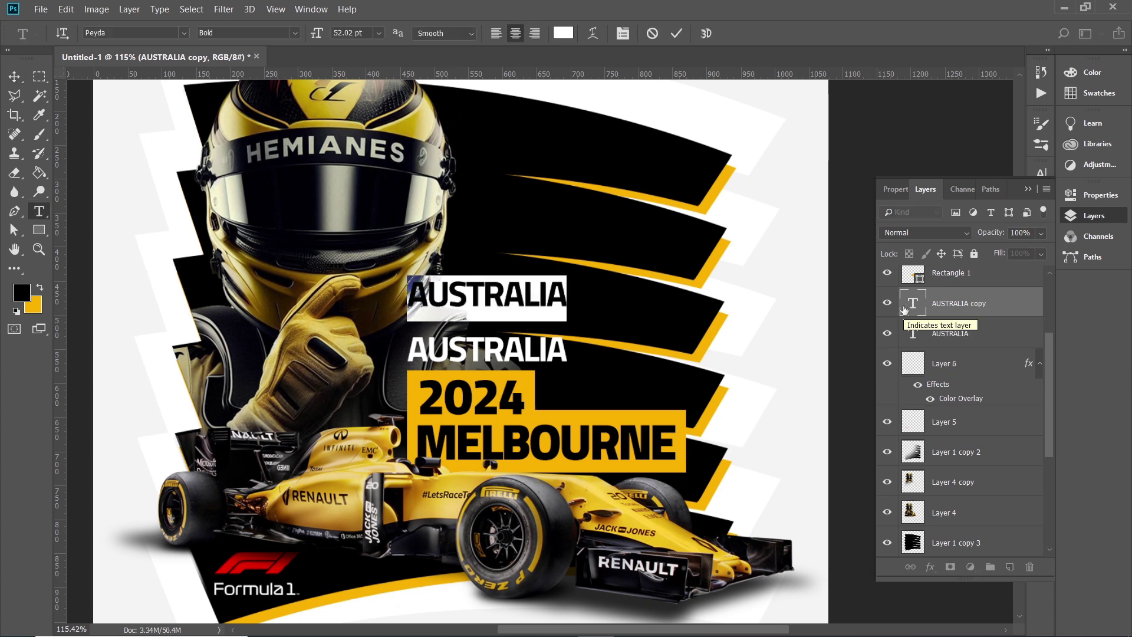
pyautogui.write('22-2')
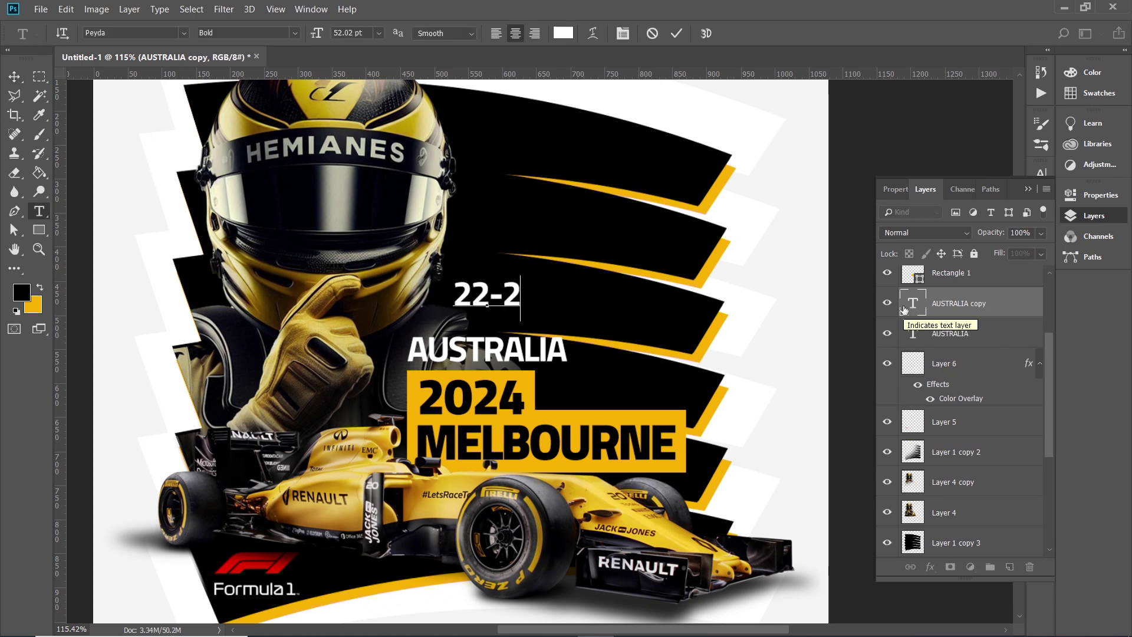
pyautogui.write('4')
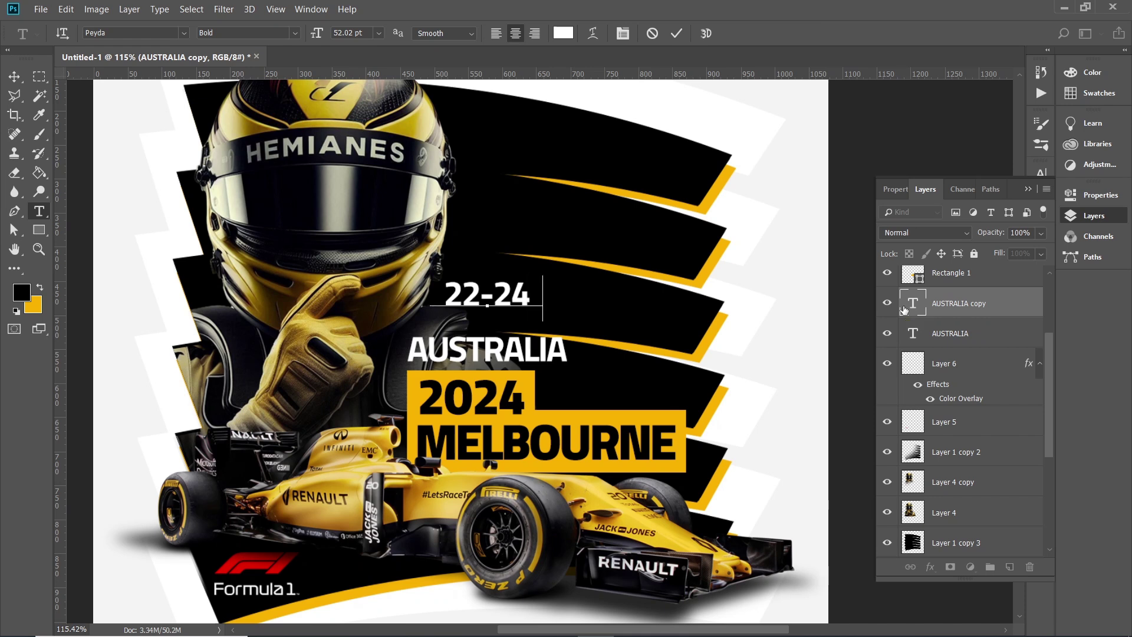
pyautogui.write('may')
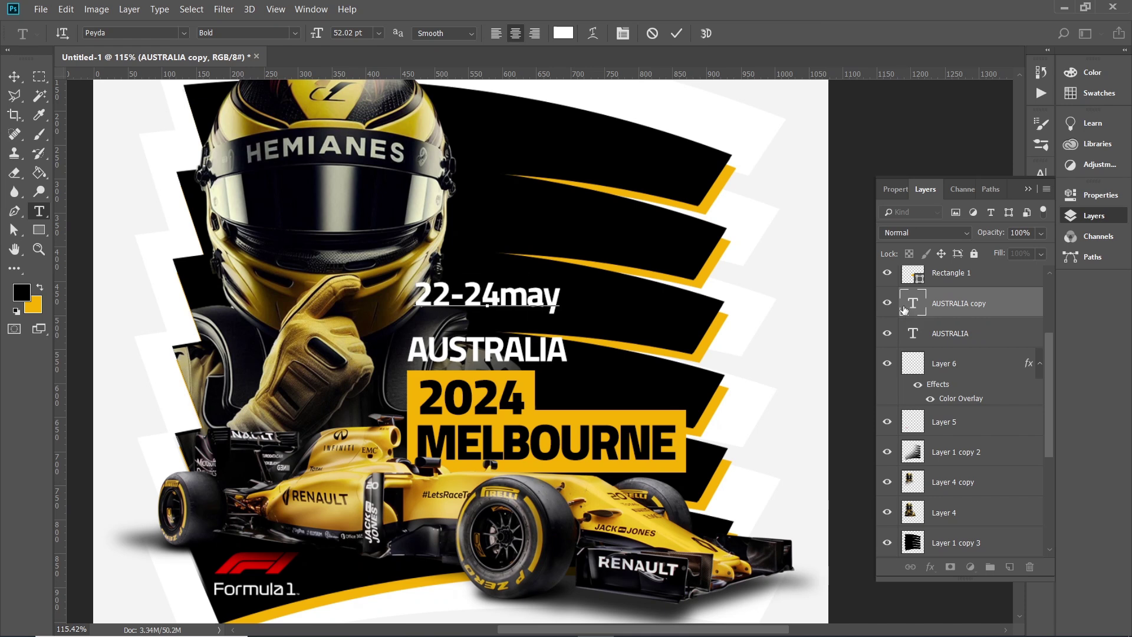
pyautogui.press('BackSpace')
pyautogui.press('BackSpace')
pyautogui.press('BackSpace')
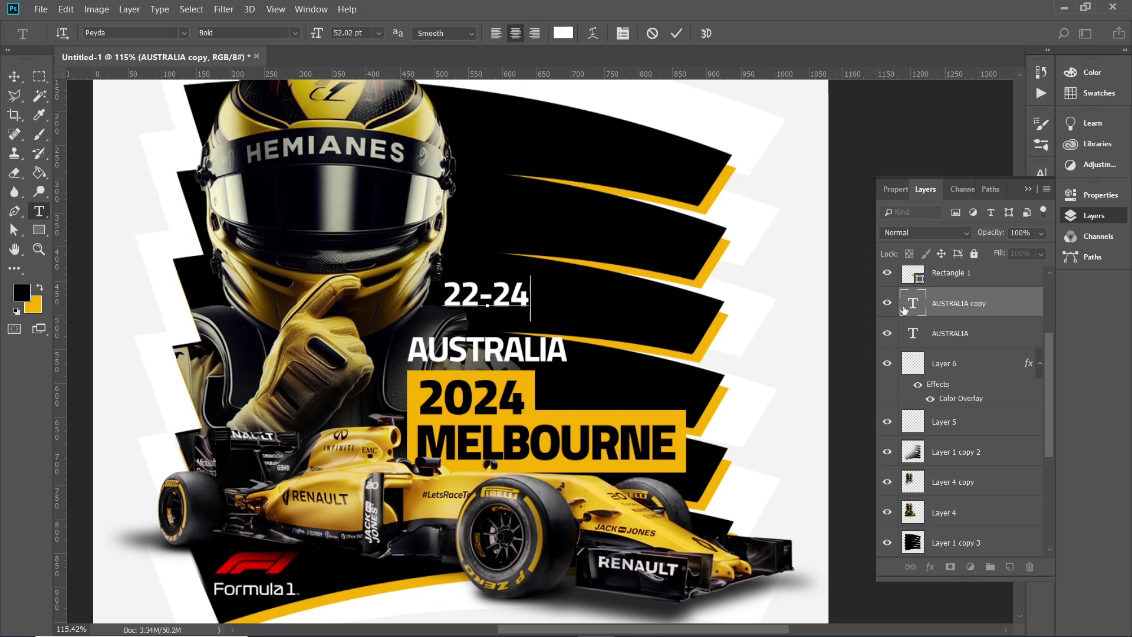
pyautogui.write('m')
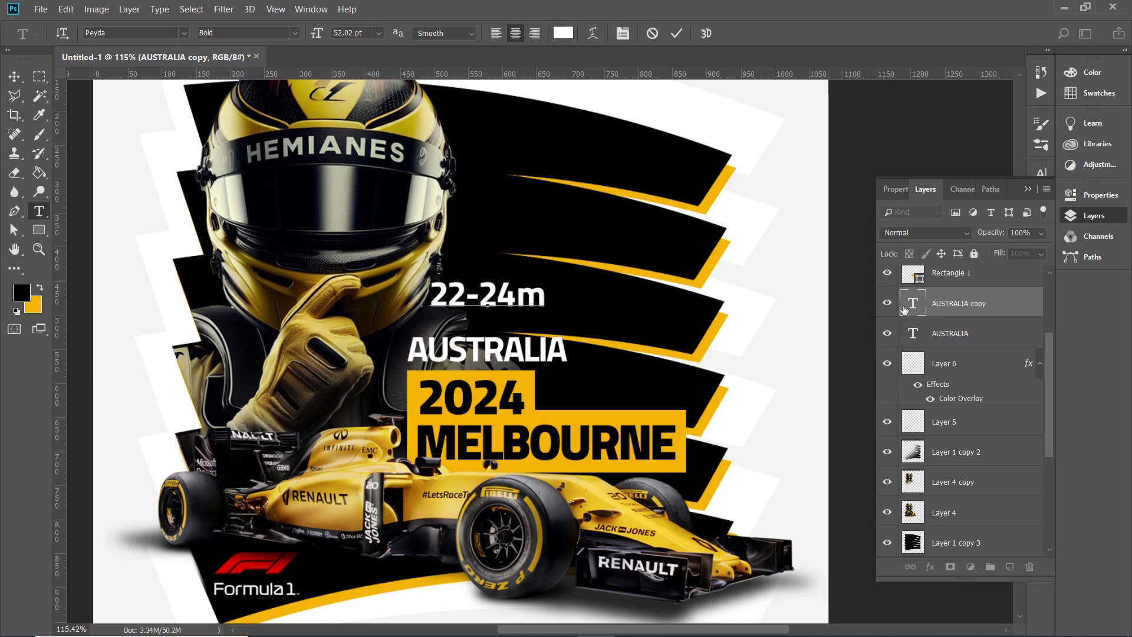
pyautogui.press('BackSpace')
pyautogui.write('M')
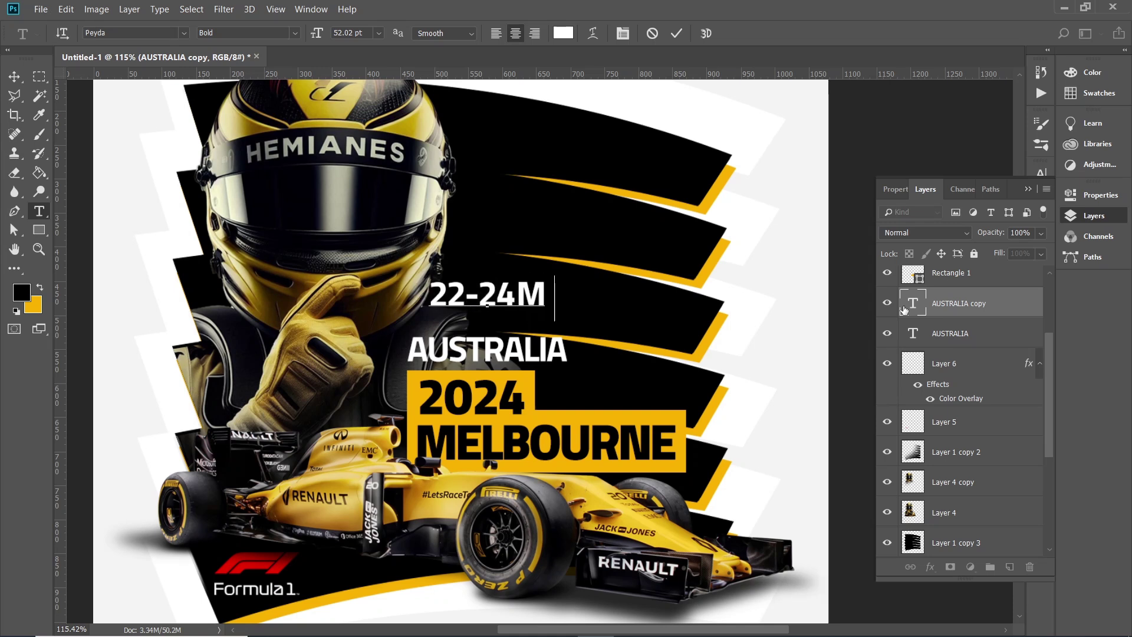
pyautogui.write('AY')
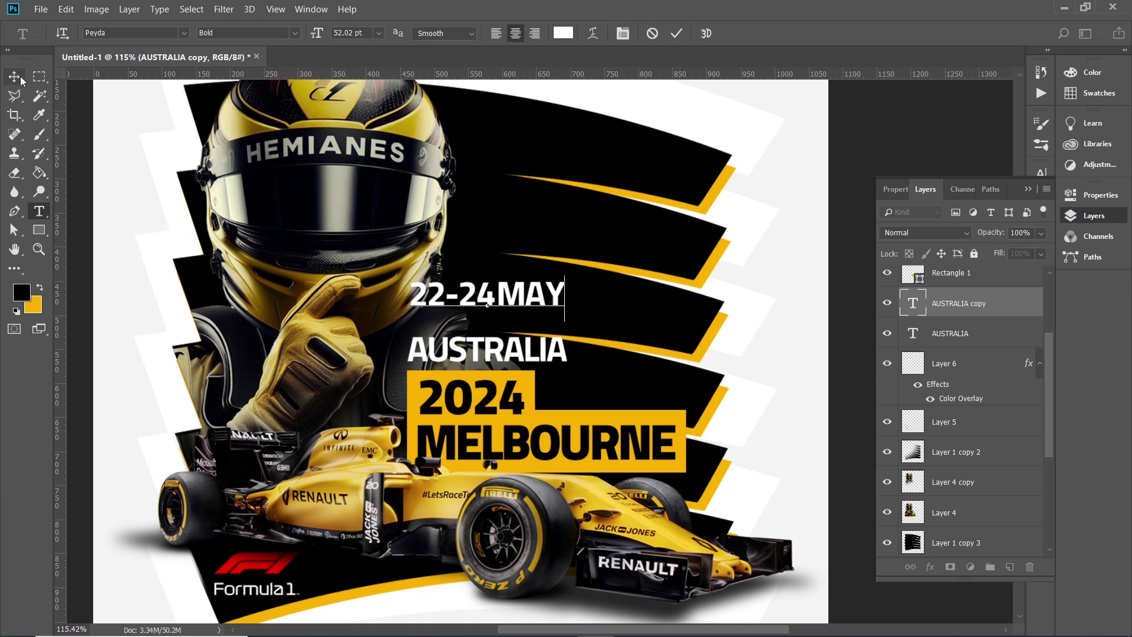
pyautogui.click(14, 76)
# Fill the 22-24MAY text yellow and move it down about 15 px
pyautogui.doubleClick(912, 303)
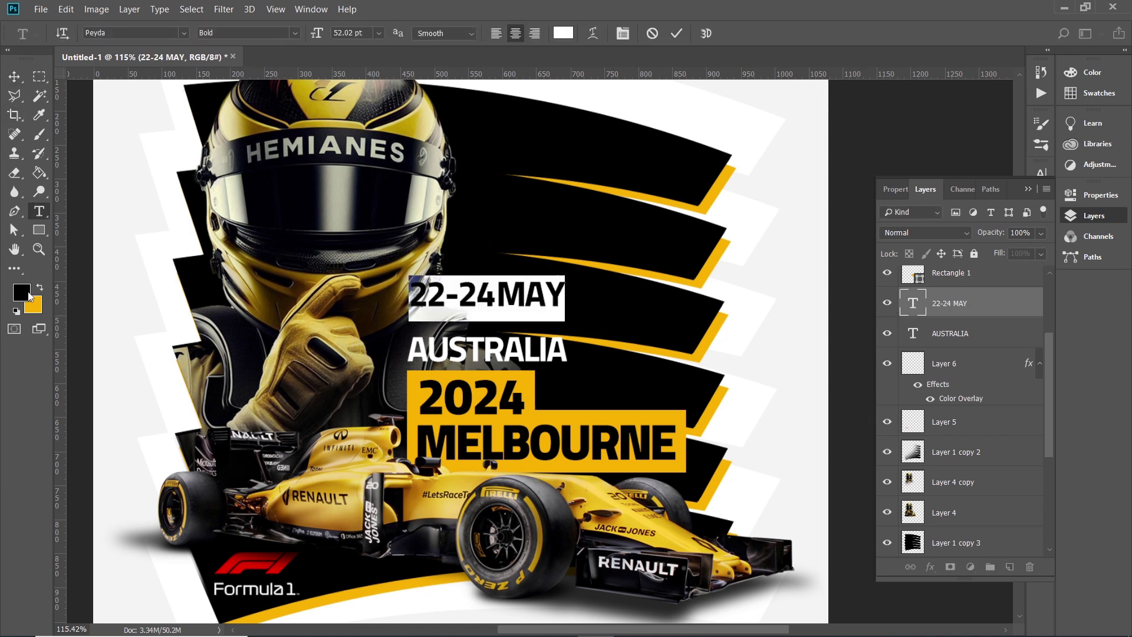
pyautogui.hotkey('alt', 'BackSpace')
pyautogui.click(14, 77)
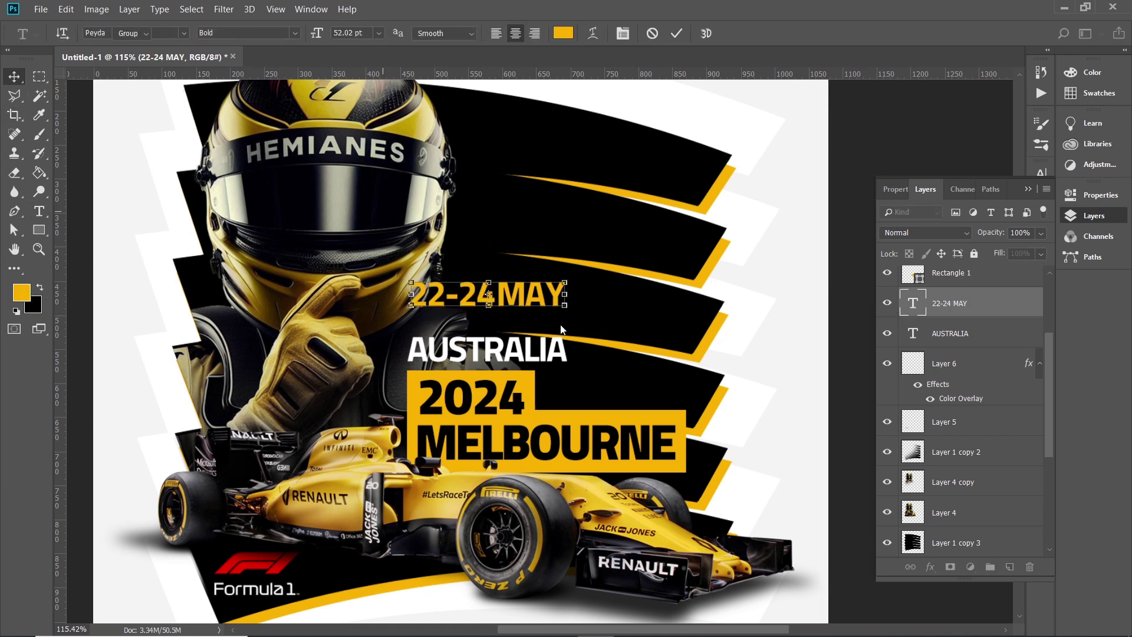
pyautogui.press('Down')
pyautogui.press('Down')
pyautogui.press('Down')
pyautogui.press('Down')
pyautogui.press('Down')
pyautogui.press('Down')
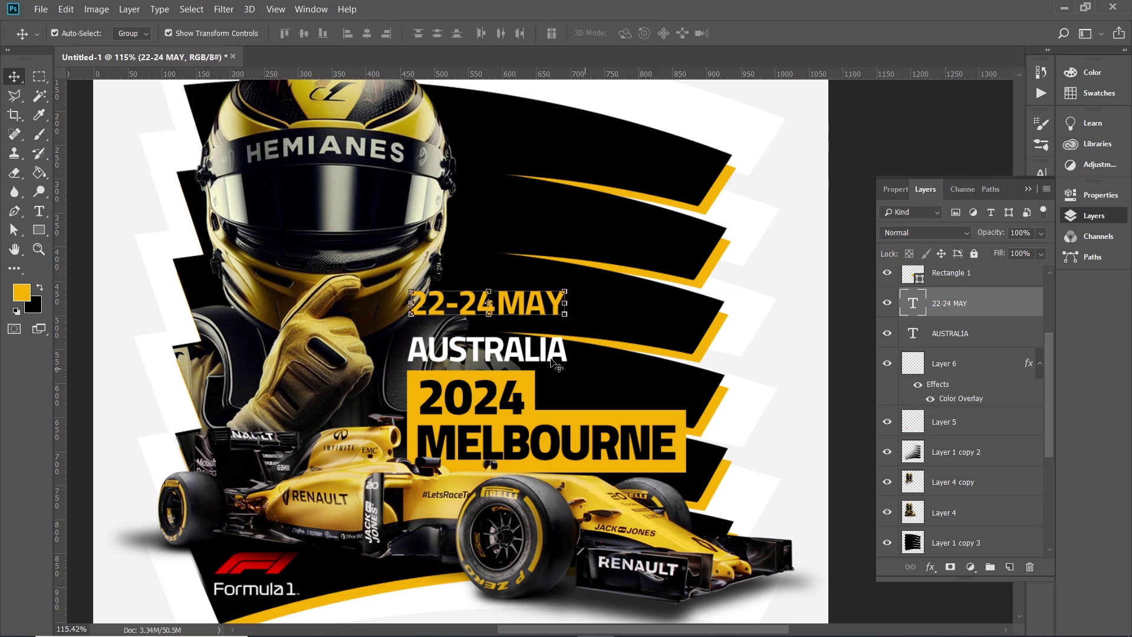
# Shift the 2024-through-AUSTRALIA text block right and scale it to about 96%
pyautogui.keyDown('shift'); pyautogui.click(552, 360); pyautogui.keyUp('shift')
pyautogui.click(958, 274)
pyautogui.scroll(2, 967, 301)
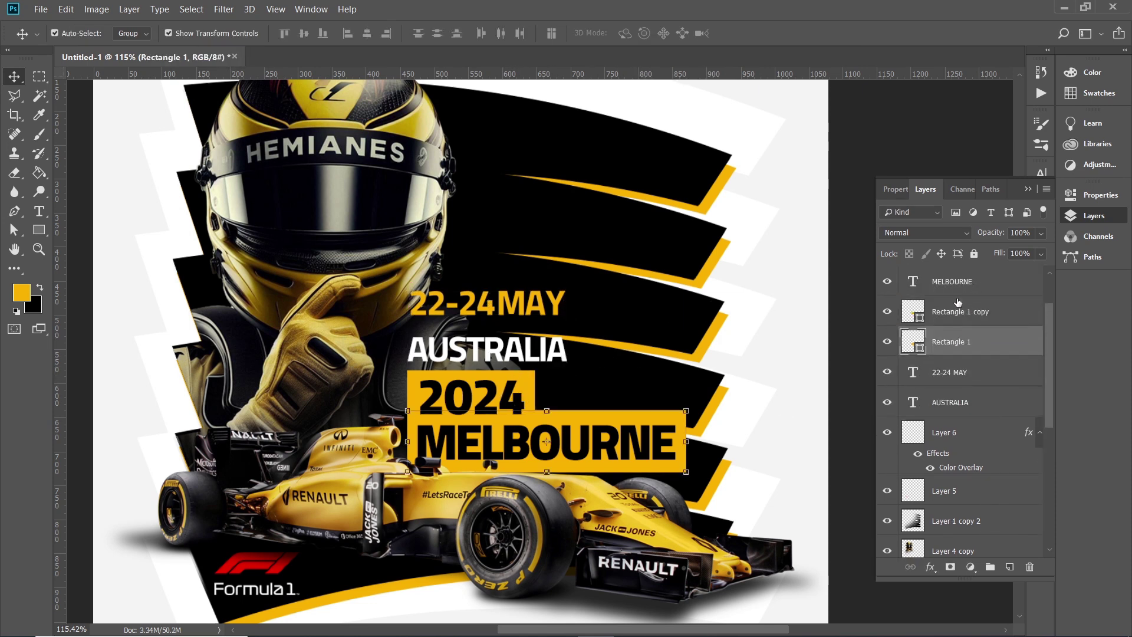
pyautogui.scroll(2, 956, 293)
pyautogui.click(954, 285)
pyautogui.click(943, 314)
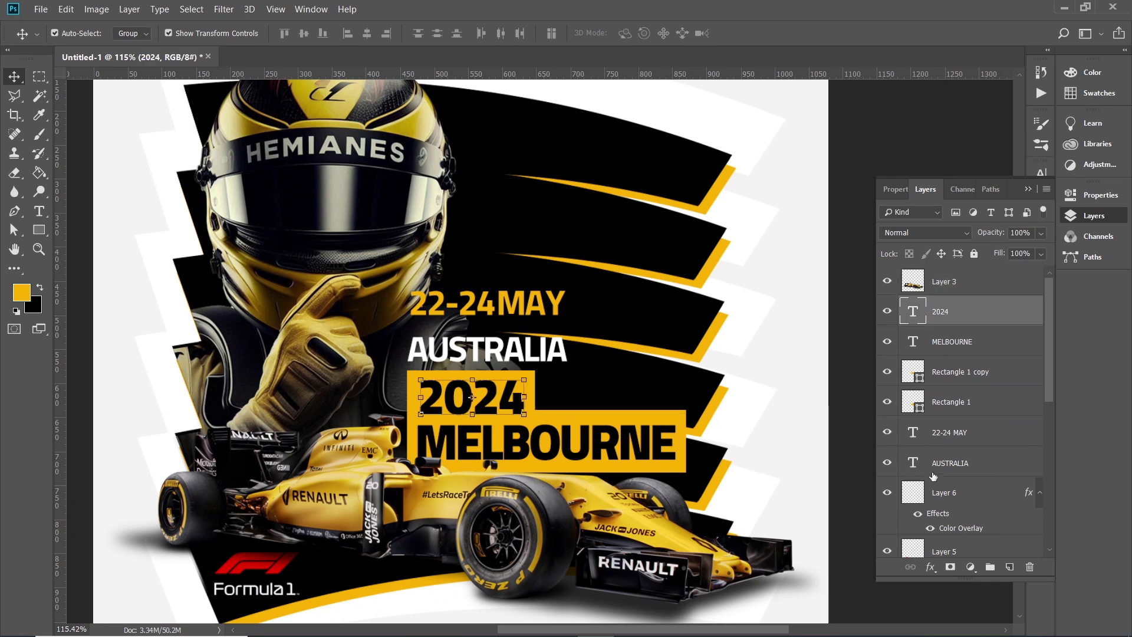
pyautogui.keyDown('shift'); pyautogui.click(933, 466); pyautogui.keyUp('shift')
pyautogui.press('Right')
pyautogui.press('Right')
pyautogui.press('Right')
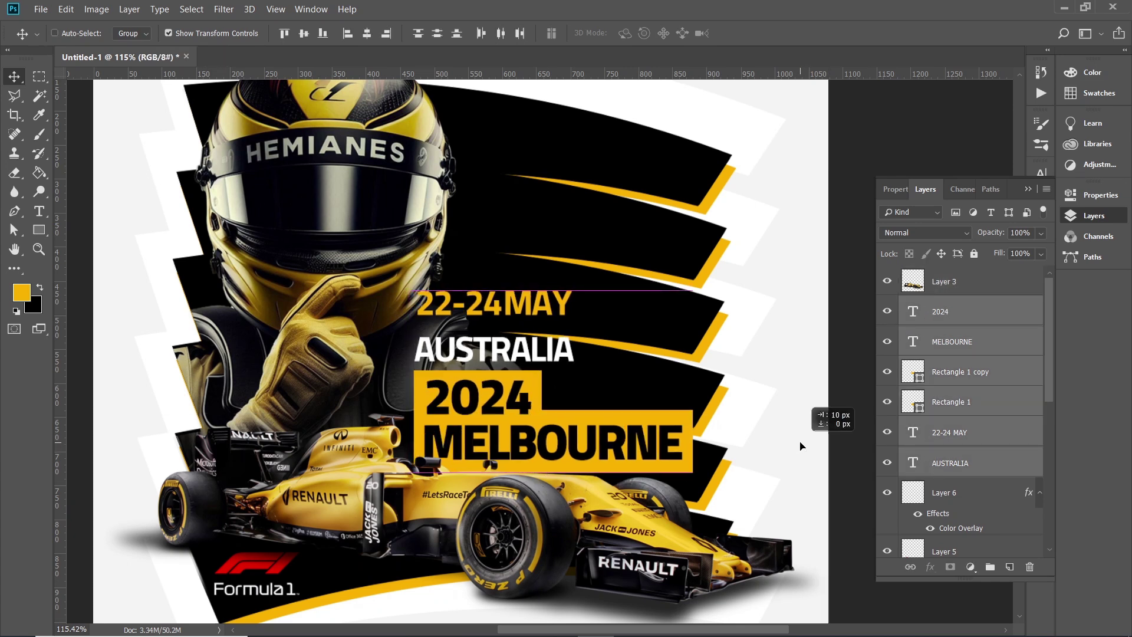
pyautogui.moveTo(697, 292); pyautogui.dragTo(679, 295)
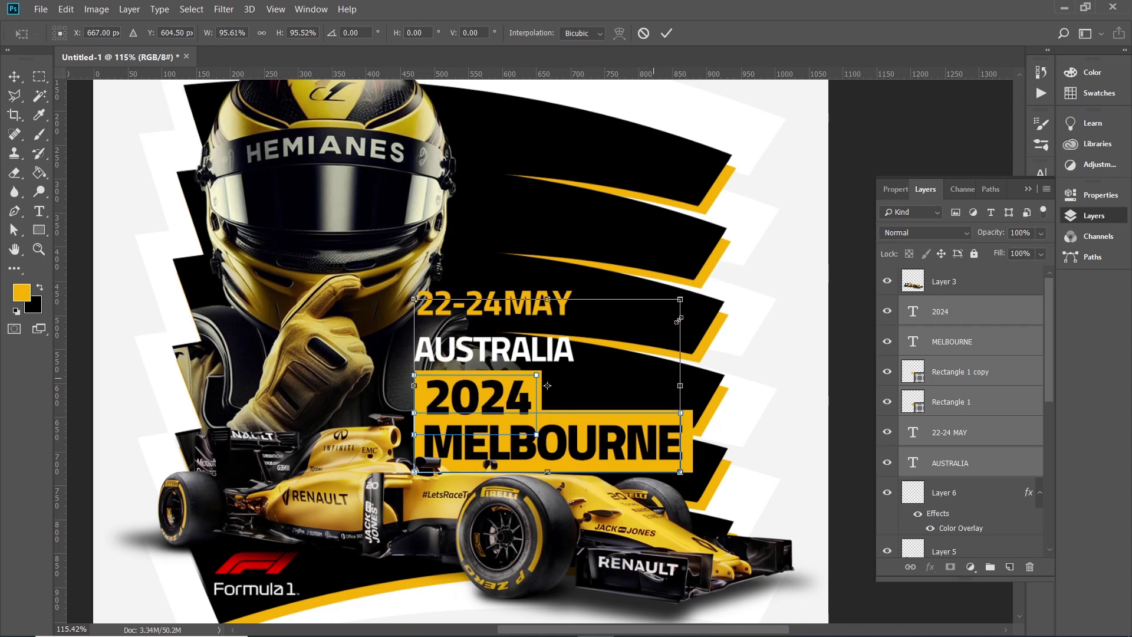
pyautogui.moveTo(679, 295); pyautogui.dragTo(692, 291)
pyautogui.hotkey('ctrl', 'h')
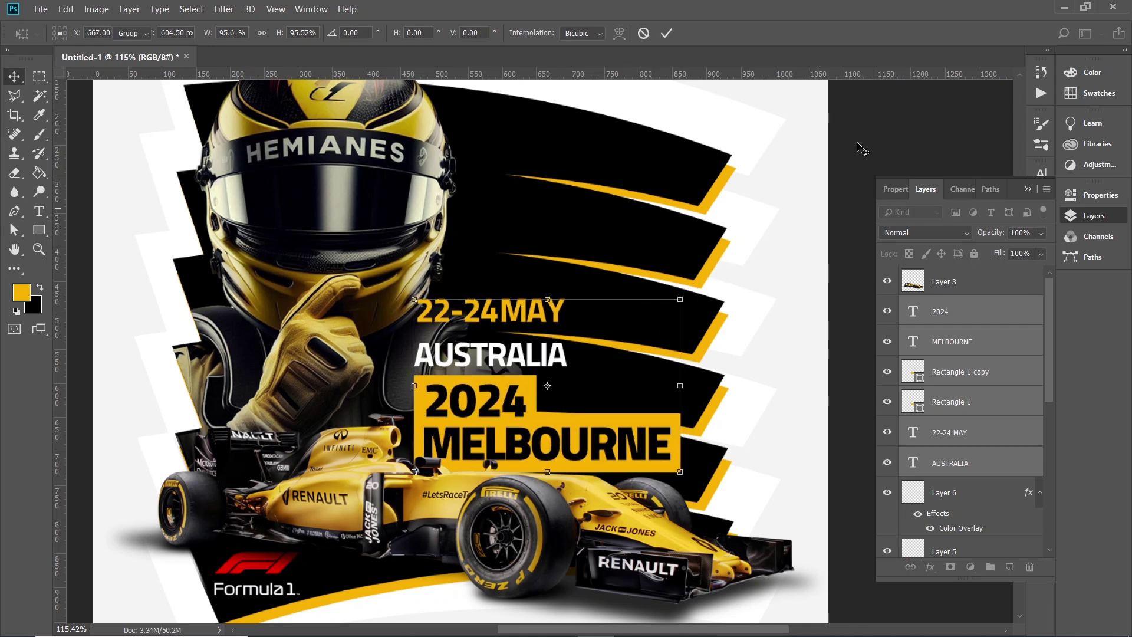
# Shrink the 22-24 MAY date line to about 88%
pyautogui.press('Return')
pyautogui.click(548, 315)
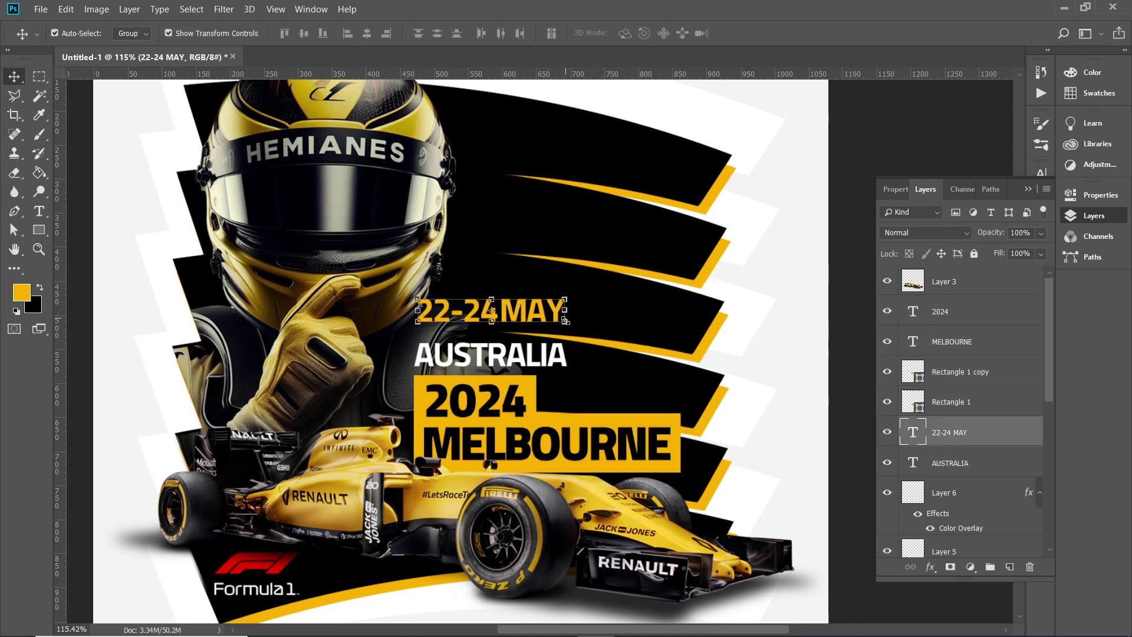
pyautogui.hotkey('ctrl', 't')
pyautogui.moveTo(544, 314)
pyautogui.mouseDown()
pyautogui.moveTo(539, 304)
pyautogui.moveTo(559, 304)
pyautogui.moveTo(545, 323)
pyautogui.mouseUp()
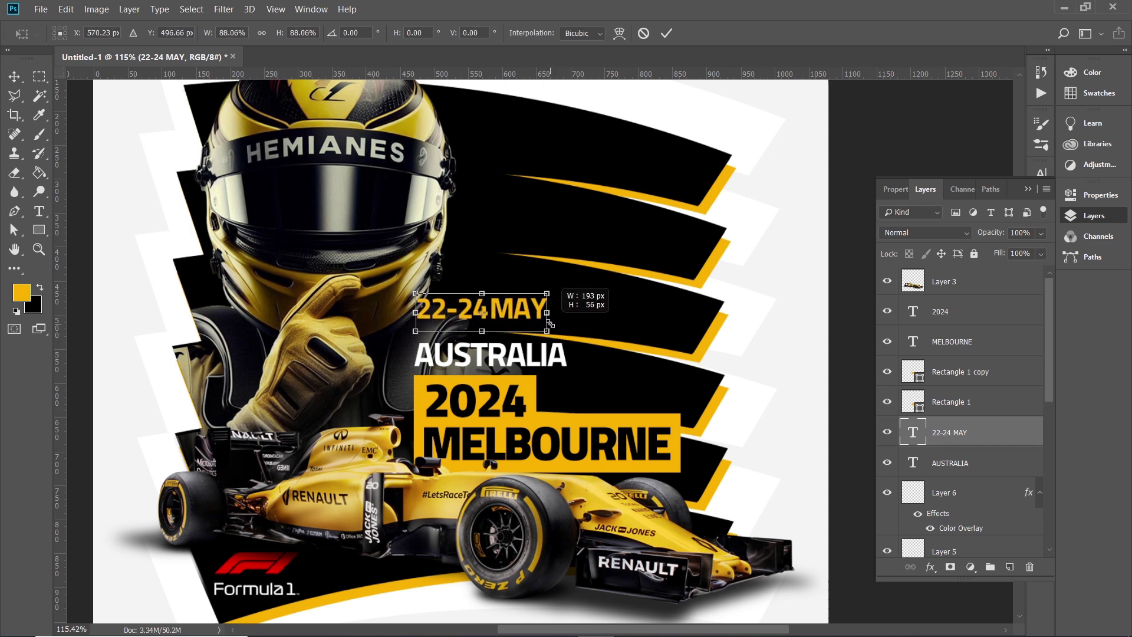
pyautogui.press('Return')
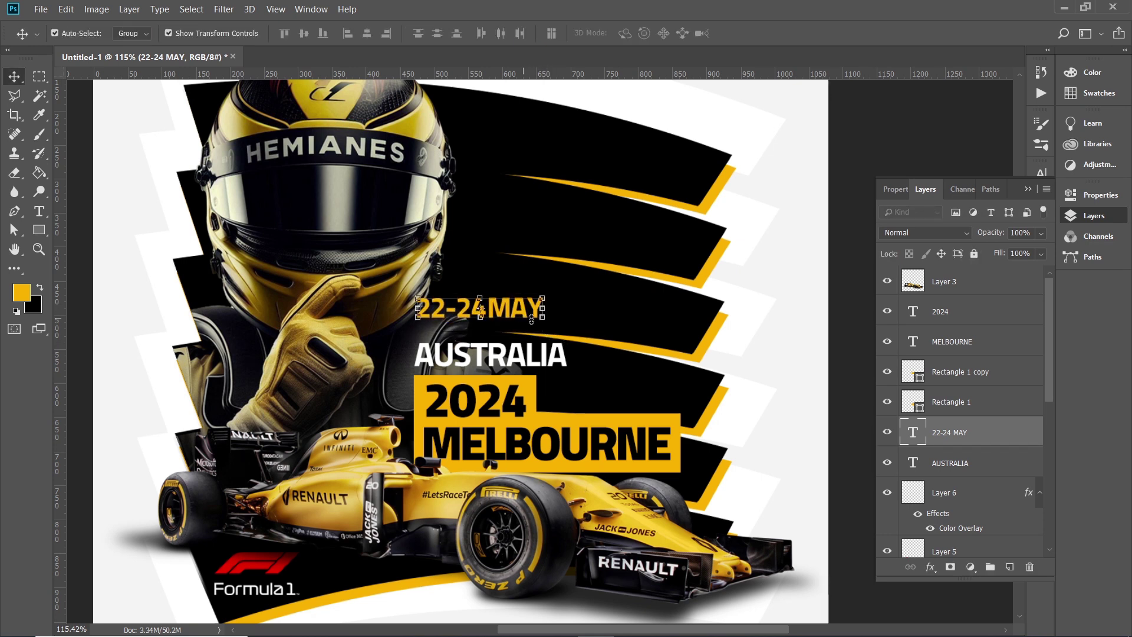
pyautogui.hscroll(2, 542, 369)
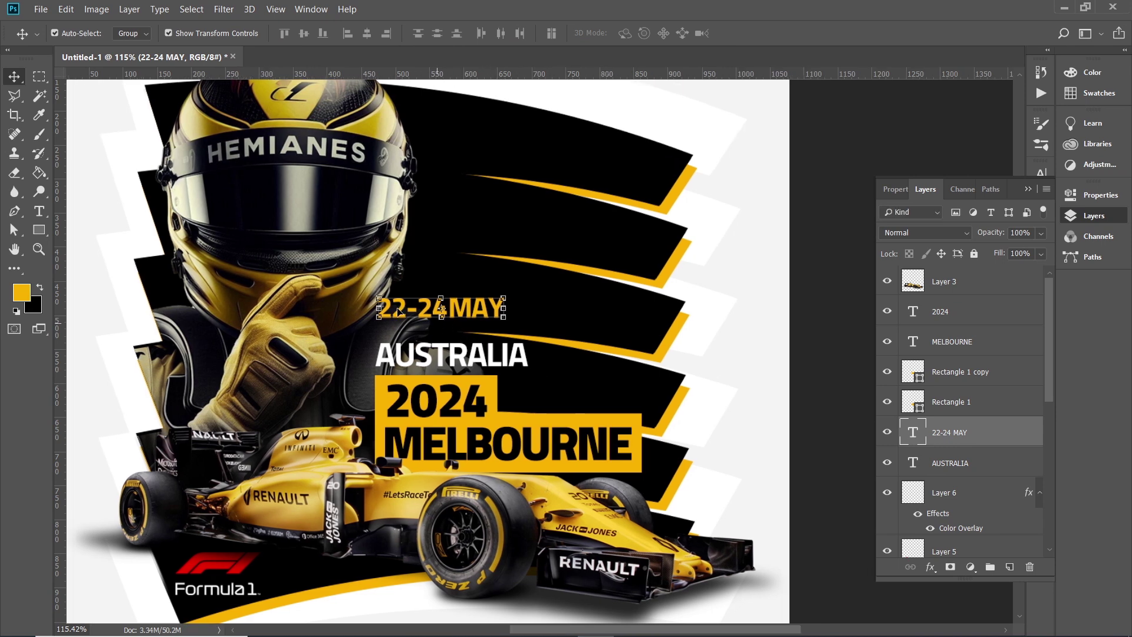
pyautogui.hscroll(1, 475, 308)
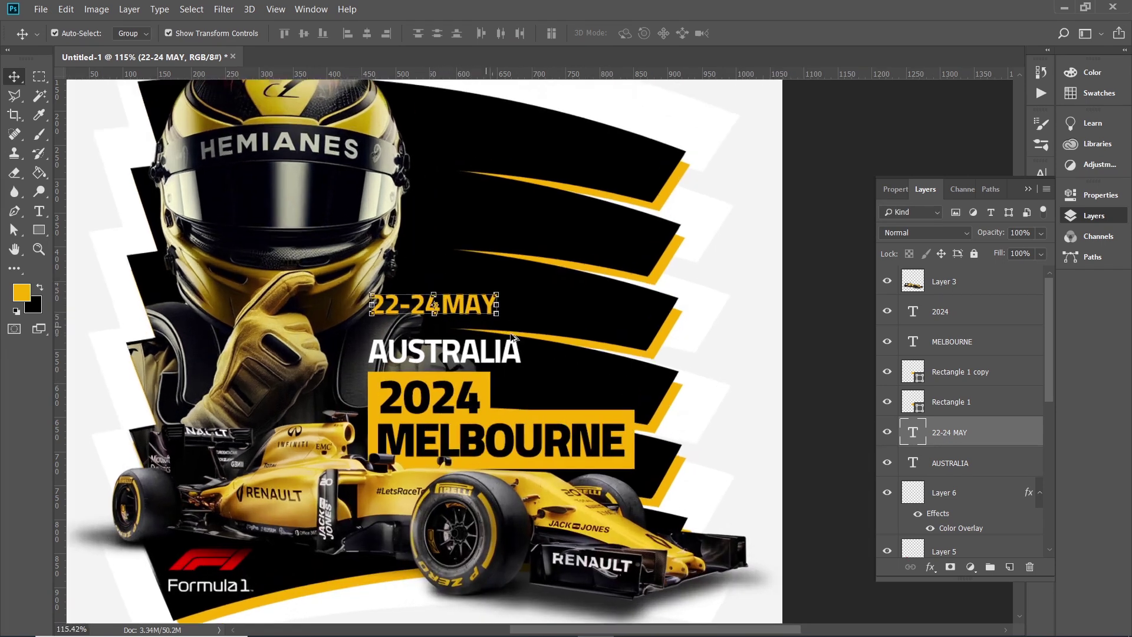
pyautogui.press('ctrl')
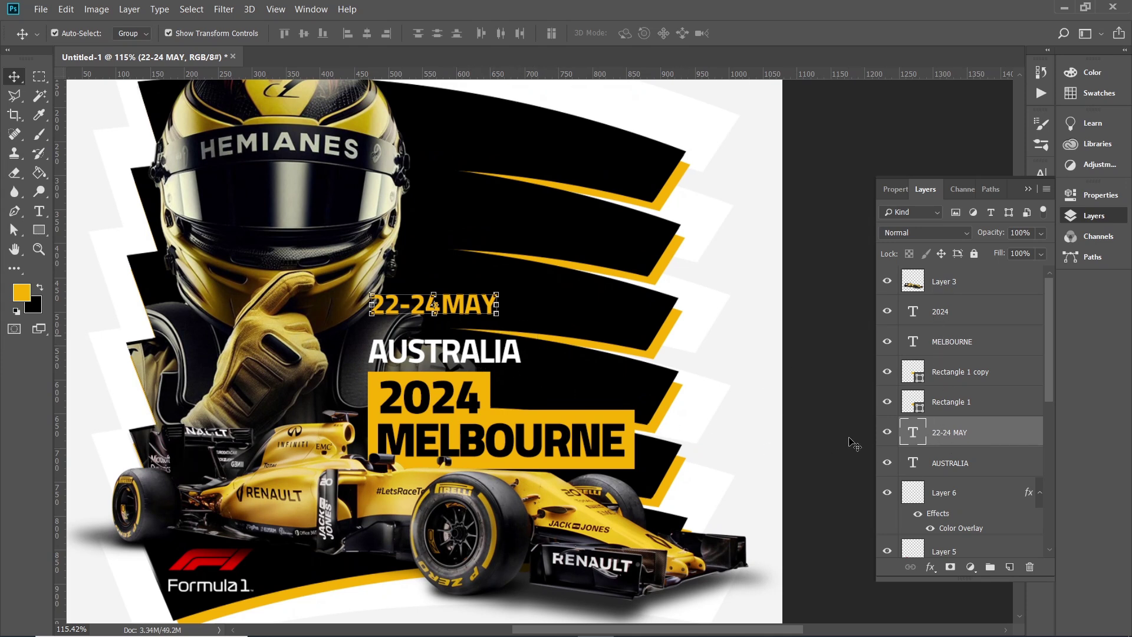
pyautogui.scroll(-6, 961, 471)
# Move Layer 4 and Layer 4 copy driver artwork slightly left and up
pyautogui.click(939, 431)
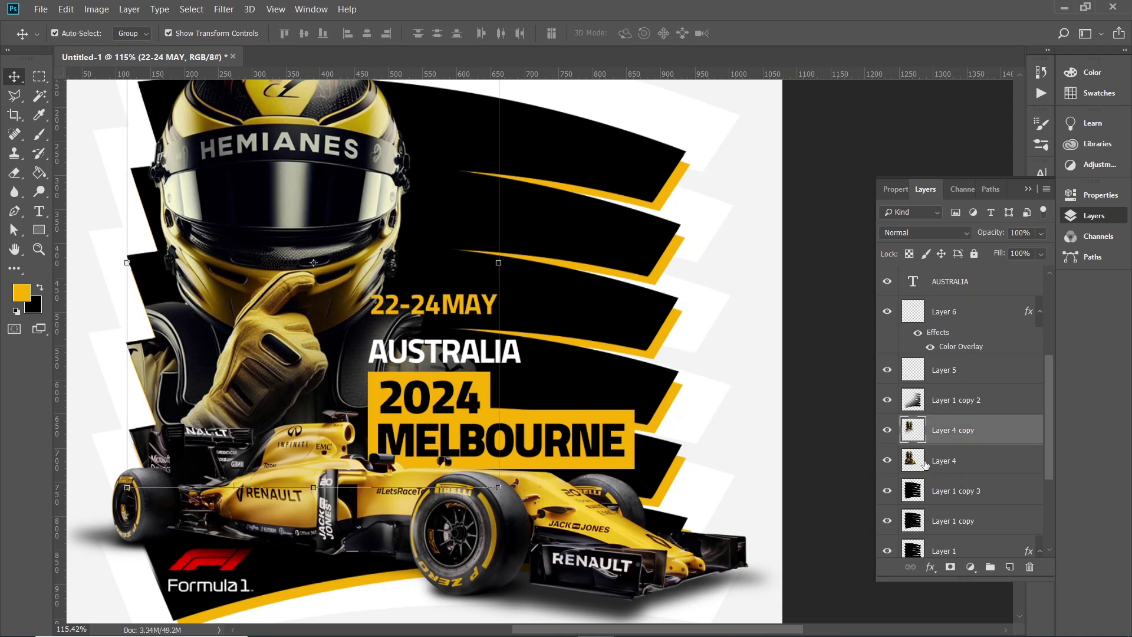
pyautogui.keyDown('ctrl'); pyautogui.click(925, 460); pyautogui.keyUp('ctrl')
pyautogui.moveTo(316, 250); pyautogui.dragTo(307, 247)
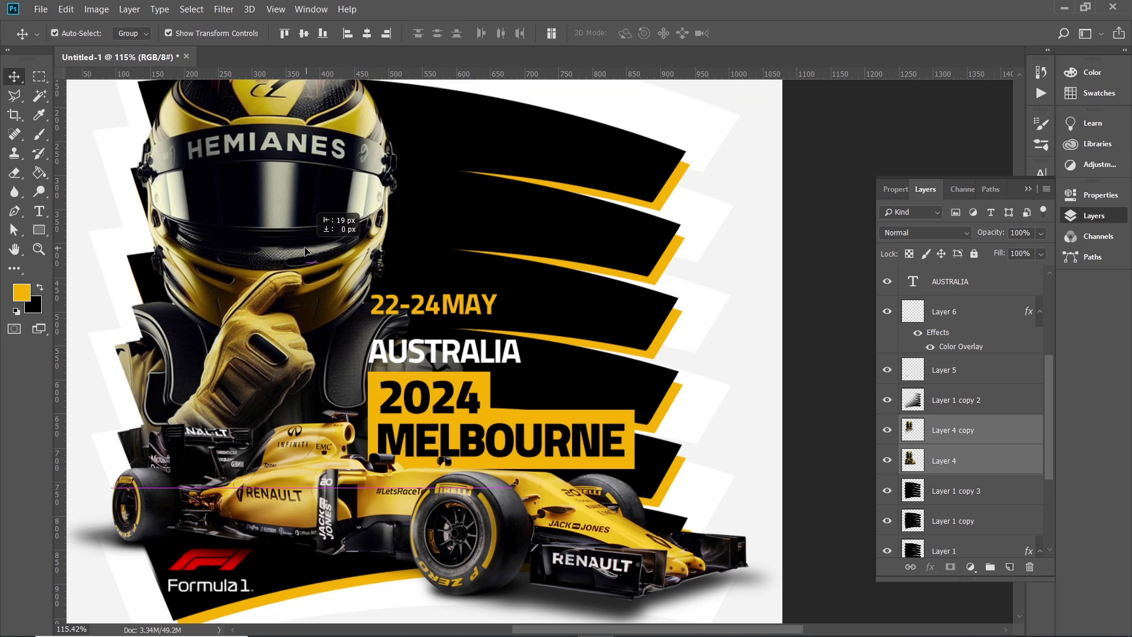
pyautogui.moveTo(306, 251); pyautogui.dragTo(310, 250)
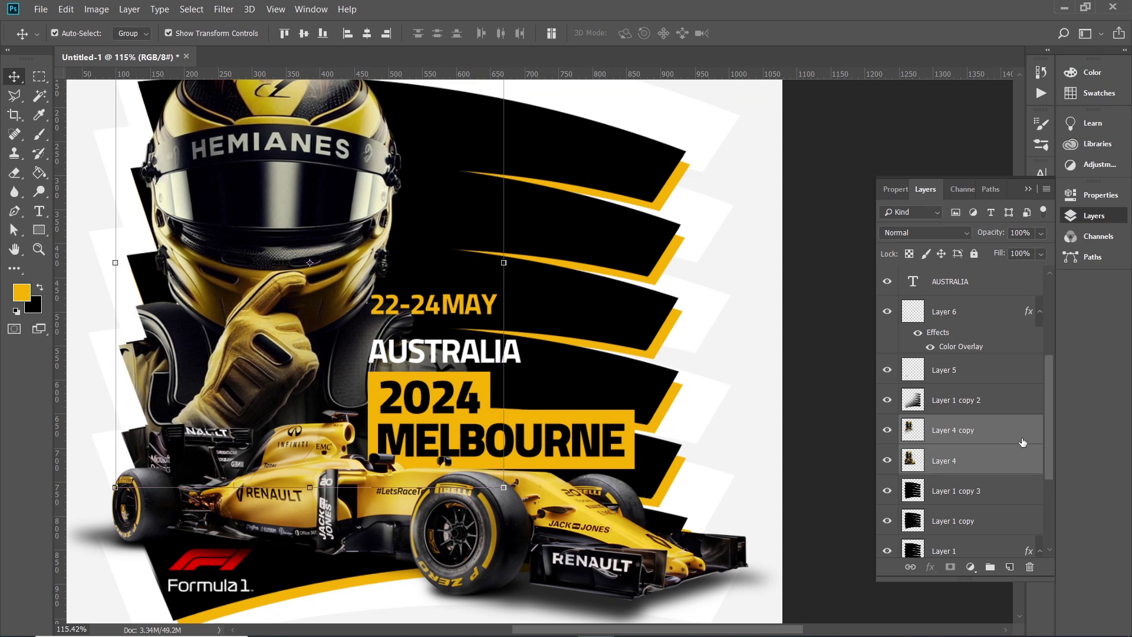
pyautogui.press('Up')
pyautogui.press('Up')
pyautogui.press('Up')
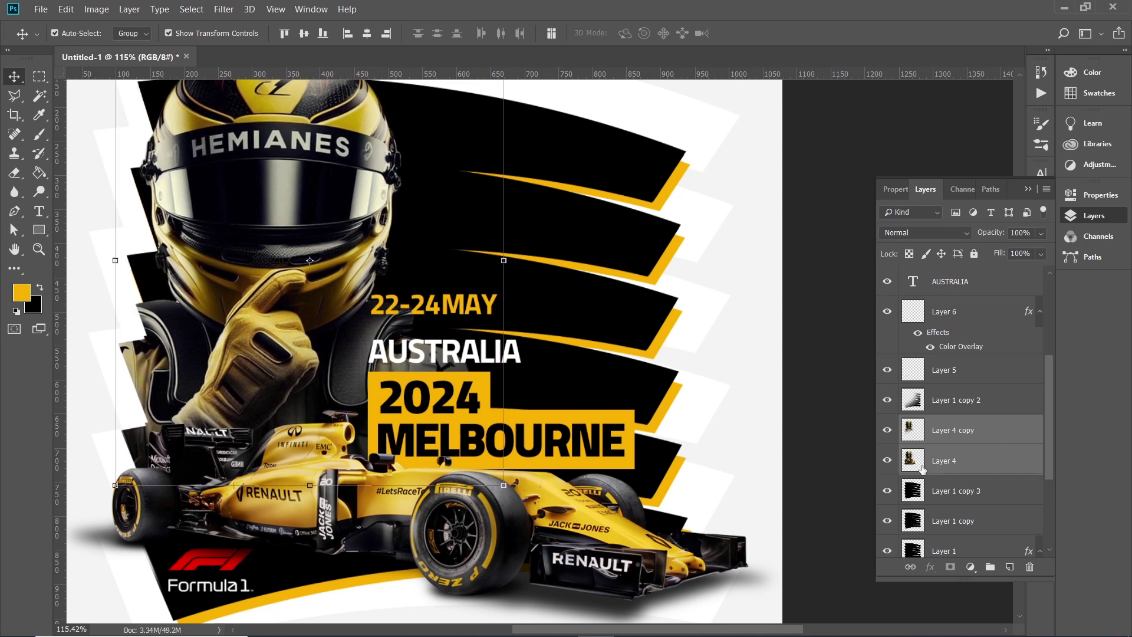
# Erase the dark left-edge strip on both driver layers within the stripe selection, then fit the poster on screen
pyautogui.keyDown('ctrl'); pyautogui.click(912, 498); pyautogui.keyUp('ctrl')
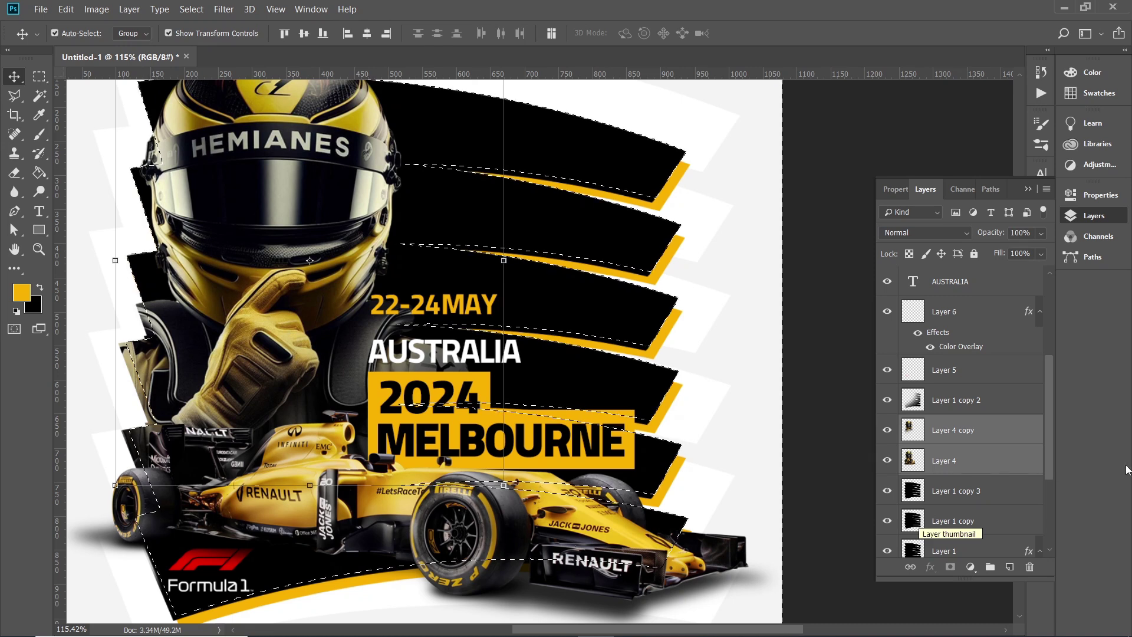
pyautogui.click(14, 172)
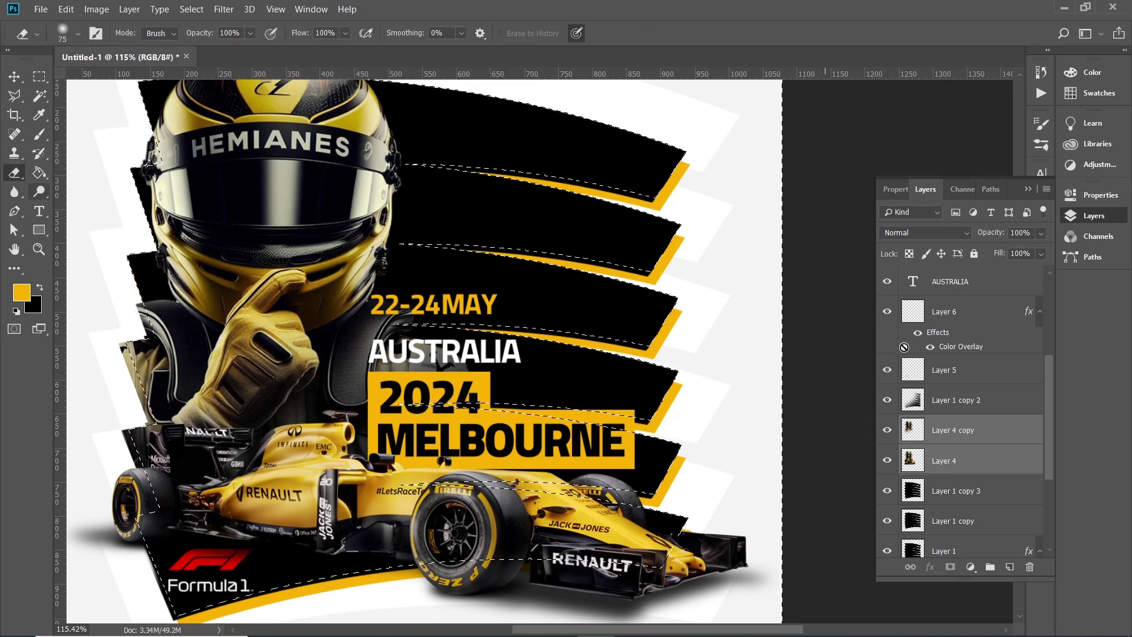
pyautogui.click(947, 424)
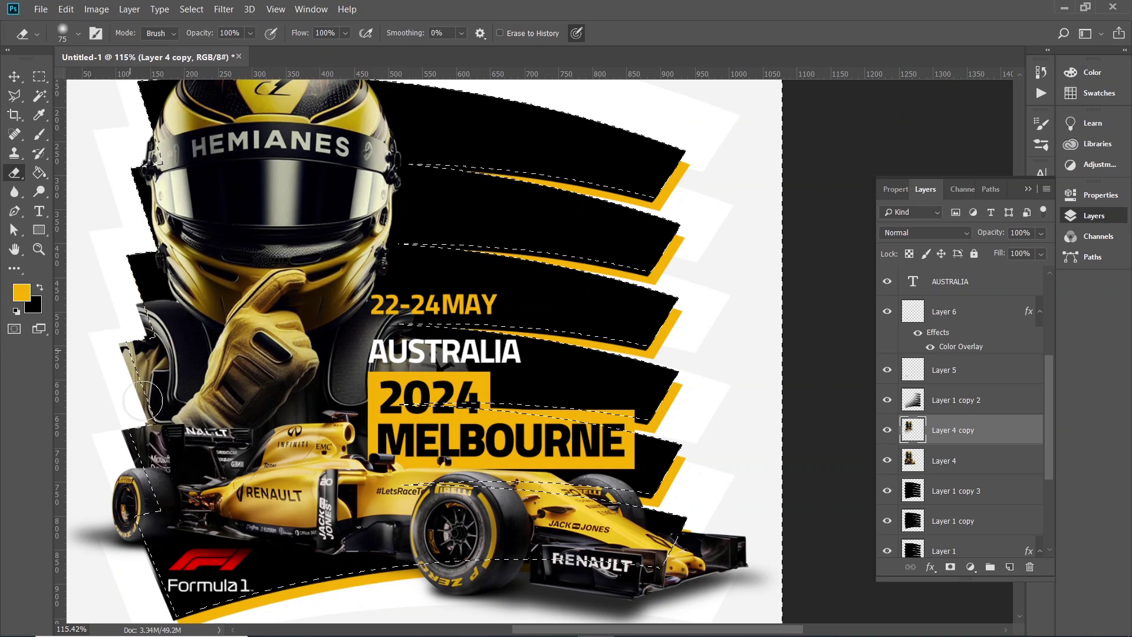
pyautogui.moveTo(143, 401); pyautogui.dragTo(126, 345)
pyautogui.click(918, 459)
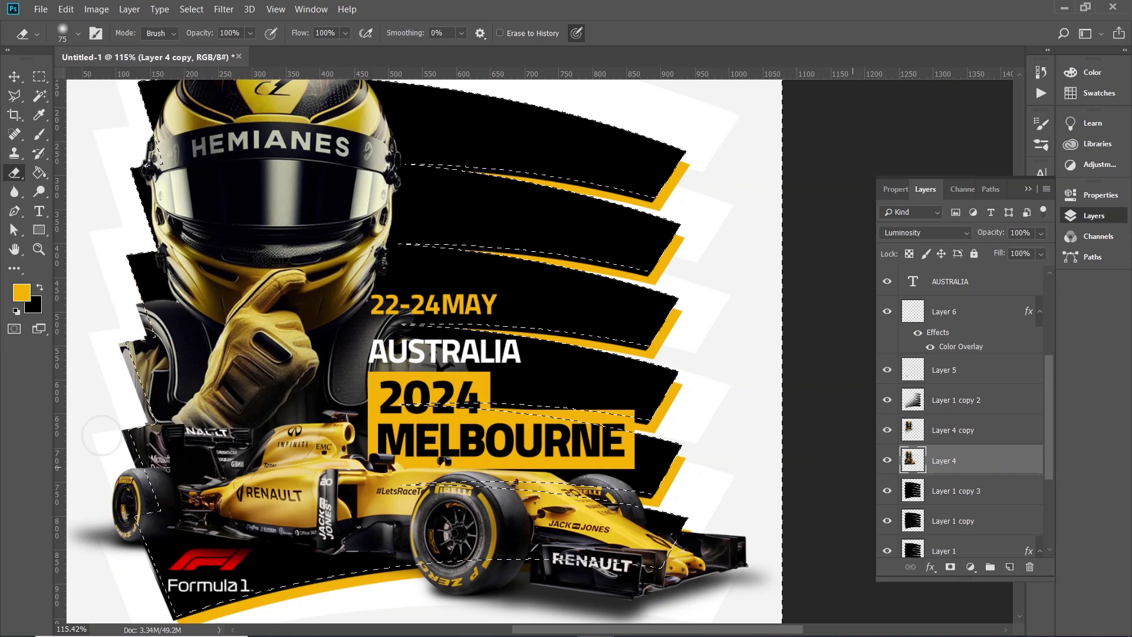
pyautogui.moveTo(148, 433); pyautogui.dragTo(151, 356)
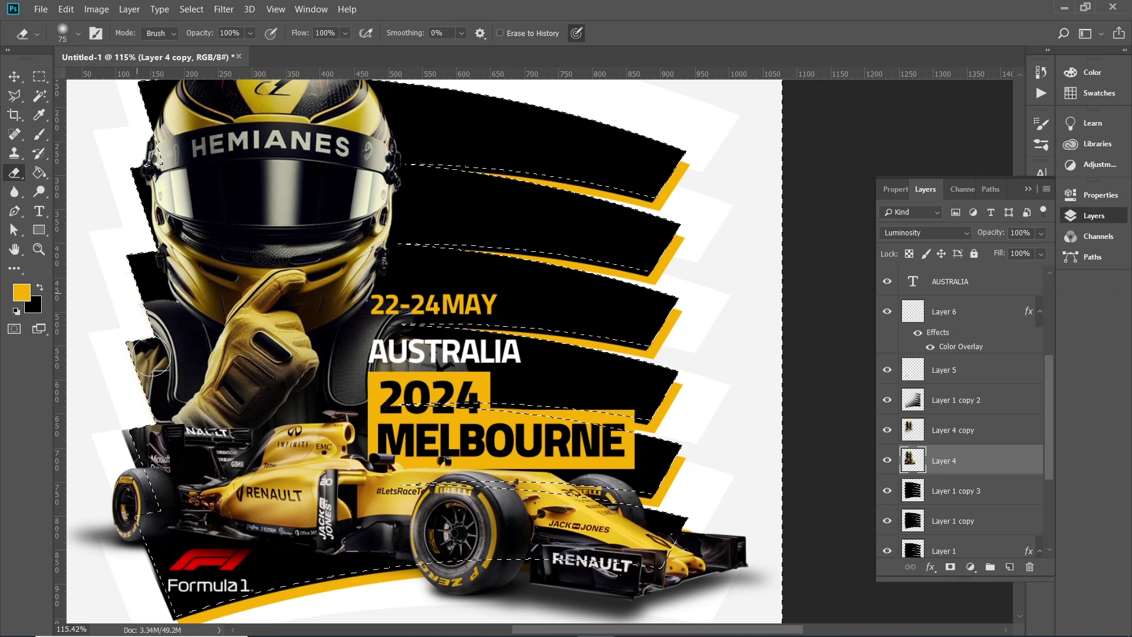
pyautogui.moveTo(97, 463); pyautogui.dragTo(153, 472)
pyautogui.click(949, 429)
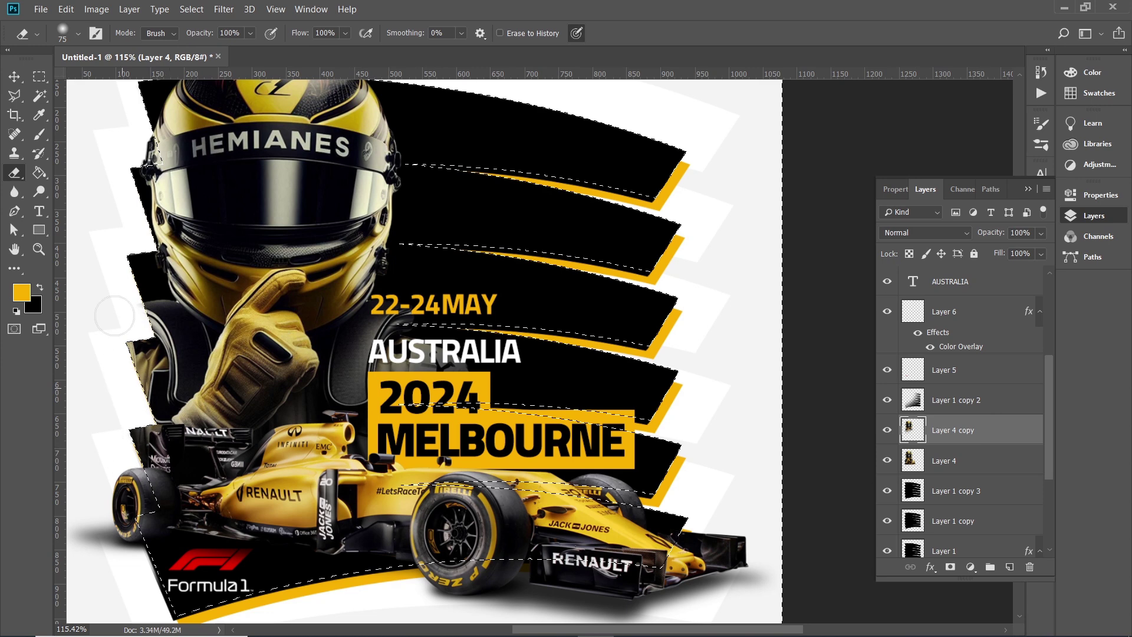
pyautogui.hotkey('ctrl', 'd')
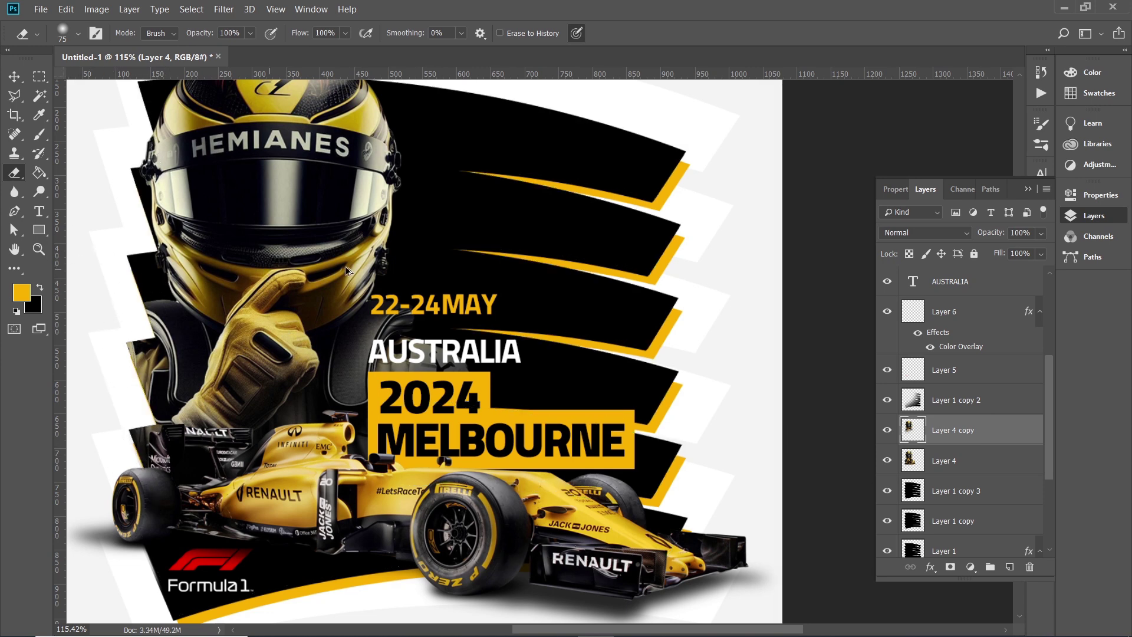
pyautogui.hotkey('ctrl', '0')
# Shift the 2024-through-AUSTRALIA block slightly right and duplicate 22-24 MAY 115 px higher
pyautogui.click(21, 79)
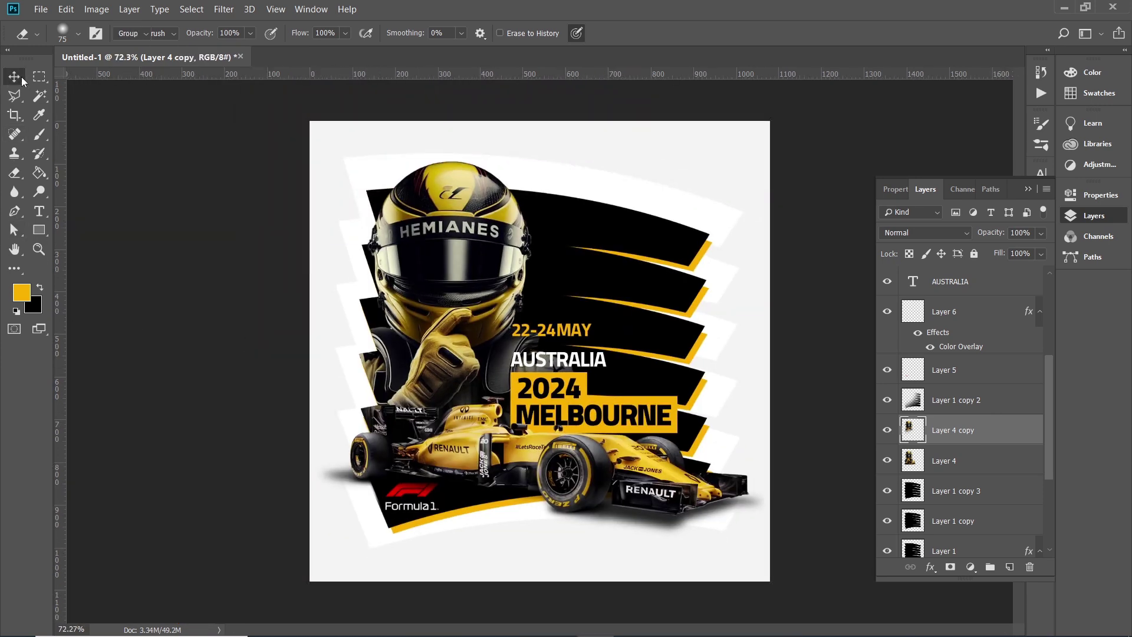
pyautogui.keyDown('alt'); pyautogui.scroll(2, 733, 397); pyautogui.keyUp('alt')
pyautogui.keyDown('alt'); pyautogui.scroll(2, 704, 424); pyautogui.keyUp('alt')
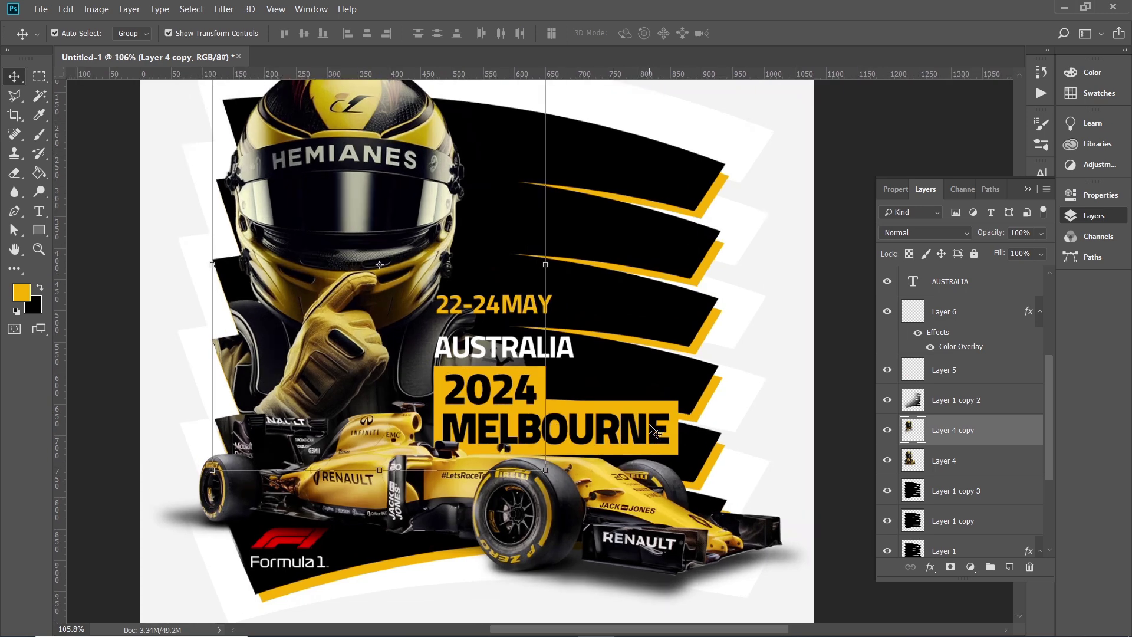
pyautogui.click(654, 431)
pyautogui.keyDown('alt'); pyautogui.scroll(1, 652, 436); pyautogui.keyUp('alt')
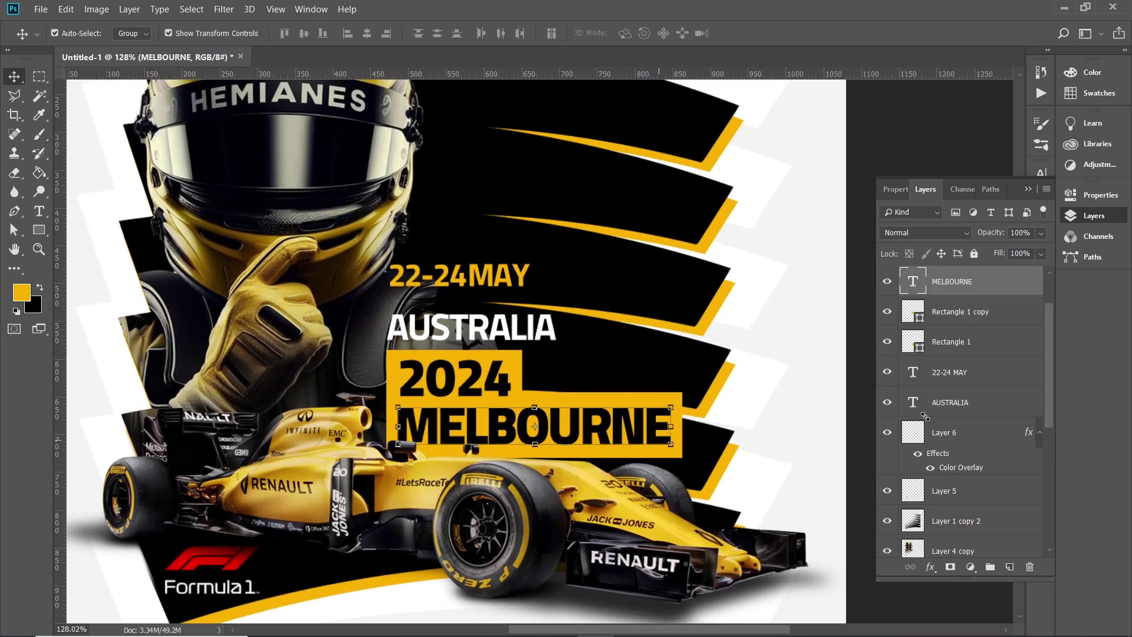
pyautogui.click(511, 286)
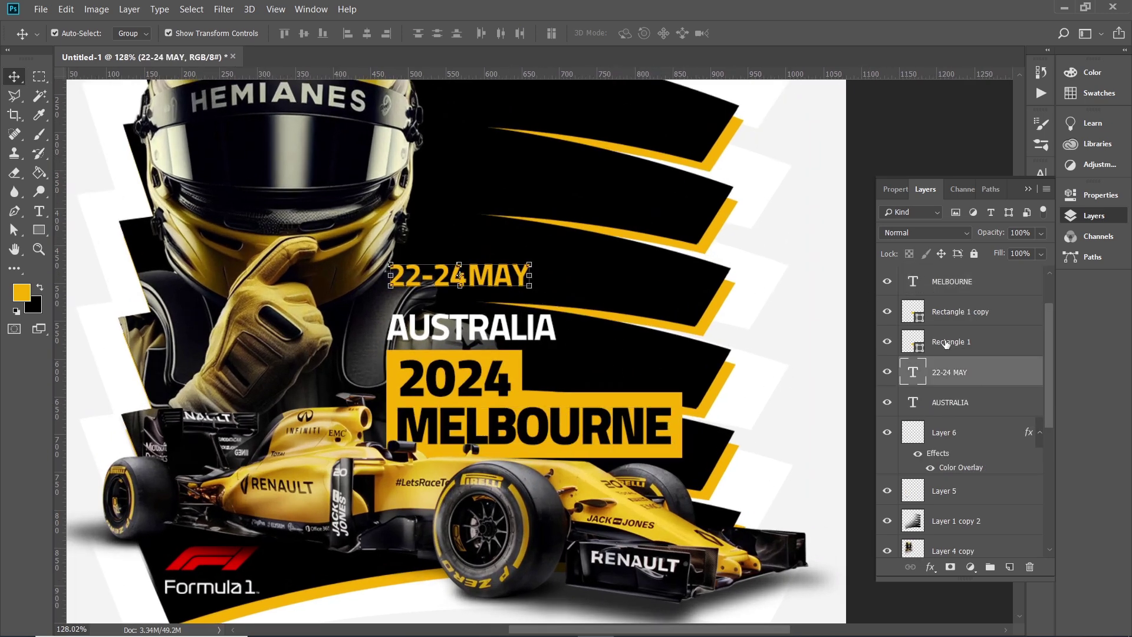
pyautogui.scroll(2, 945, 347)
pyautogui.click(957, 284)
pyautogui.click(945, 312)
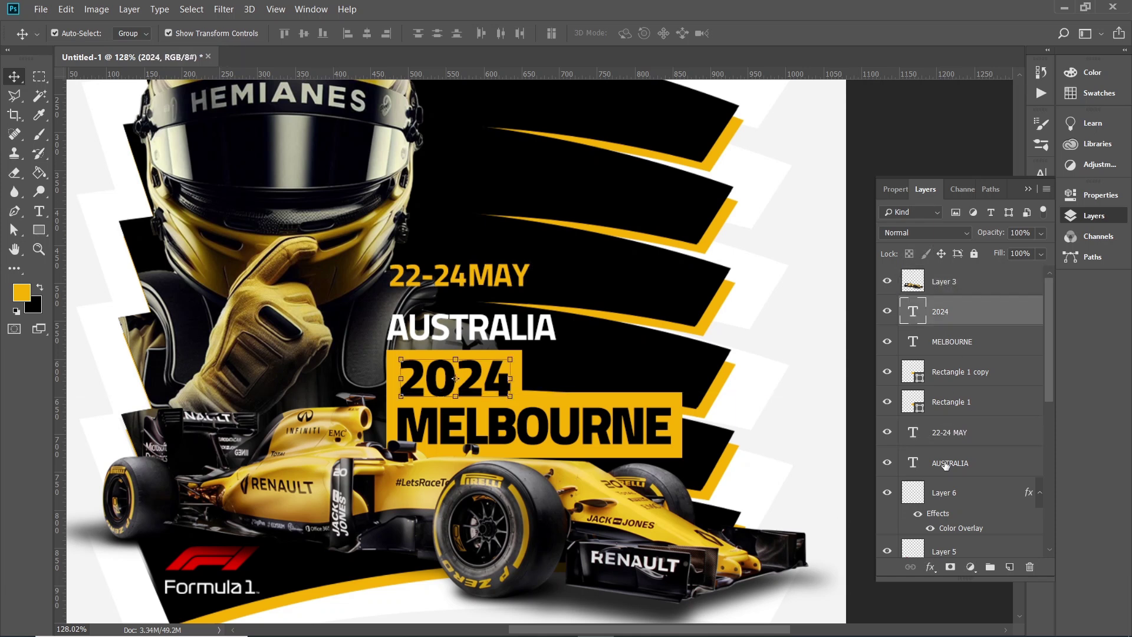
pyautogui.keyDown('shift'); pyautogui.click(947, 464); pyautogui.keyUp('shift')
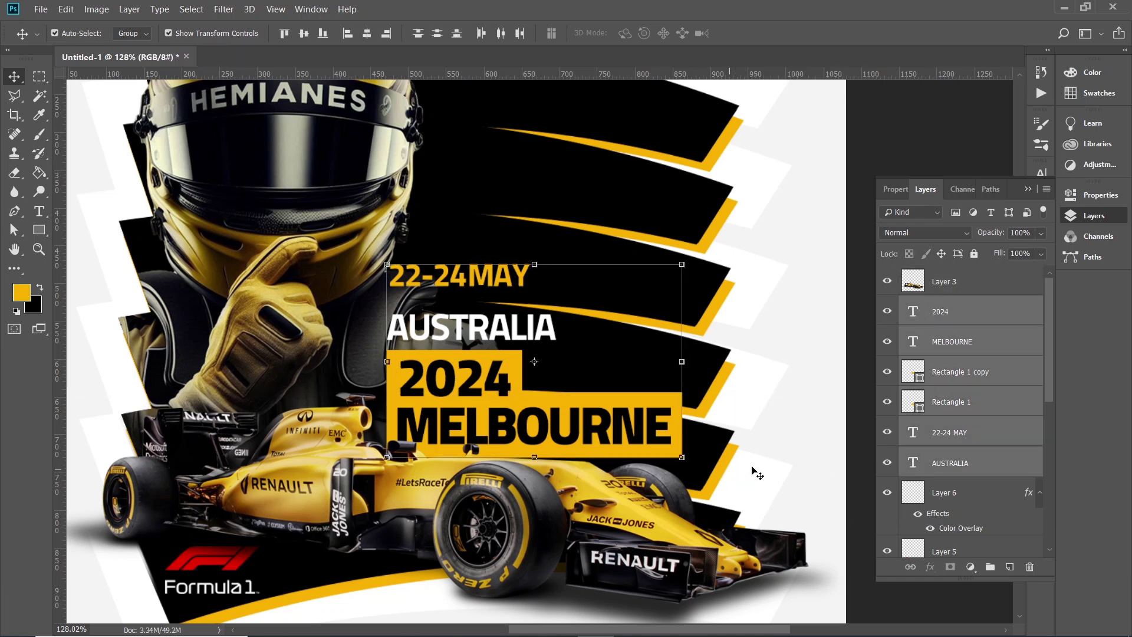
pyautogui.moveTo(756, 468)
pyautogui.mouseDown()
pyautogui.moveTo(791, 465)
pyautogui.moveTo(784, 474)
pyautogui.mouseUp()
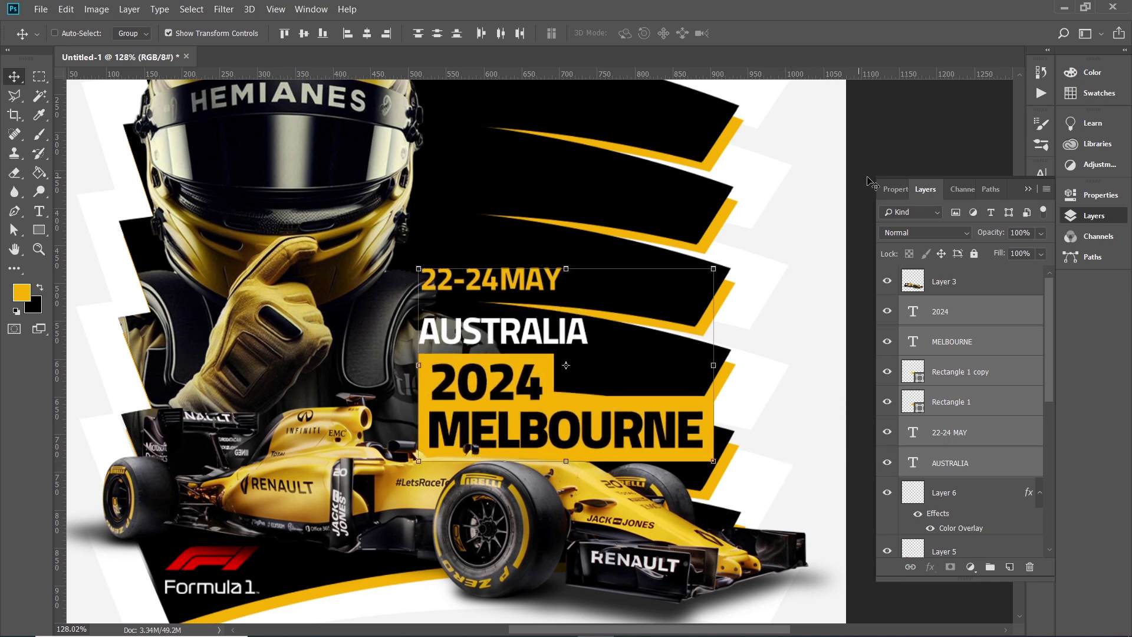
pyautogui.keyDown('ctrl'); pyautogui.click(566, 278); pyautogui.keyUp('ctrl')
pyautogui.moveTo(600, 294); pyautogui.dragTo(599, 194)
# Change the duplicated date text to read ROUND
pyautogui.doubleClick(908, 432)
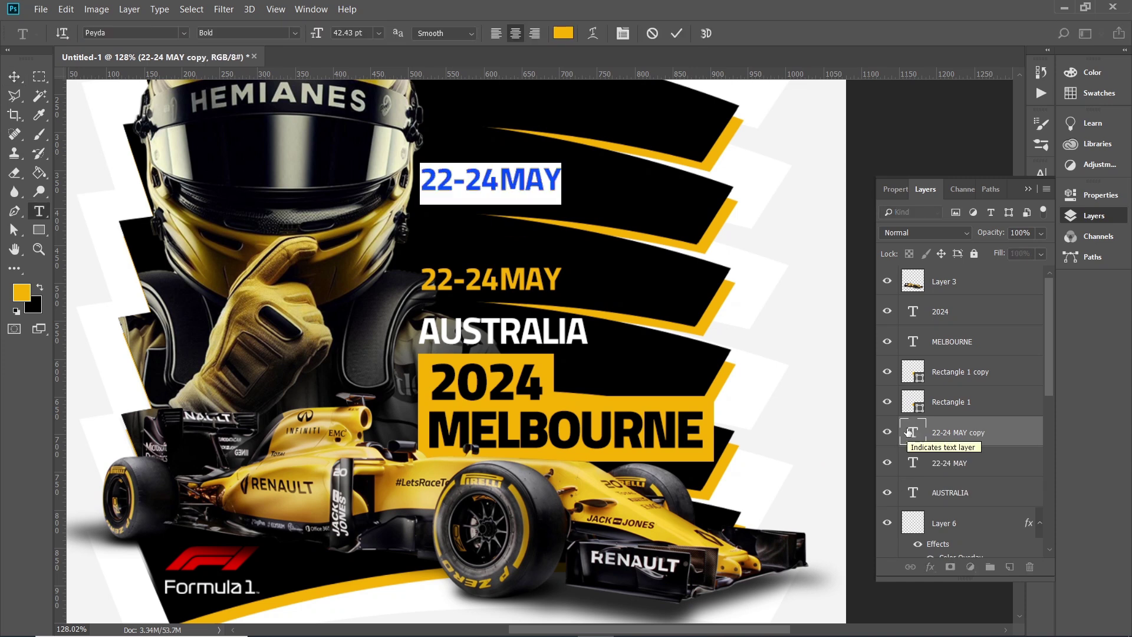
pyautogui.write('ROUN')
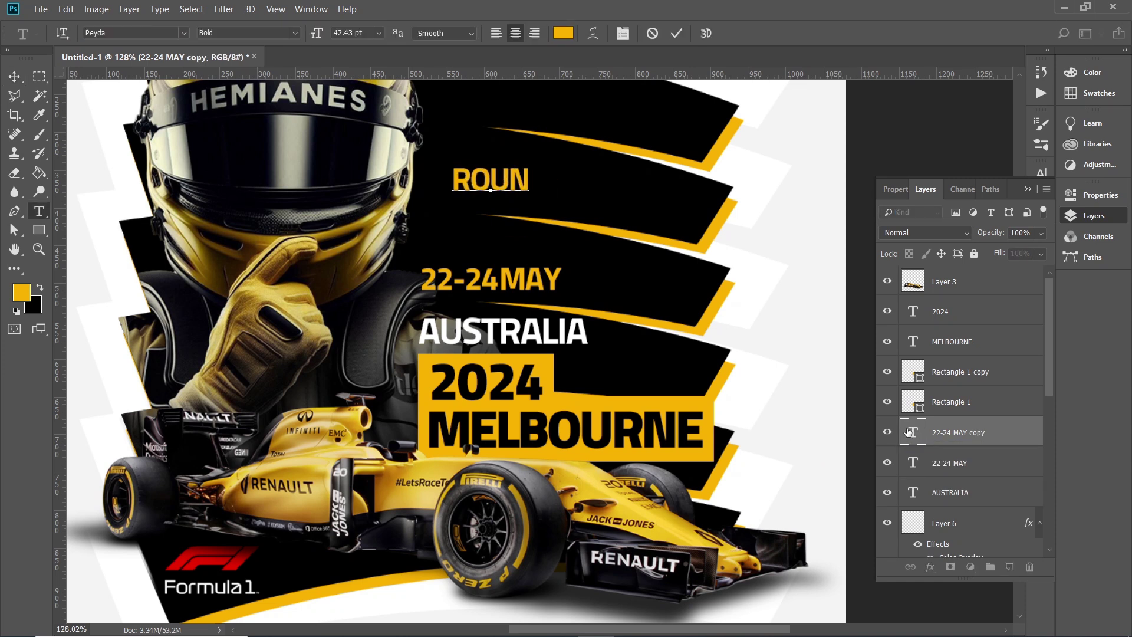
pyautogui.write('D')
pyautogui.click(14, 76)
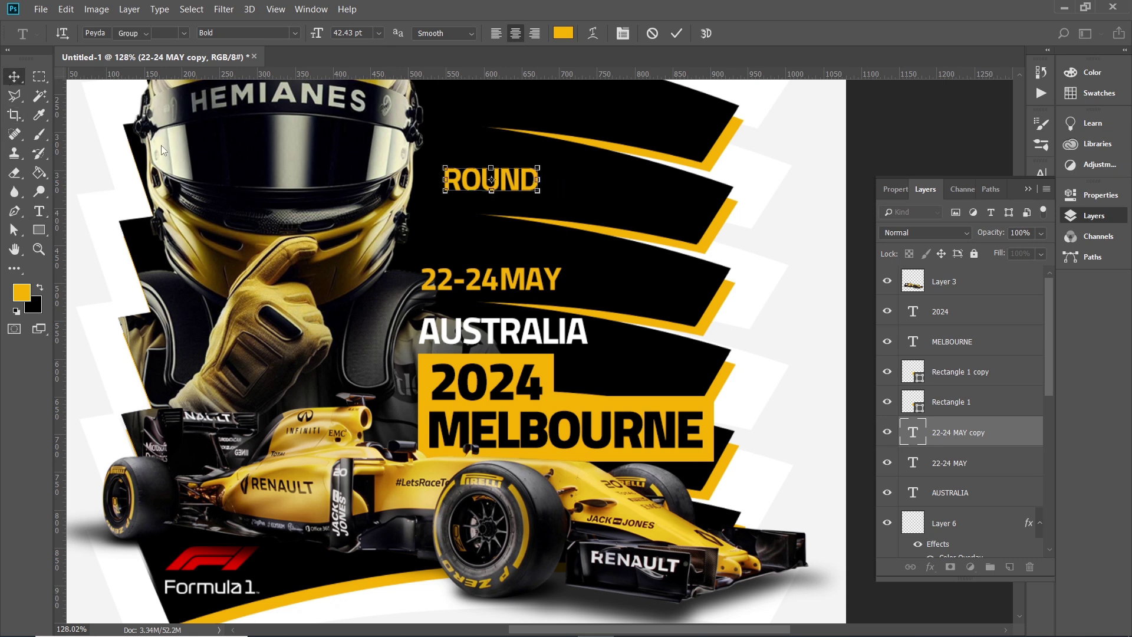
# Copy ROUND to its right and retype the copy as 2
pyautogui.moveTo(518, 180); pyautogui.dragTo(617, 180)
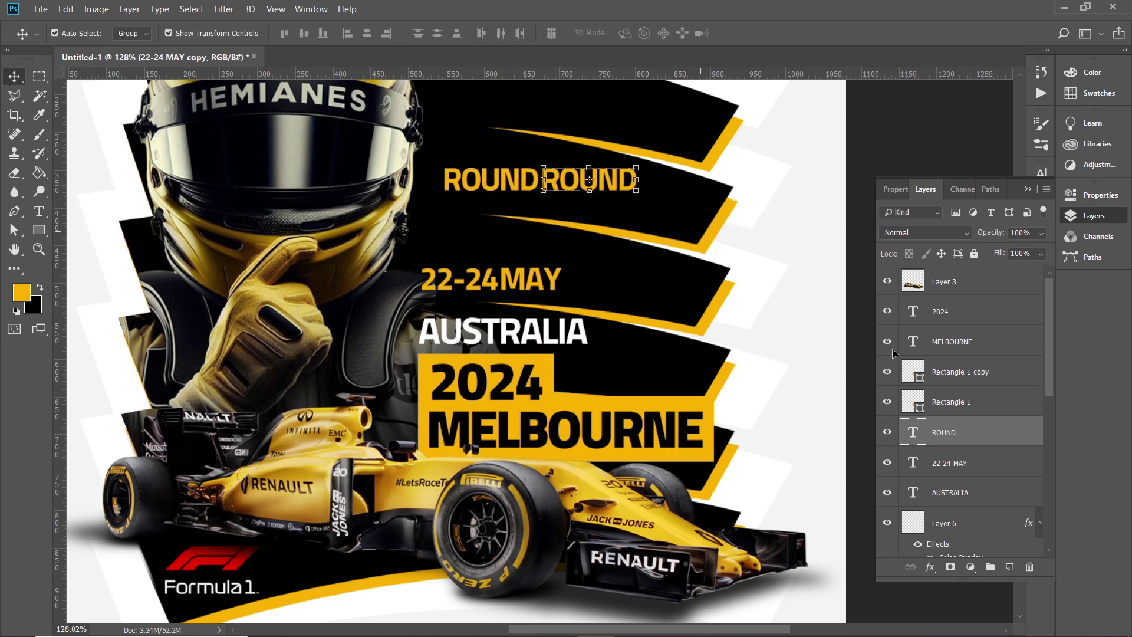
pyautogui.doubleClick(912, 431)
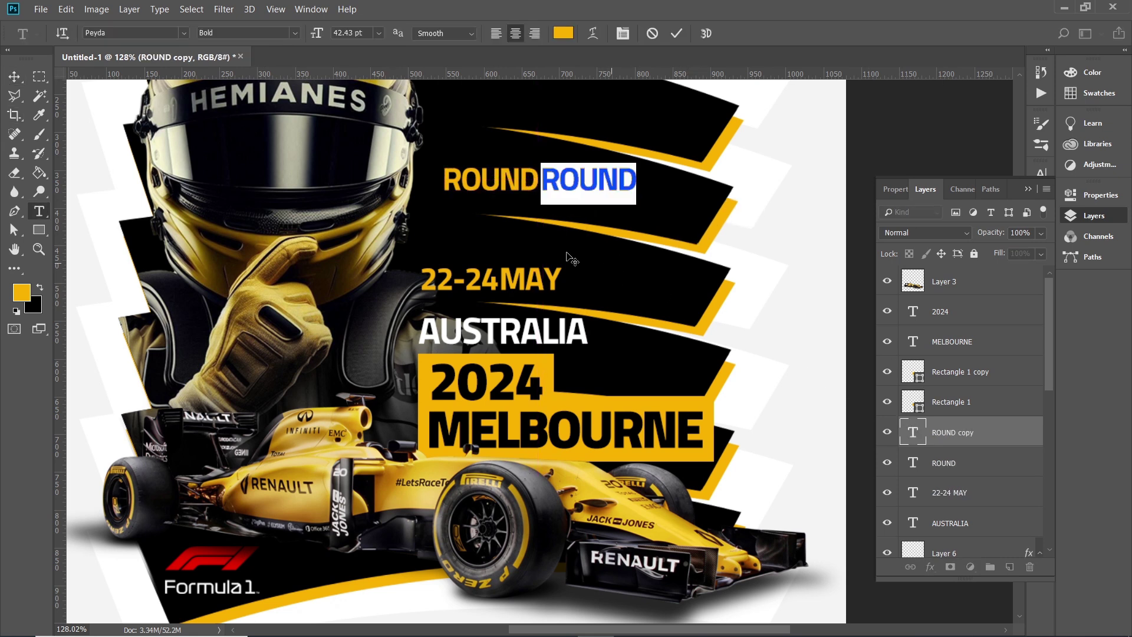
pyautogui.write('"')
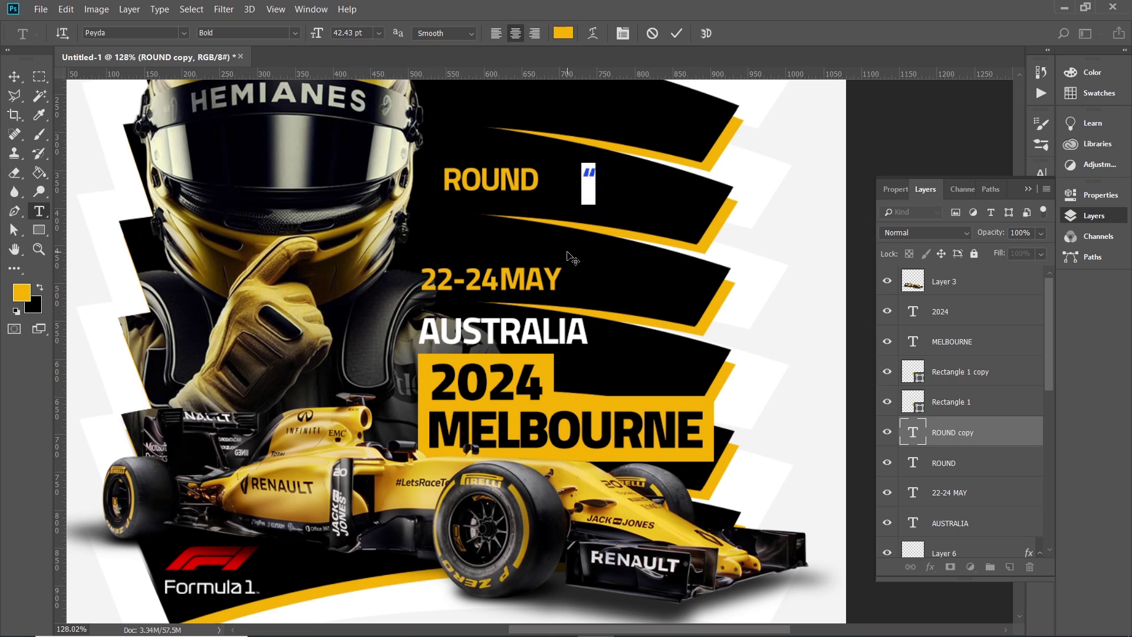
pyautogui.write('2')
pyautogui.hotkey('shift', 'Left')
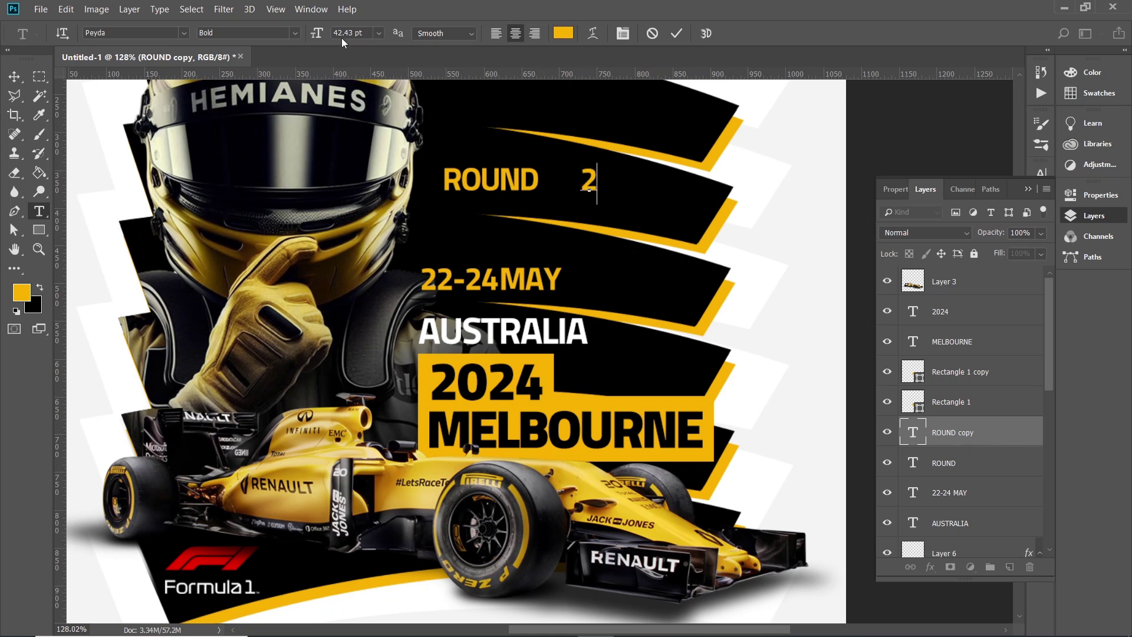
# Give the 2 Black weight, scale it about 263% and place it beside ROUND
pyautogui.click(294, 33)
pyautogui.click(236, 140)
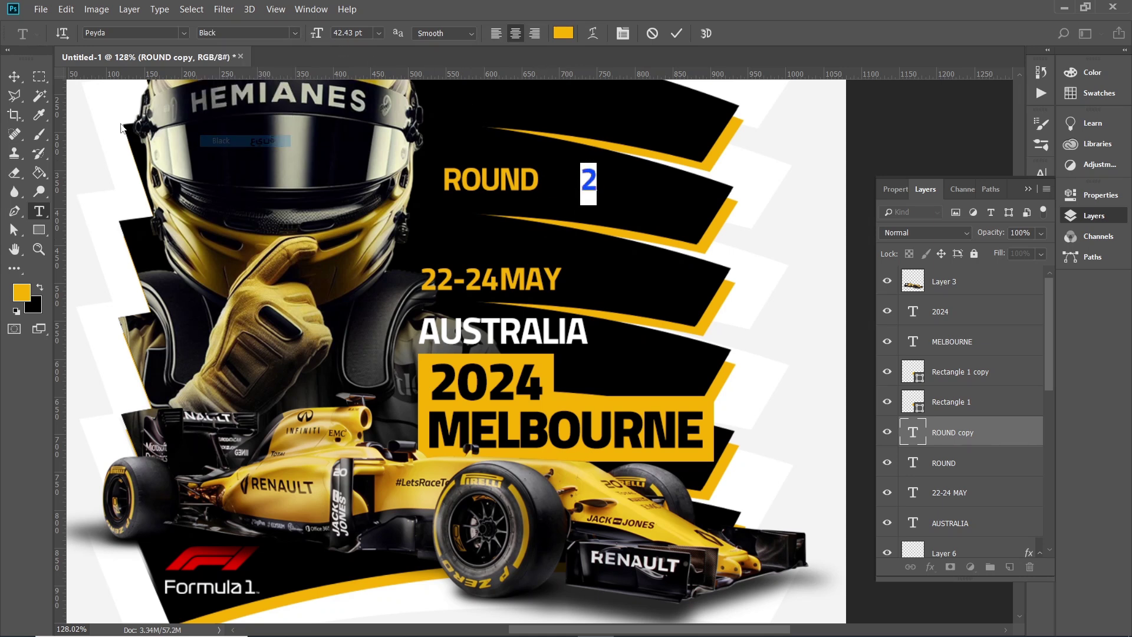
pyautogui.moveTo(593, 169); pyautogui.dragTo(645, 107)
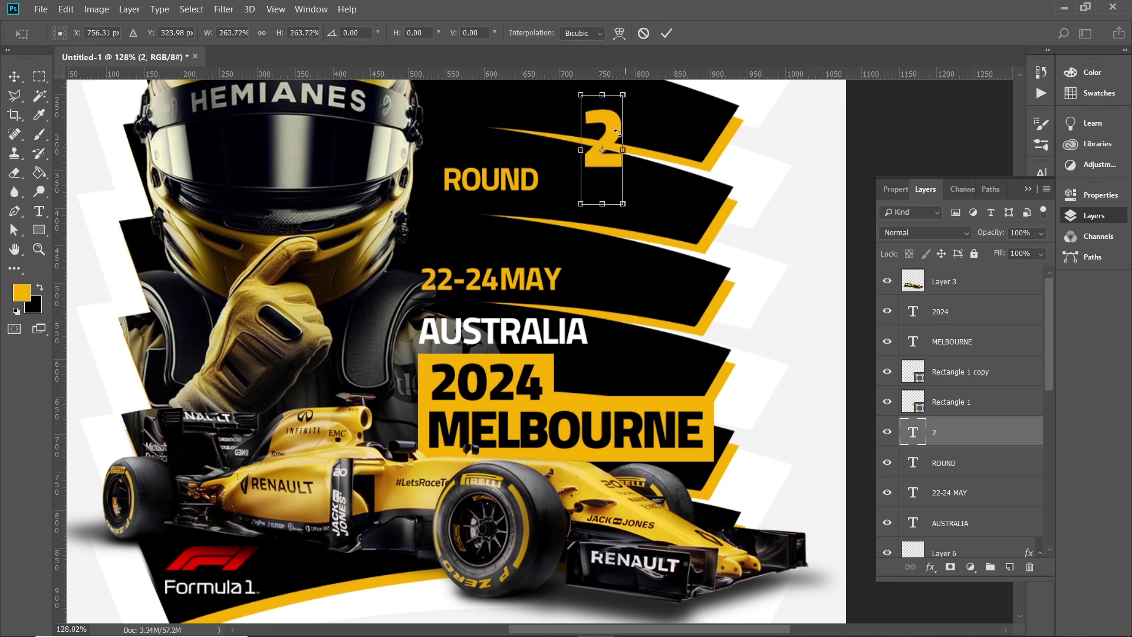
pyautogui.press('Return')
pyautogui.hotkey('ctrl', 't')
pyautogui.moveTo(603, 137); pyautogui.dragTo(566, 169)
pyautogui.press('Return')
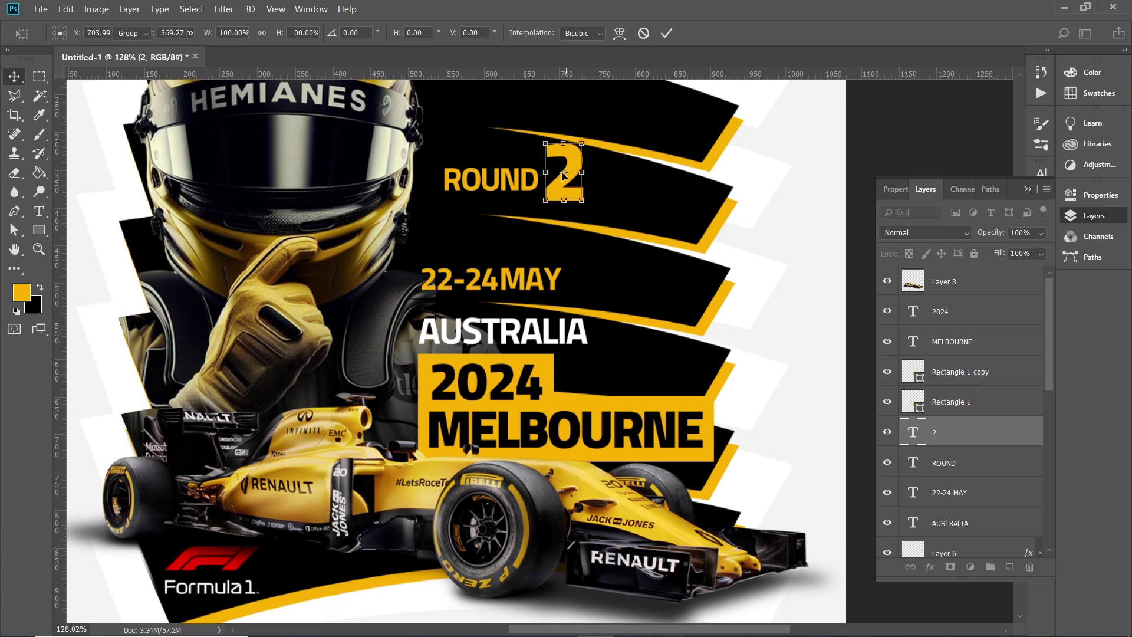
# Colour the 2 red (ee0000) sampled from the F1 logo, then begin recolouring ROUND
pyautogui.doubleClick(908, 434)
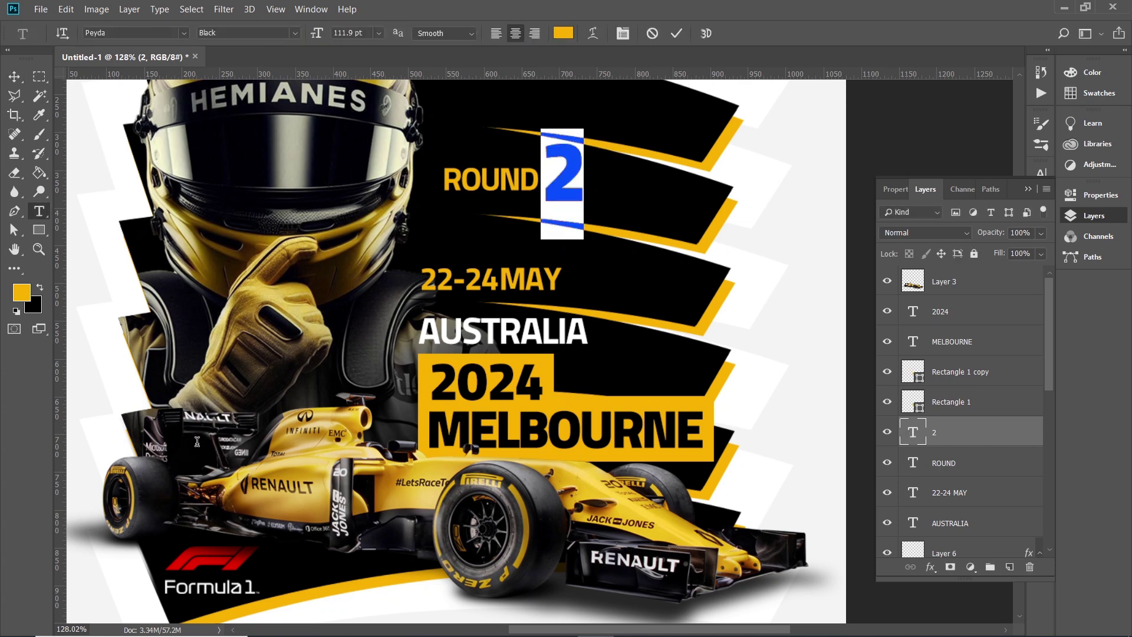
pyautogui.click(21, 292)
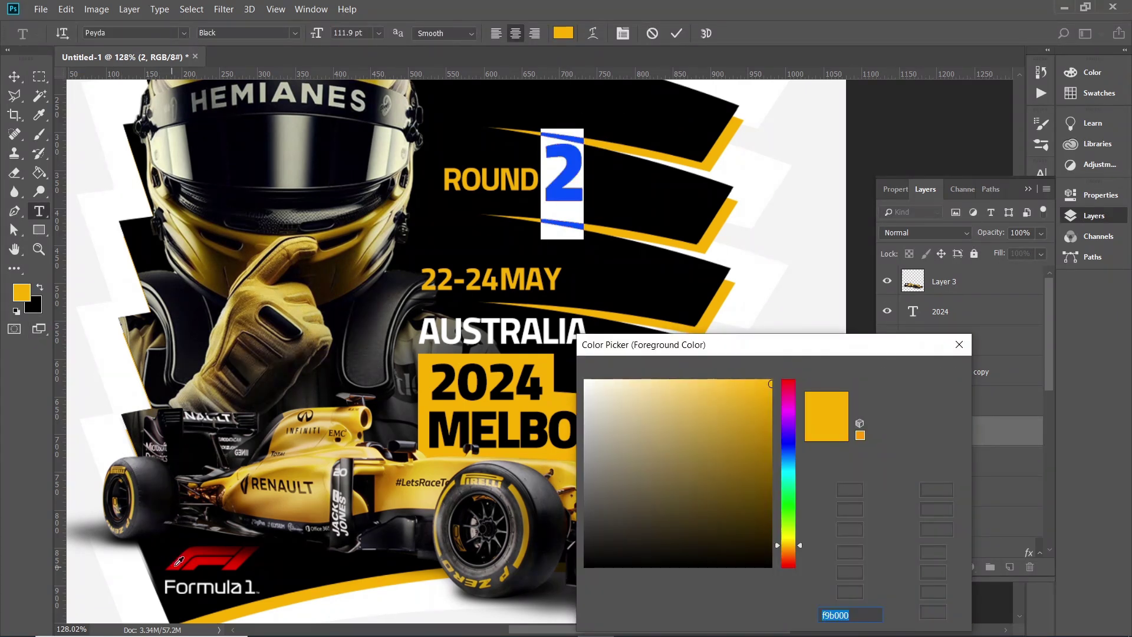
pyautogui.click(178, 561)
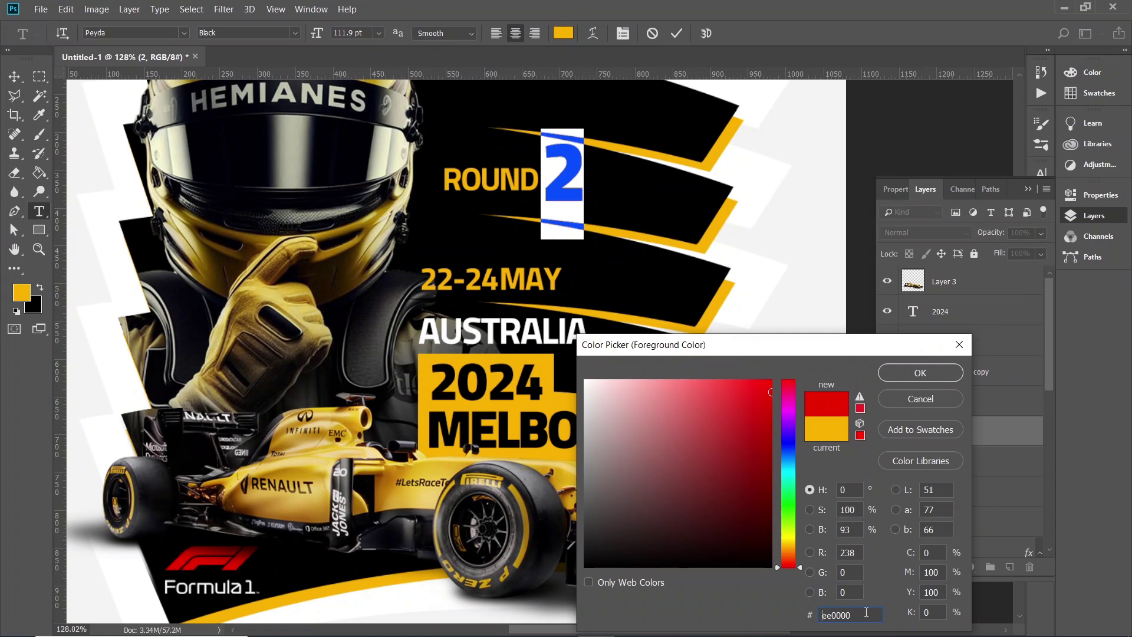
pyautogui.click(920, 372)
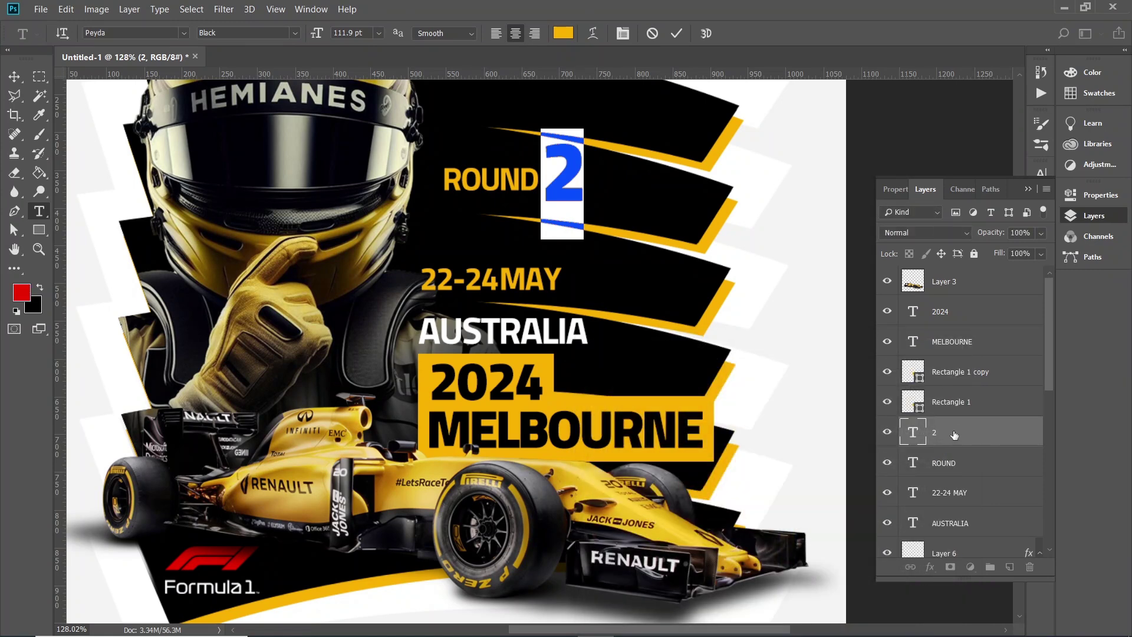
pyautogui.hotkey('ctrl', 'Return')
pyautogui.press('v')
pyautogui.doubleClick(912, 463)
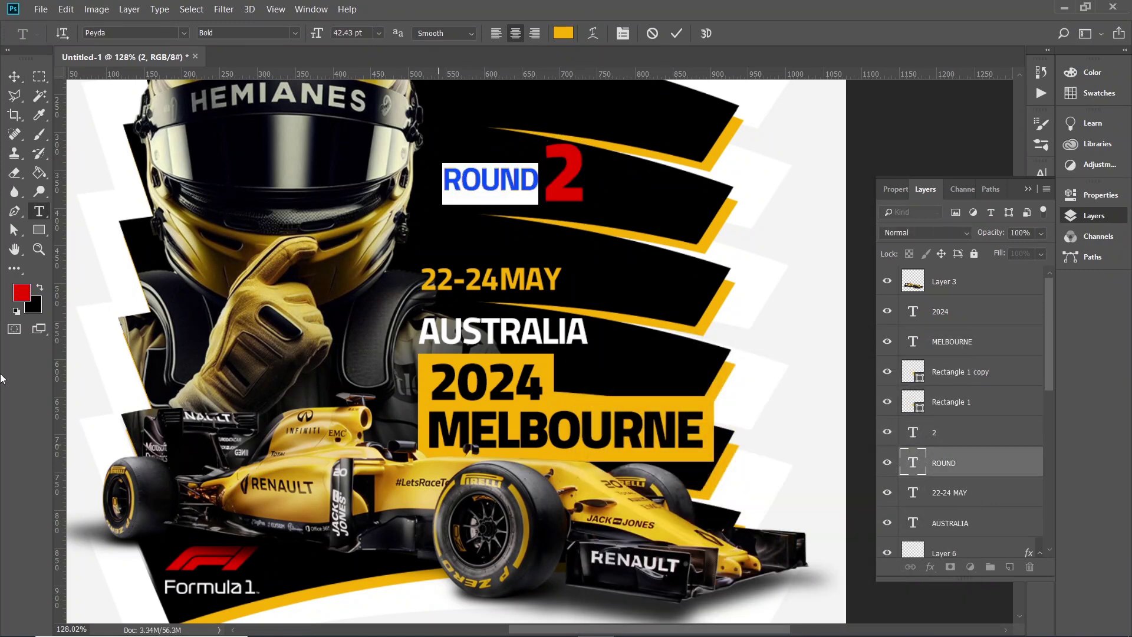
pyautogui.click(38, 288)
# Make ROUND red and skew the ROUND-to-MELBOURNE text block into a forward slant
pyautogui.click(14, 76)
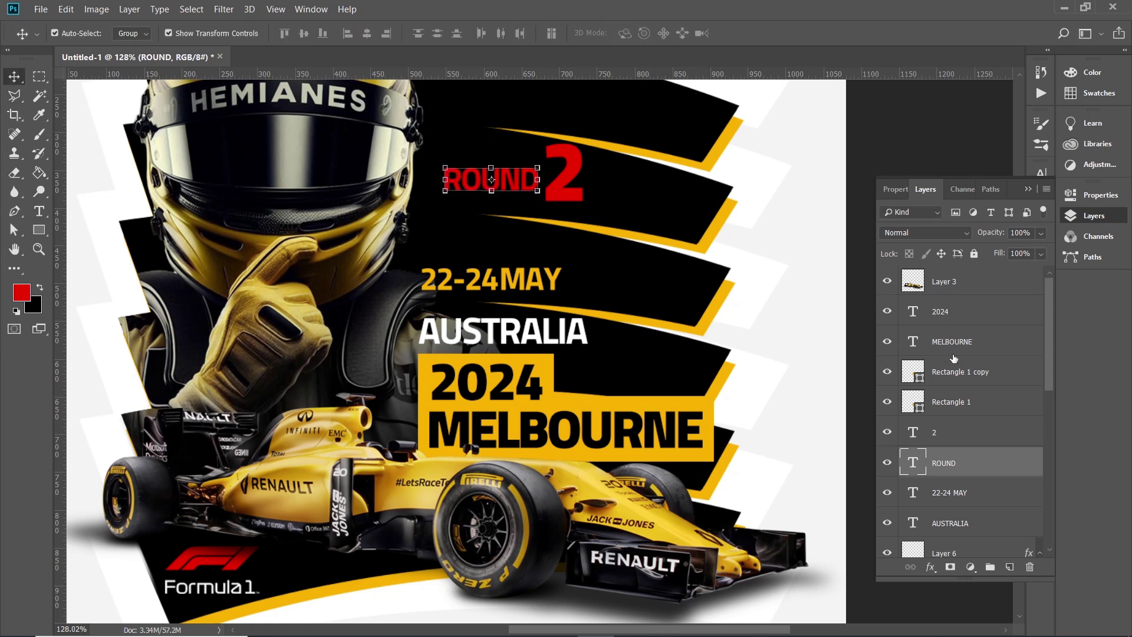
pyautogui.click(946, 524)
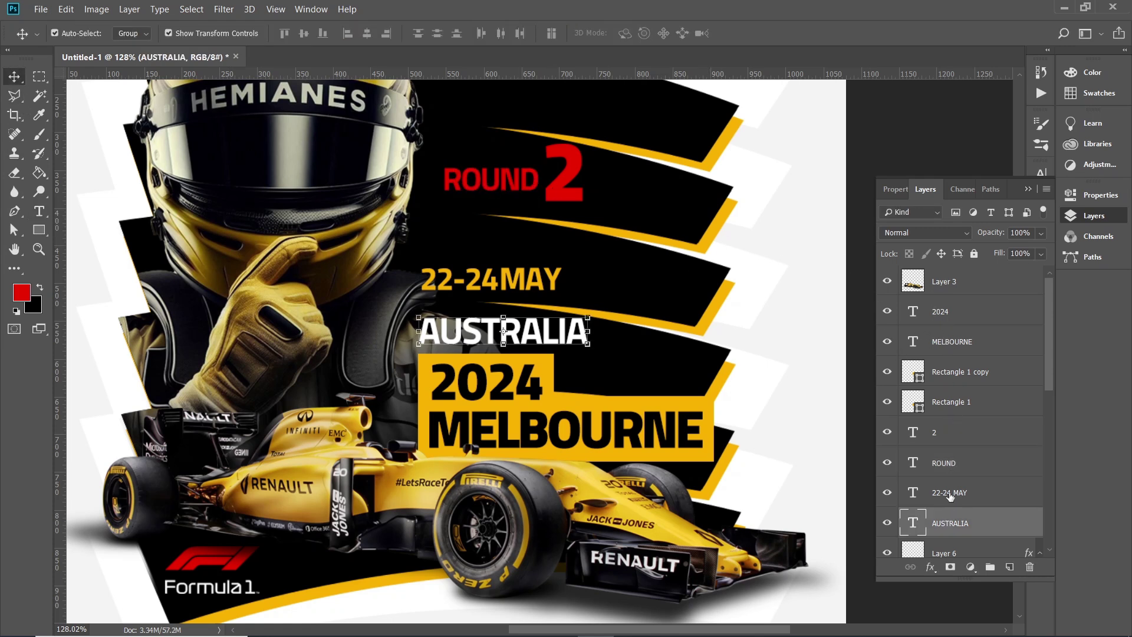
pyautogui.click(616, 327)
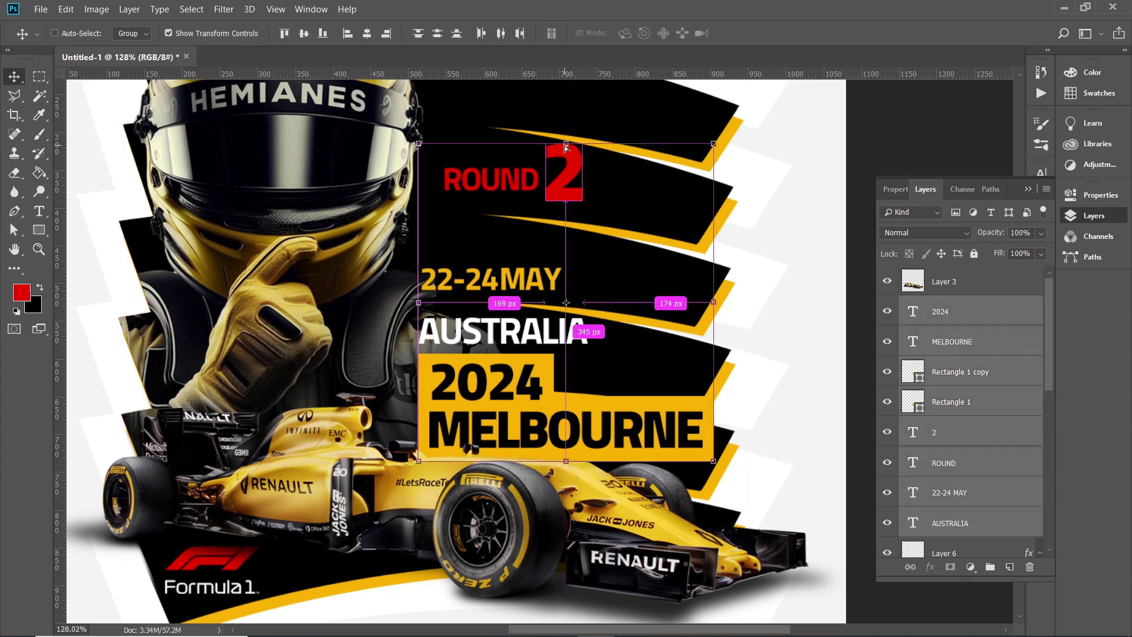
pyautogui.hotkey('ctrl', 't')
pyautogui.moveTo(567, 143); pyautogui.dragTo(590, 147)
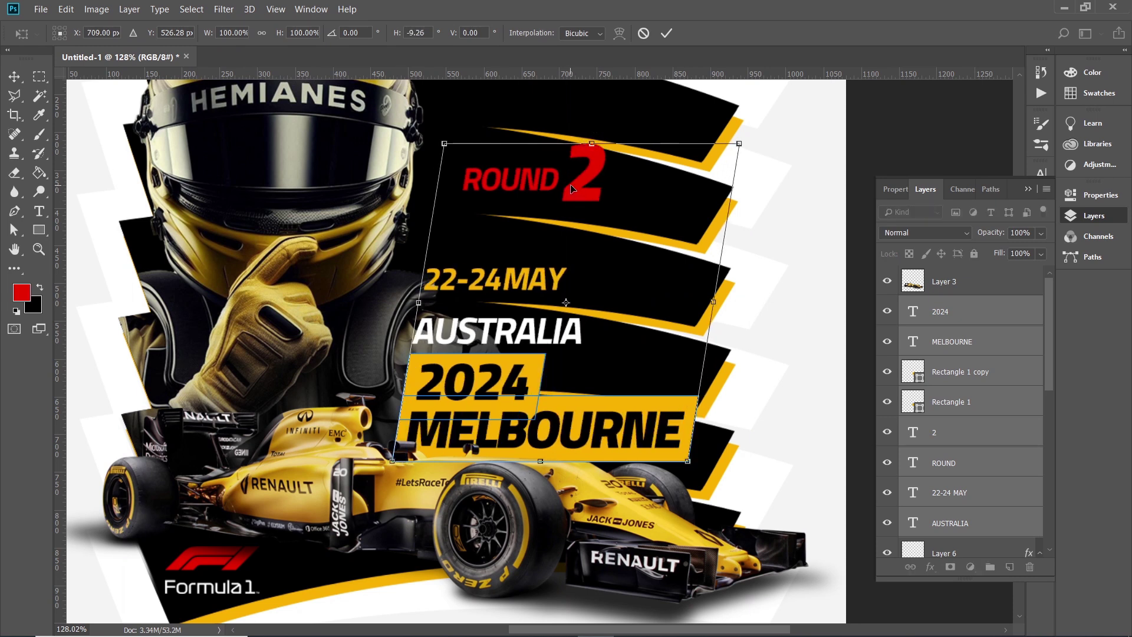
pyautogui.press('Return')
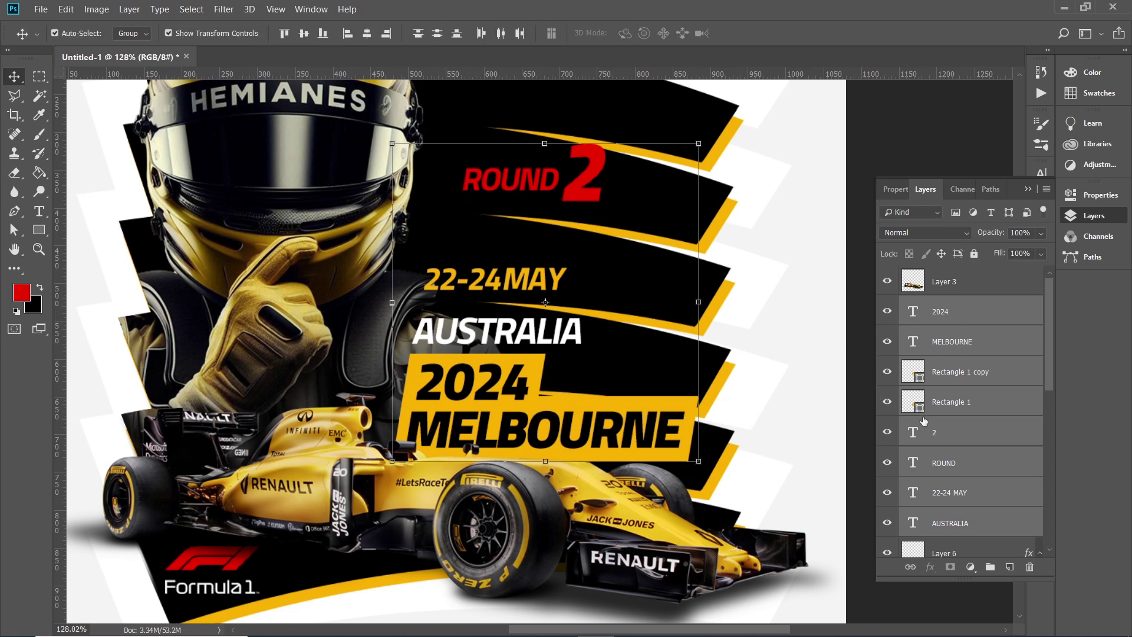
# Move ROUND and 2 together slightly left and down
pyautogui.click(913, 439)
pyautogui.hotkey('alt', 'shift', '[')
pyautogui.moveTo(731, 215); pyautogui.dragTo(705, 224)
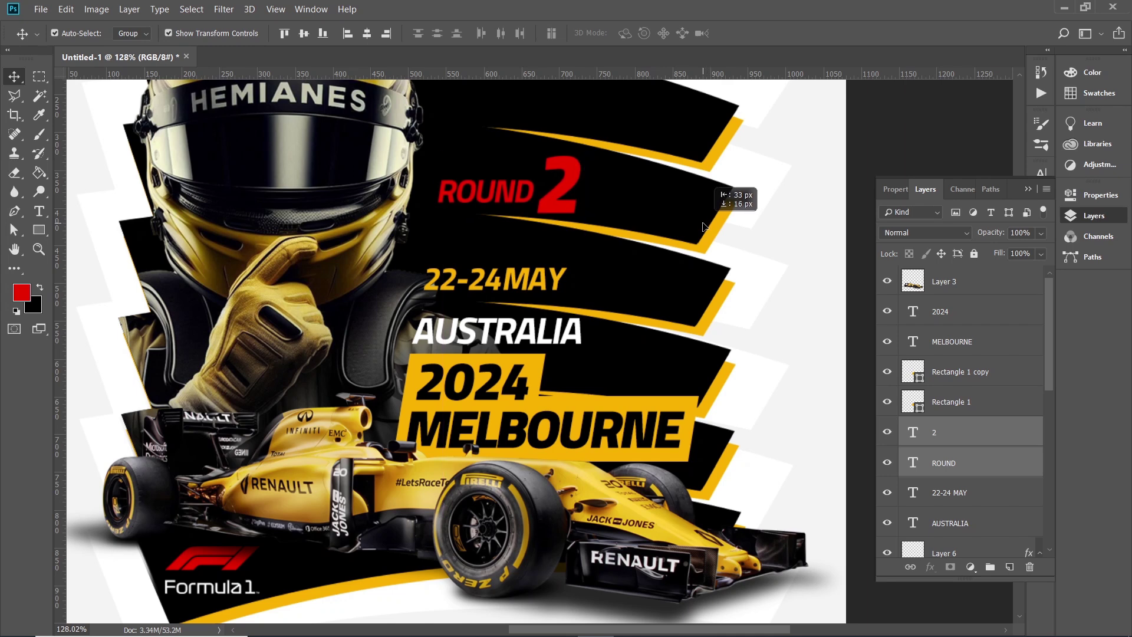
# Drop ROUND 2 in its new position and deselect it
pyautogui.moveTo(704, 224); pyautogui.dragTo(704, 224)
pyautogui.scroll(-2, 676, 251)
pyautogui.scroll(-1, 677, 251)
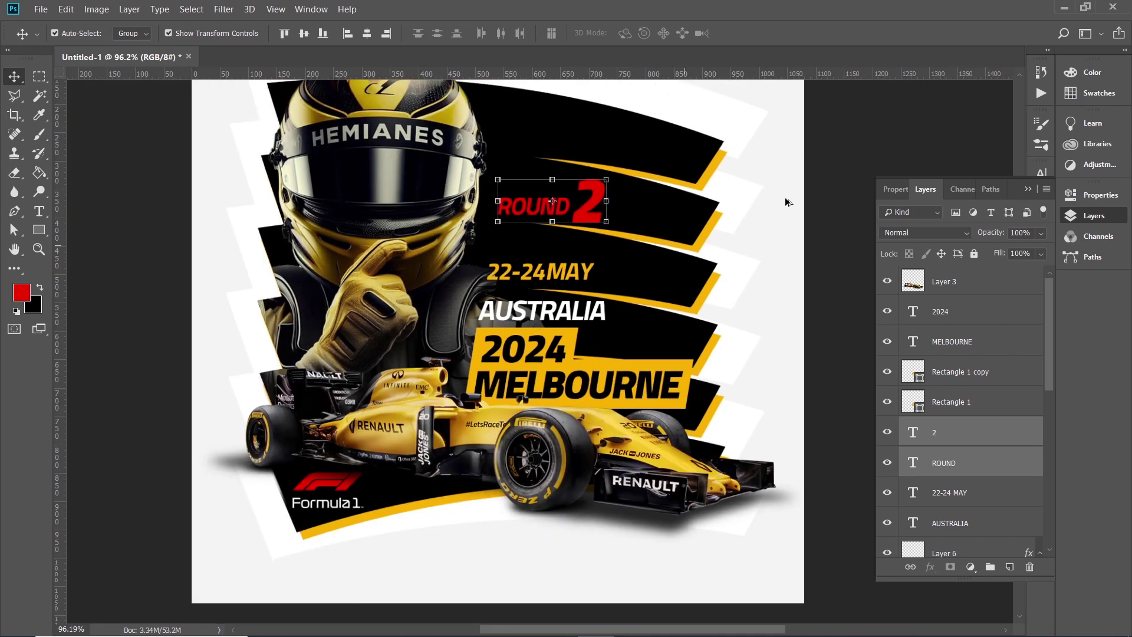
pyautogui.click(825, 176)
pyautogui.scroll(-2, 647, 246)
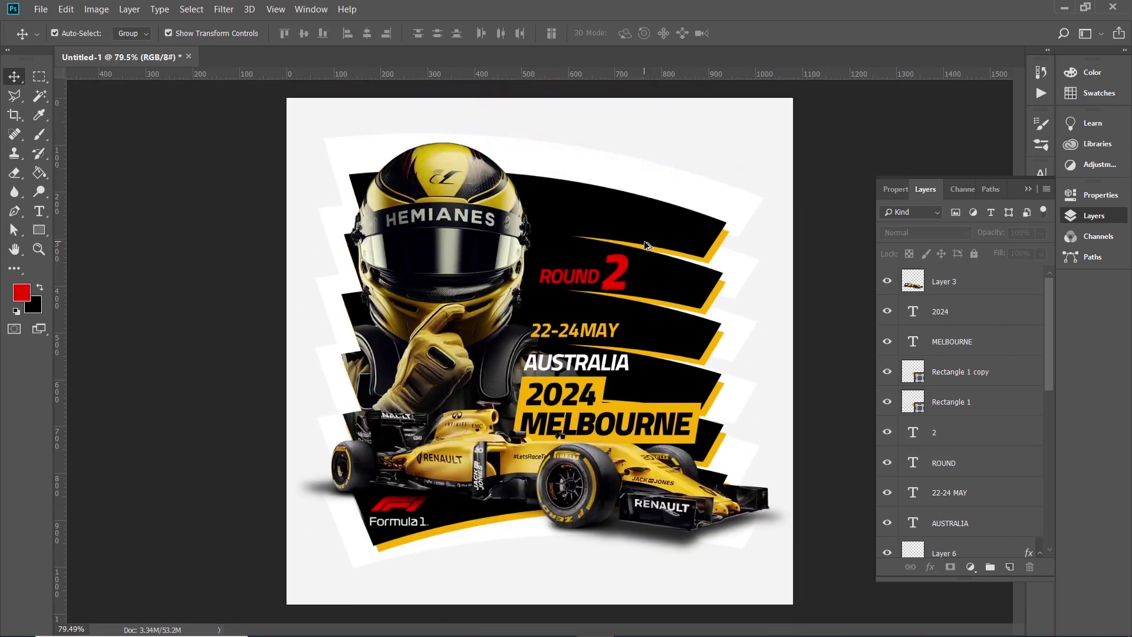
pyautogui.scroll(2, 648, 337)
pyautogui.scroll(1, 627, 353)
pyautogui.scroll(1, 612, 389)
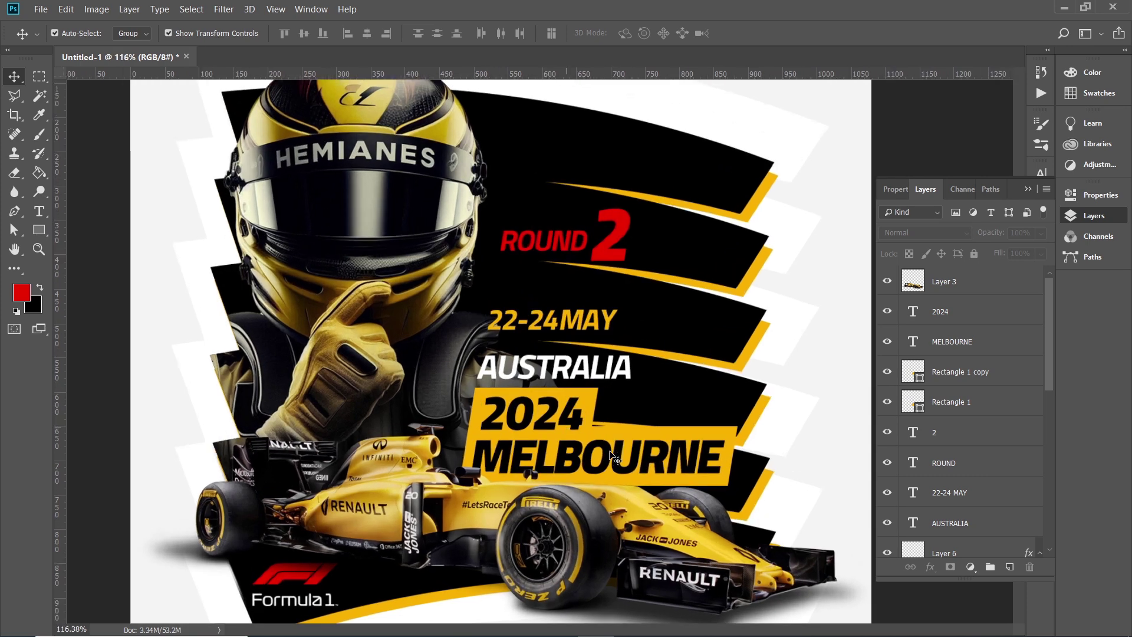
# Group the text layers and yellow rectangle, from 2024 to AUSTRALIA, into Group 1
pyautogui.click(712, 465)
pyautogui.click(946, 404)
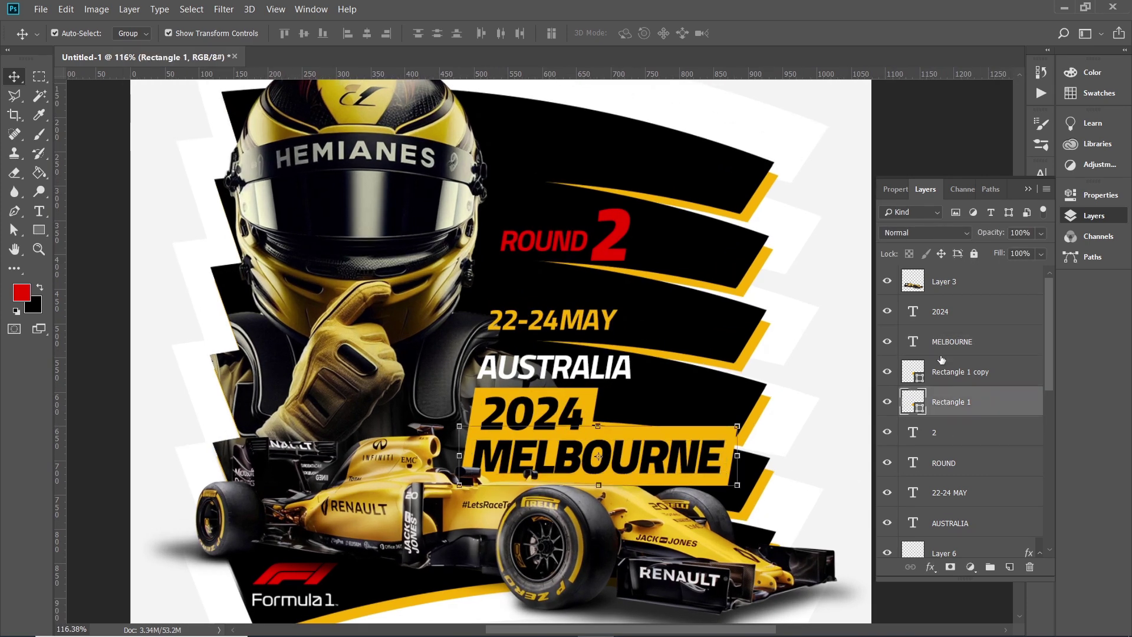
pyautogui.click(938, 317)
pyautogui.scroll(-3, 943, 365)
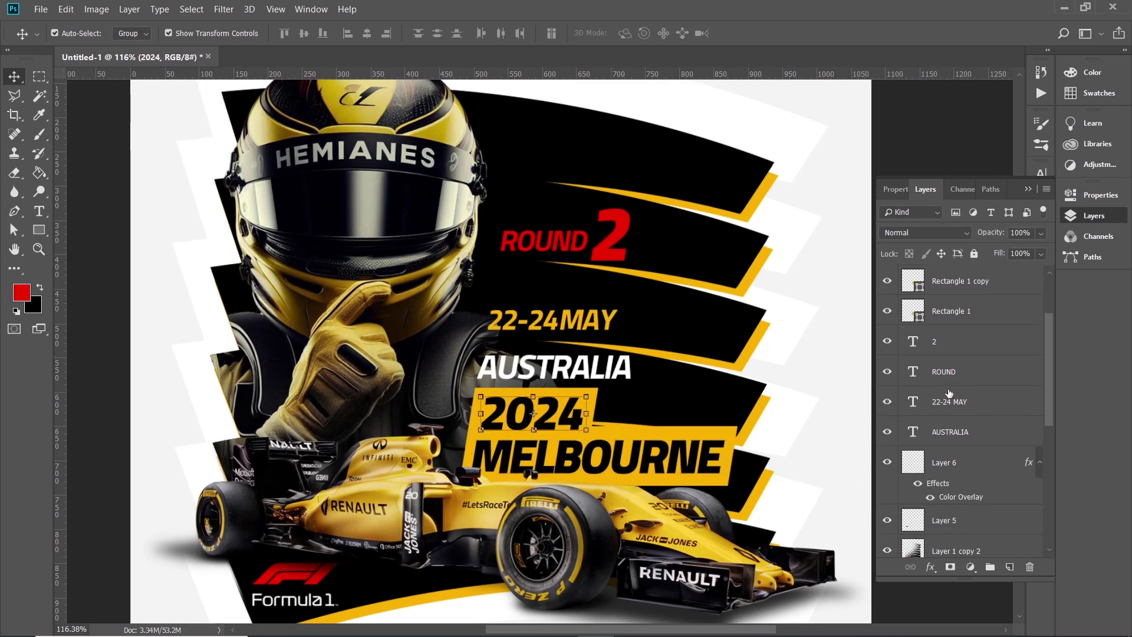
pyautogui.keyDown('shift'); pyautogui.click(943, 436); pyautogui.keyUp('shift')
pyautogui.hotkey('ctrl', 'g')
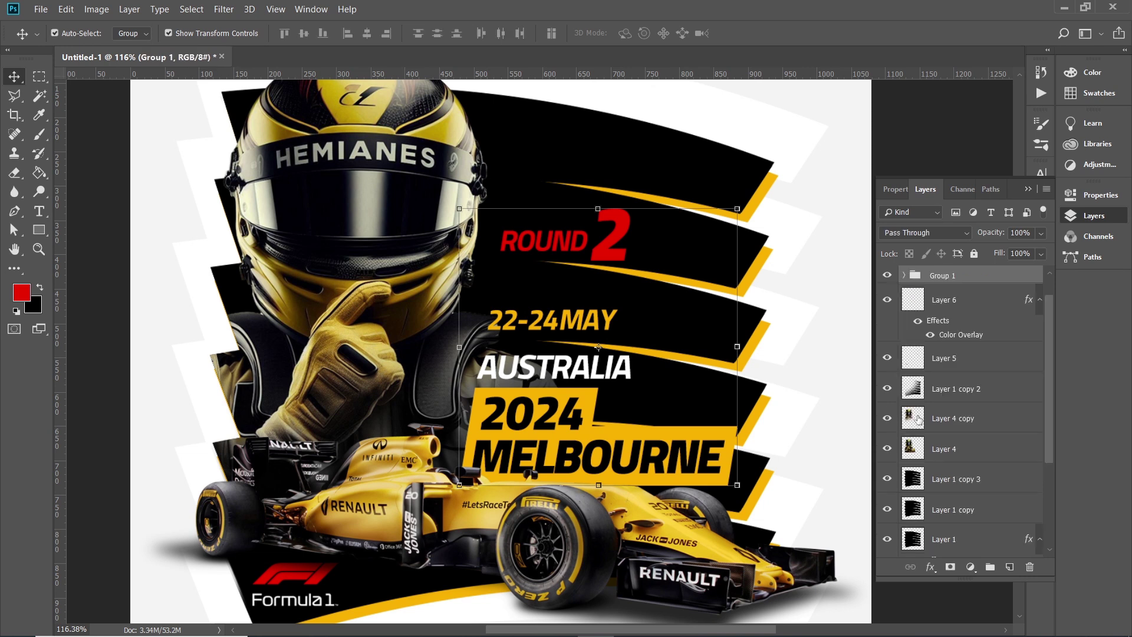
# Nudge Group 1 a few pixels up, left and down
pyautogui.press('Up')
pyautogui.press('Up')
pyautogui.press('Up')
pyautogui.press('Up')
pyautogui.press('Up')
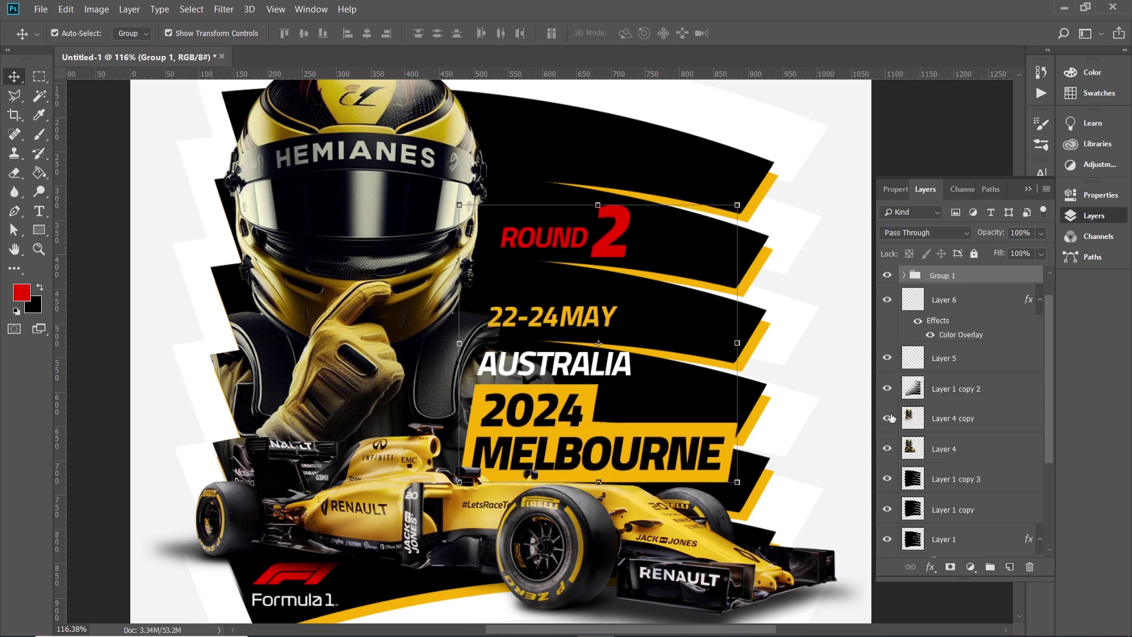
pyautogui.press('Up')
pyautogui.press('Up')
pyautogui.press('Up')
pyautogui.press('Left')
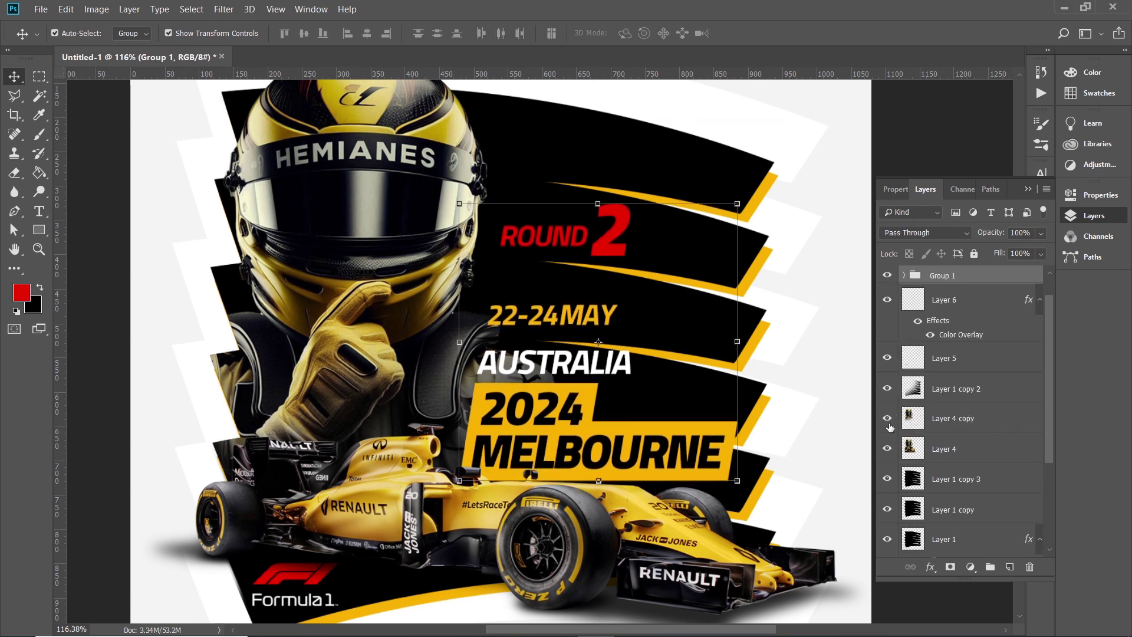
pyautogui.press('Left')
pyautogui.press('Down')
pyautogui.press('Left')
pyautogui.press('Down')
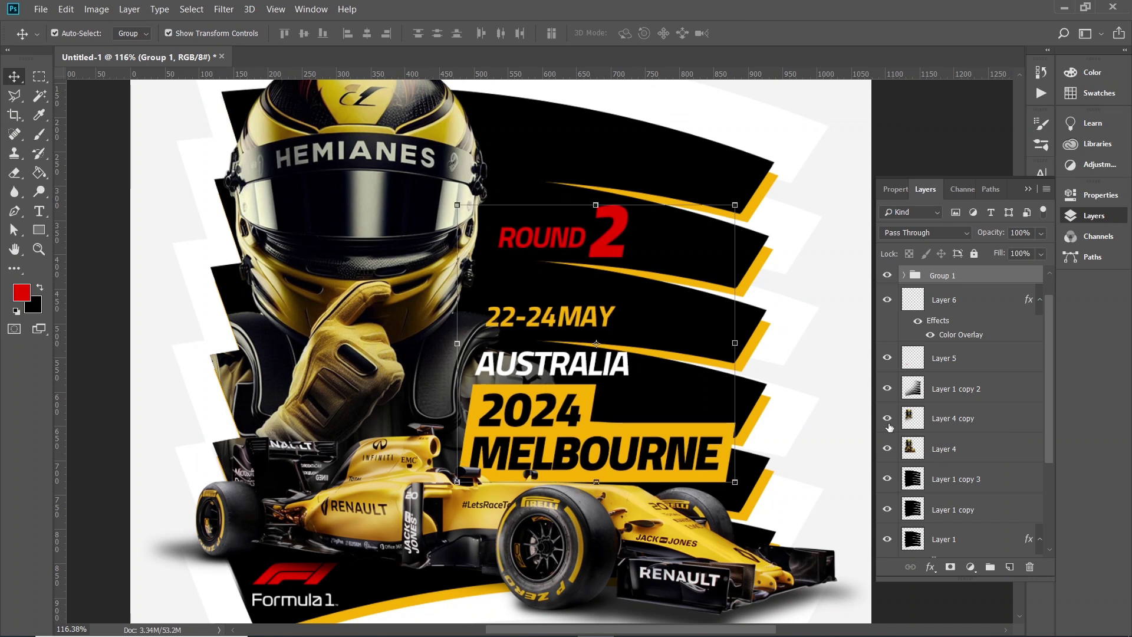
# Add a Reveal All layer mask to Group 1 and switch to the Brush tool
pyautogui.scroll(-1, 642, 338)
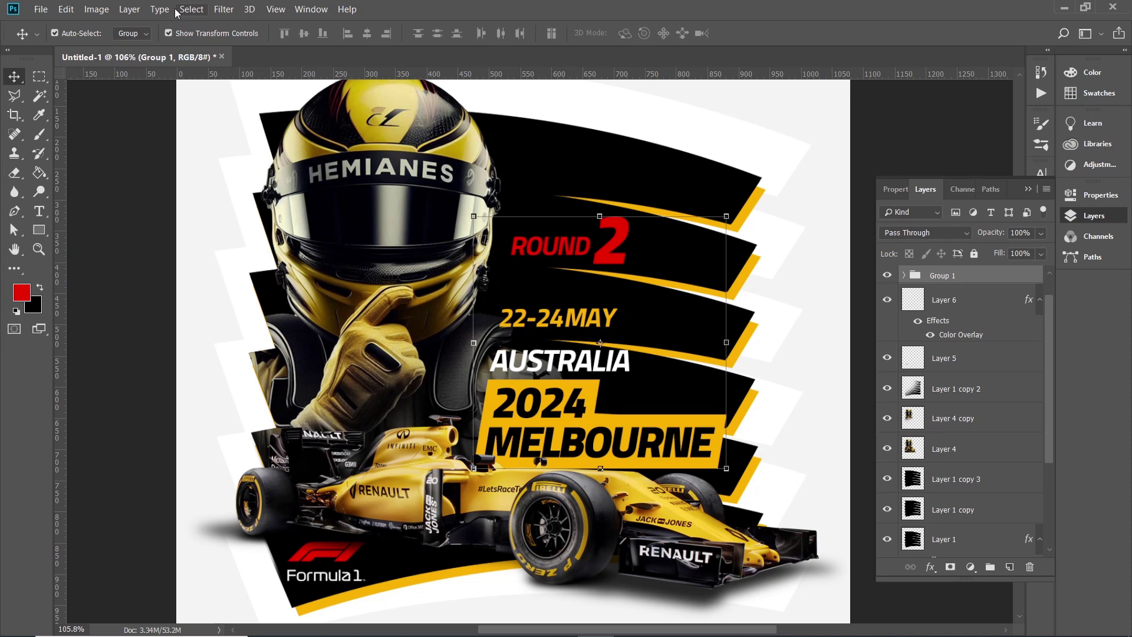
pyautogui.click(129, 9)
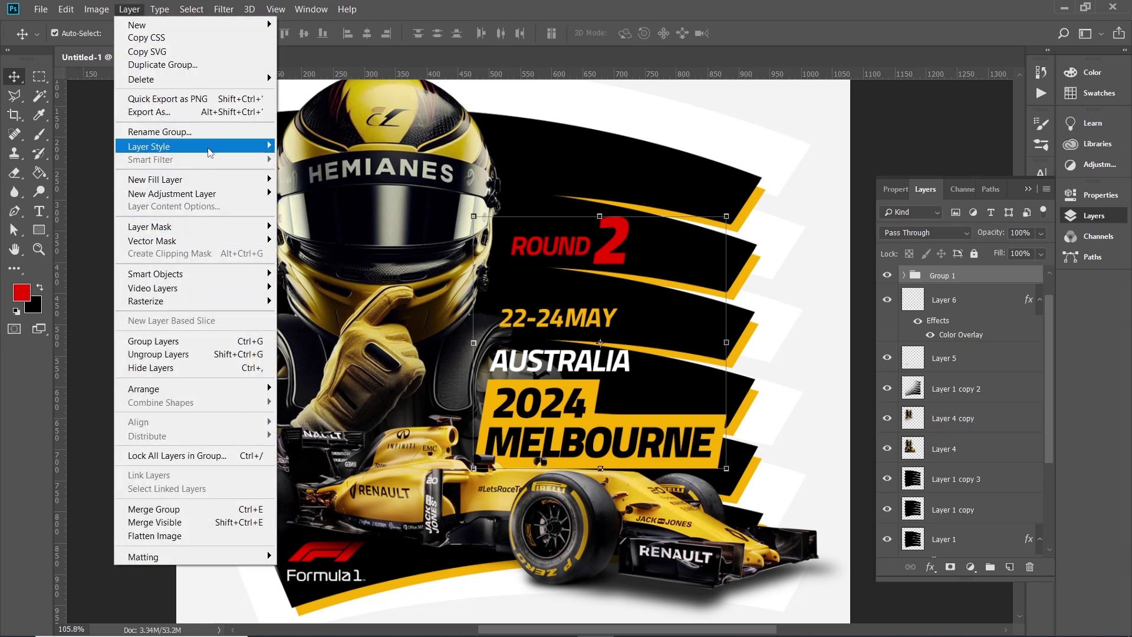
pyautogui.moveTo(195, 227)
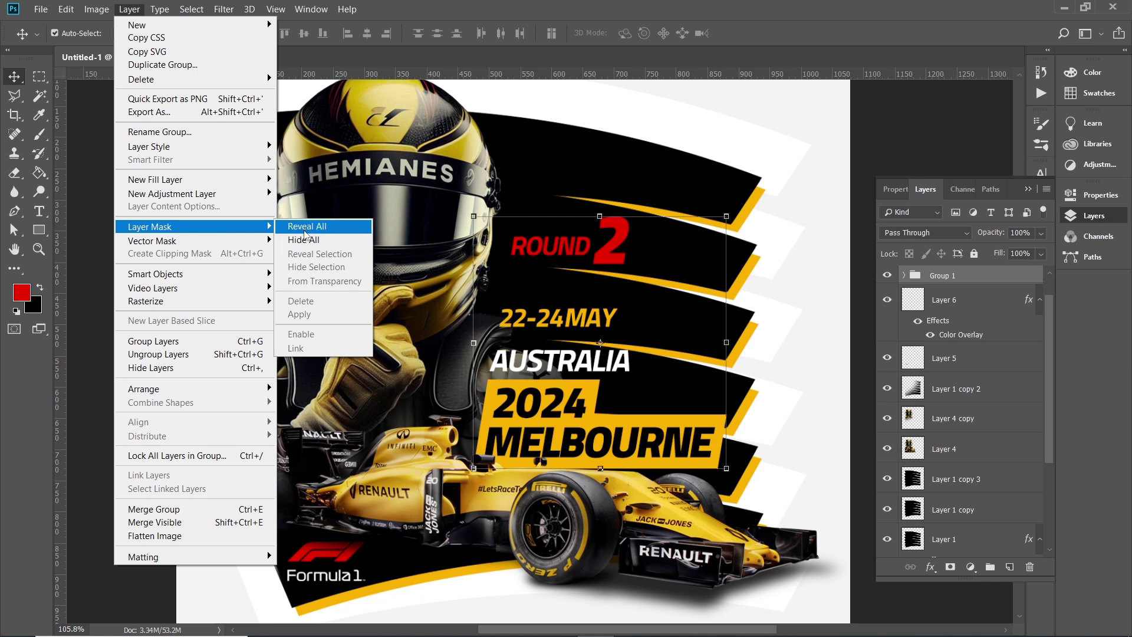
pyautogui.click(305, 226)
pyautogui.click(39, 134)
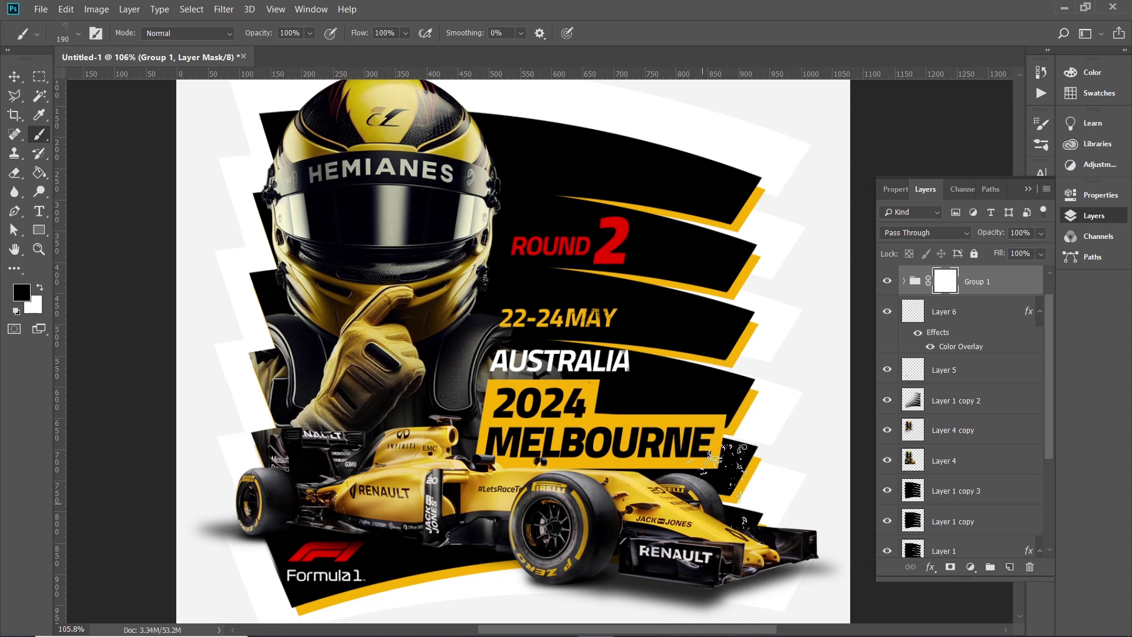
# Pick grunge Sampled Brush #18 at 290 px for distressing Group 1's mask
pyautogui.rightClick(503, 398)
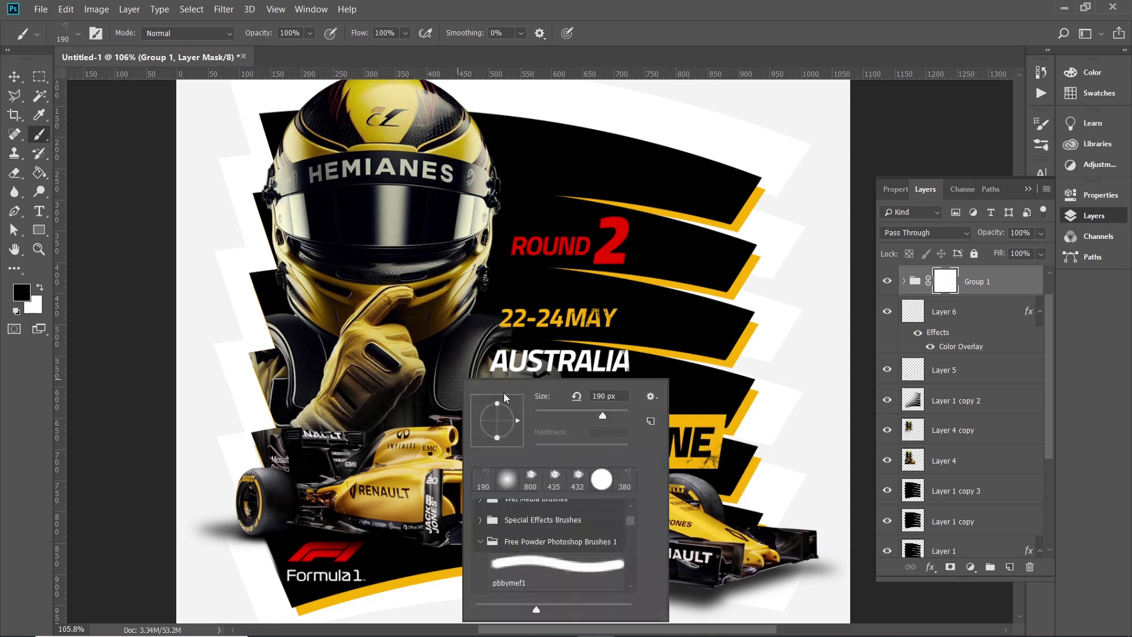
pyautogui.click(538, 542)
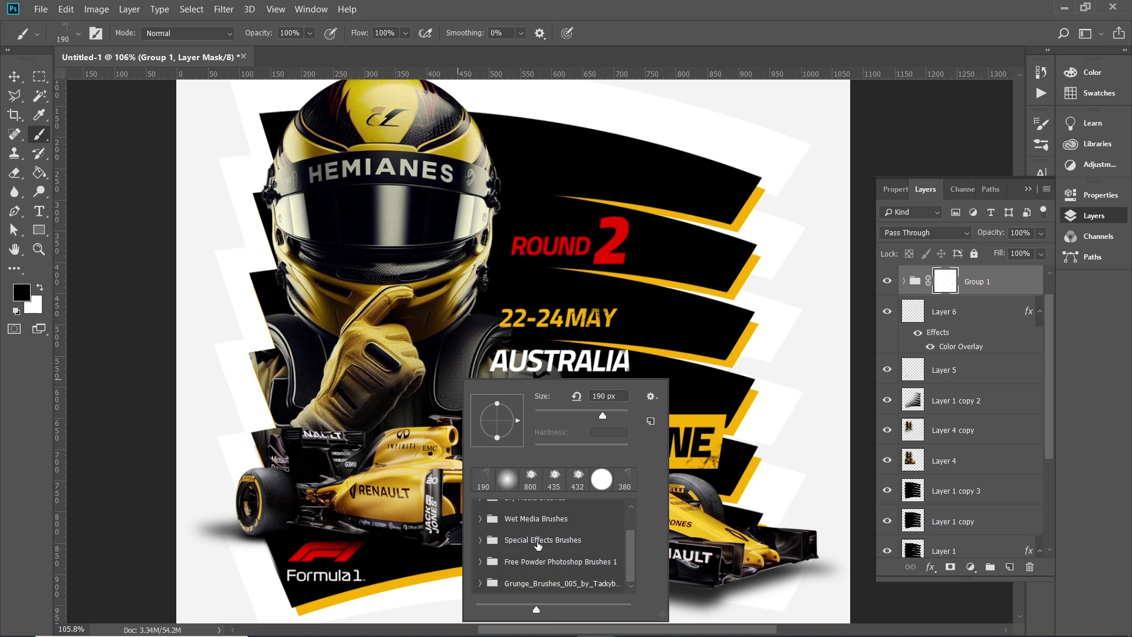
pyautogui.click(481, 583)
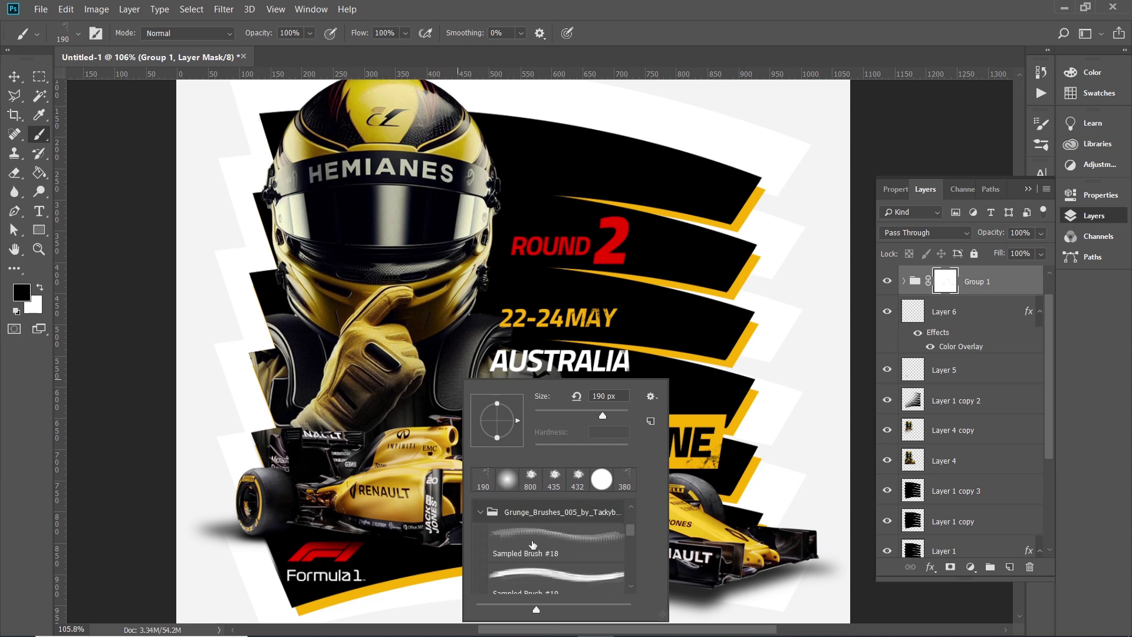
pyautogui.click(531, 539)
pyautogui.press('Return')
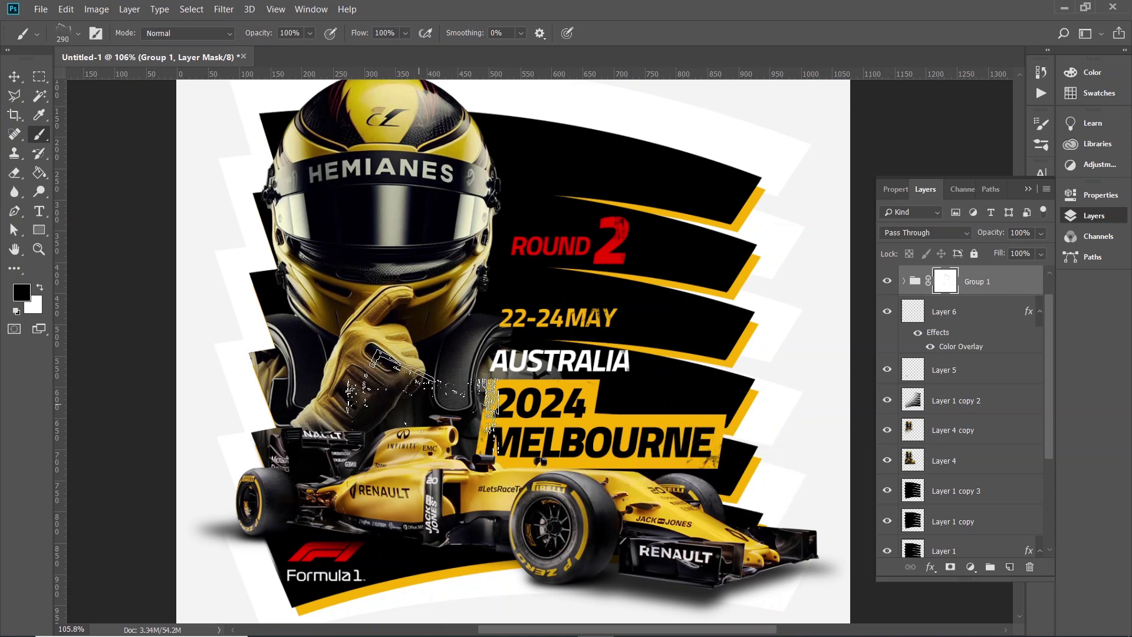
pyautogui.rightClick(449, 445)
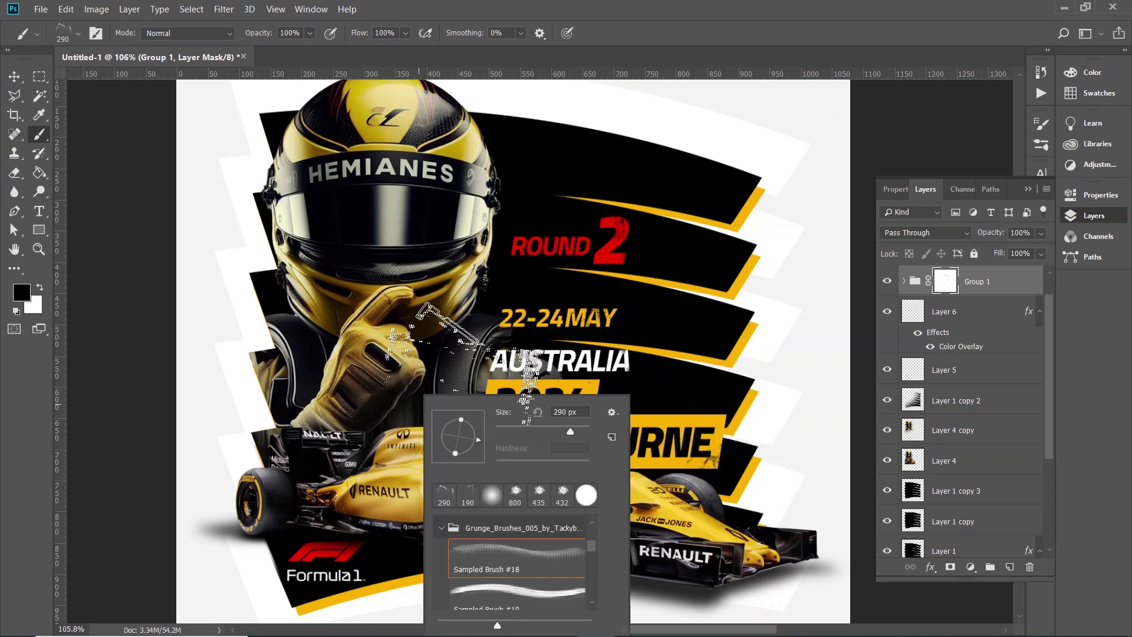
pyautogui.press('Return')
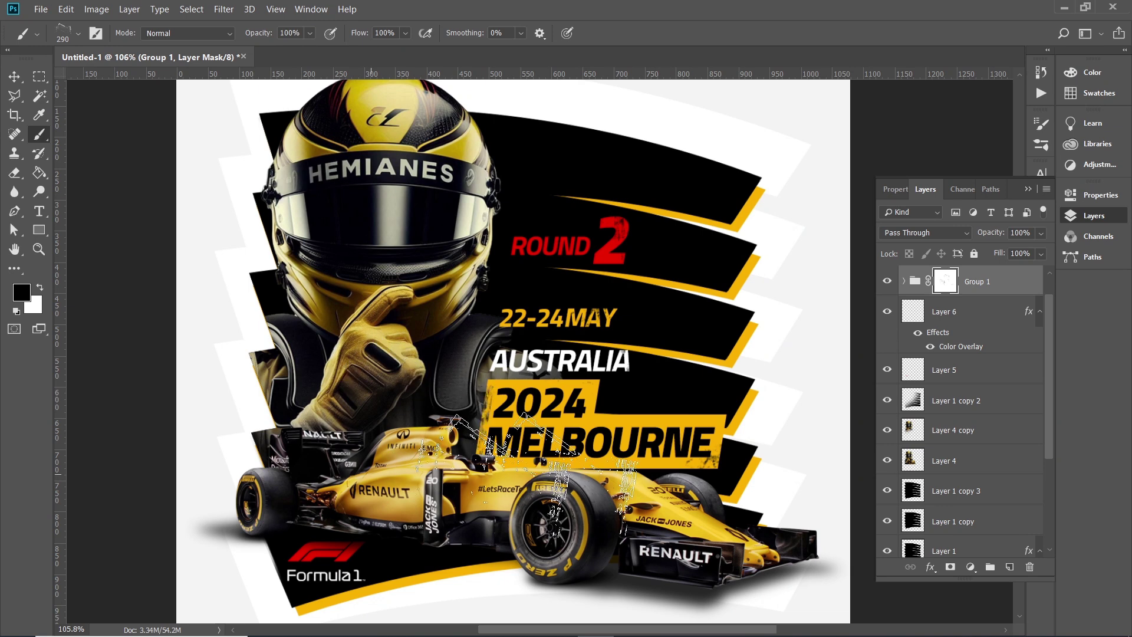
# Switch to Sampled Brush #20 at 230 px, then Sampled Brush #22 at 187 px
pyautogui.rightClick(648, 448)
pyautogui.scroll(-1, 636, 543)
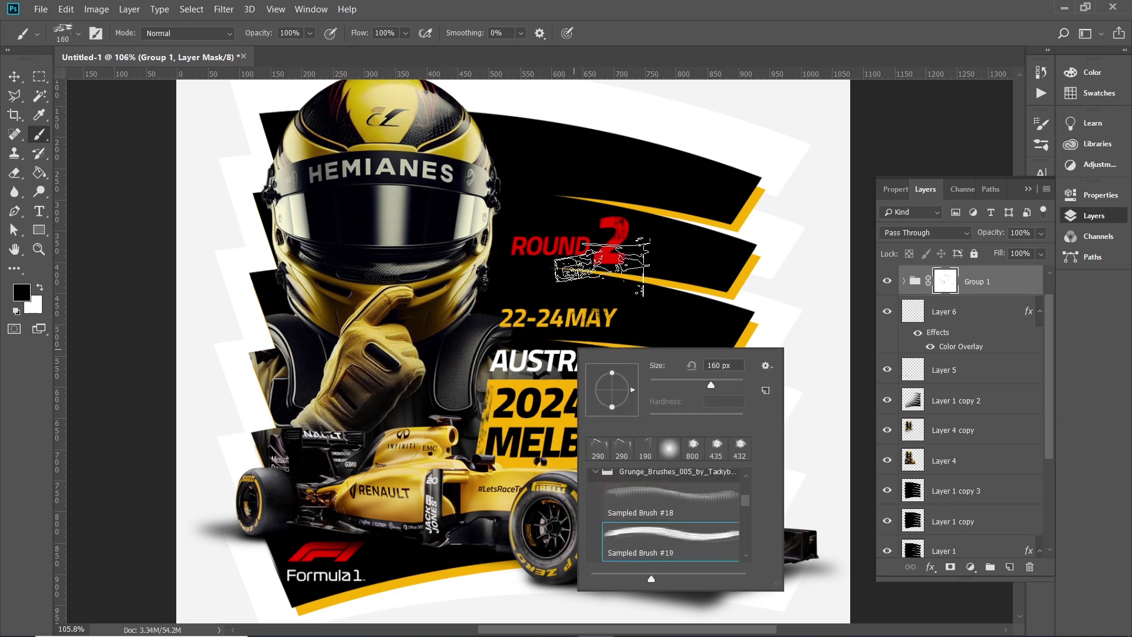
pyautogui.click(672, 536)
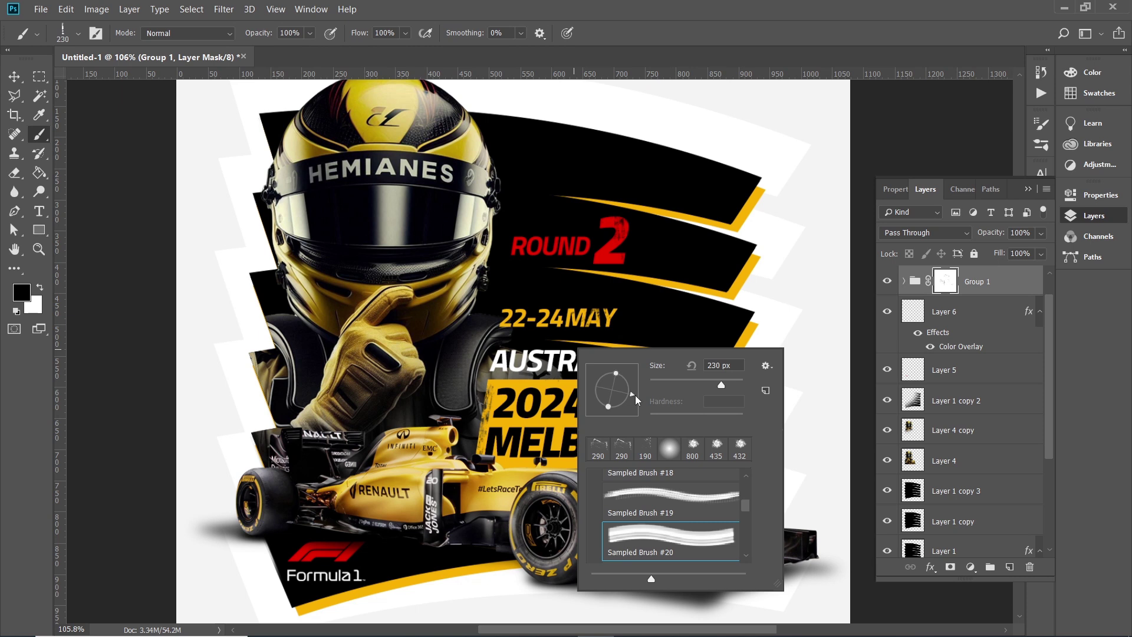
pyautogui.press('Return')
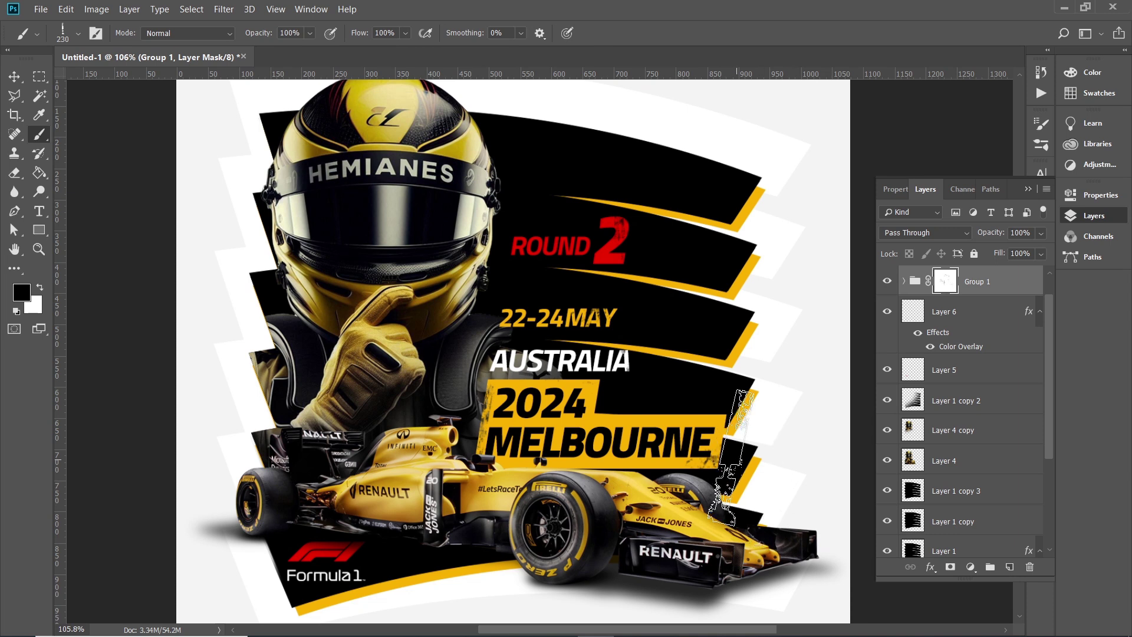
pyautogui.rightClick(730, 454)
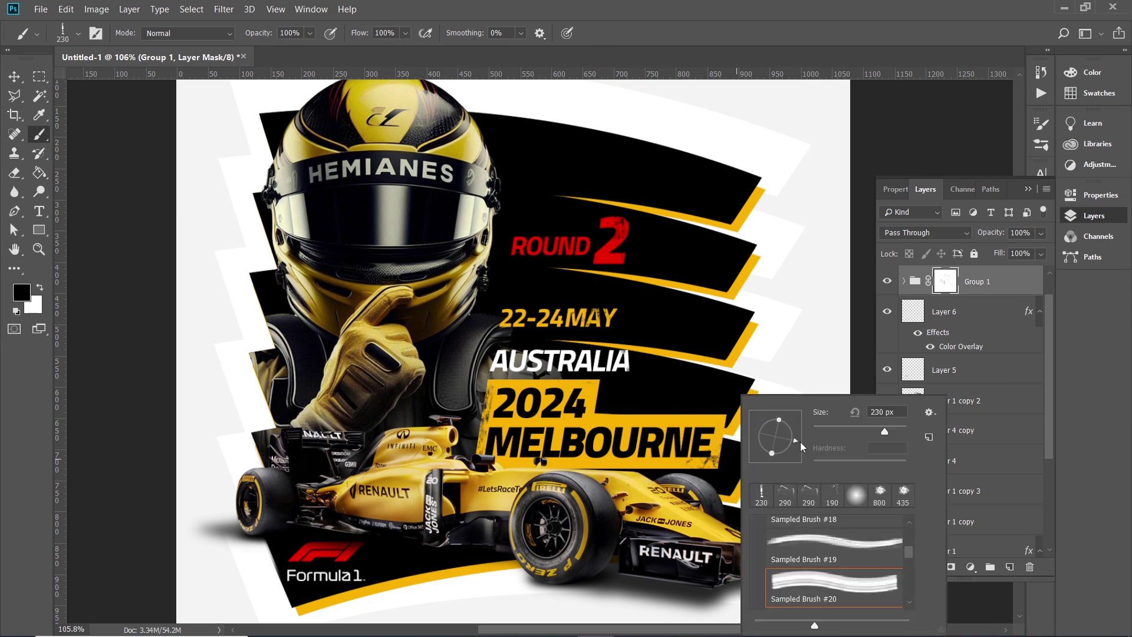
pyautogui.scroll(-1, 813, 583)
pyautogui.scroll(-1, 818, 573)
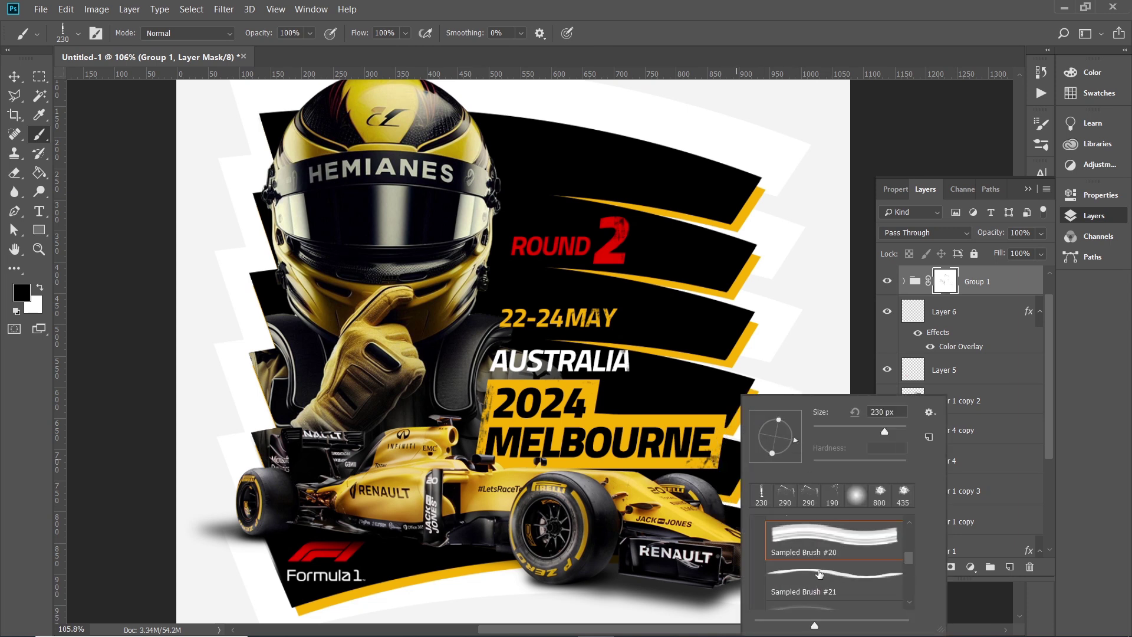
pyautogui.scroll(-1, 818, 573)
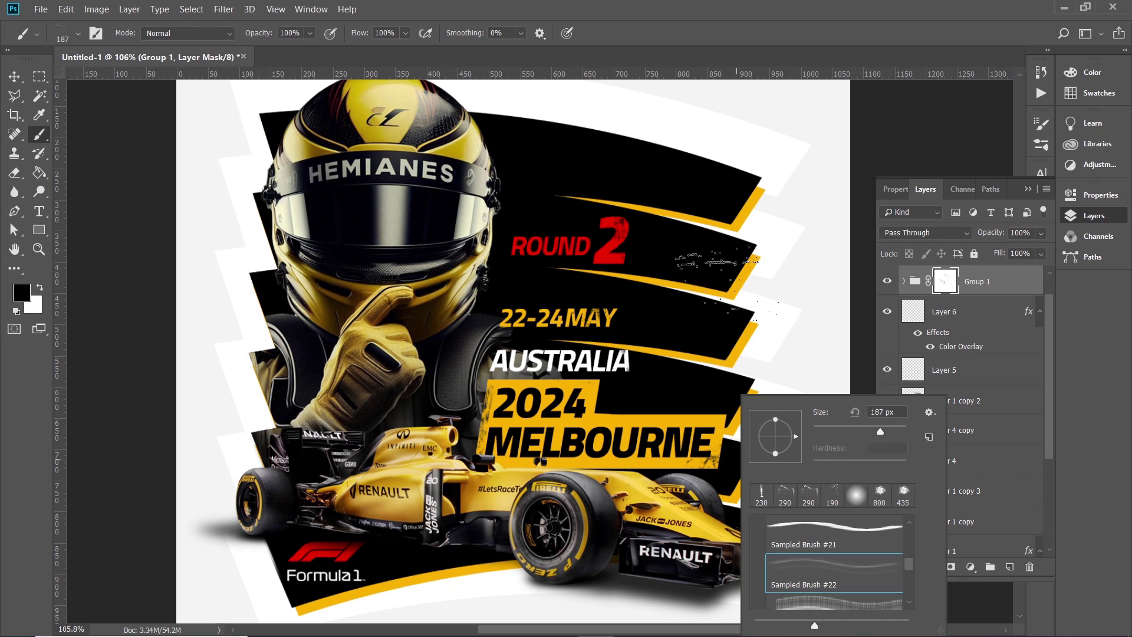
pyautogui.press('Return')
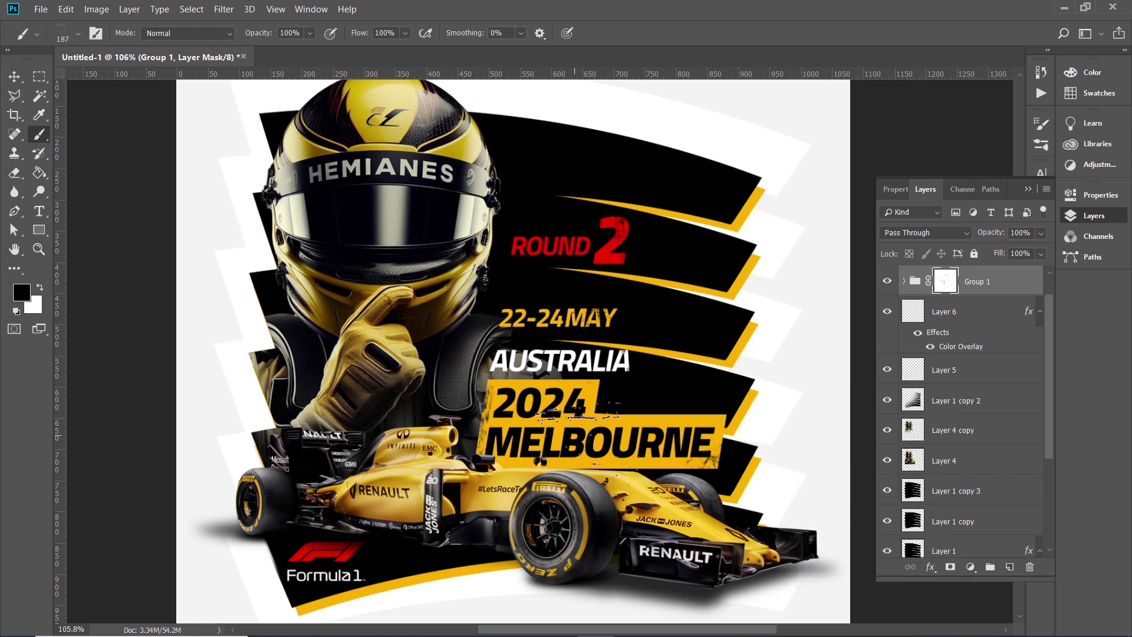
# Paint a grunge stroke on Group 1's mask and switch to Sampled Brush #23 at 332 px
pyautogui.moveTo(669, 463); pyautogui.dragTo(666, 483)
pyautogui.rightClick(681, 396)
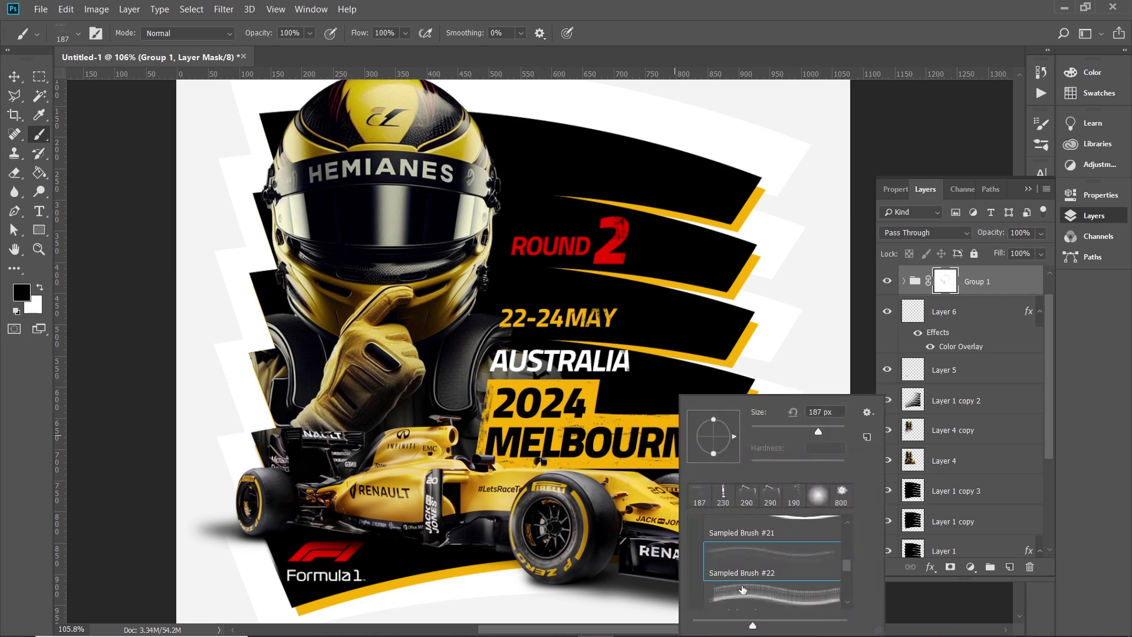
pyautogui.click(772, 583)
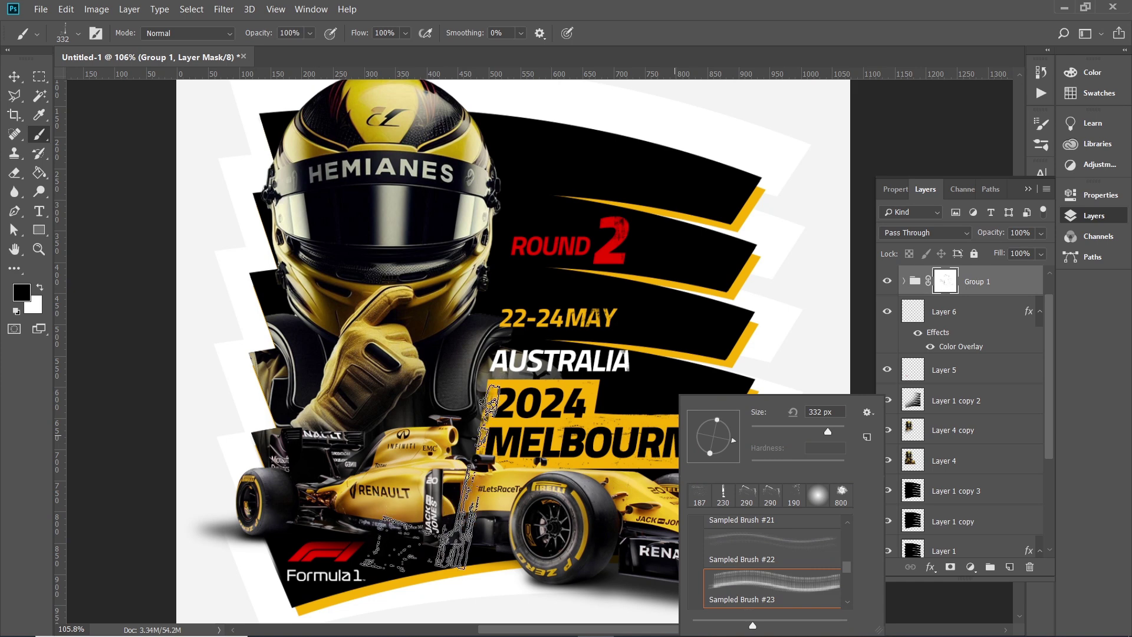
pyautogui.press('Return')
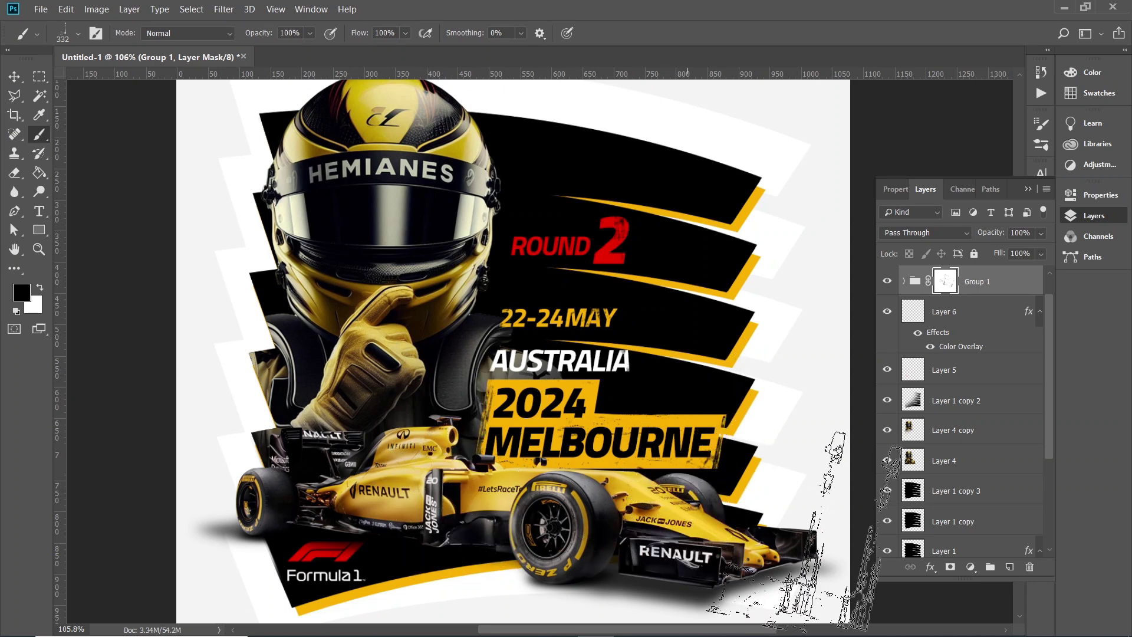
# Rotate the Sampled Brush #23 tip to a near-vertical angle
pyautogui.rightClick(717, 317)
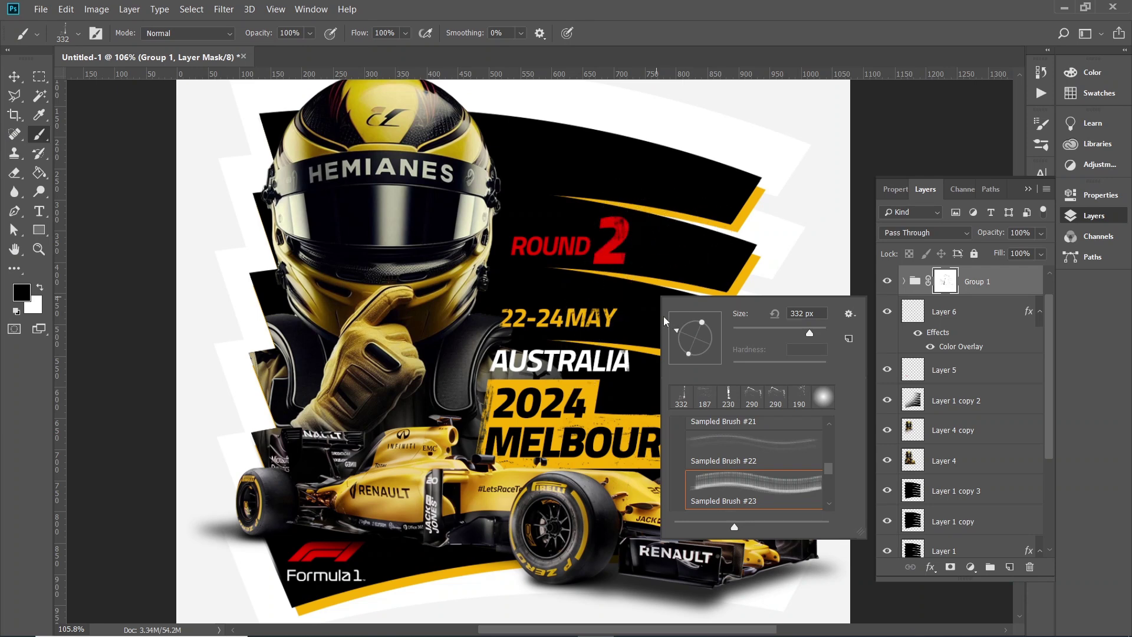
pyautogui.moveTo(675, 335); pyautogui.dragTo(677, 355)
pyautogui.moveTo(677, 340); pyautogui.dragTo(678, 353)
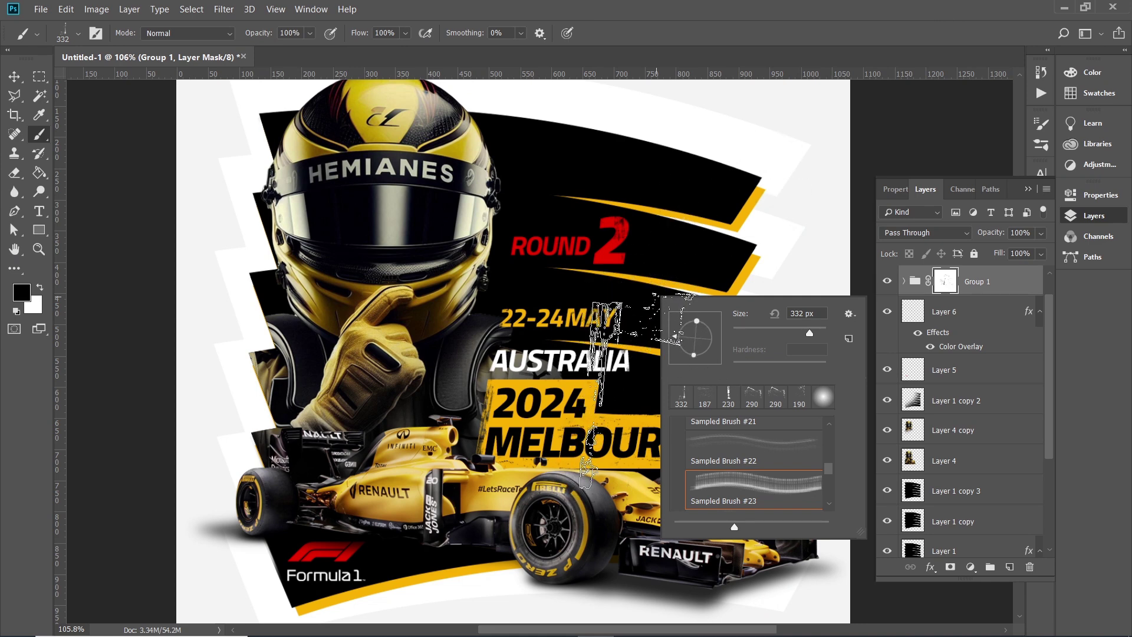
pyautogui.moveTo(676, 337); pyautogui.dragTo(692, 352)
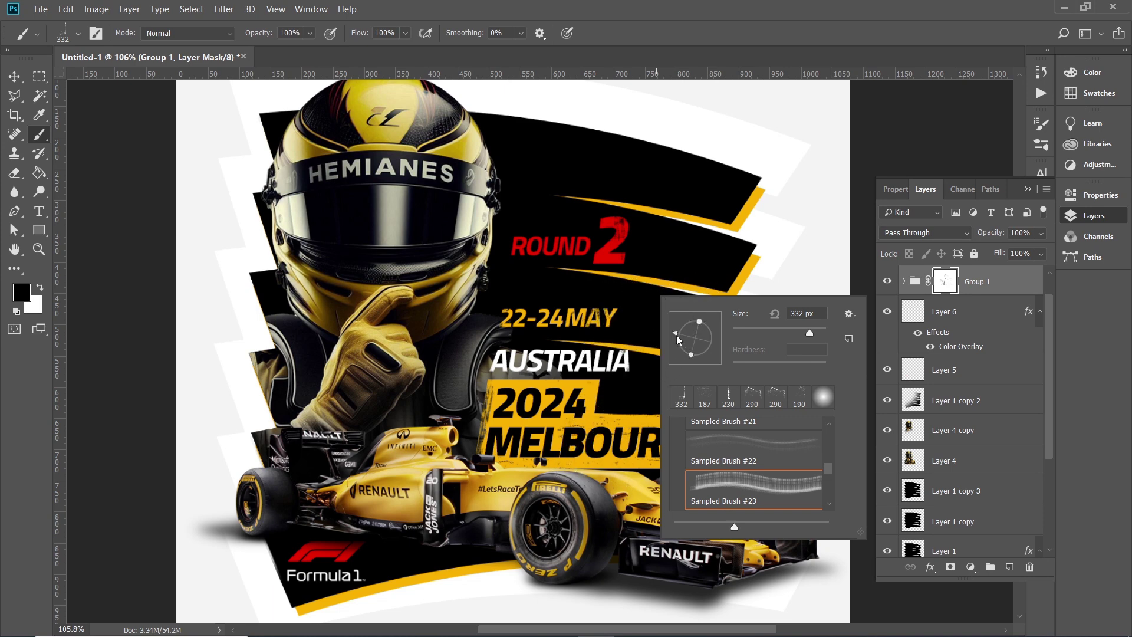
pyautogui.moveTo(677, 339); pyautogui.dragTo(687, 352)
pyautogui.press('Return')
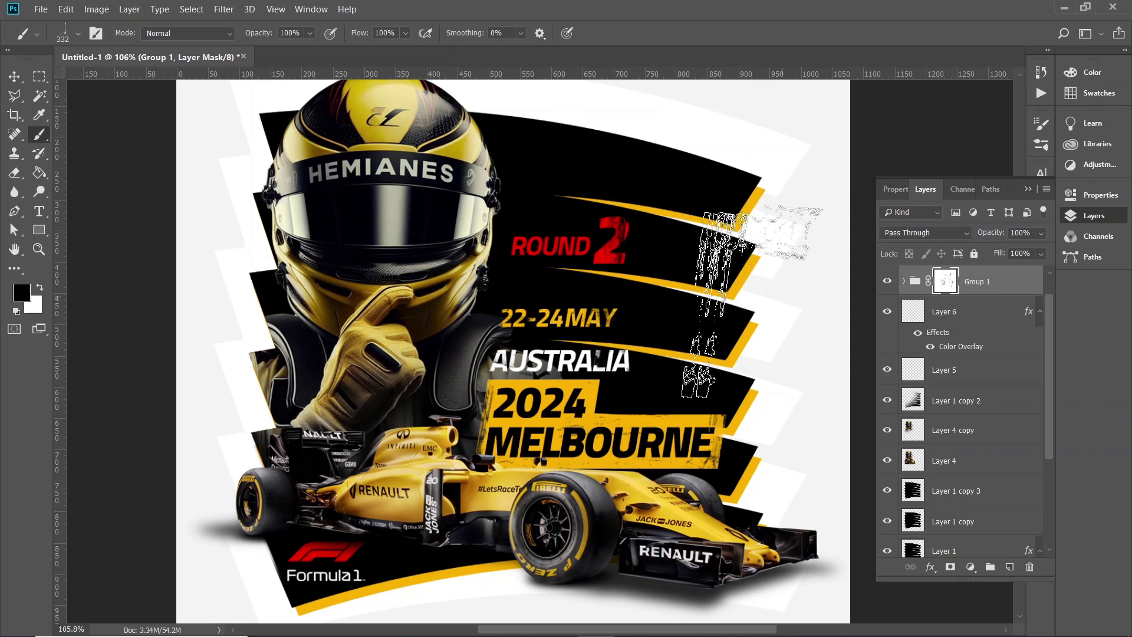
# Return to Sampled Brush #22 and create a new empty Layer 7
pyautogui.rightClick(668, 292)
pyautogui.doubleClick(742, 461)
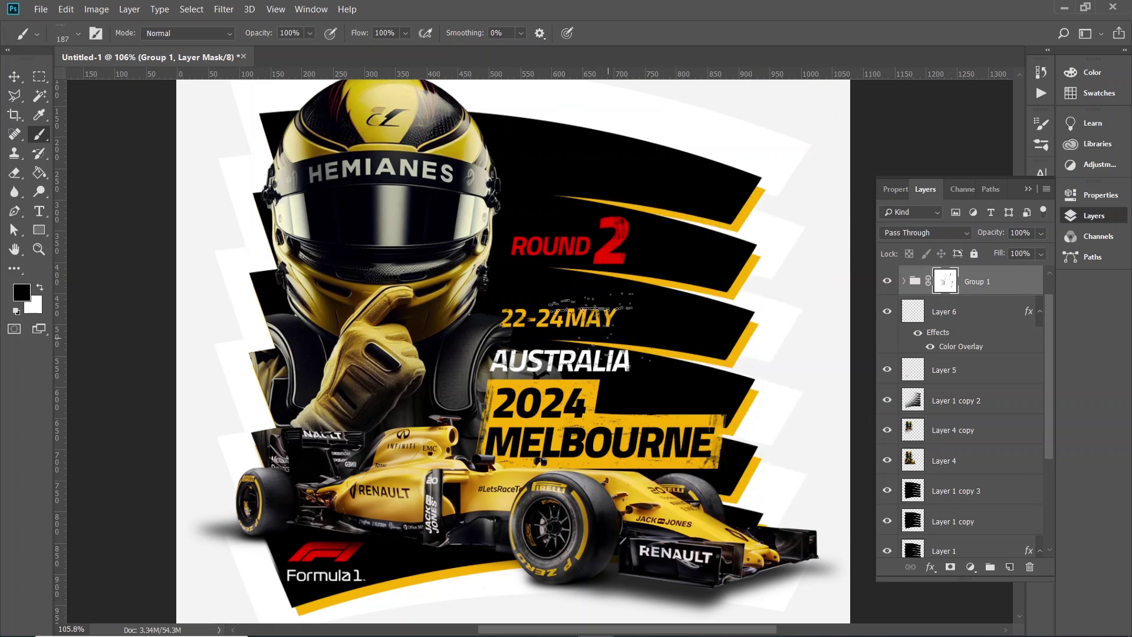
pyautogui.scroll(-2, 1033, 405)
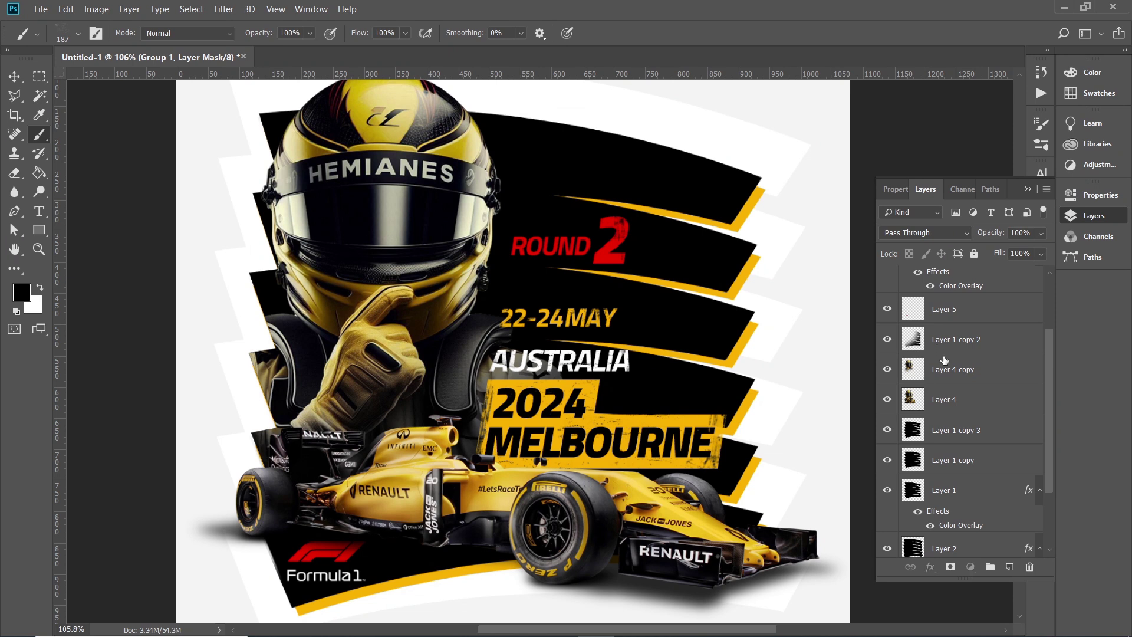
pyautogui.hotkey('ctrl', 'shift', 'alt', 'n')
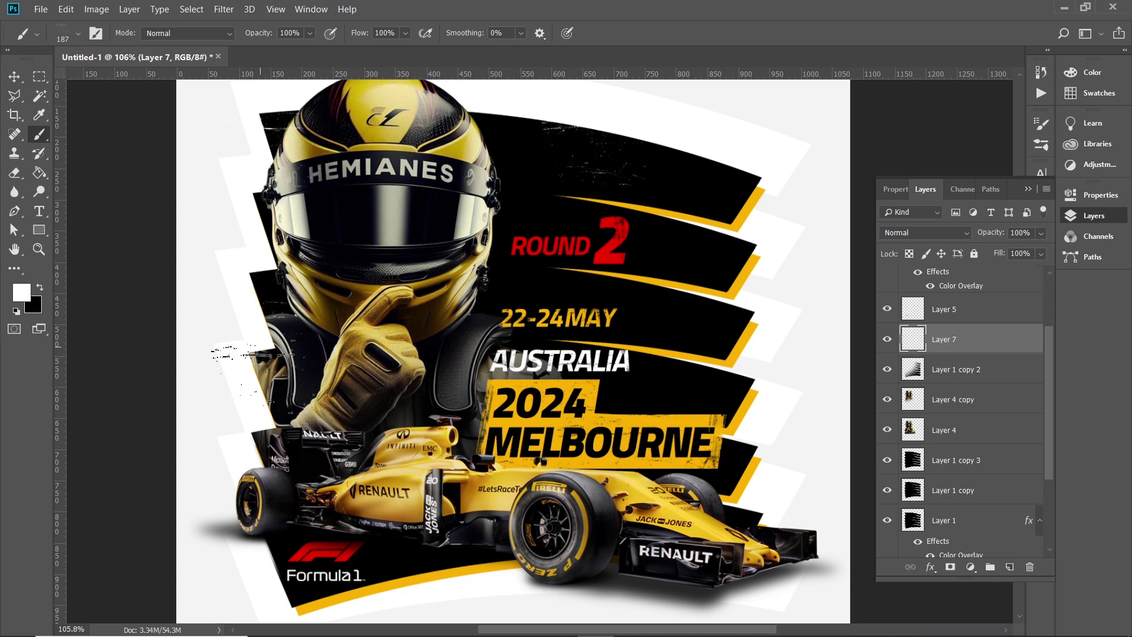
# Load the Sampled Brush #23 grunge preset after checking the brush presets
pyautogui.rightClick(400, 377)
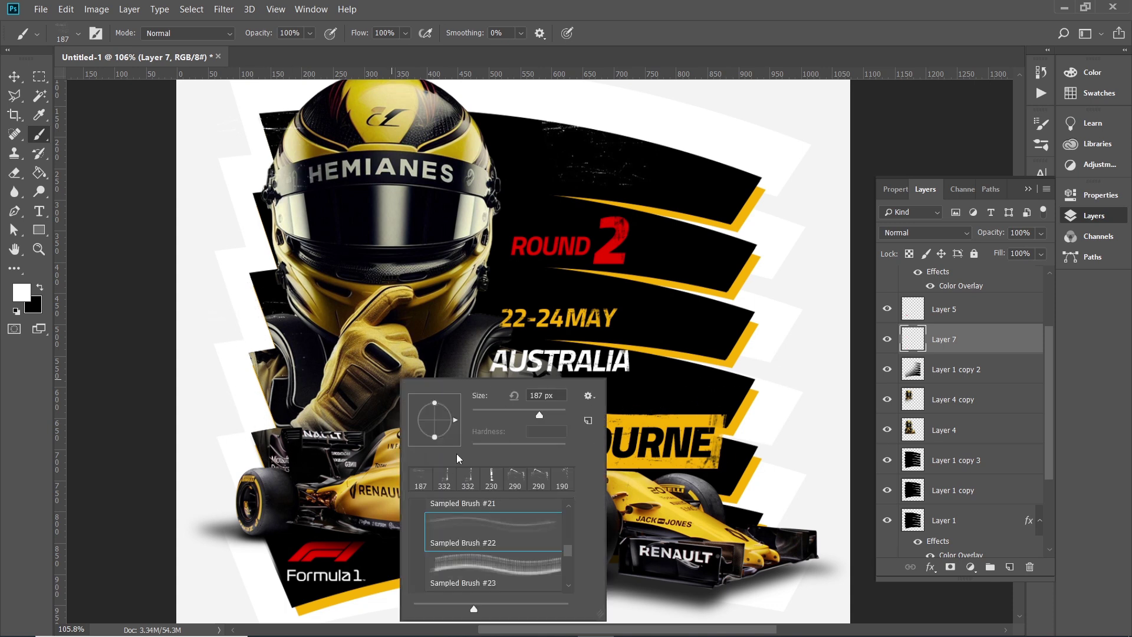
pyautogui.press('Return')
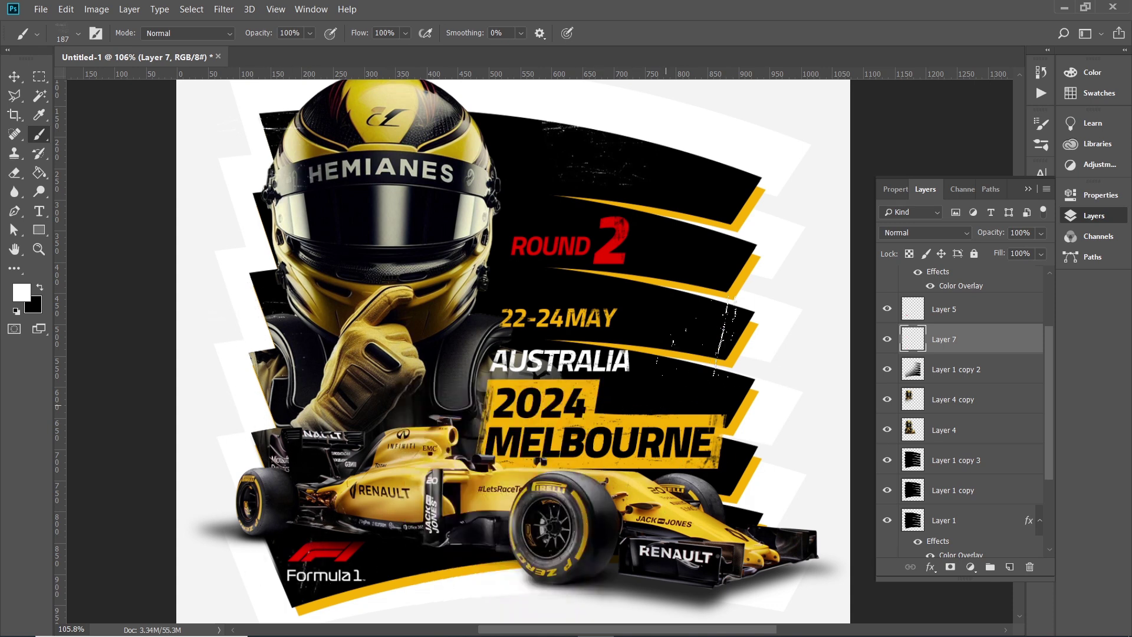
pyautogui.rightClick(810, 289)
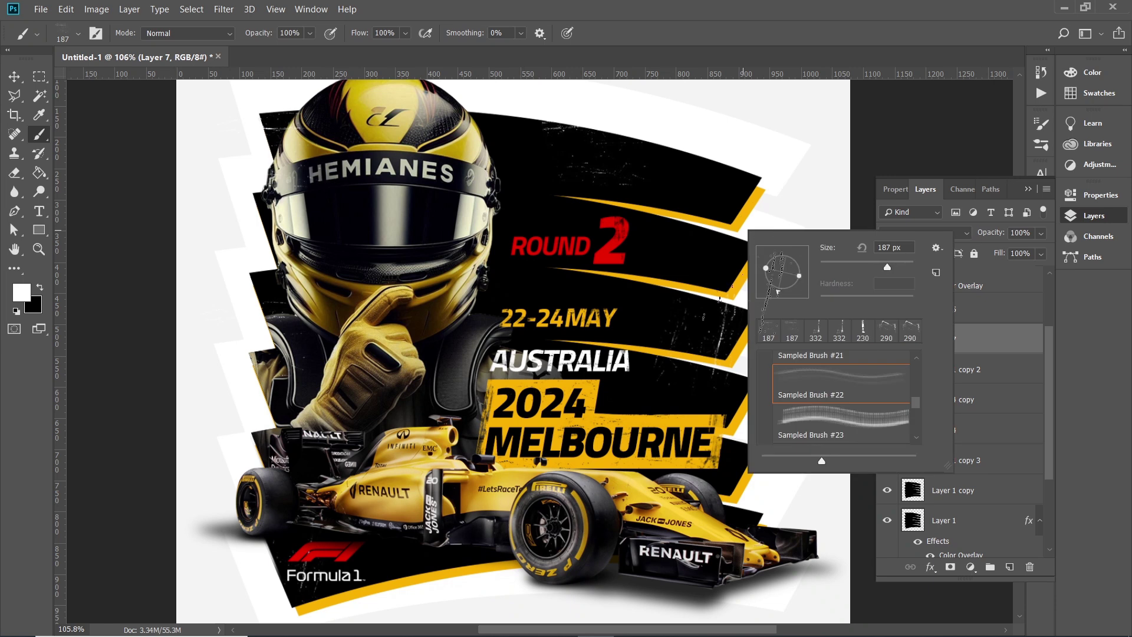
pyautogui.press('Return')
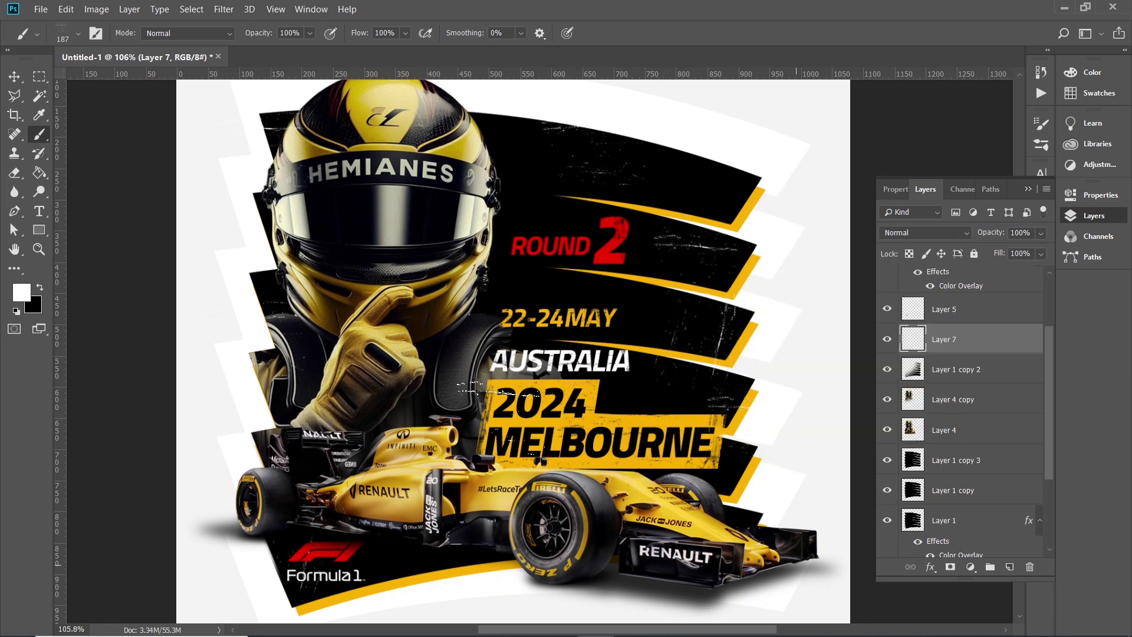
pyautogui.rightClick(510, 248)
pyautogui.click(586, 484)
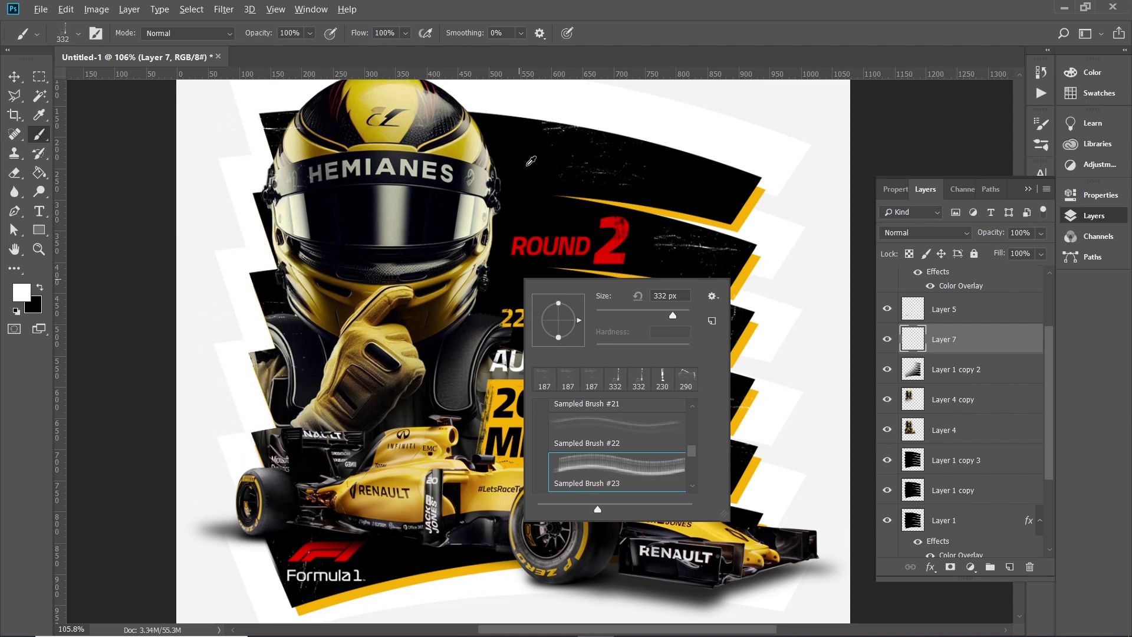
pyautogui.press('Return')
pyautogui.rightClick(236, 206)
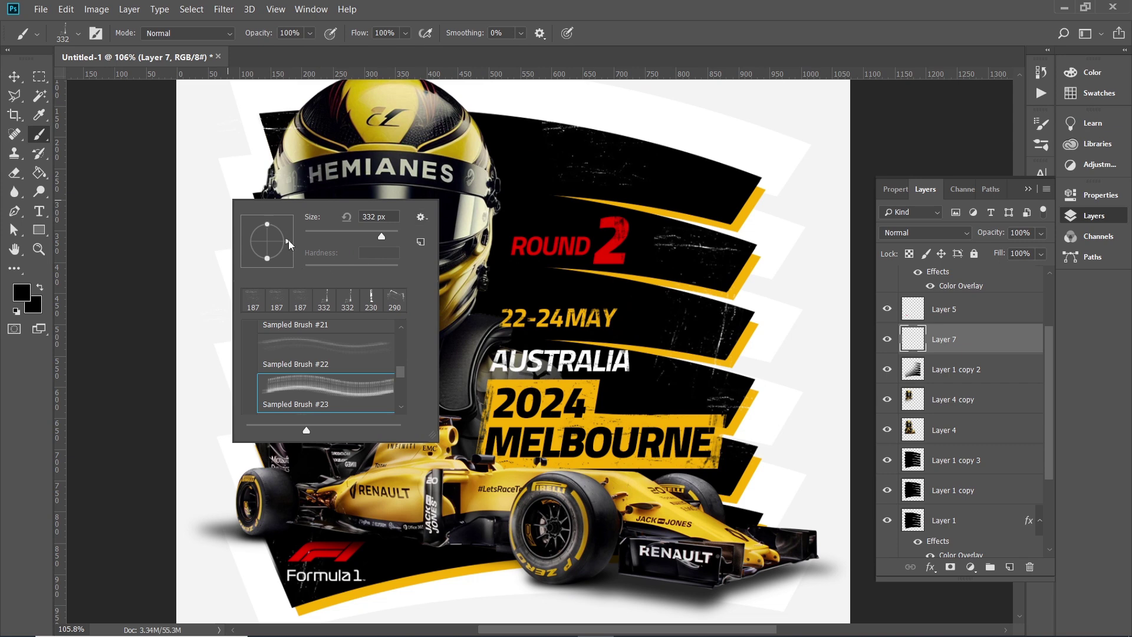
pyautogui.press('Return')
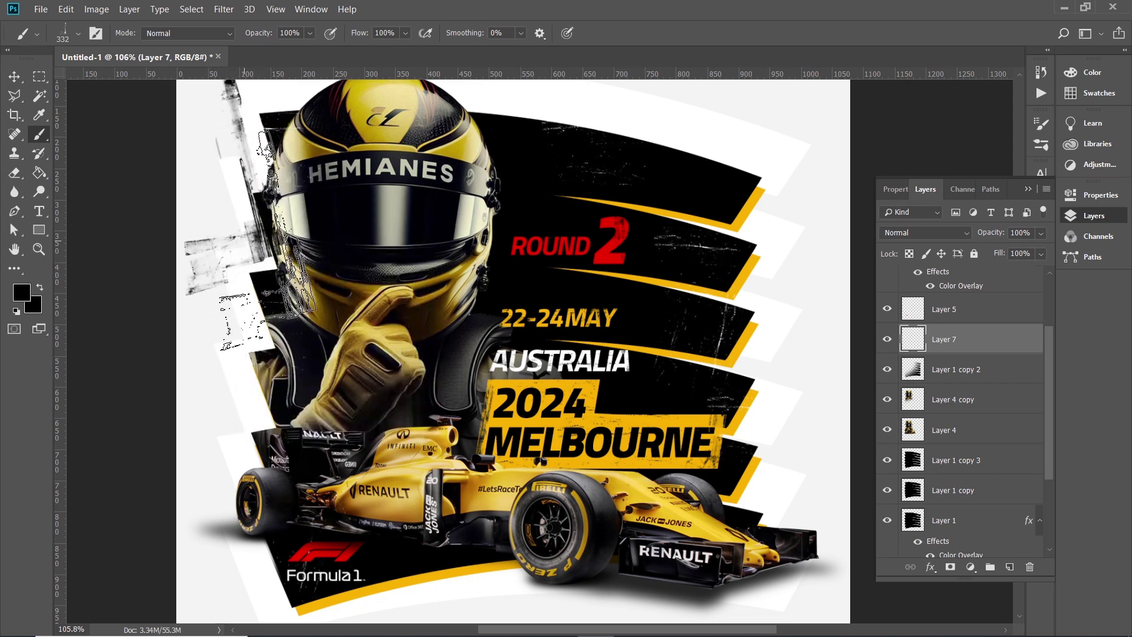
# Test a grunge stamp by the helmet, undo it, and pick the paint layer
pyautogui.click(277, 224)
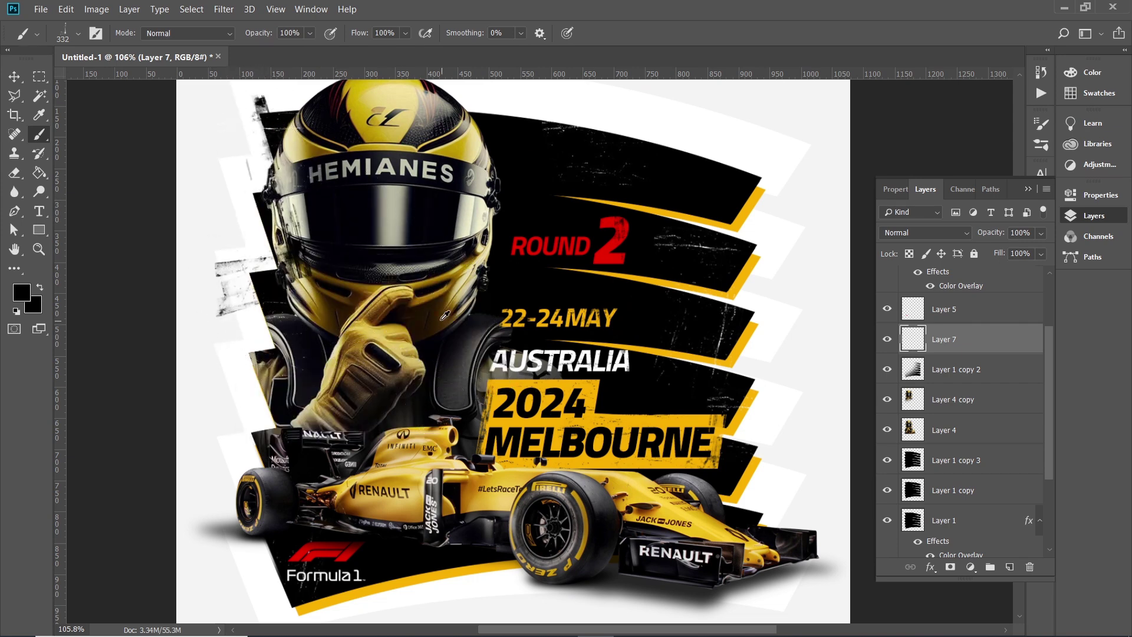
pyautogui.scroll(-2, 447, 319)
pyautogui.hotkey('ctrl', 'z')
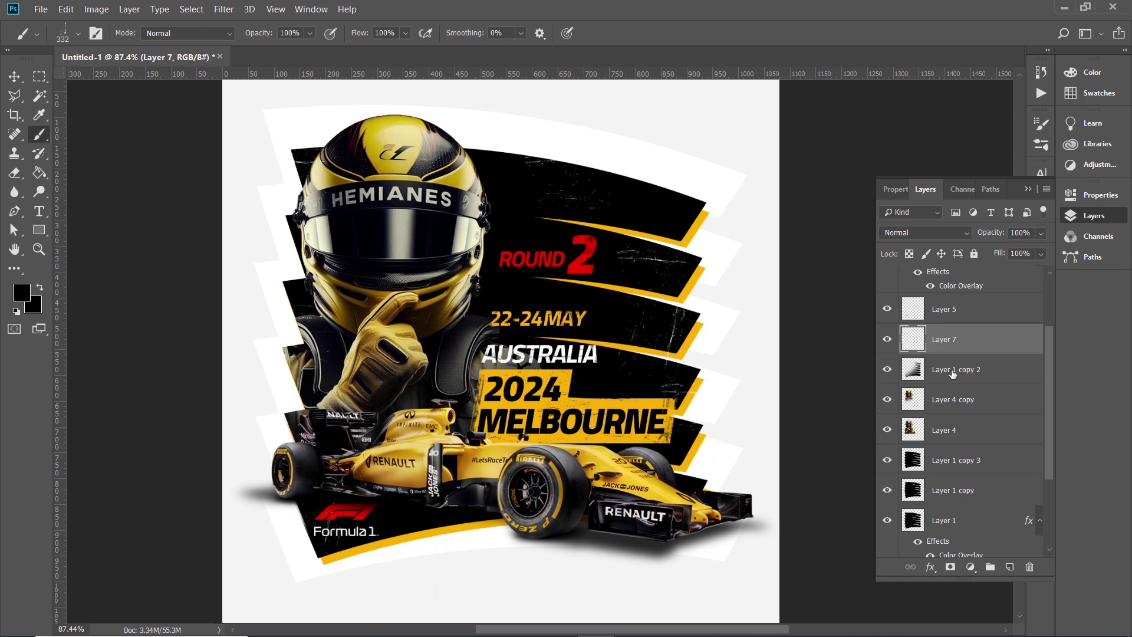
pyautogui.click(943, 401)
# Add new Layer 8 above Layer 1 copy 3, undoing a test grunge stamp by the helmet
pyautogui.click(952, 463)
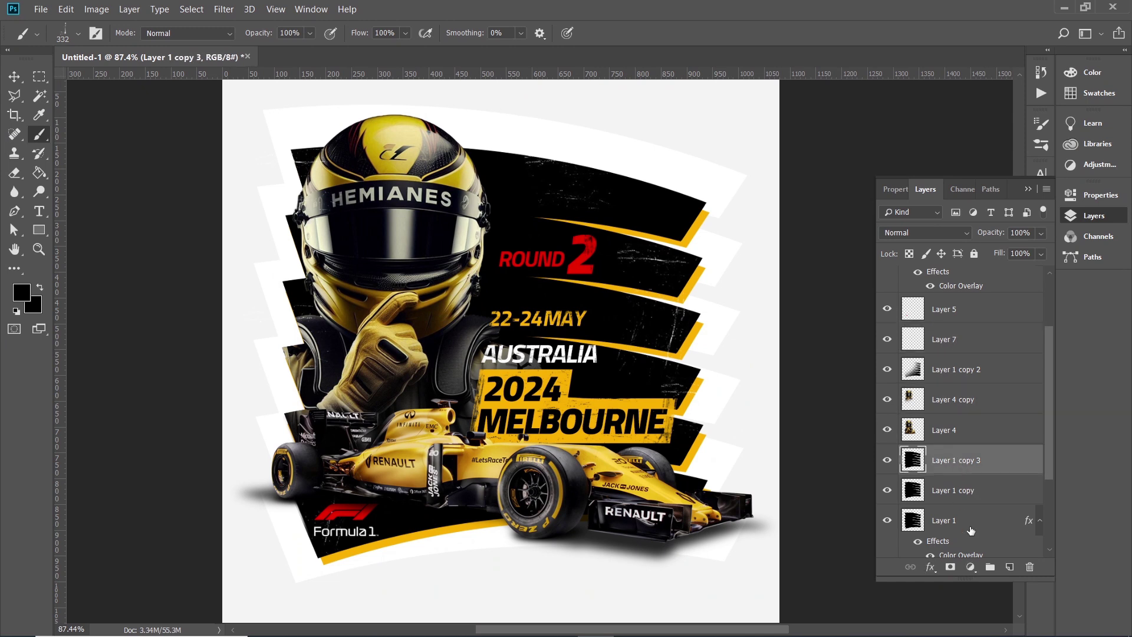
pyautogui.click(1008, 567)
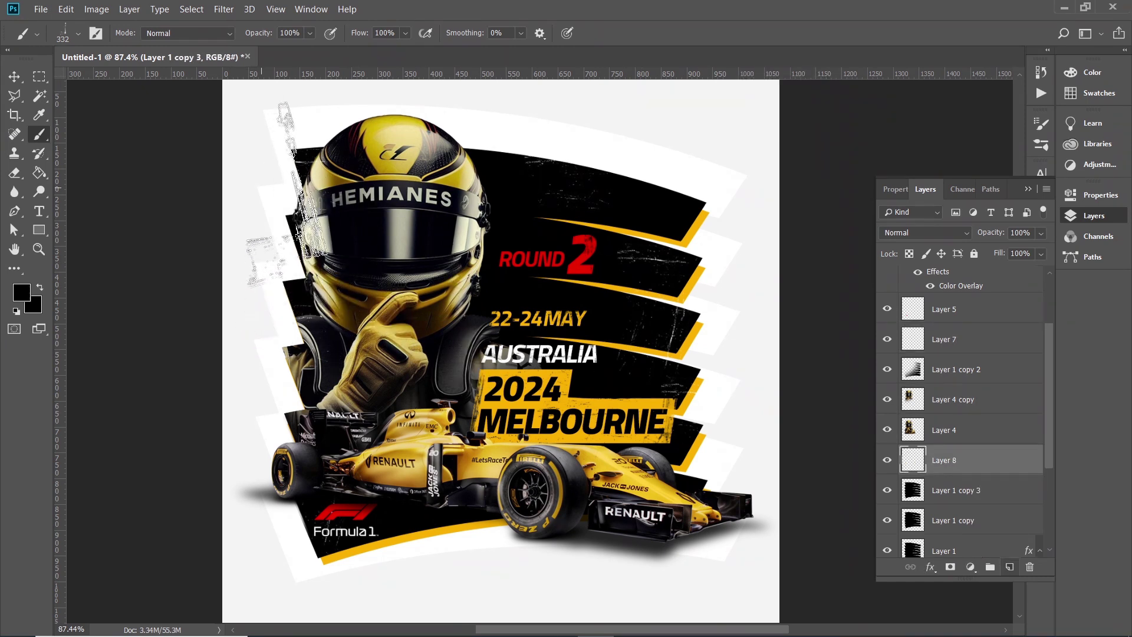
pyautogui.click(289, 159)
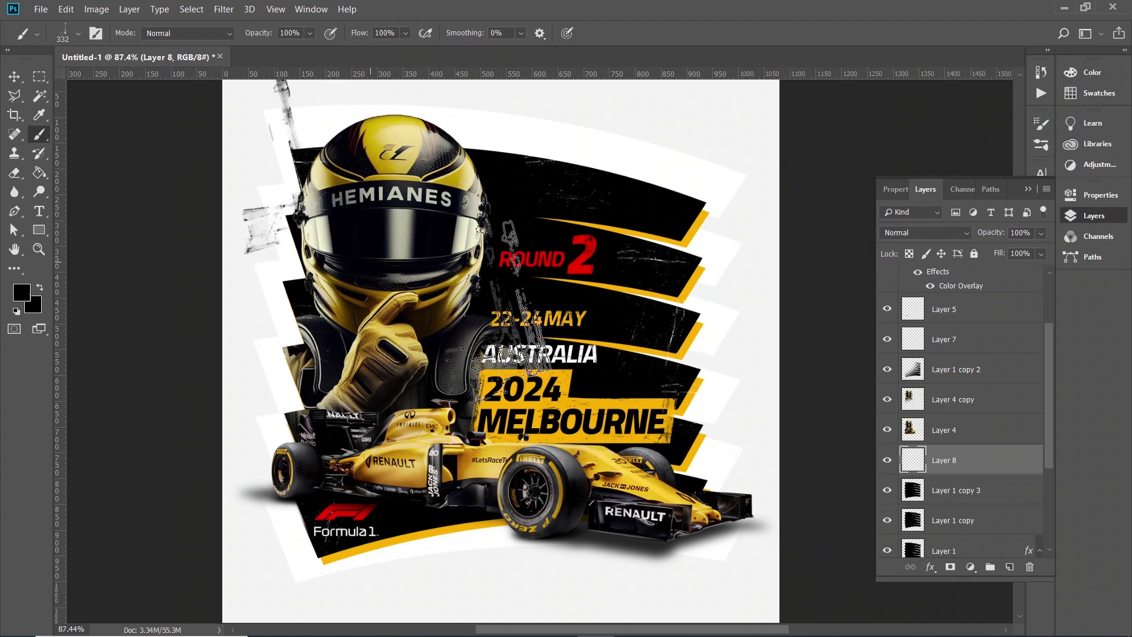
pyautogui.hotkey('ctrl', 'z')
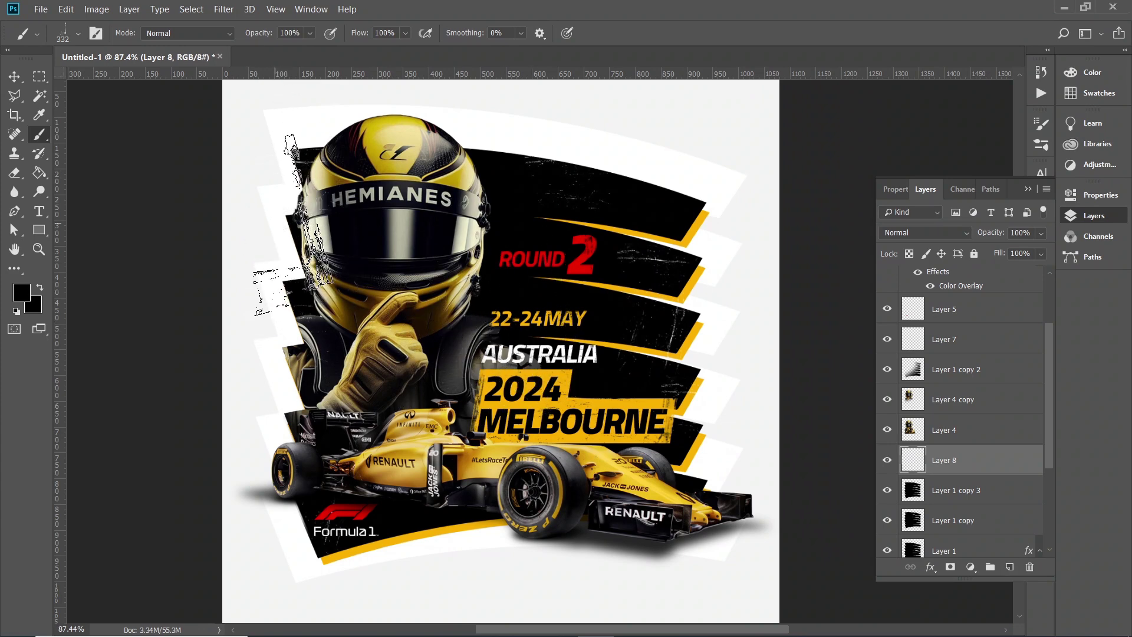
pyautogui.keyDown('alt'); pyautogui.scroll(-1, 695, 277); pyautogui.keyUp('alt')
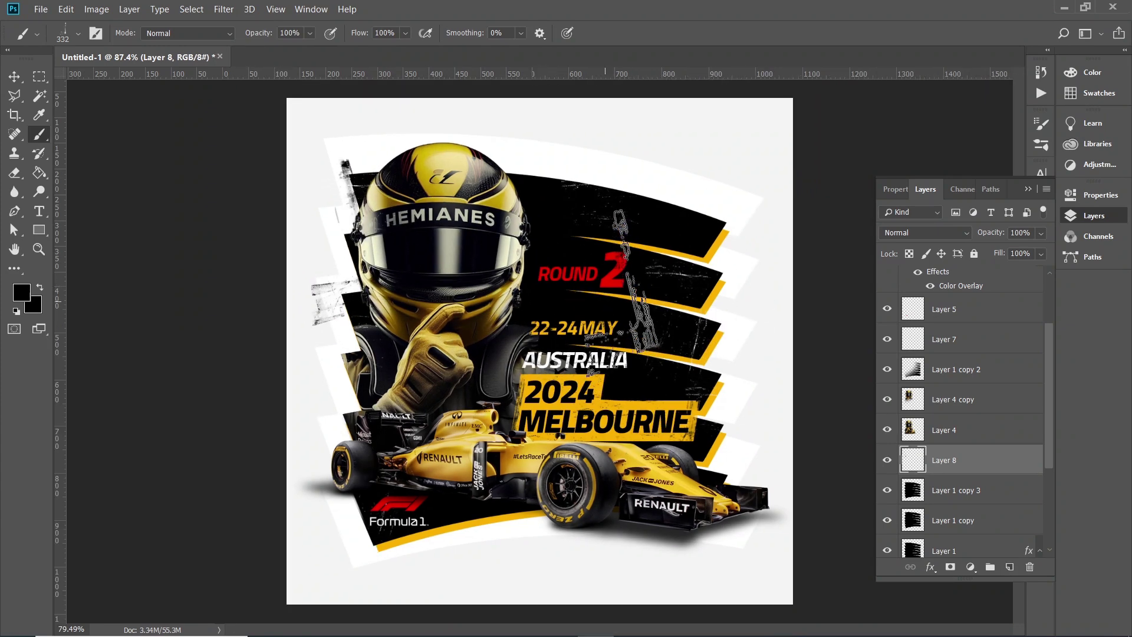
# Rotate the brush tip slightly and paint grunge along the top of the black band
pyautogui.rightClick(725, 370)
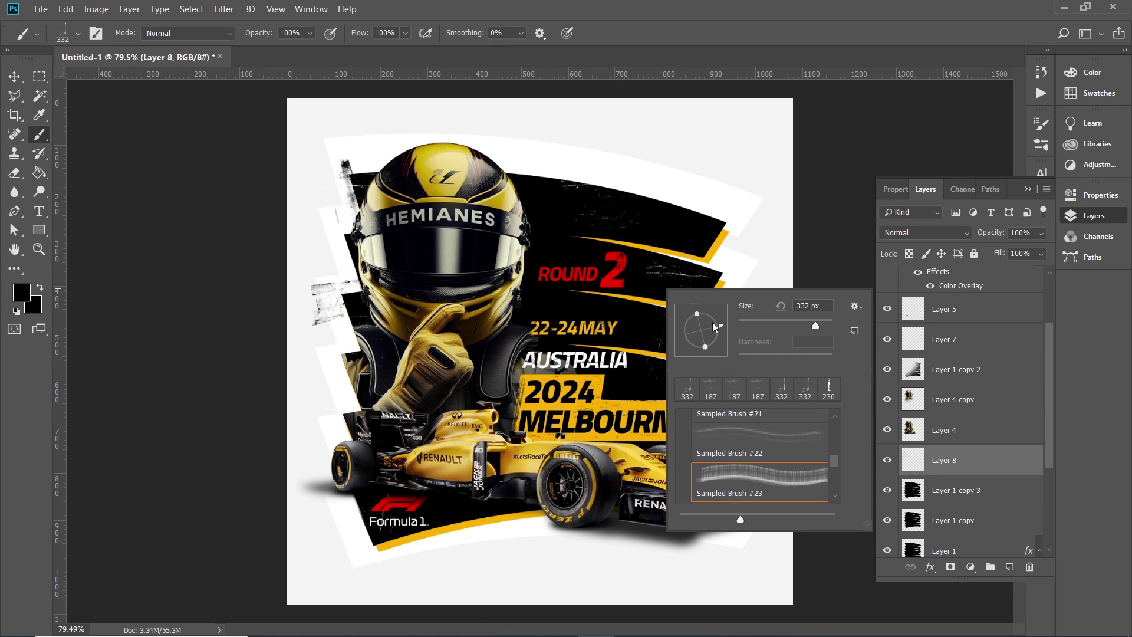
pyautogui.moveTo(713, 301)
pyautogui.mouseDown()
pyautogui.moveTo(724, 329)
pyautogui.moveTo(693, 348)
pyautogui.mouseUp()
pyautogui.click(590, 277)
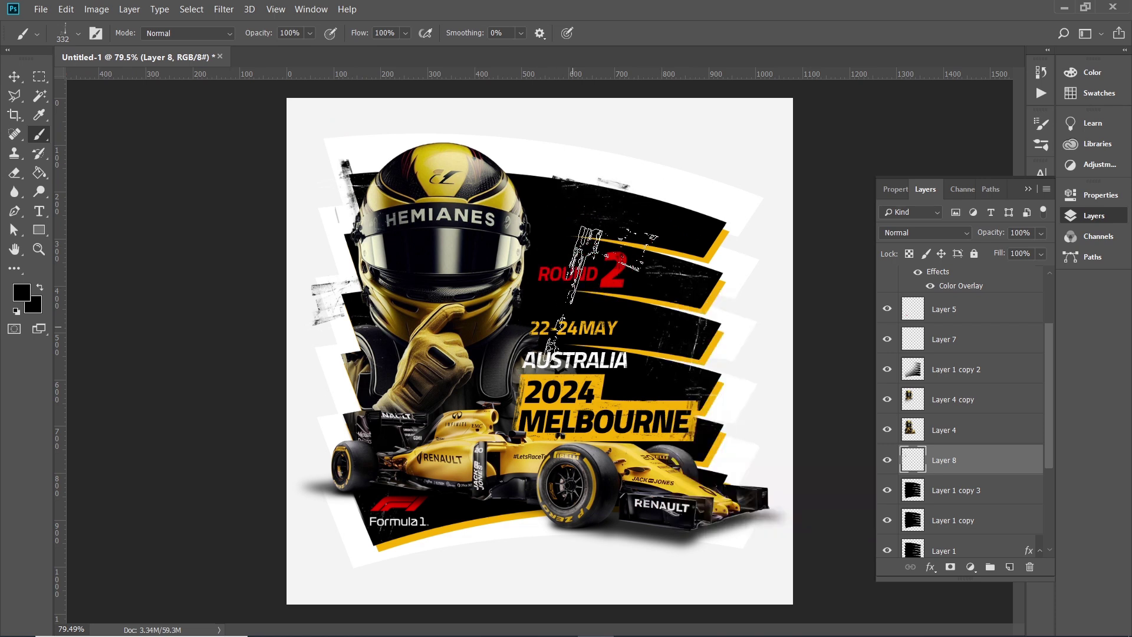
pyautogui.click(587, 173)
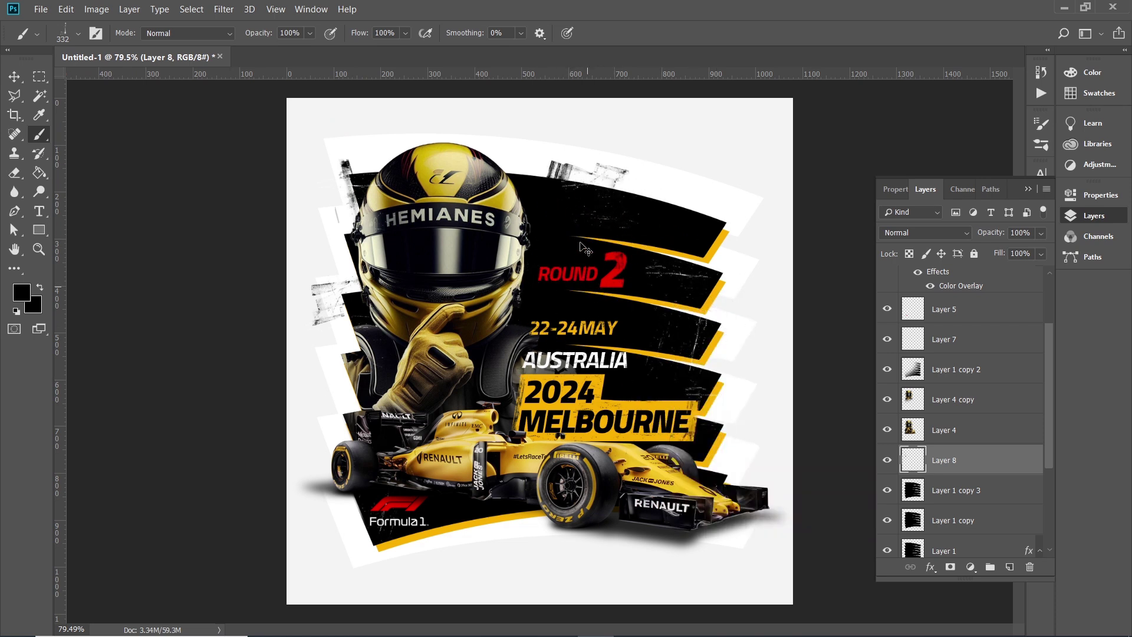
# Try Sampled Brushes #22 and #23, then settle on the grunge_vengance_splat brush
pyautogui.rightClick(583, 248)
pyautogui.click(612, 443)
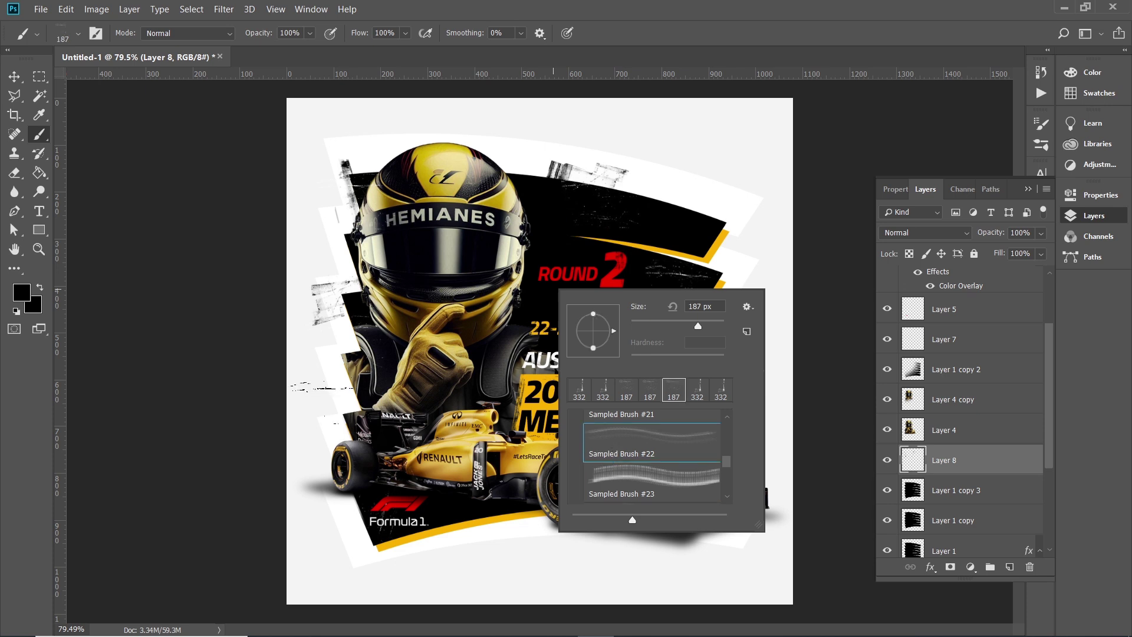
pyautogui.press('Return')
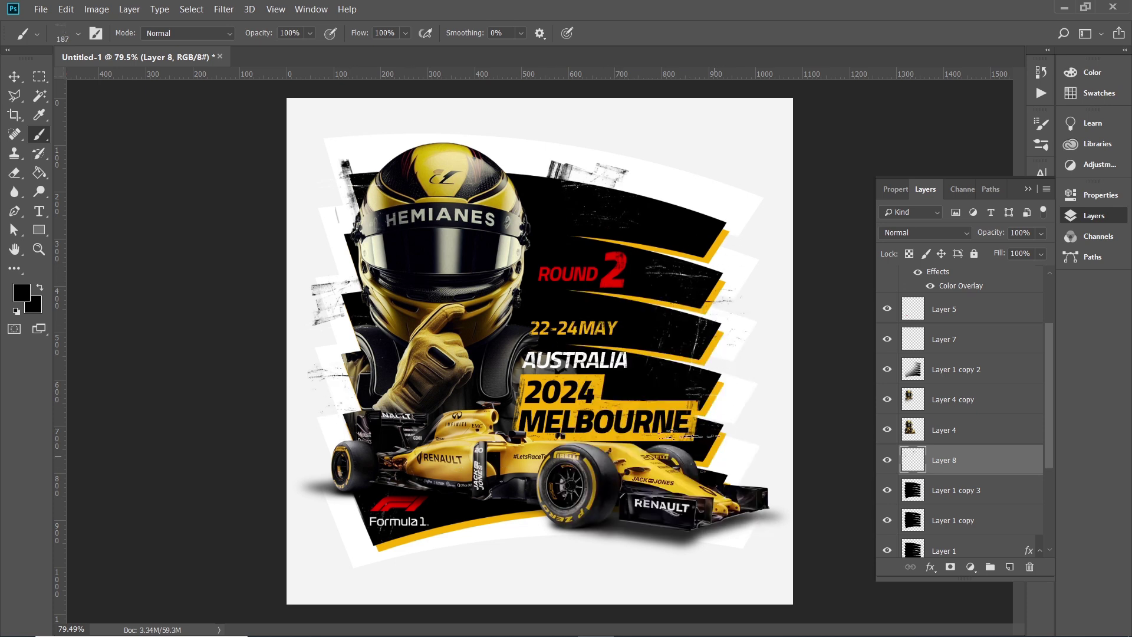
pyautogui.rightClick(584, 264)
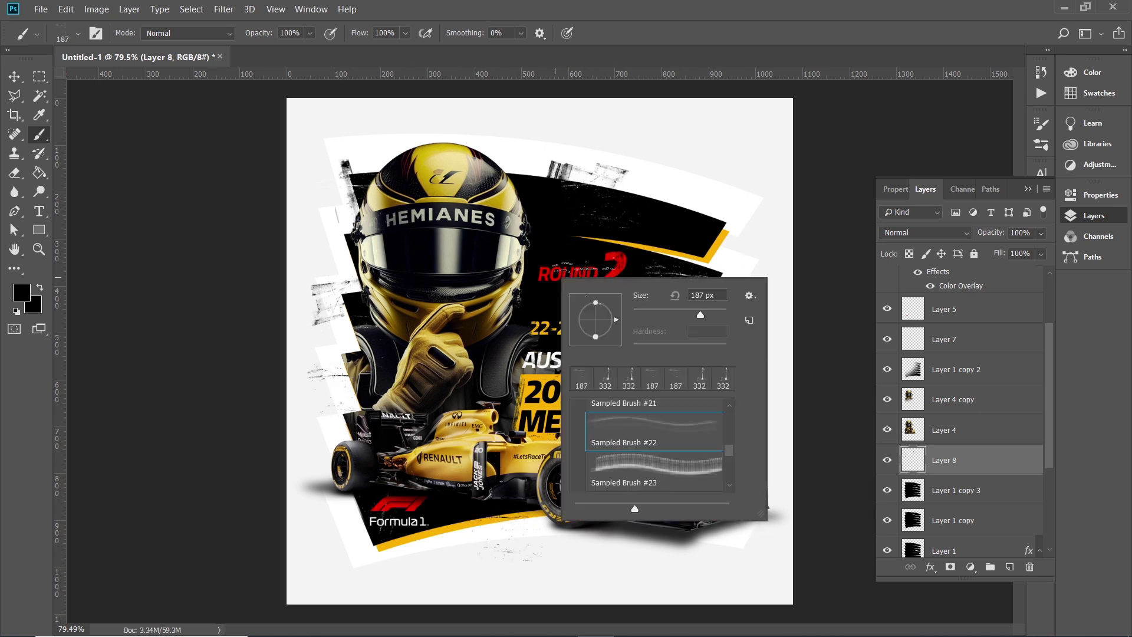
pyautogui.click(632, 482)
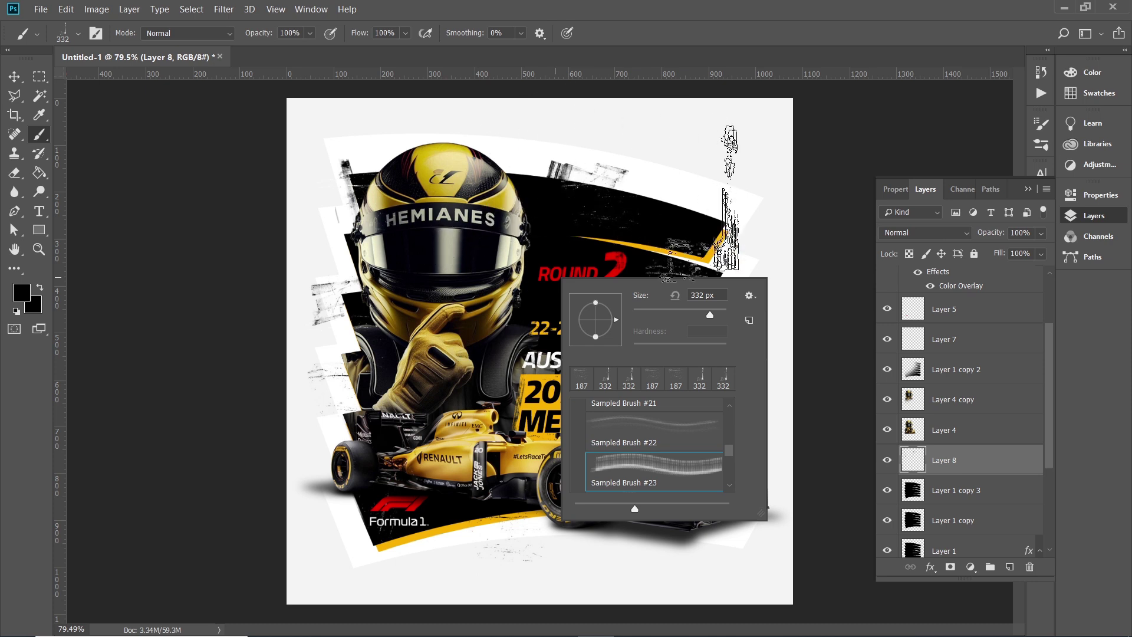
pyautogui.scroll(-1, 617, 408)
pyautogui.click(638, 470)
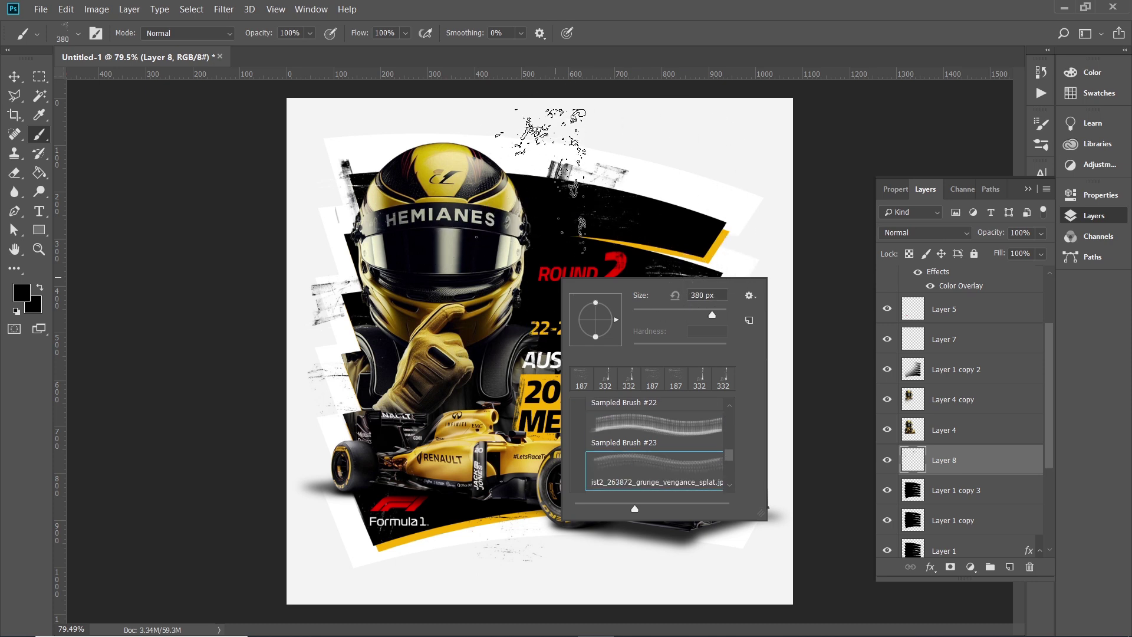
pyautogui.press('Return')
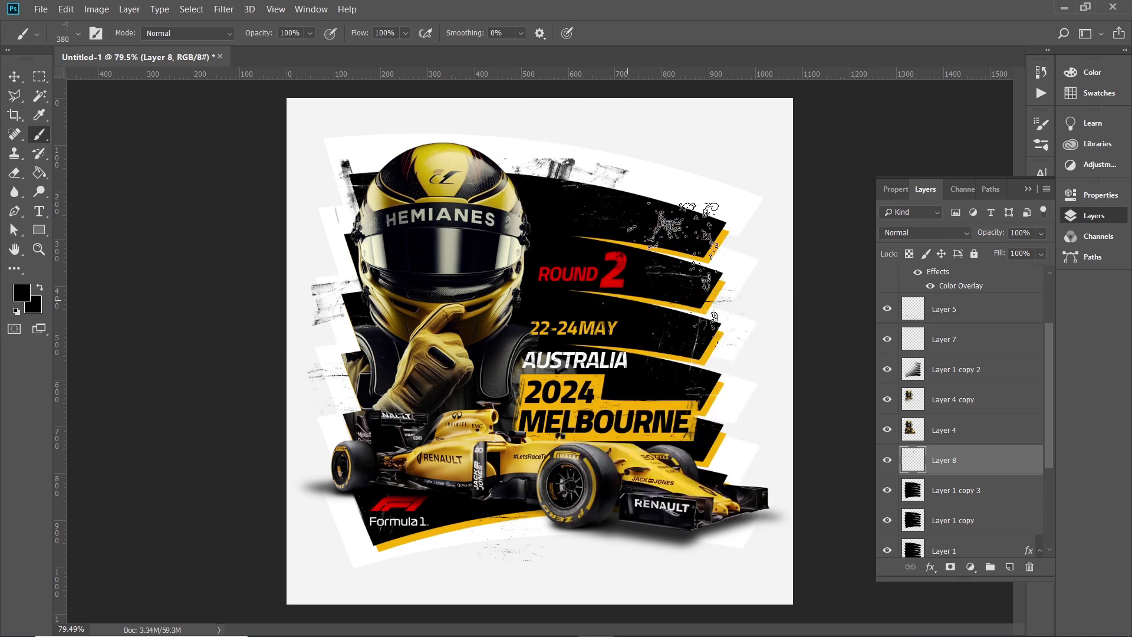
# Switch to Sampled Brush #24 at 160 px
pyautogui.rightClick(728, 300)
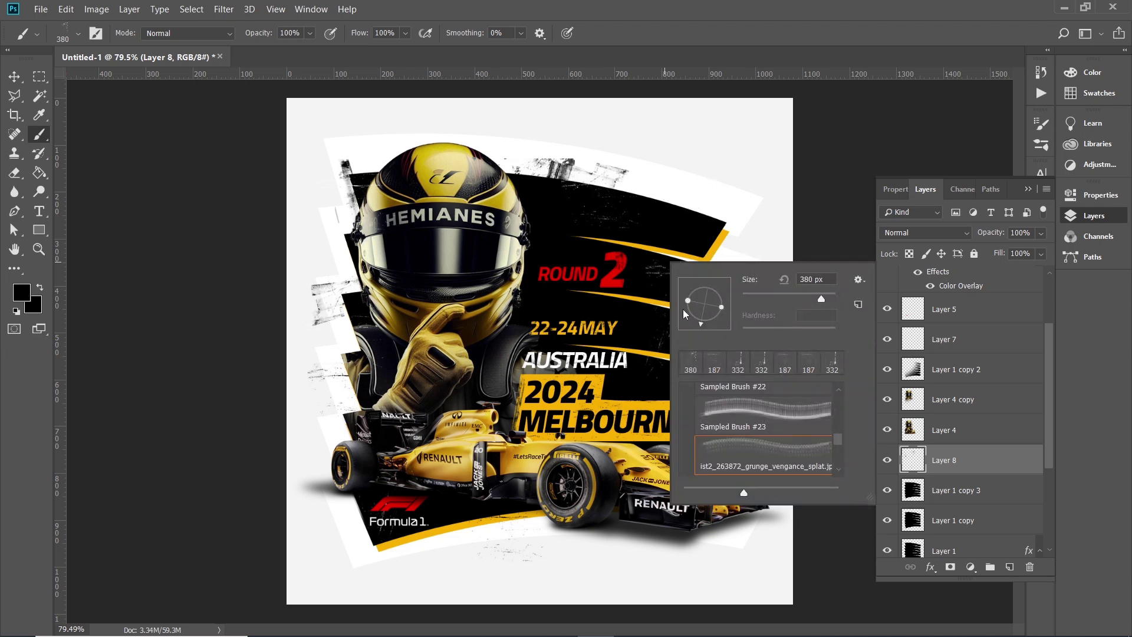
pyautogui.press('Return')
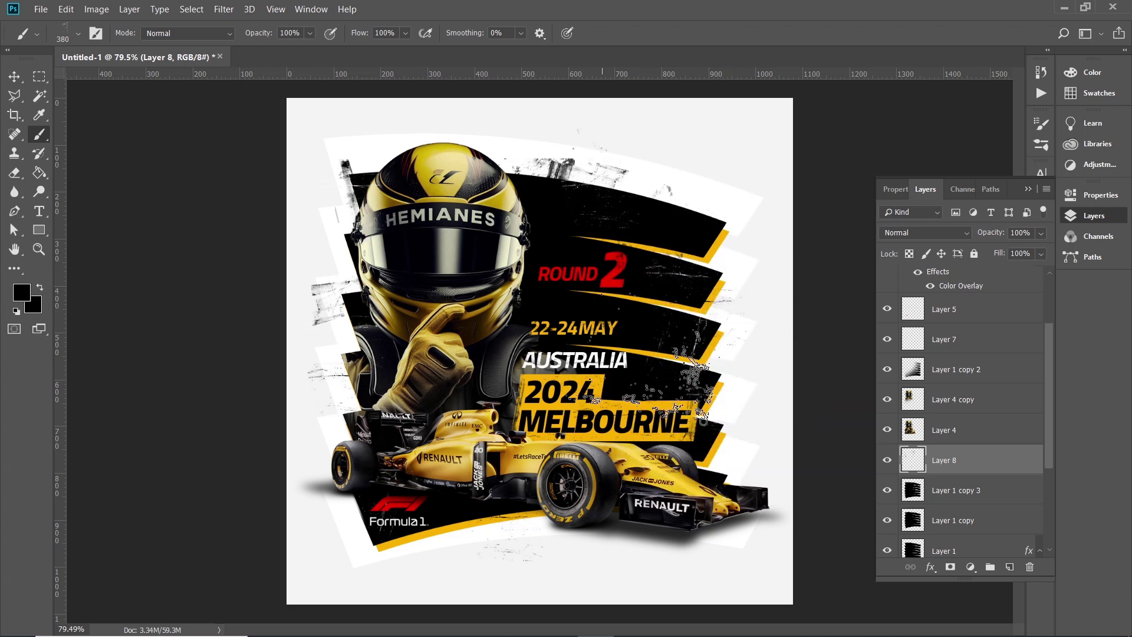
pyautogui.rightClick(655, 377)
pyautogui.scroll(-1, 692, 534)
pyautogui.click(692, 533)
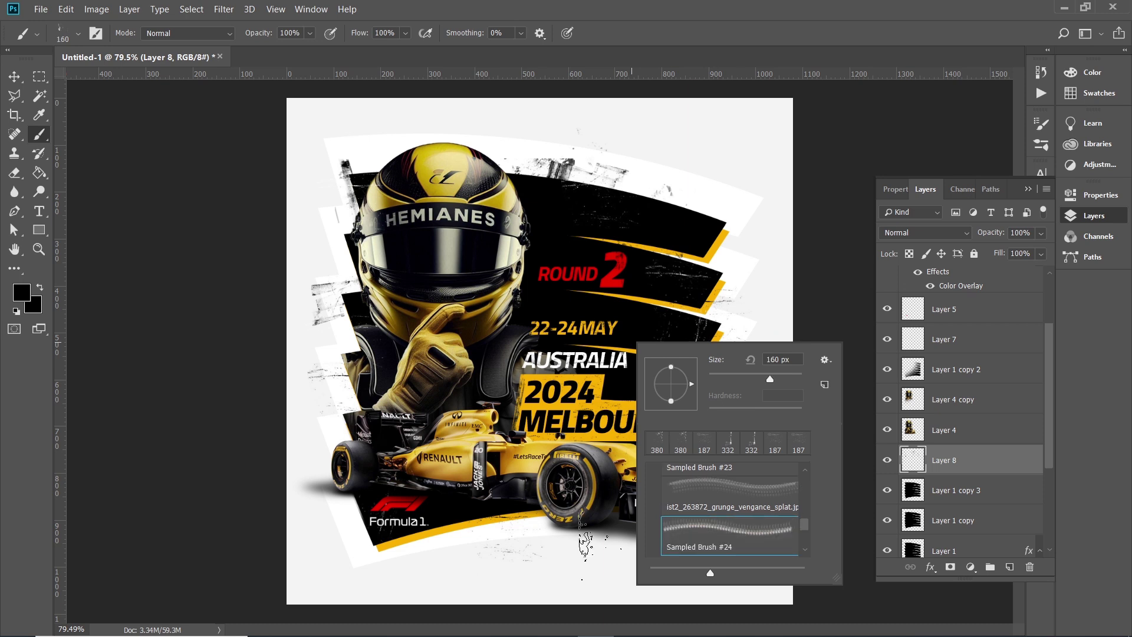
pyautogui.press('Return')
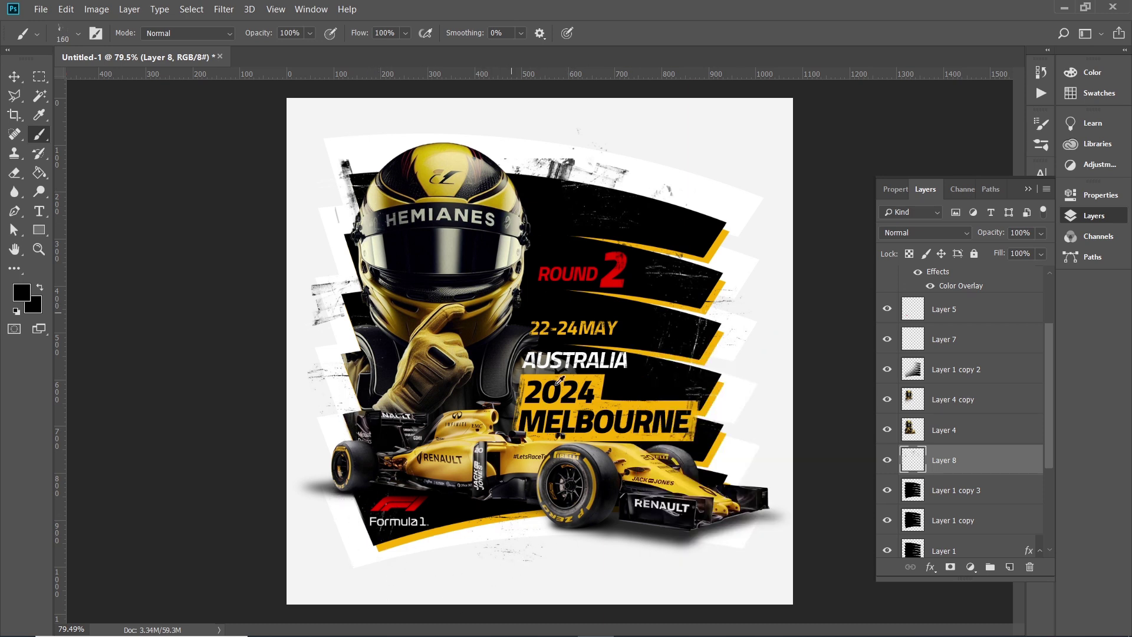
# Set yellow as paint colour and add new Layer 9 above Layer 1 copy 2
pyautogui.keyDown('alt'); pyautogui.click(594, 379); pyautogui.keyUp('alt')
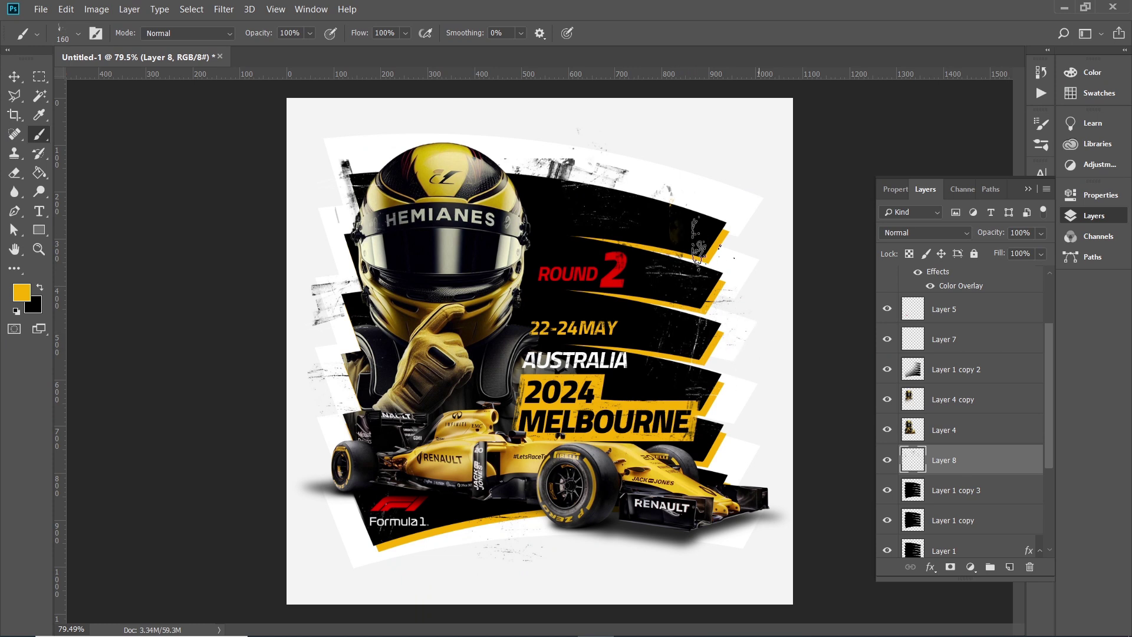
pyautogui.click(951, 371)
pyautogui.click(1009, 567)
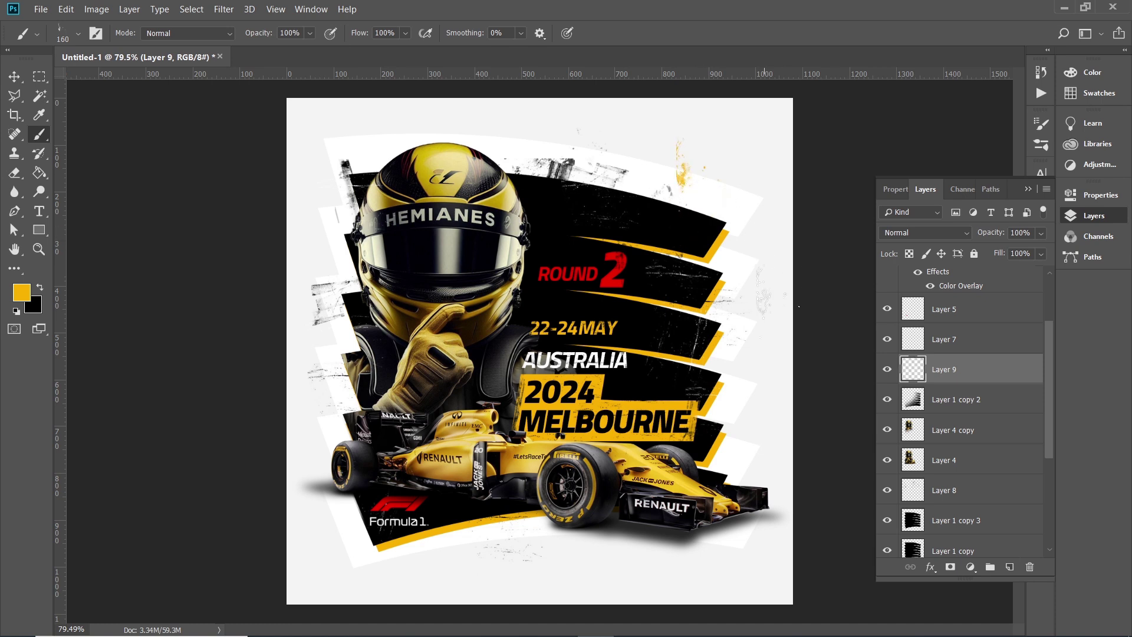
pyautogui.hotkey('ctrl', 'z')
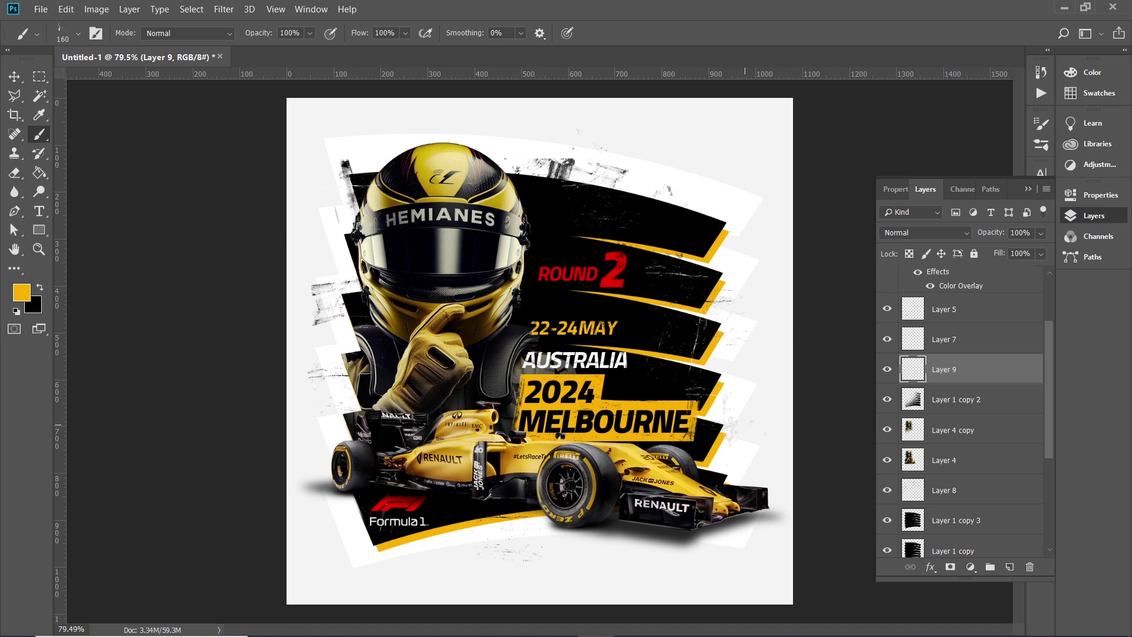
# Stamp a yellow splatter near the top right with Sampled Brush #25
pyautogui.rightClick(746, 533)
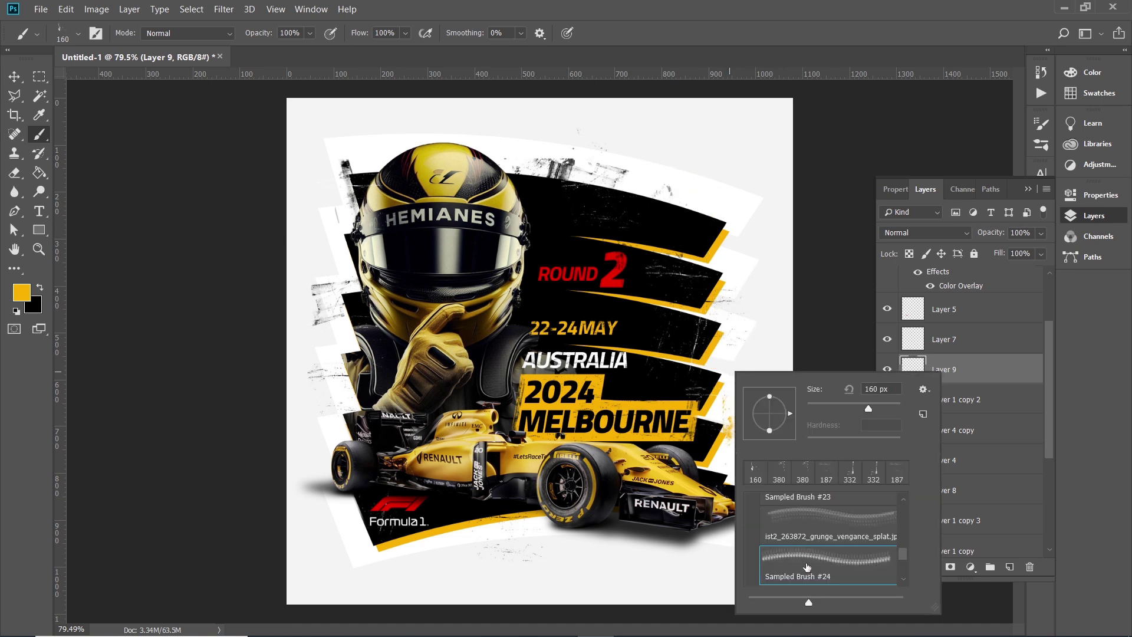
pyautogui.scroll(-1, 806, 567)
pyautogui.click(806, 563)
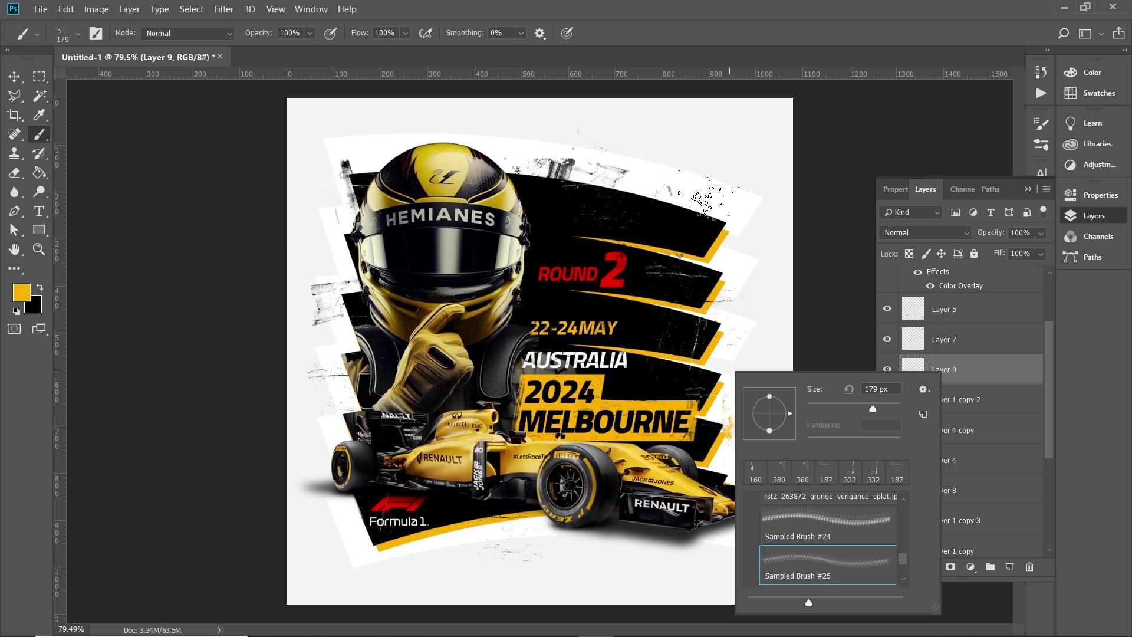
pyautogui.click(707, 202)
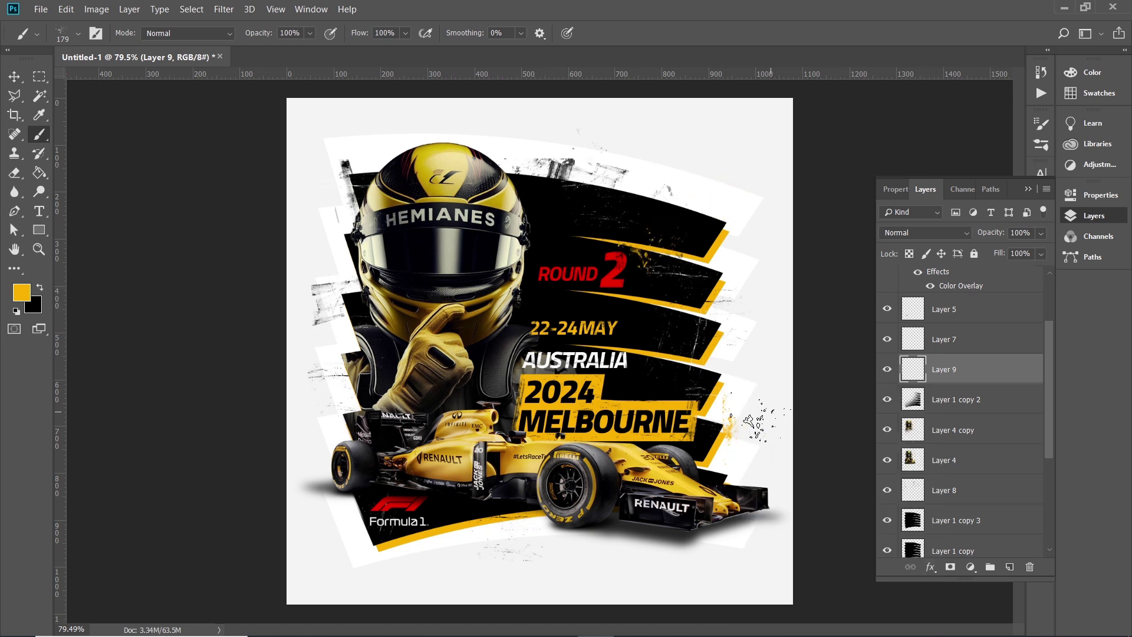
# Select the Sampled Brush #26 grunge preset at 199 px
pyautogui.rightClick(479, 541)
pyautogui.press('Escape')
pyautogui.rightClick(554, 524)
pyautogui.scroll(-2, 651, 566)
pyautogui.click(651, 580)
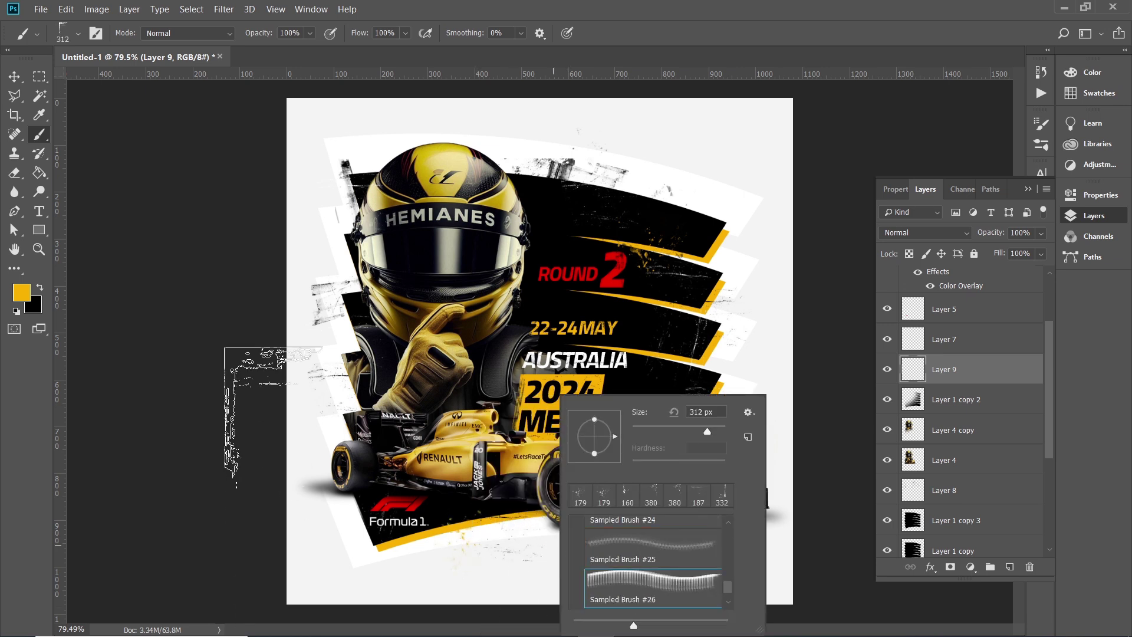
pyautogui.press('Escape')
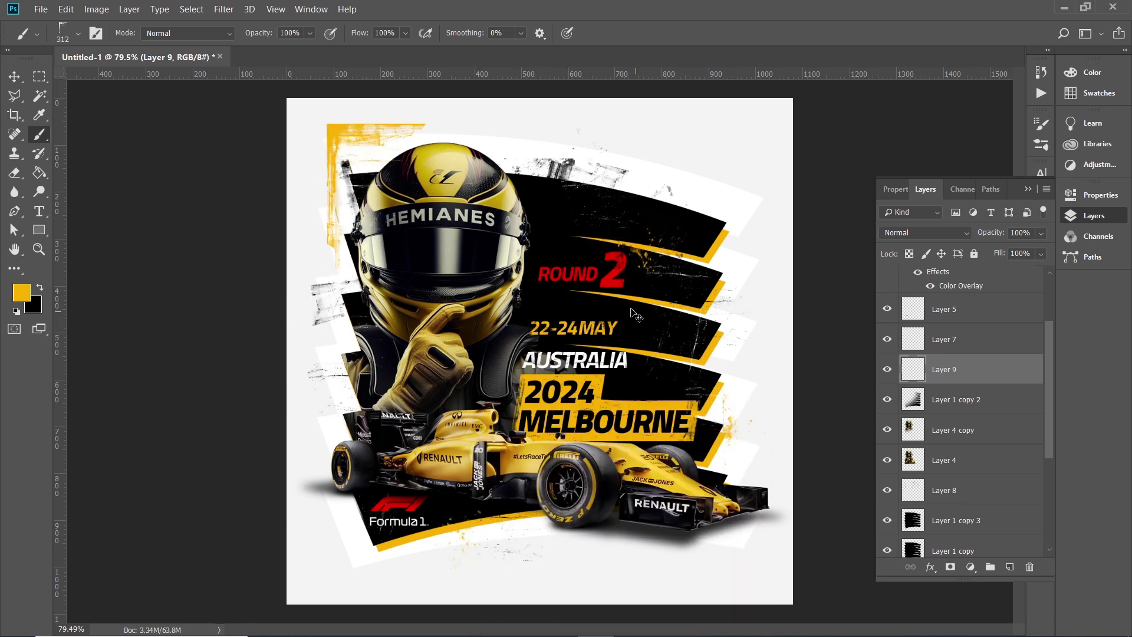
pyautogui.rightClick(637, 243)
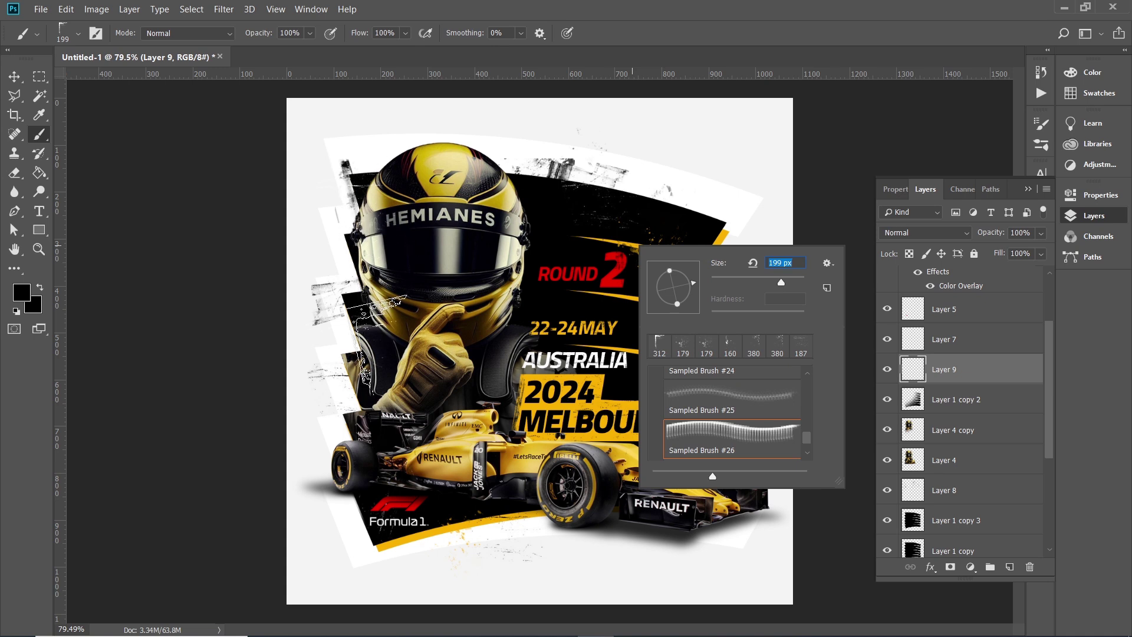
# Keep the brush at 199 px and rotate the brush tip angle
pyautogui.press('Return')
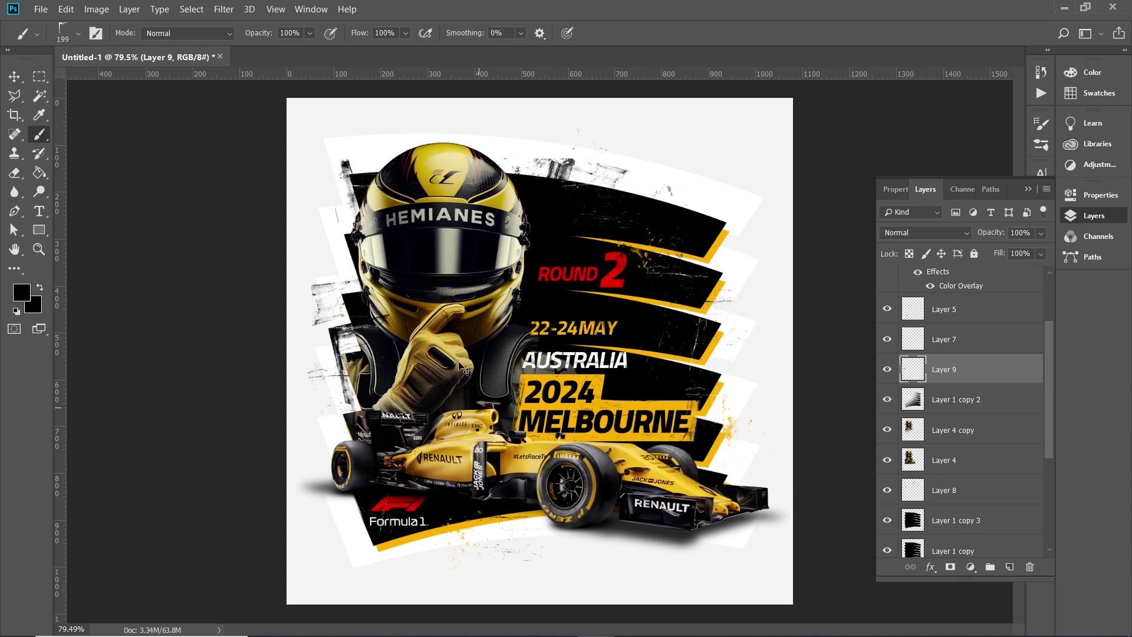
pyautogui.rightClick(712, 350)
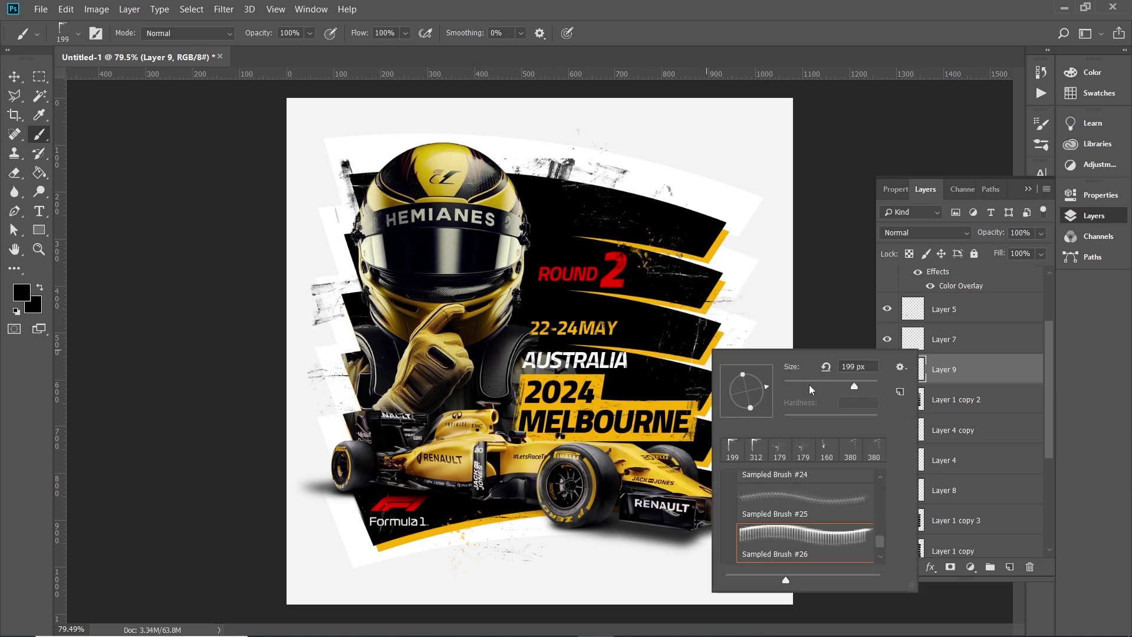
pyautogui.moveTo(730, 411); pyautogui.dragTo(715, 366)
pyautogui.click(705, 333)
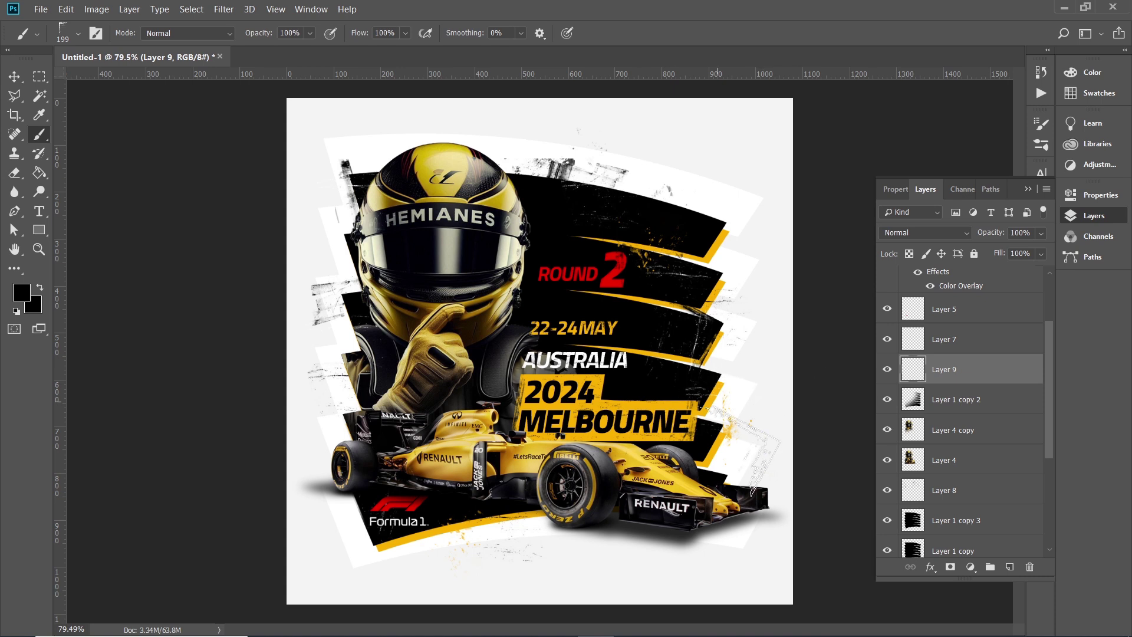
# Paint a white splatter stroke on the poster with Sampled Brush #25 at 179 px
pyautogui.rightClick(631, 323)
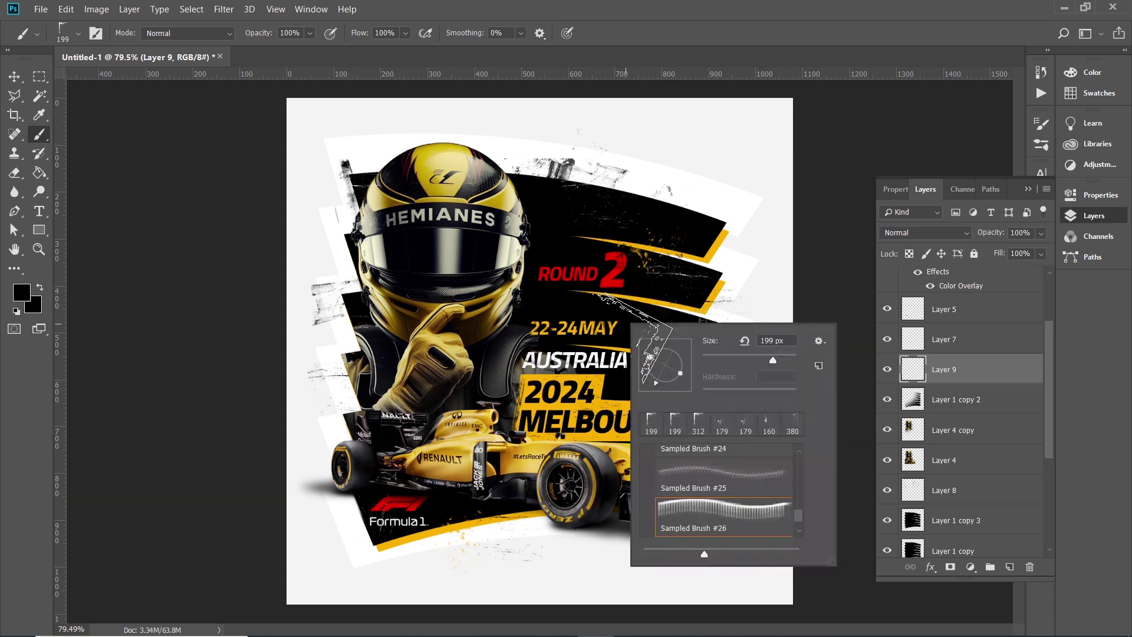
pyautogui.click(635, 163)
pyautogui.press('x')
pyautogui.rightClick(650, 182)
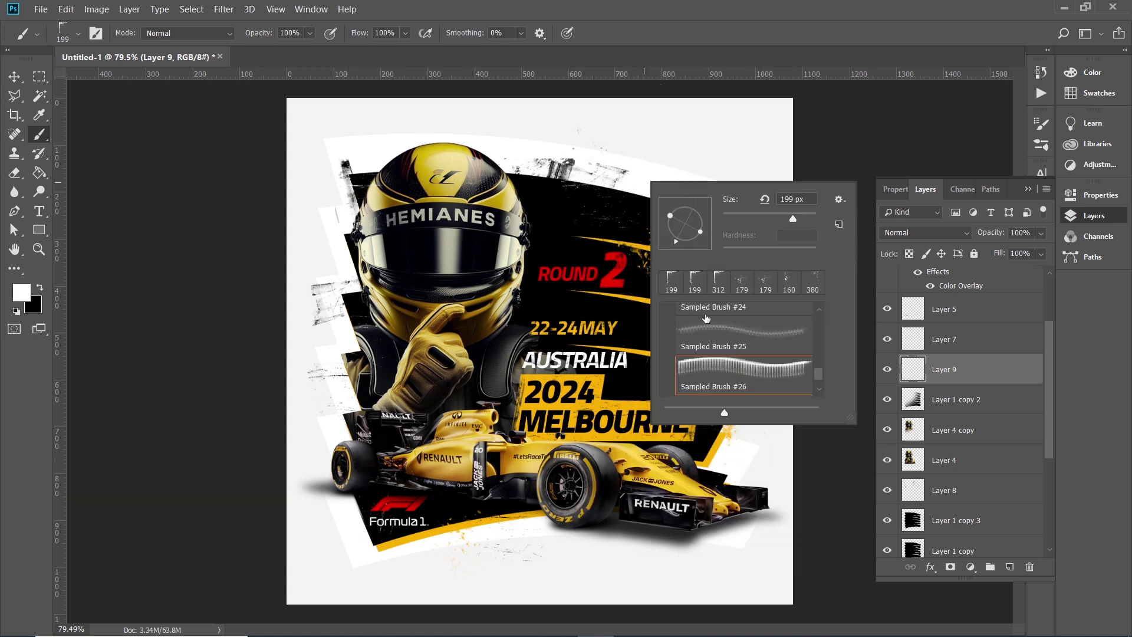
pyautogui.click(737, 353)
pyautogui.click(584, 223)
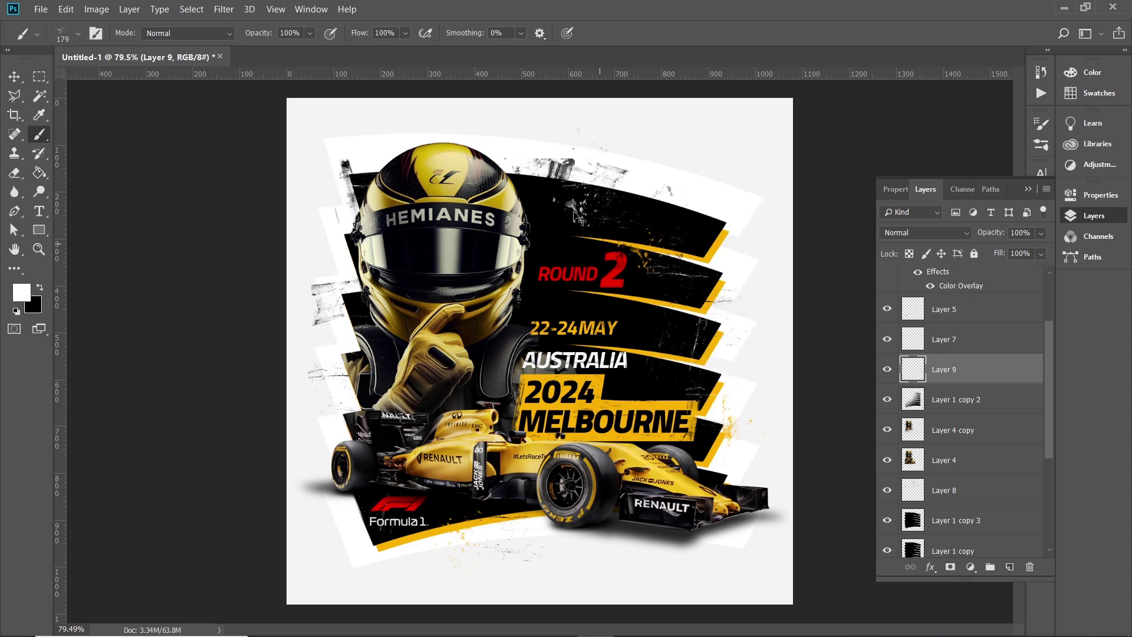
# Zoom in to inspect the splatter, then make Layer 2 active for brushing
pyautogui.press('z')
pyautogui.click(574, 170)
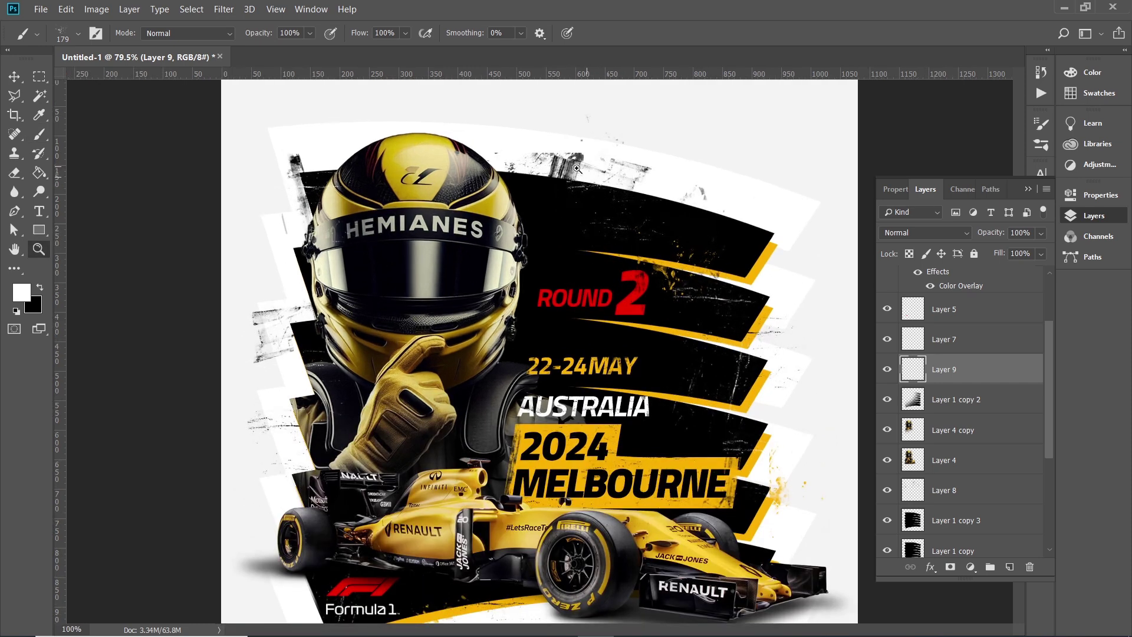
pyautogui.click(39, 134)
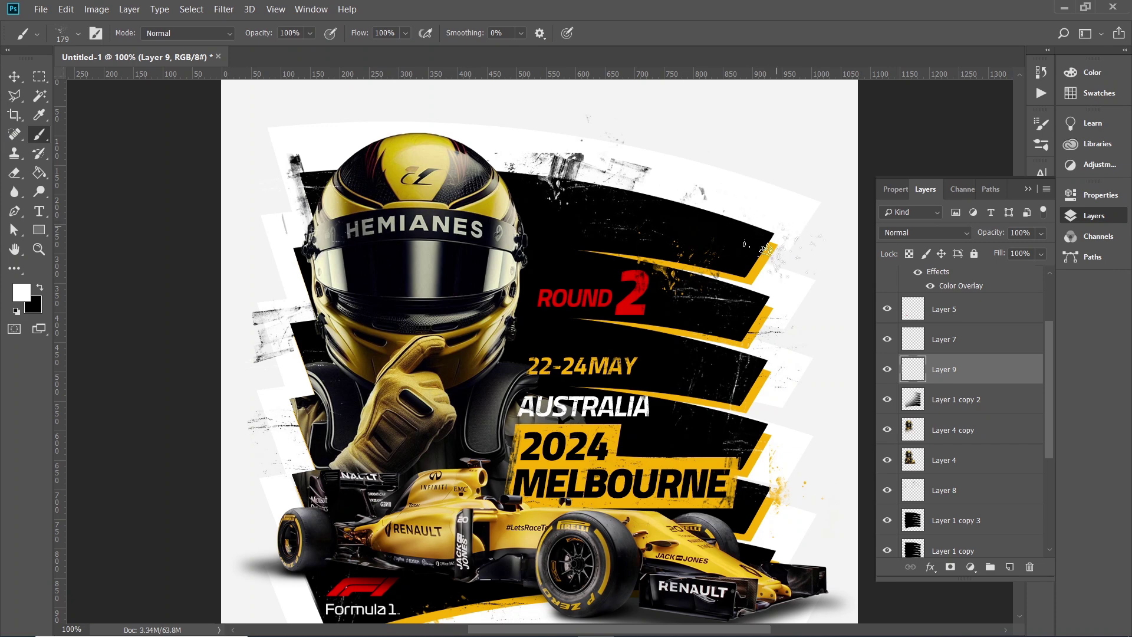
pyautogui.scroll(-3, 540, 347)
pyautogui.scroll(-5, 949, 471)
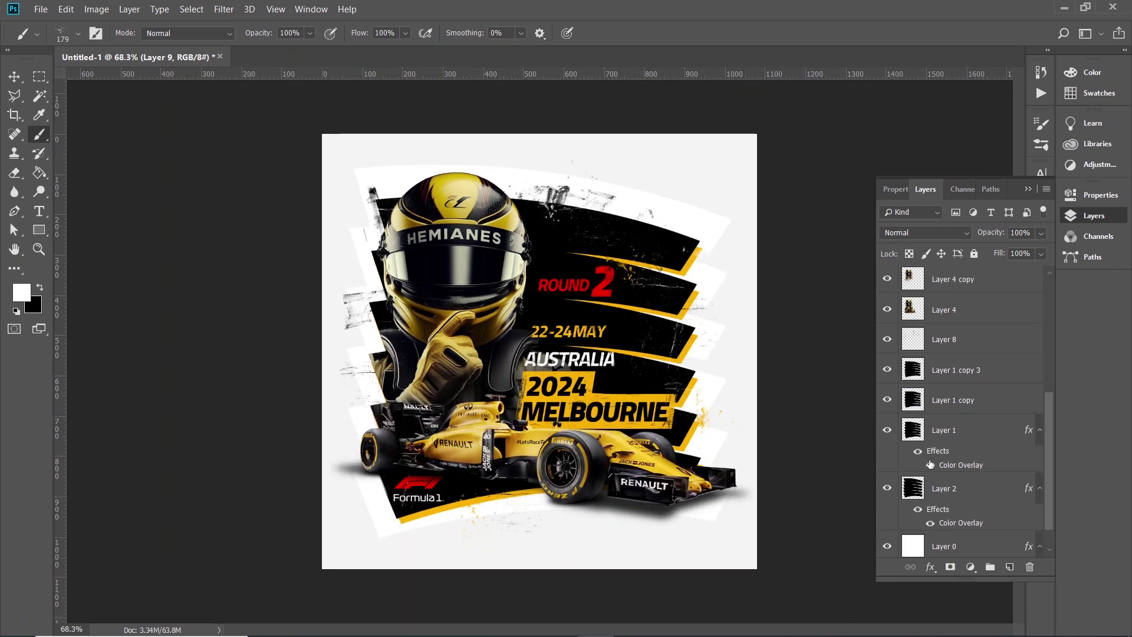
pyautogui.click(949, 466)
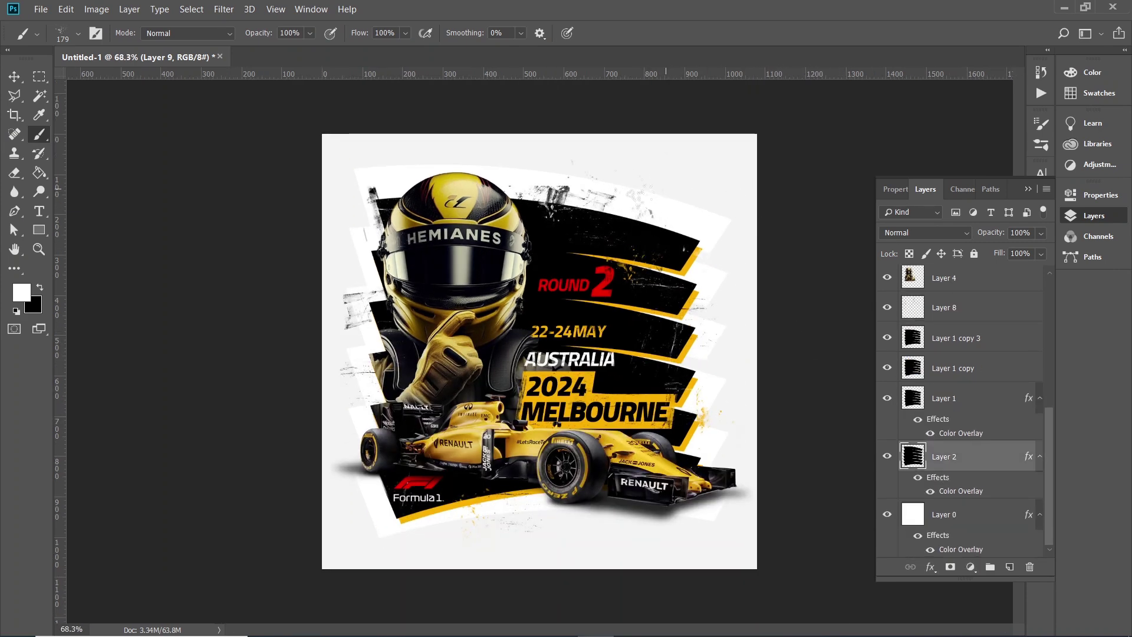
pyautogui.rightClick(641, 195)
# Paint grunge strokes on Layer 2 with the 312 px brush, then Sampled Brush #27 at 183 px
pyautogui.click(737, 377)
pyautogui.press('Return')
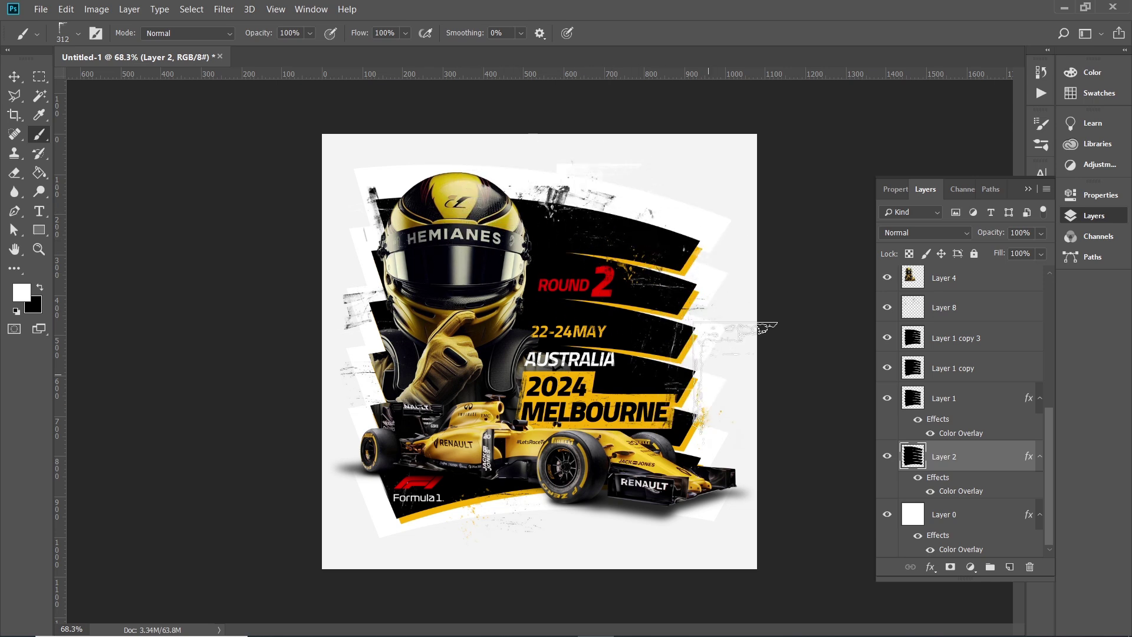
pyautogui.rightClick(606, 467)
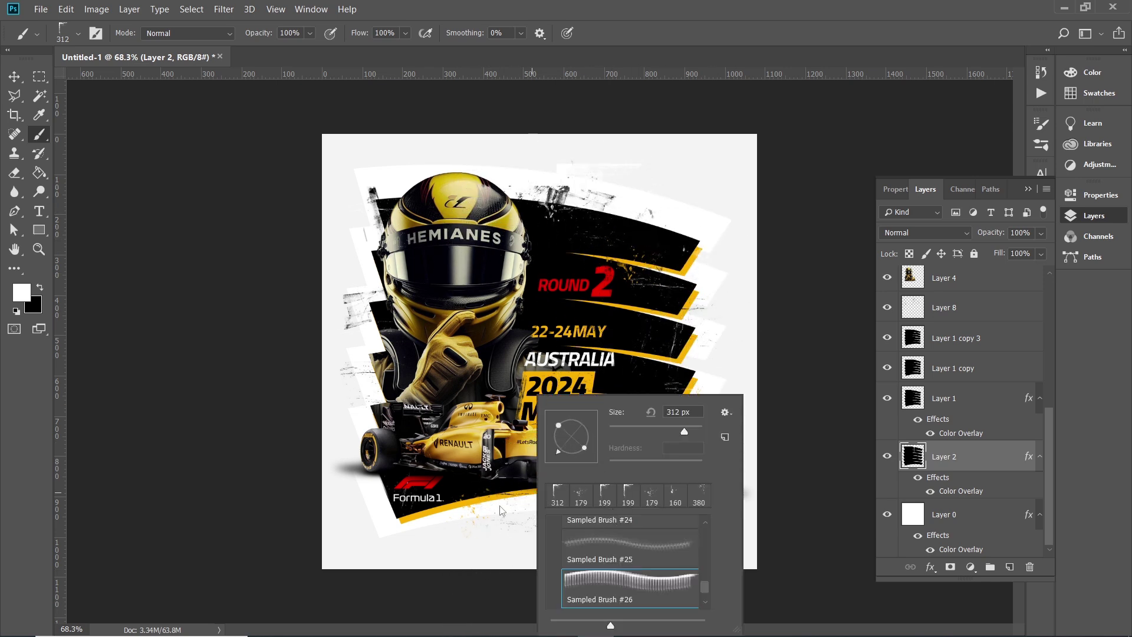
pyautogui.press('Return')
pyautogui.rightClick(593, 510)
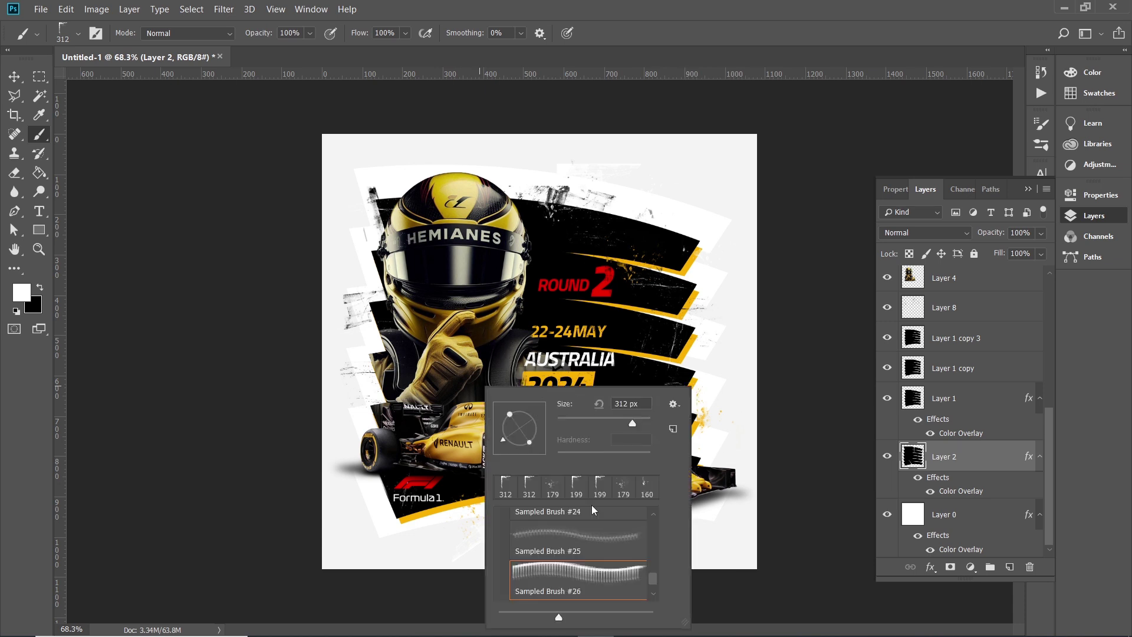
pyautogui.scroll(-1, 564, 567)
pyautogui.scroll(-1, 560, 579)
pyautogui.click(560, 569)
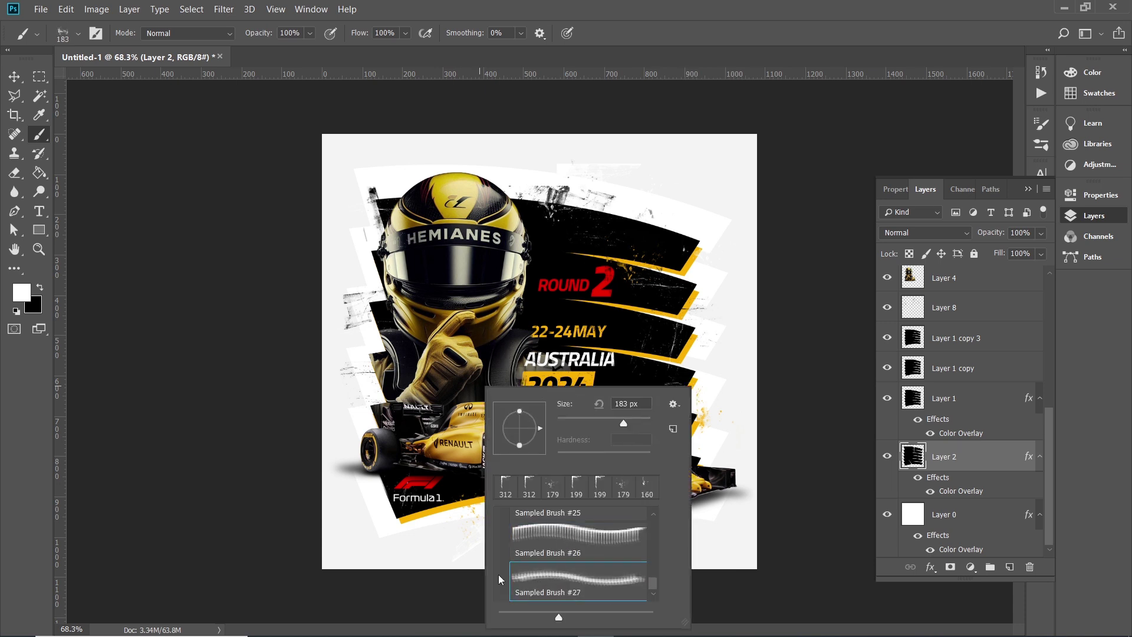
pyautogui.press('Return')
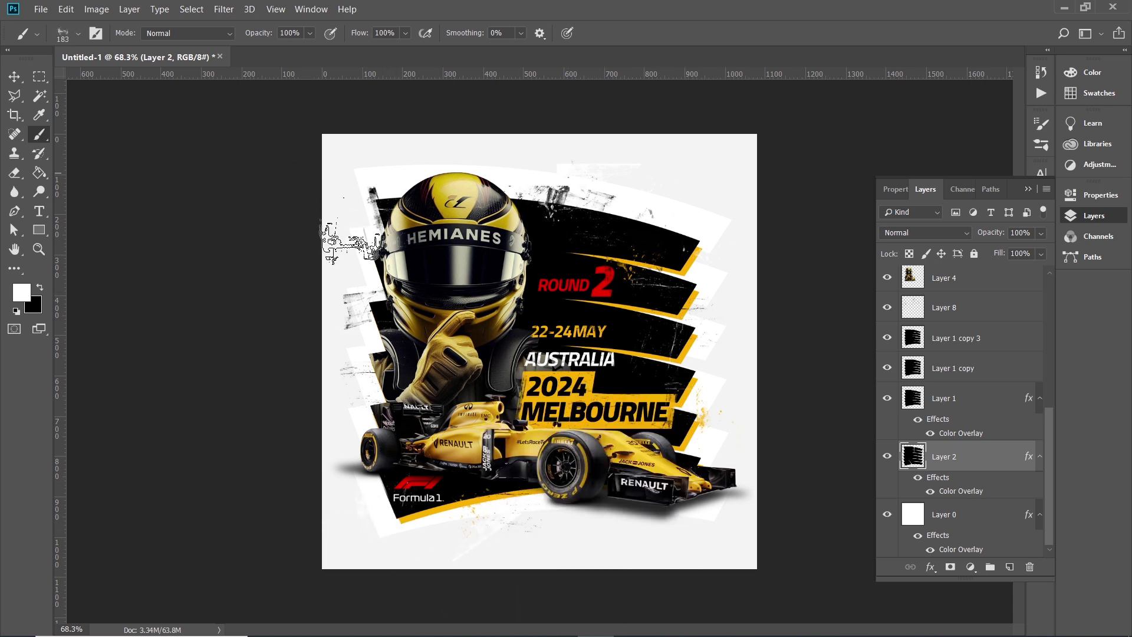
# Continue distressing the top edges with Sampled Brush #26 at 312 px
pyautogui.rightClick(751, 321)
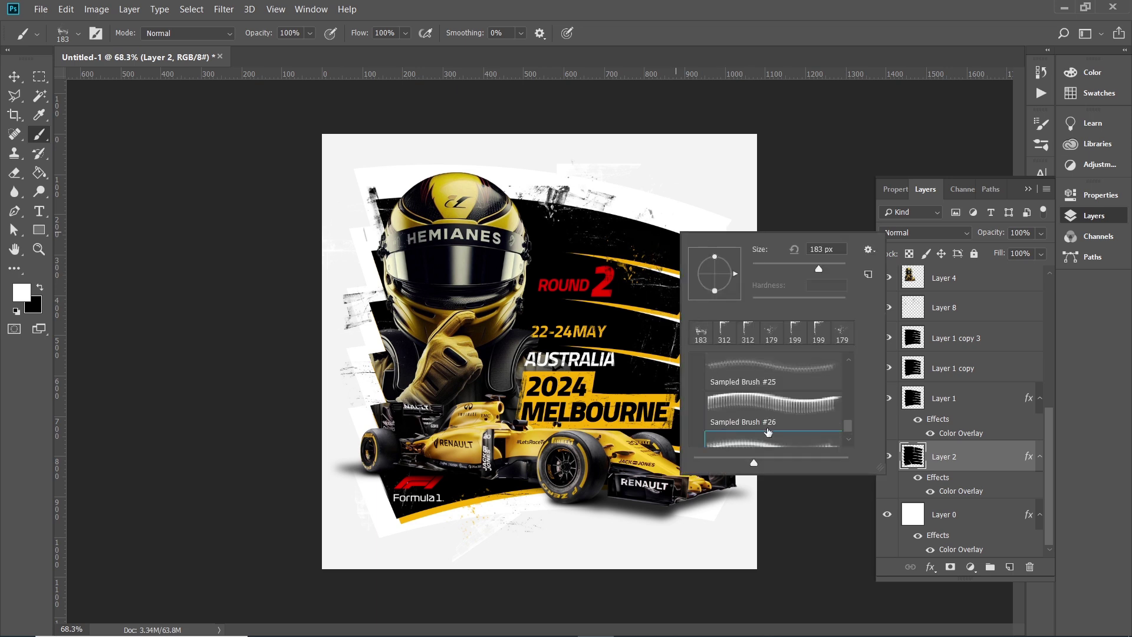
pyautogui.click(765, 390)
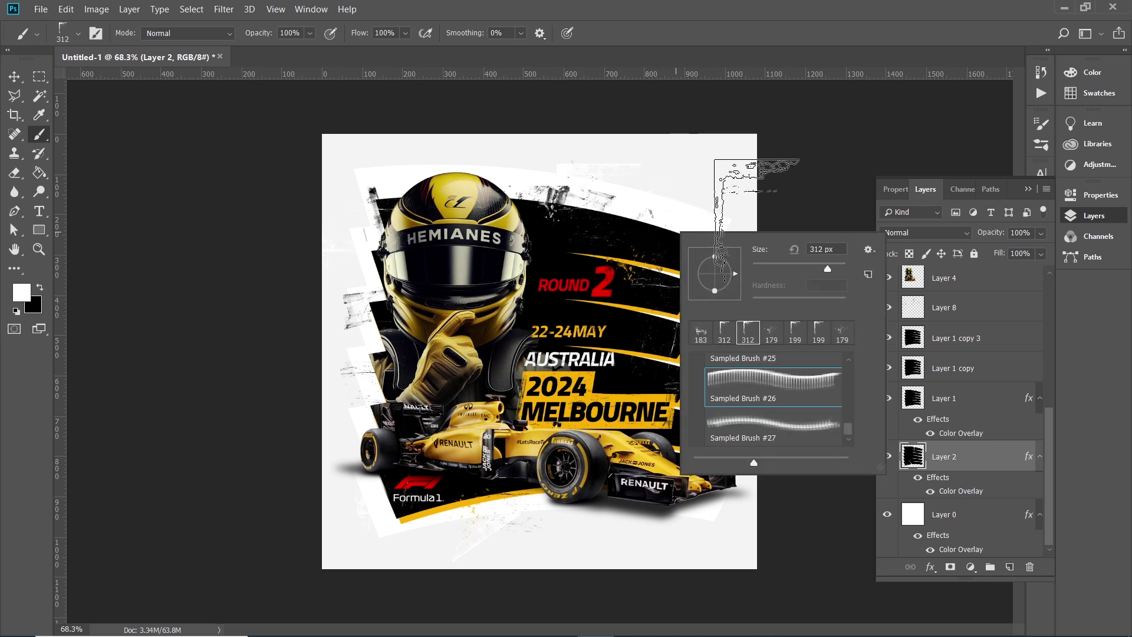
pyautogui.press('Return')
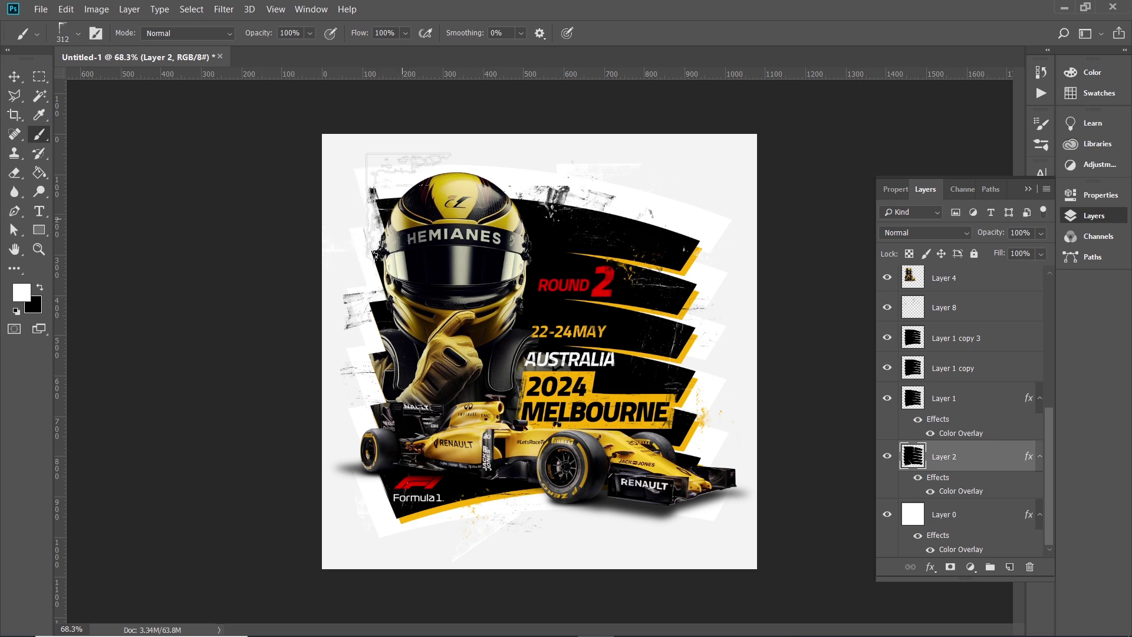
pyautogui.rightClick(415, 218)
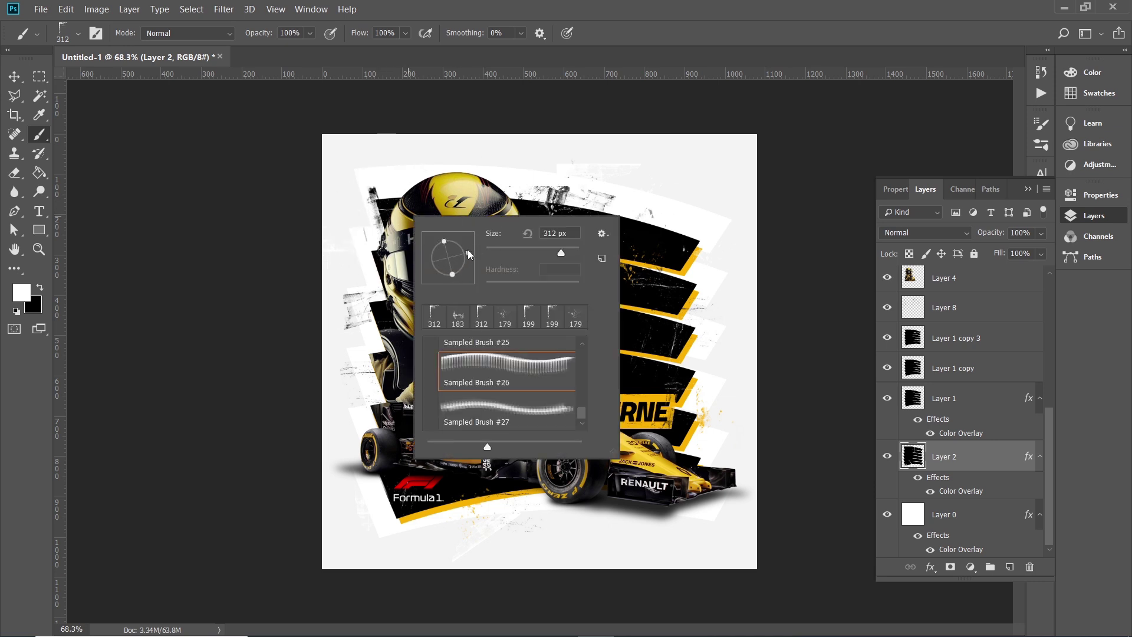
pyautogui.press('Return')
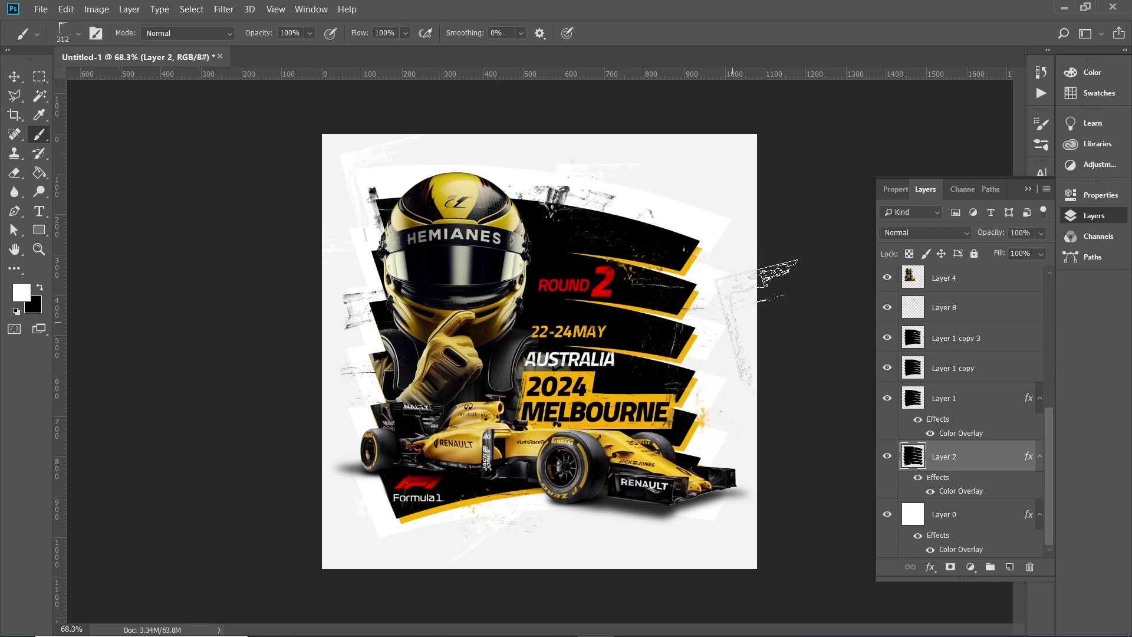
pyautogui.scroll(-1, 643, 283)
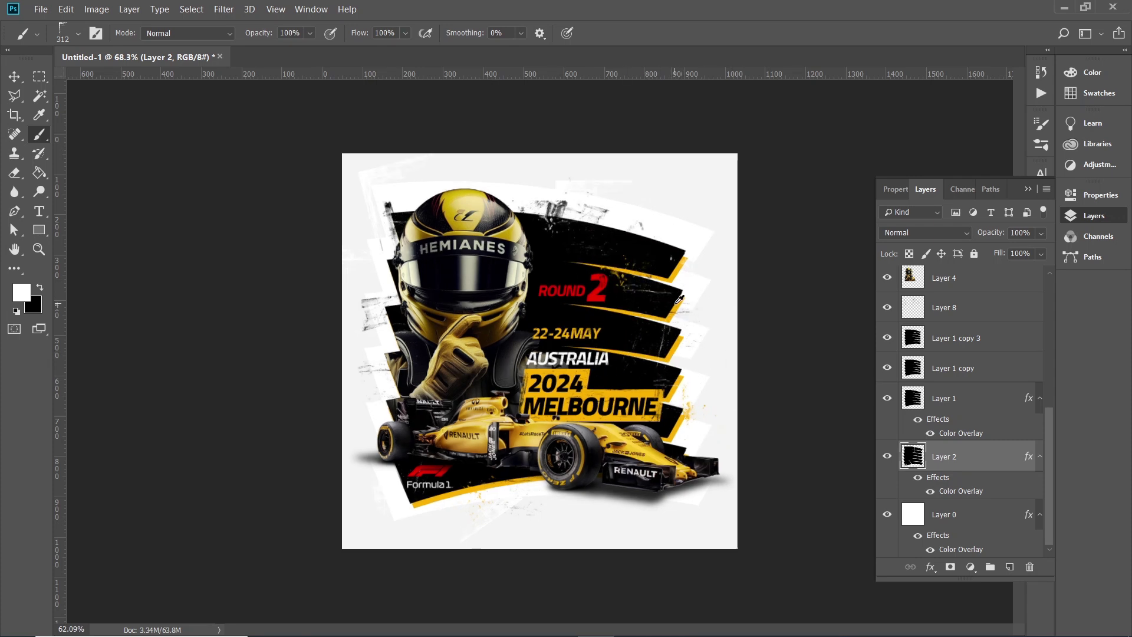
# Duplicate the driver layer as Layer 4 copy and raise its Vibrance to +26
pyautogui.click(16, 82)
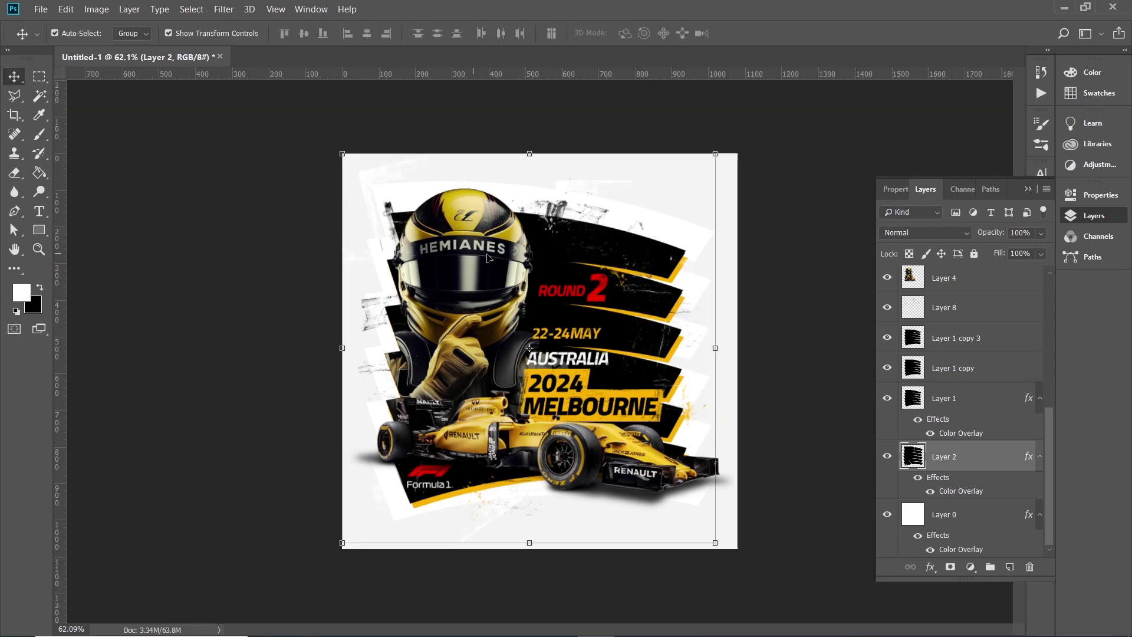
pyautogui.click(396, 253)
pyautogui.hotkey('ctrl', 'j')
pyautogui.click(129, 9)
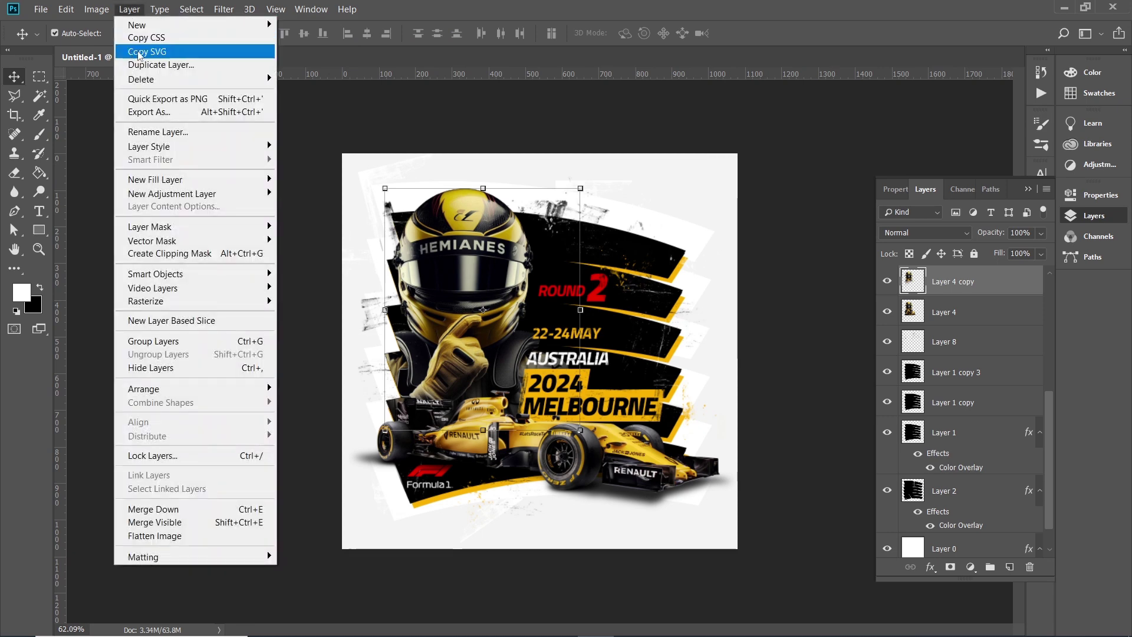
pyautogui.moveTo(118, 45)
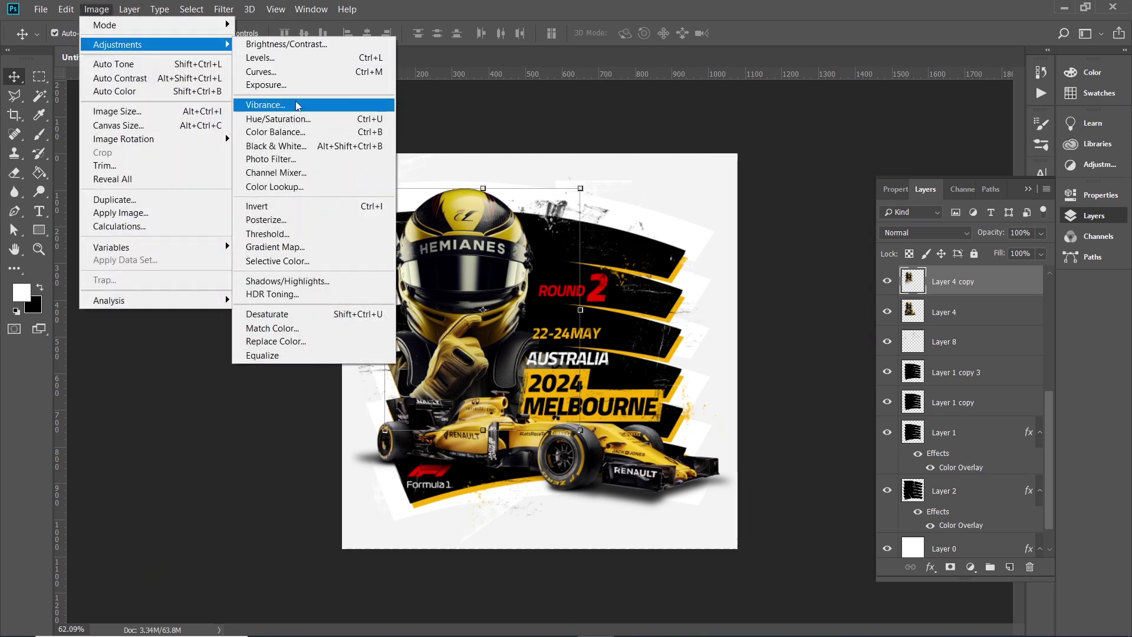
pyautogui.click(297, 106)
pyautogui.moveTo(850, 205); pyautogui.dragTo(870, 208)
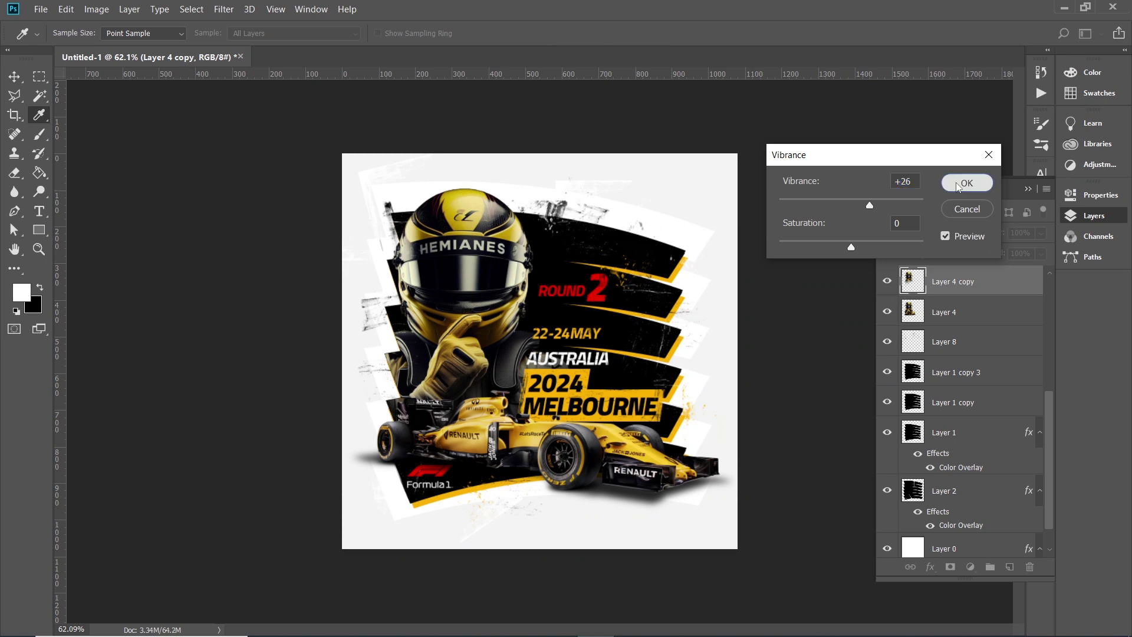
pyautogui.click(958, 185)
pyautogui.click(855, 233)
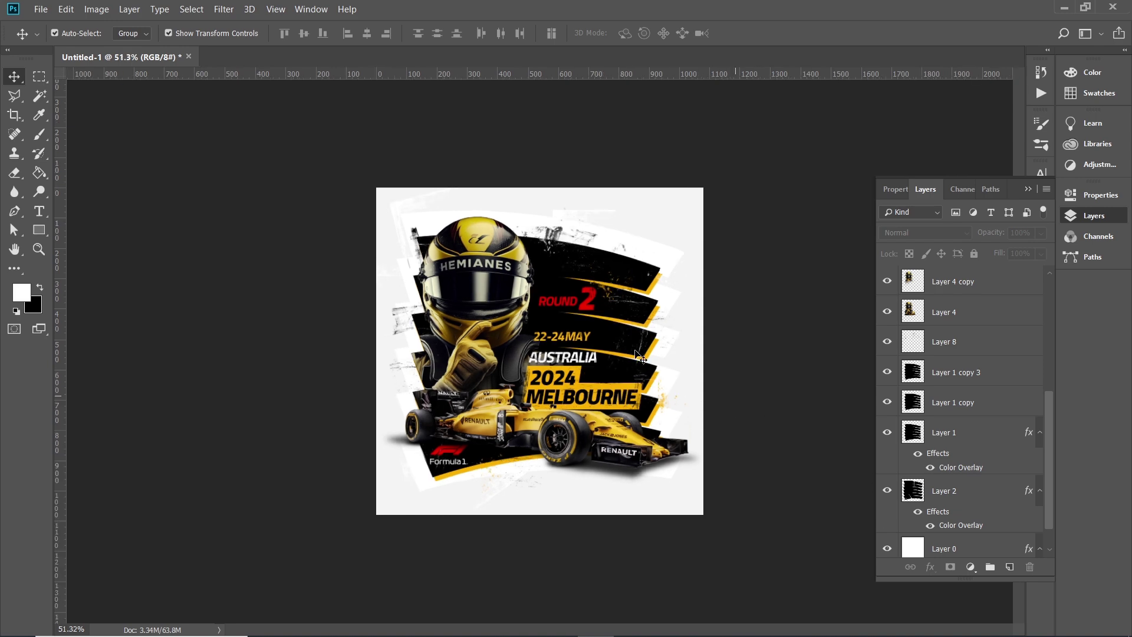
pyautogui.hotkey('ctrl', '0')
# Expand Group 1 and select Rectangle 1 through the AUSTRALIA text layer
pyautogui.click(613, 390)
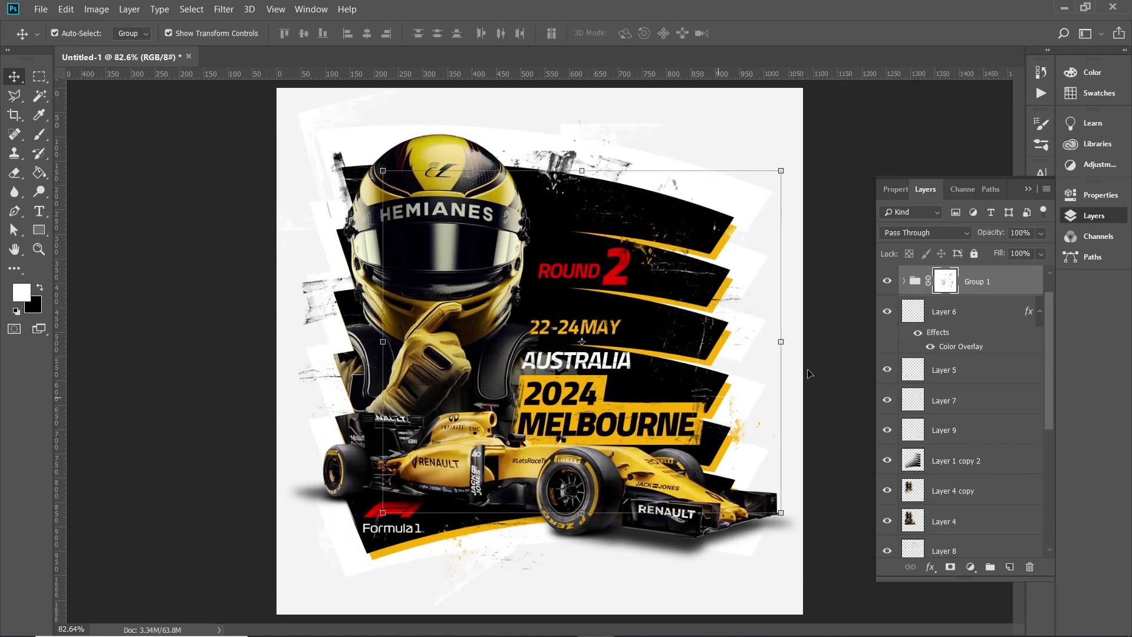
pyautogui.click(945, 282)
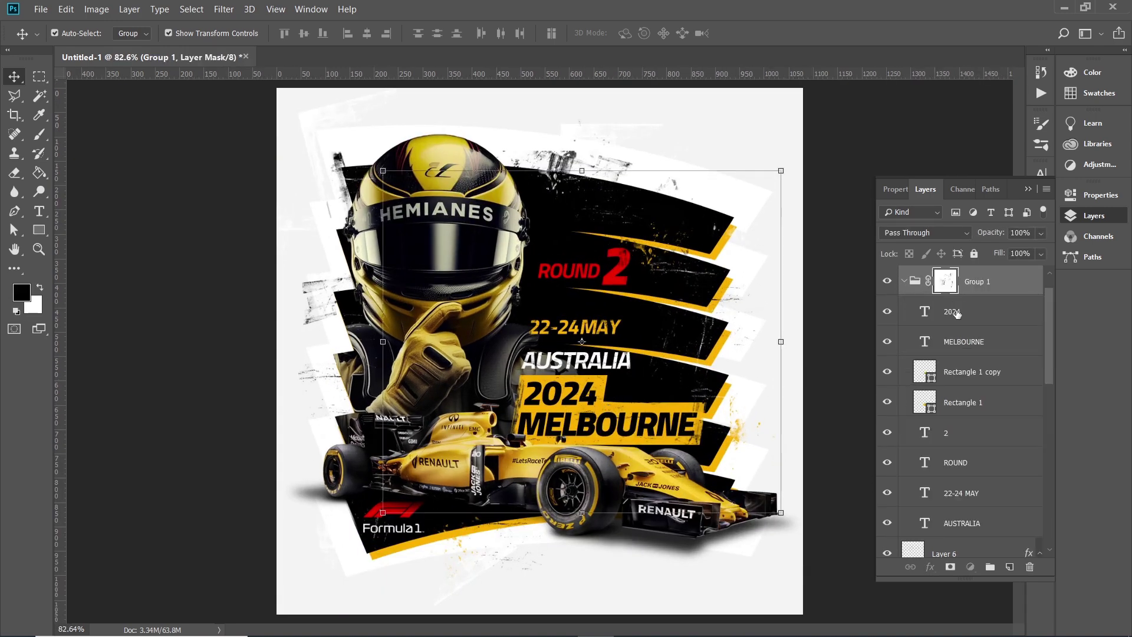
pyautogui.click(943, 310)
pyautogui.scroll(-2, 974, 384)
pyautogui.keyDown('shift'); pyautogui.click(965, 401); pyautogui.keyUp('shift')
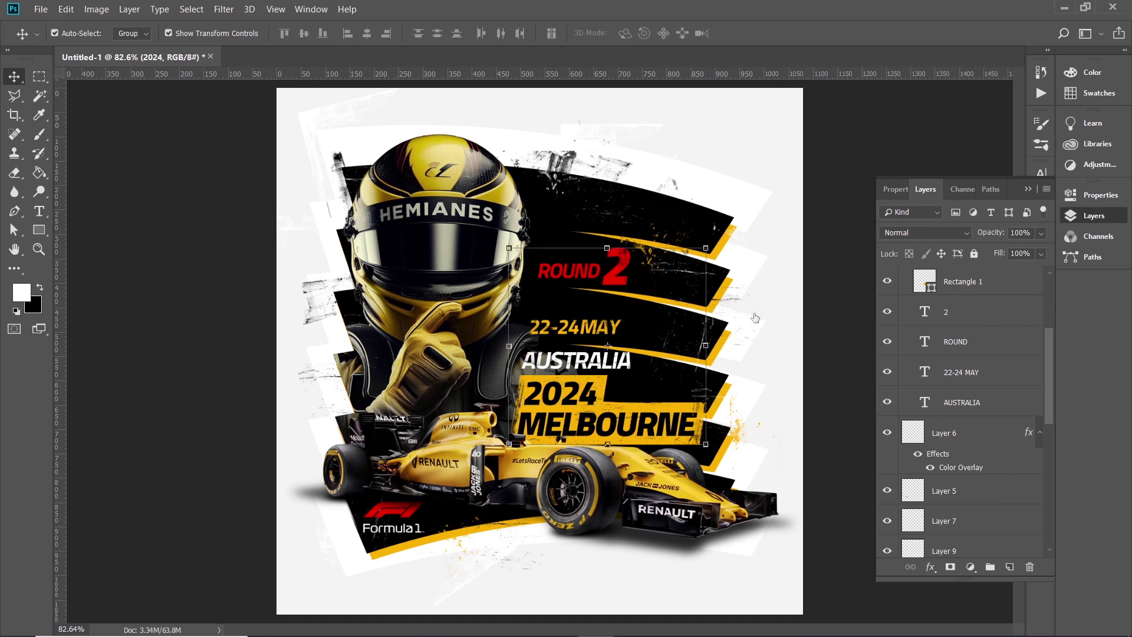
# Scale the text block to about 107%, shift it left, then nudge it right
pyautogui.hotkey('ctrl', 't')
pyautogui.moveTo(728, 234); pyautogui.dragTo(722, 234)
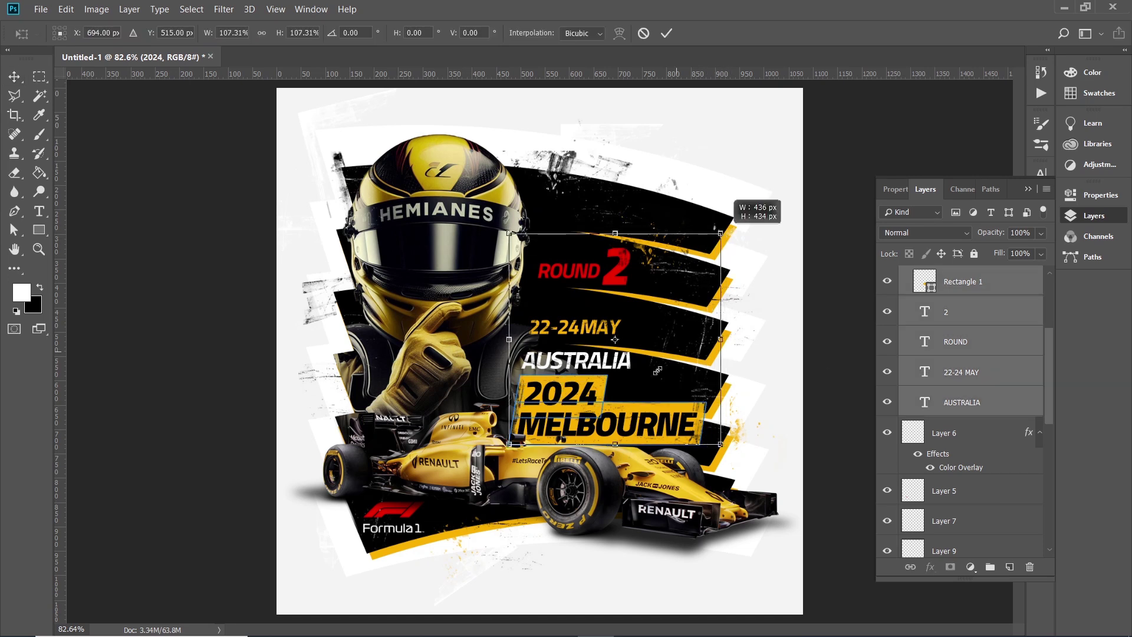
pyautogui.moveTo(664, 416); pyautogui.dragTo(656, 420)
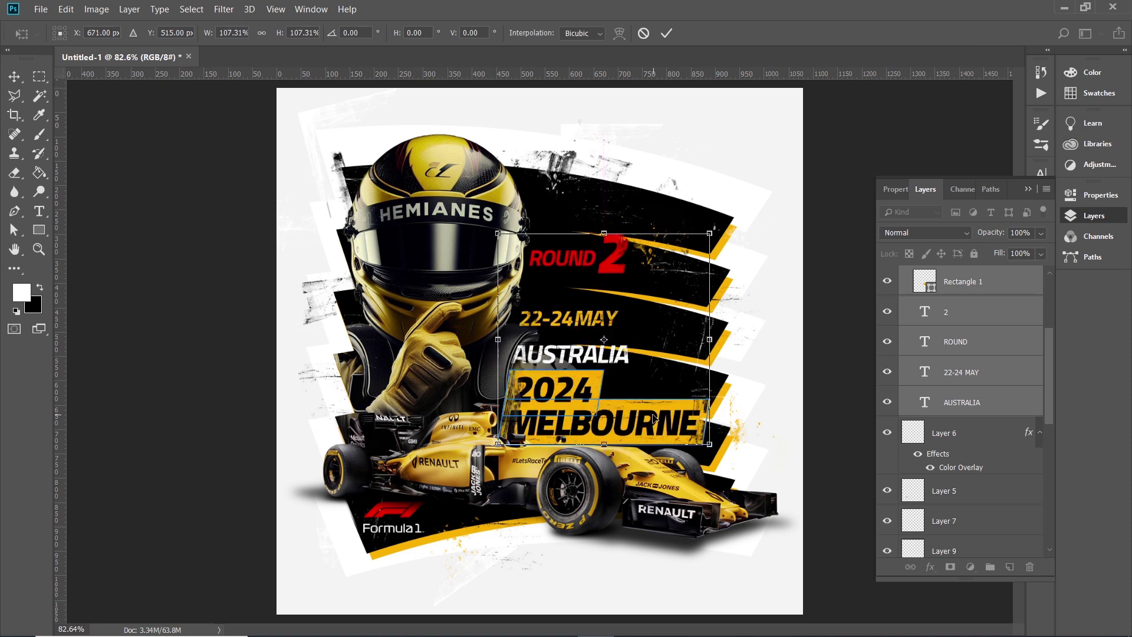
pyautogui.moveTo(653, 418); pyautogui.dragTo(654, 420)
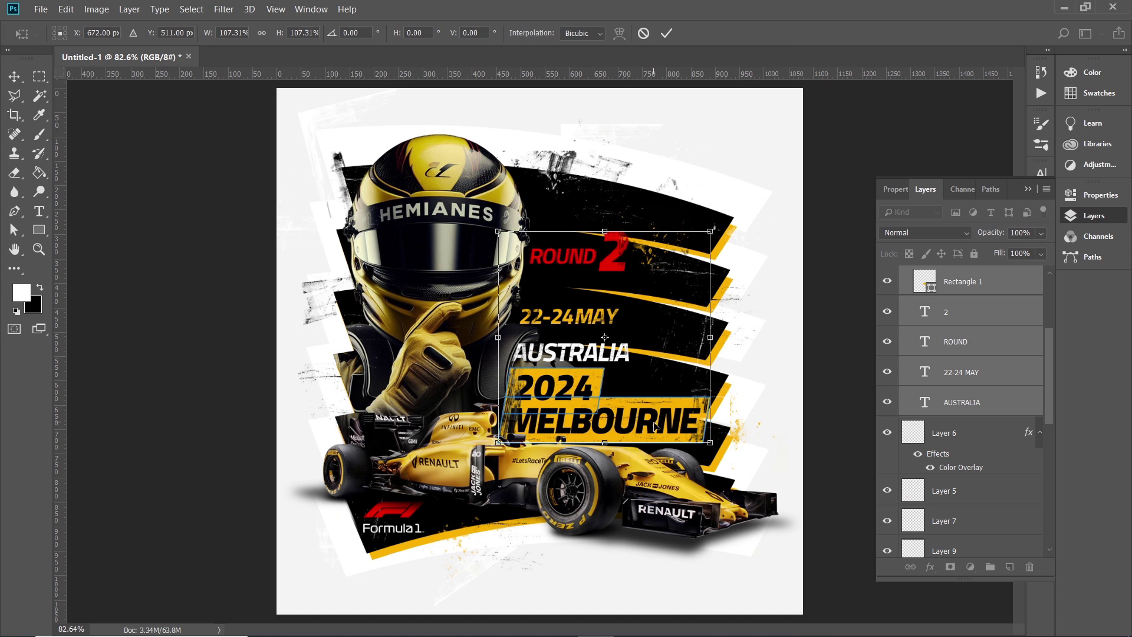
pyautogui.press('Return')
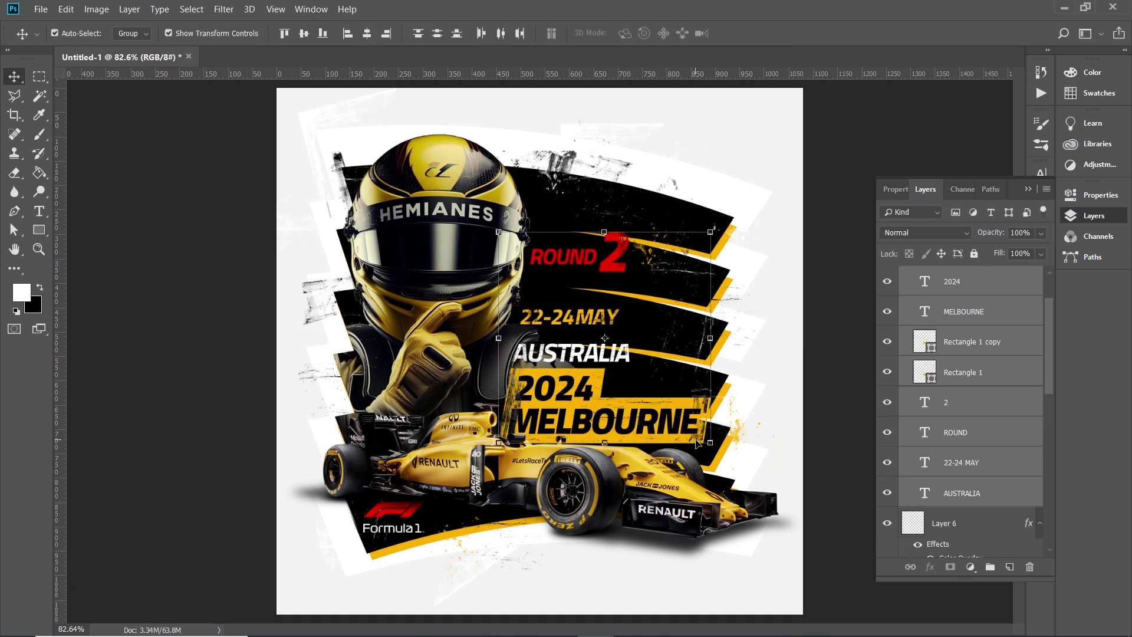
pyautogui.moveTo(565, 423); pyautogui.dragTo(568, 424)
pyautogui.press('Right')
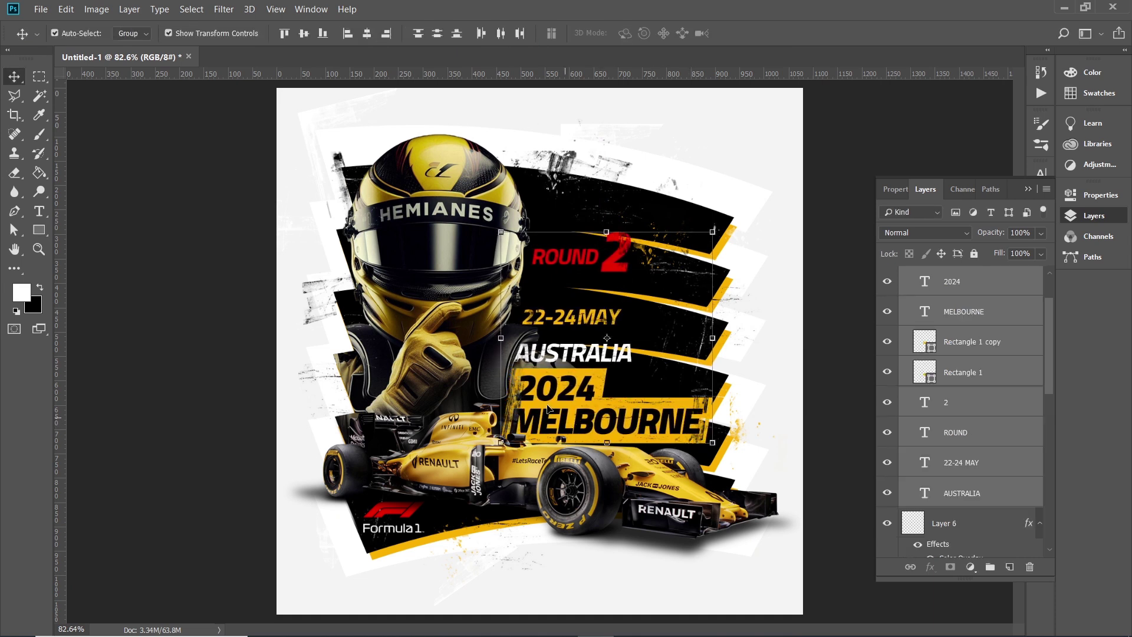
pyautogui.press('Right')
pyautogui.press('Right')
# Move the whole masked Group 1 slightly left
pyautogui.click(516, 402)
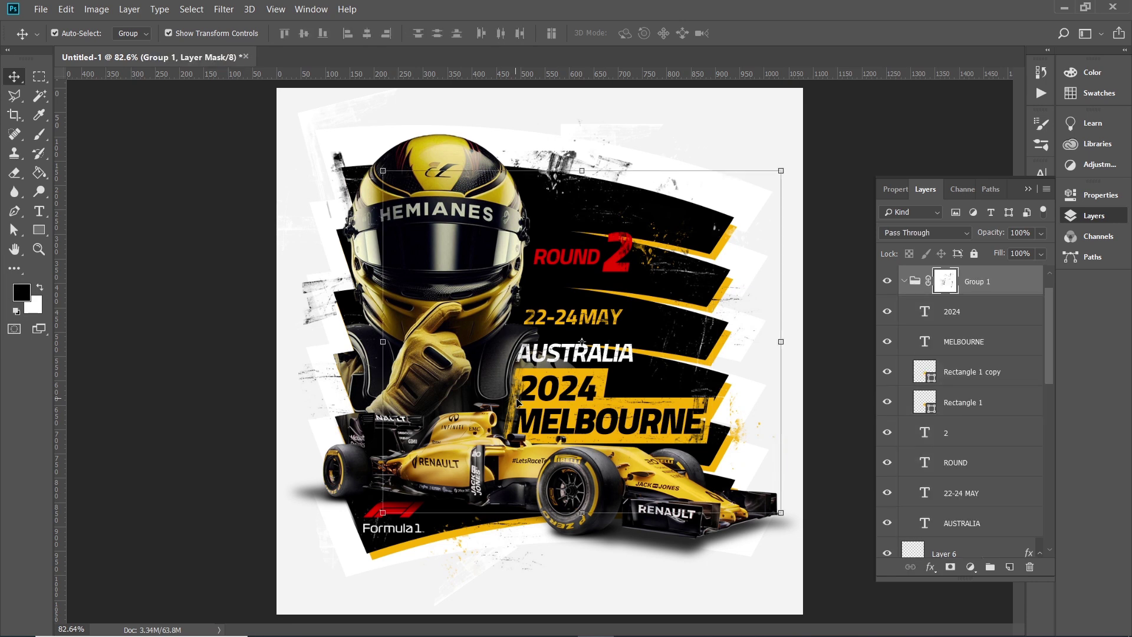
pyautogui.moveTo(519, 402); pyautogui.dragTo(516, 402)
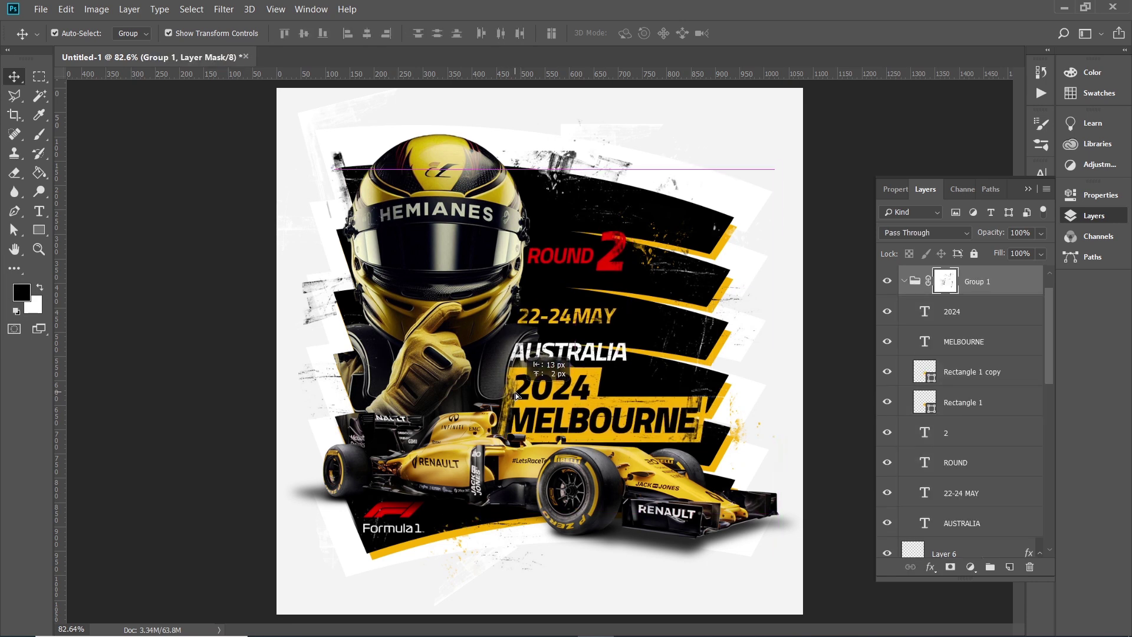
pyautogui.hotkey('ctrl', 'z')
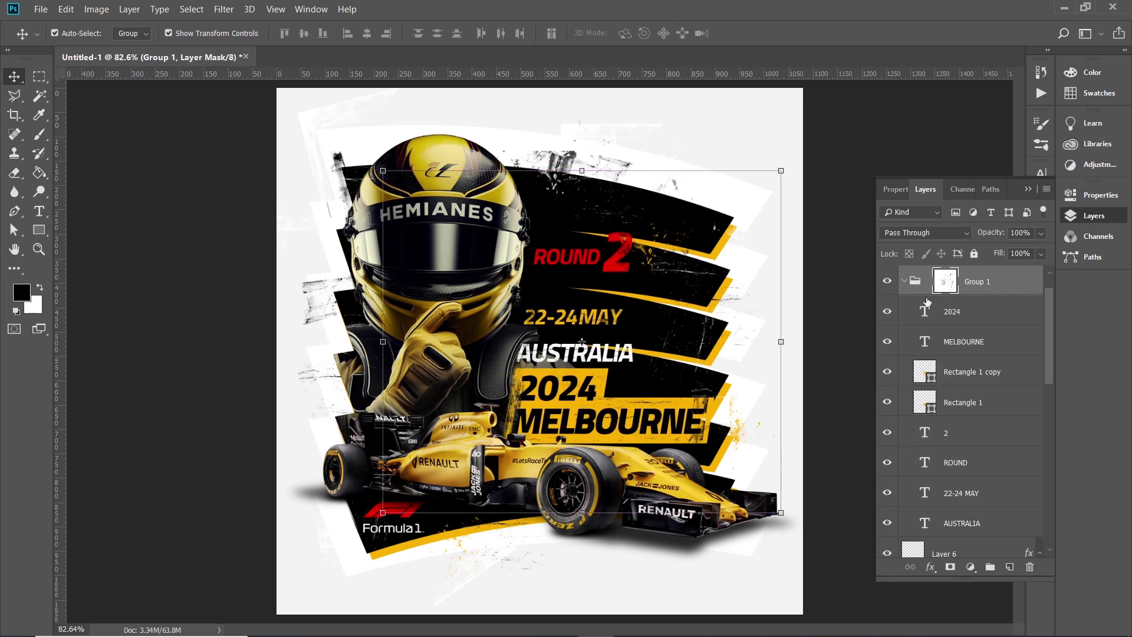
pyautogui.hotkey('ctrl', 'shift', 'z')
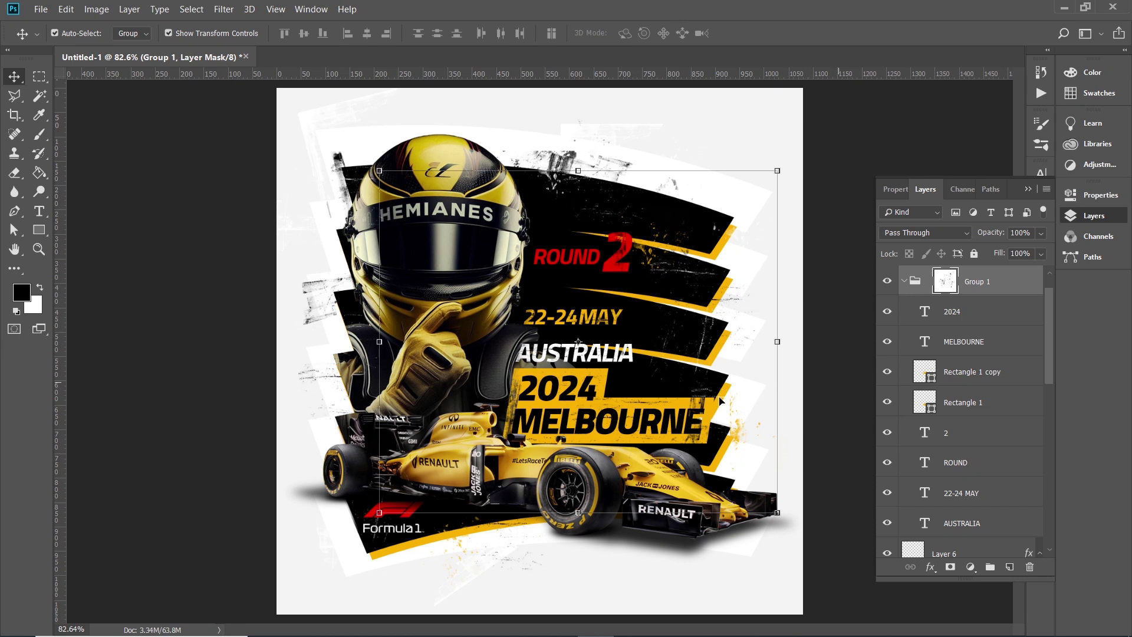
pyautogui.press('m')
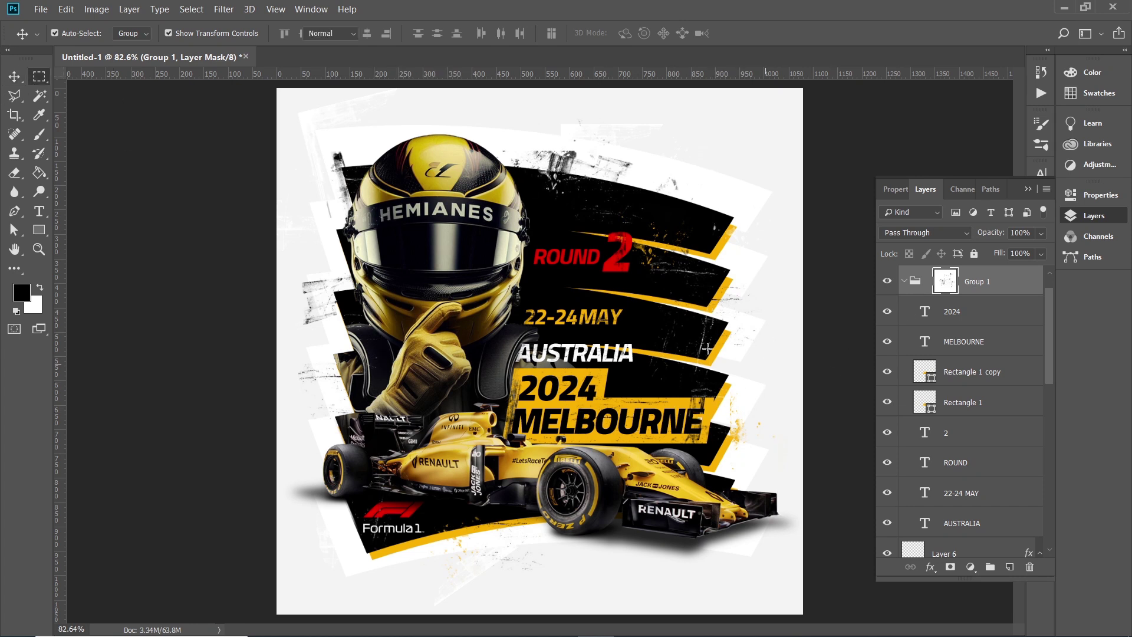
pyautogui.moveTo(689, 332); pyautogui.dragTo(696, 354)
pyautogui.moveTo(635, 316); pyautogui.dragTo(745, 488)
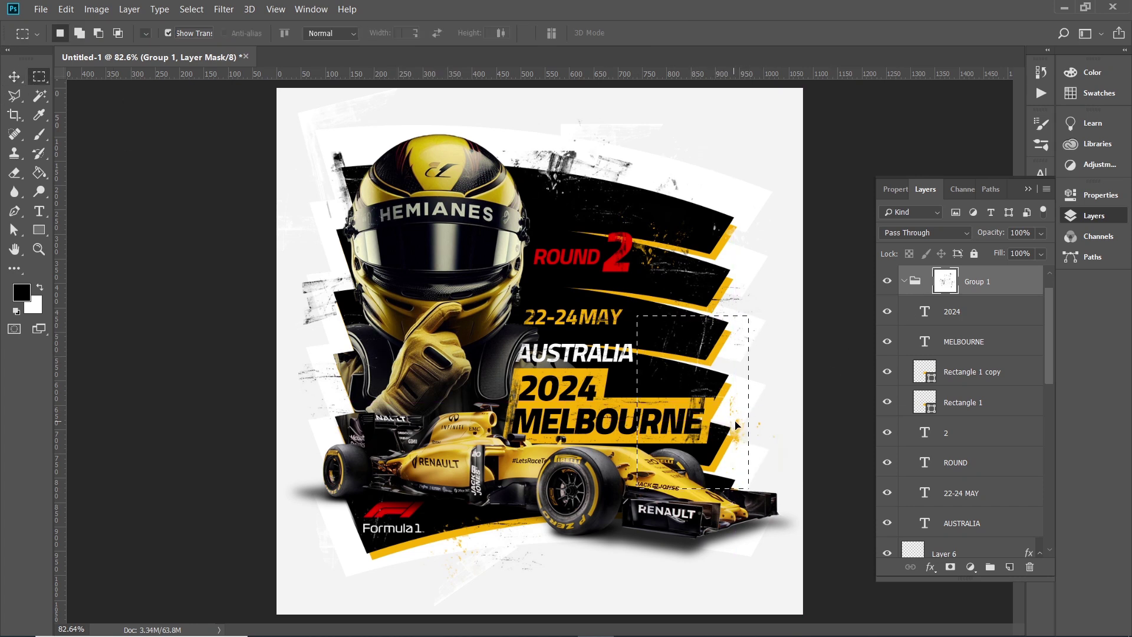
pyautogui.moveTo(721, 424); pyautogui.dragTo(735, 424)
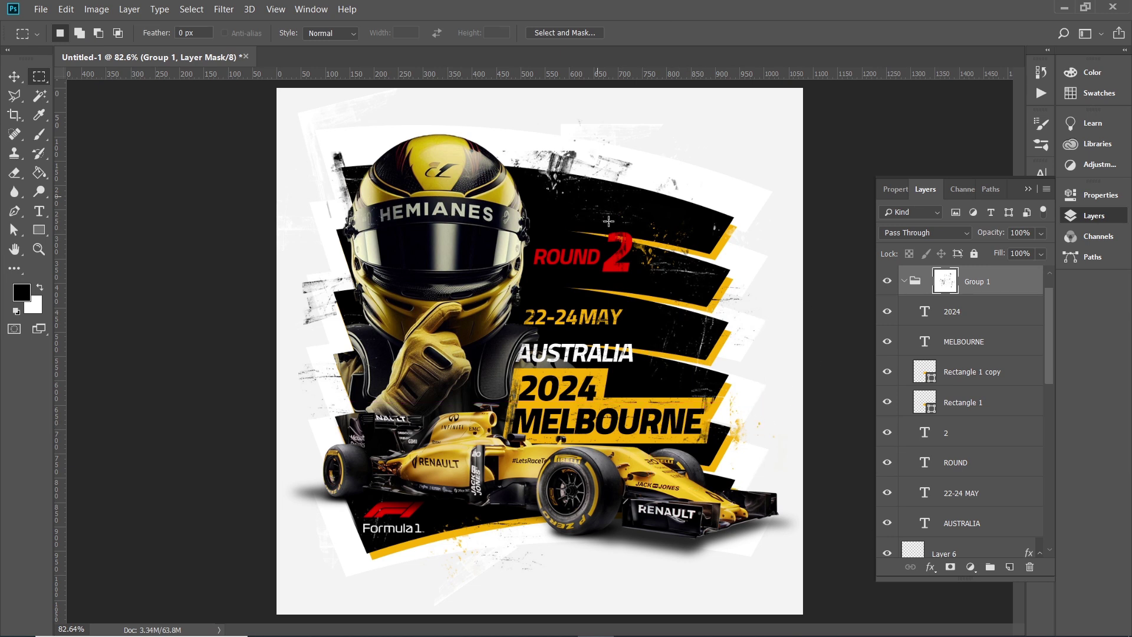
pyautogui.moveTo(609, 200); pyautogui.dragTo(681, 319)
pyautogui.moveTo(426, 271); pyautogui.dragTo(578, 379)
pyautogui.moveTo(507, 283); pyautogui.dragTo(532, 313)
pyautogui.hotkey('ctrl', 'd')
pyautogui.moveTo(540, 341); pyautogui.dragTo(453, 297)
pyautogui.click(15, 78)
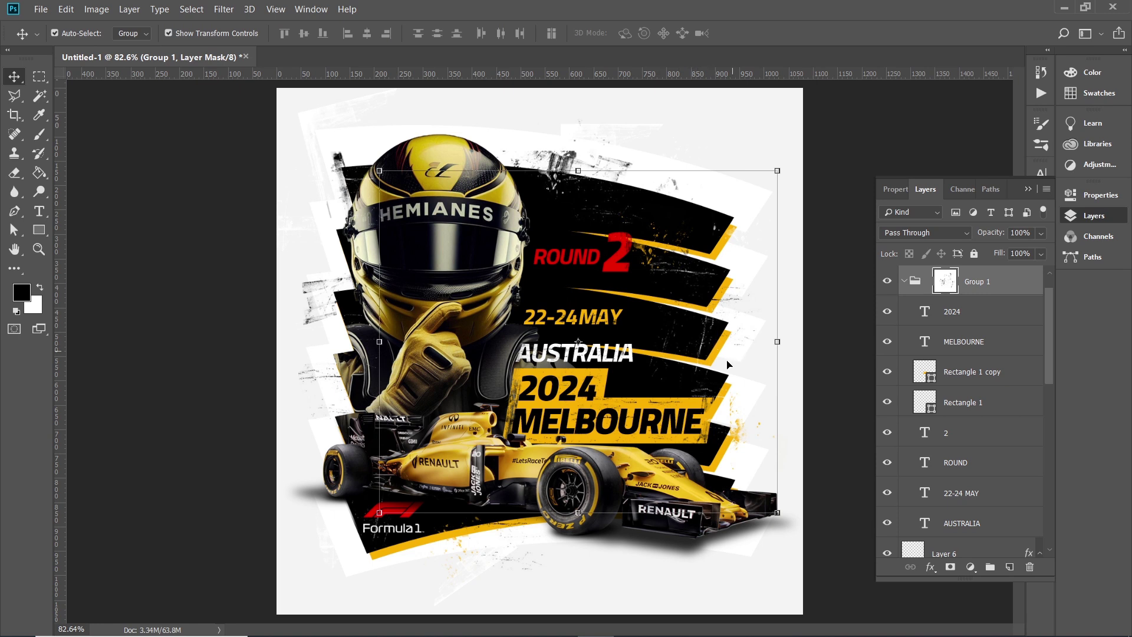
pyautogui.click(972, 293)
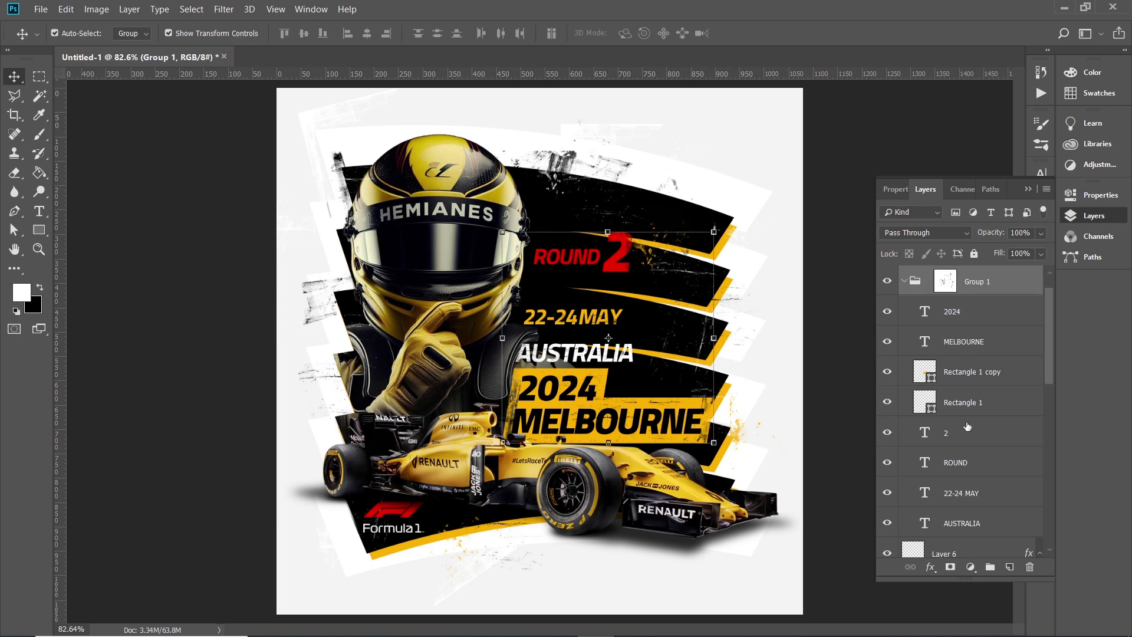
# Add a new layer above Layer 1 copy 3 and paint black splatters with Sampled Brush #25 at 179 px
pyautogui.scroll(-4, 967, 426)
pyautogui.scroll(-6, 968, 458)
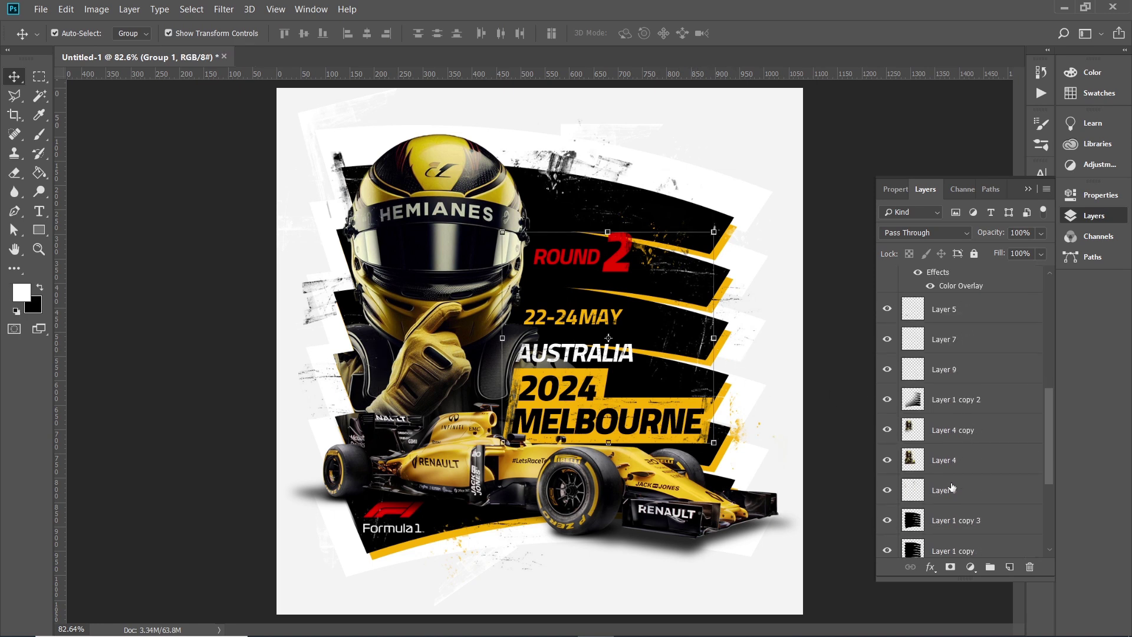
pyautogui.click(949, 520)
pyautogui.click(1009, 567)
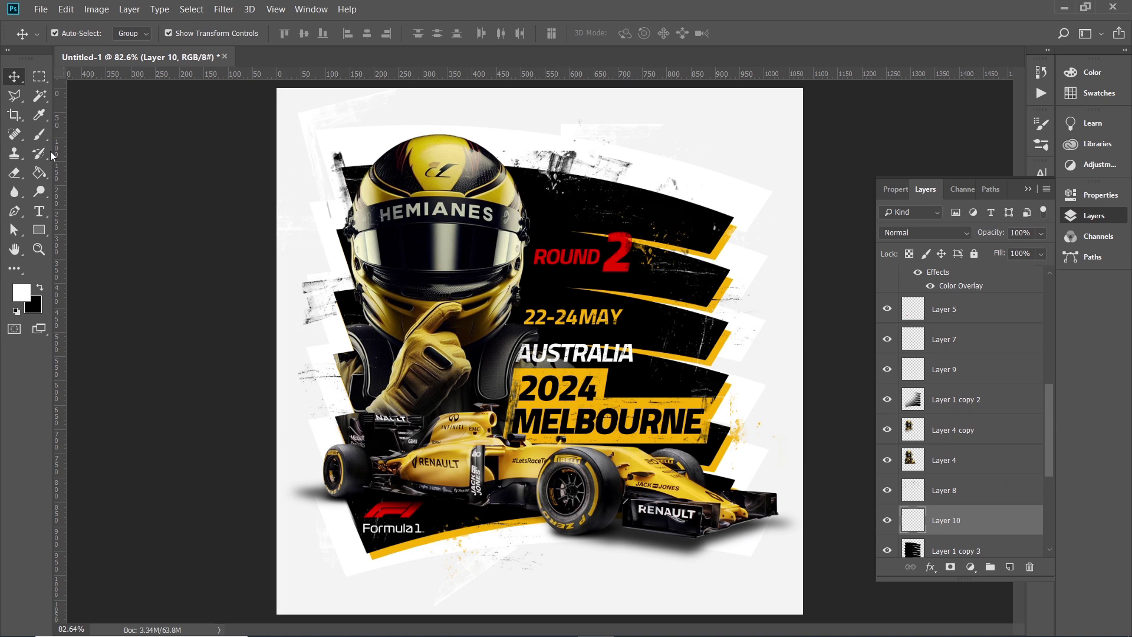
pyautogui.click(39, 135)
pyautogui.click(42, 287)
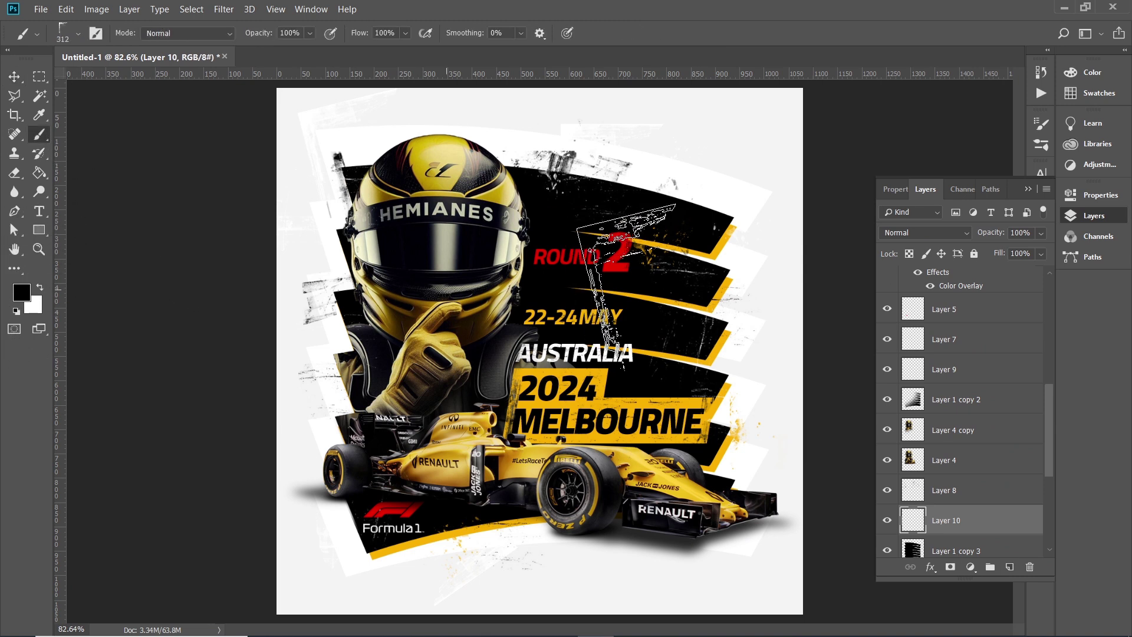
pyautogui.rightClick(651, 286)
pyautogui.scroll(2, 726, 487)
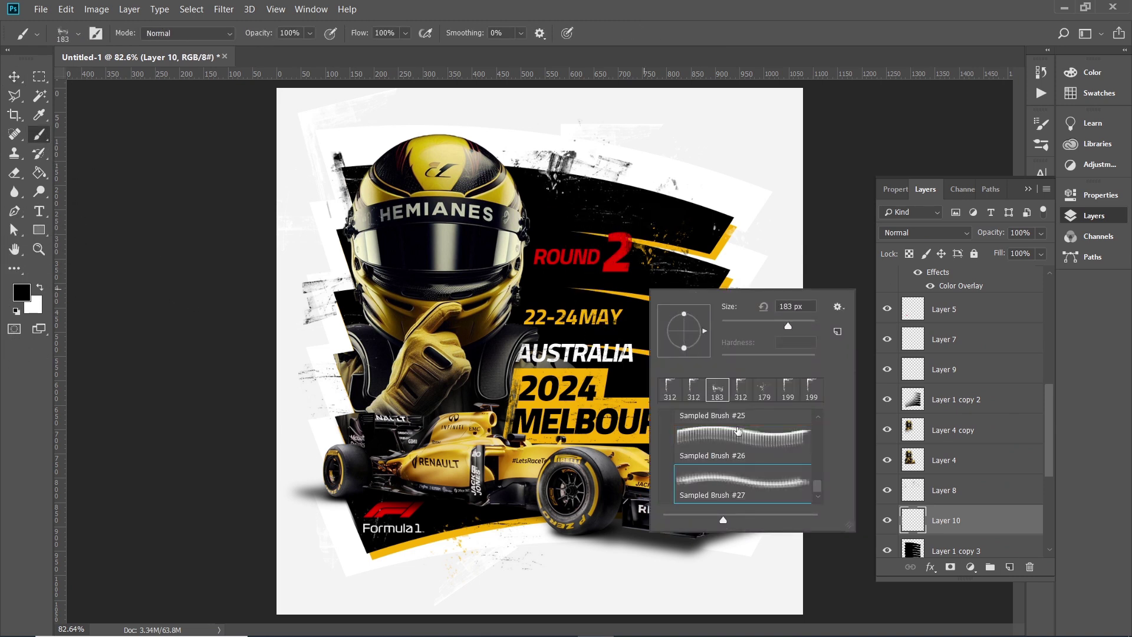
pyautogui.click(741, 459)
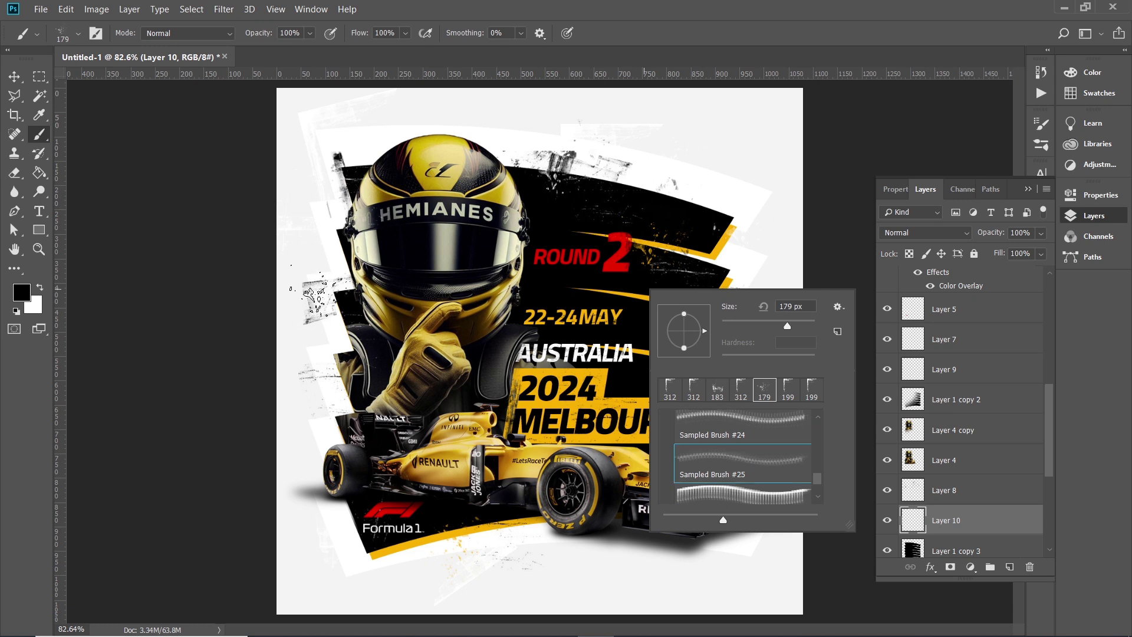
pyautogui.click(315, 297)
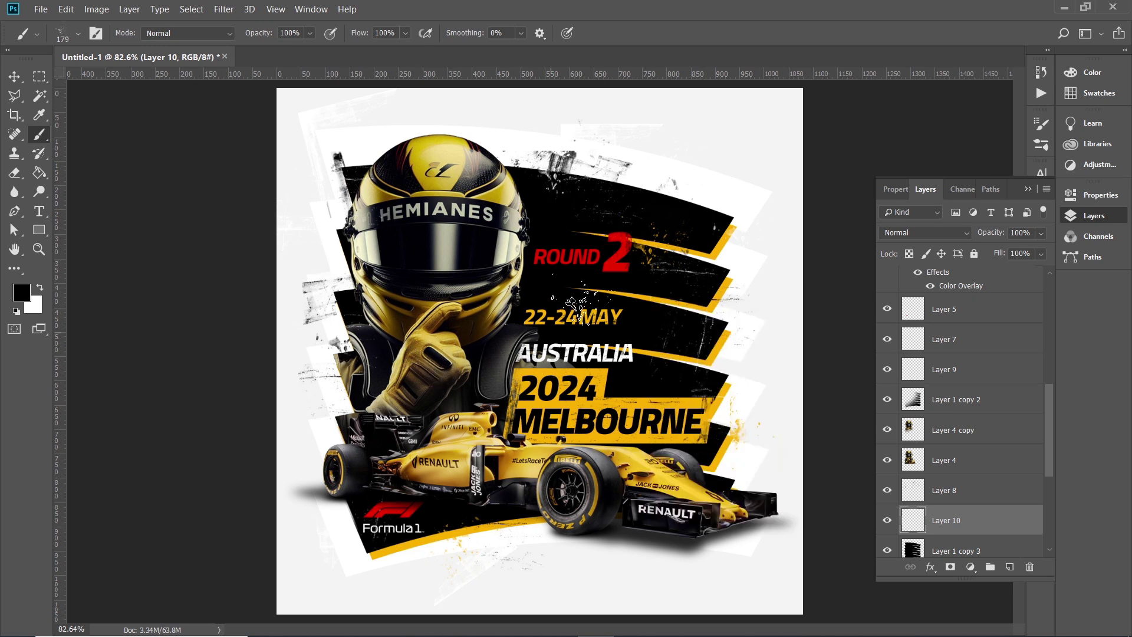
# Set white as the paint colour and add a new layer above Layer 4 copy
pyautogui.keyDown('alt'); pyautogui.click(664, 133); pyautogui.keyUp('alt')
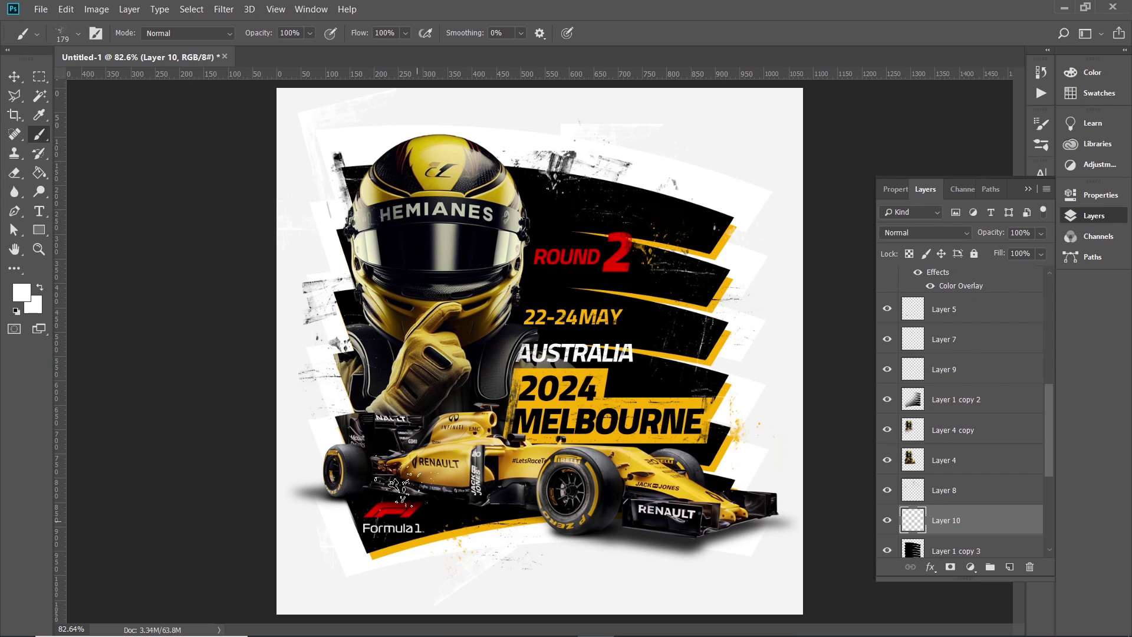
pyautogui.click(949, 430)
pyautogui.click(1009, 566)
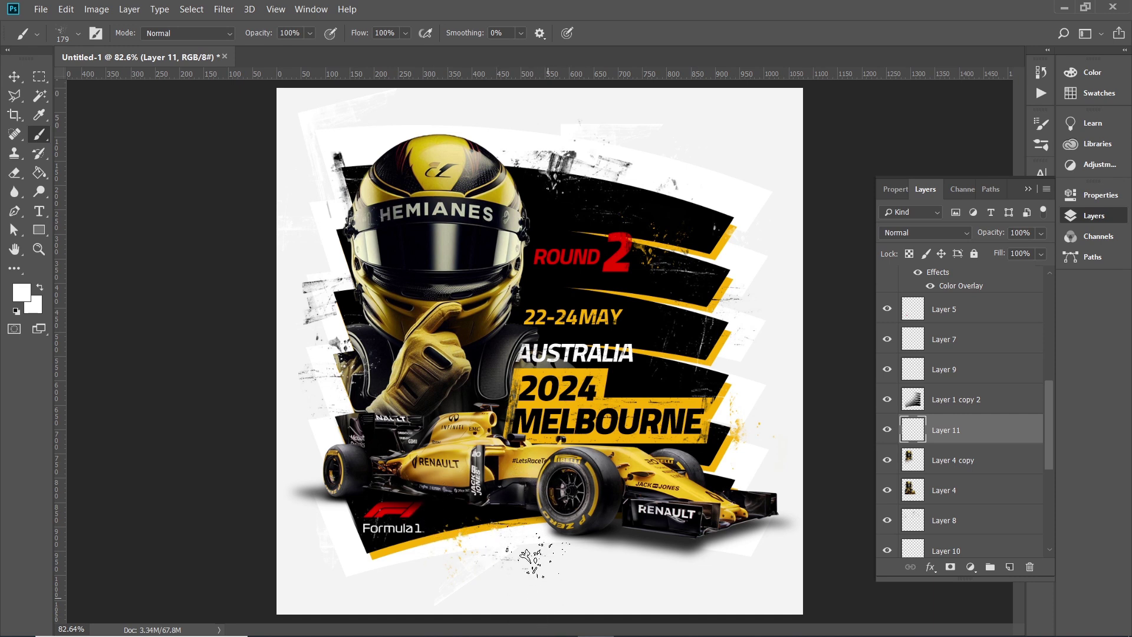
# Add a new layer above Layer 1 copy 2 and stamp white splatter specks on the top stripe
pyautogui.click(949, 401)
pyautogui.click(1009, 567)
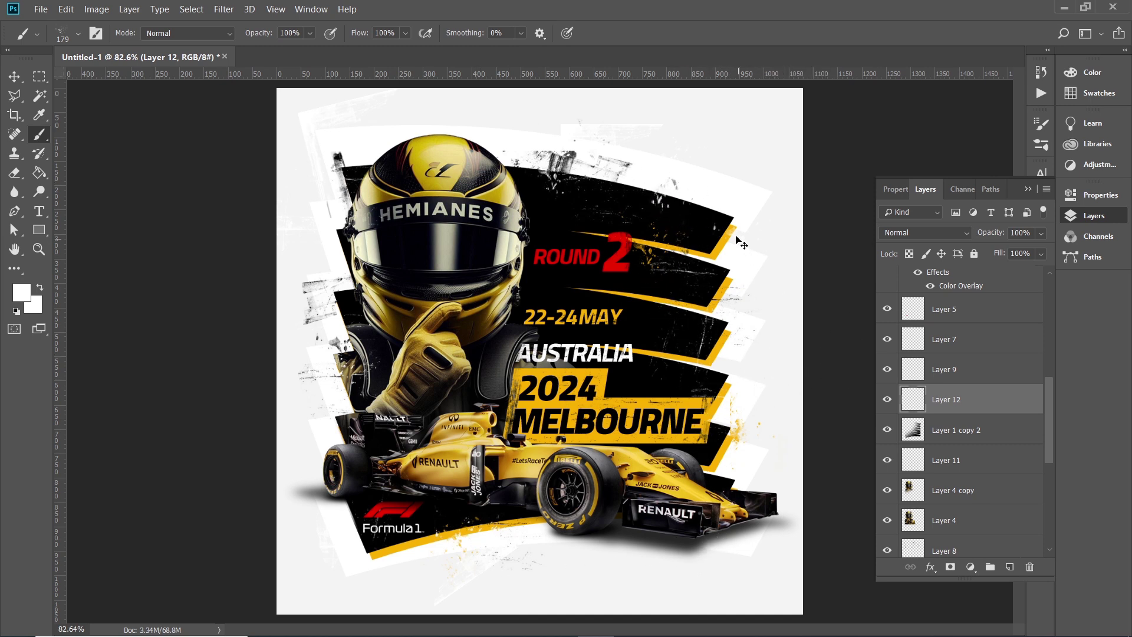
pyautogui.click(696, 218)
# Switch to a 160 px Sampled Brush #24 with default black and white colours
pyautogui.rightClick(655, 262)
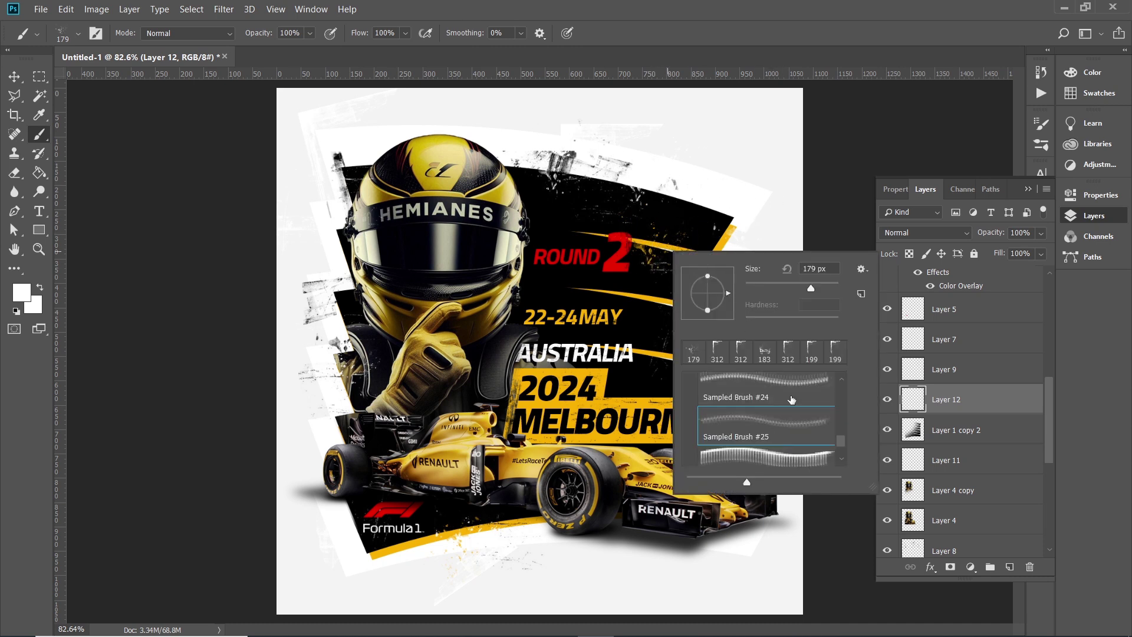
pyautogui.click(760, 384)
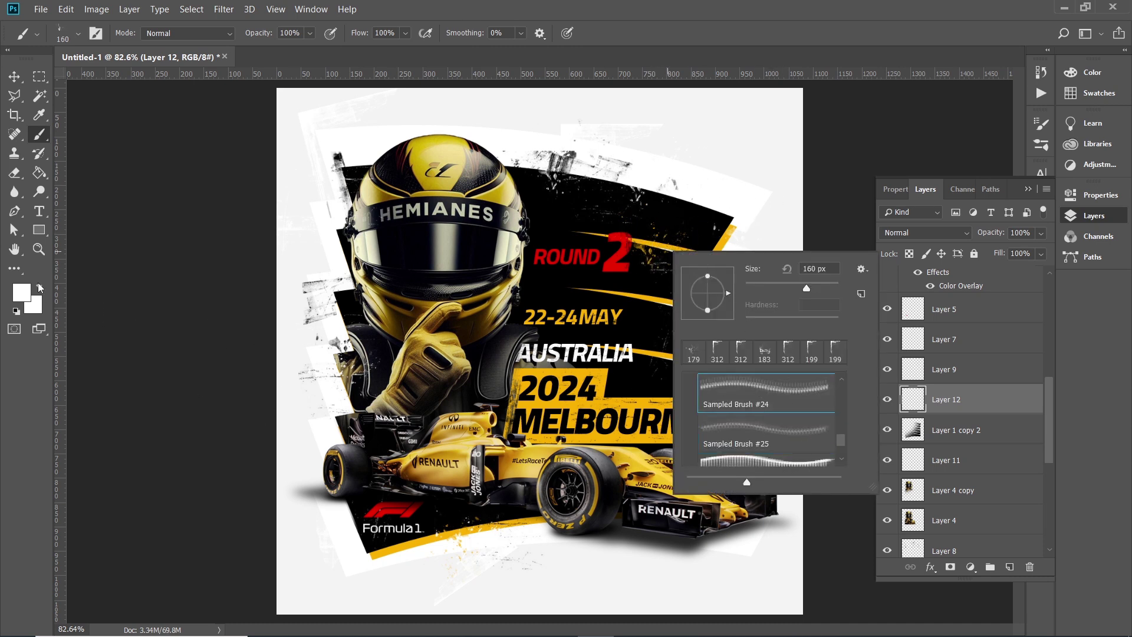
pyautogui.click(16, 309)
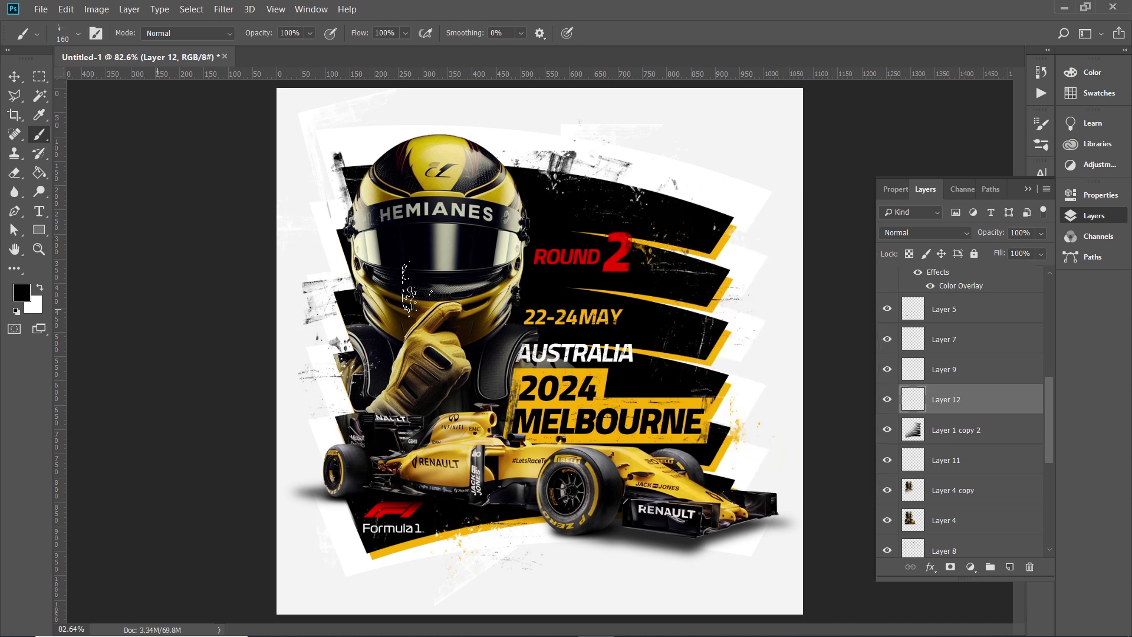
# Select Layer 1 copy in the Layers panel
pyautogui.click(961, 440)
pyautogui.scroll(-2, 958, 442)
pyautogui.scroll(-5, 949, 436)
pyautogui.scroll(-1, 943, 434)
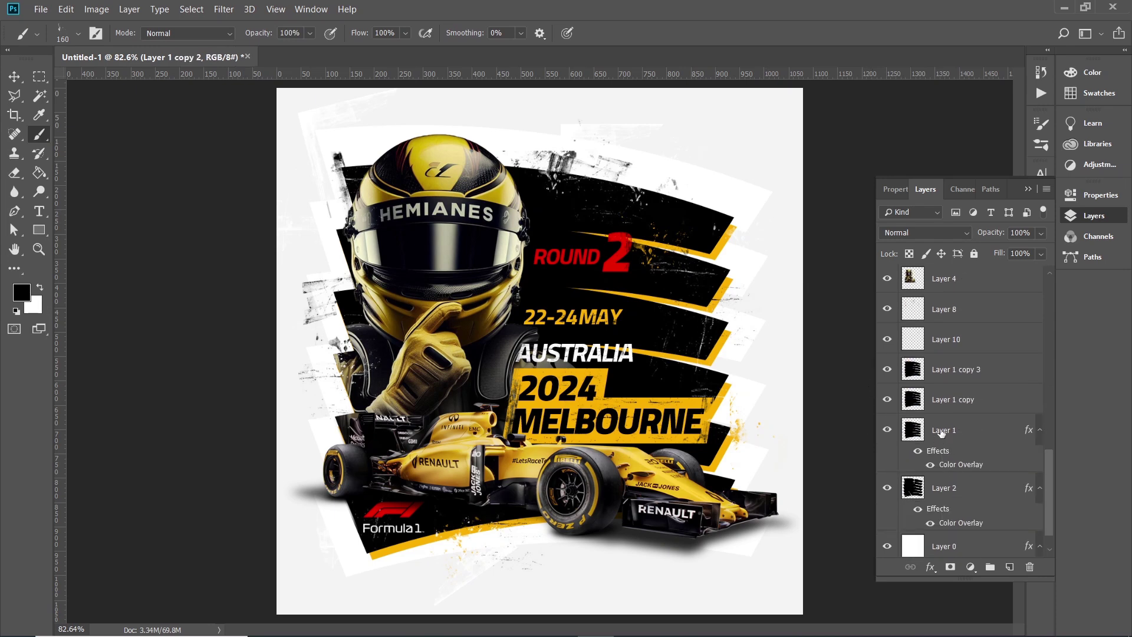
pyautogui.click(983, 404)
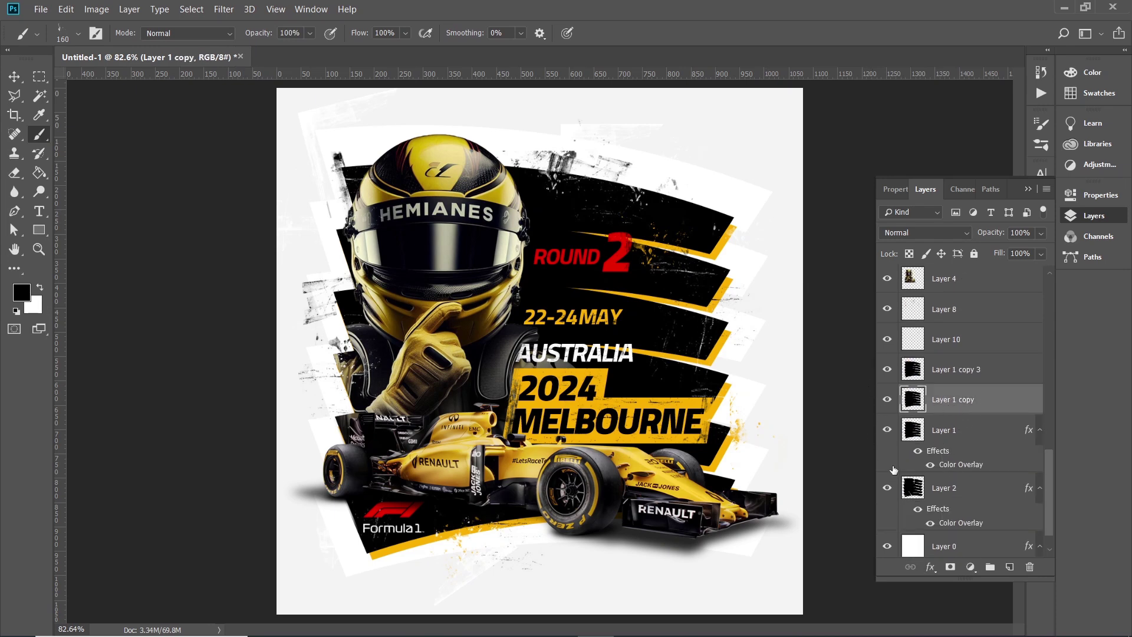
# Give Layer 1 copy a dark grey #171717 Color Overlay
pyautogui.doubleClick(1002, 399)
pyautogui.click(607, 464)
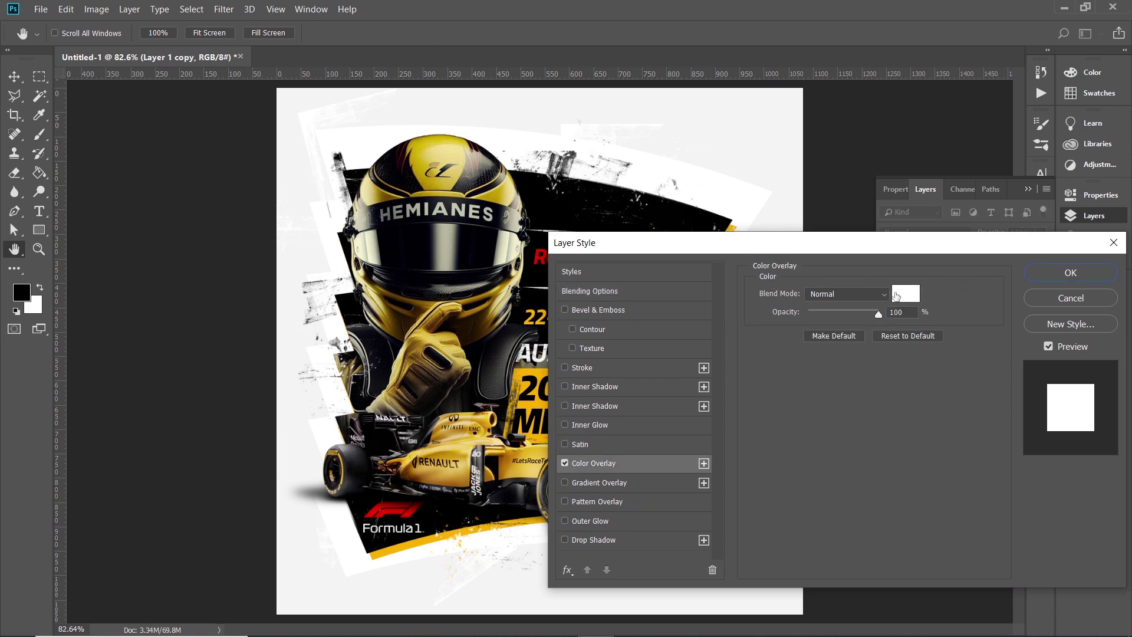
pyautogui.click(905, 293)
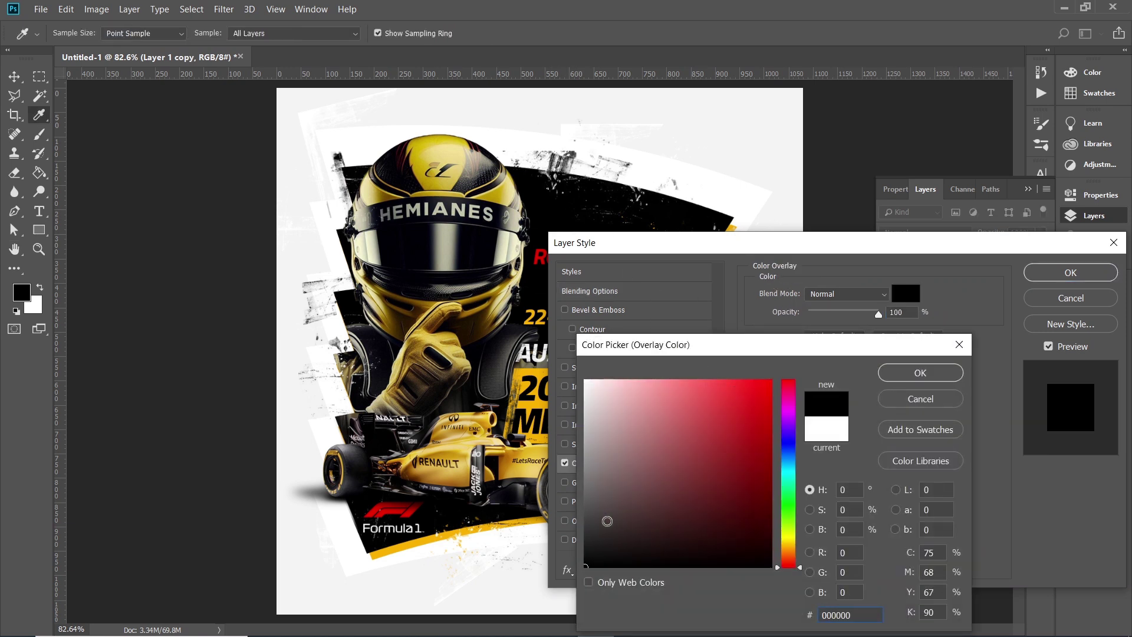
pyautogui.moveTo(595, 550); pyautogui.dragTo(585, 550)
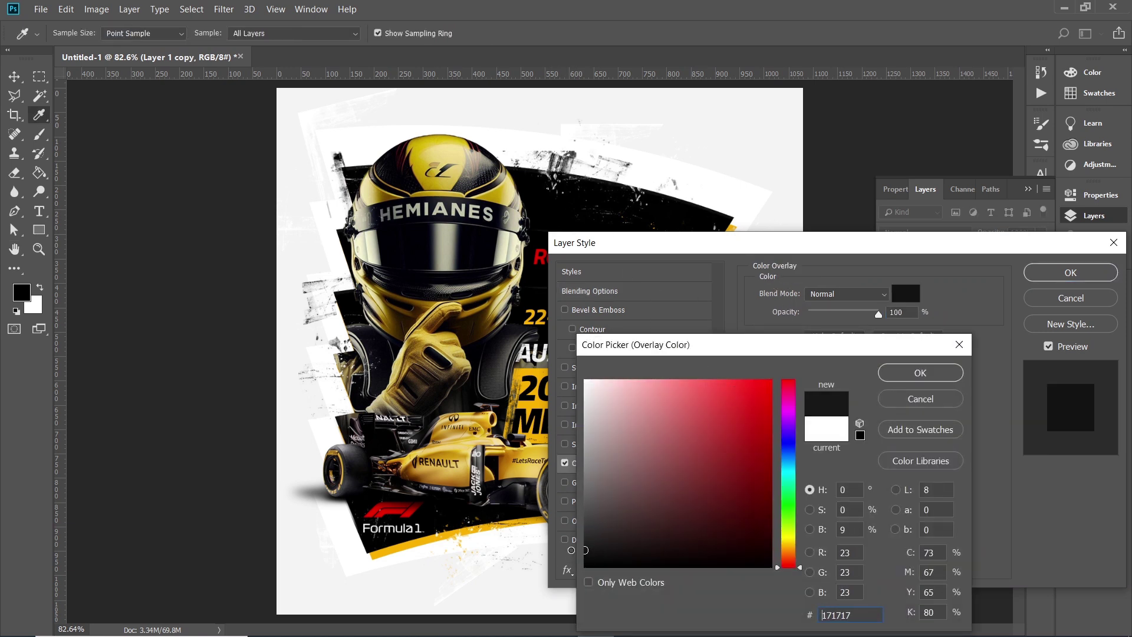
pyautogui.click(920, 373)
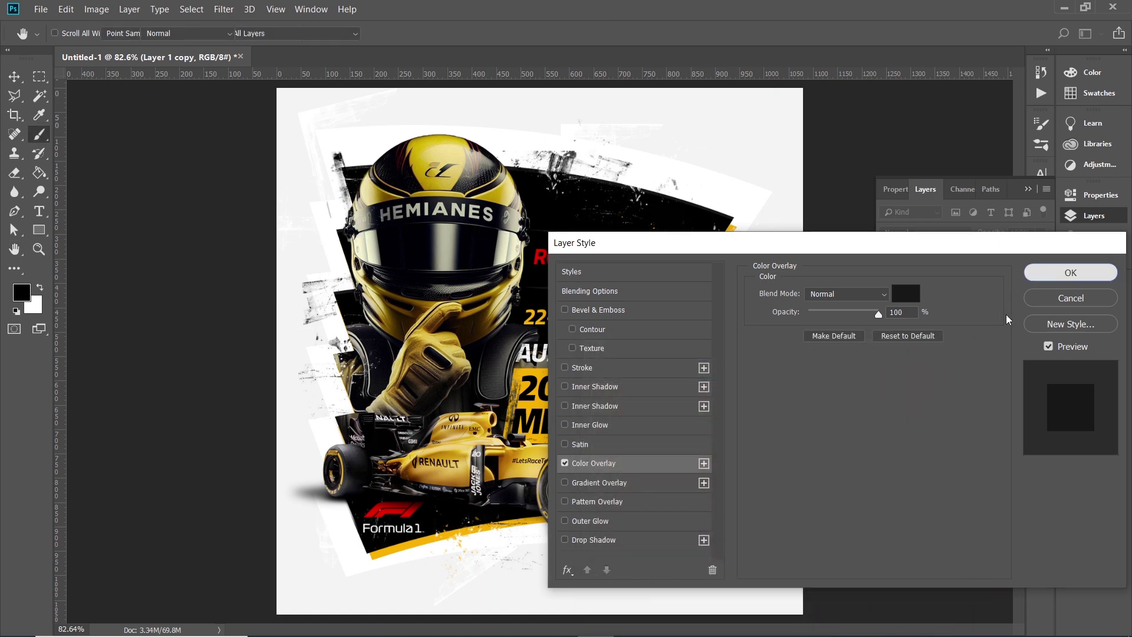
pyautogui.click(1070, 272)
# Copy that overlay style onto Layer 1 copy 3, Layer 8 and Layer 1 copy 2
pyautogui.rightClick(921, 396)
pyautogui.click(820, 352)
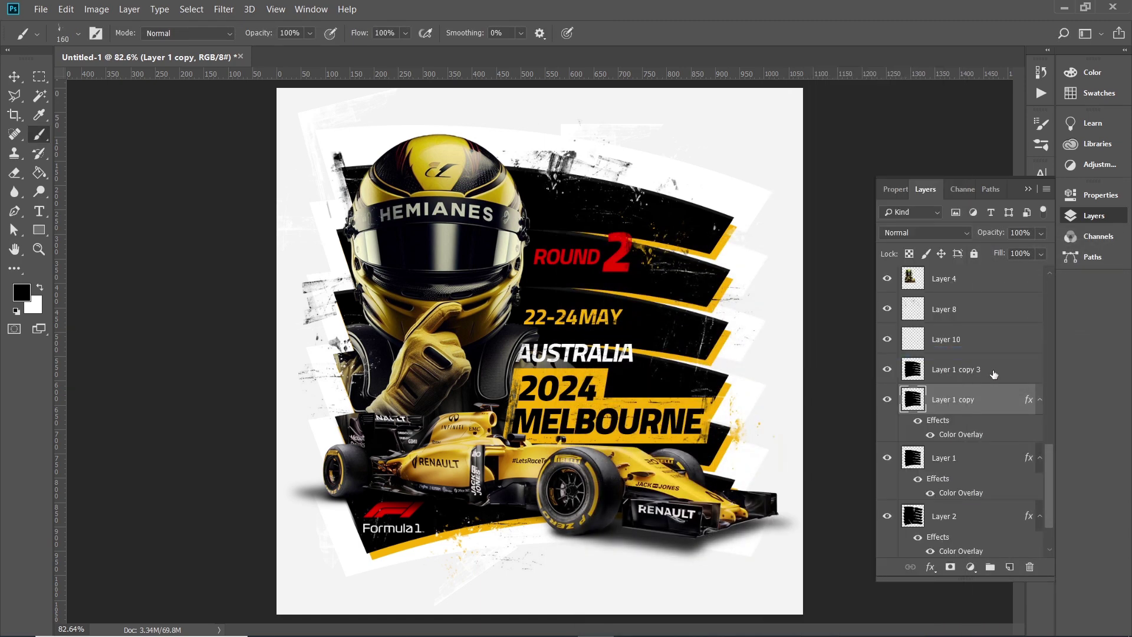
pyautogui.rightClick(990, 369)
pyautogui.click(836, 364)
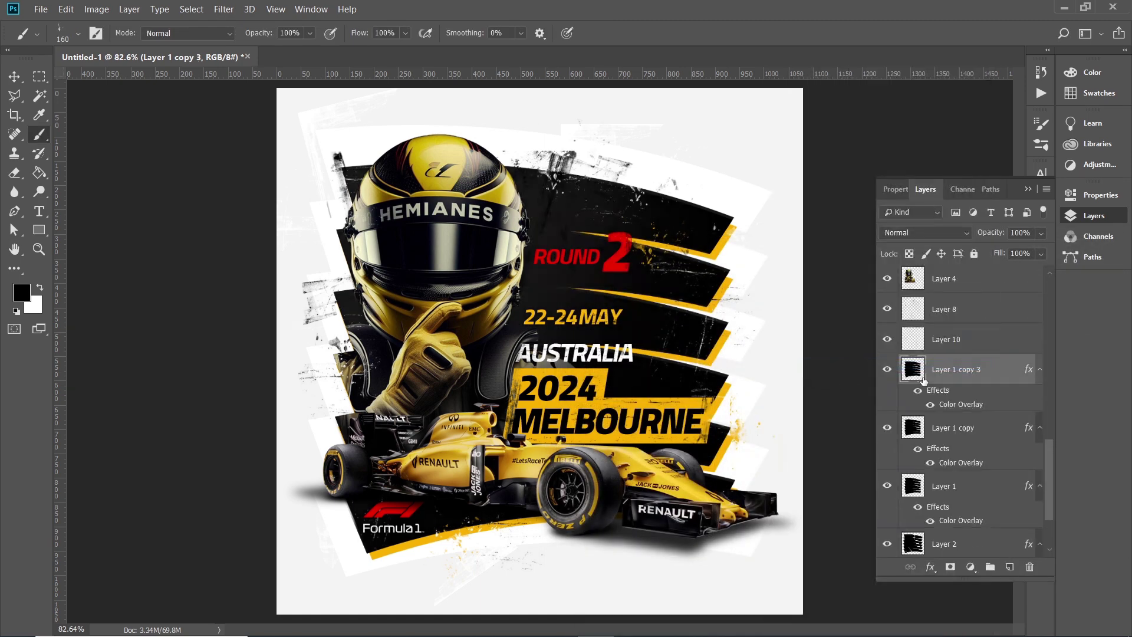
pyautogui.scroll(1, 956, 371)
pyautogui.scroll(1, 956, 371)
pyautogui.scroll(1, 956, 371)
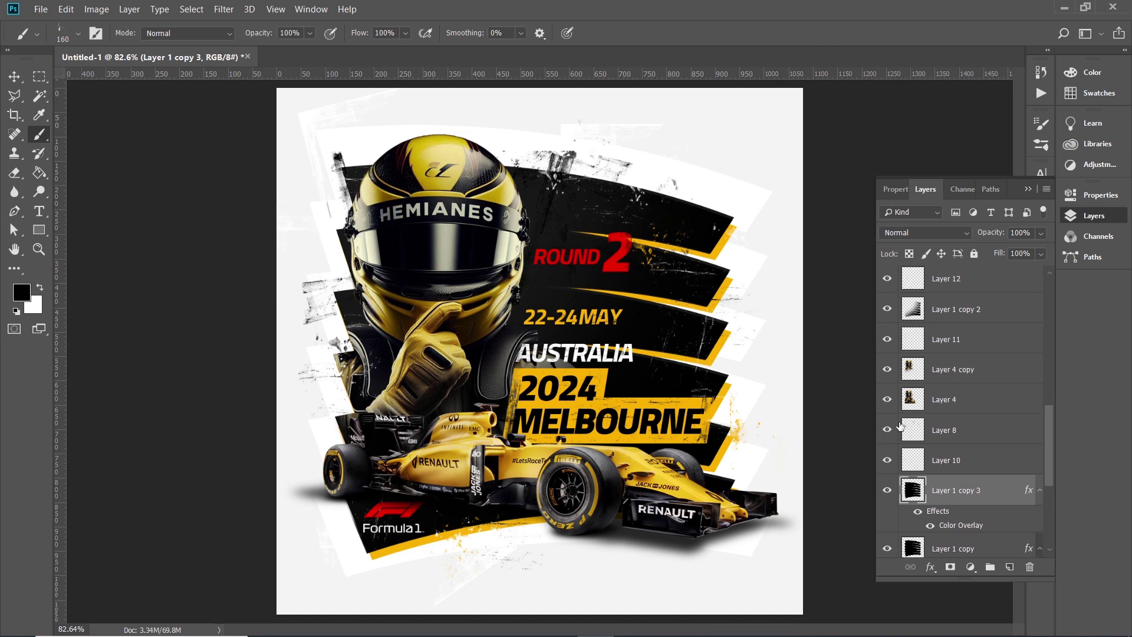
pyautogui.rightClick(900, 427)
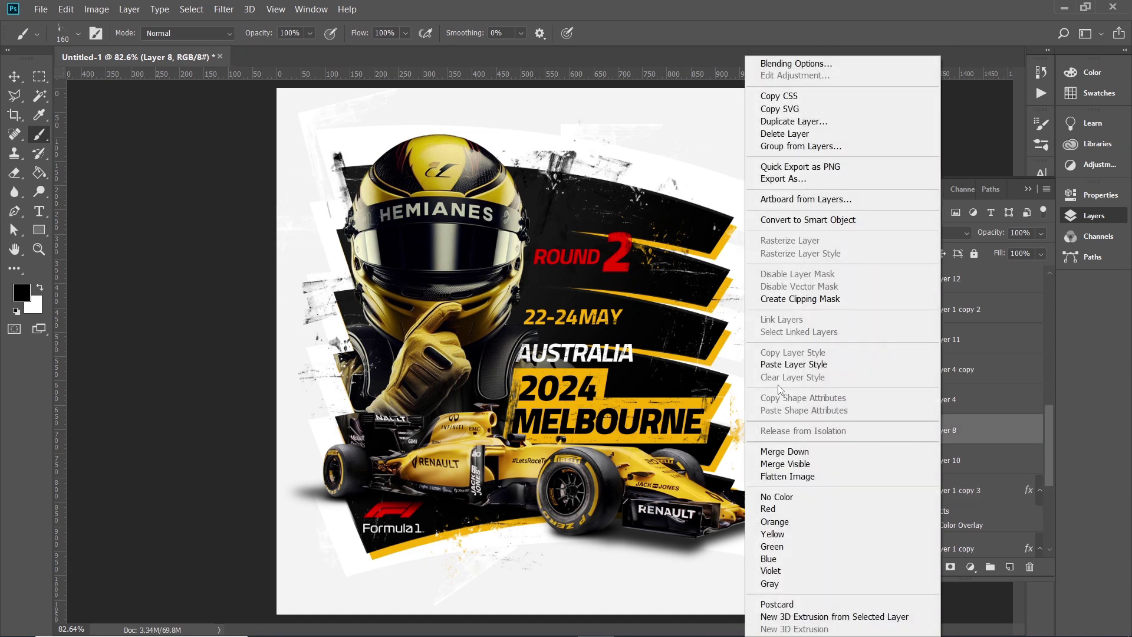
pyautogui.click(792, 365)
pyautogui.scroll(2, 953, 387)
pyautogui.rightClick(953, 387)
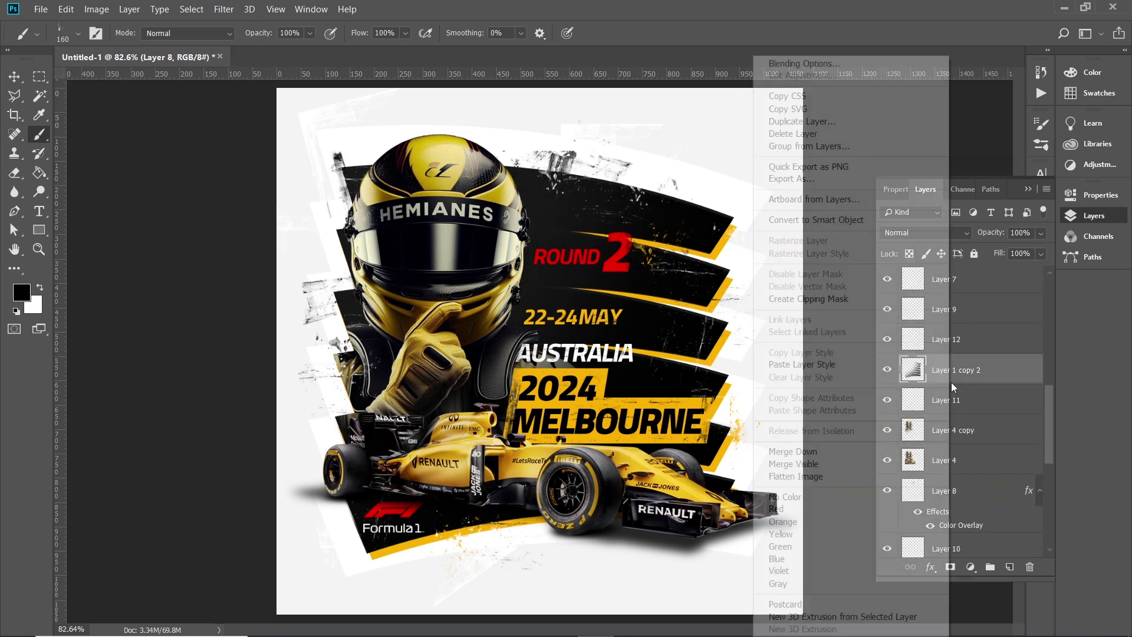
pyautogui.click(802, 364)
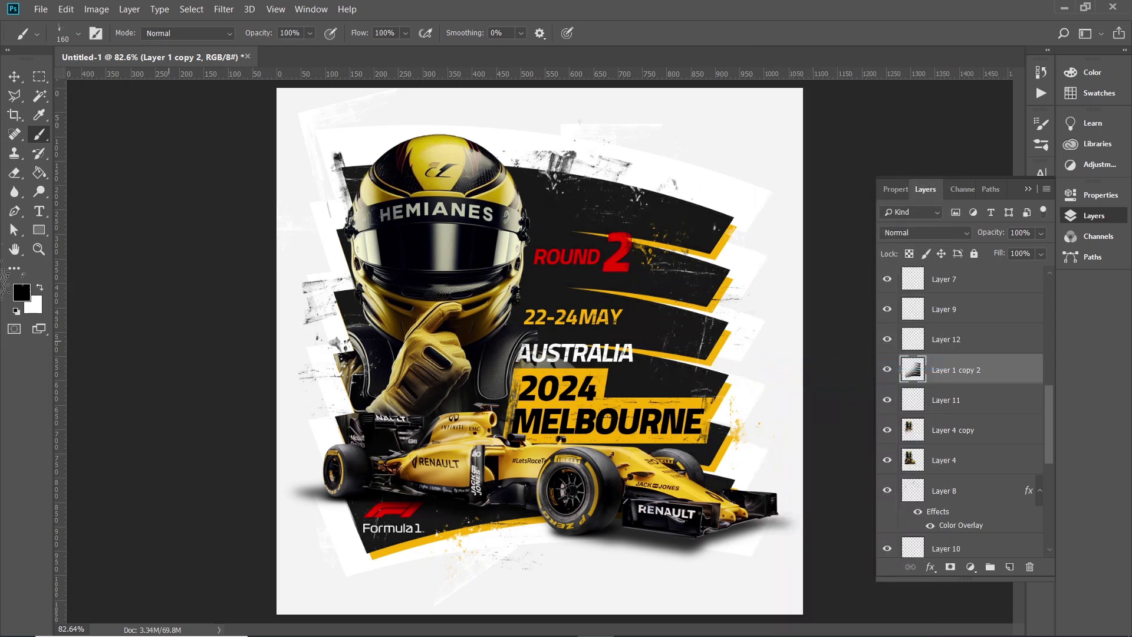
# Select the 2024 text layer and enter then commit a text edit
pyautogui.press('v')
pyautogui.click(553, 399)
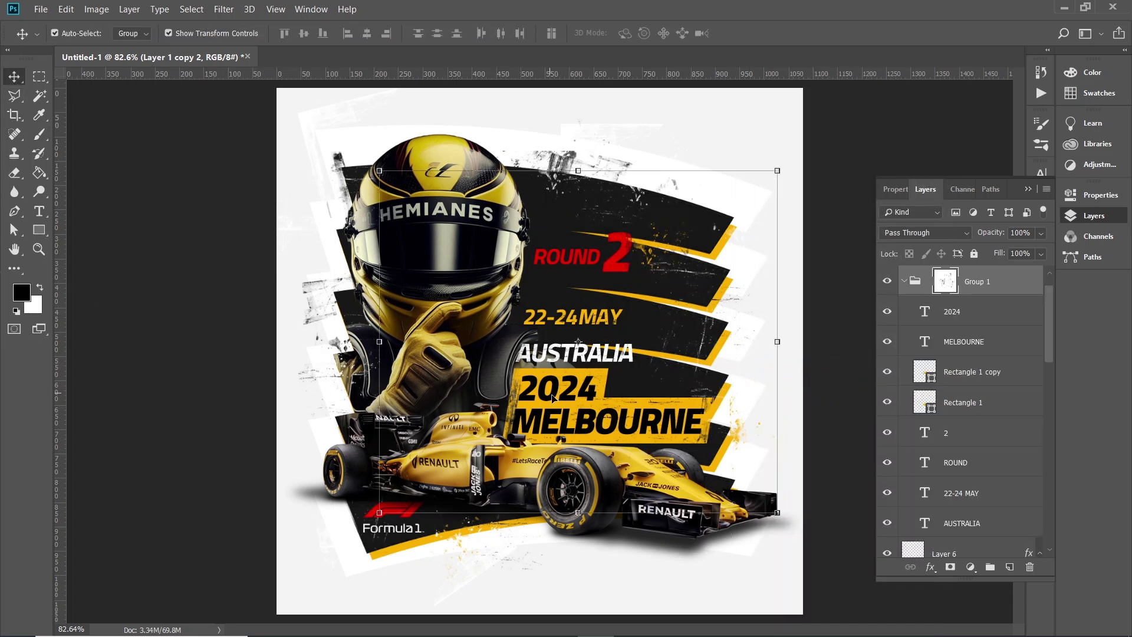
pyautogui.rightClick(553, 399)
pyautogui.click(567, 411)
pyautogui.press('t')
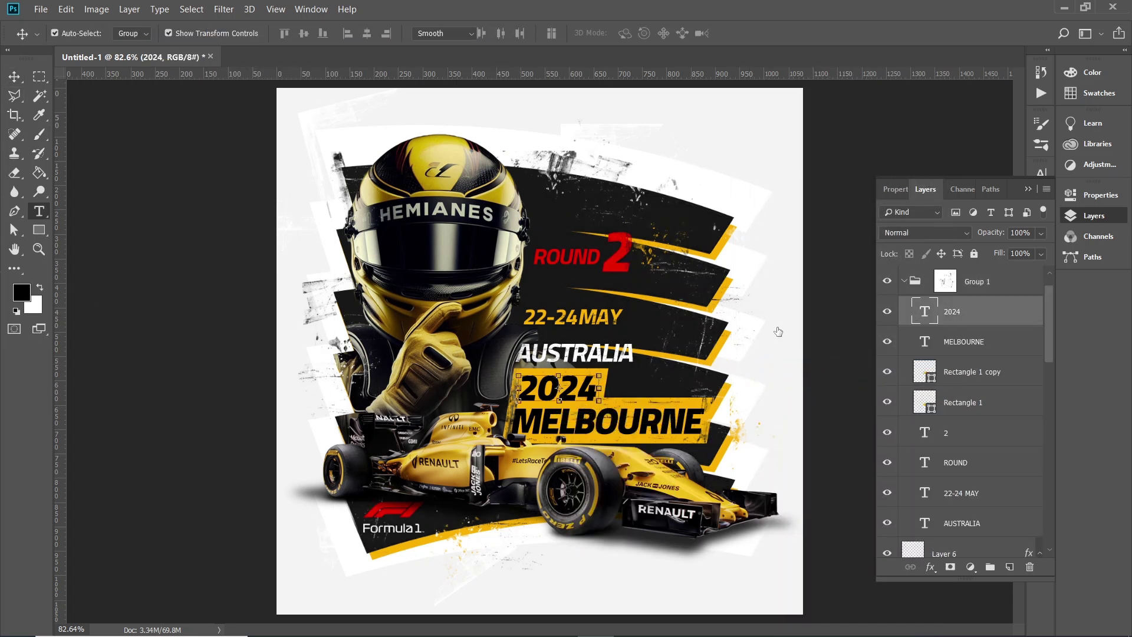
pyautogui.press('Return')
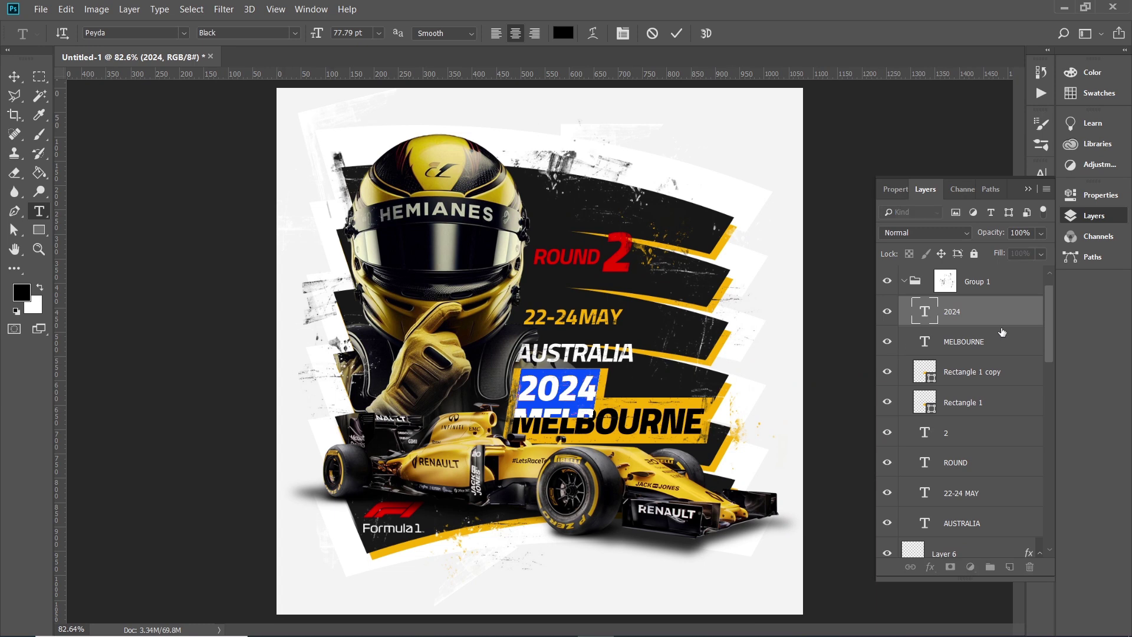
pyautogui.hotkey('ctrl', 'Return')
# Paste the #171717 overlay style onto the 2024 and MELBOURNE text layers
pyautogui.press('v')
pyautogui.click(975, 342)
pyautogui.keyDown('ctrl'); pyautogui.click(973, 316); pyautogui.keyUp('ctrl')
pyautogui.rightClick(973, 316)
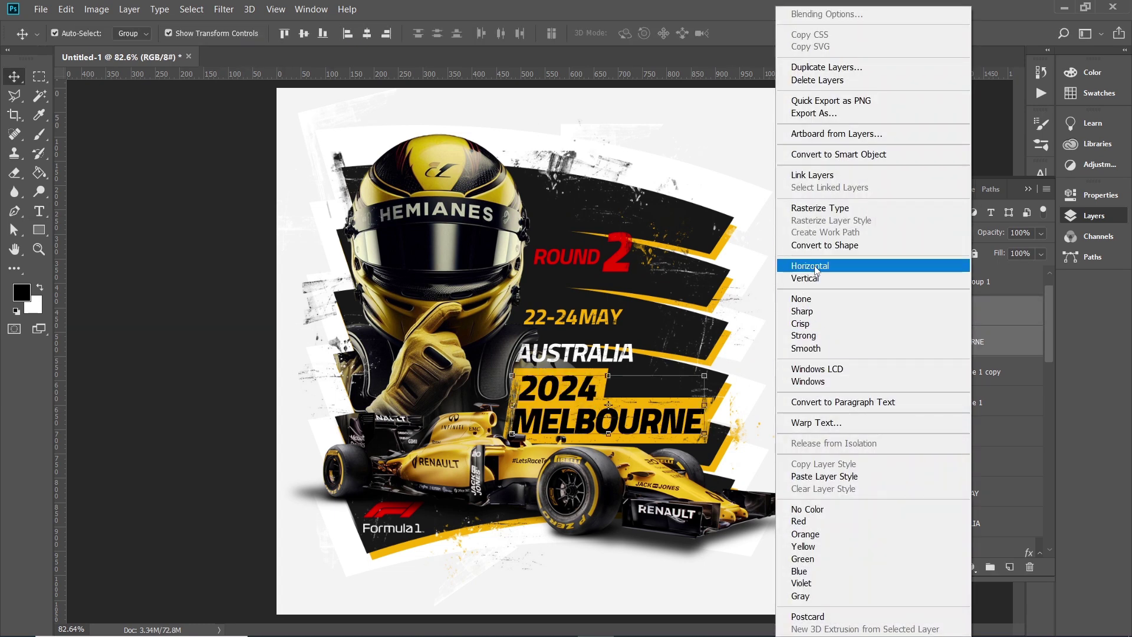
pyautogui.click(825, 476)
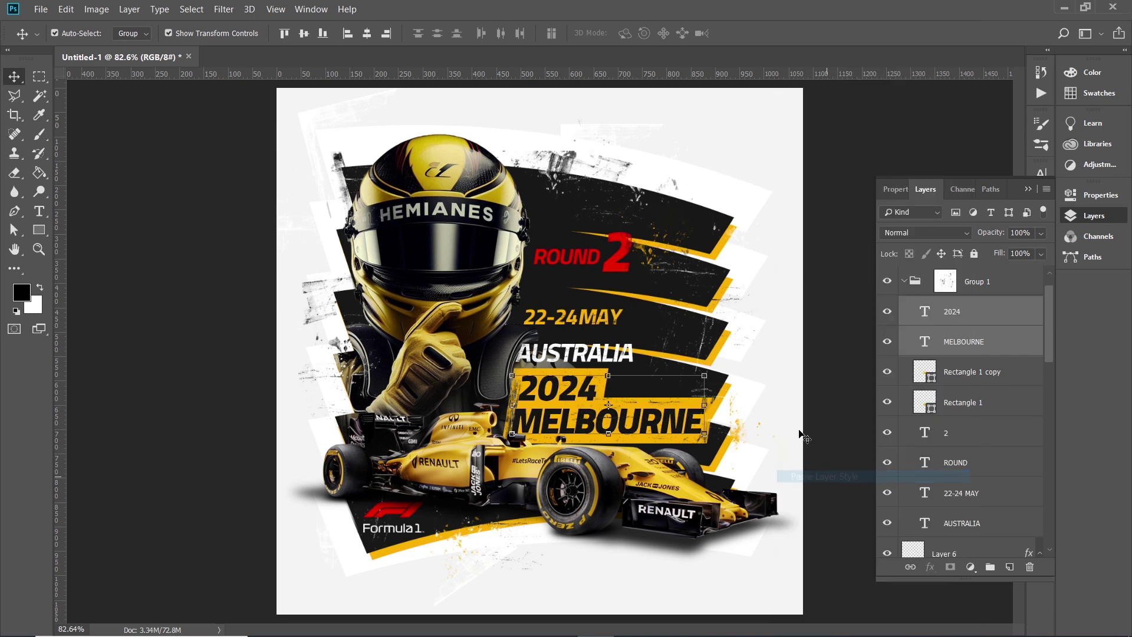
pyautogui.click(797, 328)
# Give Layer 0 a light grey e7e7e7 Color Overlay
pyautogui.scroll(-2, 716, 382)
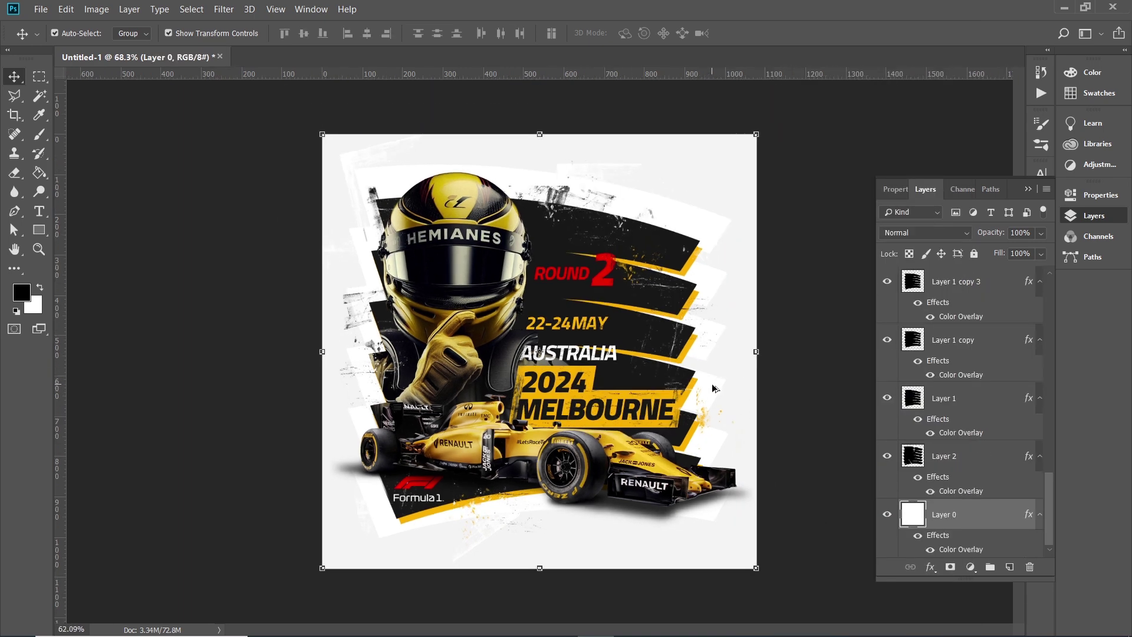
pyautogui.scroll(-1, 718, 386)
pyautogui.scroll(-1, 720, 393)
pyautogui.scroll(2, 606, 247)
pyautogui.doubleClick(961, 548)
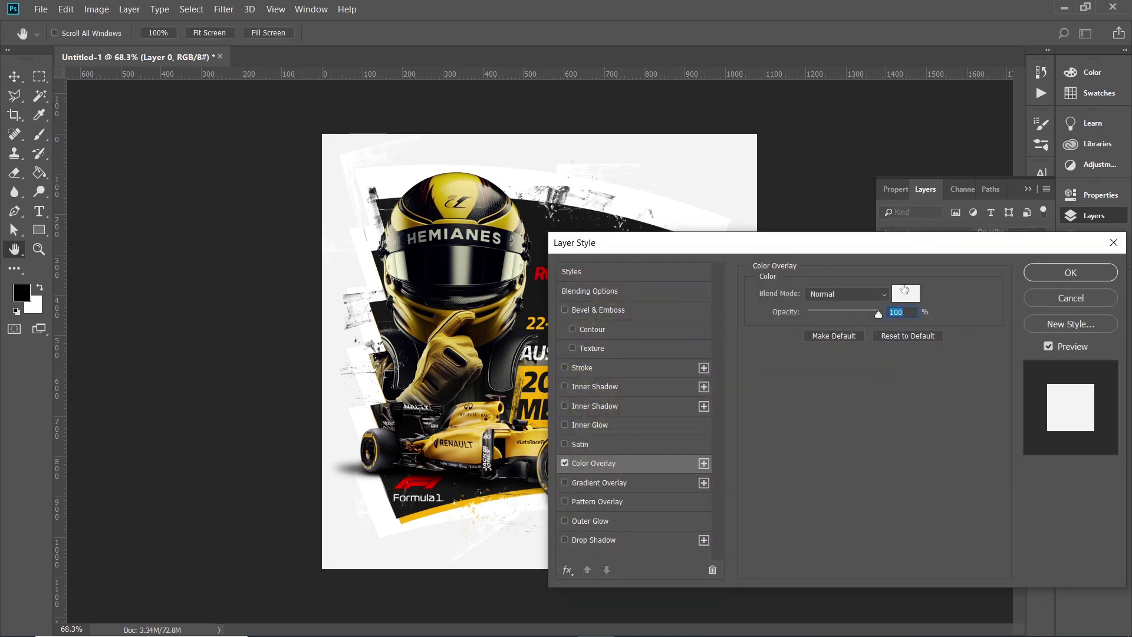
pyautogui.click(904, 288)
pyautogui.click(585, 397)
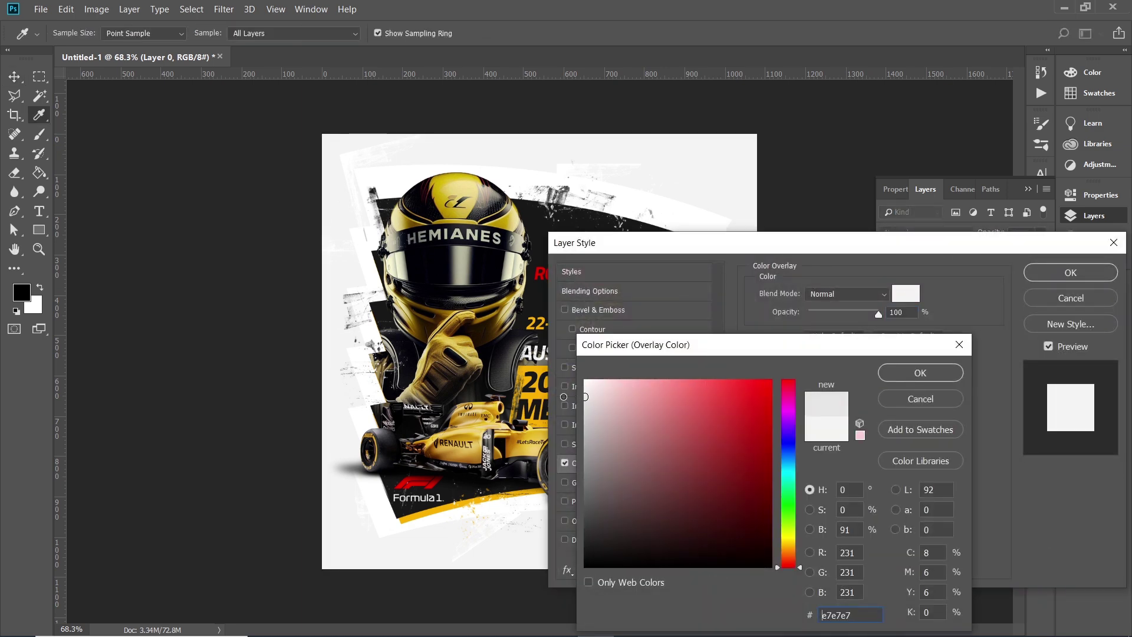
pyautogui.click(920, 372)
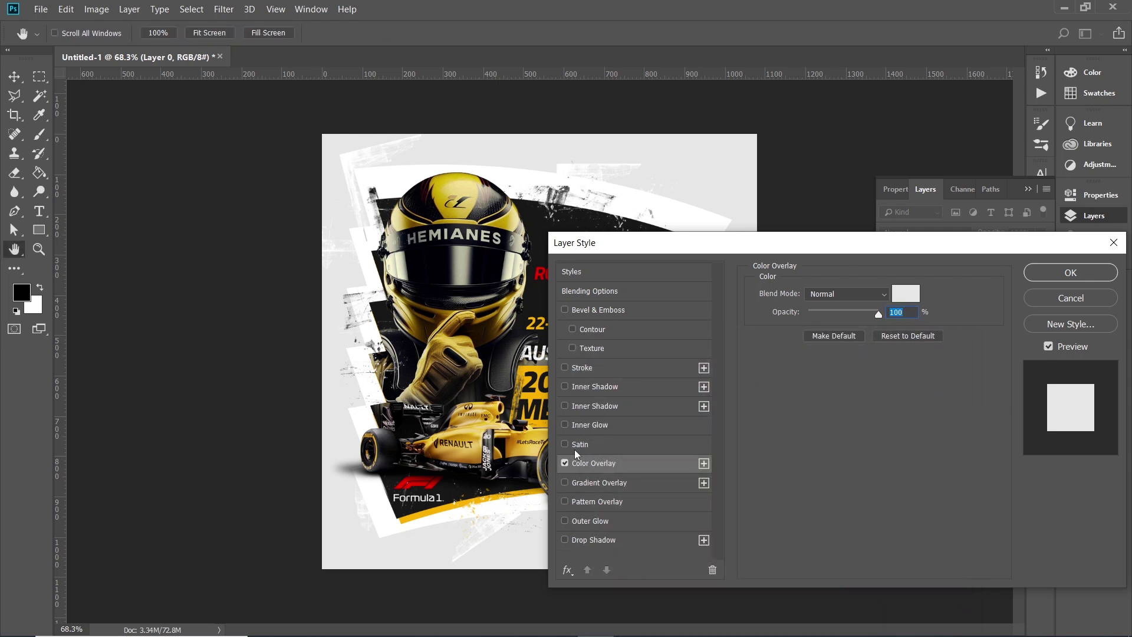
# Lighten the background overlay to f0f0f0 and apply the layer style
pyautogui.click(900, 296)
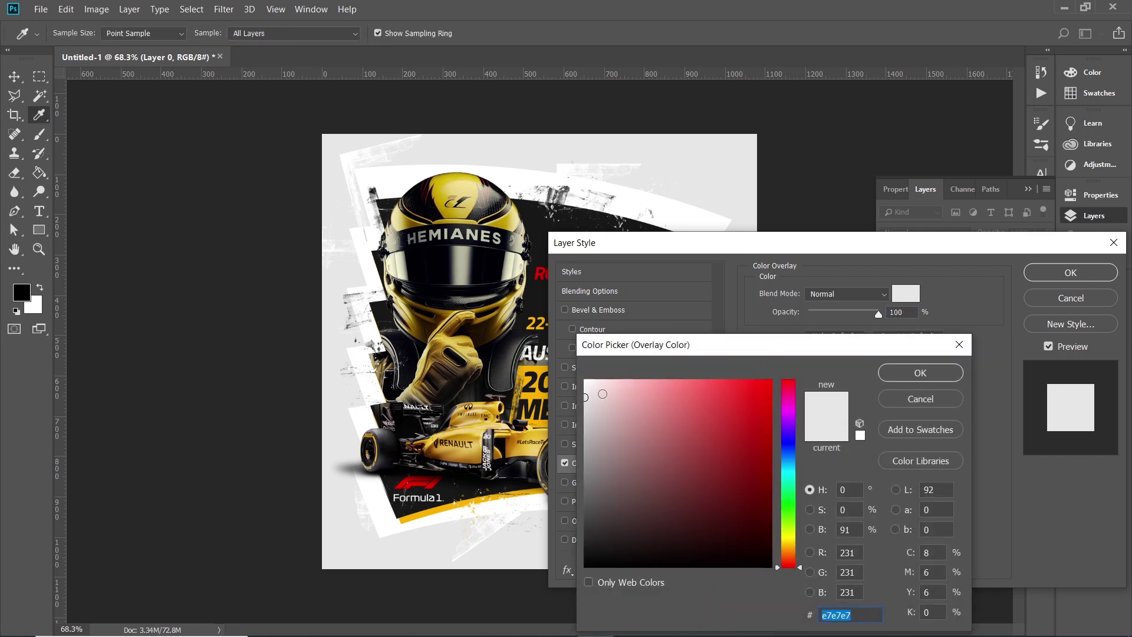
pyautogui.click(586, 393)
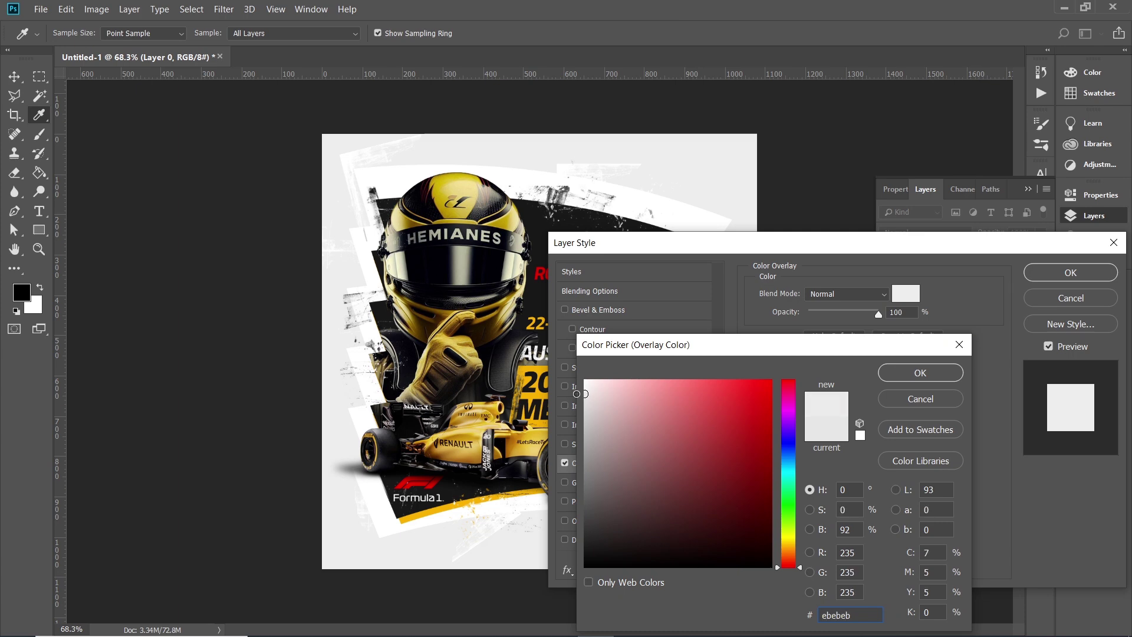
pyautogui.moveTo(585, 395); pyautogui.dragTo(570, 389)
pyautogui.click(895, 380)
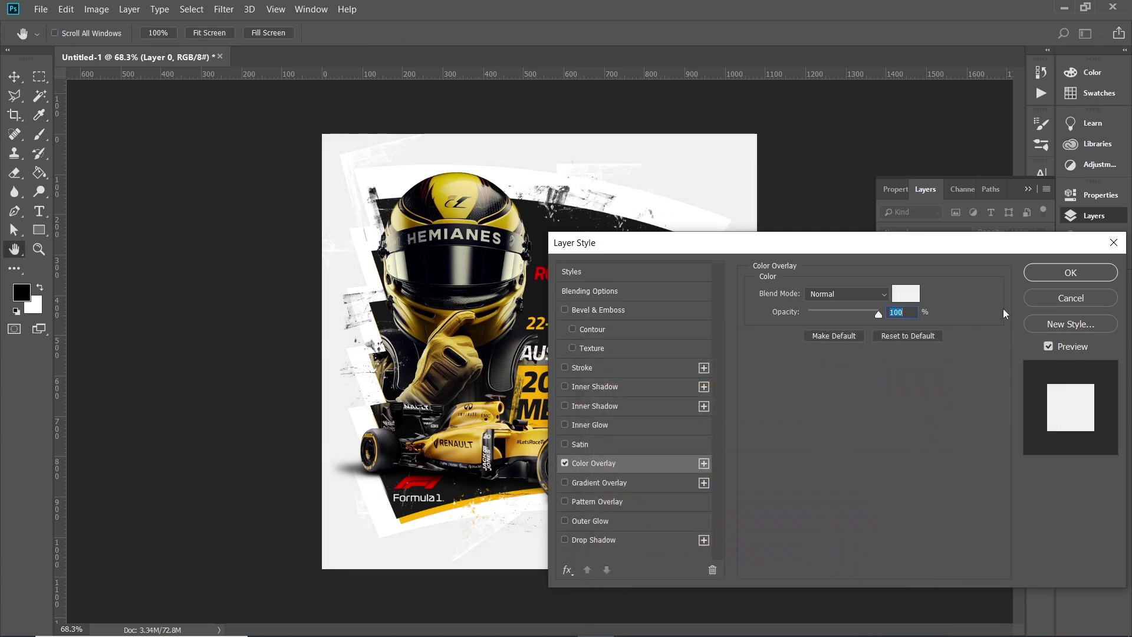
pyautogui.click(1070, 273)
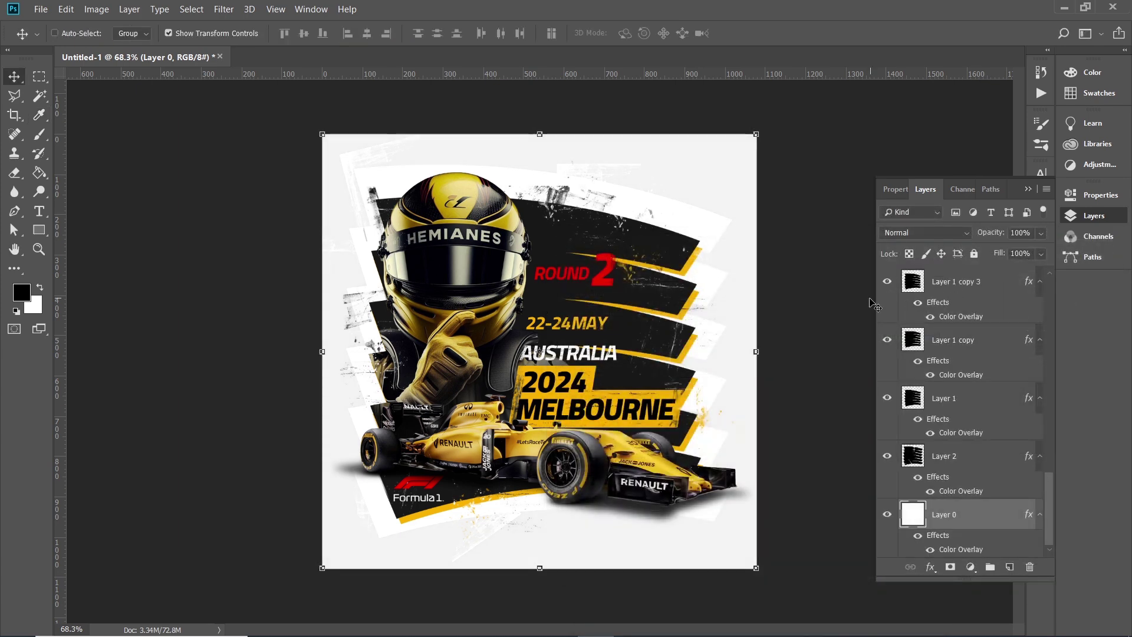
# Scale the F1 logo and Formula 1 text layers down to 92% together
pyautogui.click(437, 509)
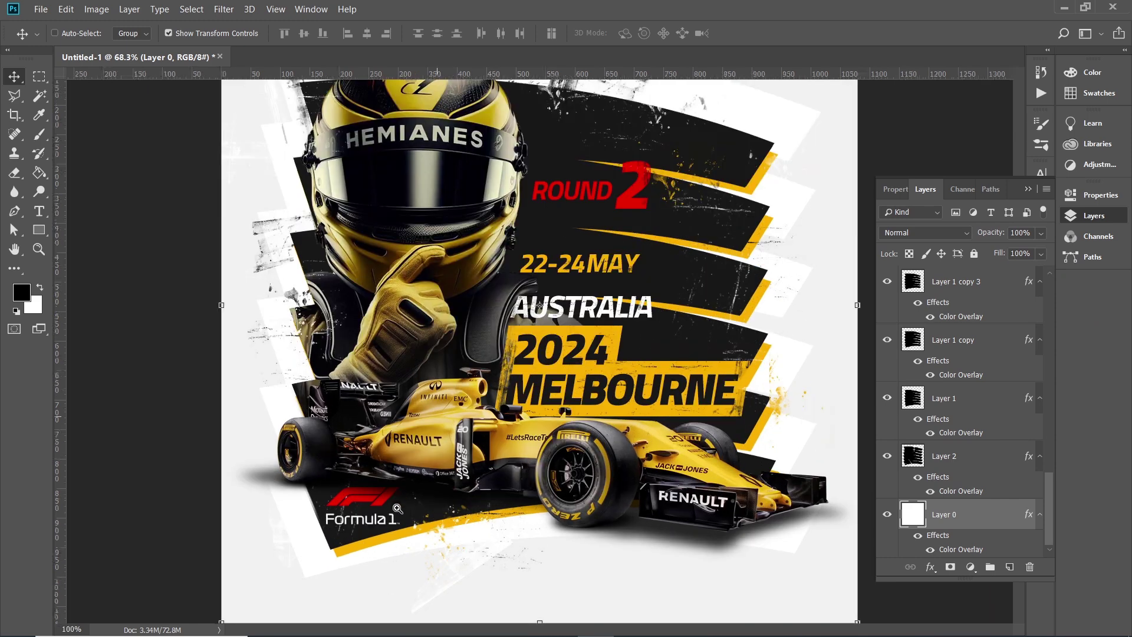
pyautogui.click(297, 500)
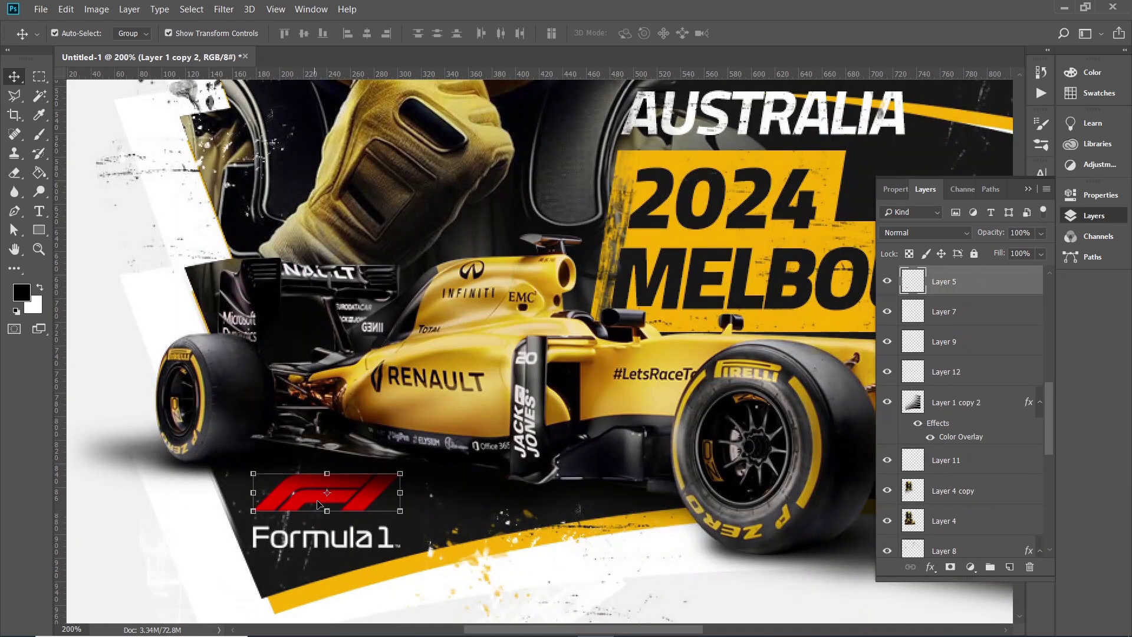
pyautogui.keyDown('shift'); pyautogui.click(311, 532); pyautogui.keyUp('shift')
pyautogui.moveTo(403, 469); pyautogui.dragTo(388, 479)
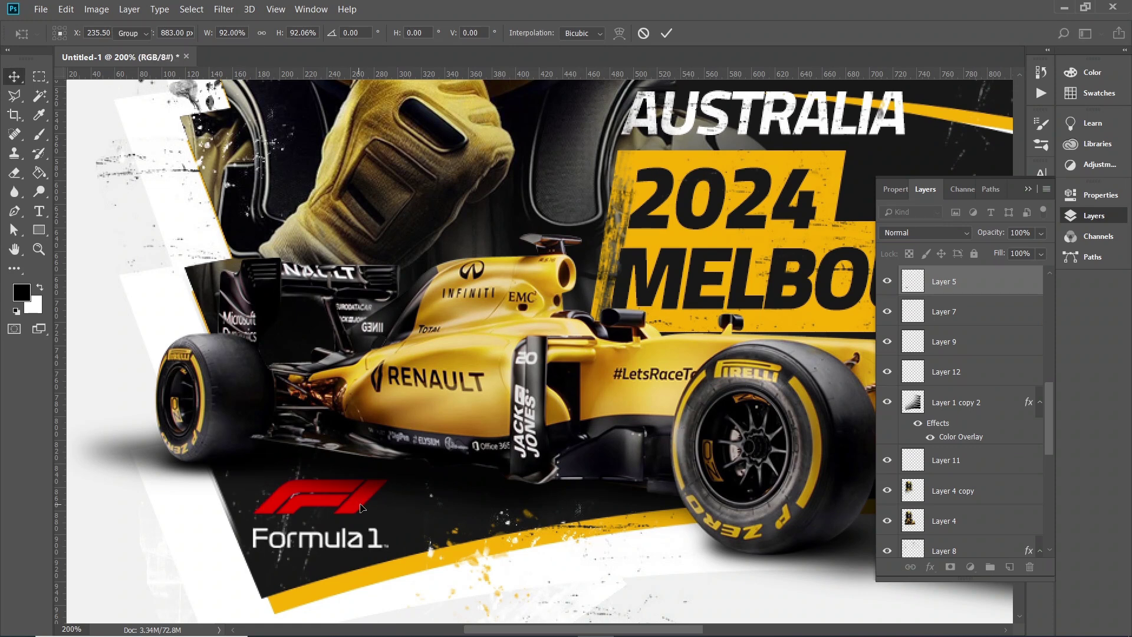
pyautogui.press('Return')
pyautogui.hotkey('ctrl', '0')
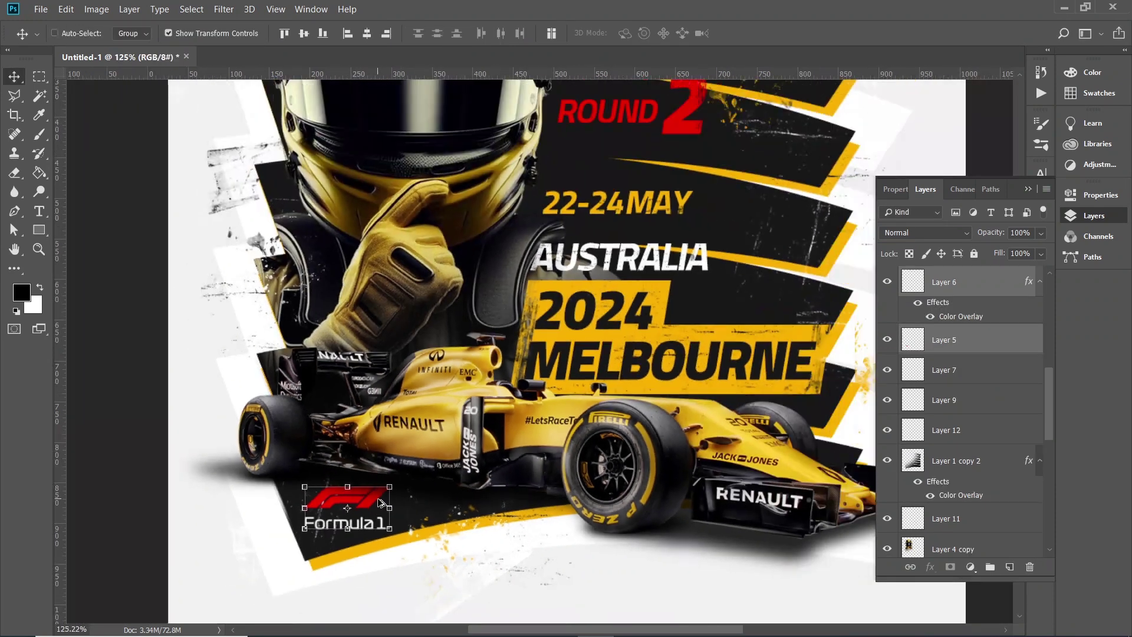
pyautogui.scroll(-5, 539, 436)
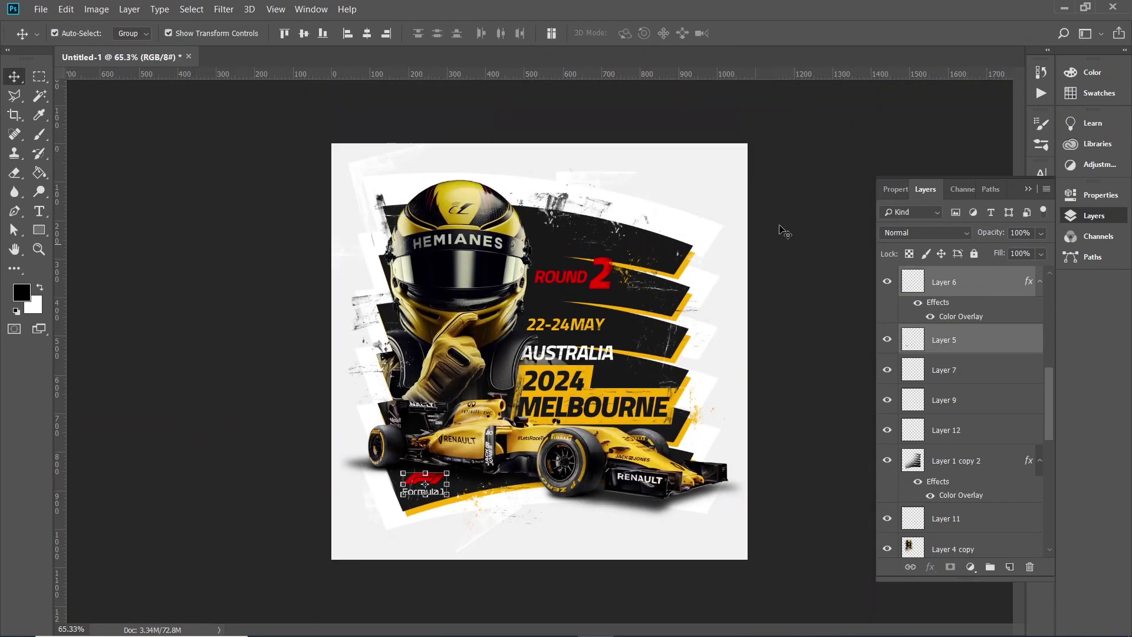
pyautogui.keyDown('ctrl'); pyautogui.click(776, 354); pyautogui.keyUp('ctrl')
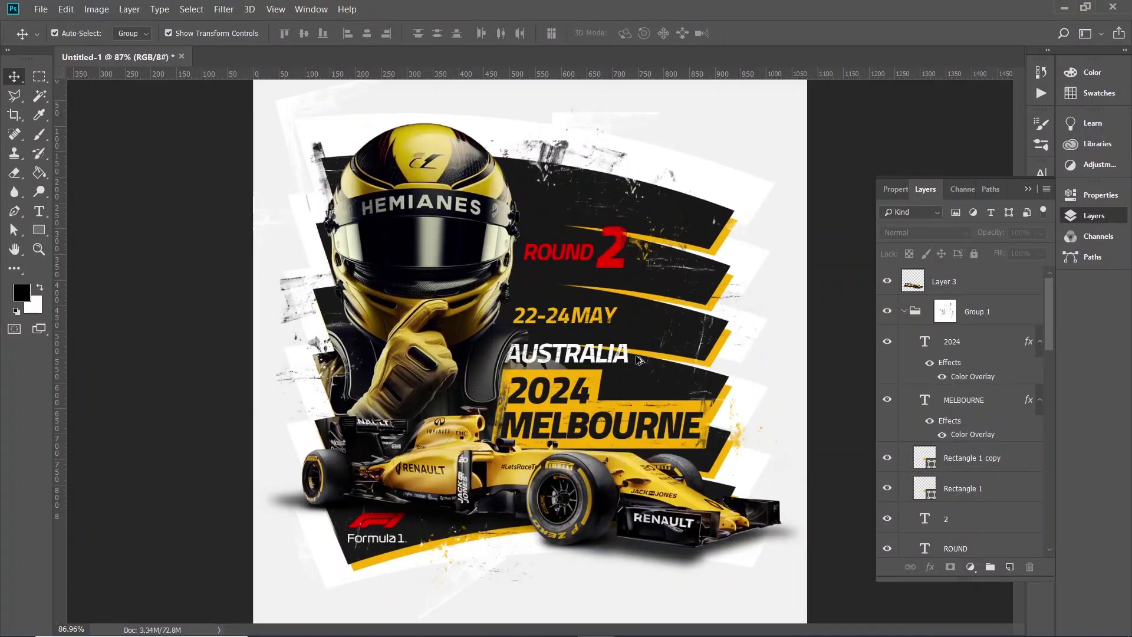
# Link Group 1's mask and nudge the headline group a few pixels lower
pyautogui.scroll(3, 634, 357)
pyautogui.scroll(3, 633, 357)
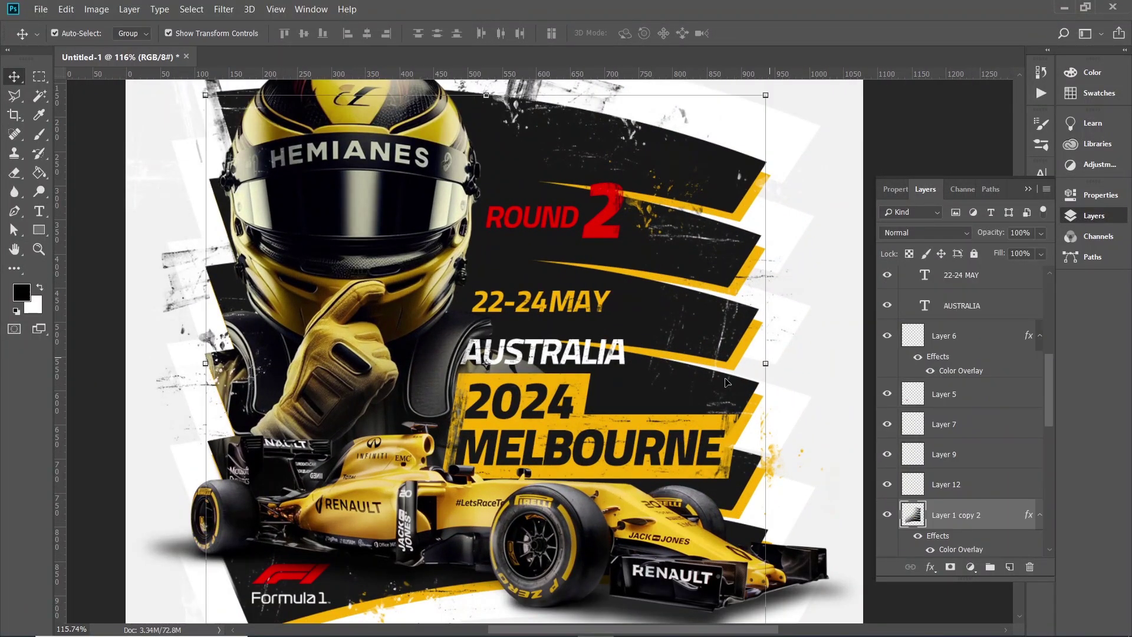
pyautogui.click(618, 360)
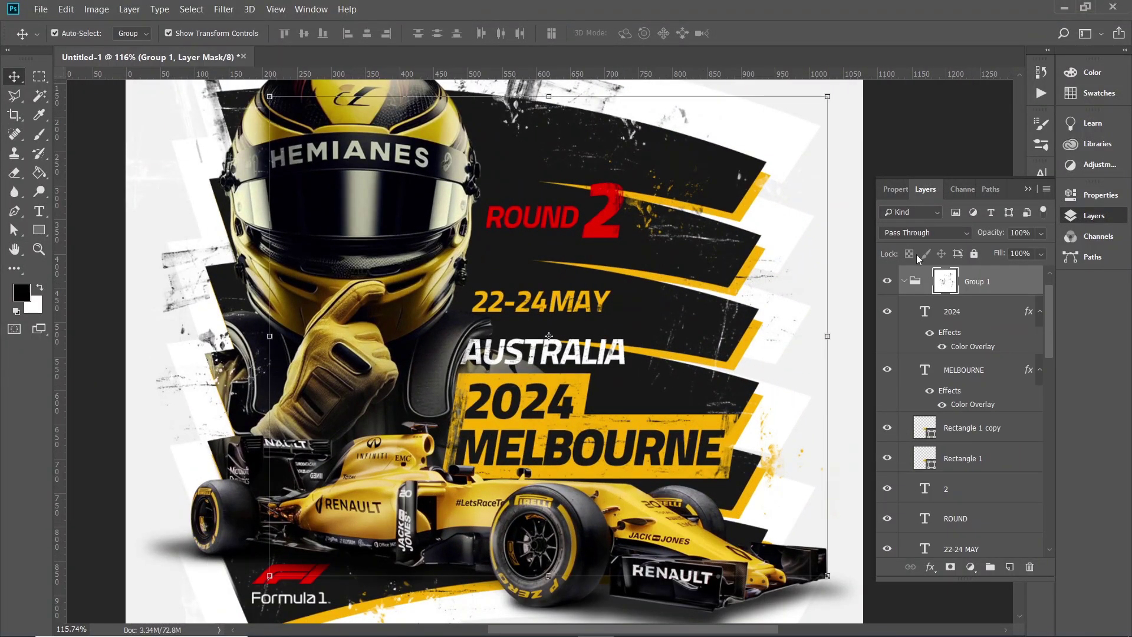
pyautogui.hotkey('shift', 'Down')
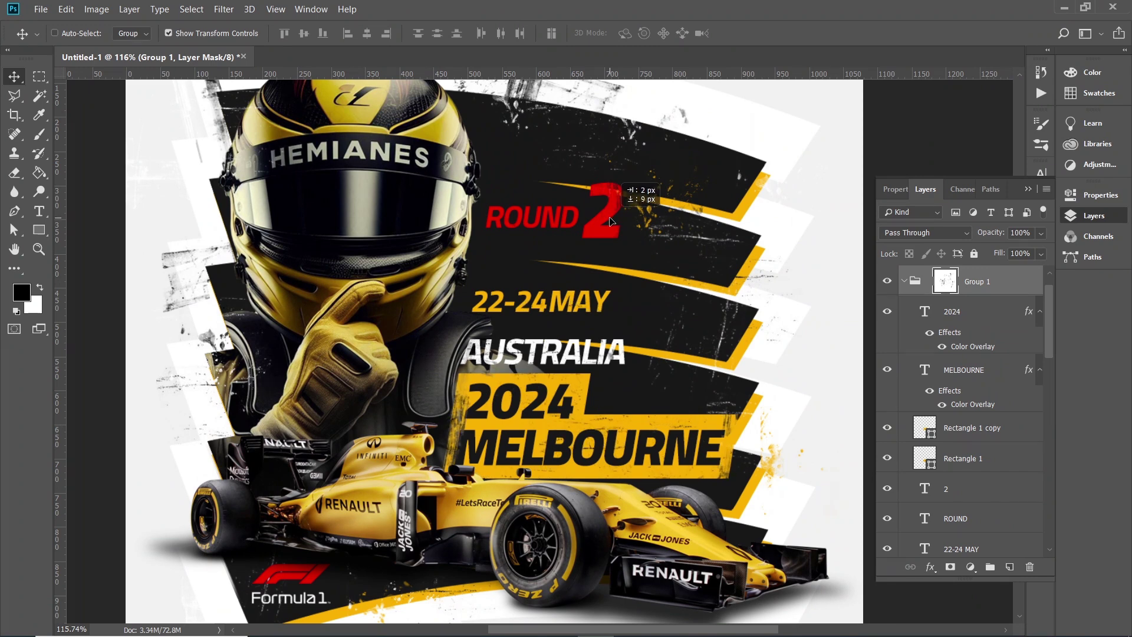
pyautogui.click(925, 283)
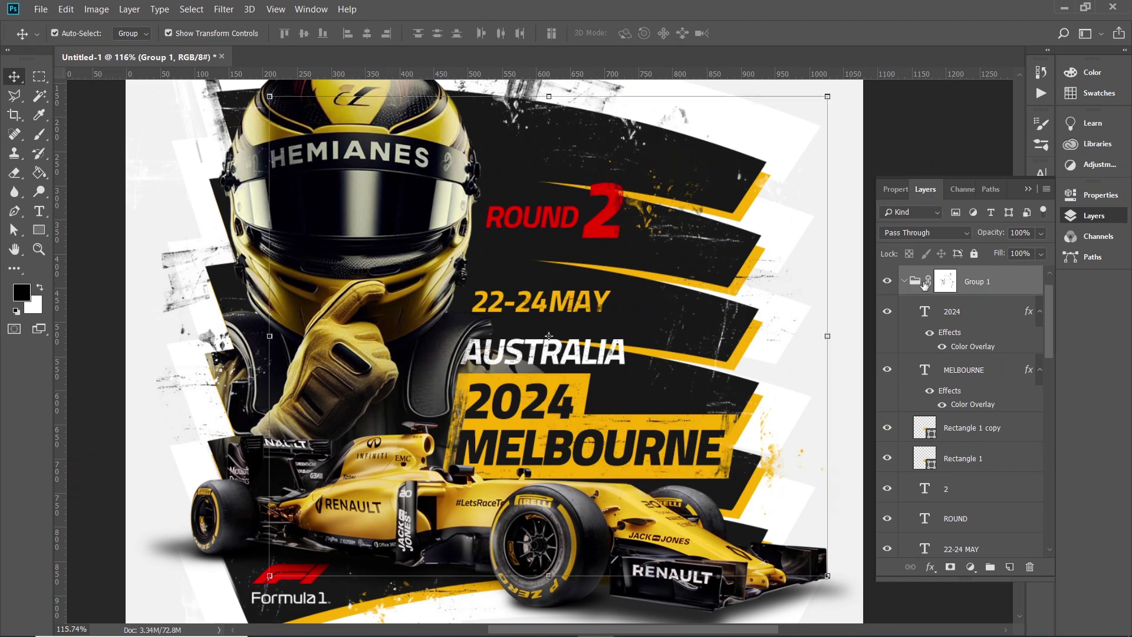
pyautogui.press('Down')
pyautogui.press('Down')
pyautogui.press('Down')
pyautogui.press('Down')
pyautogui.press('Down')
pyautogui.press('Down')
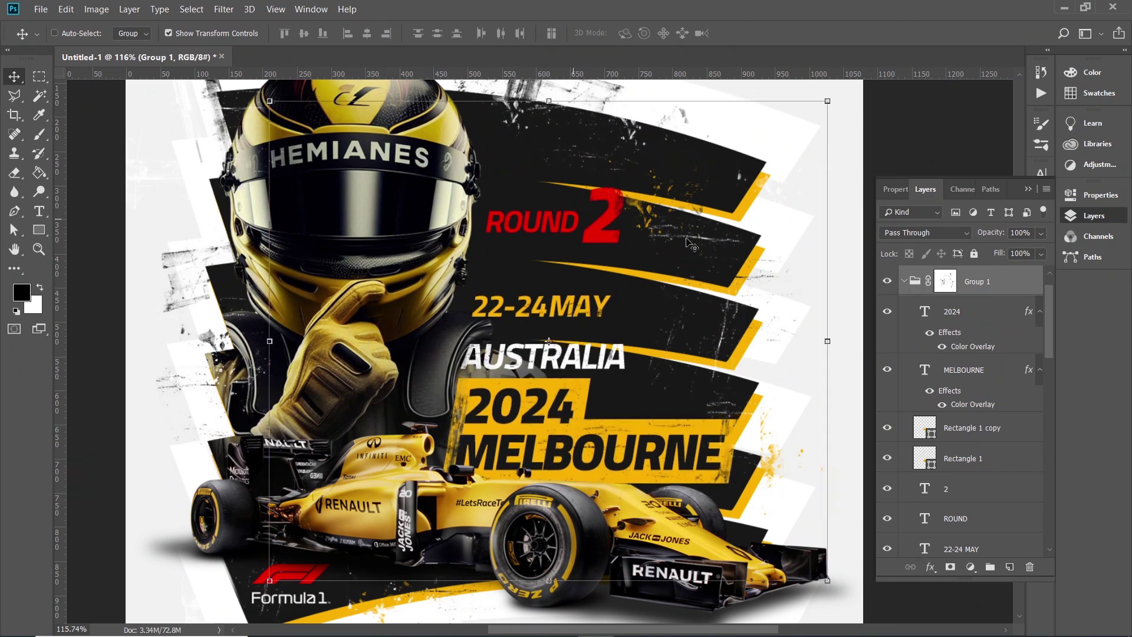
# Move the ROUND and 2 text layers down about 16 px
pyautogui.scroll(-3, 981, 423)
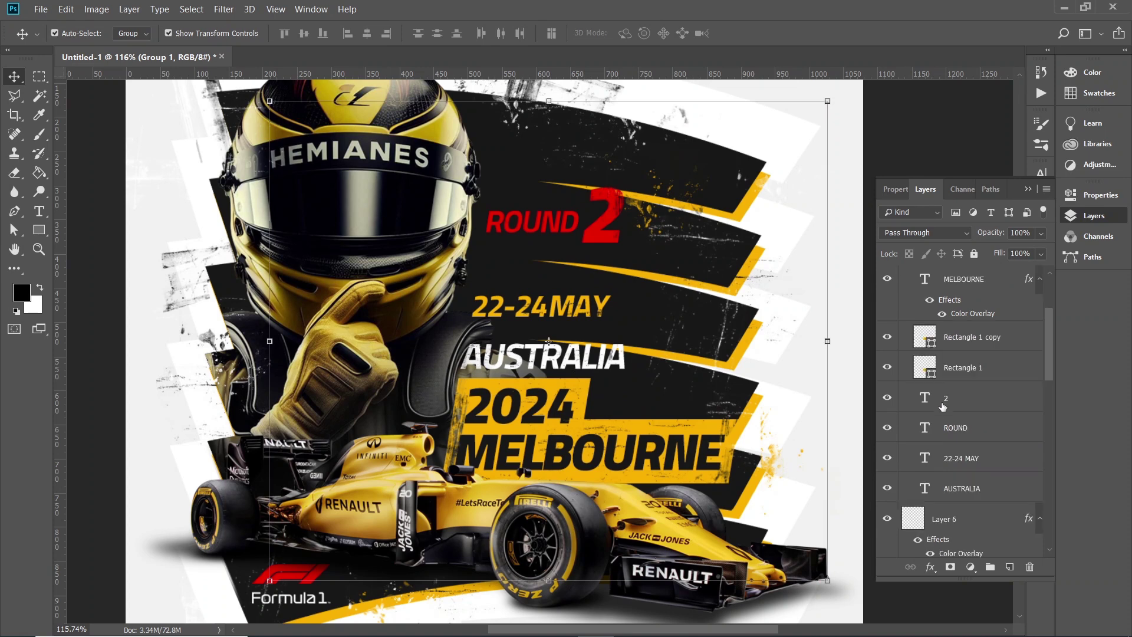
pyautogui.click(941, 405)
pyautogui.keyDown('shift'); pyautogui.click(955, 427); pyautogui.keyUp('shift')
pyautogui.moveTo(753, 220); pyautogui.dragTo(752, 231)
# Scale the AUSTRALIA text layer up to about 110%
pyautogui.rightClick(576, 376)
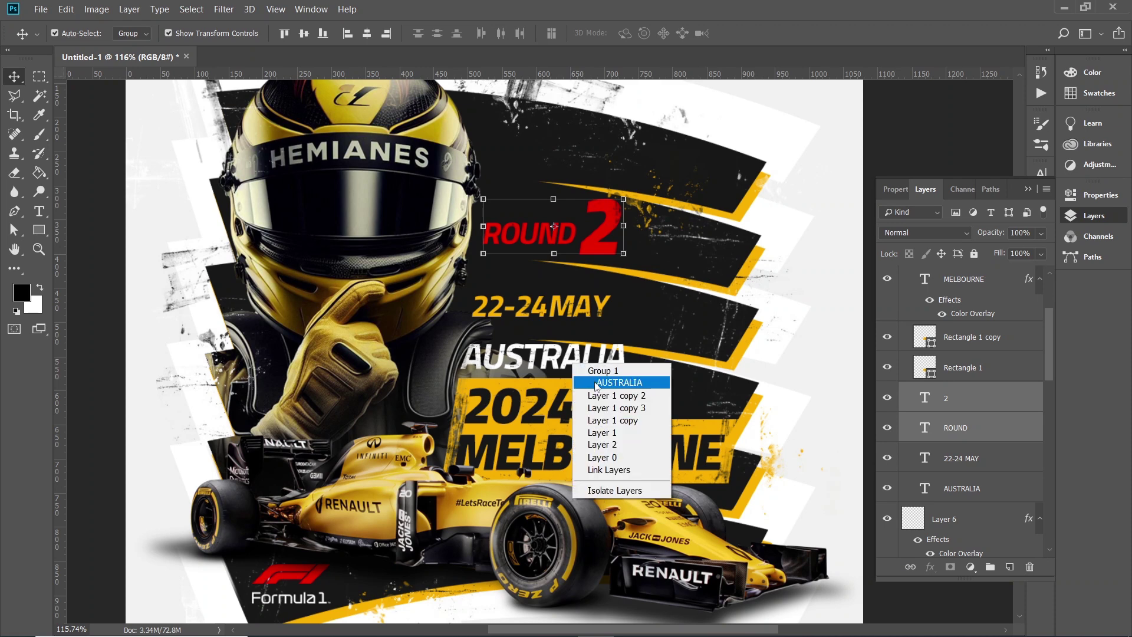
pyautogui.click(607, 382)
pyautogui.moveTo(634, 343)
pyautogui.mouseDown()
pyautogui.moveTo(612, 342)
pyautogui.moveTo(649, 330)
pyautogui.mouseUp()
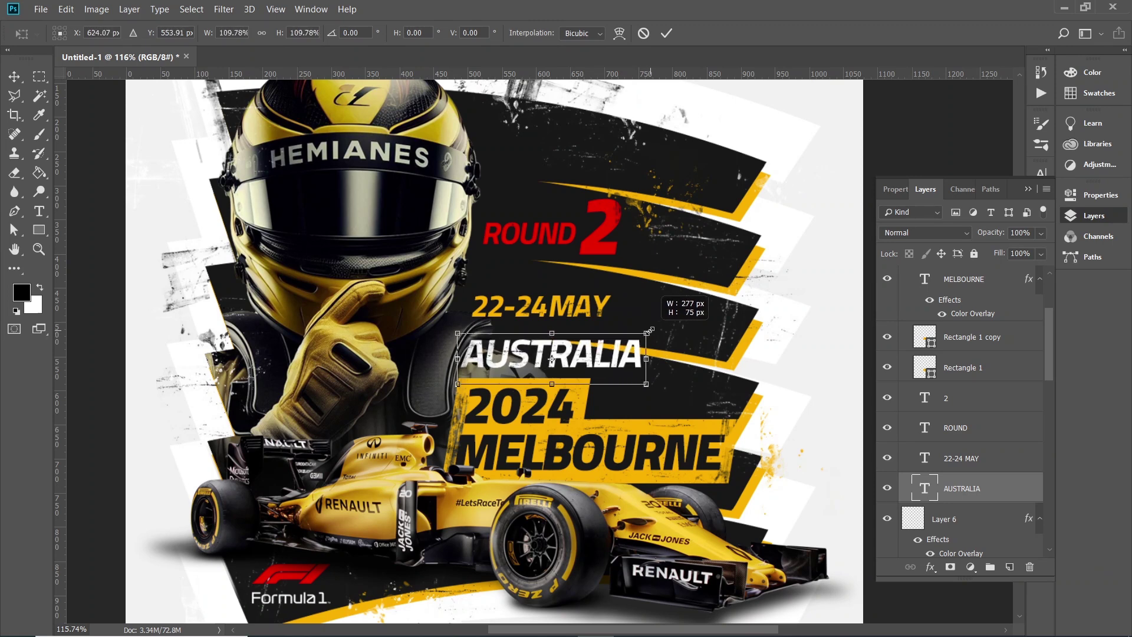
pyautogui.moveTo(649, 330); pyautogui.dragTo(636, 340)
pyautogui.press('Return')
pyautogui.scroll(-2, 620, 346)
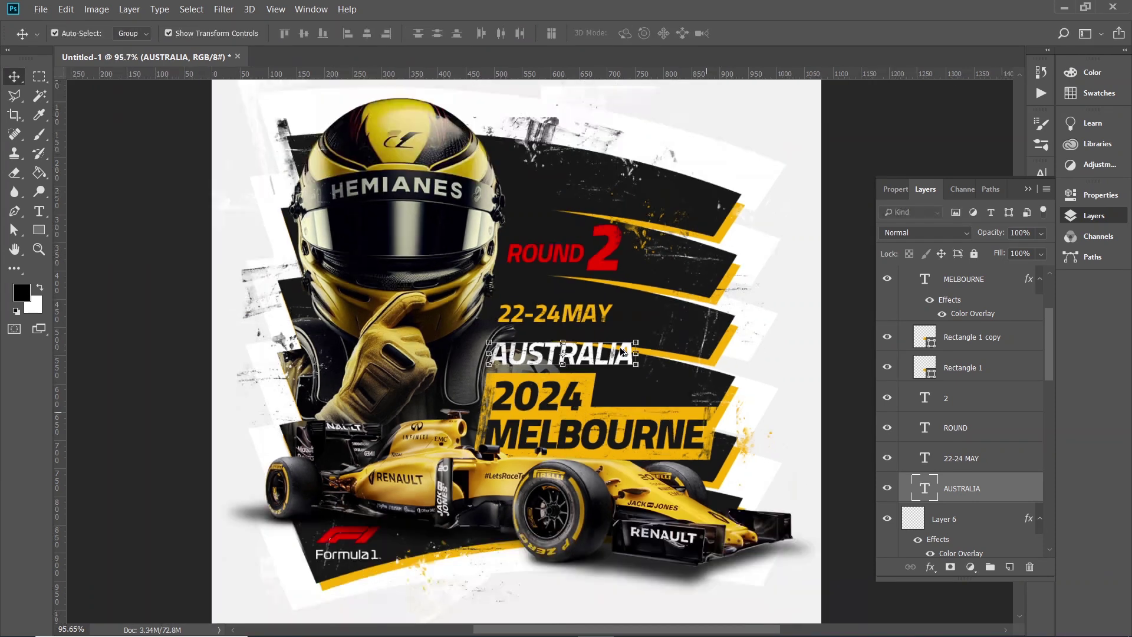
pyautogui.scroll(-2, 620, 347)
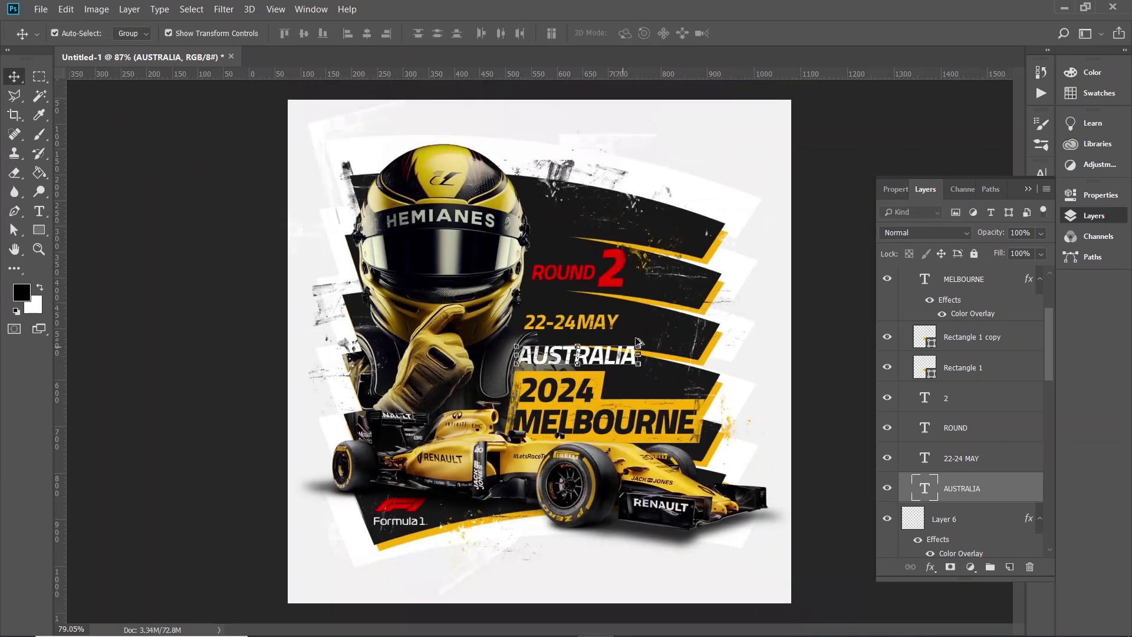
# Select the stripe layers Layer 1 copy 3, Layer 1 copy and Layer 1 together
pyautogui.click(801, 219)
pyautogui.scroll(-2, 932, 378)
pyautogui.scroll(-2, 933, 394)
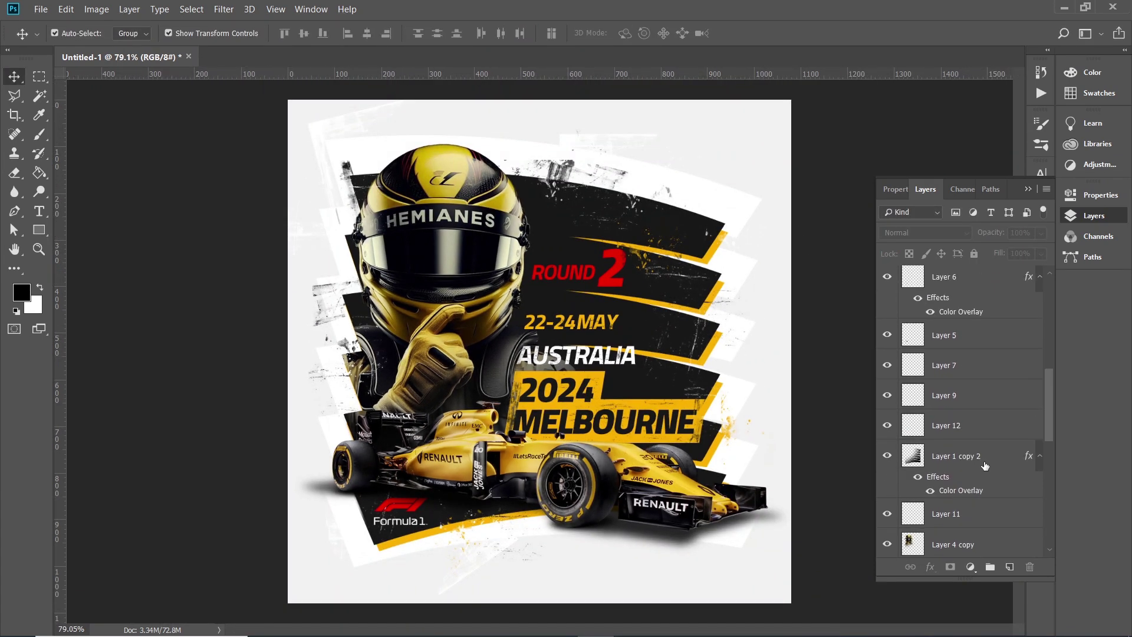
pyautogui.scroll(-2, 932, 412)
pyautogui.click(936, 428)
pyautogui.scroll(-3, 956, 454)
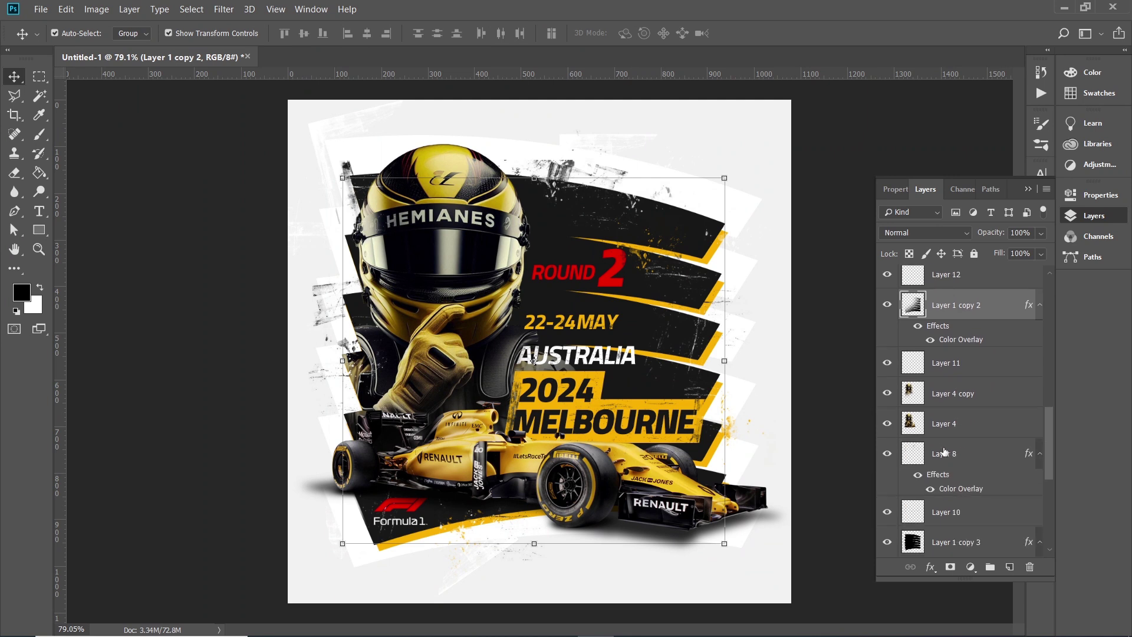
pyautogui.scroll(-2, 945, 453)
pyautogui.click(945, 452)
pyautogui.keyDown('ctrl'); pyautogui.click(945, 507); pyautogui.keyUp('ctrl')
pyautogui.scroll(-1, 945, 506)
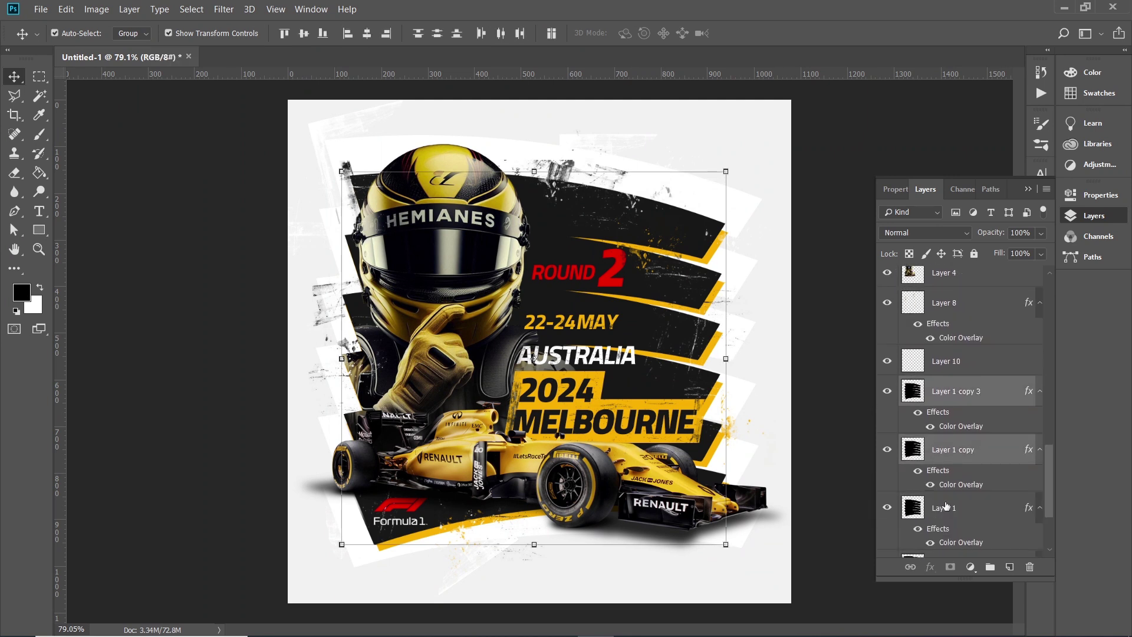
pyautogui.scroll(-1, 946, 506)
pyautogui.keyDown('ctrl'); pyautogui.click(946, 490); pyautogui.keyUp('ctrl')
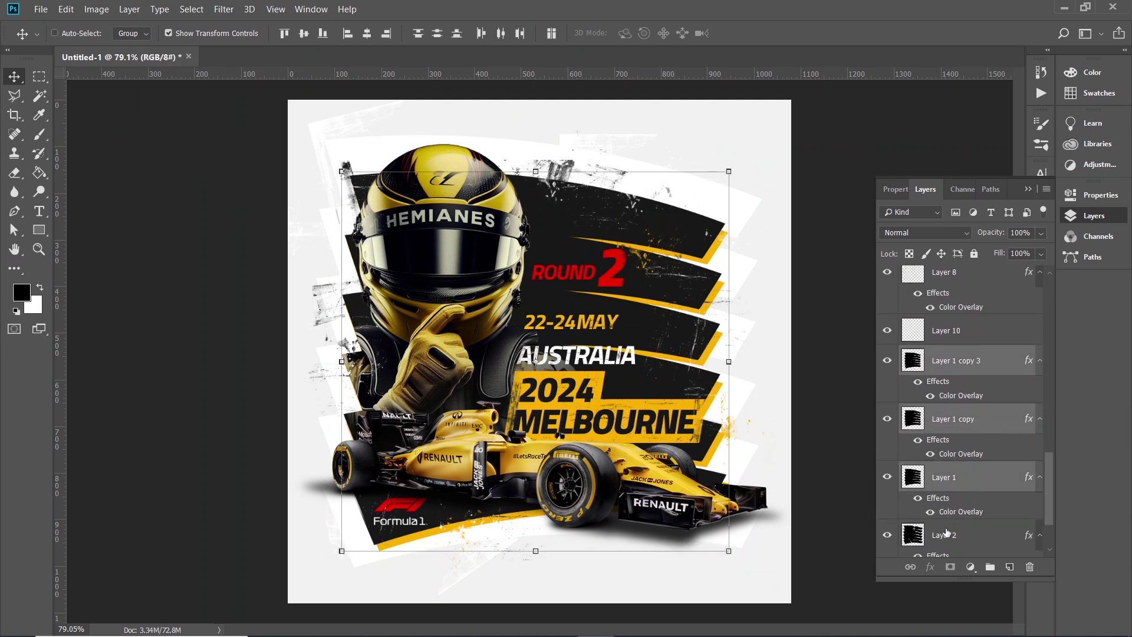
pyautogui.scroll(3, 946, 532)
pyautogui.scroll(-4, 923, 460)
pyautogui.scroll(-2, 924, 472)
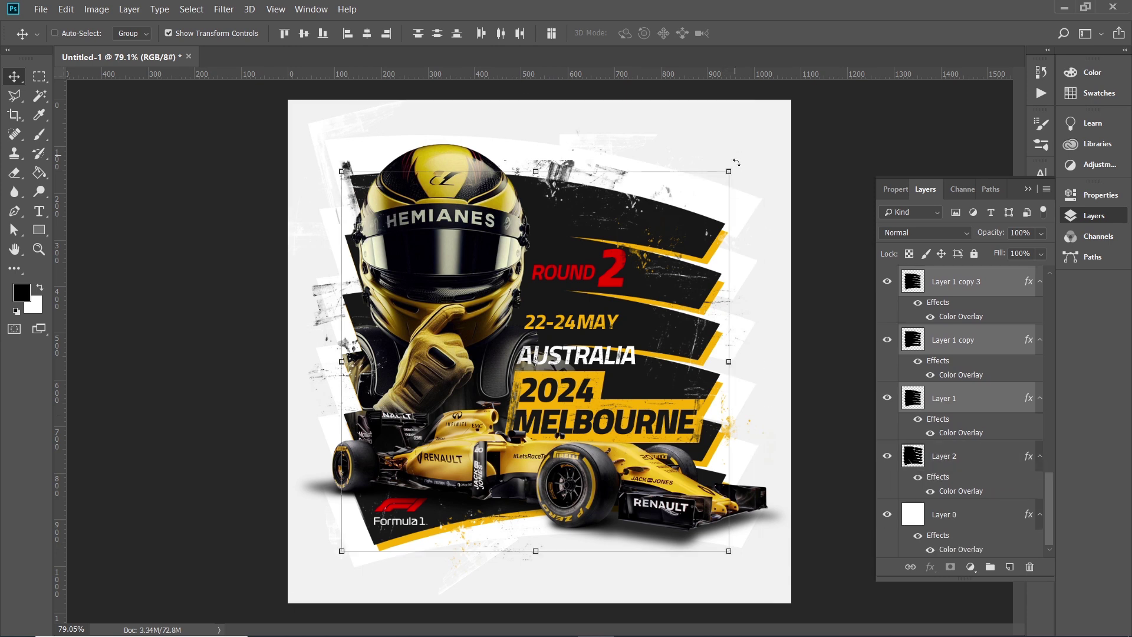
# Rotate the selected brush stripes to about -2 degrees and commit
pyautogui.moveTo(736, 163); pyautogui.dragTo(734, 152)
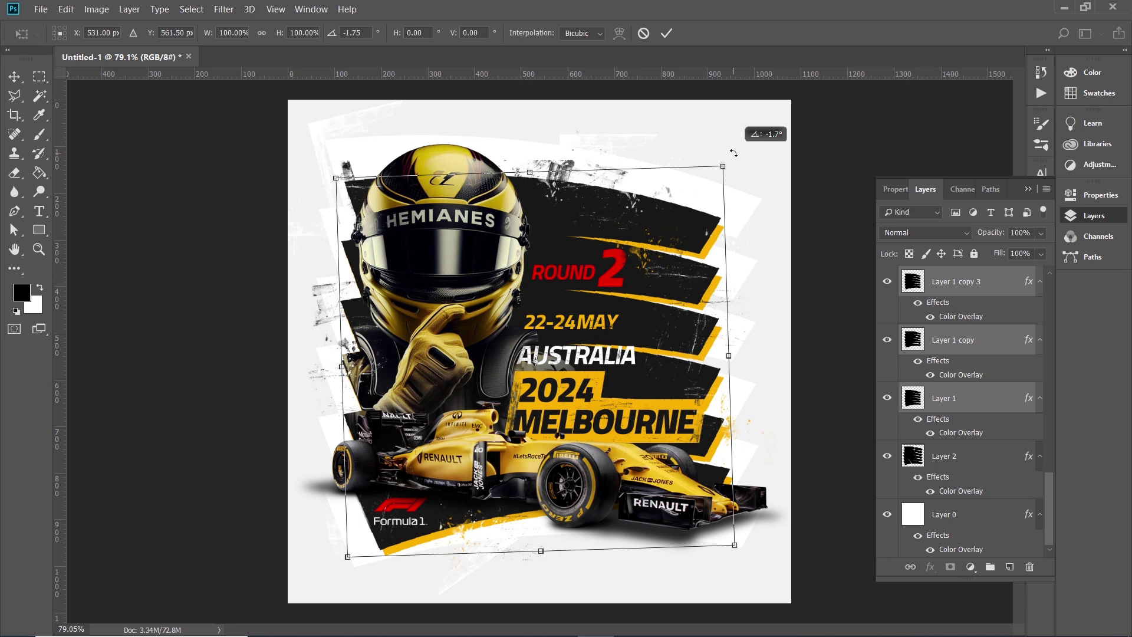
pyautogui.moveTo(733, 152); pyautogui.dragTo(732, 144)
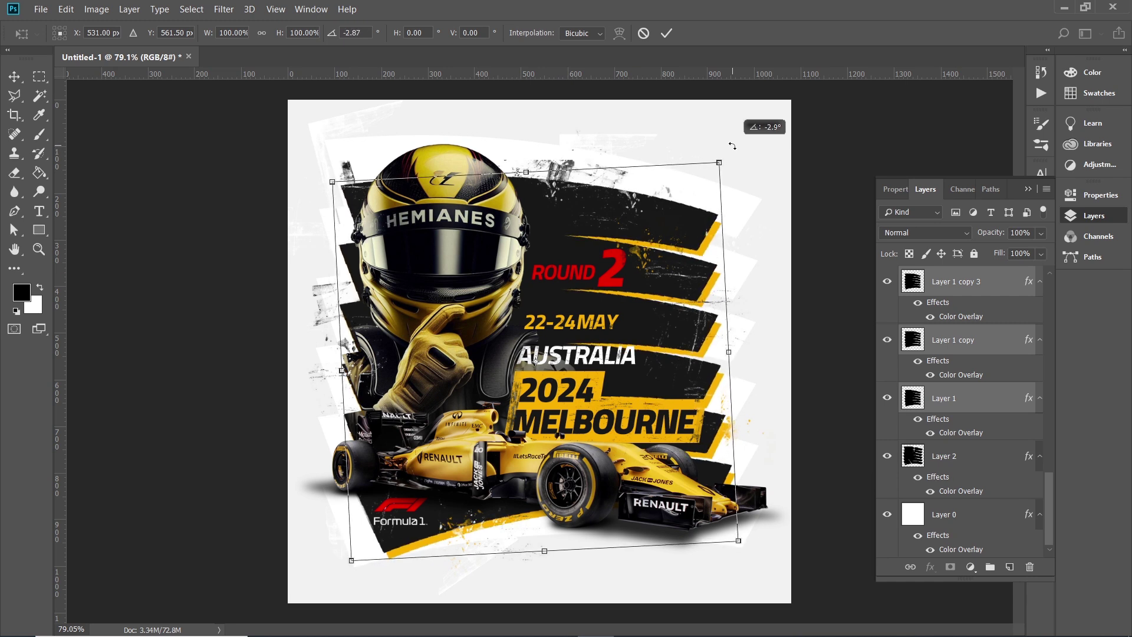
pyautogui.moveTo(732, 144); pyautogui.dragTo(733, 149)
pyautogui.press('Return')
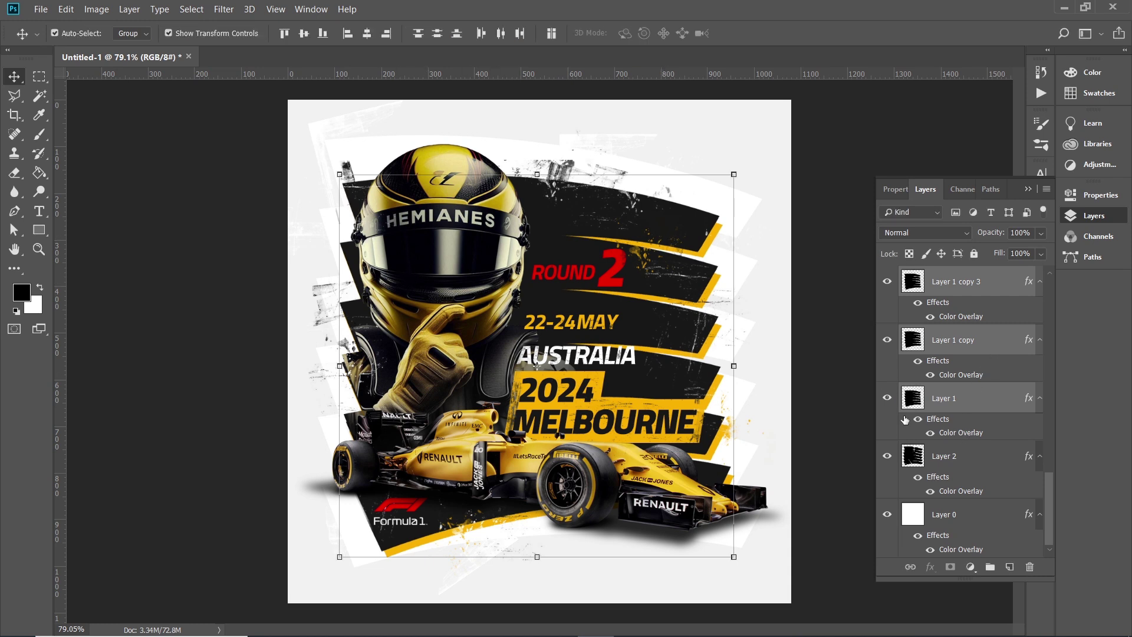
# Move the F1 logo and Formula1 text about 5 px right and 16 px down
pyautogui.click(403, 508)
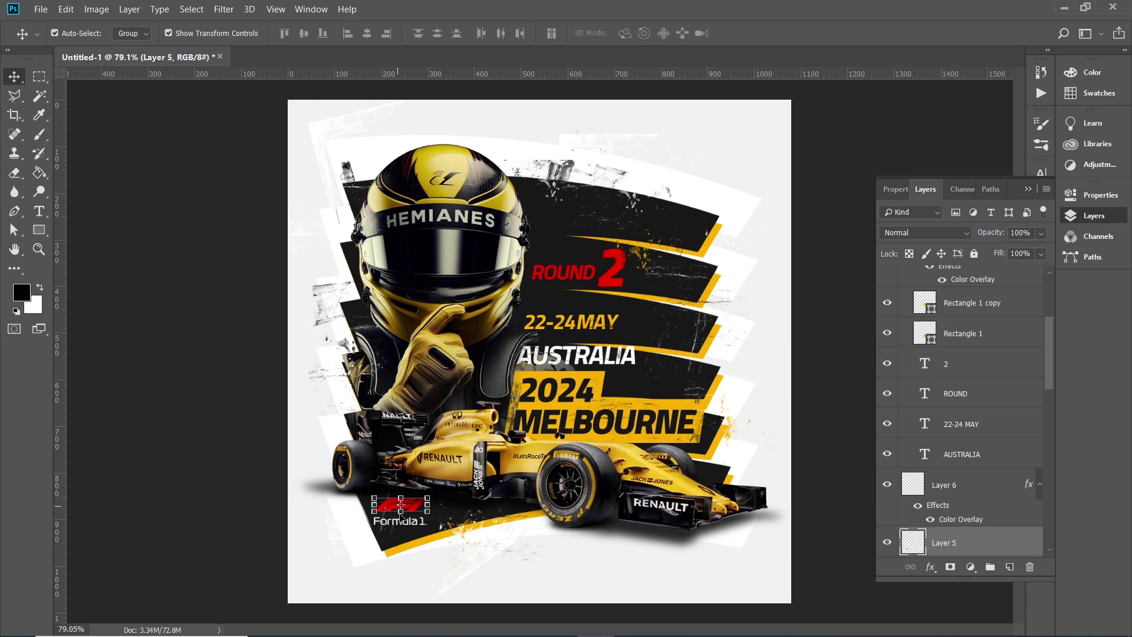
pyautogui.keyDown('ctrl'); pyautogui.click(975, 494); pyautogui.keyUp('ctrl')
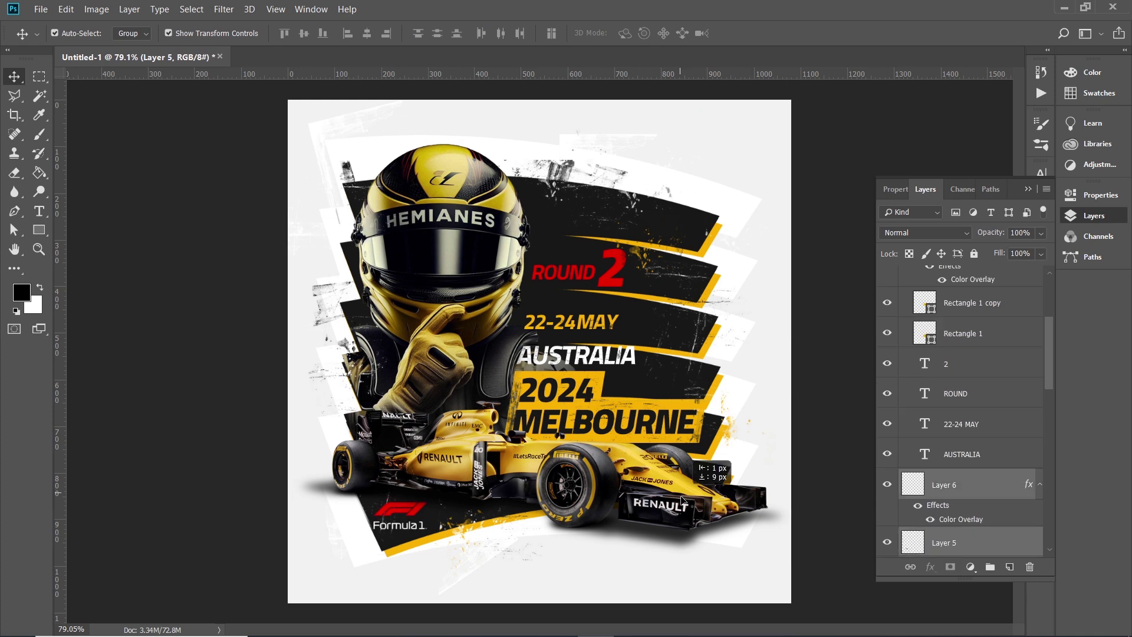
pyautogui.moveTo(681, 490); pyautogui.dragTo(684, 499)
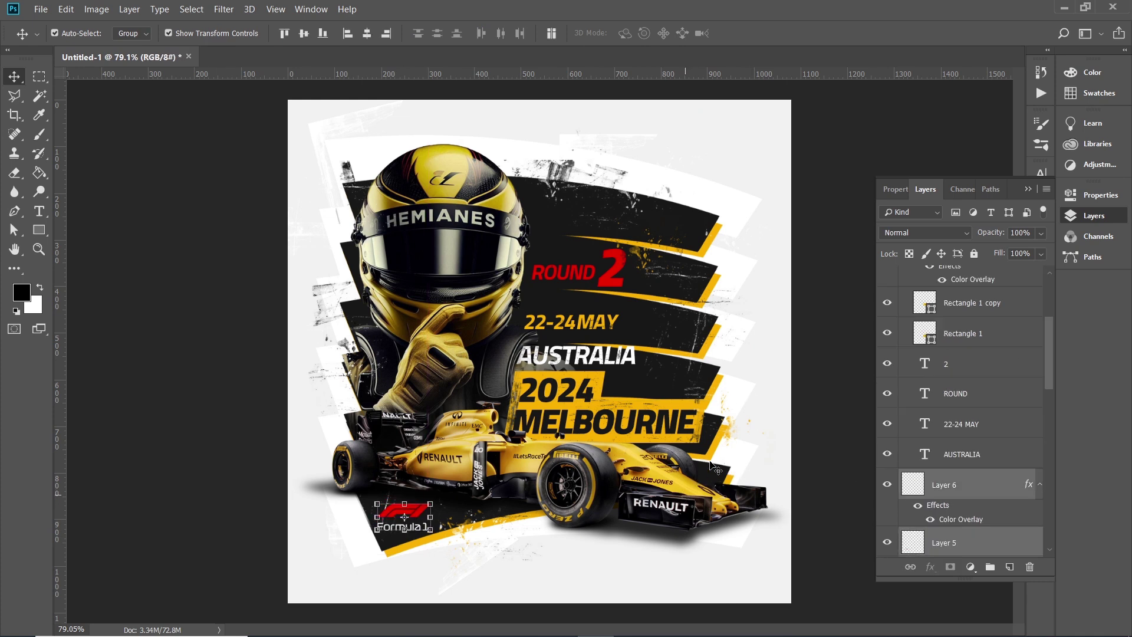
pyautogui.scroll(-1, 736, 376)
pyautogui.scroll(-1, 743, 391)
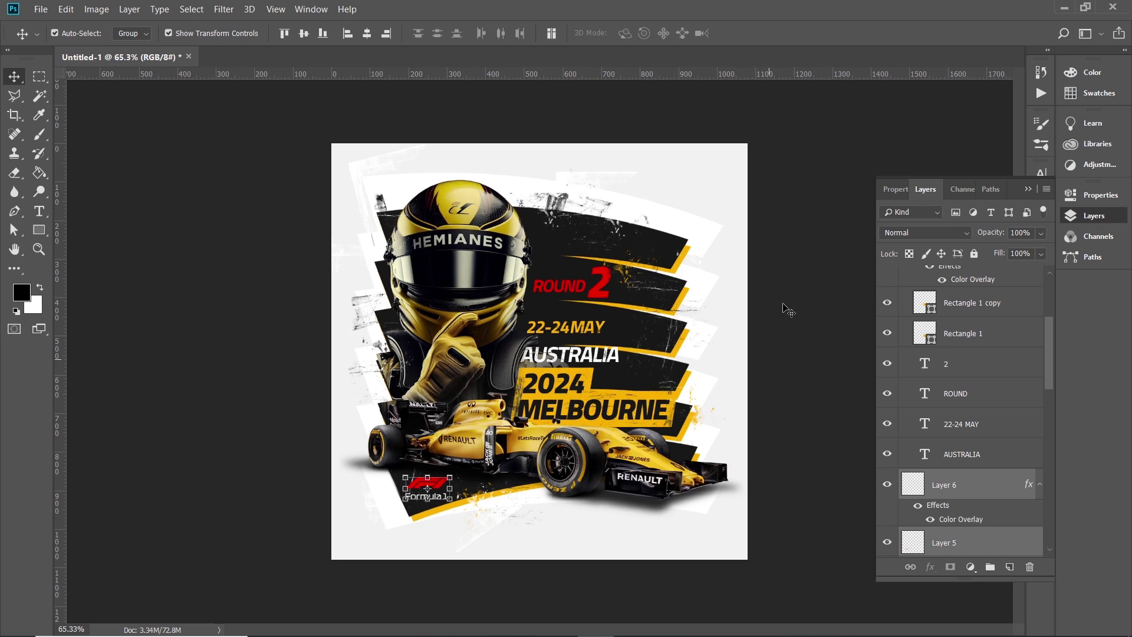
pyautogui.click(788, 308)
pyautogui.scroll(-1, 681, 282)
pyautogui.scroll(-1, 681, 283)
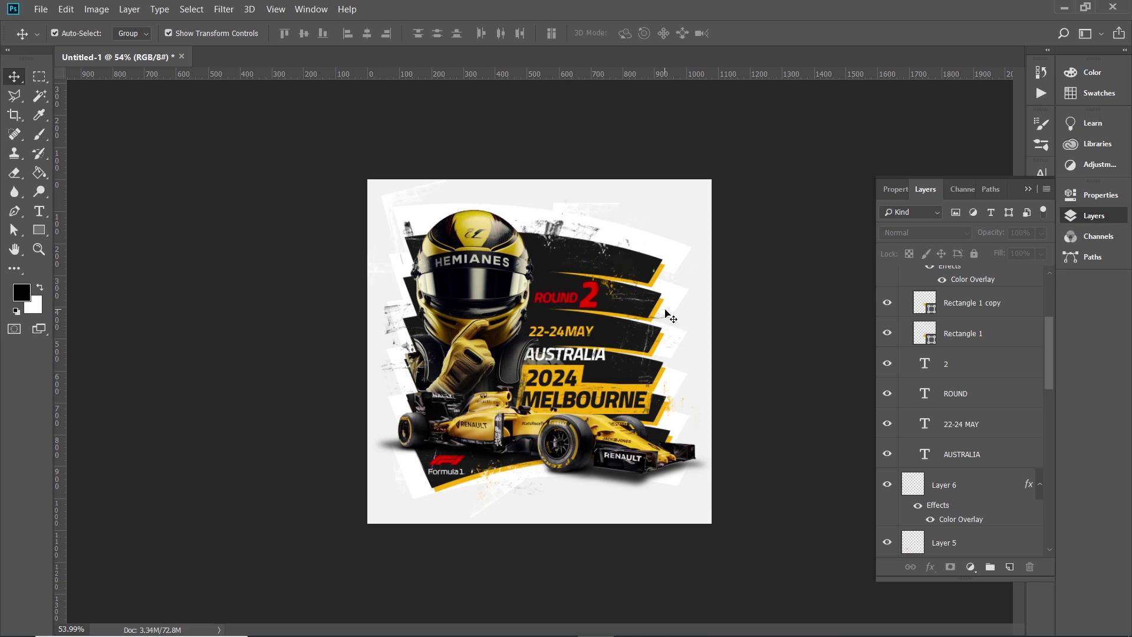
# Toggle undo and redo to compare the layout before and after the recent moves
pyautogui.hotkey('ctrl', 'z')
pyautogui.hotkey('ctrl', 'z')
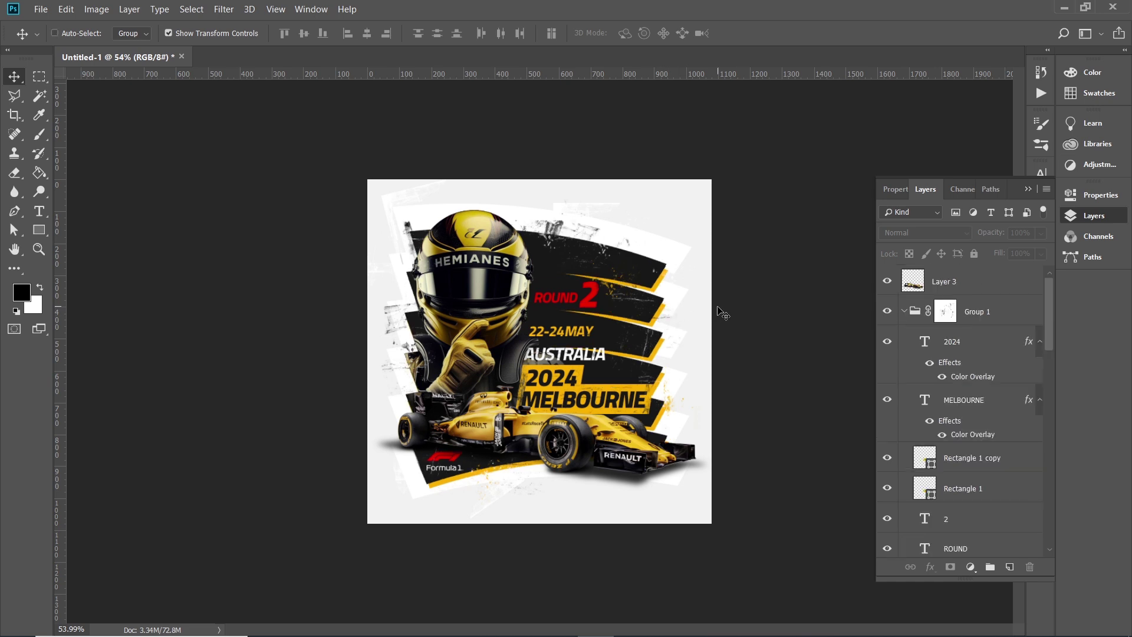
pyautogui.hotkey('ctrl', 'shift', 'z')
pyautogui.hotkey('ctrl', 'z')
pyautogui.hotkey('ctrl', 'shift', 'z')
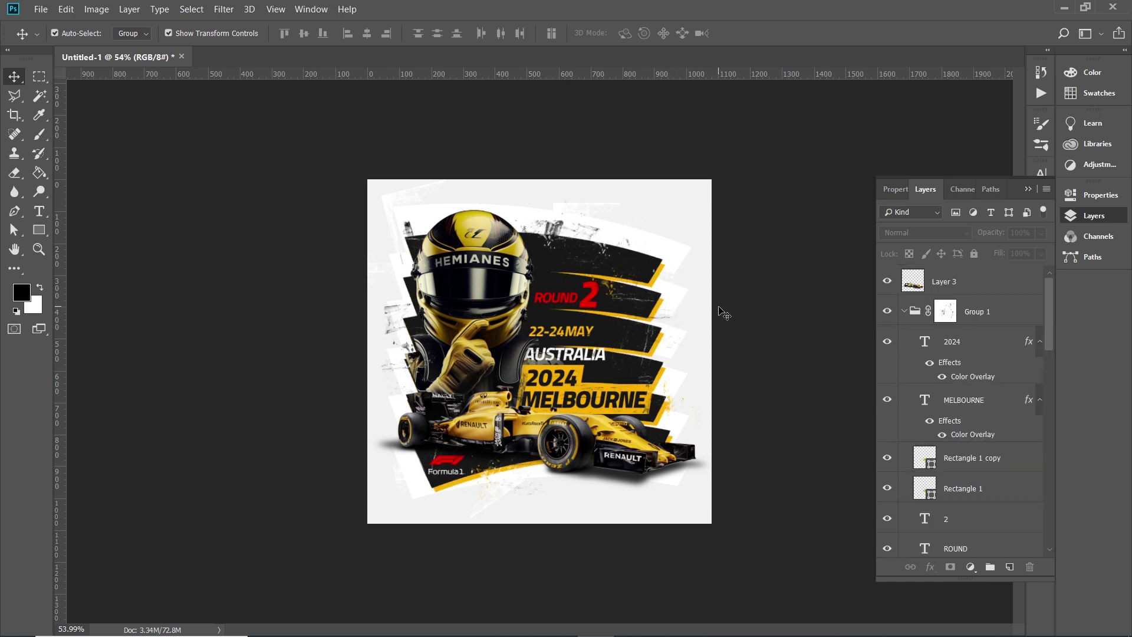
pyautogui.hotkey('ctrl', 'z')
pyautogui.hotkey('ctrl', 'shift', 'z')
pyautogui.scroll(-2, 922, 386)
pyautogui.scroll(-3, 931, 401)
pyautogui.scroll(-3, 940, 415)
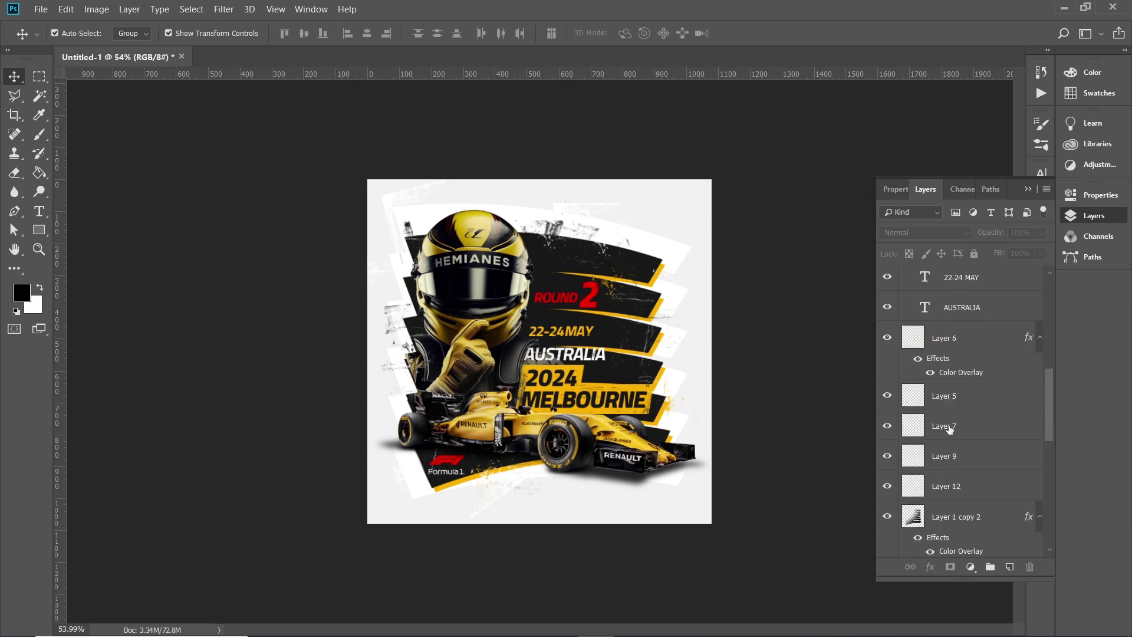
pyautogui.scroll(-3, 949, 429)
pyautogui.scroll(-3, 949, 428)
pyautogui.scroll(-2, 943, 415)
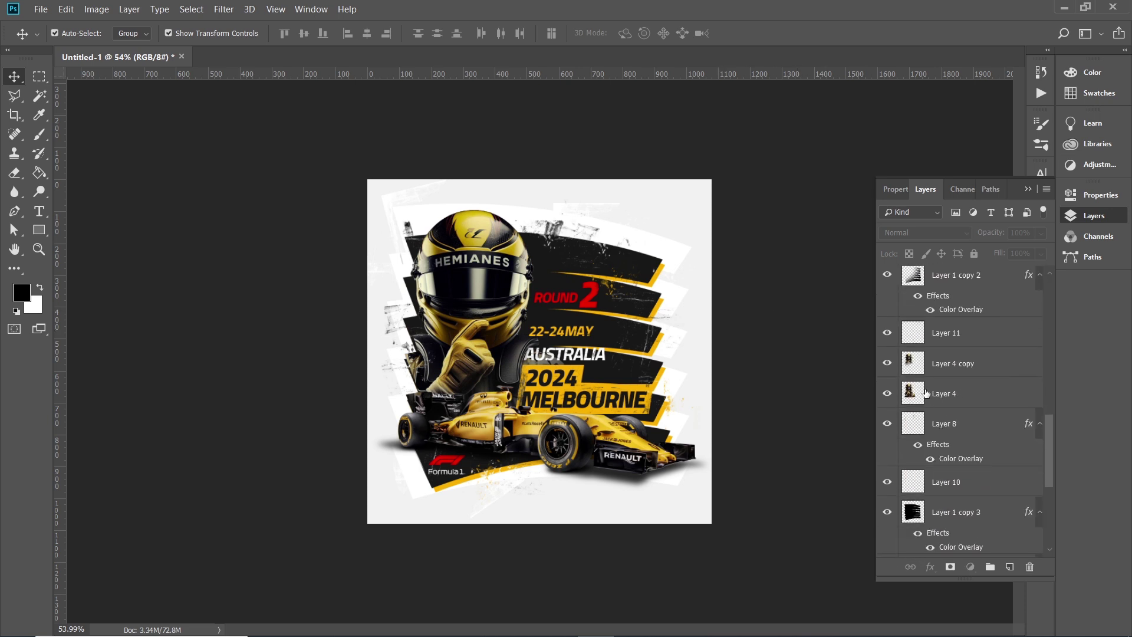
# Hide the yellow Layer 4 copy and shift the grey helmet photo slightly
pyautogui.click(926, 394)
pyautogui.click(891, 394)
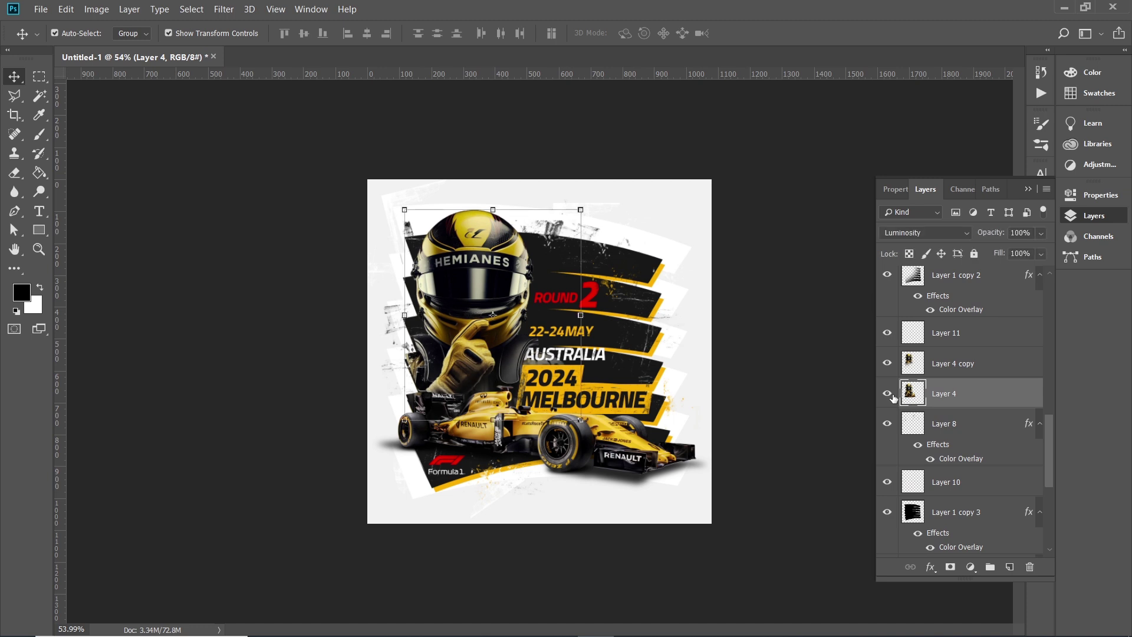
pyautogui.scroll(3, 935, 409)
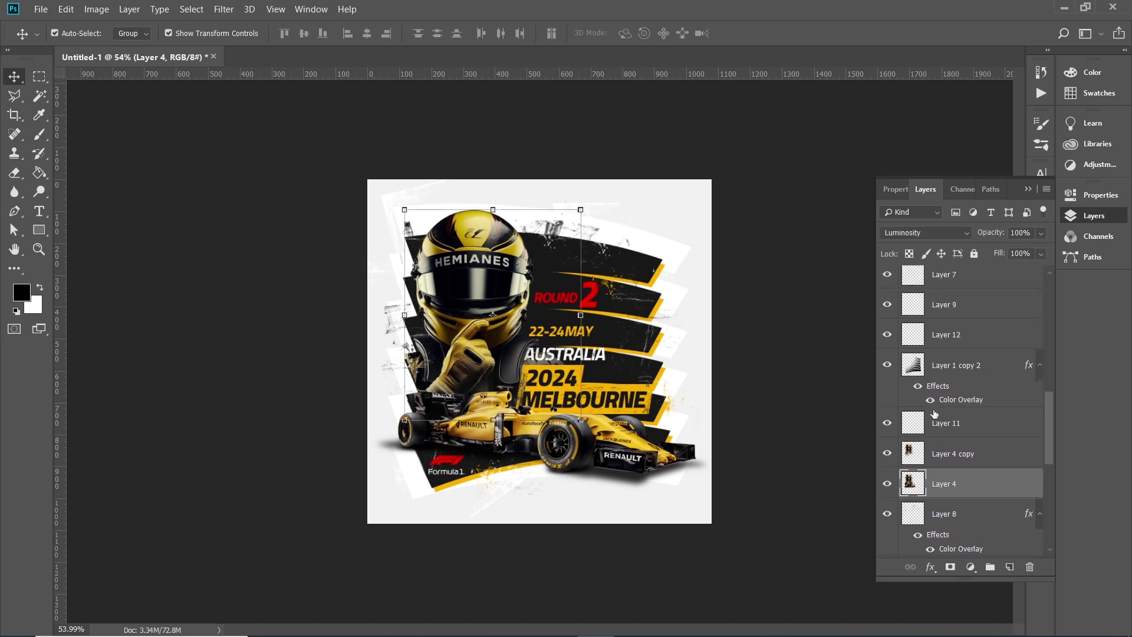
pyautogui.click(934, 447)
pyautogui.click(885, 454)
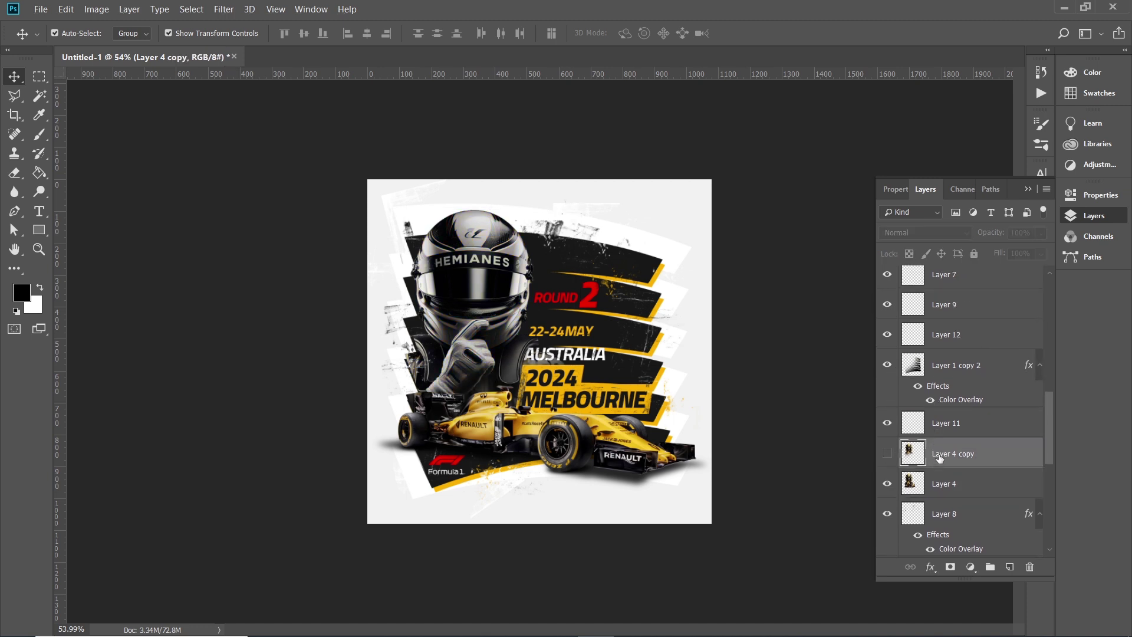
pyautogui.click(937, 482)
pyautogui.scroll(3, 485, 340)
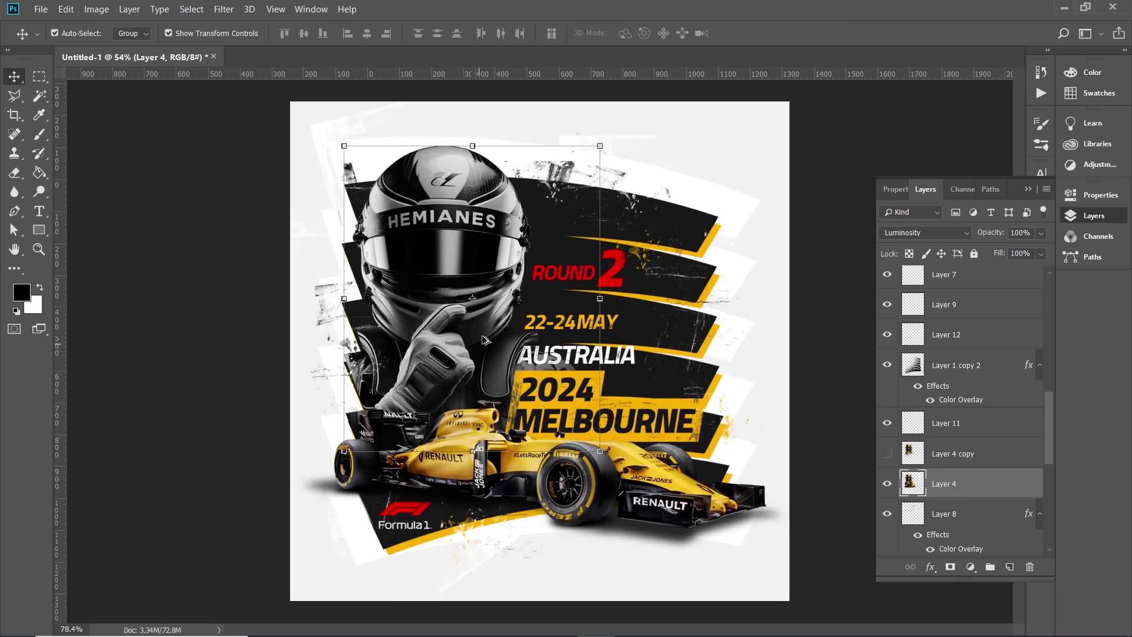
pyautogui.moveTo(465, 254); pyautogui.dragTo(458, 250)
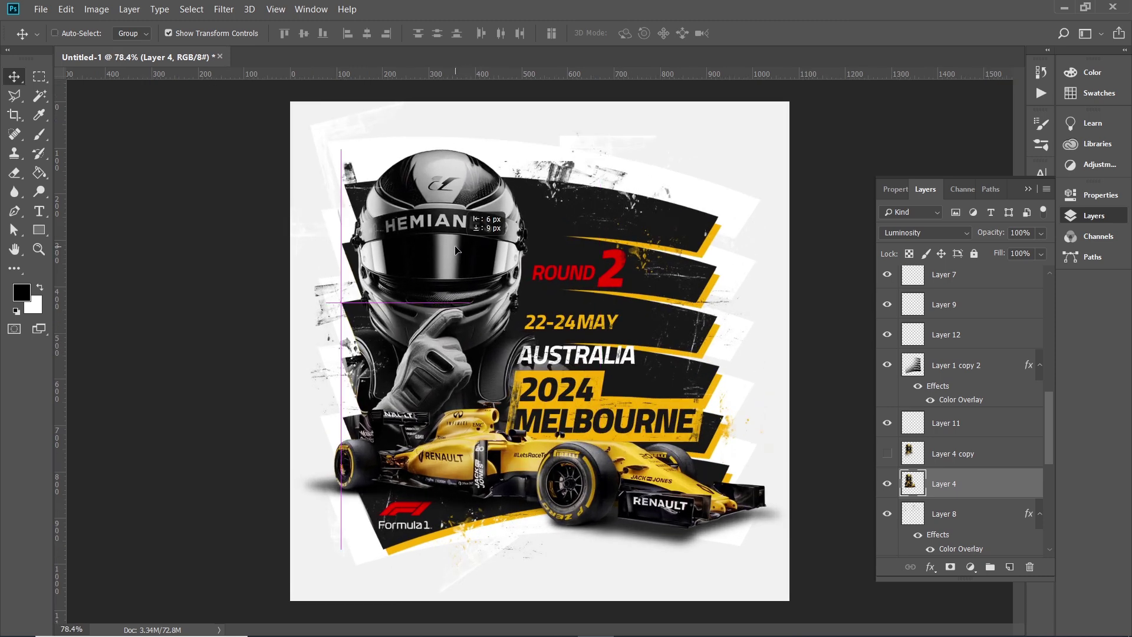
# Show Layer 4 copy again and move both helmet layers down together
pyautogui.click(887, 453)
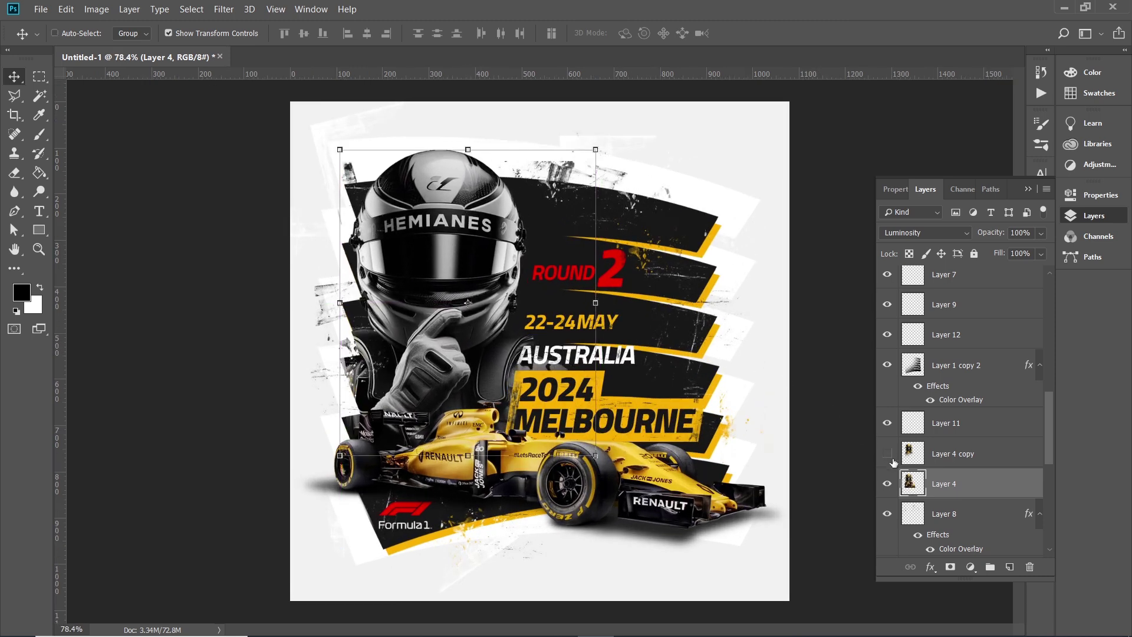
pyautogui.keyDown('shift'); pyautogui.click(923, 457); pyautogui.keyUp('shift')
pyautogui.scroll(3, 411, 334)
pyautogui.moveTo(375, 294); pyautogui.dragTo(419, 308)
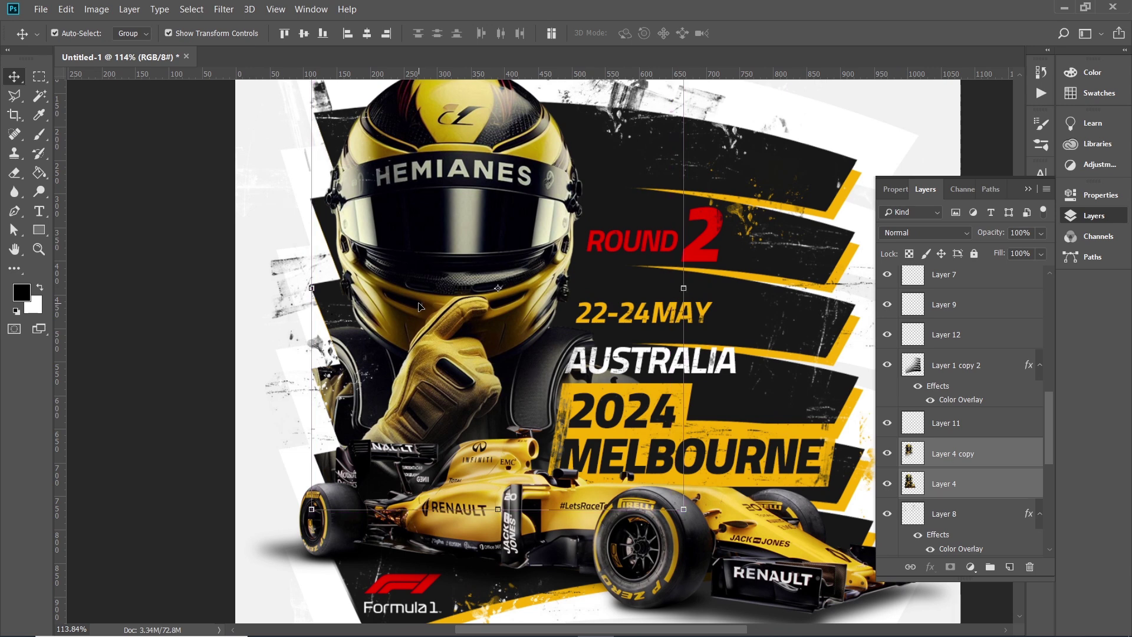
pyautogui.press('Down')
# Deselect the helmet layers and select the yellow helmet layer, Layer 4 copy
pyautogui.scroll(-2, 505, 245)
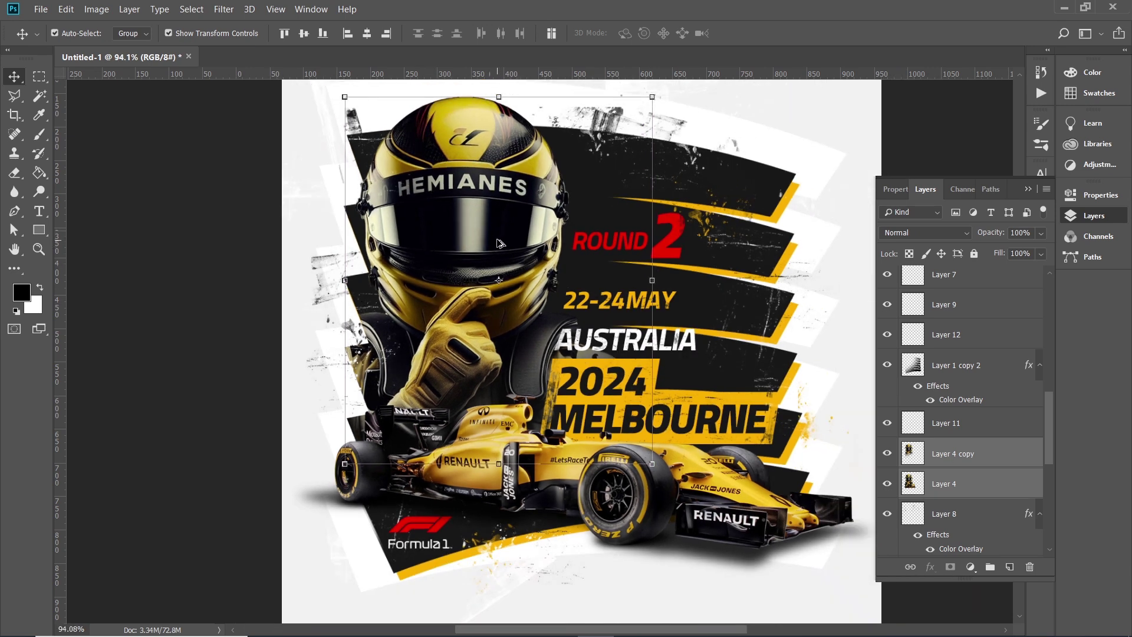
pyautogui.scroll(-2, 505, 244)
pyautogui.scroll(-1, 506, 245)
pyautogui.click(799, 180)
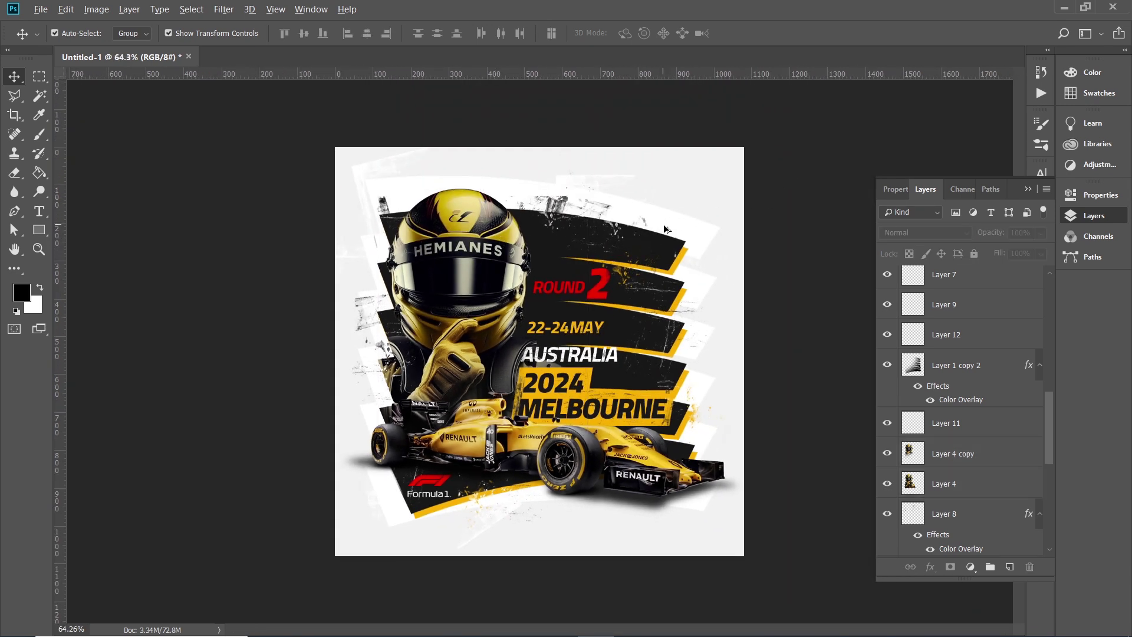
pyautogui.scroll(-1, 670, 230)
pyautogui.click(974, 450)
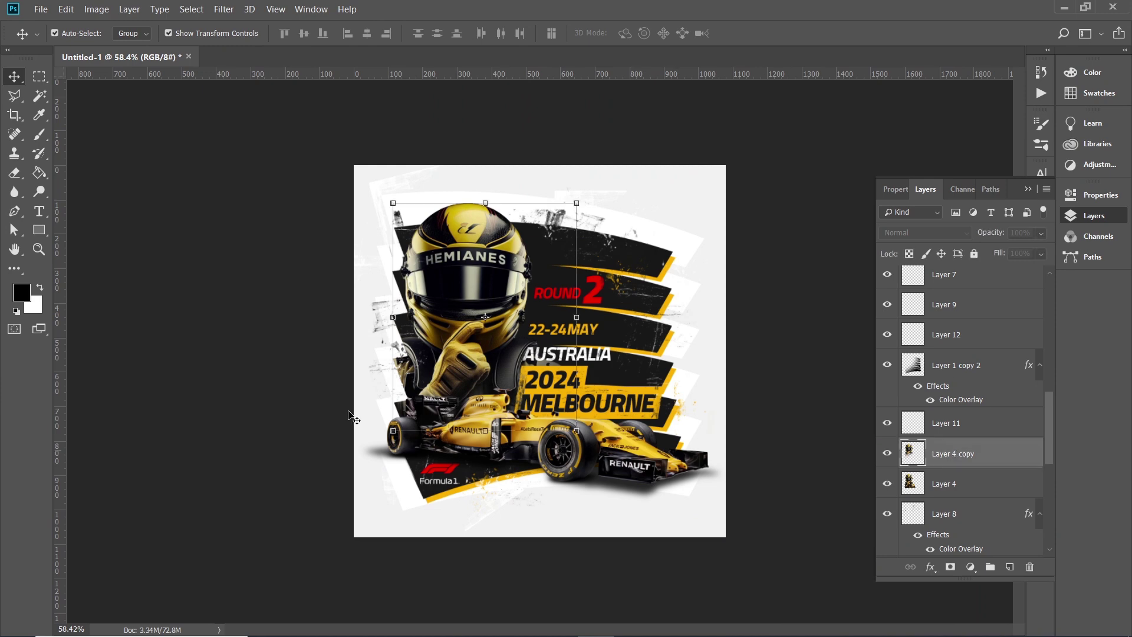
pyautogui.scroll(1, 514, 332)
pyautogui.scroll(4, 513, 331)
# Switch to the Eraser with a Soft Round brush at 0% hardness
pyautogui.click(14, 172)
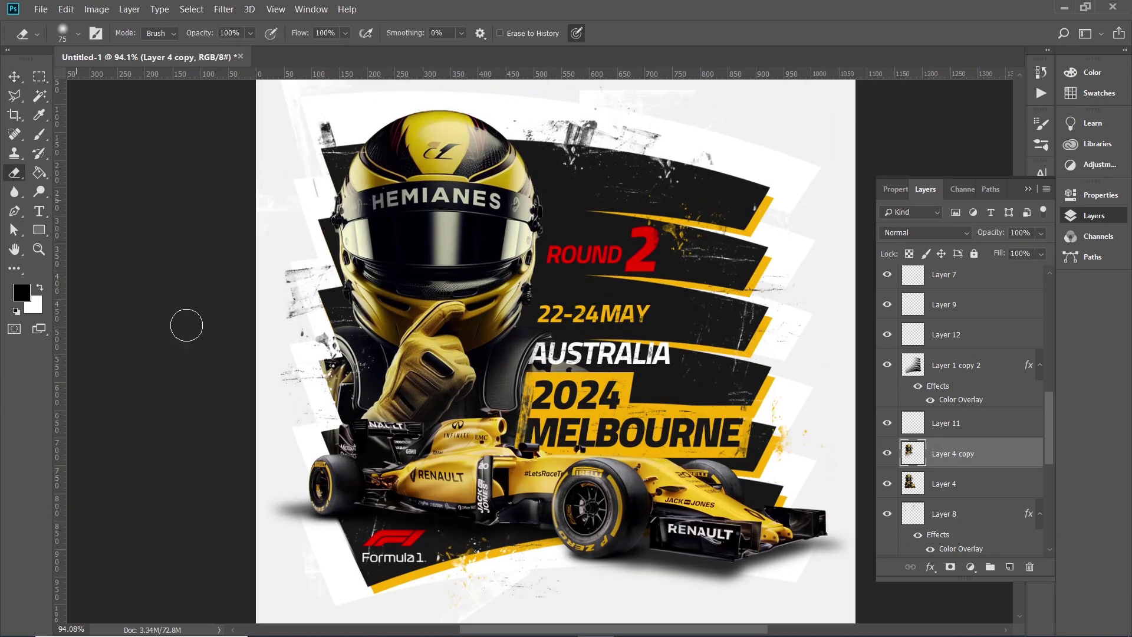
pyautogui.rightClick(382, 401)
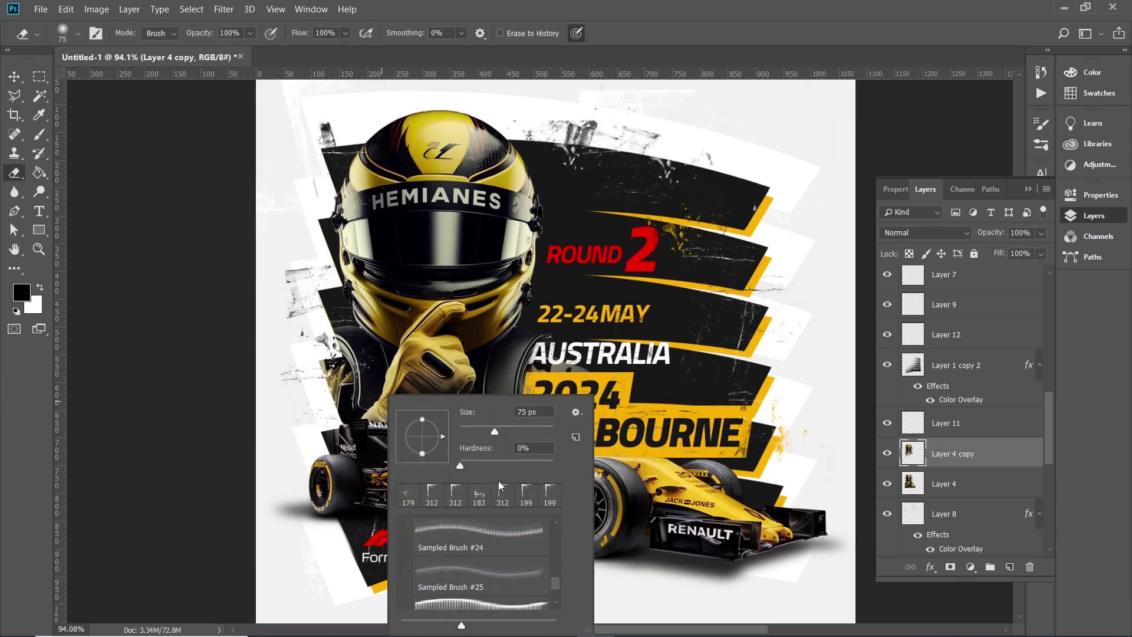
pyautogui.scroll(1, 520, 534)
pyautogui.scroll(1, 429, 542)
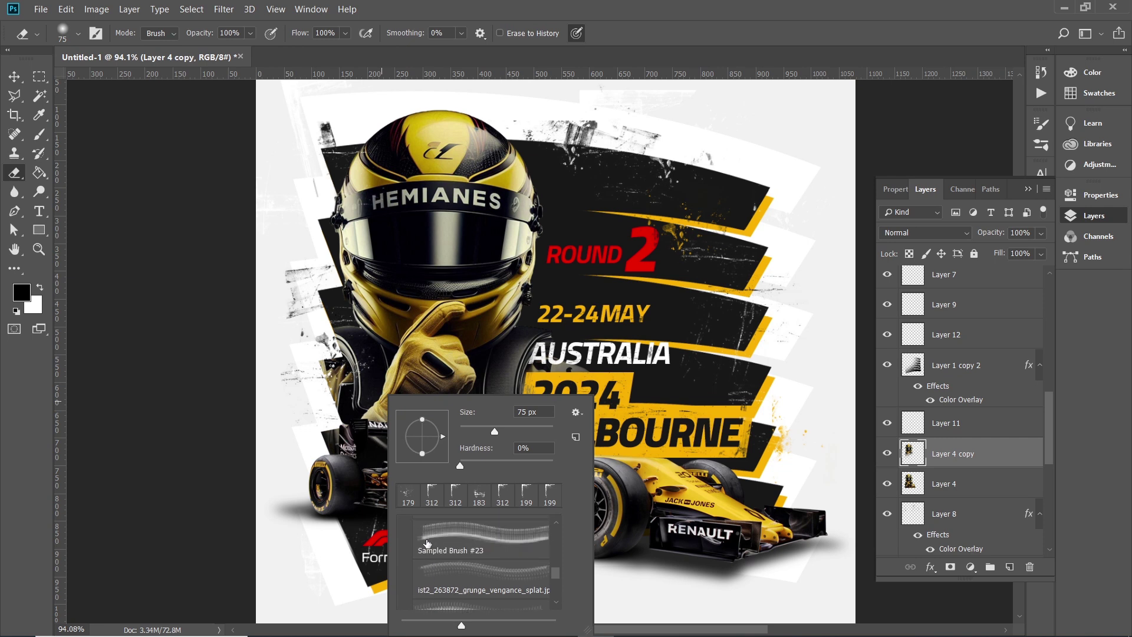
pyautogui.scroll(1, 430, 541)
pyautogui.scroll(1, 423, 544)
pyautogui.scroll(1, 423, 543)
pyautogui.scroll(1, 425, 551)
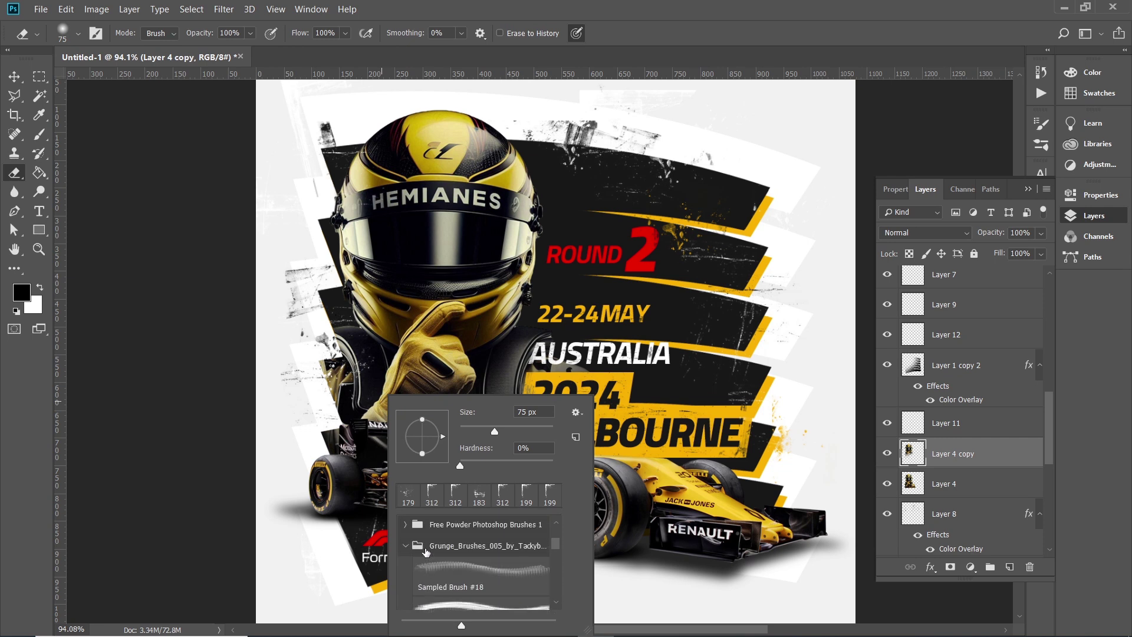
pyautogui.click(410, 547)
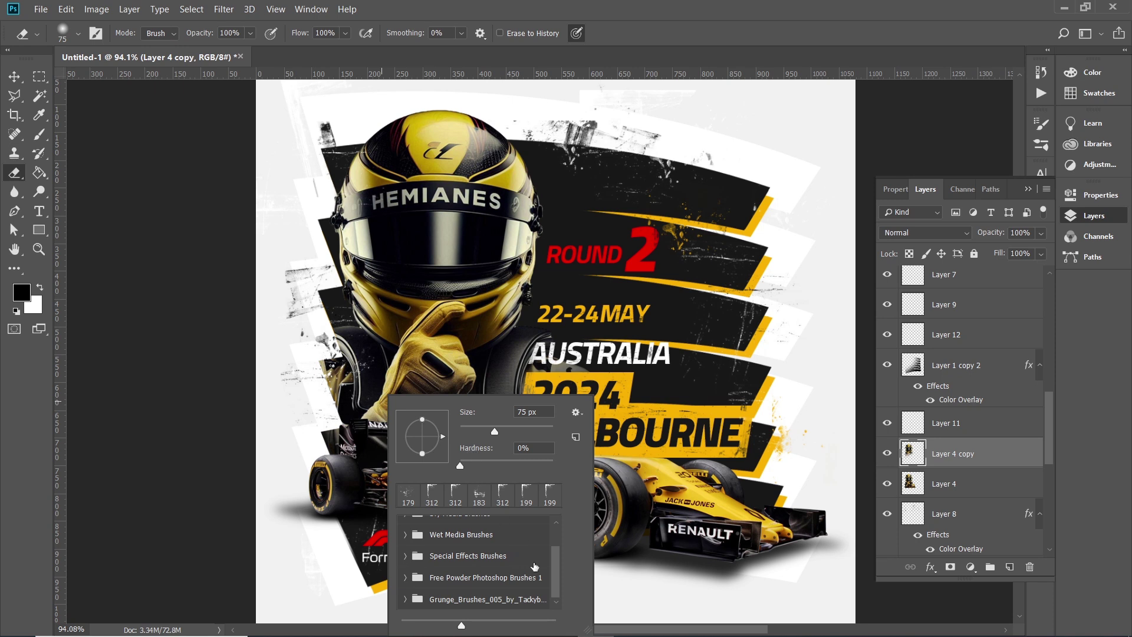
pyautogui.moveTo(557, 567); pyautogui.dragTo(558, 512)
pyautogui.click(404, 526)
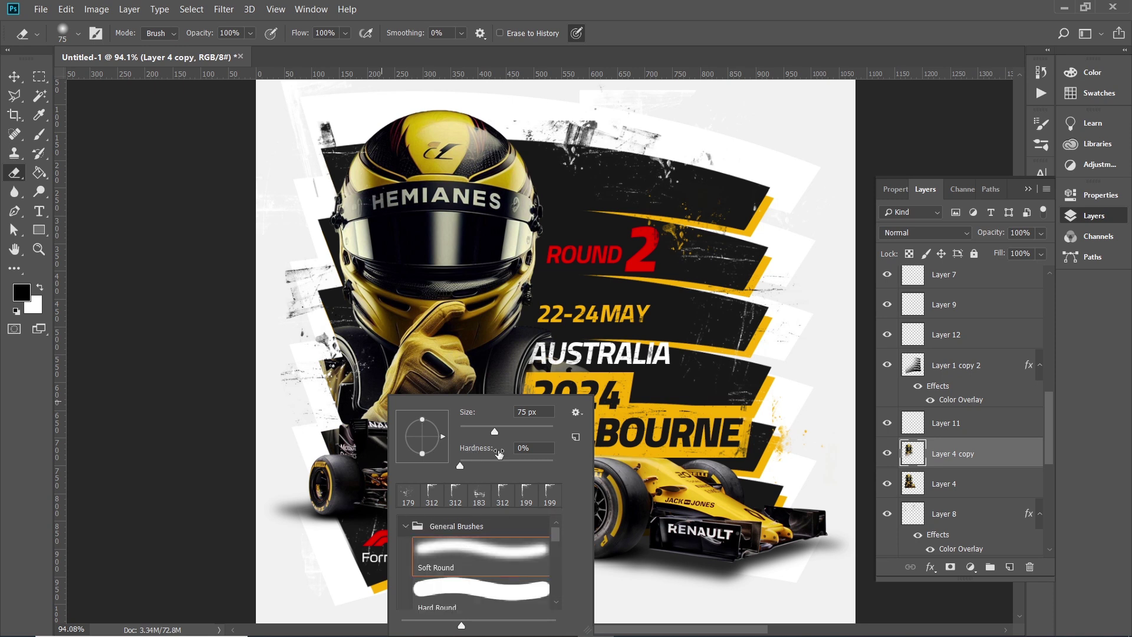
# Set the eraser to 291 px, enlarge it to 600 px, and erase the driver's lower area
pyautogui.click(530, 411)
pyautogui.write('291')
pyautogui.press('Return')
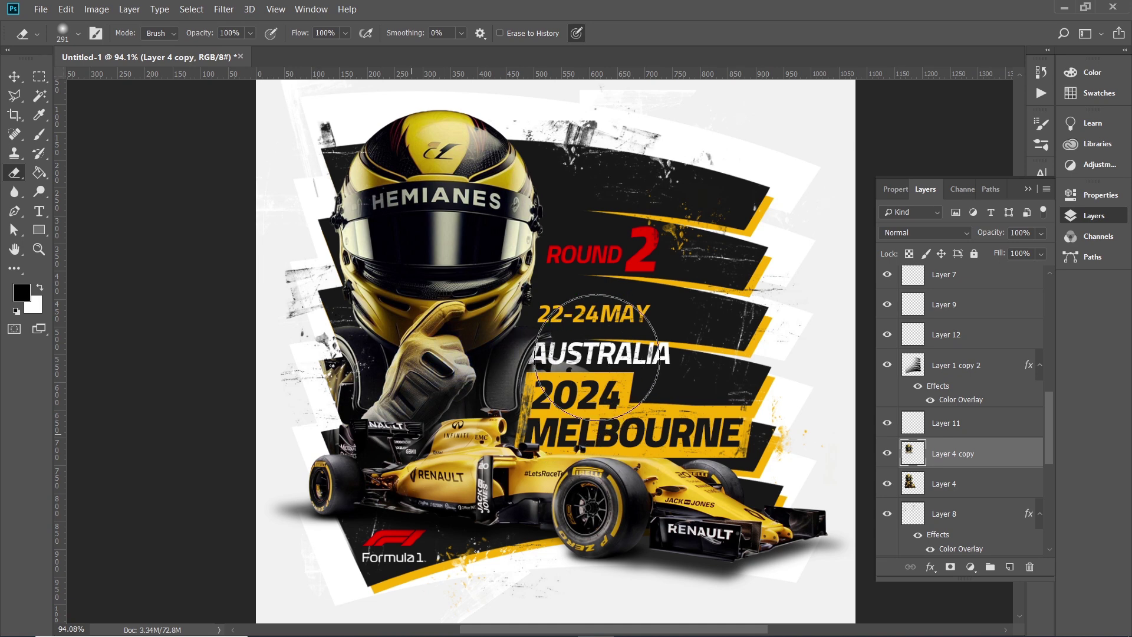
pyautogui.press(']')
pyautogui.press(']')
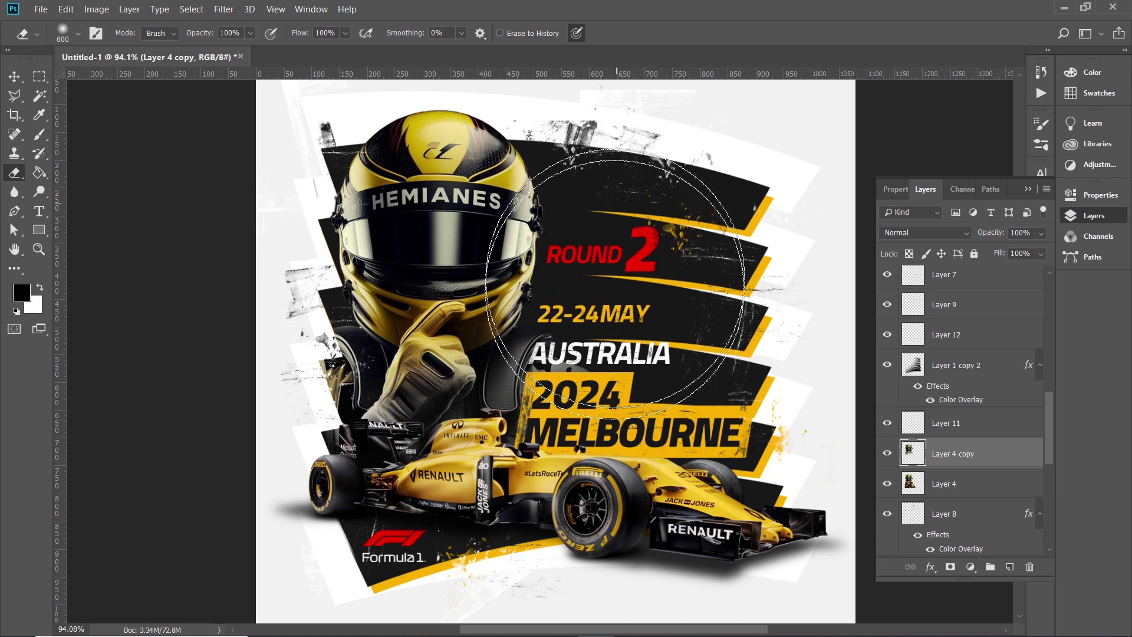
pyautogui.press(']')
pyautogui.press(']')
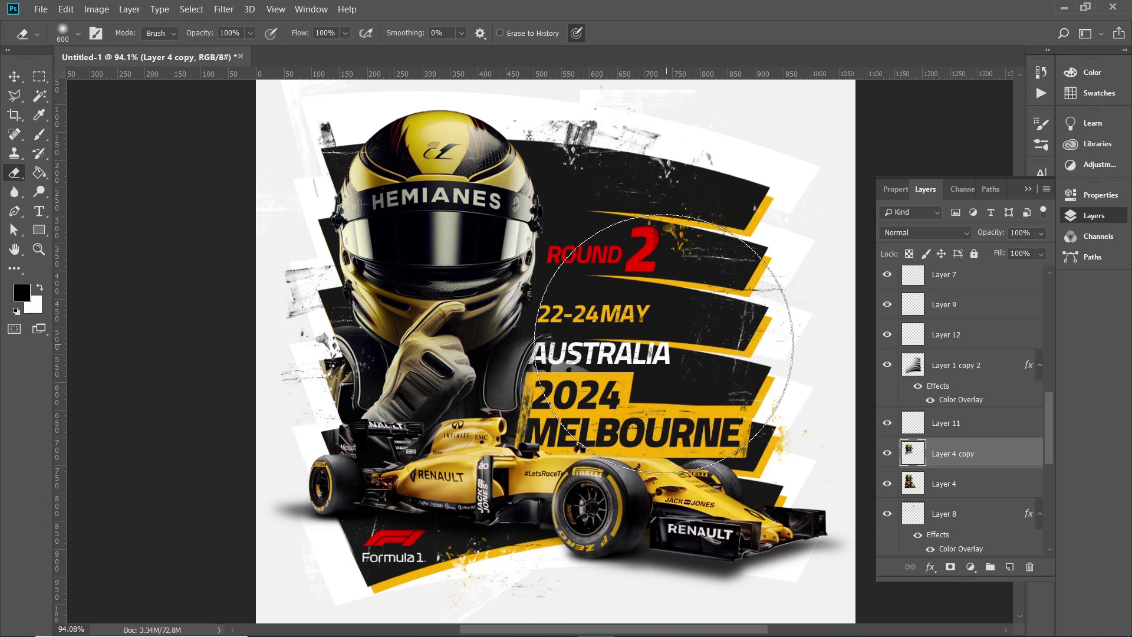
pyautogui.scroll(-1, 678, 341)
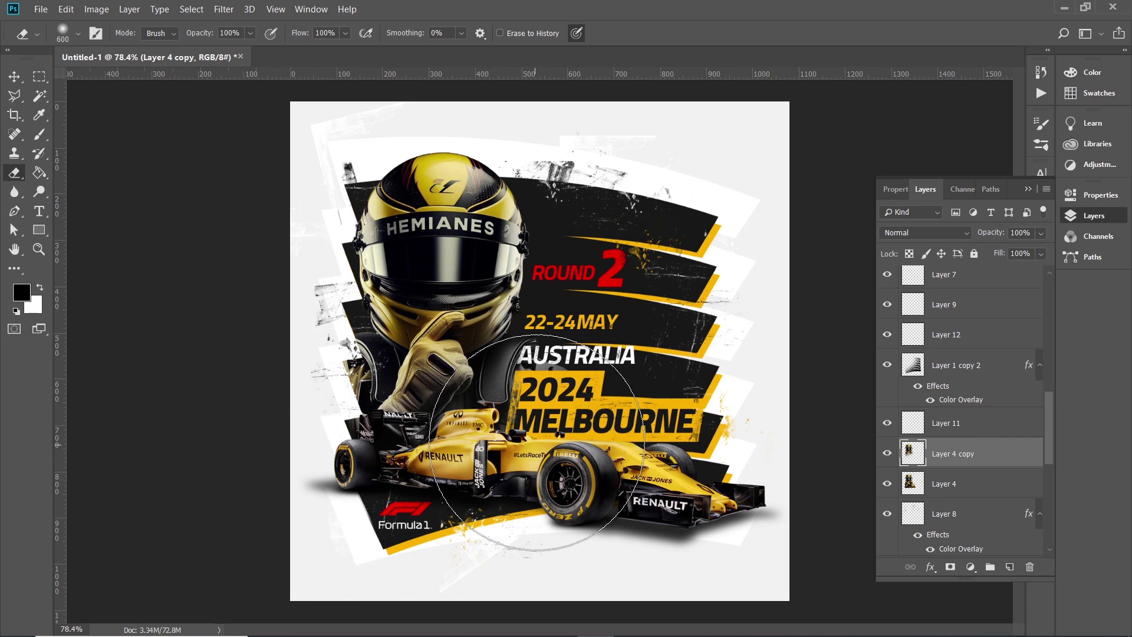
pyautogui.scroll(-2, 331, 519)
pyautogui.click(13, 76)
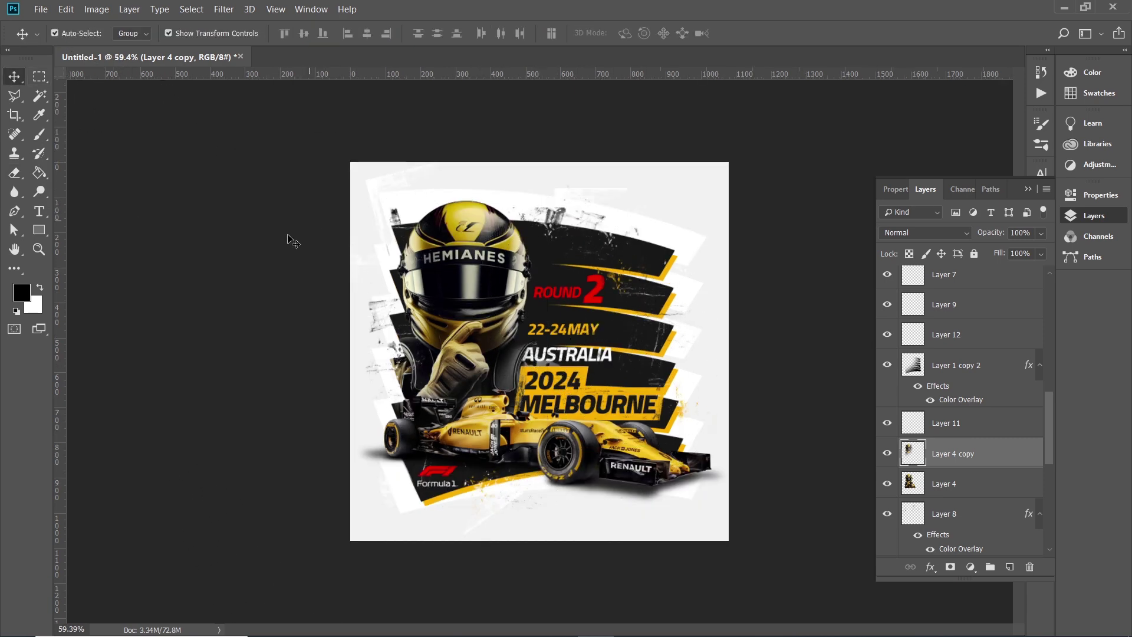
pyautogui.scroll(1, 656, 432)
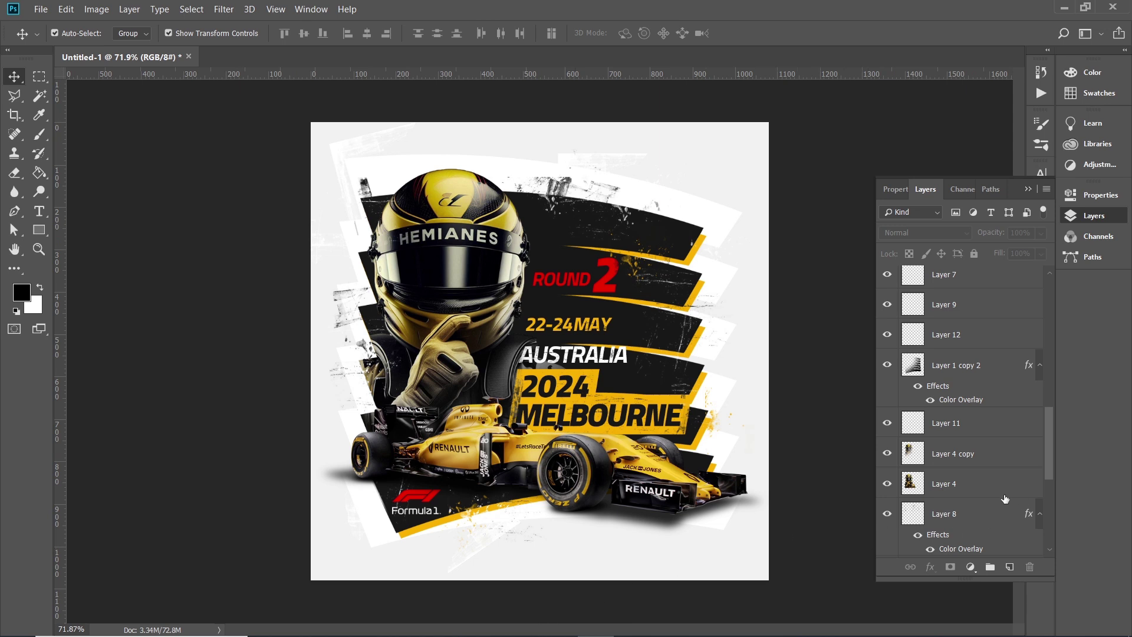
pyautogui.scroll(-3, 957, 460)
pyautogui.scroll(-2, 962, 476)
pyautogui.scroll(-5, 963, 489)
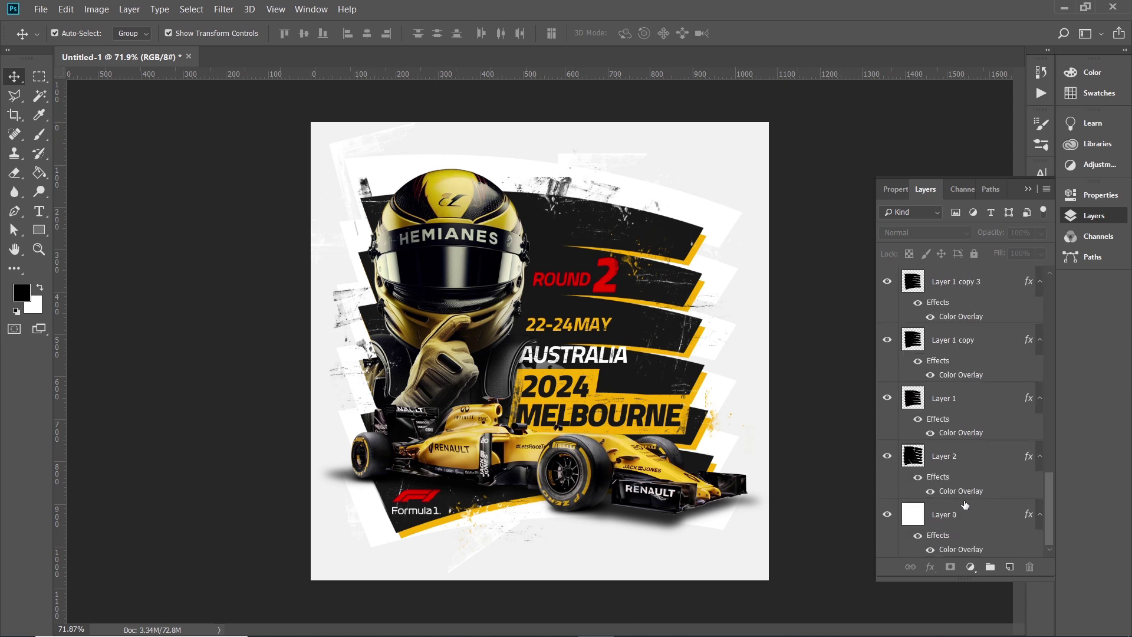
pyautogui.click(712, 220)
pyautogui.moveTo(748, 116); pyautogui.dragTo(766, 136)
pyautogui.press('Escape')
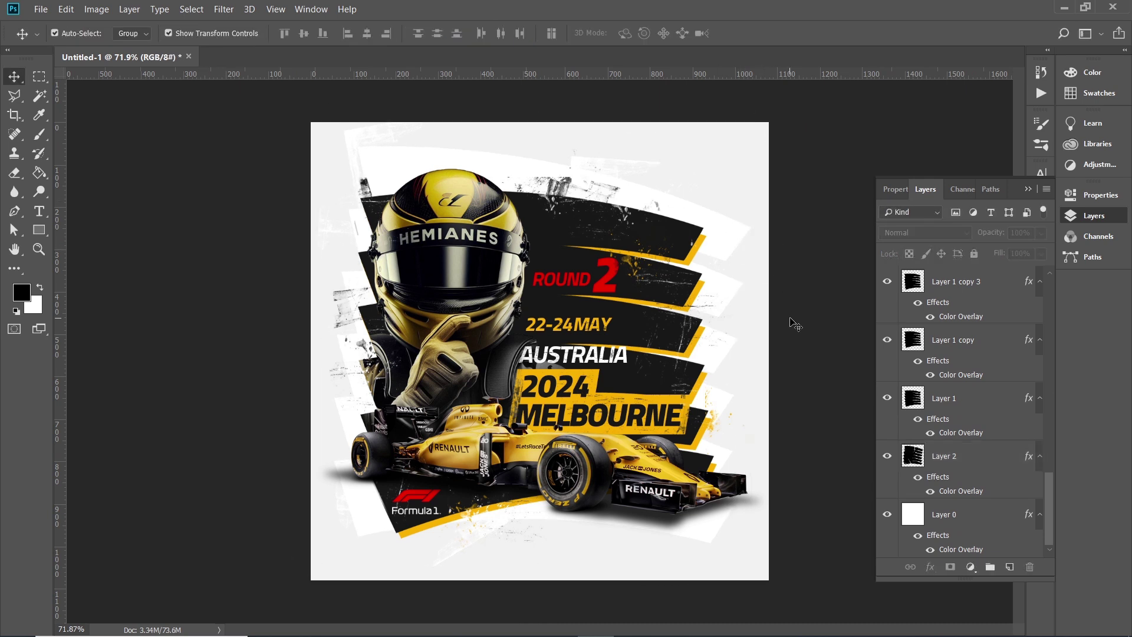
pyautogui.scroll(1, 634, 438)
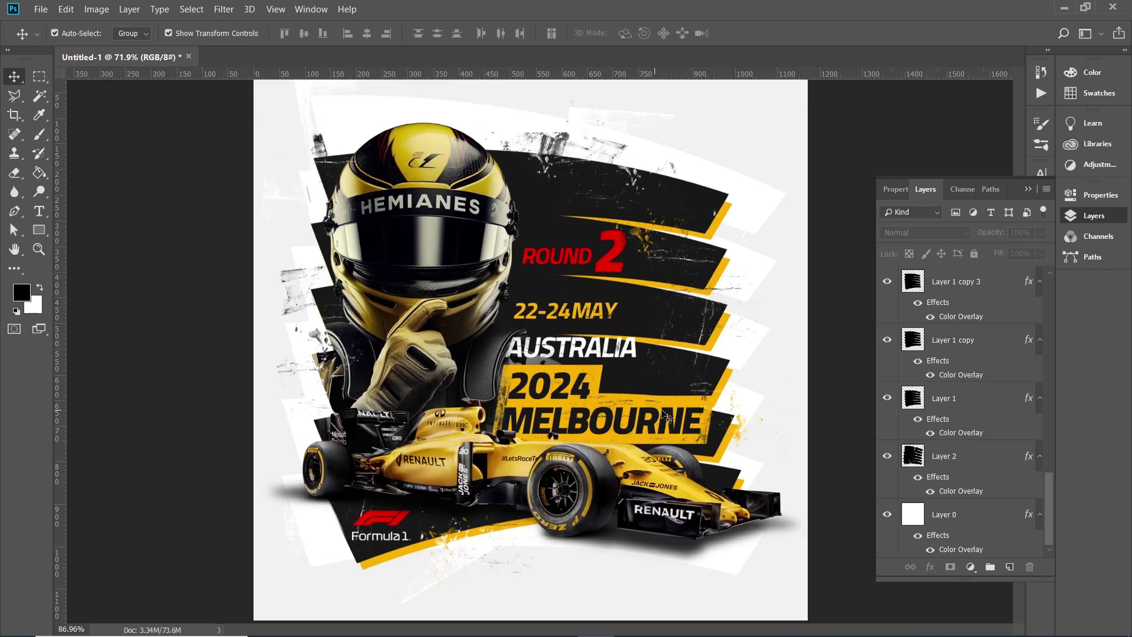
pyautogui.click(716, 420)
# Scale headline Group 1 down to about 97.7% and nudge it down one pixel
pyautogui.click(945, 282)
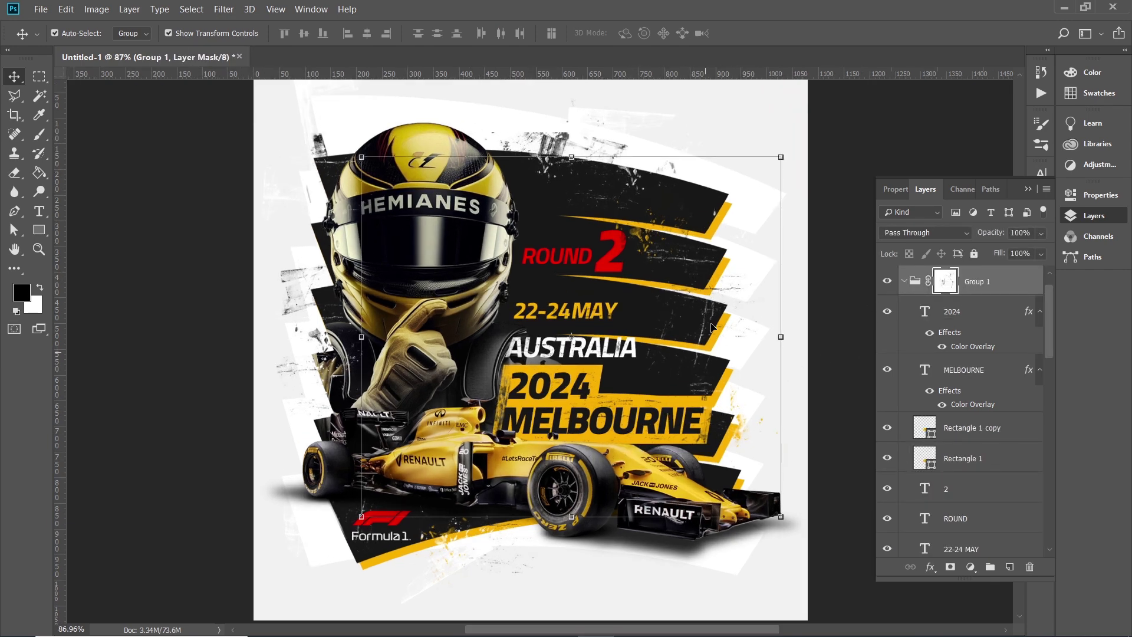
pyautogui.moveTo(781, 158); pyautogui.dragTo(772, 164)
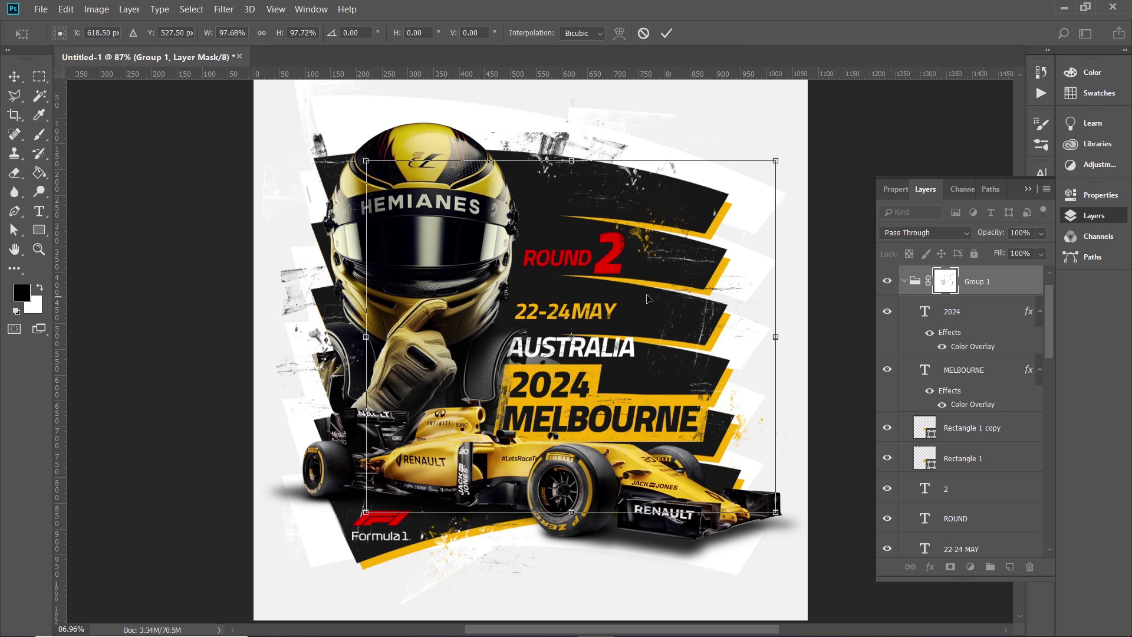
pyautogui.press('Return')
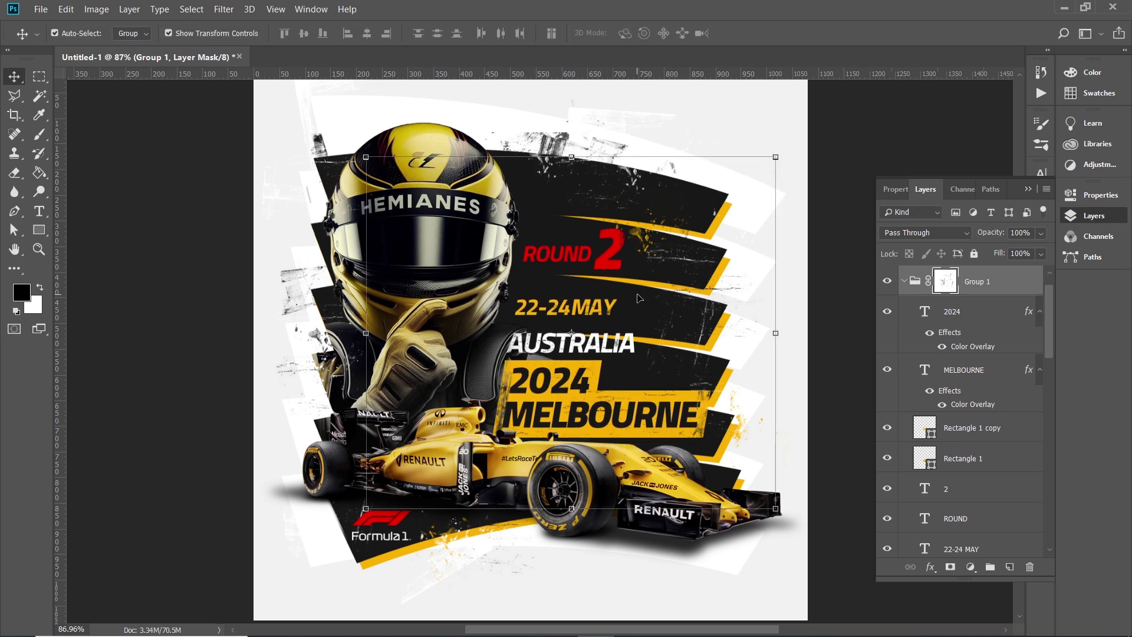
pyautogui.press('Down')
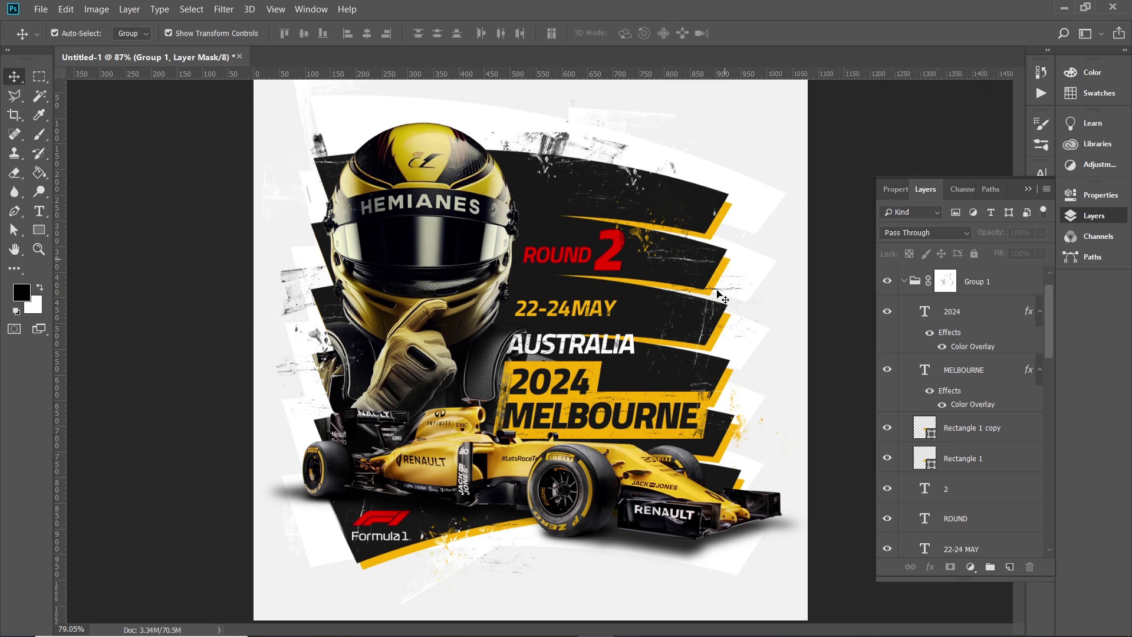
# Move the car Layer 3 above Group 1, nudge it up two pixels, and zoom out
pyautogui.hotkey('ctrl', '0')
pyautogui.hotkey('ctrl', 'v')
pyautogui.press('Up')
pyautogui.press('Up')
pyautogui.press('Up')
pyautogui.press('Up')
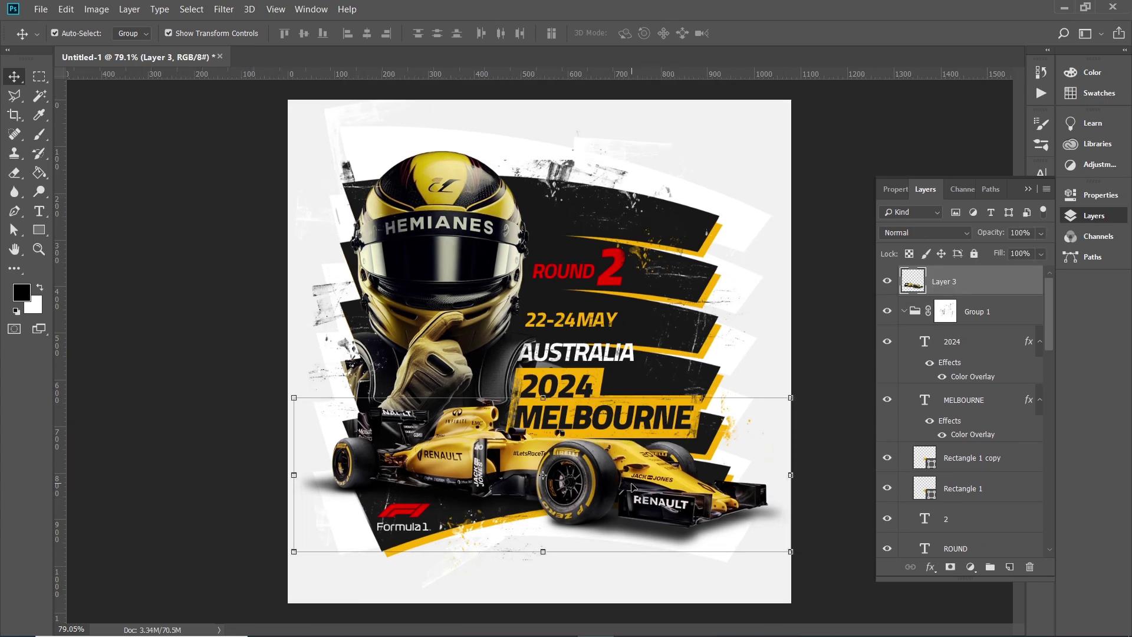
pyautogui.press('Up')
pyautogui.click(831, 241)
pyautogui.hotkey('ctrl', '-')
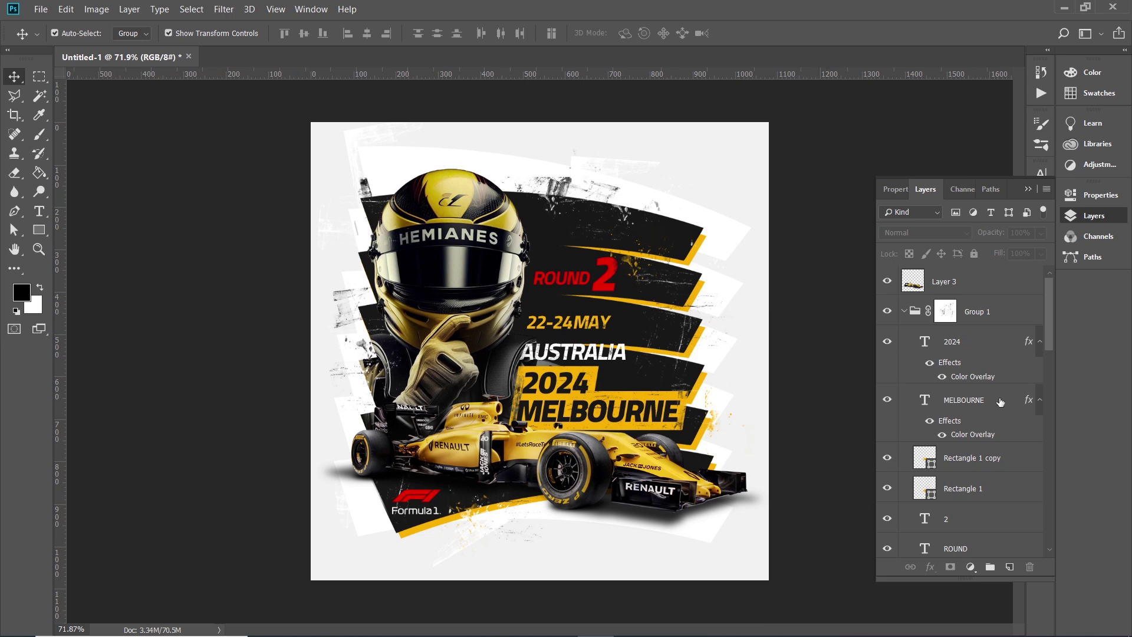
# Add a new empty layer directly above the Layer 4 copy driver layer
pyautogui.scroll(-3, 996, 401)
pyautogui.scroll(-3, 982, 404)
pyautogui.scroll(-2, 982, 404)
pyautogui.scroll(-2, 981, 404)
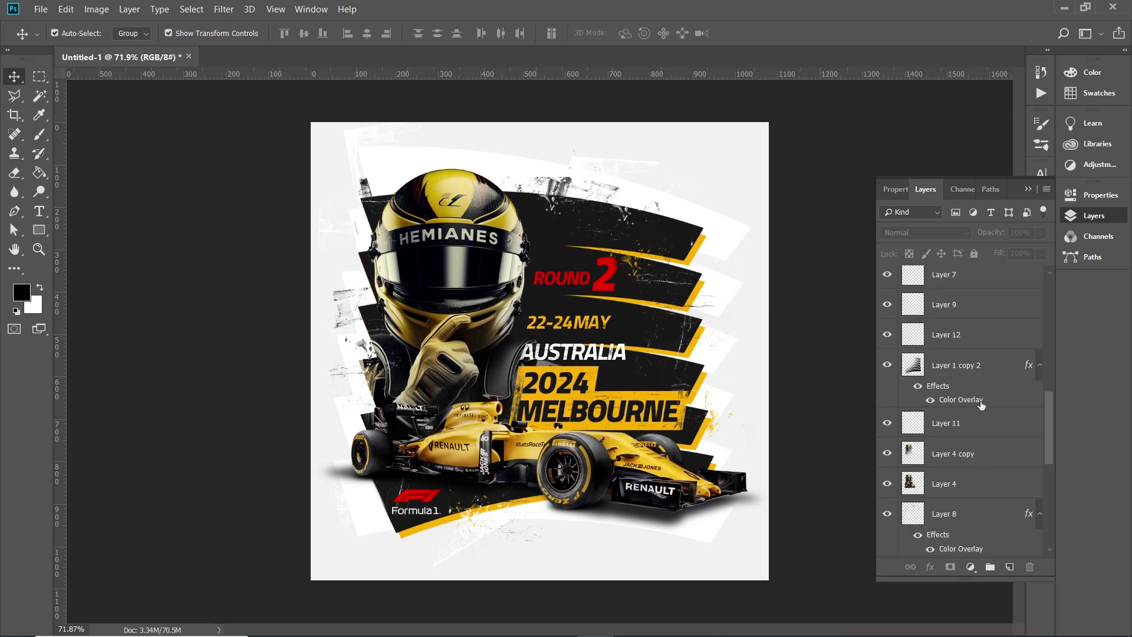
pyautogui.scroll(-1, 980, 405)
pyautogui.scroll(-1, 925, 418)
pyautogui.scroll(-2, 934, 457)
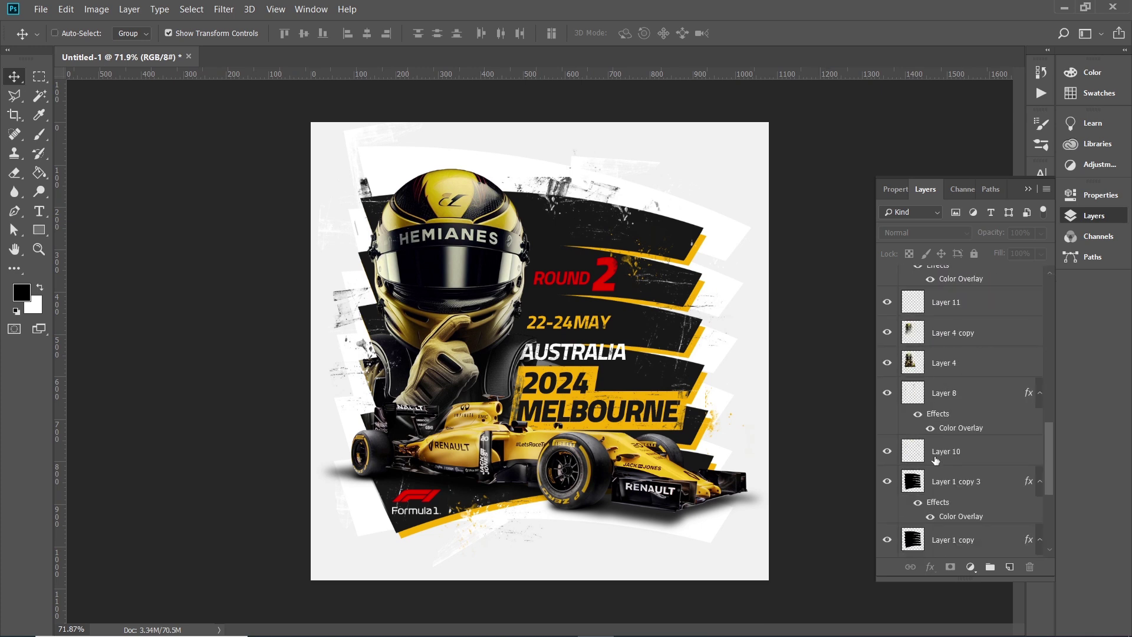
pyautogui.click(949, 333)
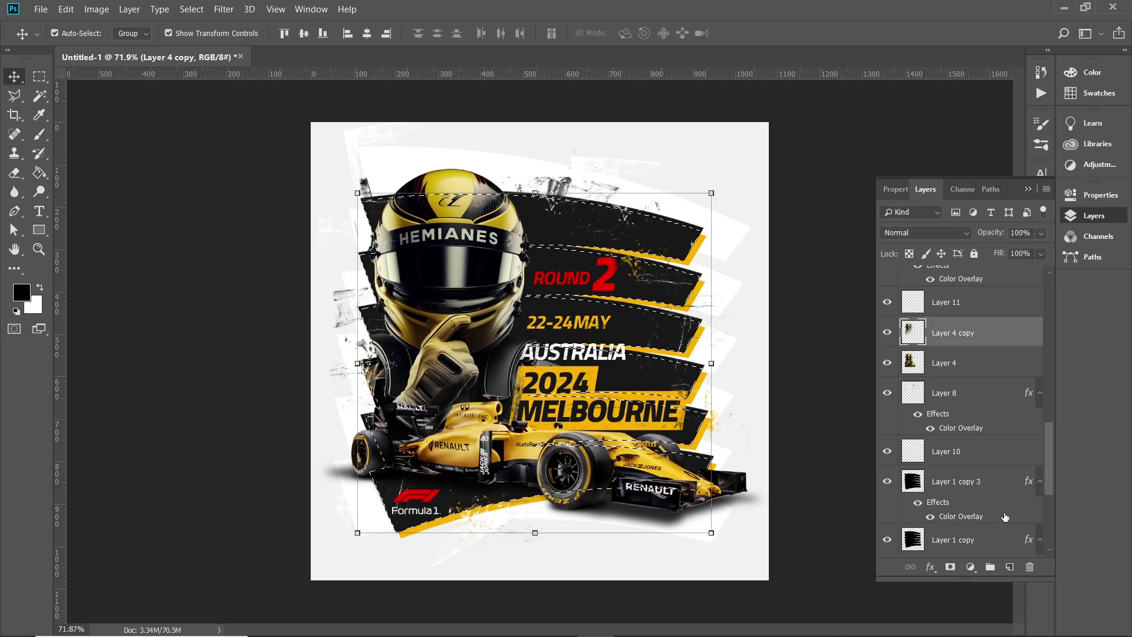
pyautogui.click(1006, 565)
# Paint soft black shading over the lower left with a soft brush of 300 then 600 px
pyautogui.press('b')
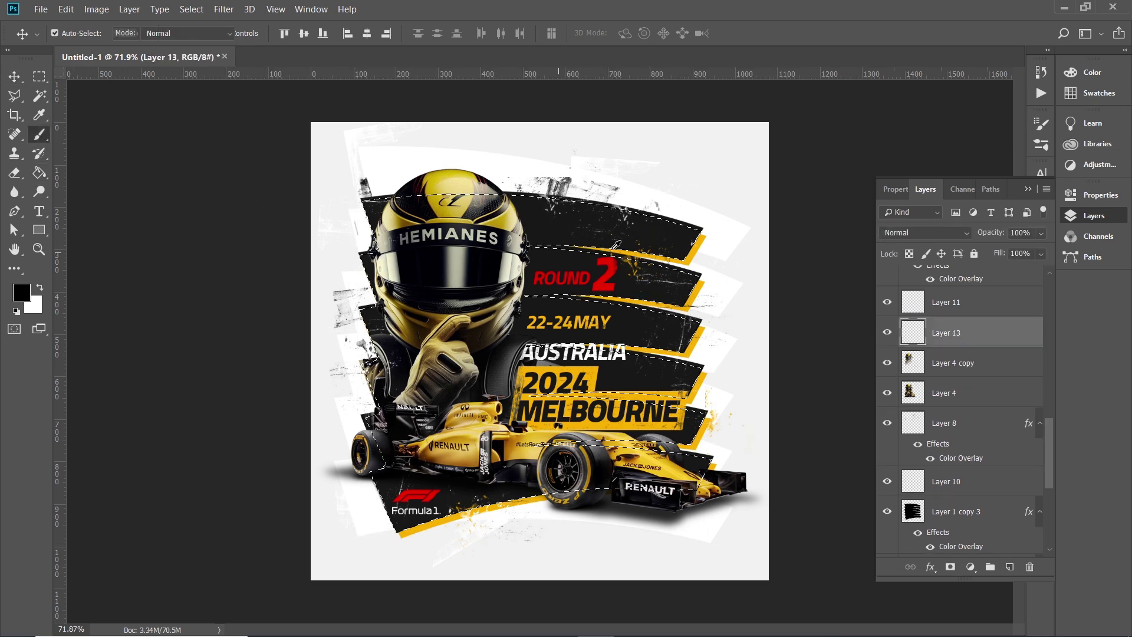
pyautogui.rightClick(551, 262)
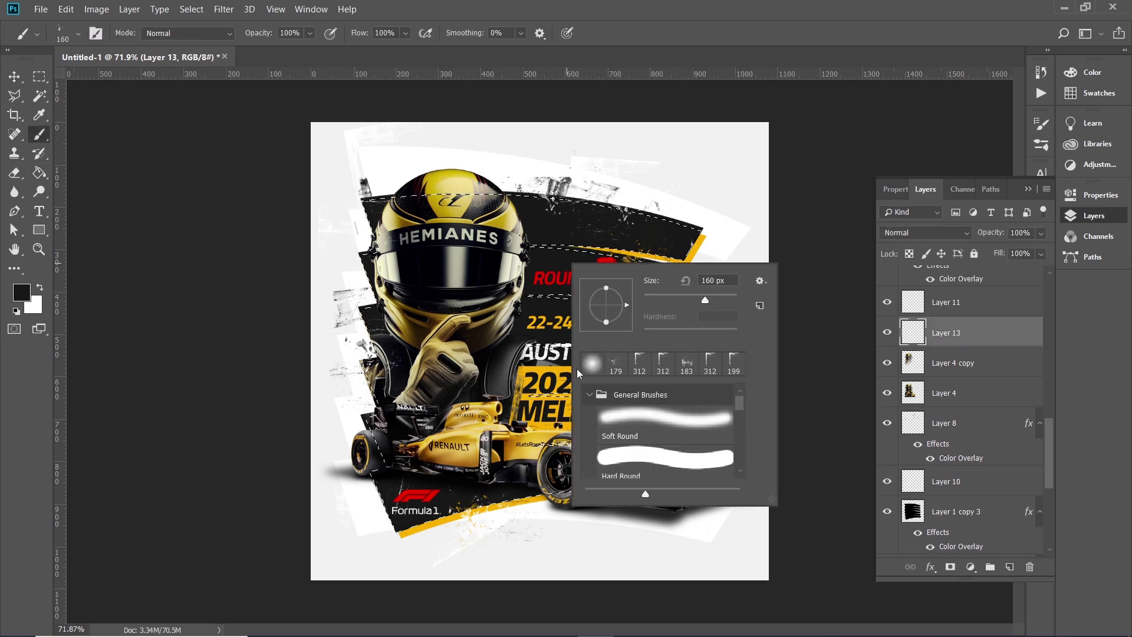
pyautogui.press('Escape')
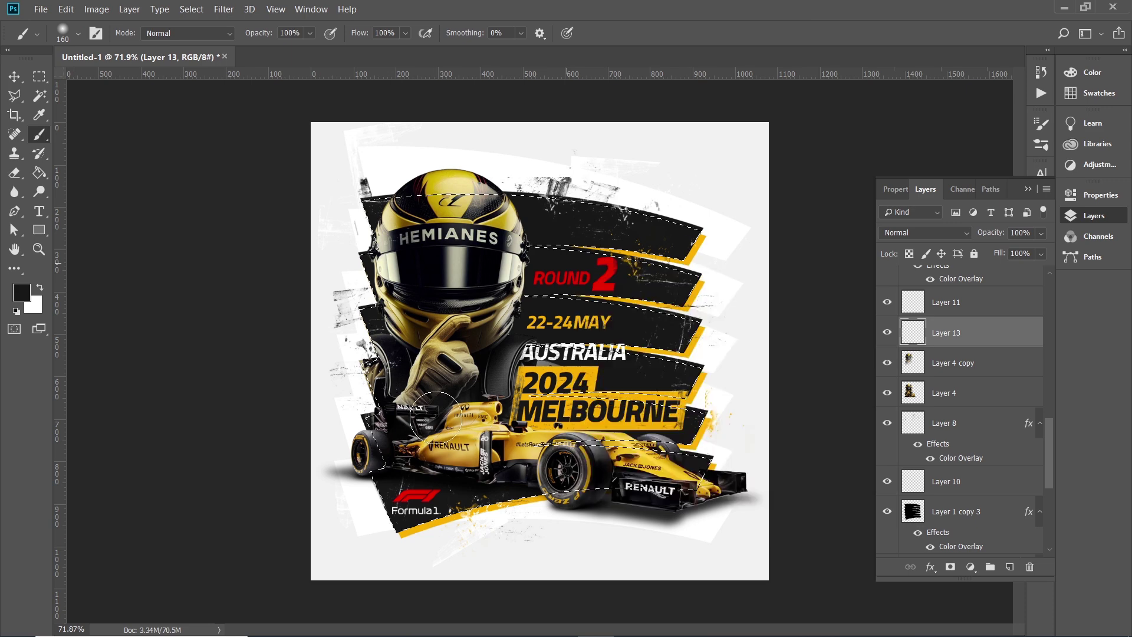
pyautogui.press(']')
pyautogui.press(']')
pyautogui.press(']')
pyautogui.press(']')
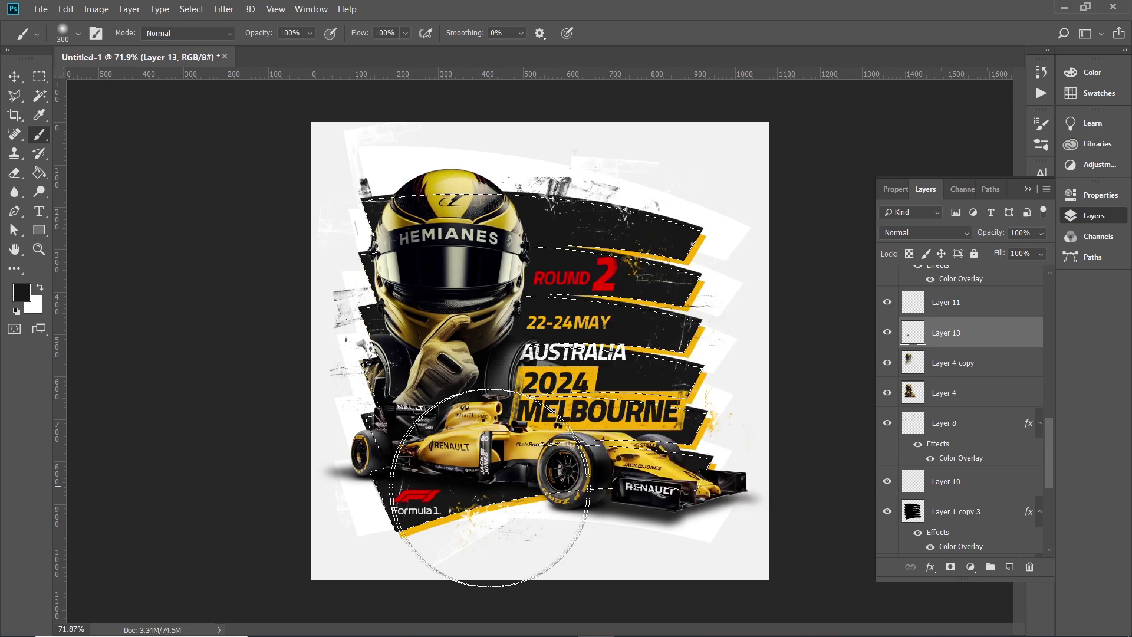
pyautogui.press(']')
pyautogui.press(']')
pyautogui.press(']')
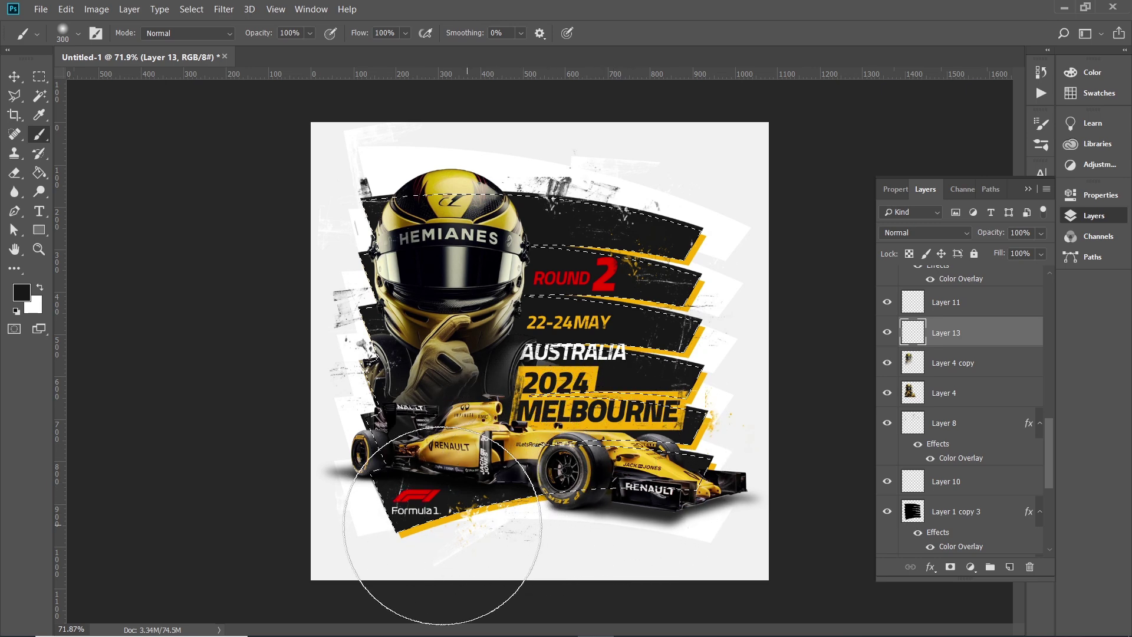
pyautogui.scroll(-2, 669, 542)
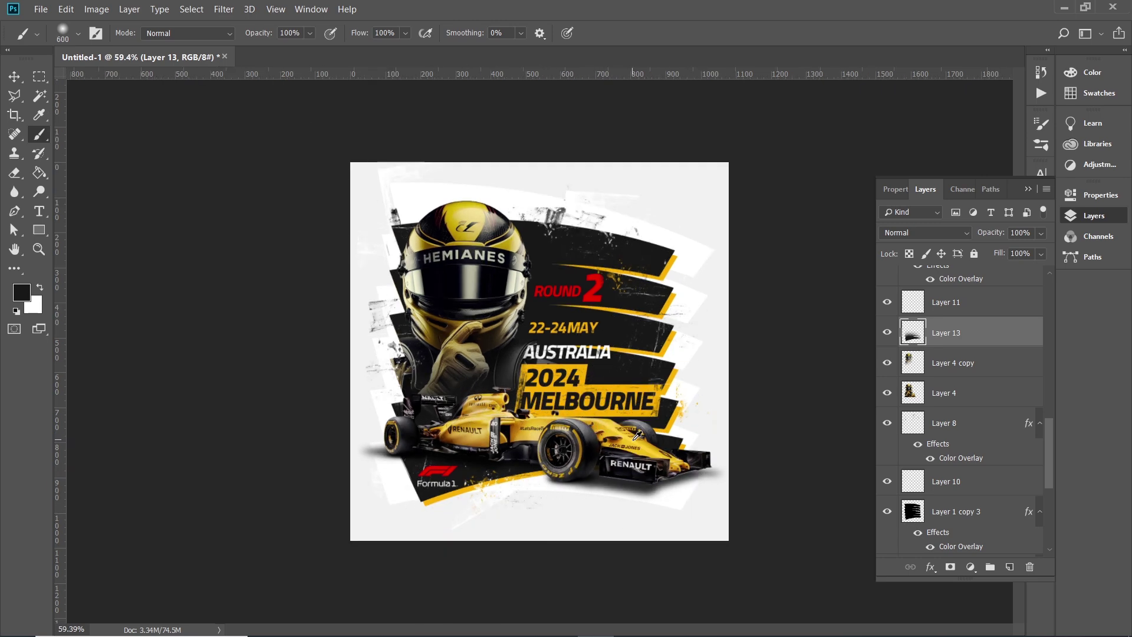
pyautogui.press(']')
pyautogui.press(']')
pyautogui.press(']')
pyautogui.press('v')
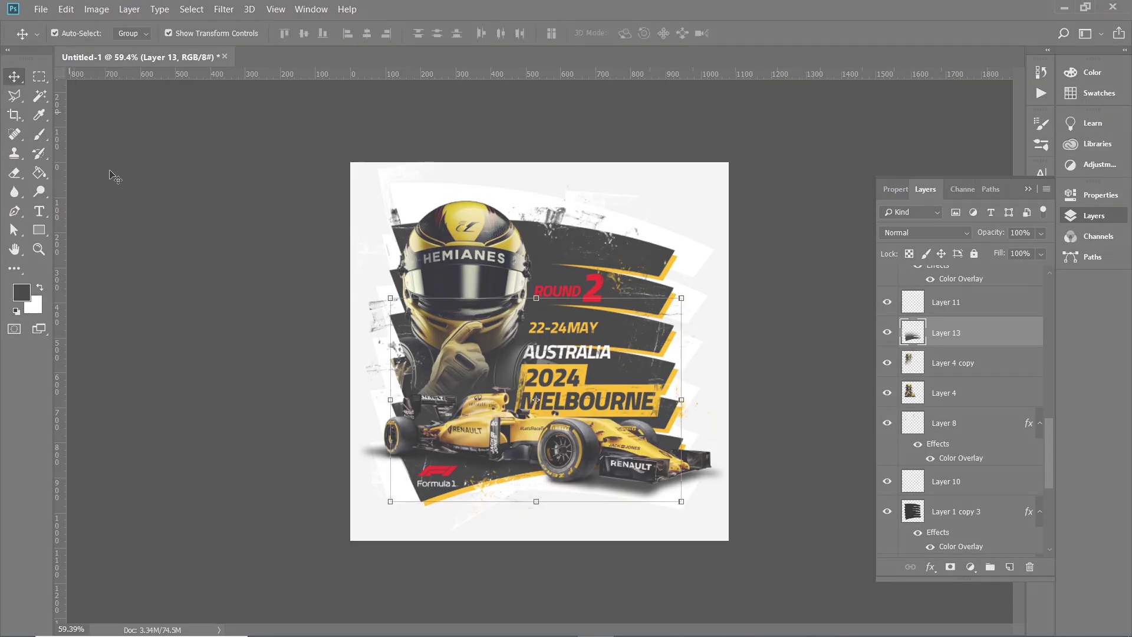